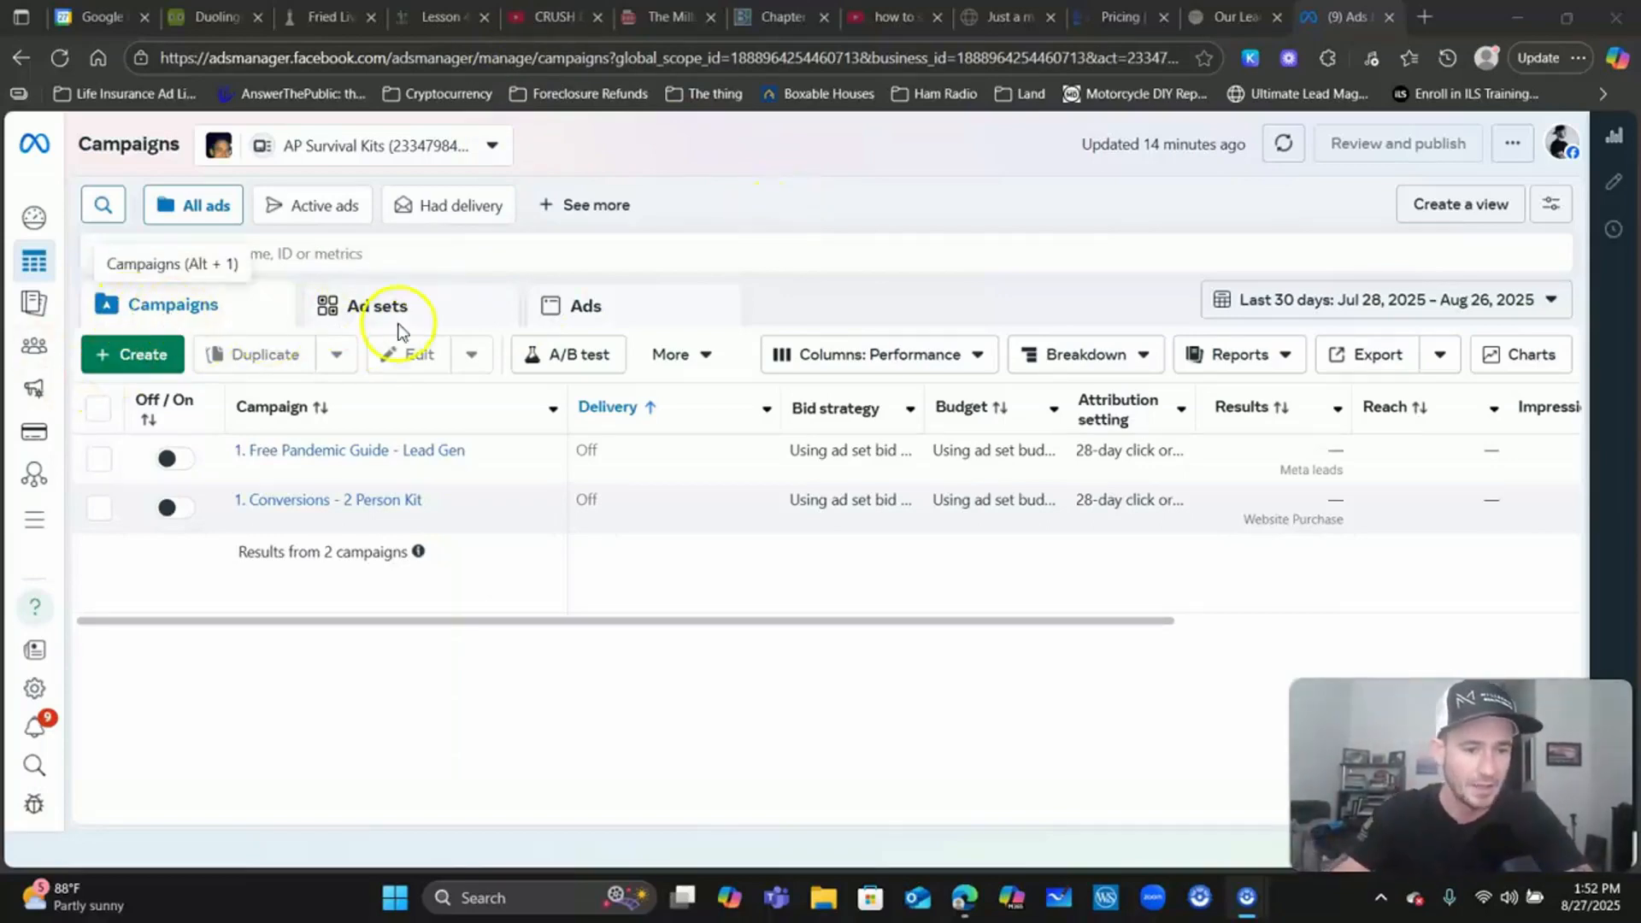
- Create a new auction campaign with the Leads objective, using the manual leads campaign setup
click(141, 354)
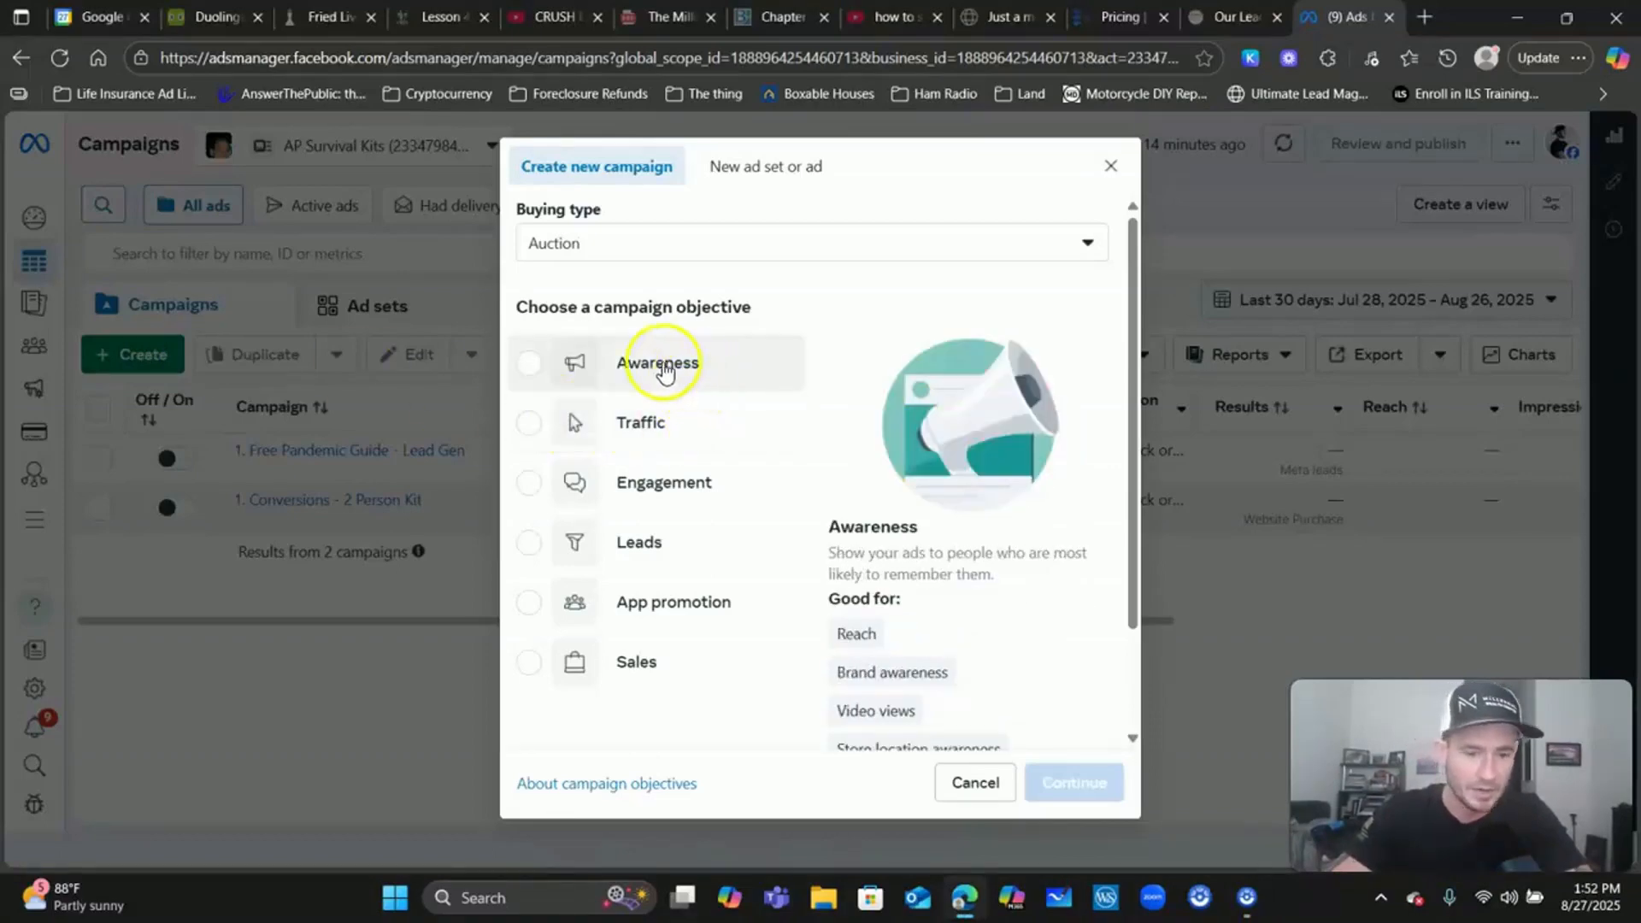
click(634, 548)
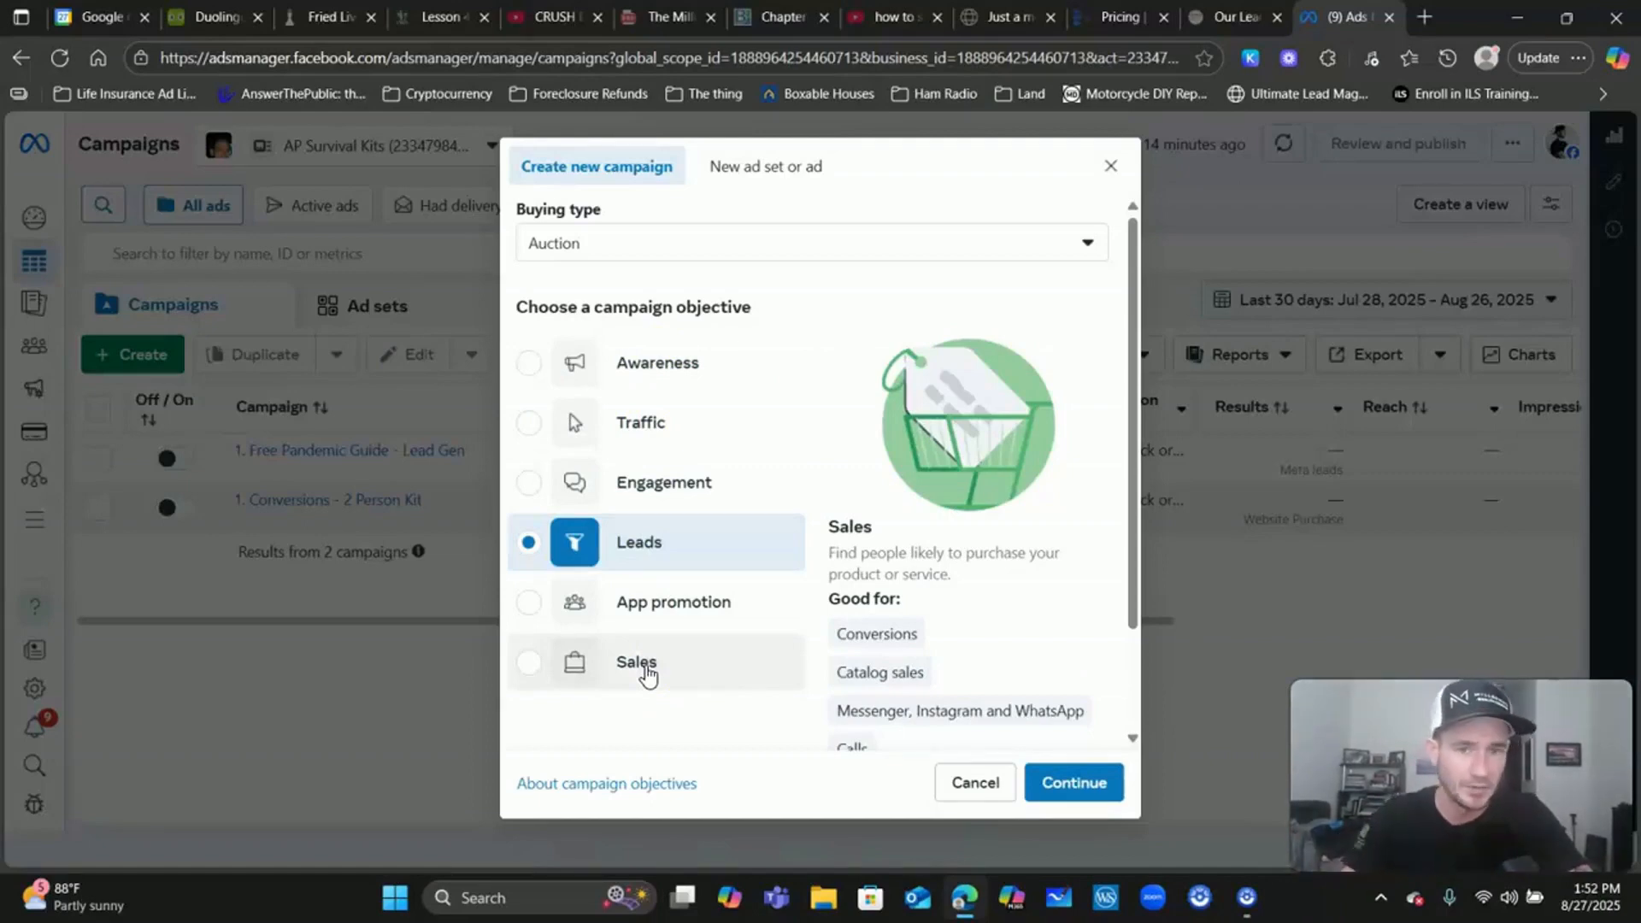
click(660, 426)
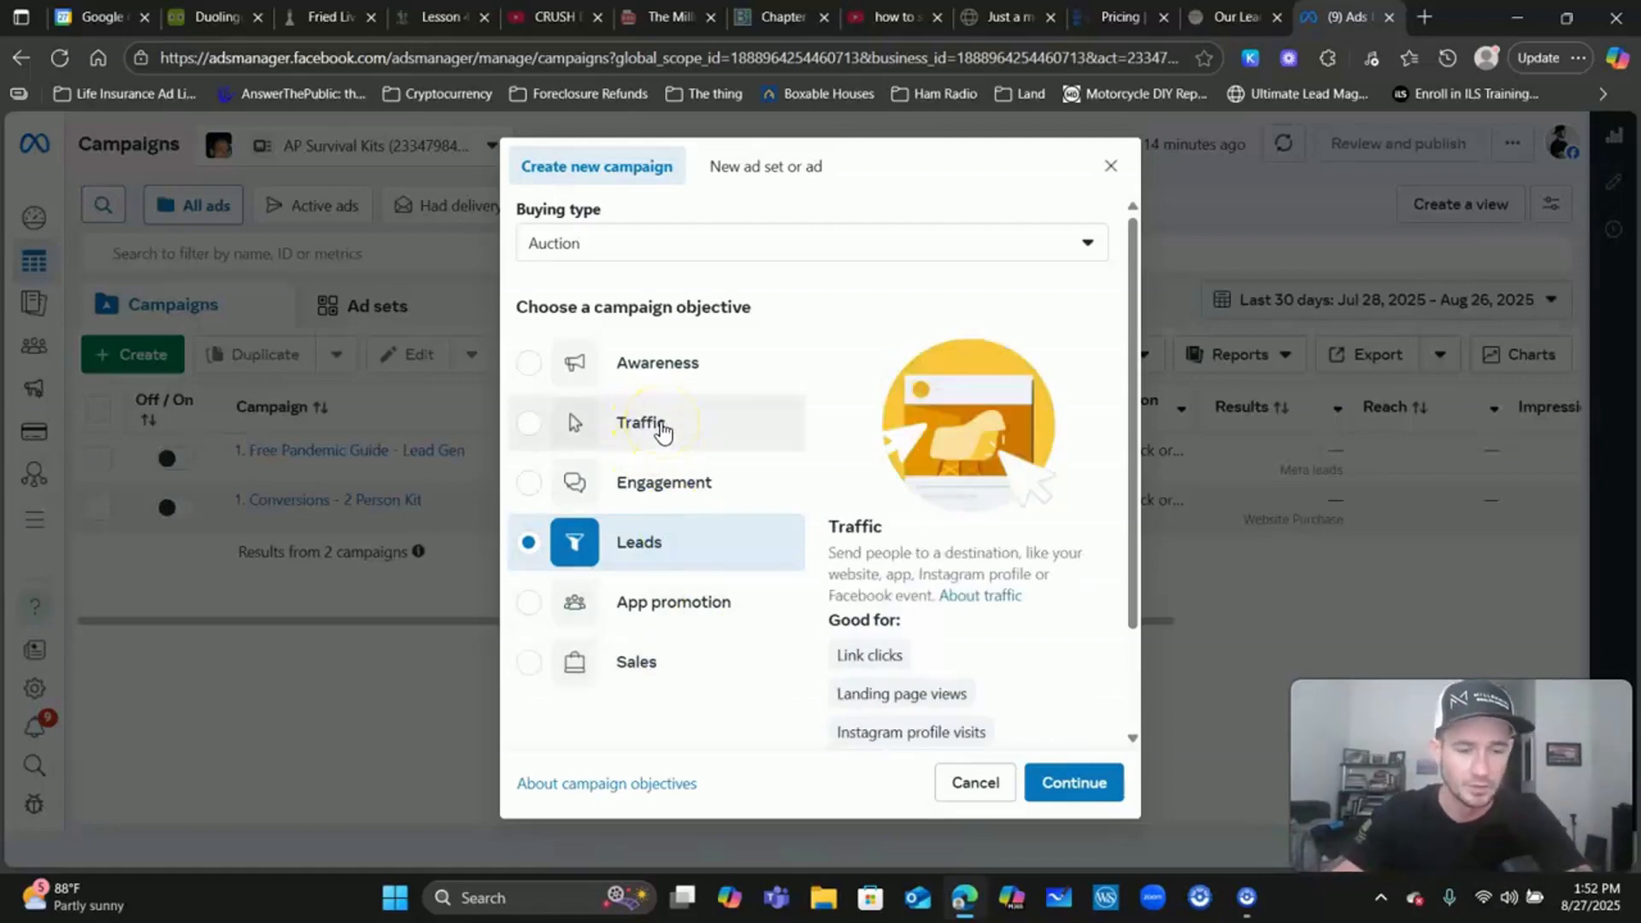
click(646, 429)
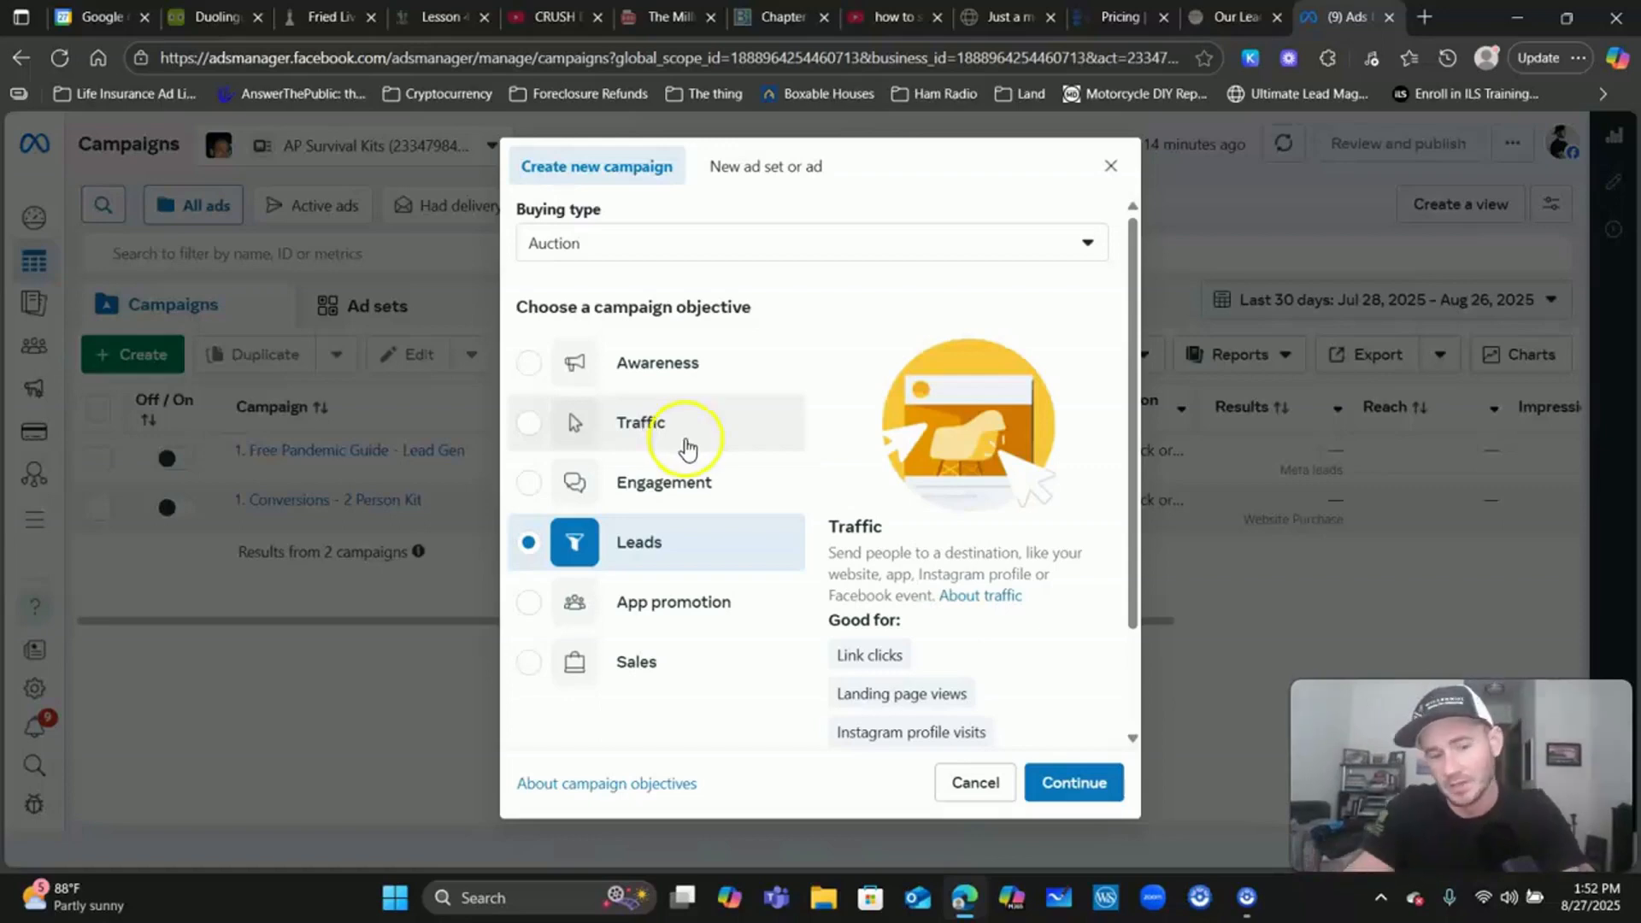
click(631, 420)
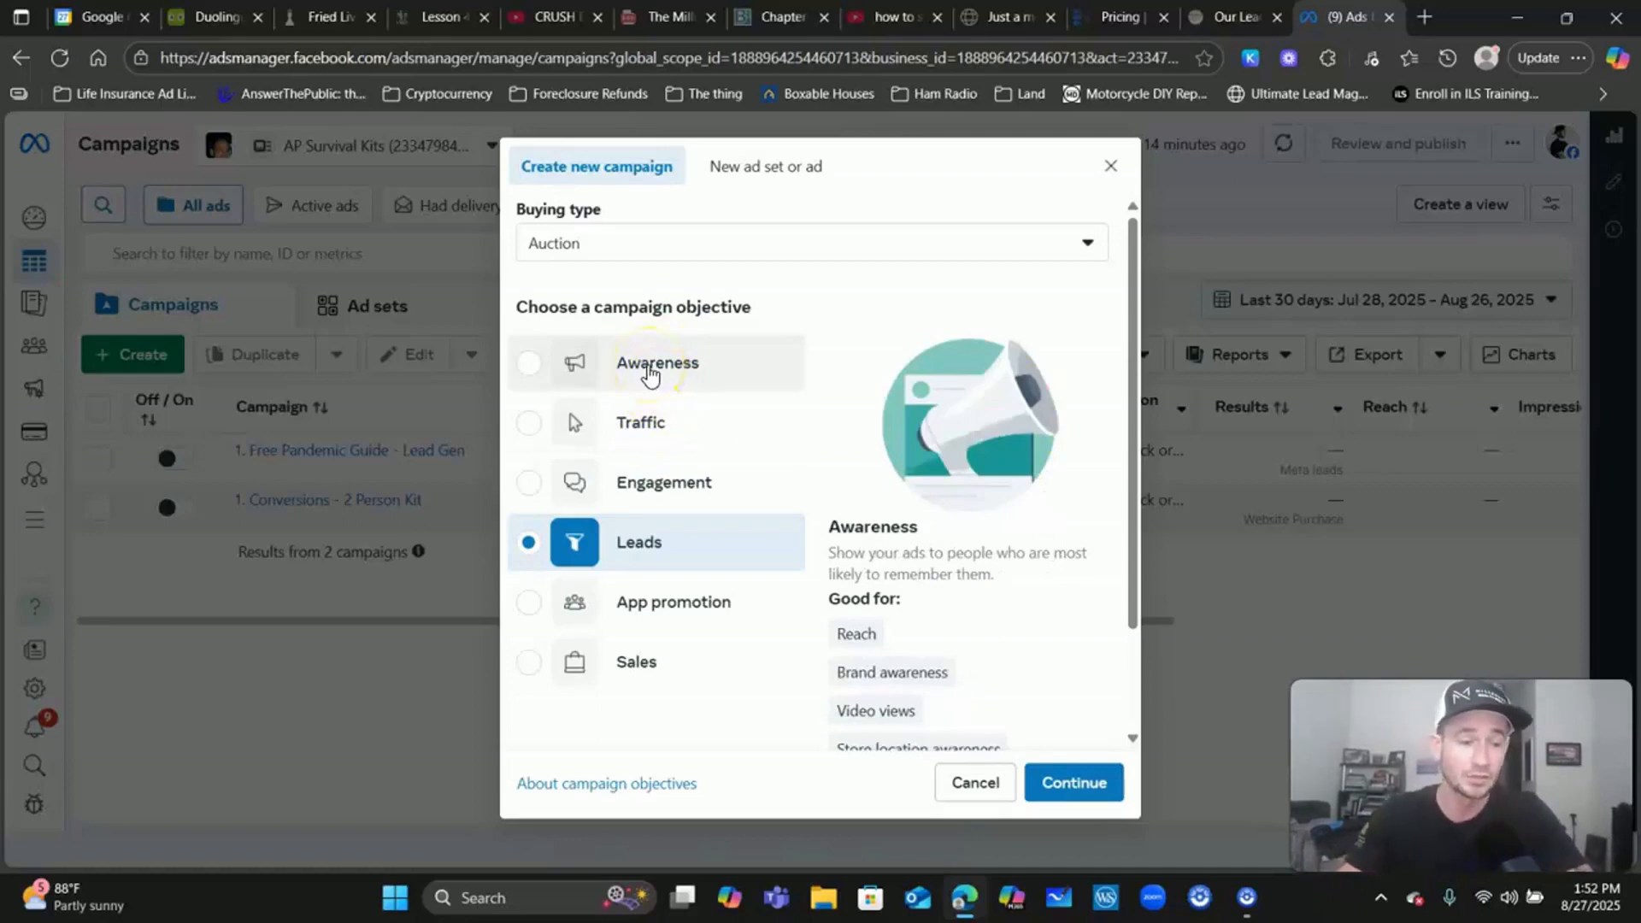
click(663, 487)
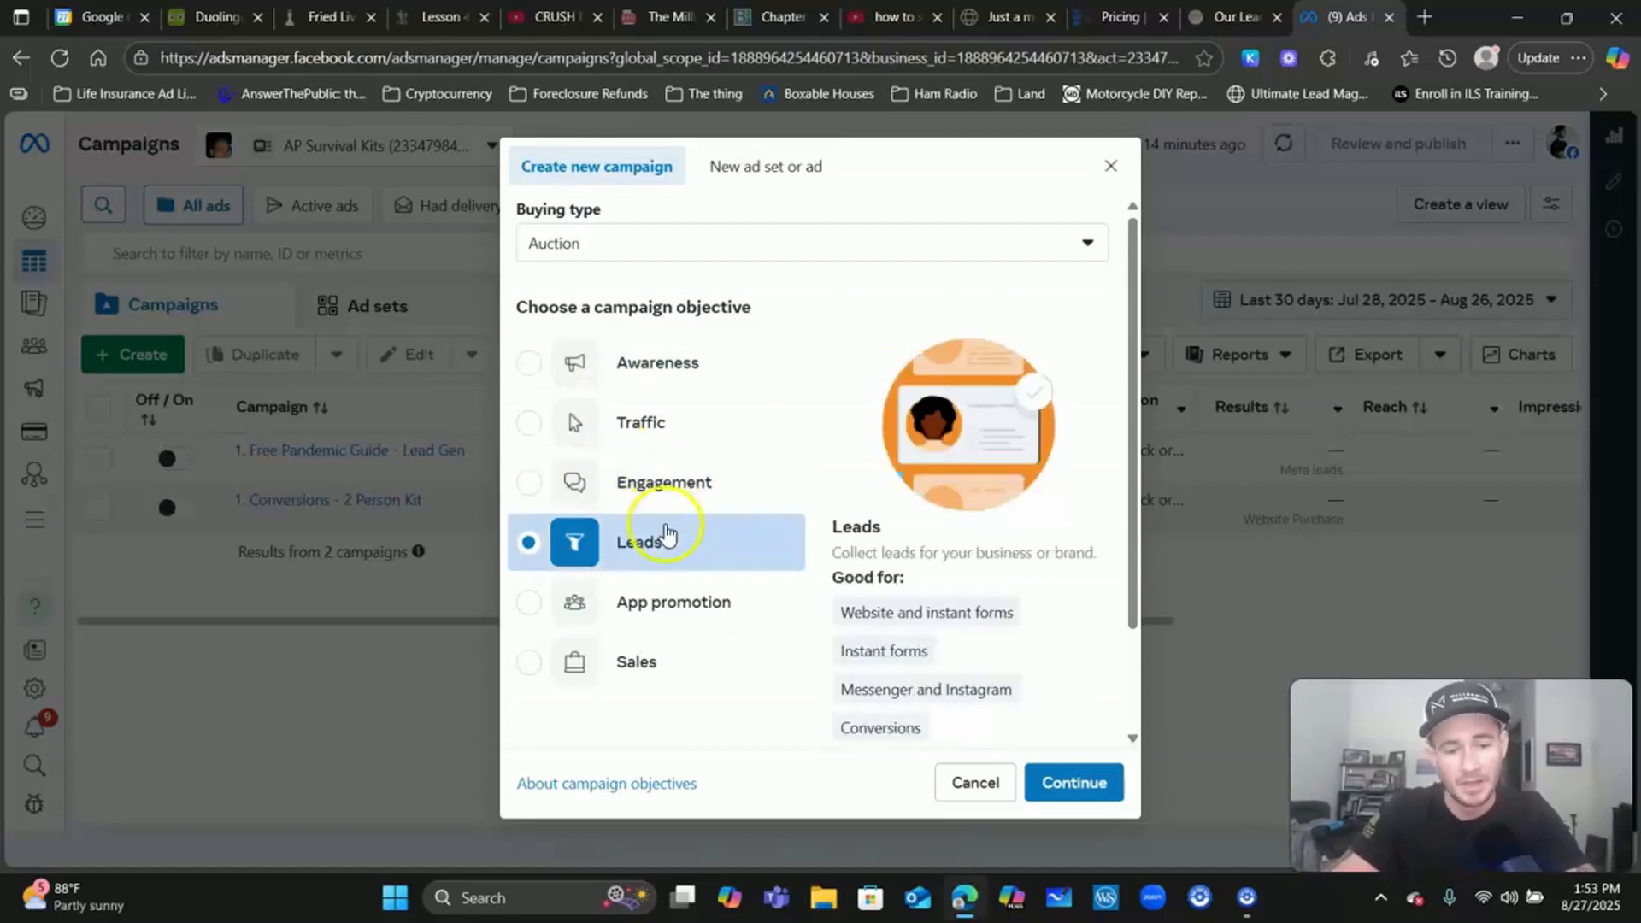
click(634, 546)
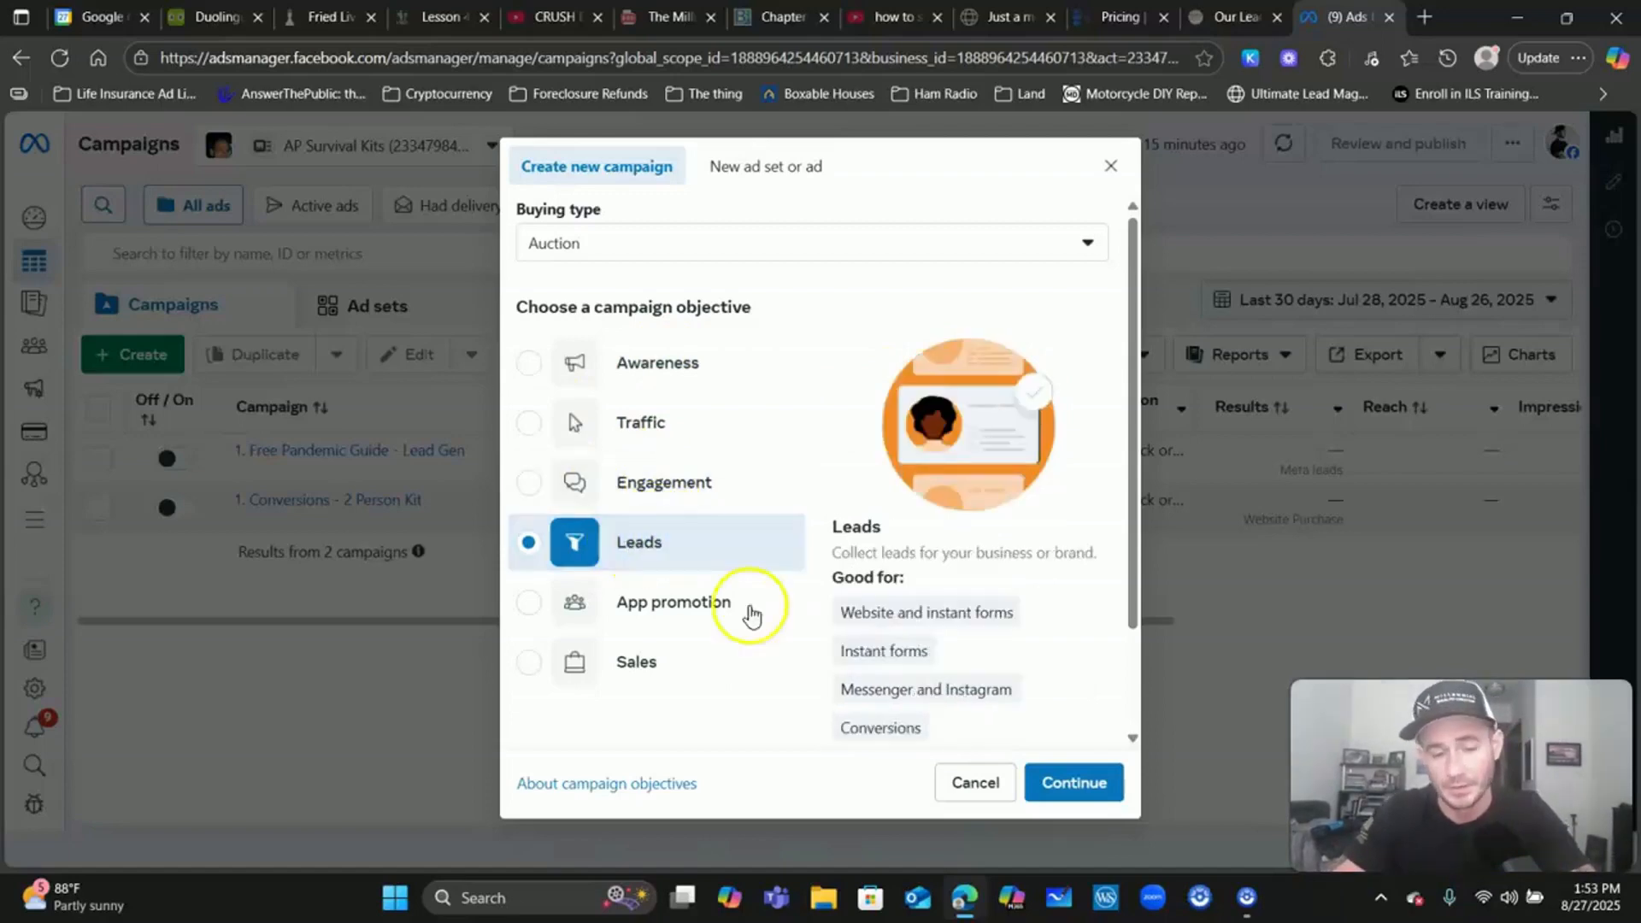
click(1082, 784)
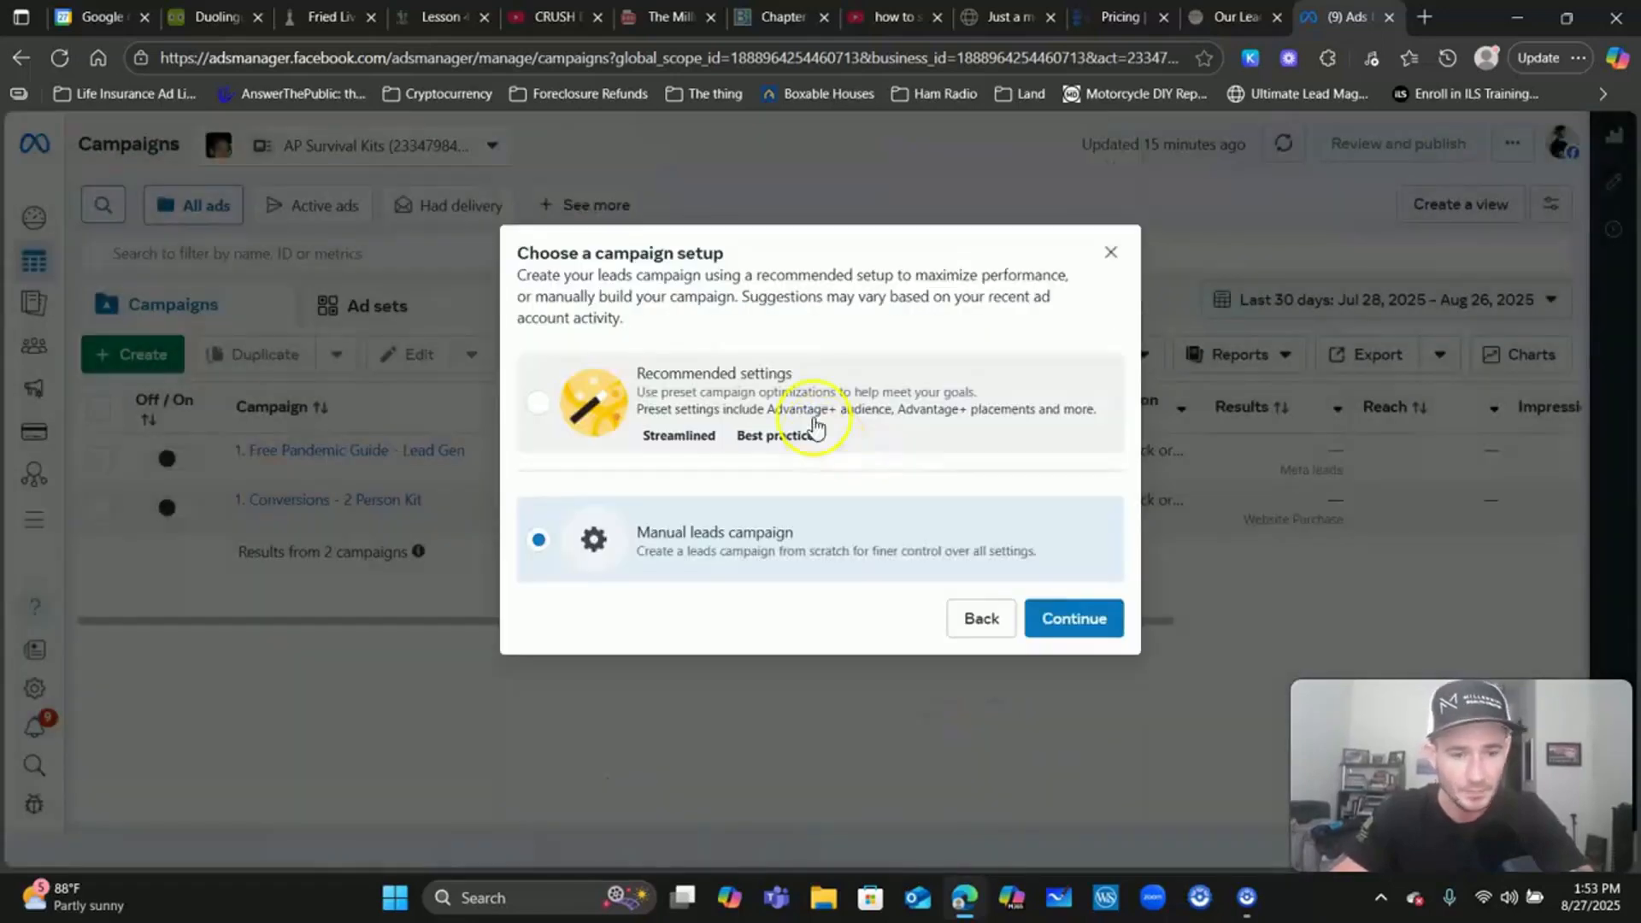
click(675, 547)
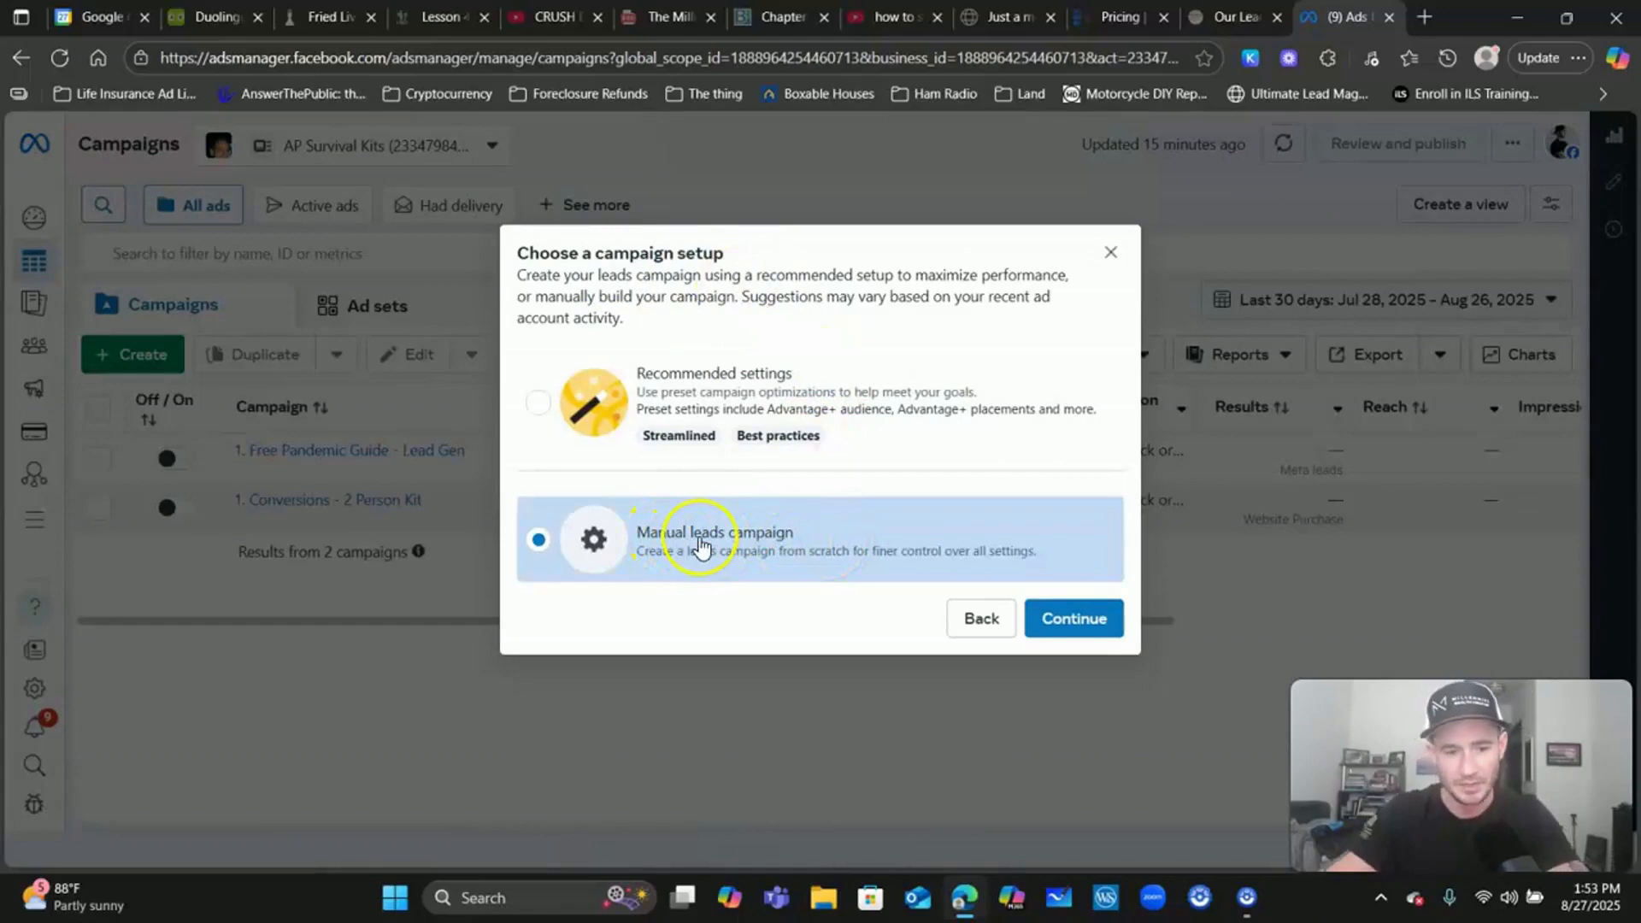
click(1073, 615)
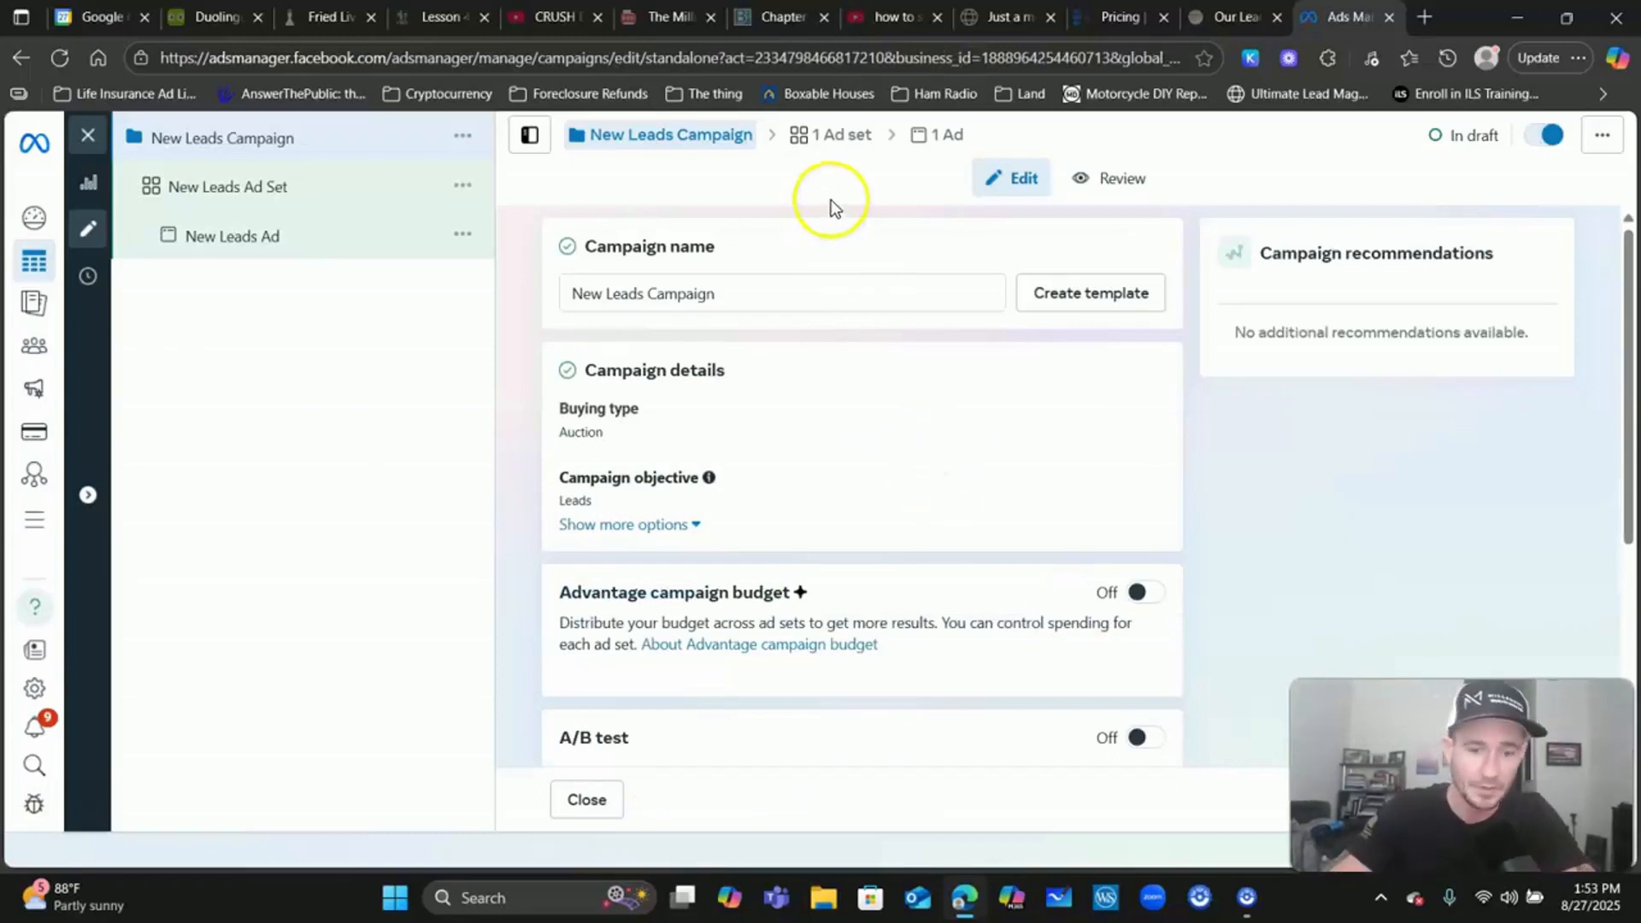
- Rename the campaign as "Test campaign 1"
double_click(734, 302)
click(734, 302)
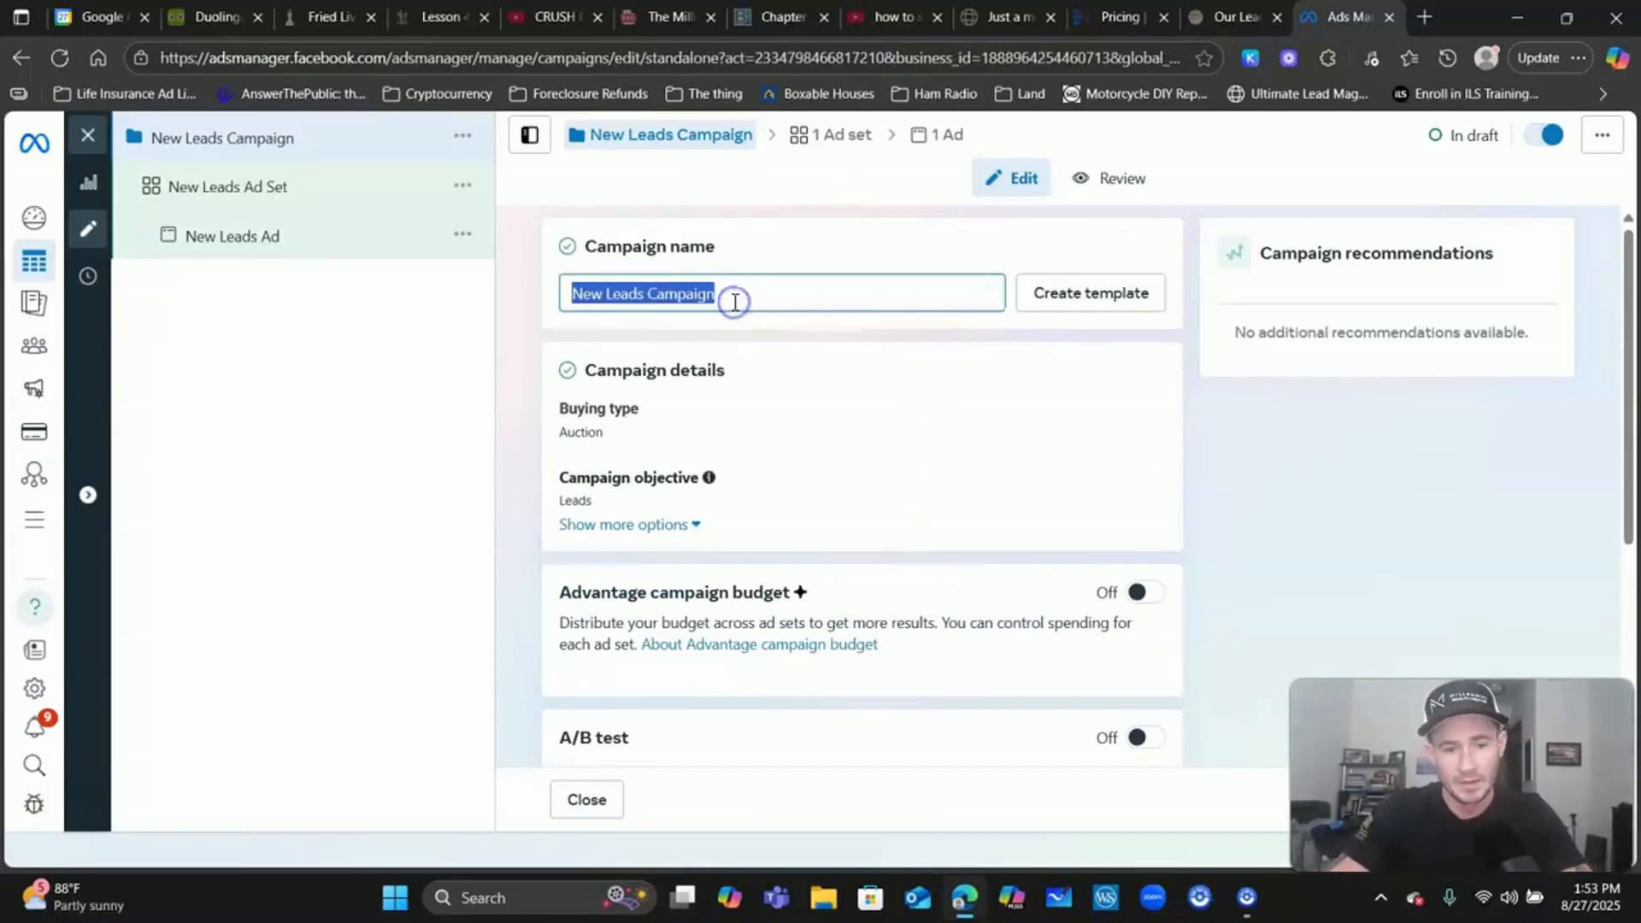
text(Test )
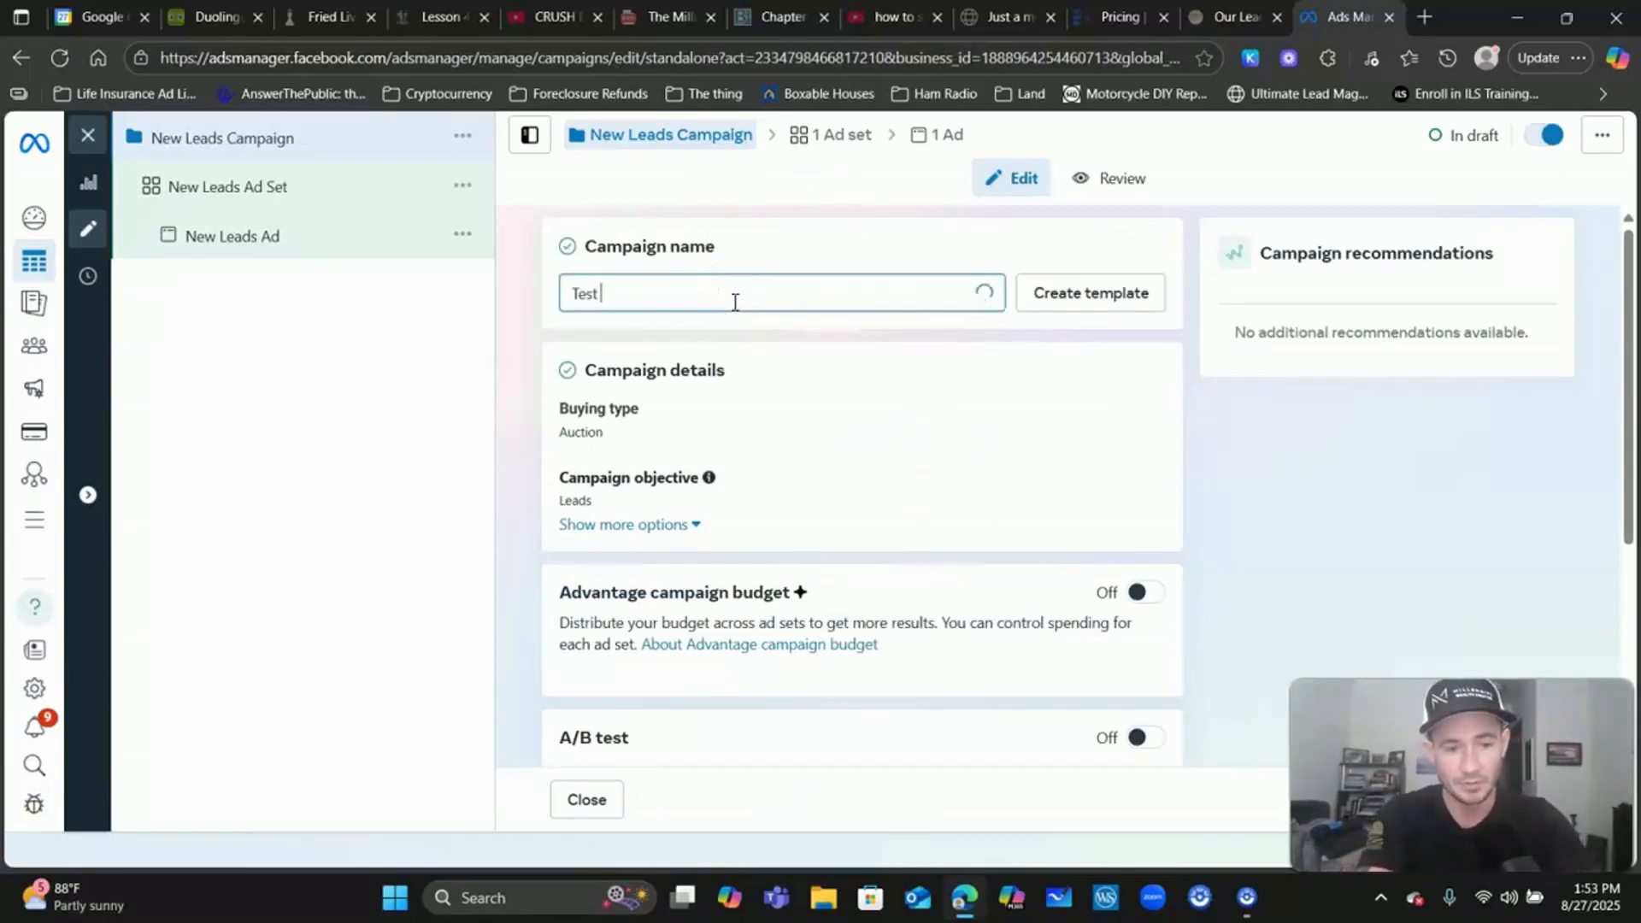
text(campaign 1)
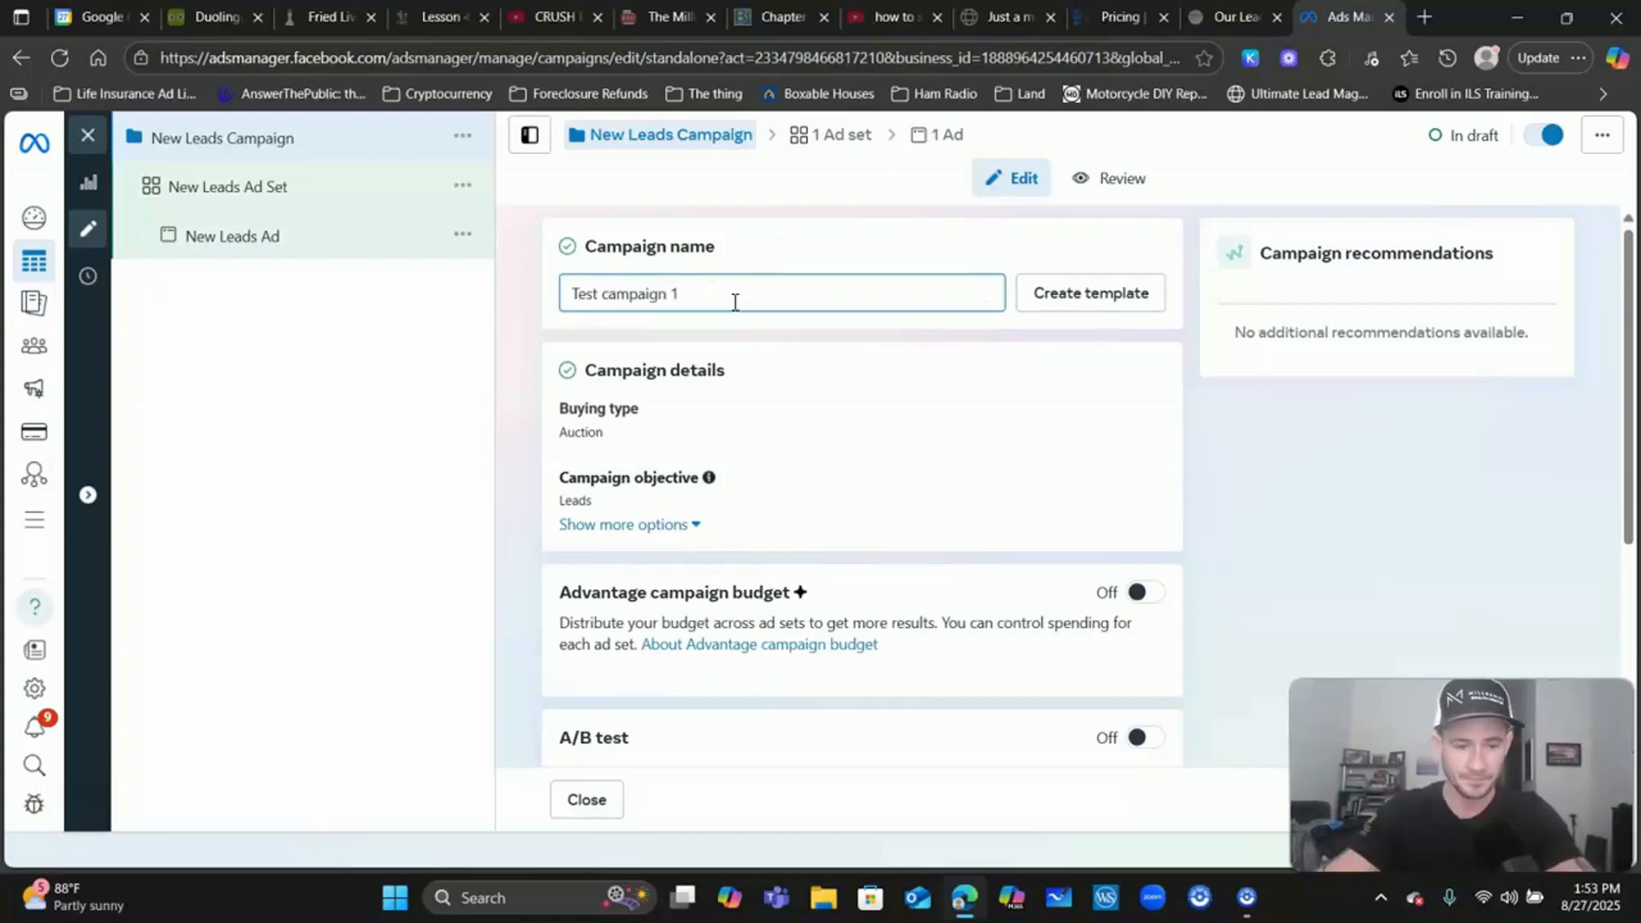
- Review the campaign's Advantage budget, A/B test and Special Ad Categories options without declaring a category
scroll(883, 369, down, 2)
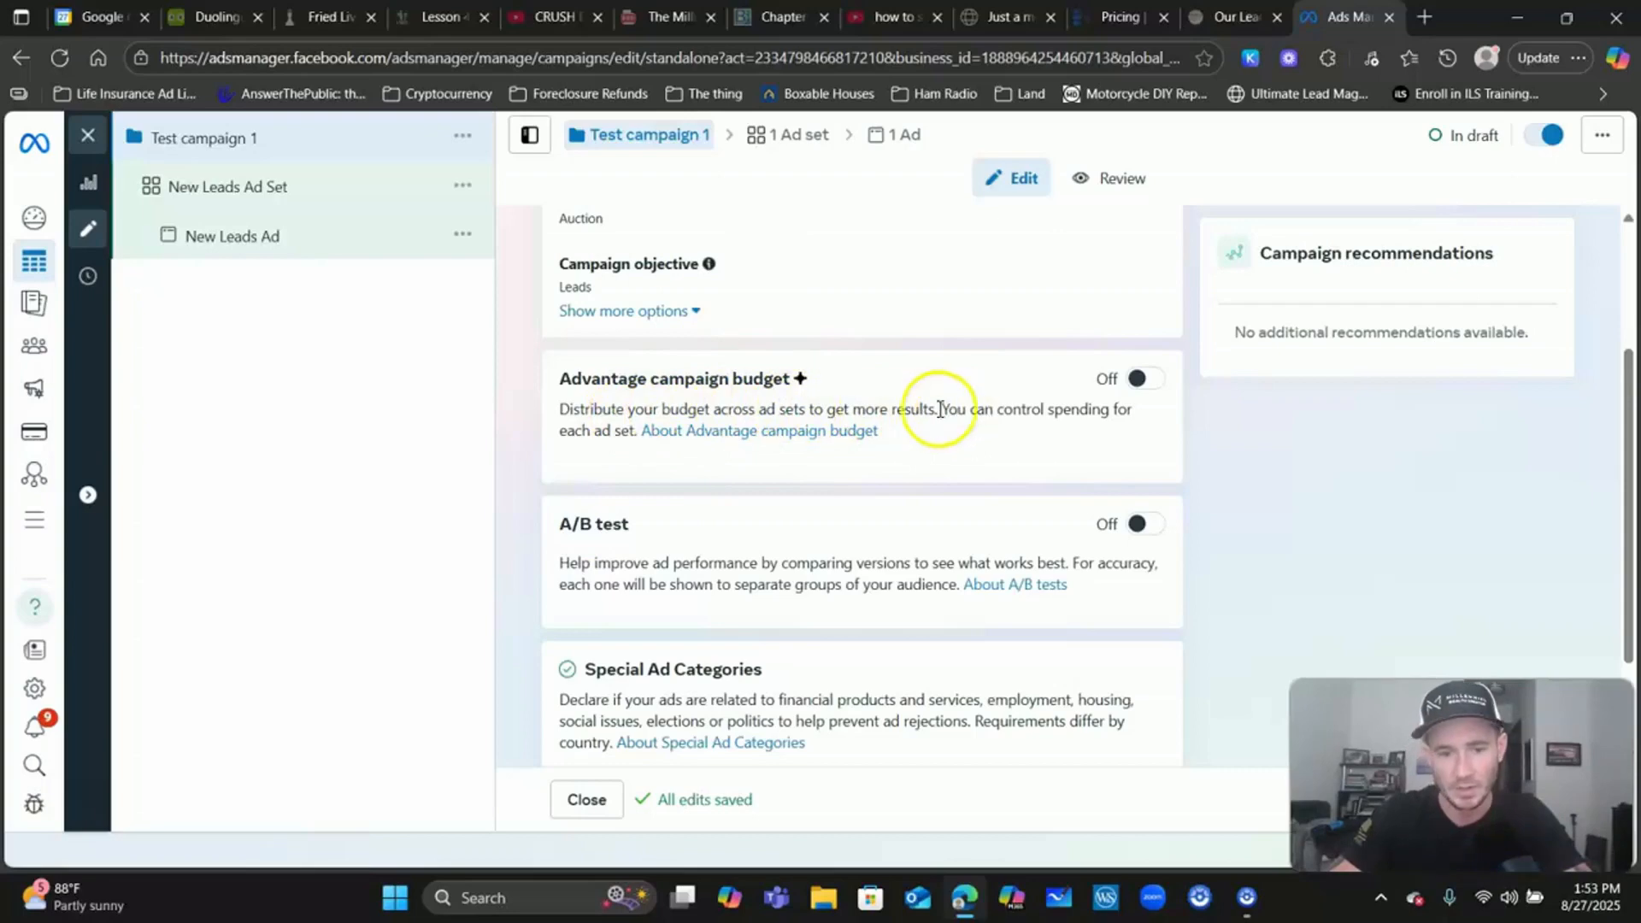
scroll(1136, 355, down, 2)
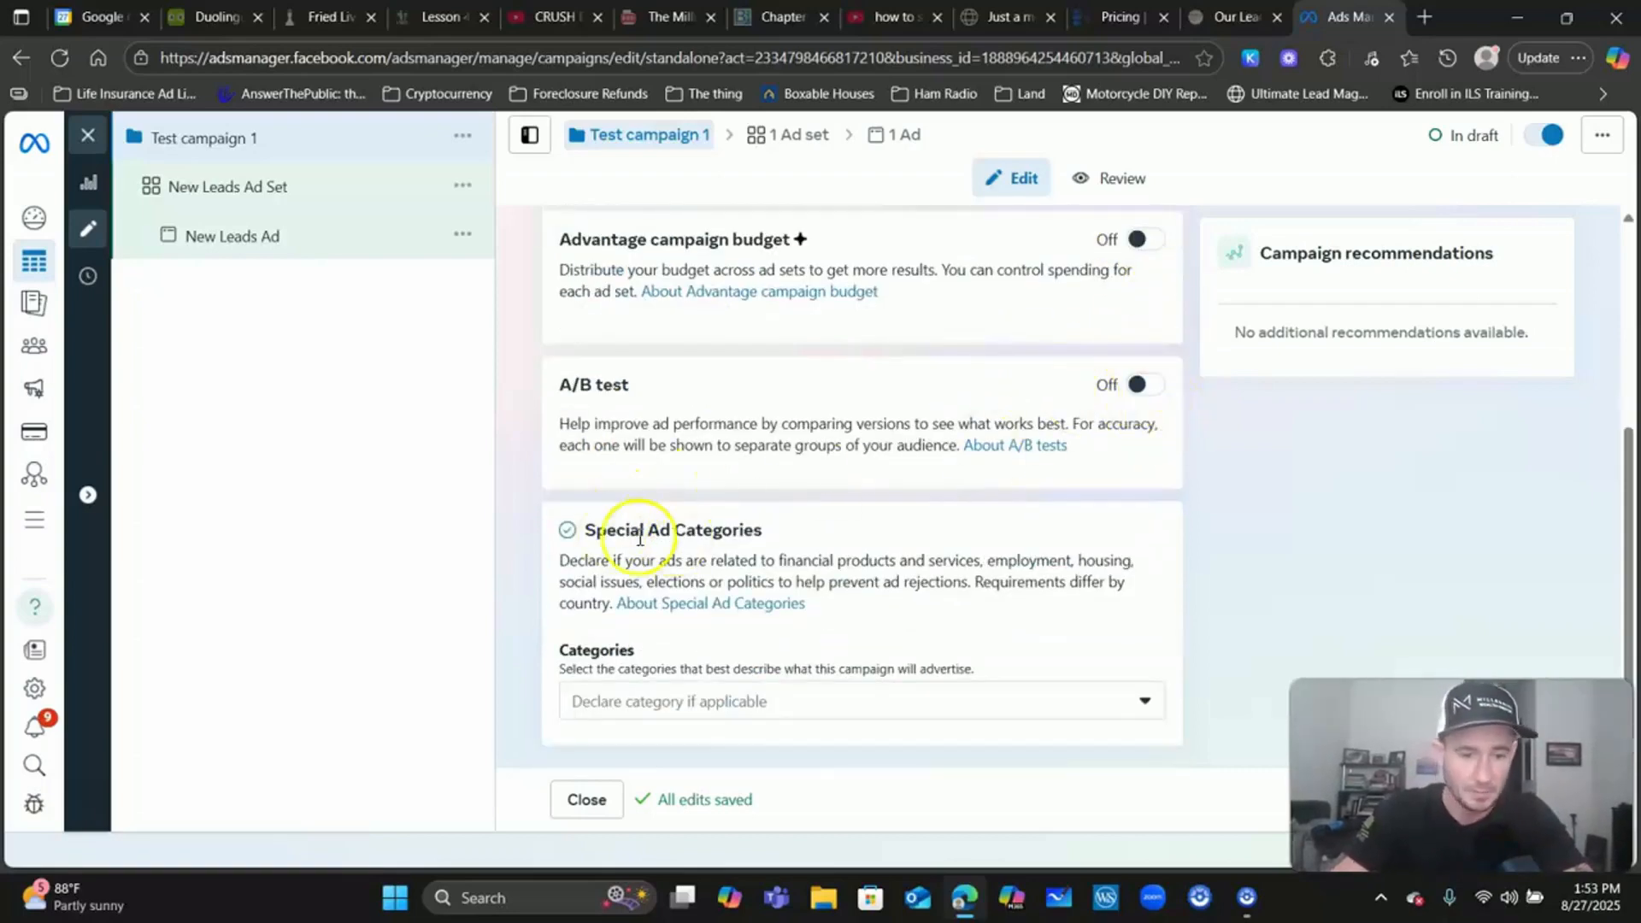
click(1144, 702)
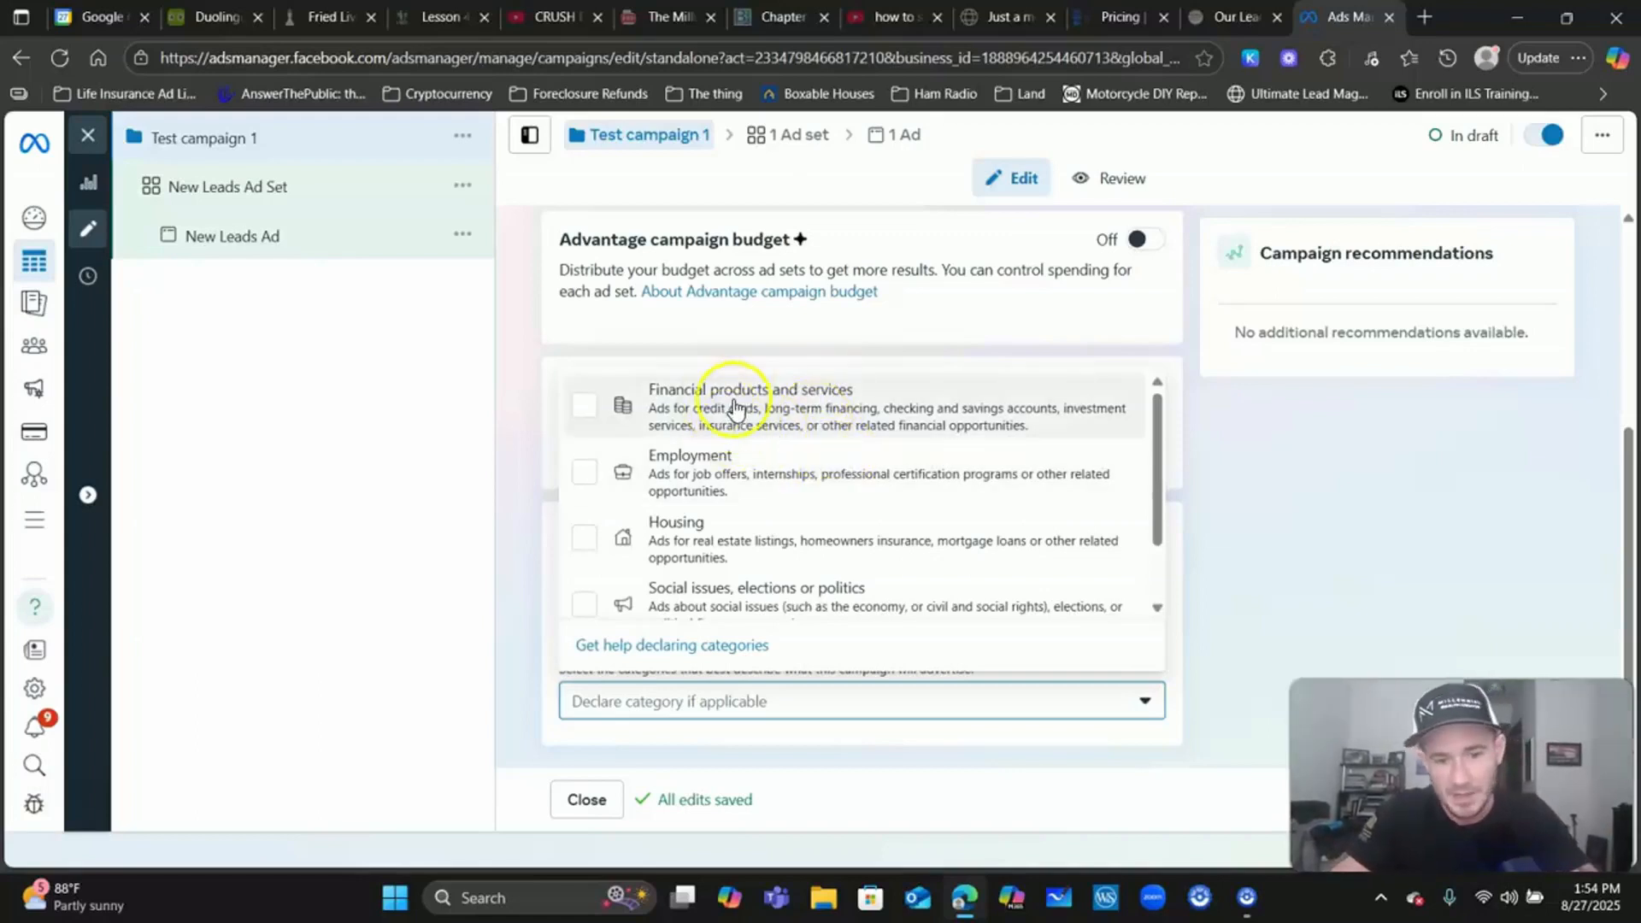
scroll(788, 473, down, 2)
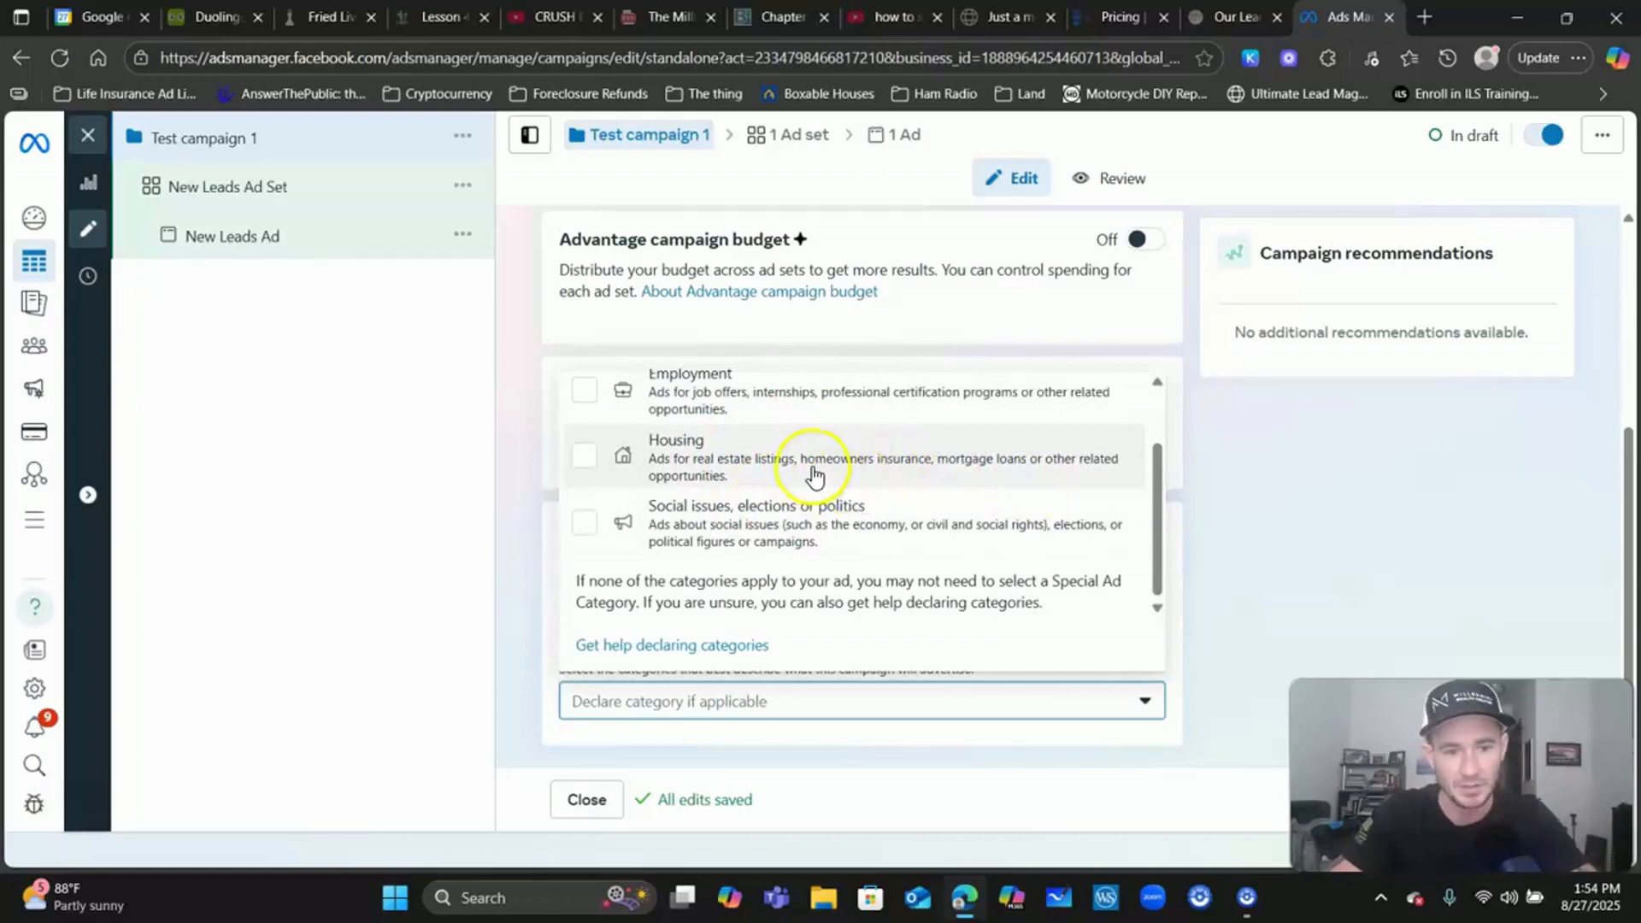
scroll(809, 474, up, 2)
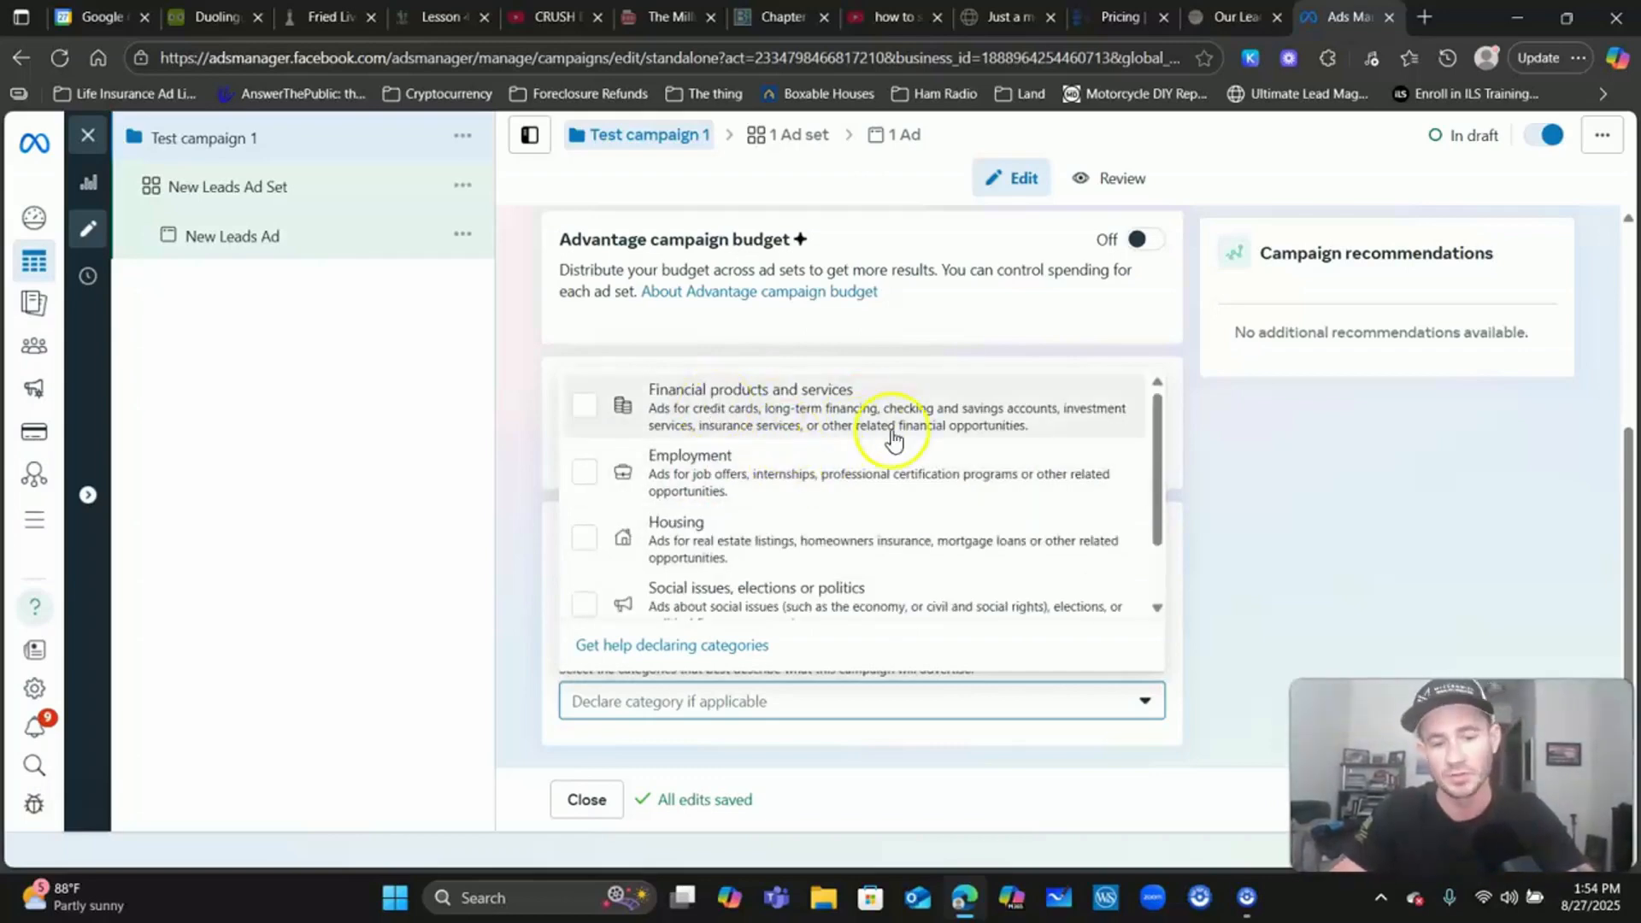
click(1299, 462)
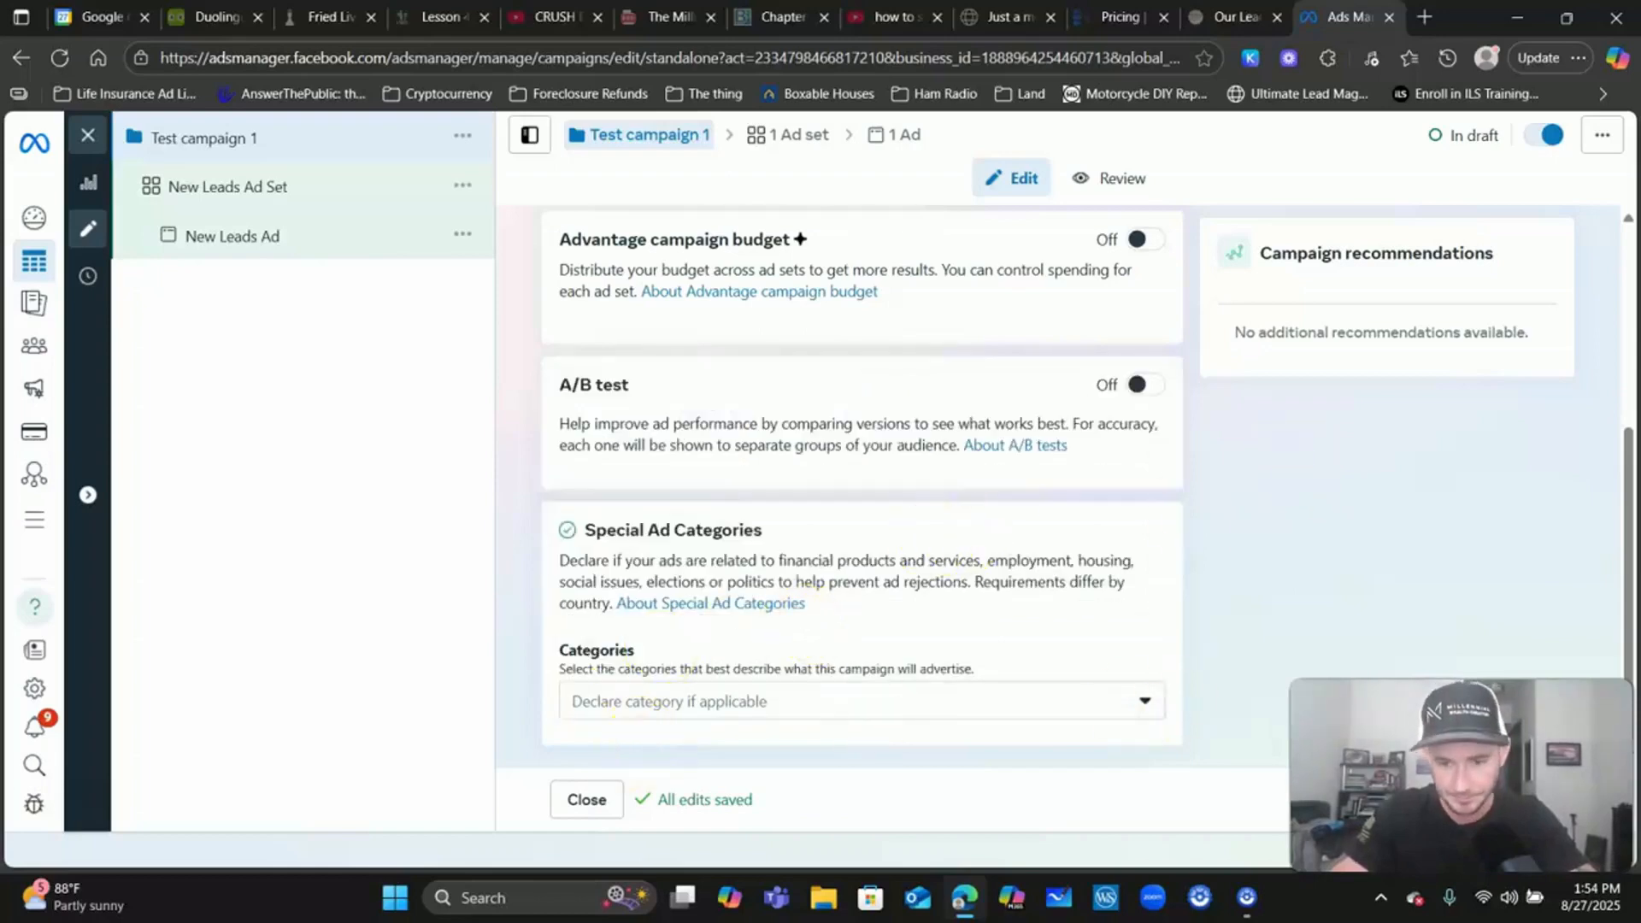
- Proceed to the ad set level and rename the ad set as "Test ad set 1"
click(1549, 808)
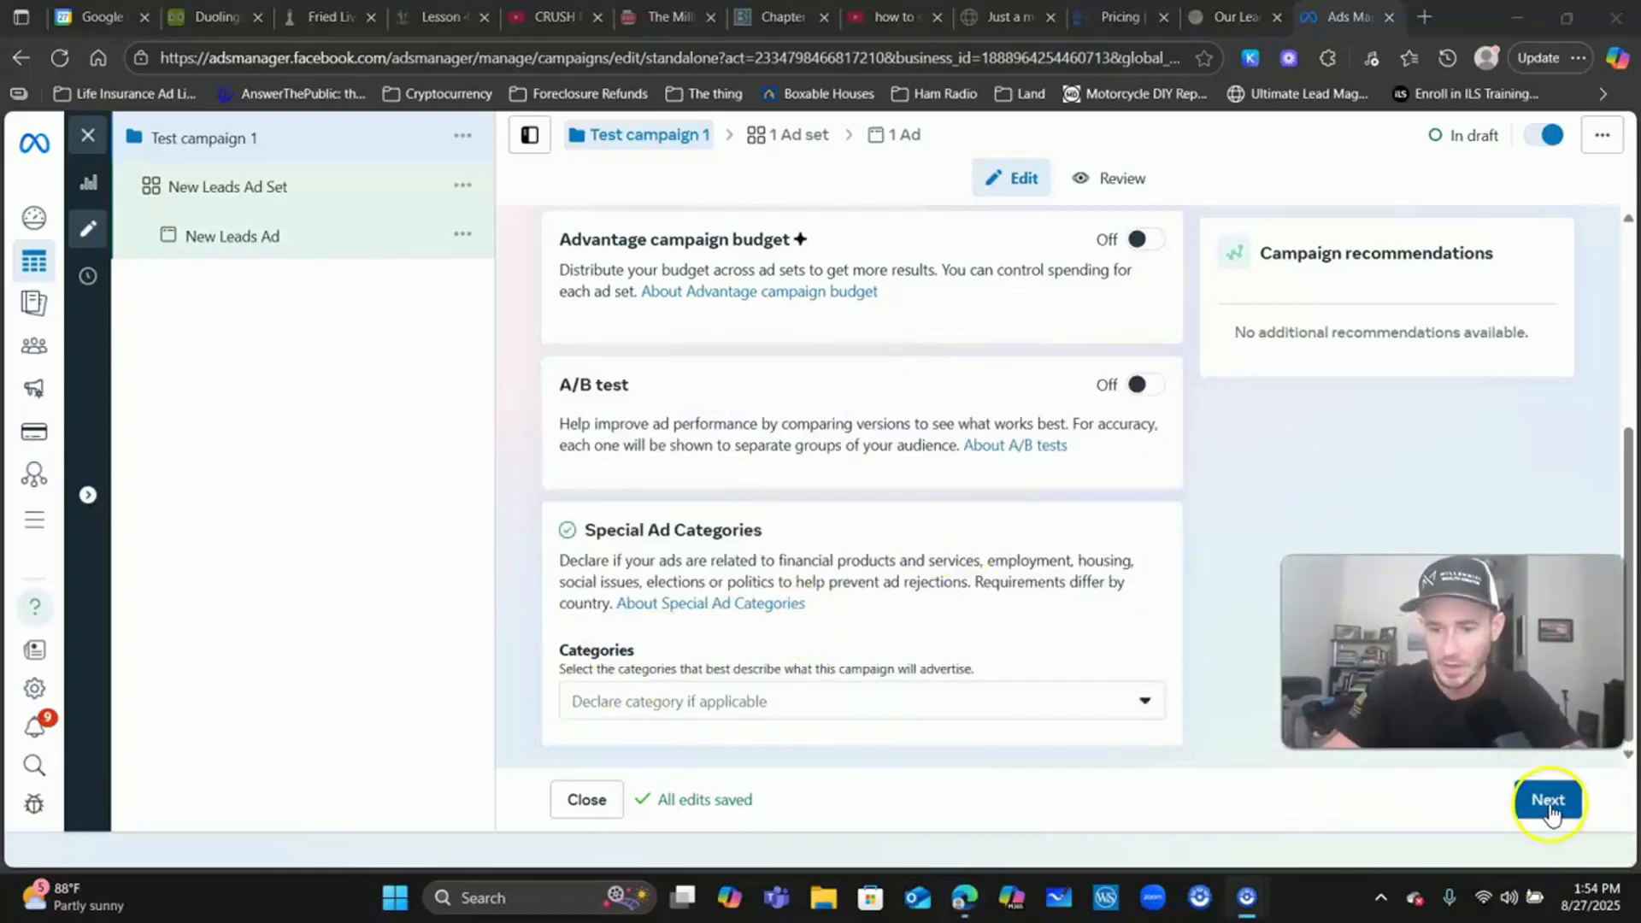
click(829, 500)
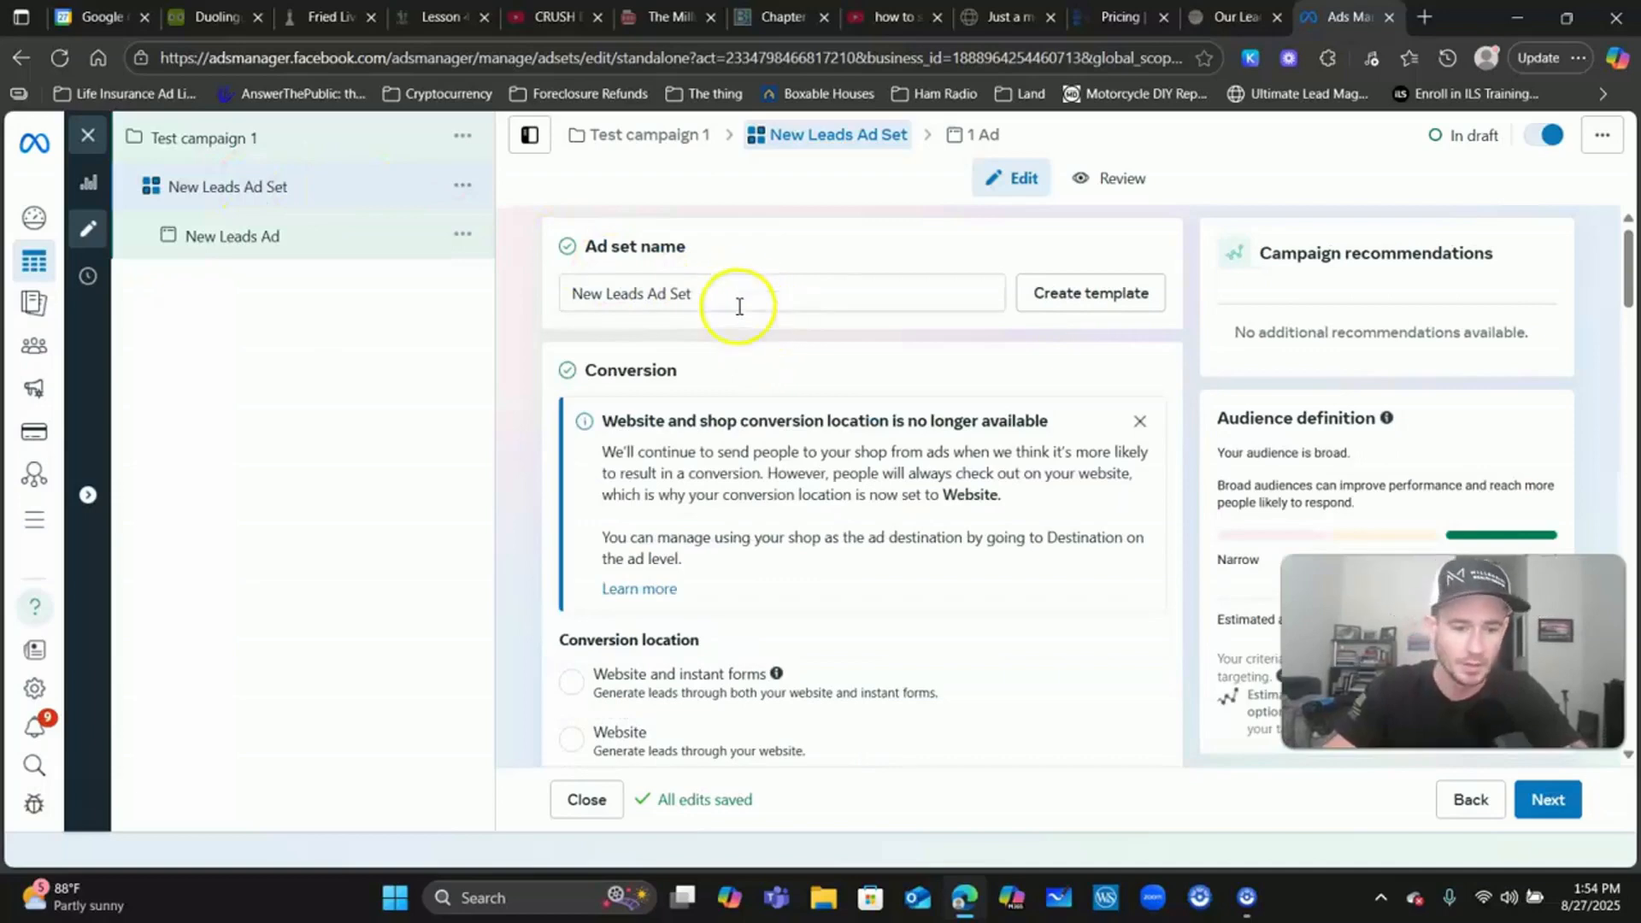
scroll(760, 544, down, 2)
scroll(696, 439, up, 2)
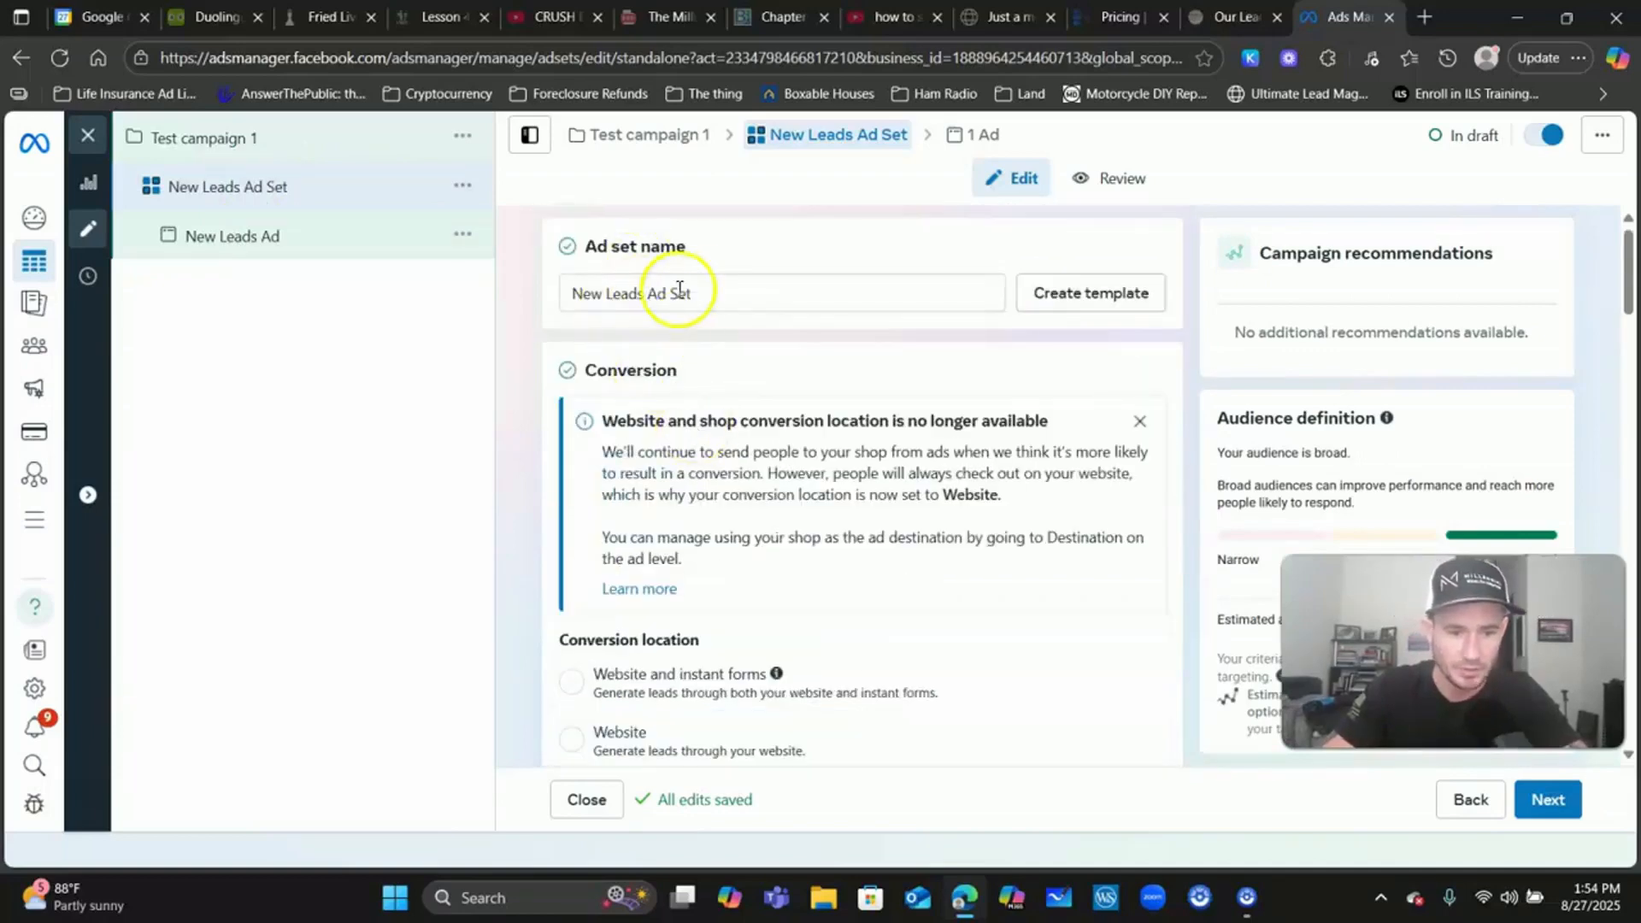
drag(672, 293, 721, 294)
triple_click(721, 293)
text(Ttest)
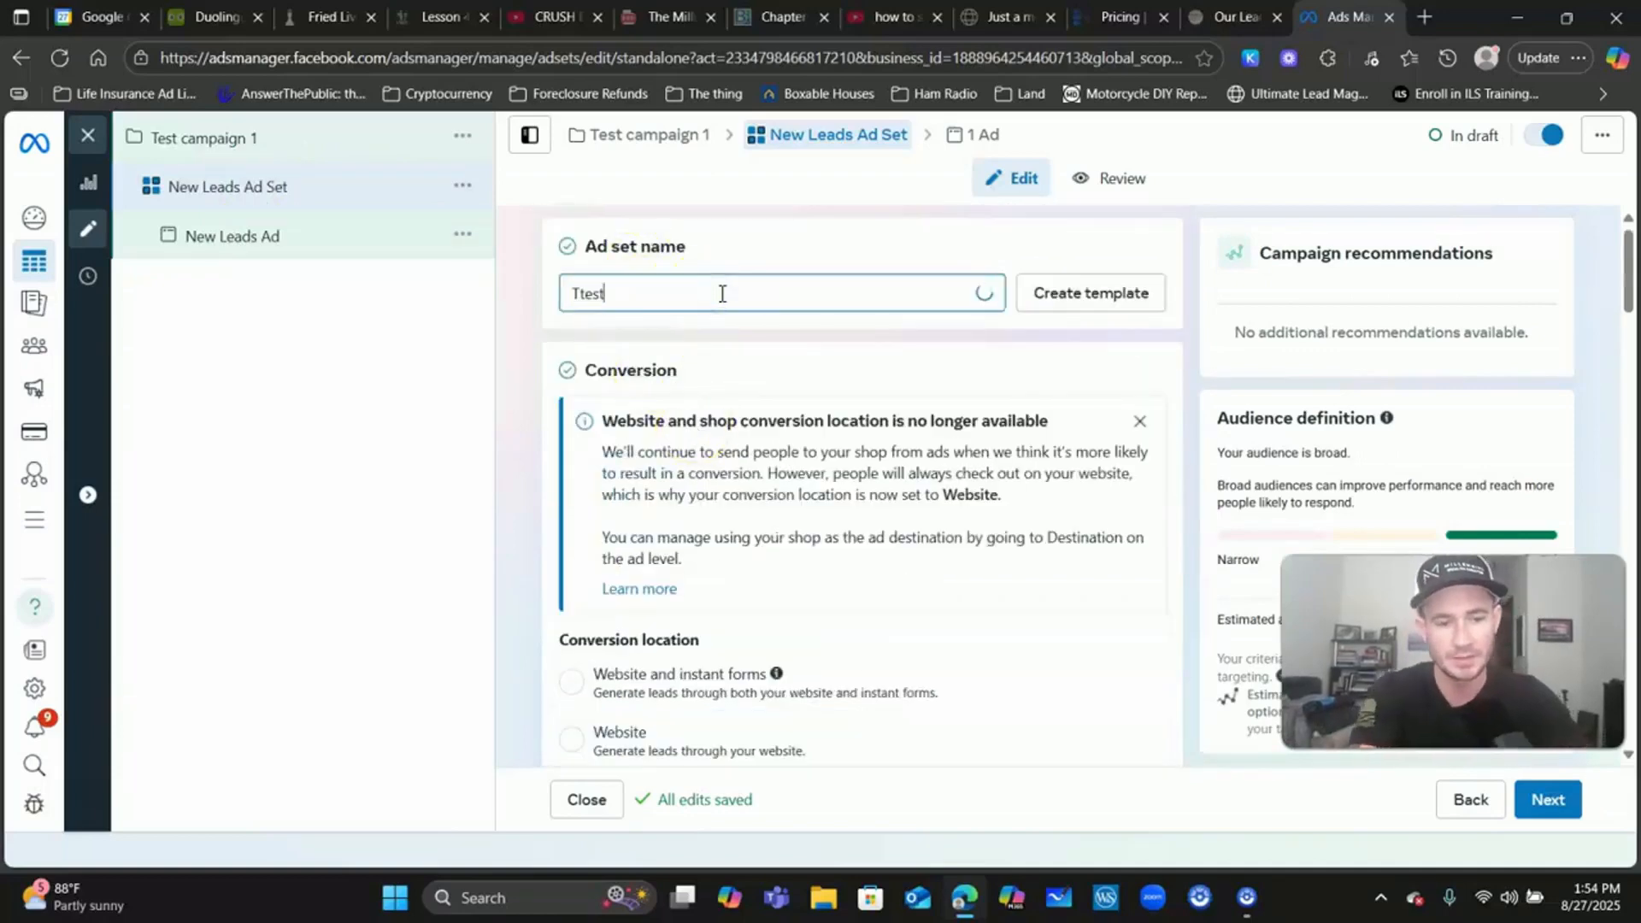
key(BackSpace)
key(BackSpace)
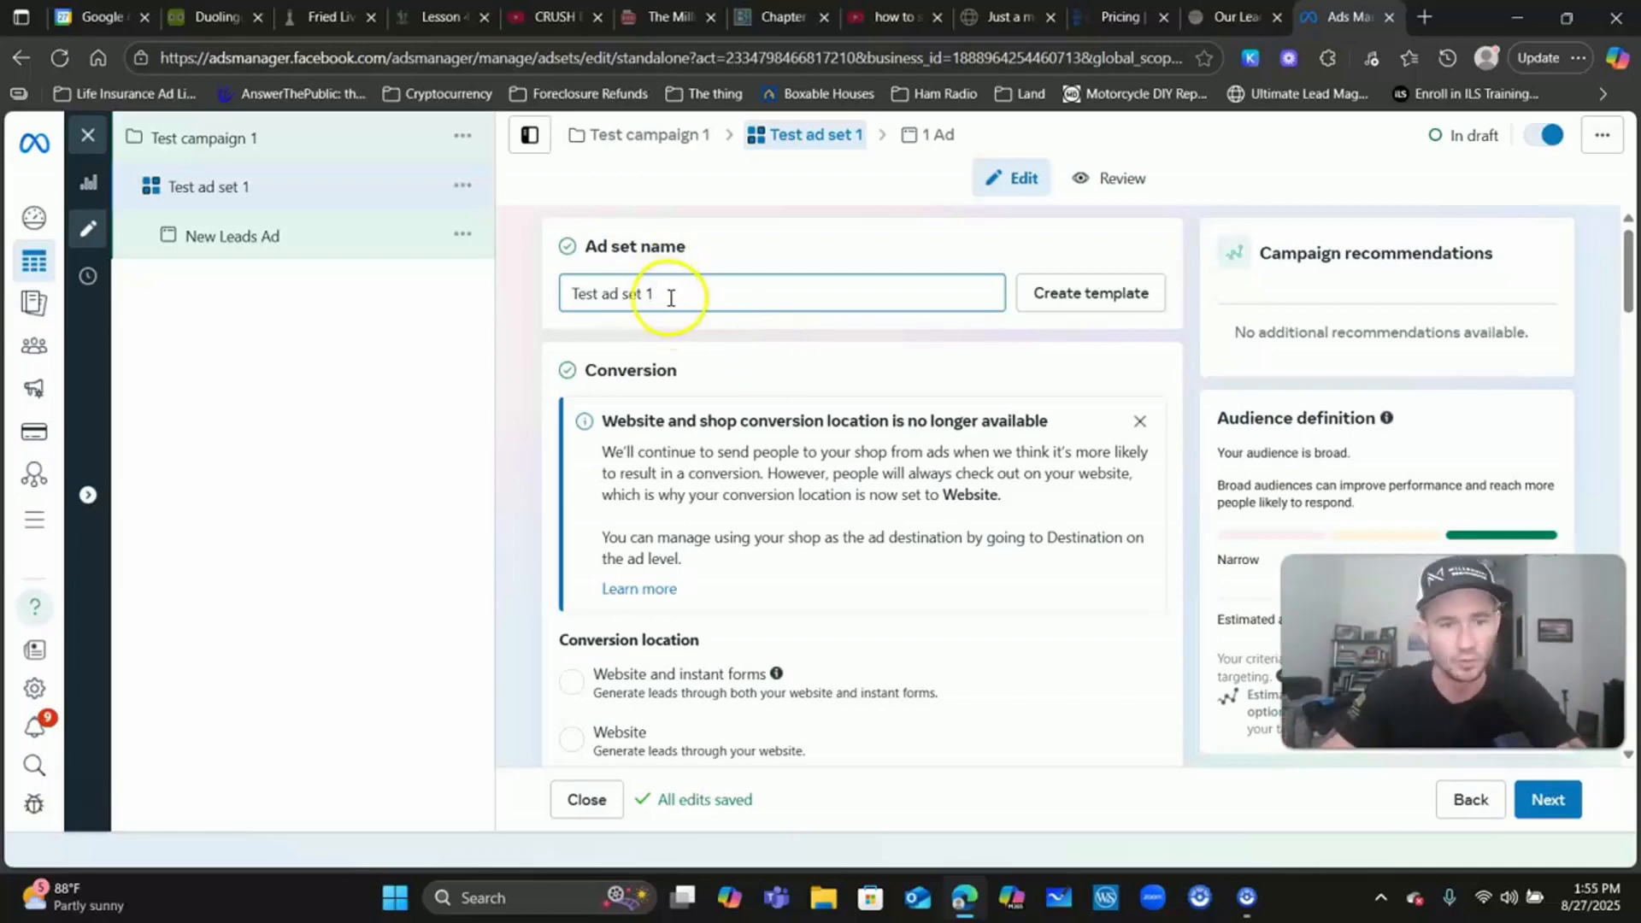
- Examine the ad set's conversion location, Facebook Page, performance goal, cost per result goal, estimated audience size and value rules
scroll(670, 299, down, 1)
scroll(678, 312, down, 3)
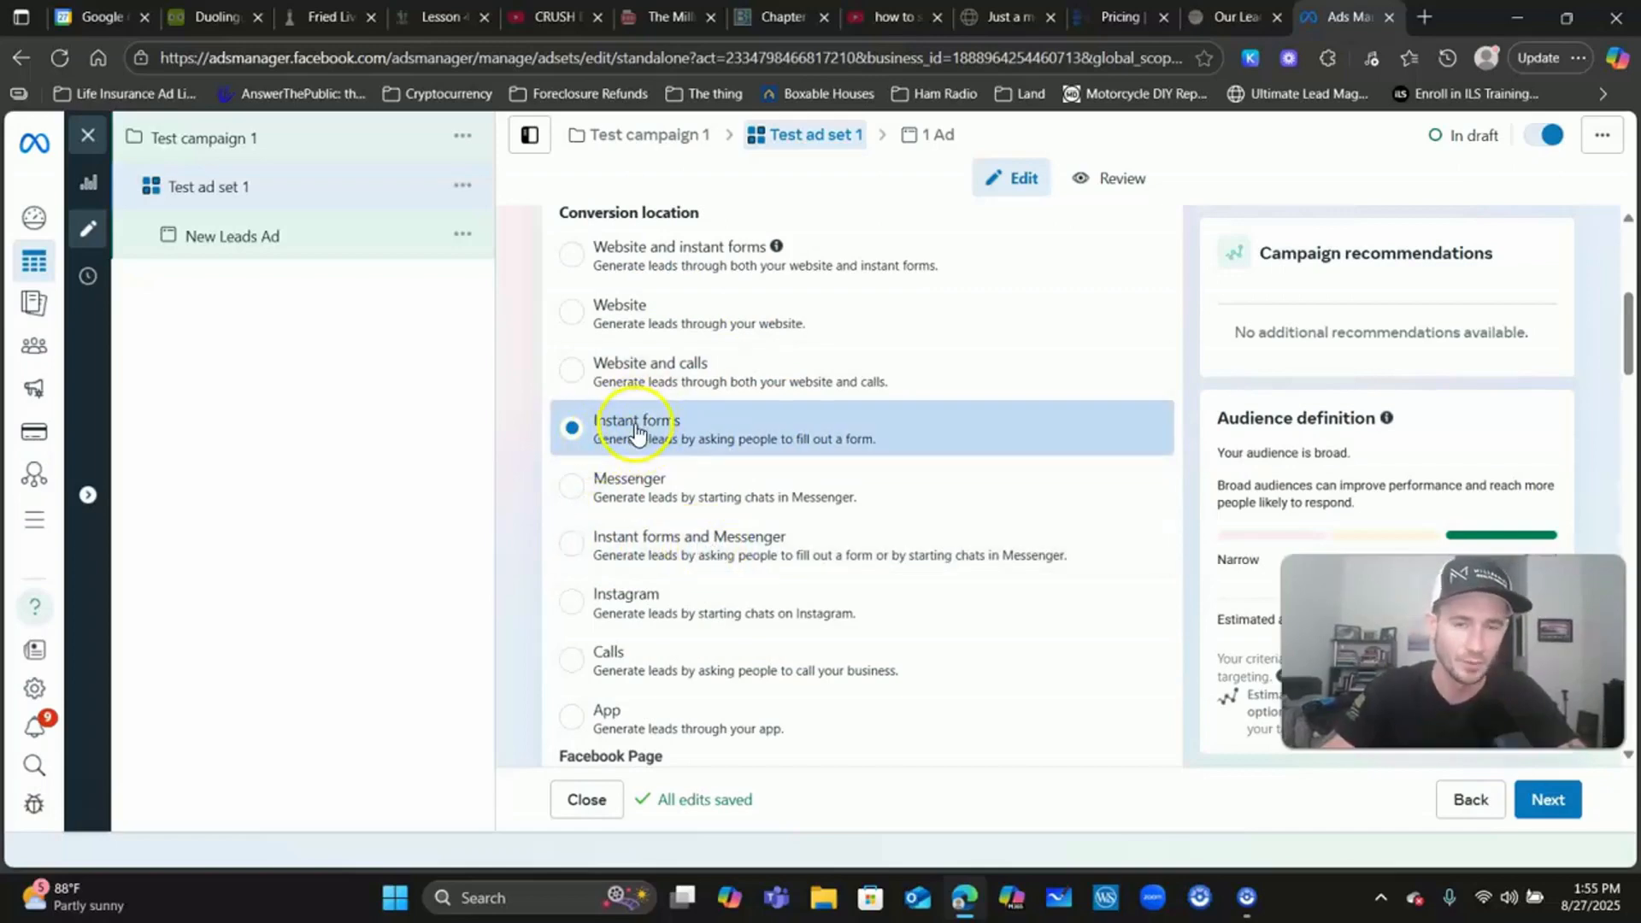
scroll(557, 413, down, 4)
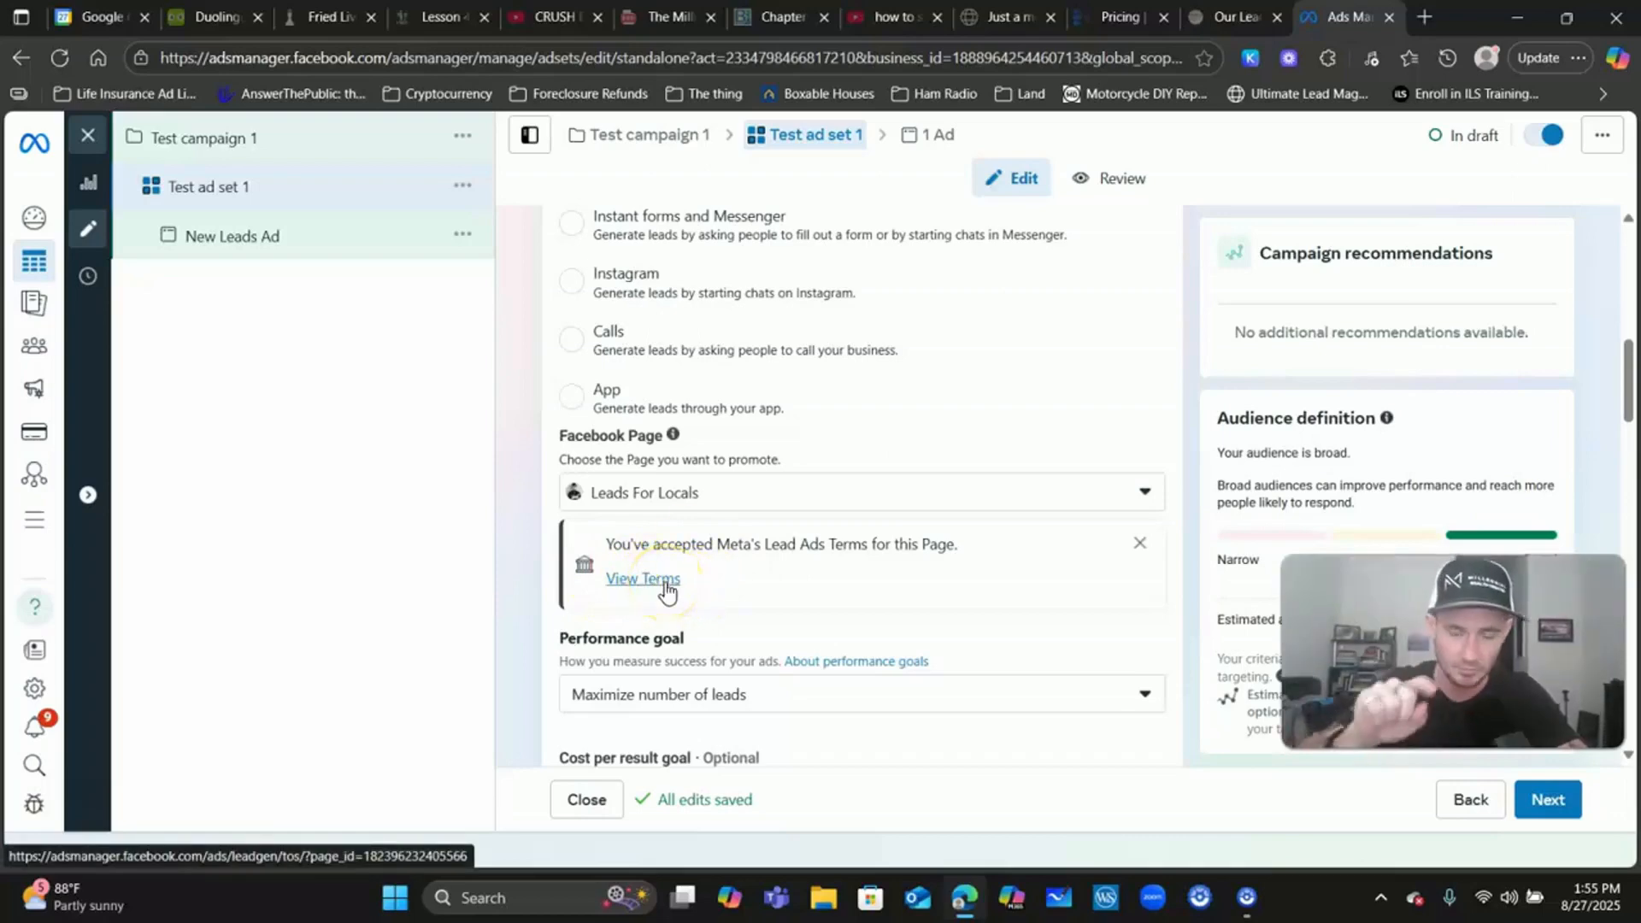
scroll(686, 529, down, 3)
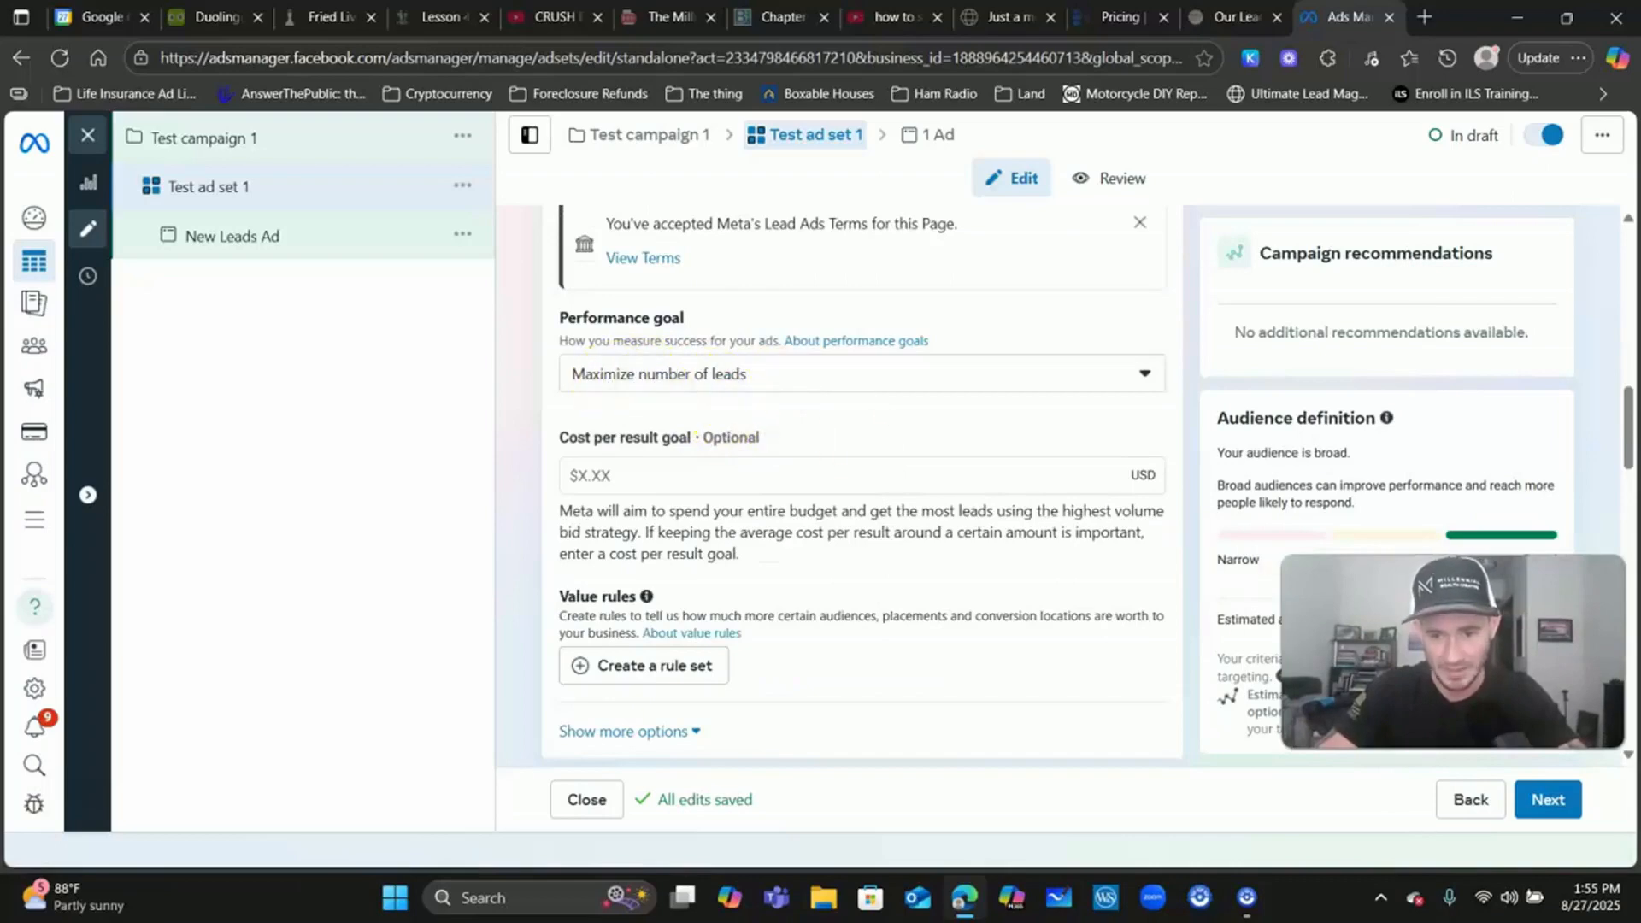
drag(1453, 651, 1016, 757)
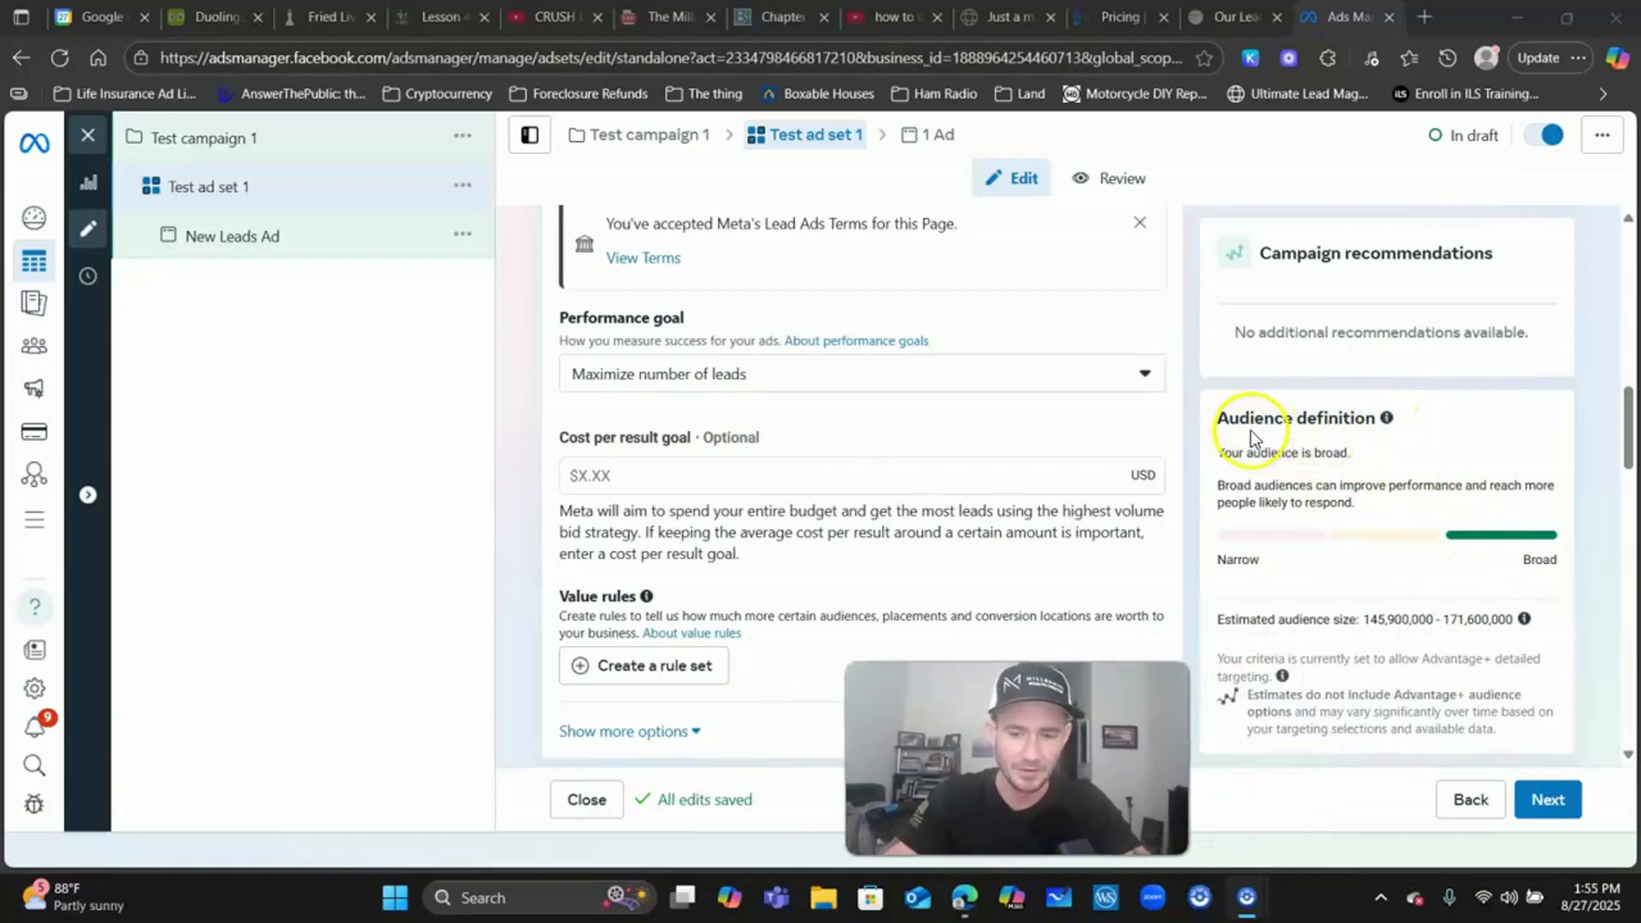
scroll(1360, 545, down, 2)
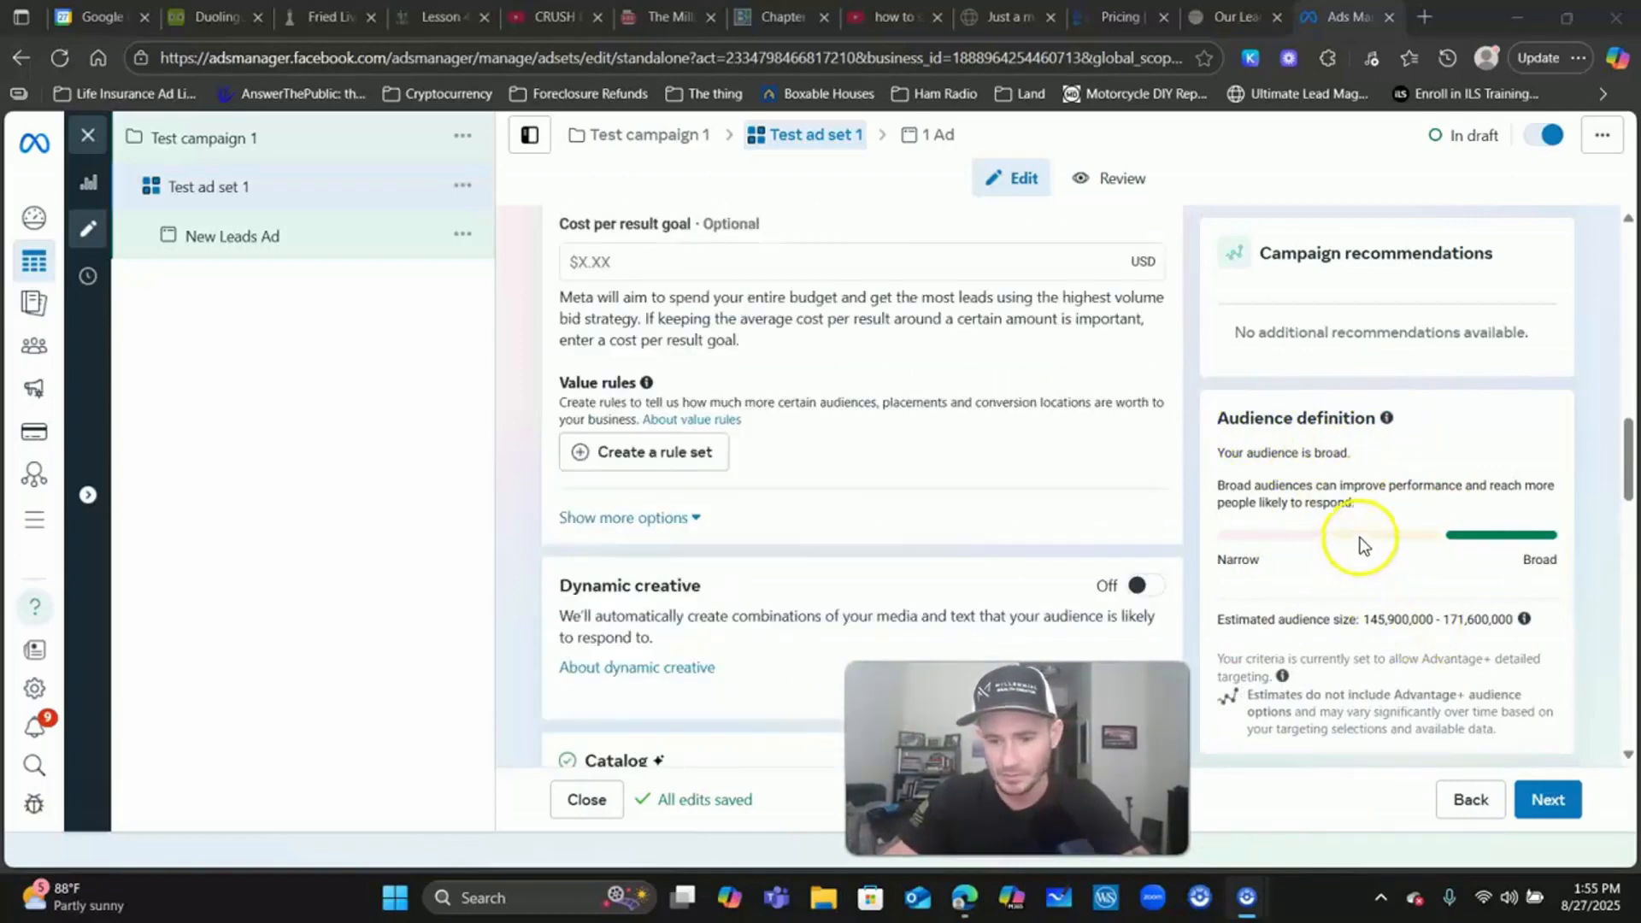
scroll(1345, 532, up, 1)
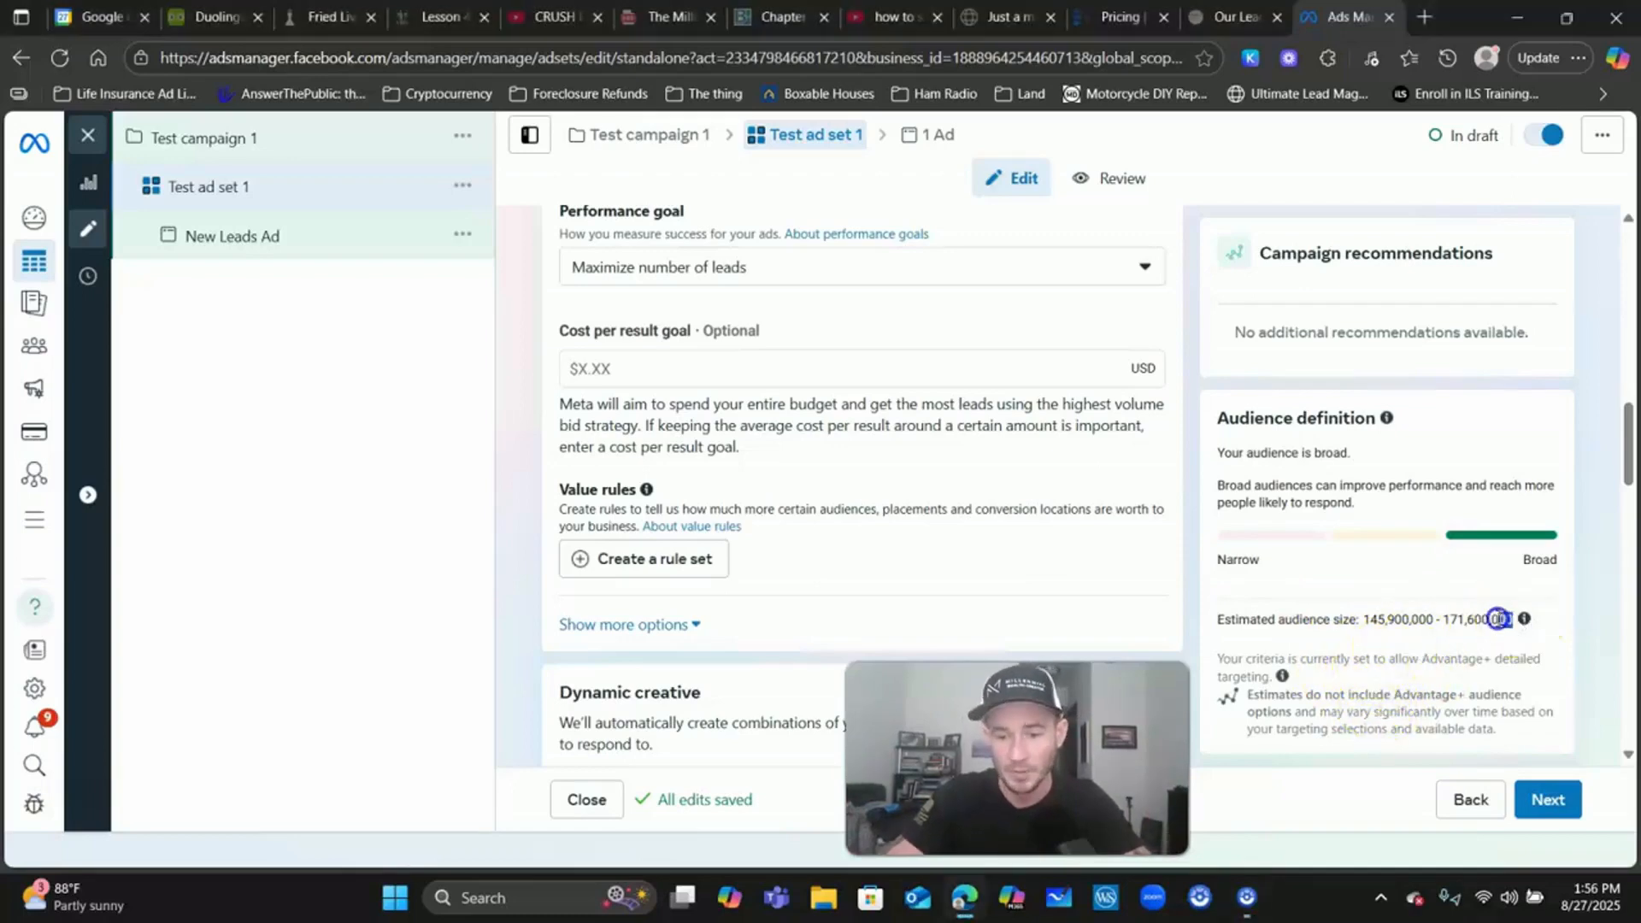
drag(1512, 617, 1365, 619)
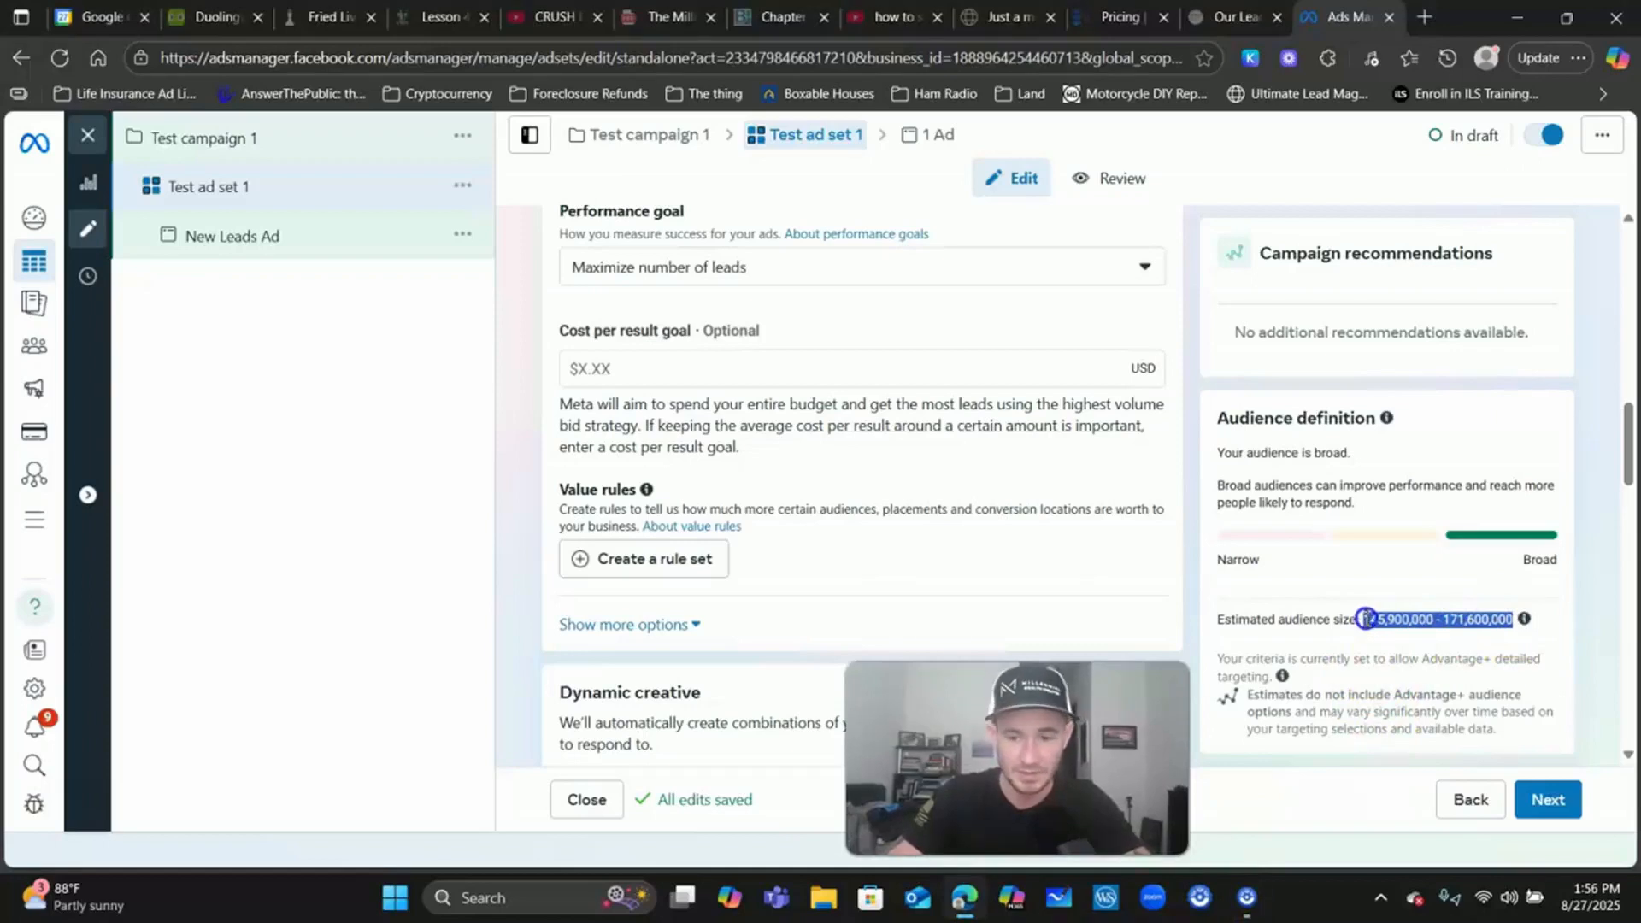
drag(1017, 759, 1436, 758)
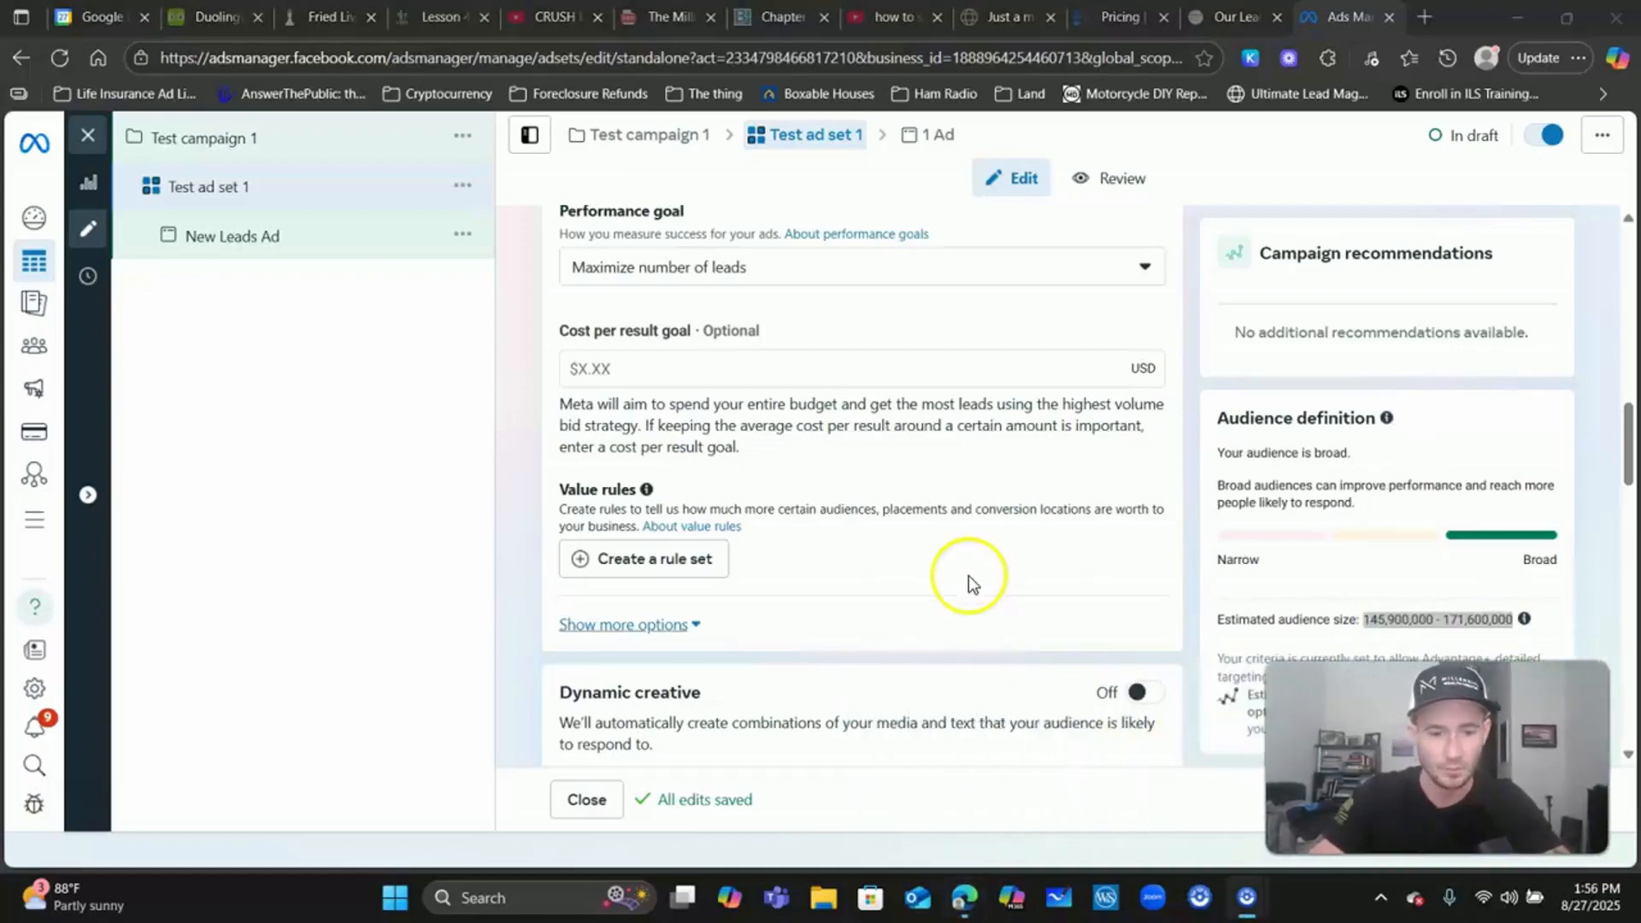
click(951, 540)
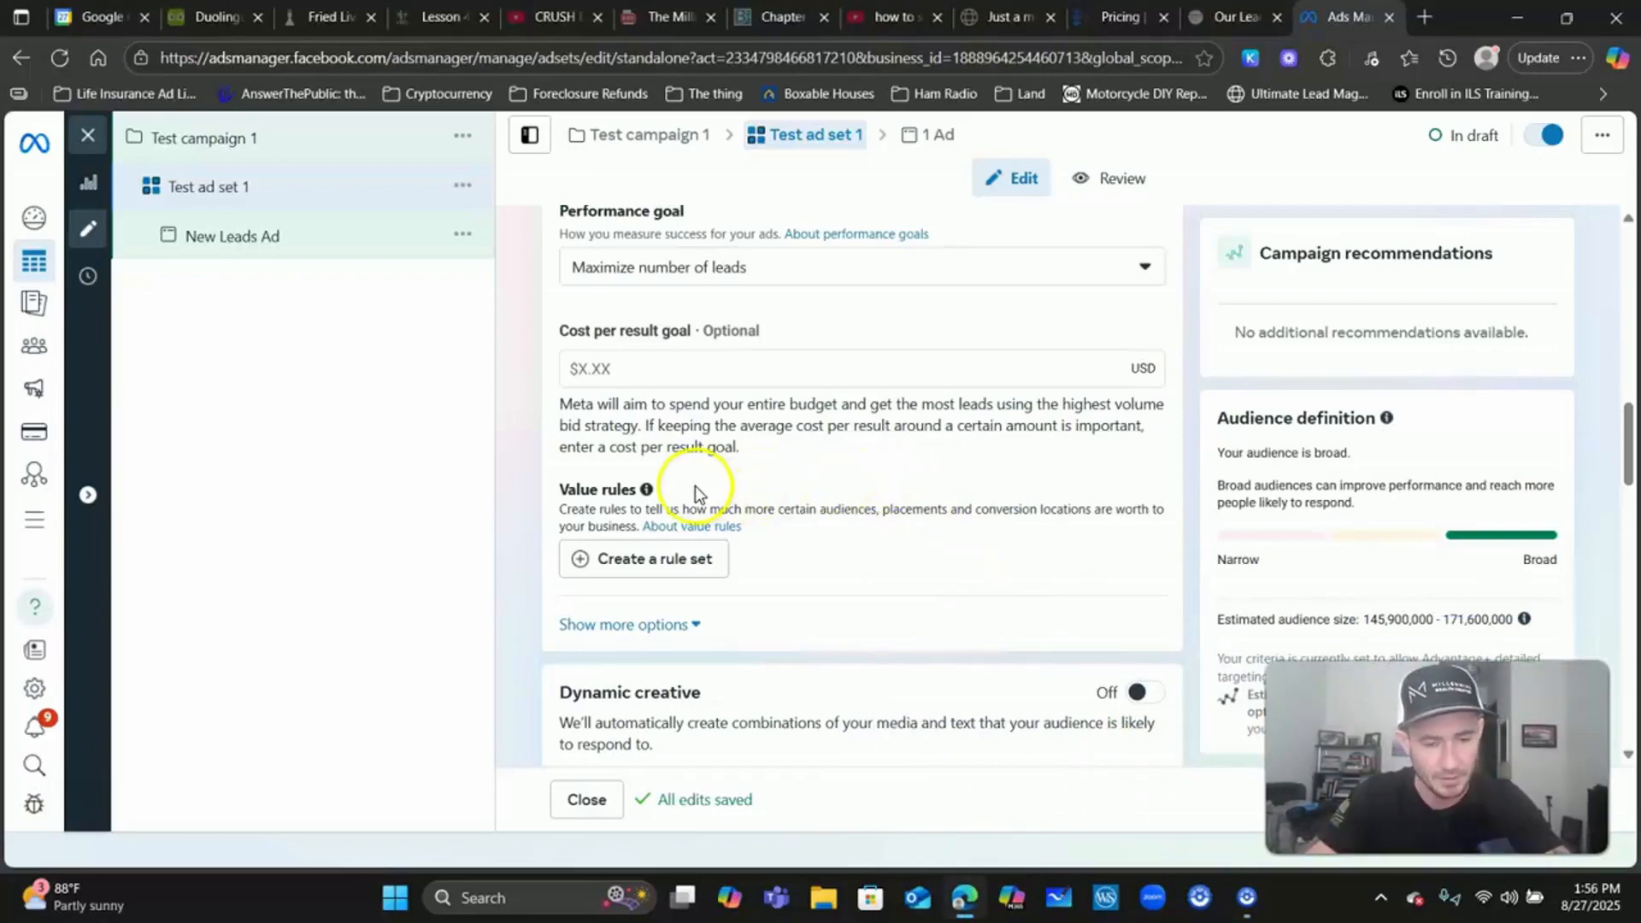
scroll(746, 470, down, 1)
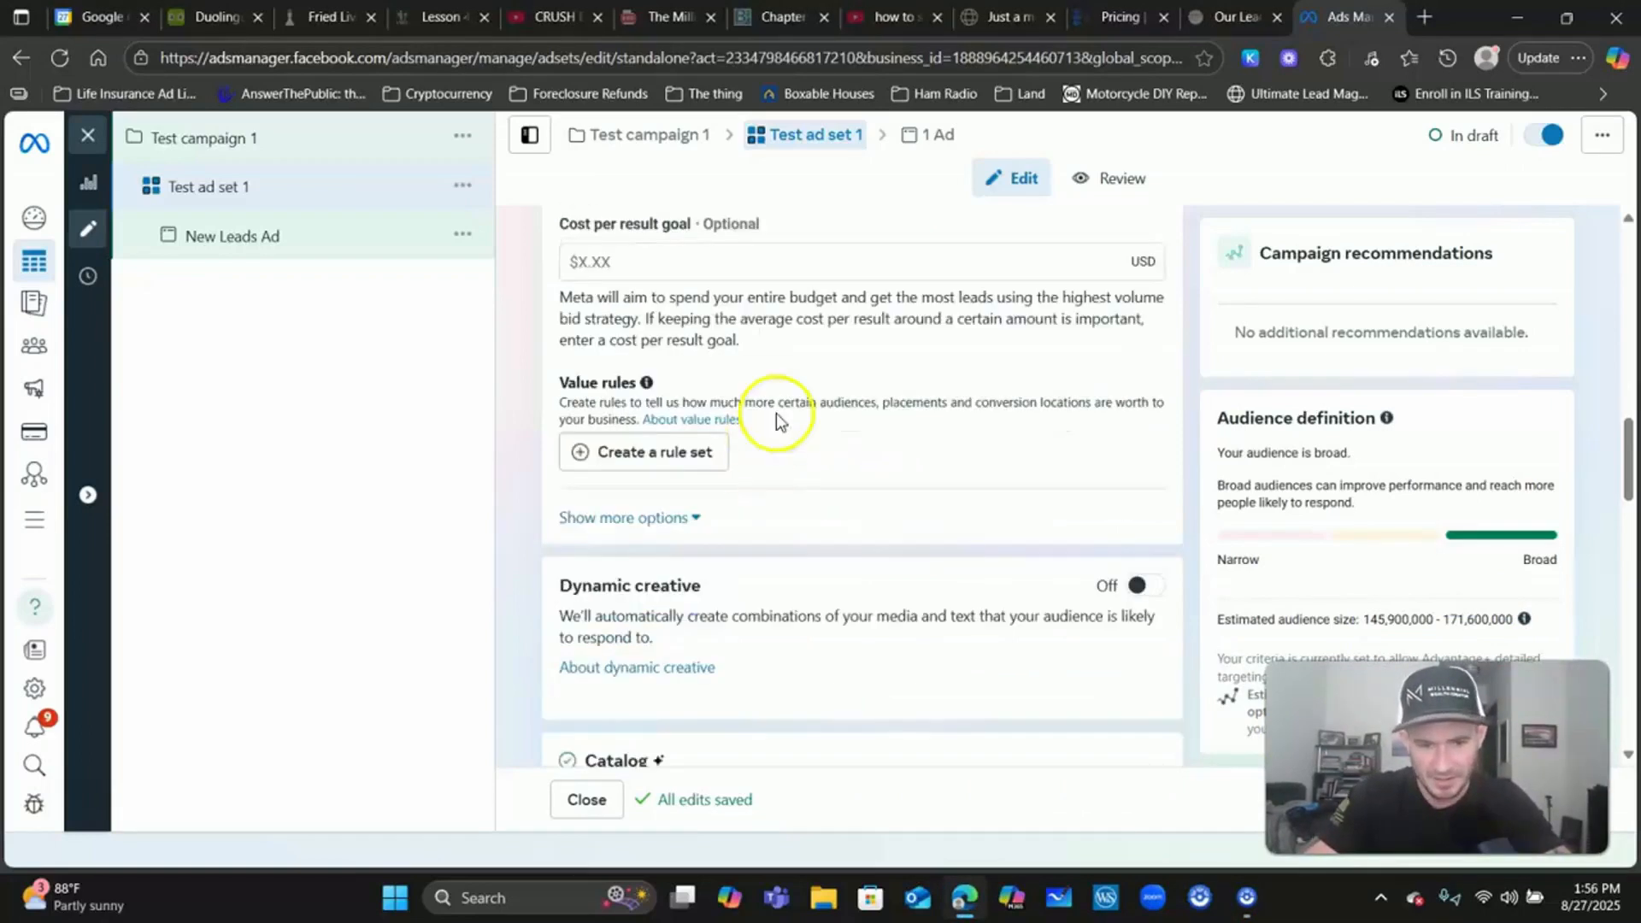
mouse_move(647, 386)
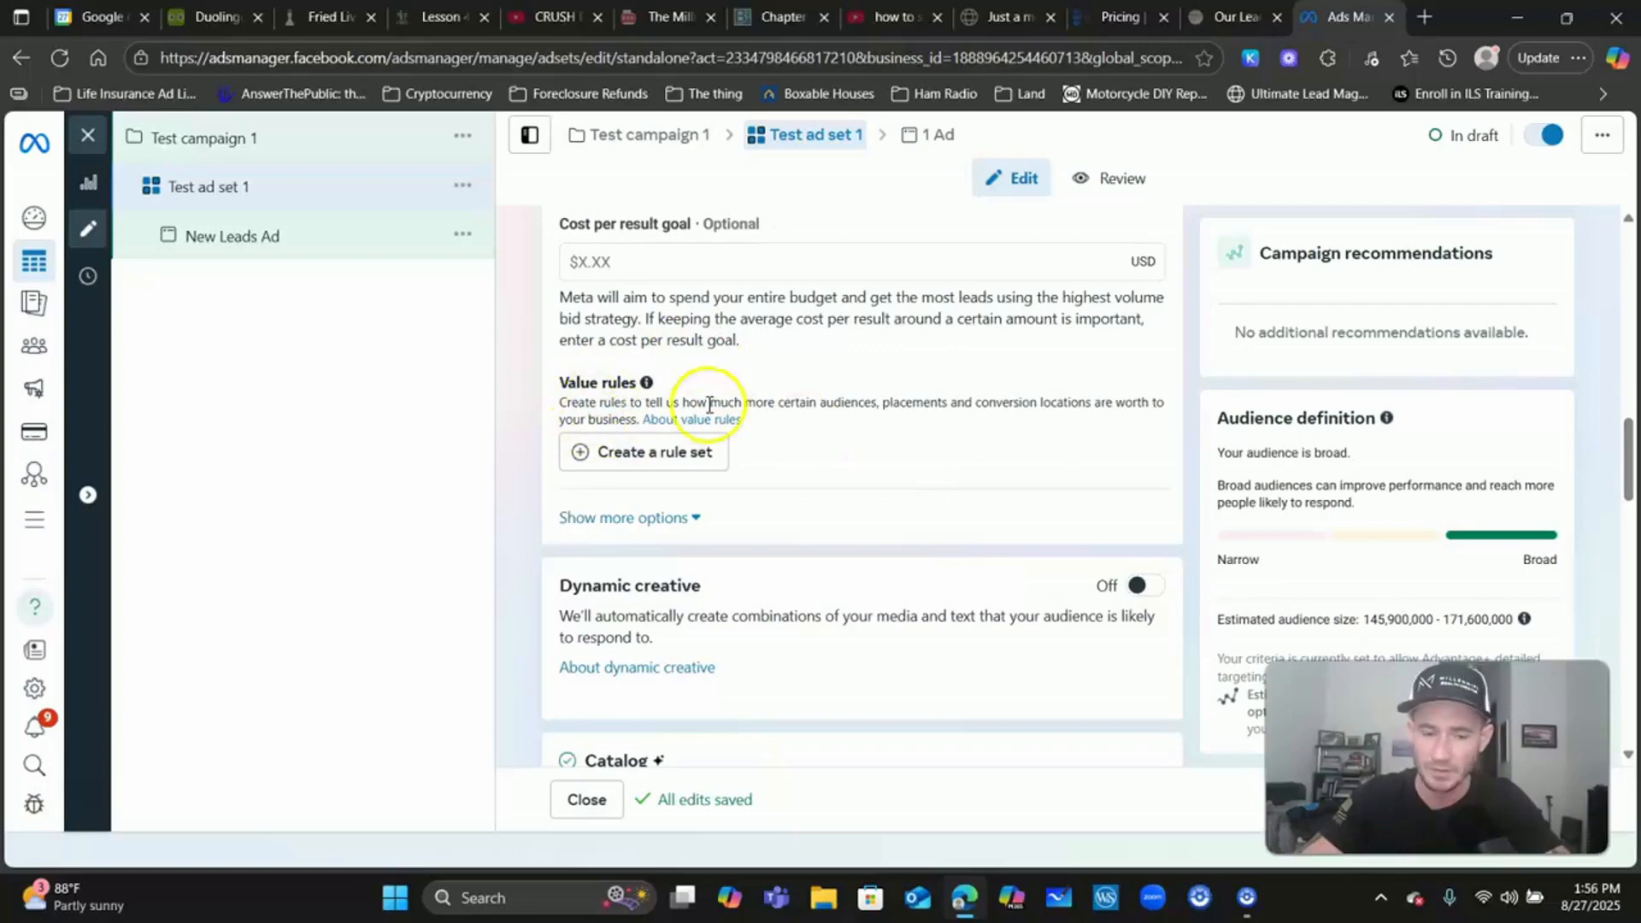
- Schedule the ad set to start on August 29, 2025 at 04:53 AM
scroll(692, 498, down, 1)
scroll(952, 347, down, 4)
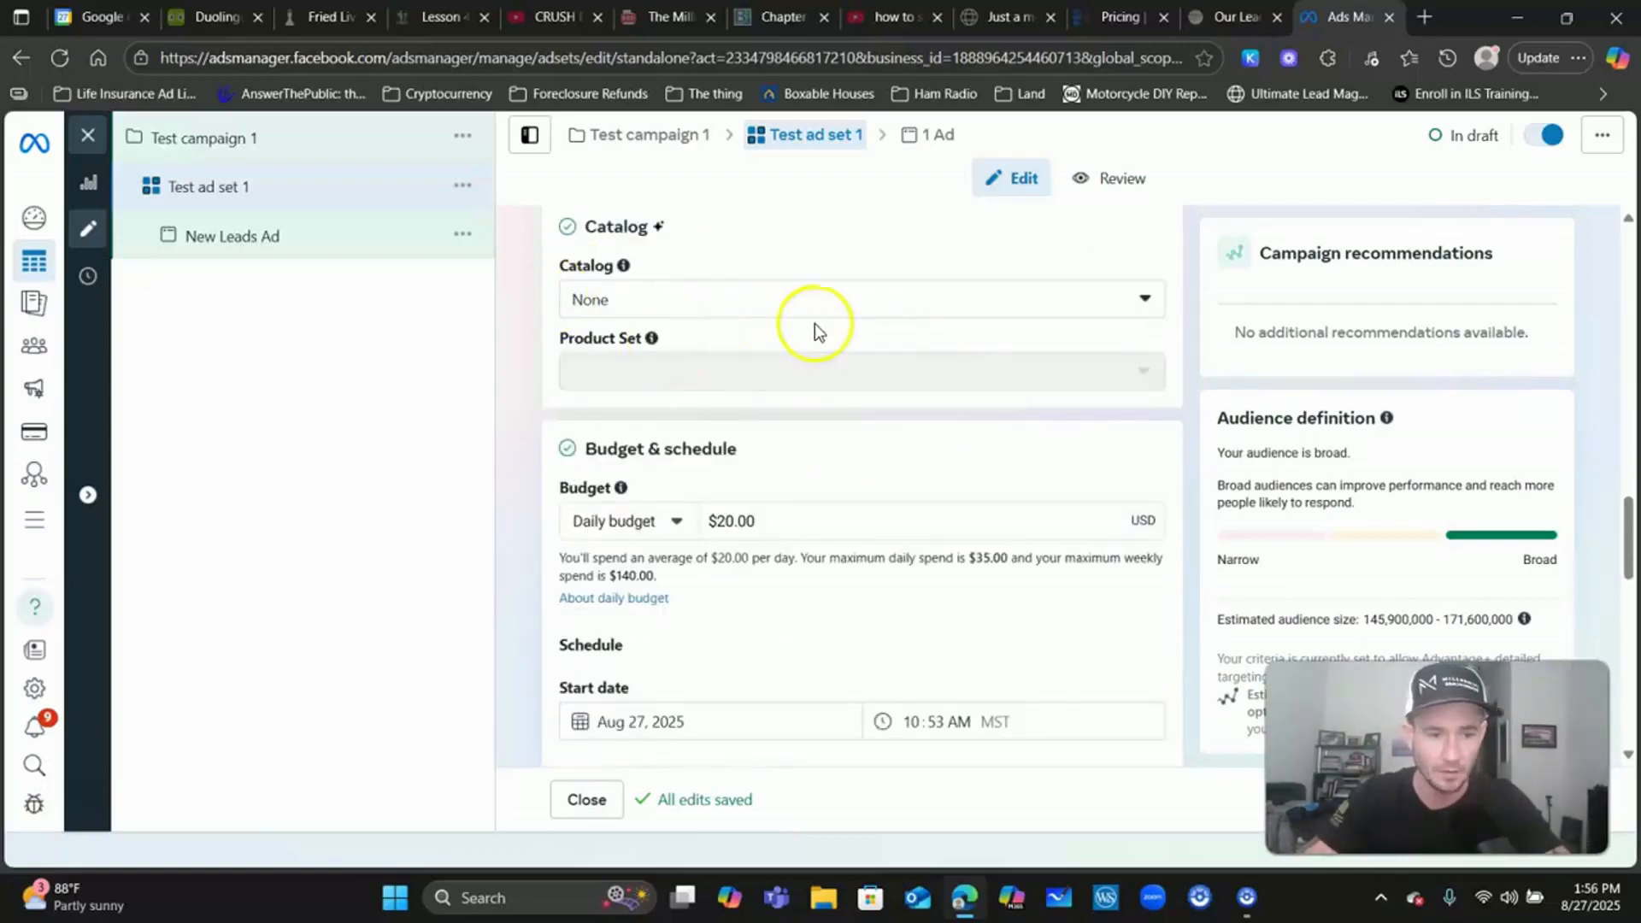
scroll(797, 366, down, 1)
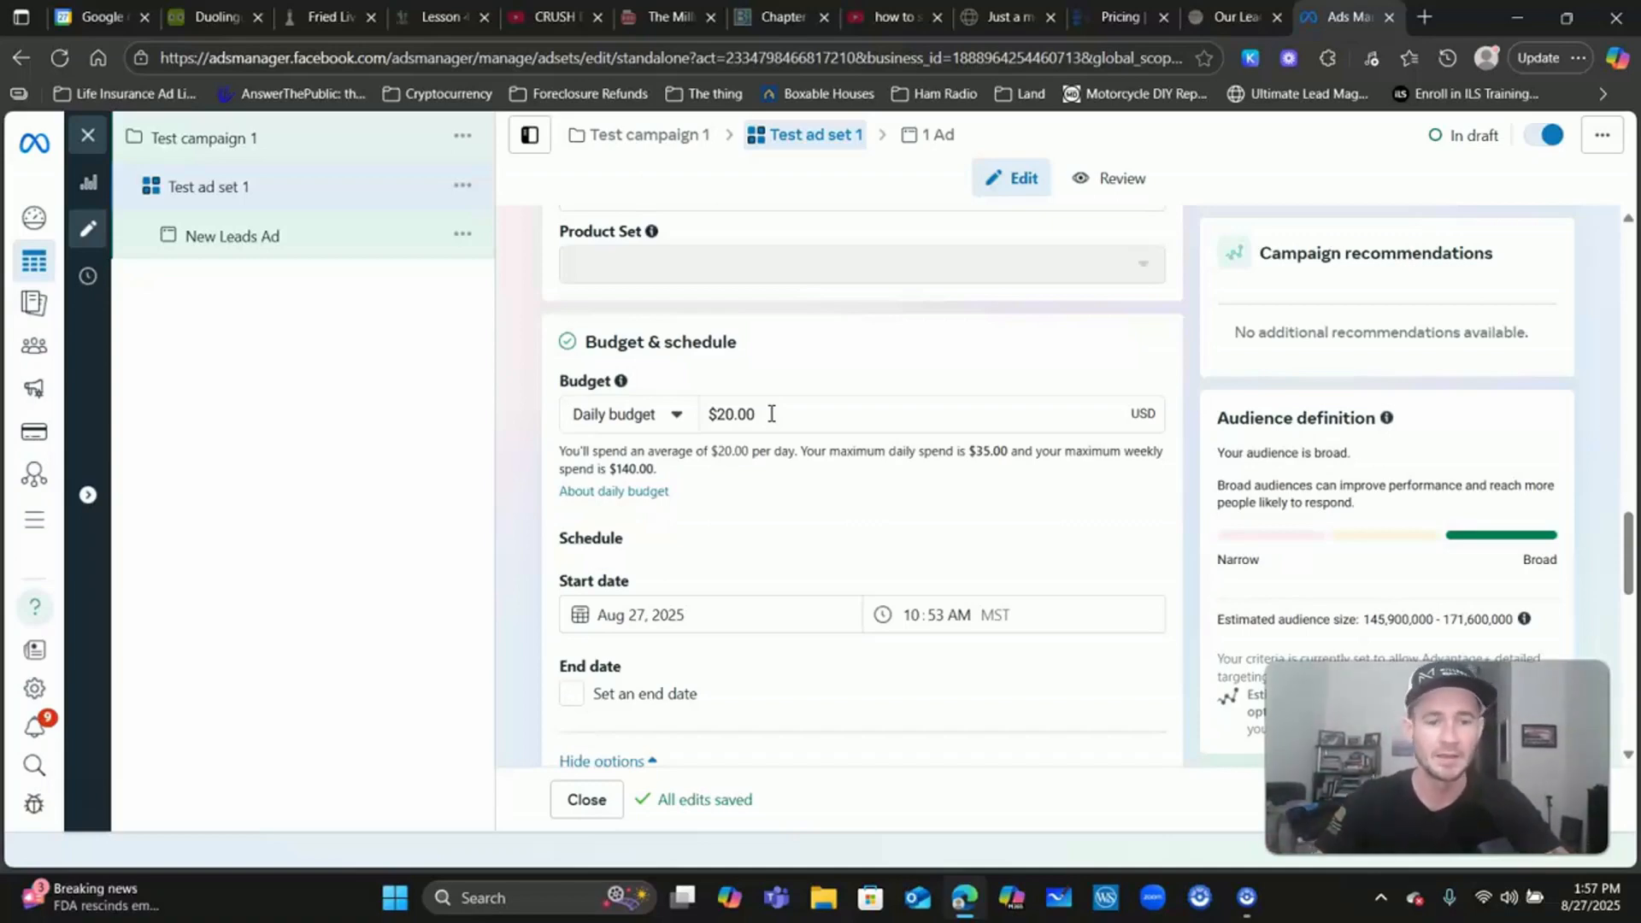
click(733, 414)
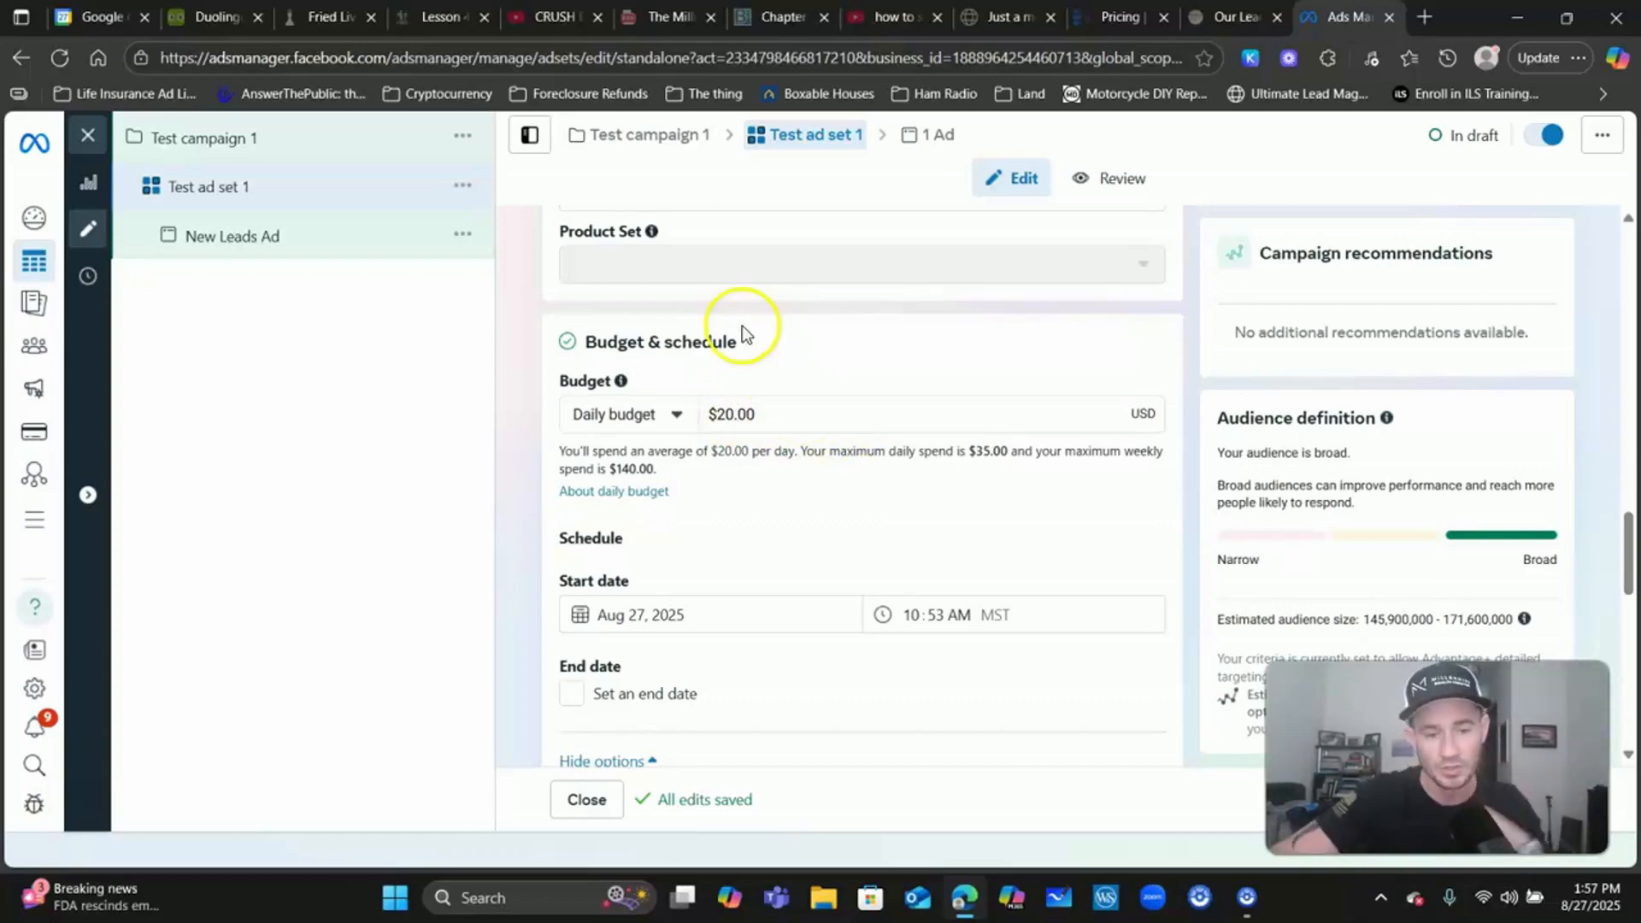
scroll(759, 449, down, 2)
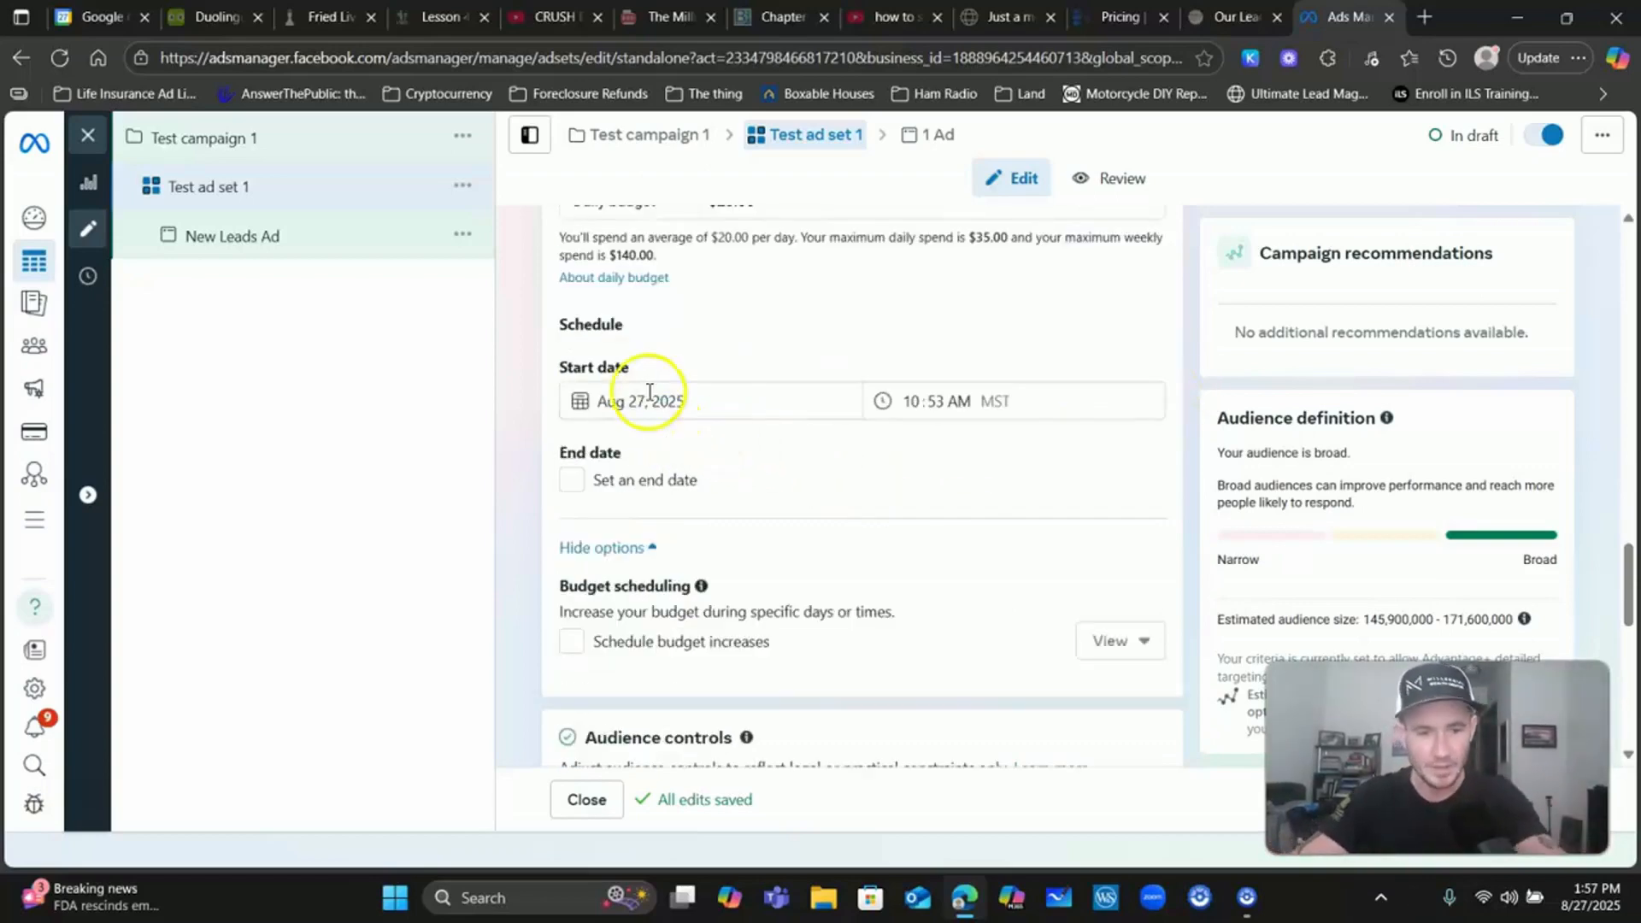
click(592, 400)
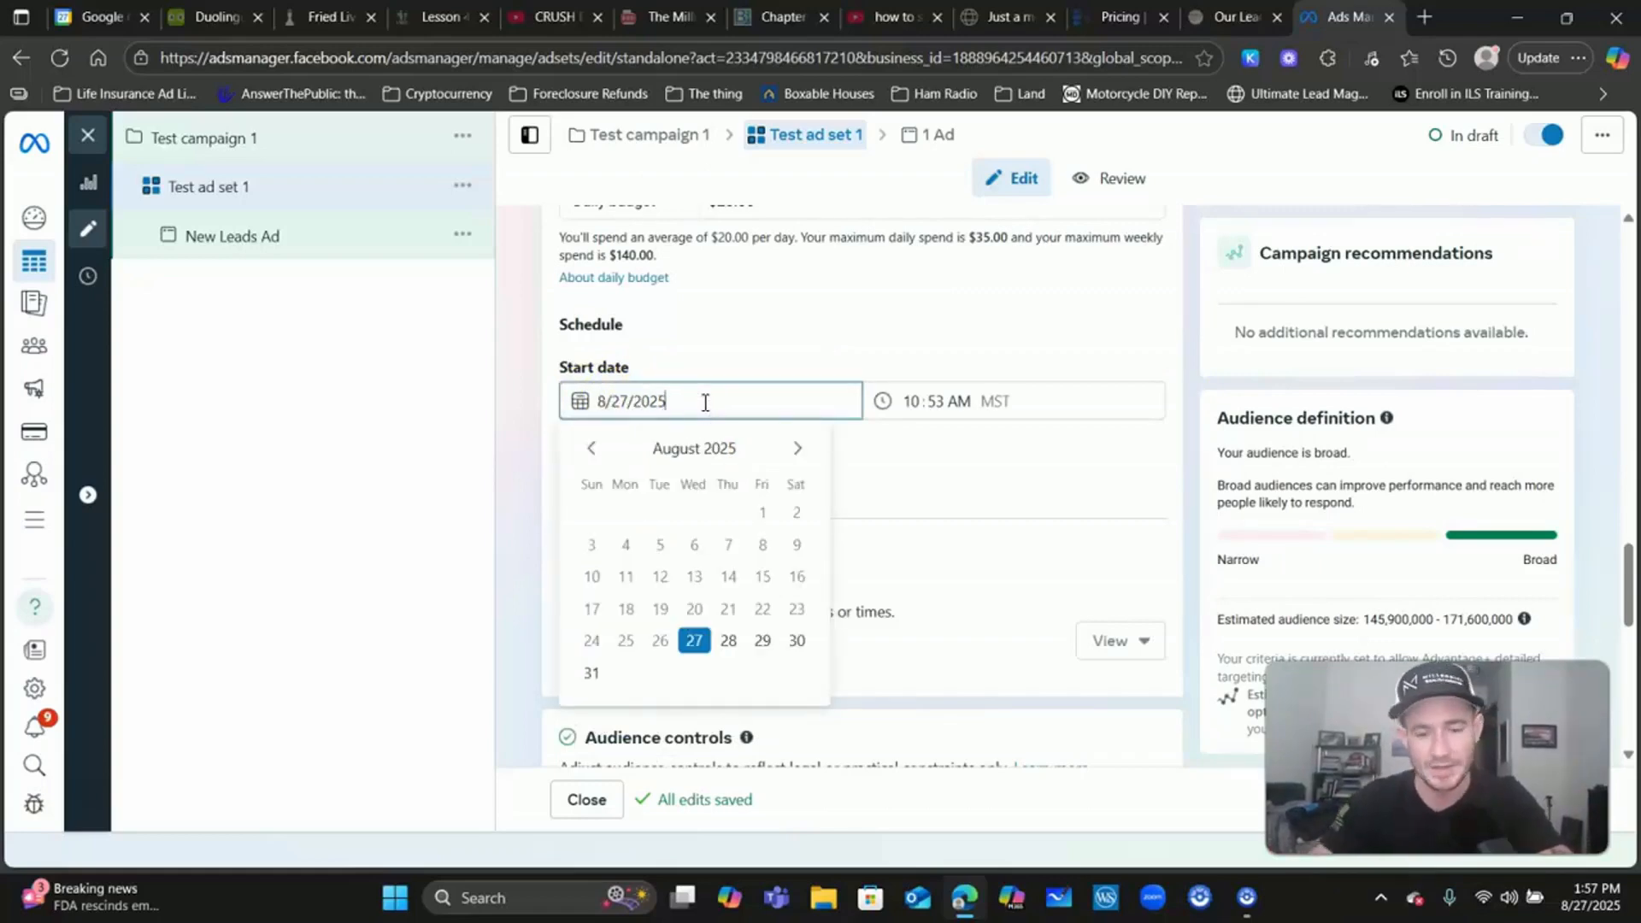
click(762, 640)
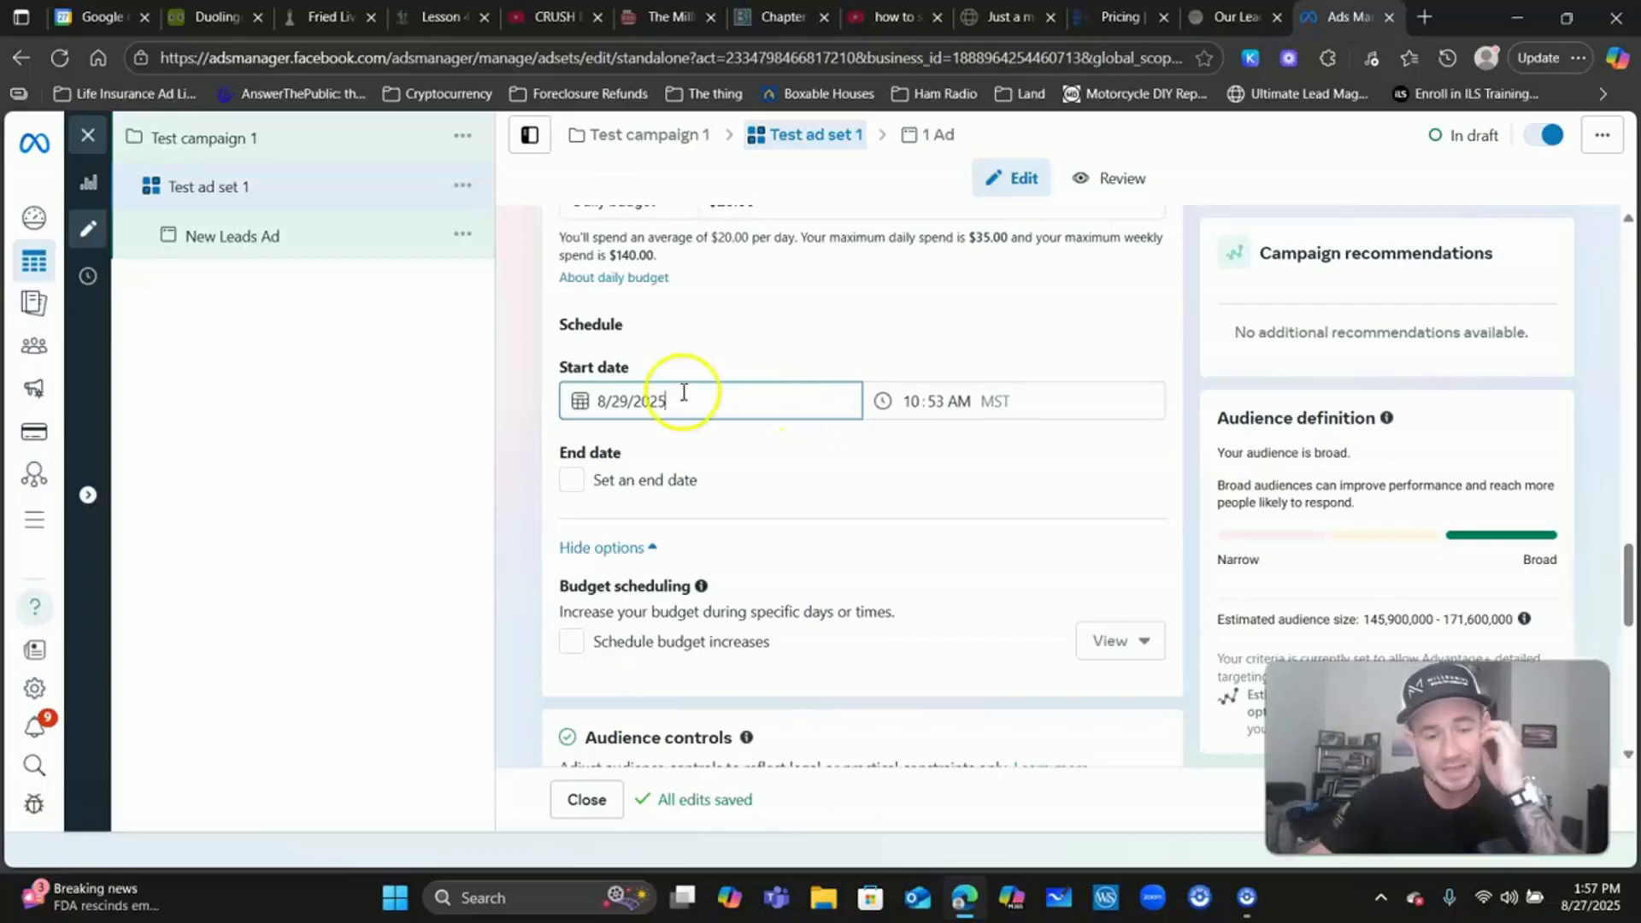
scroll(662, 392, up, 1)
scroll(598, 410, down, 2)
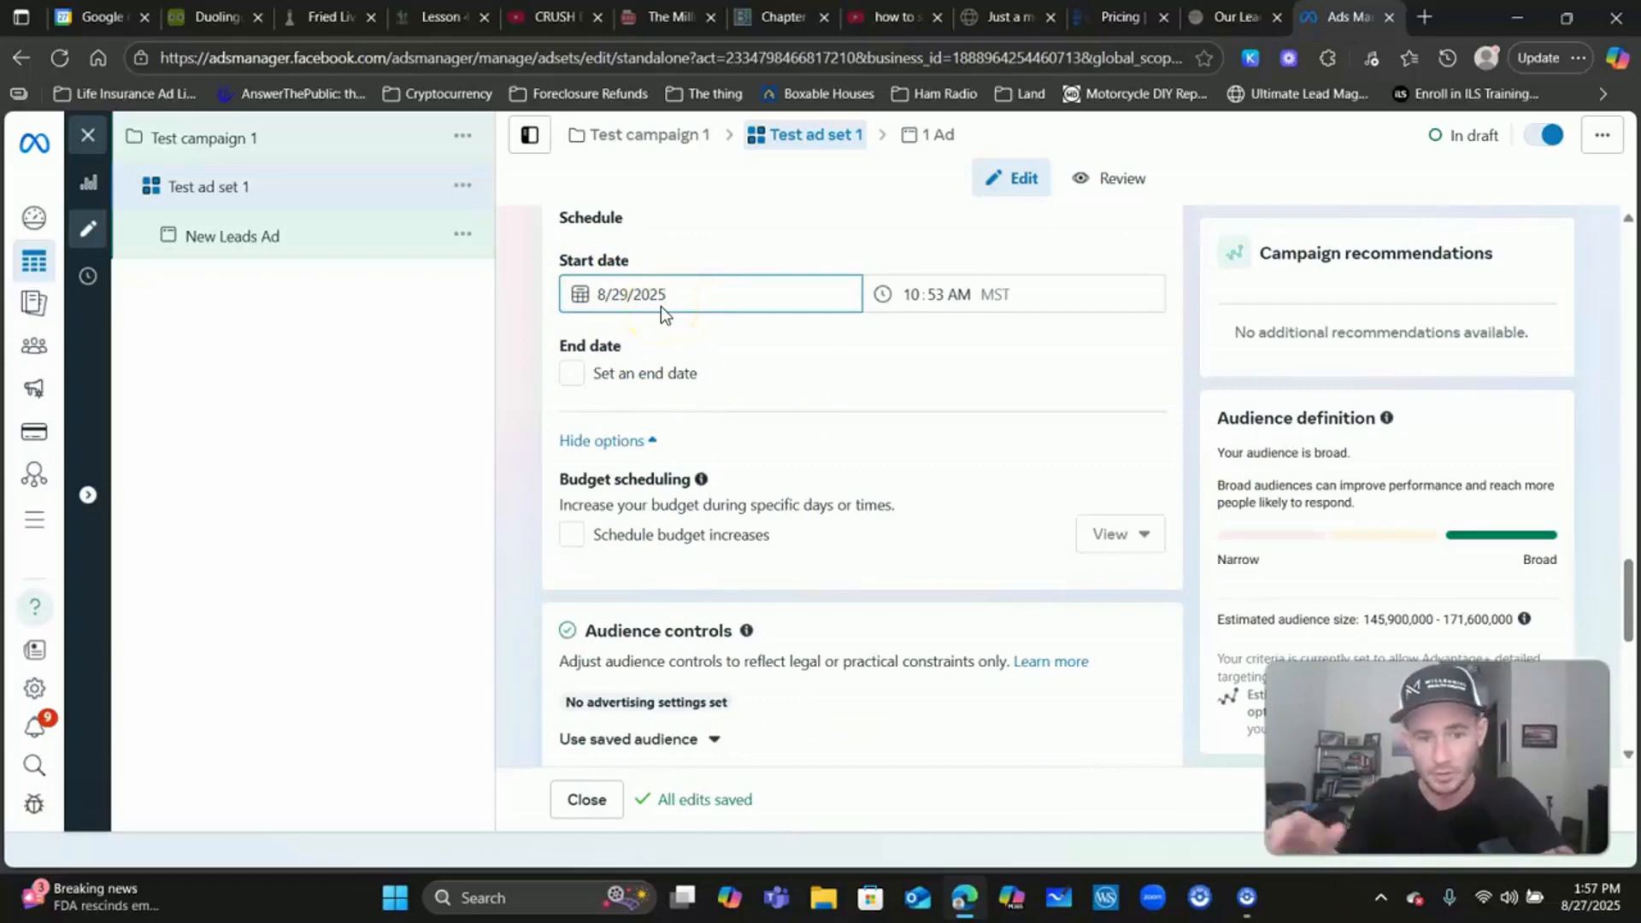
click(914, 294)
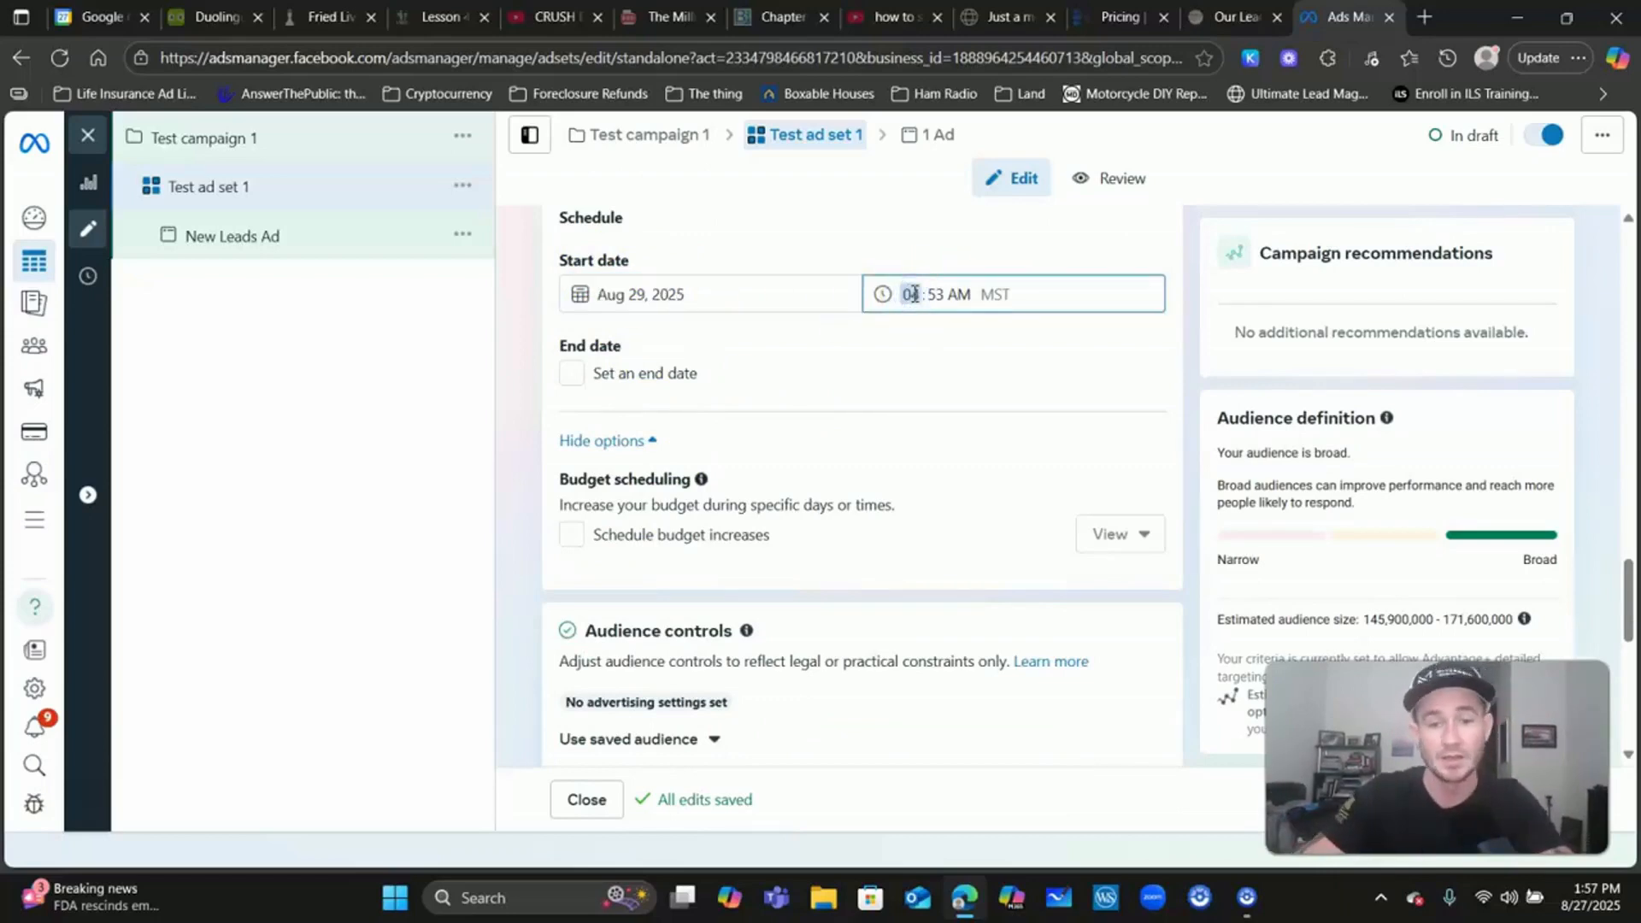
click(977, 340)
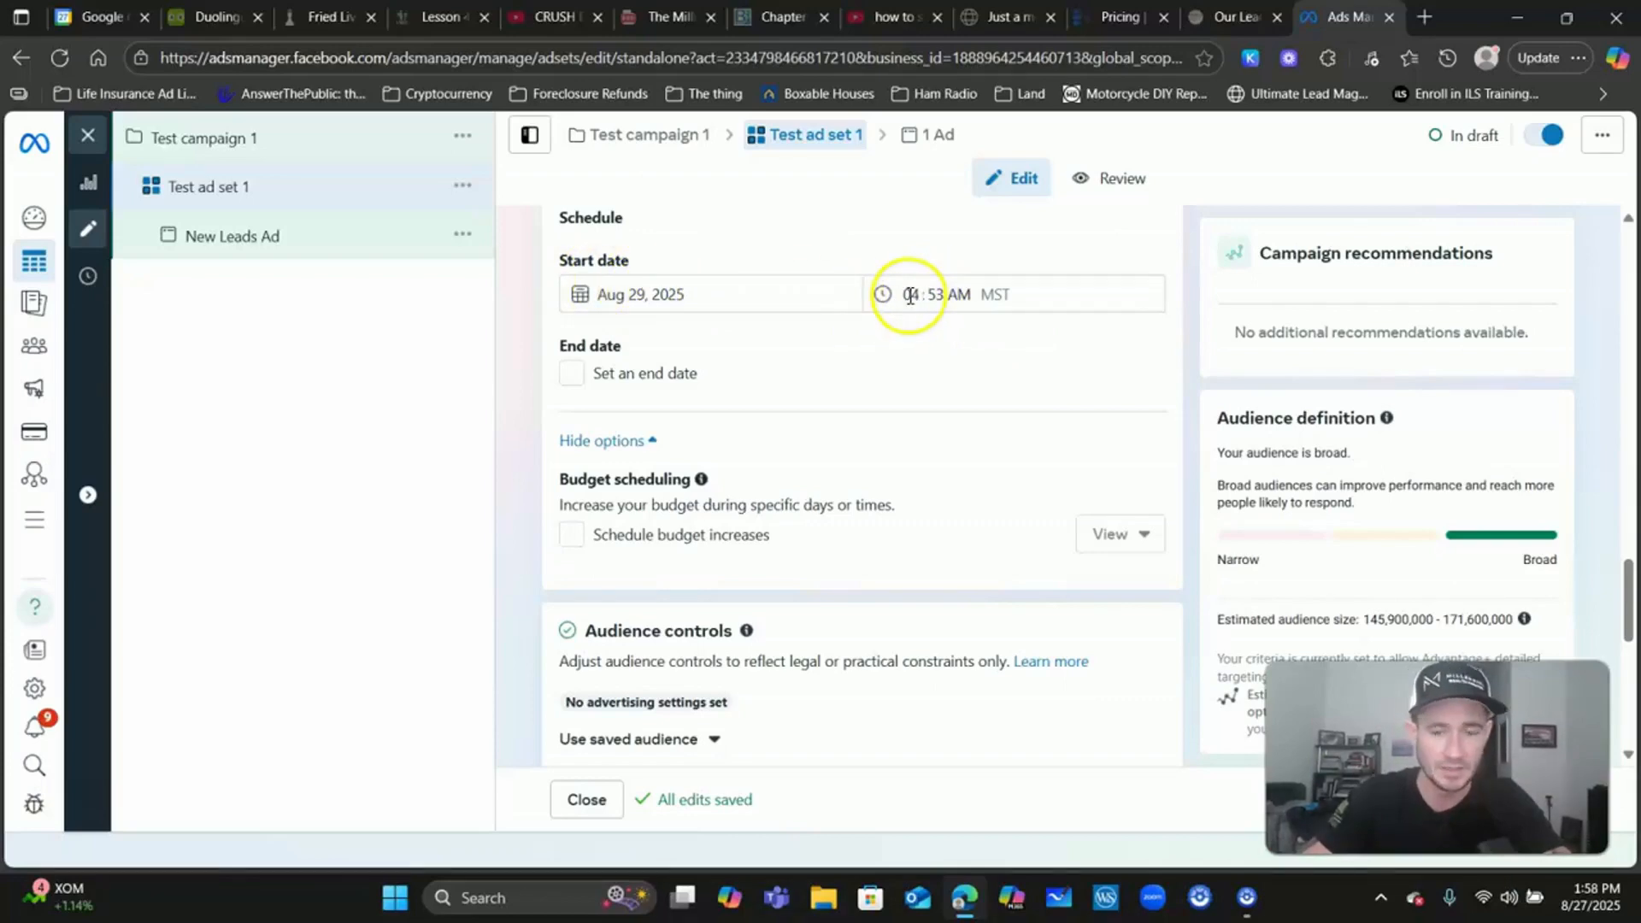
- Check which saved audiences are available in the audience controls without choosing one
scroll(916, 358, down, 1)
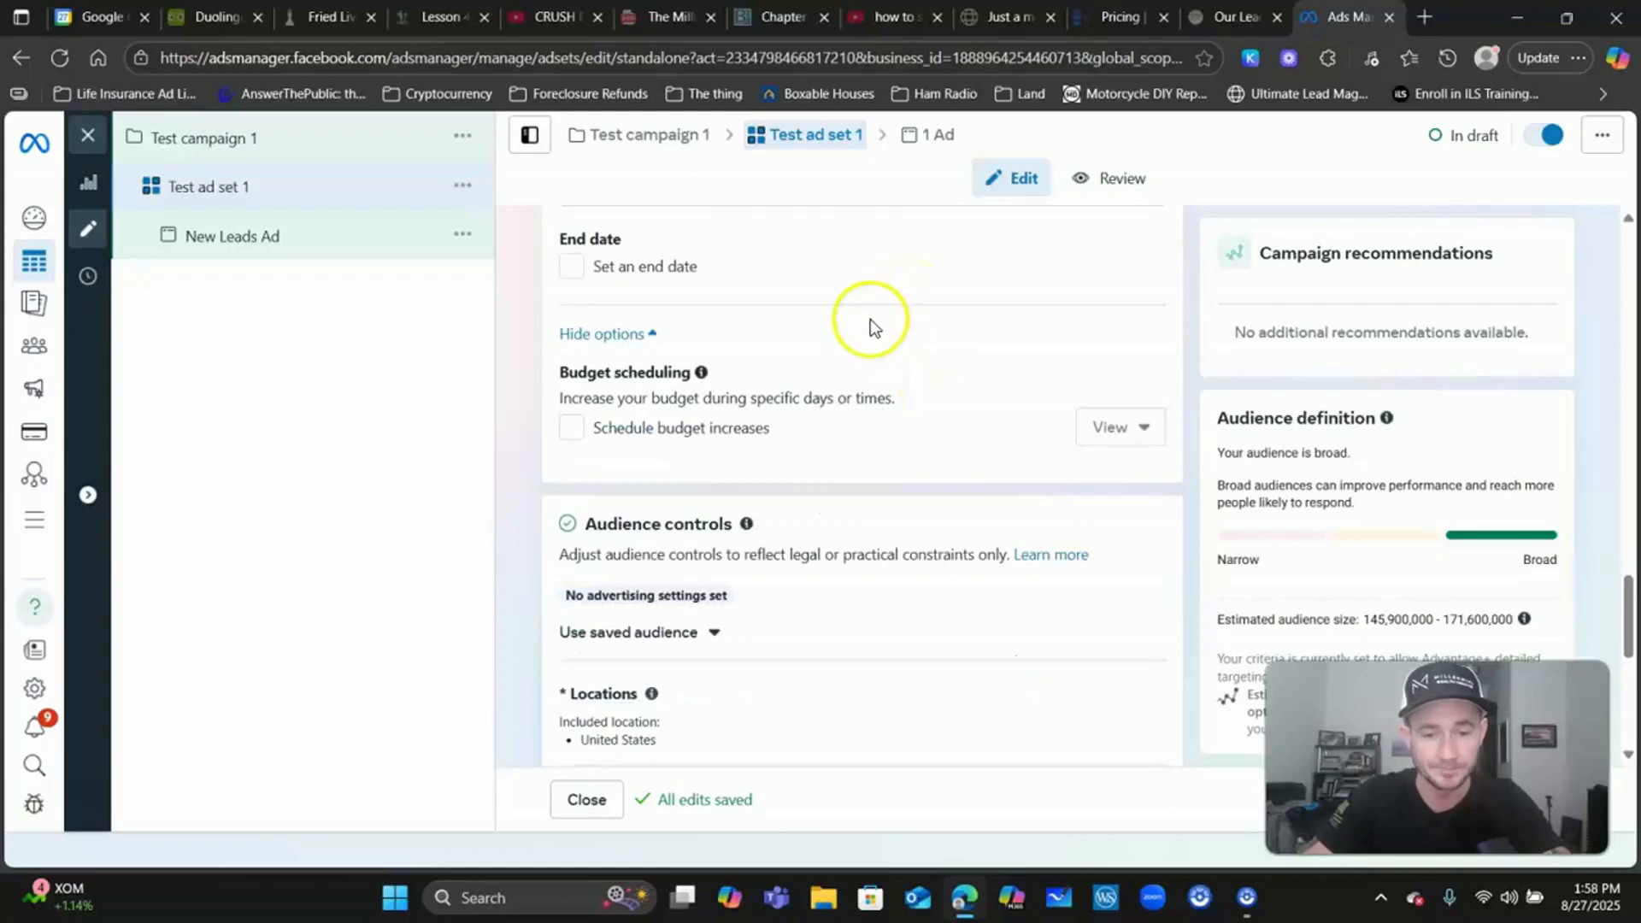
scroll(623, 384, down, 2)
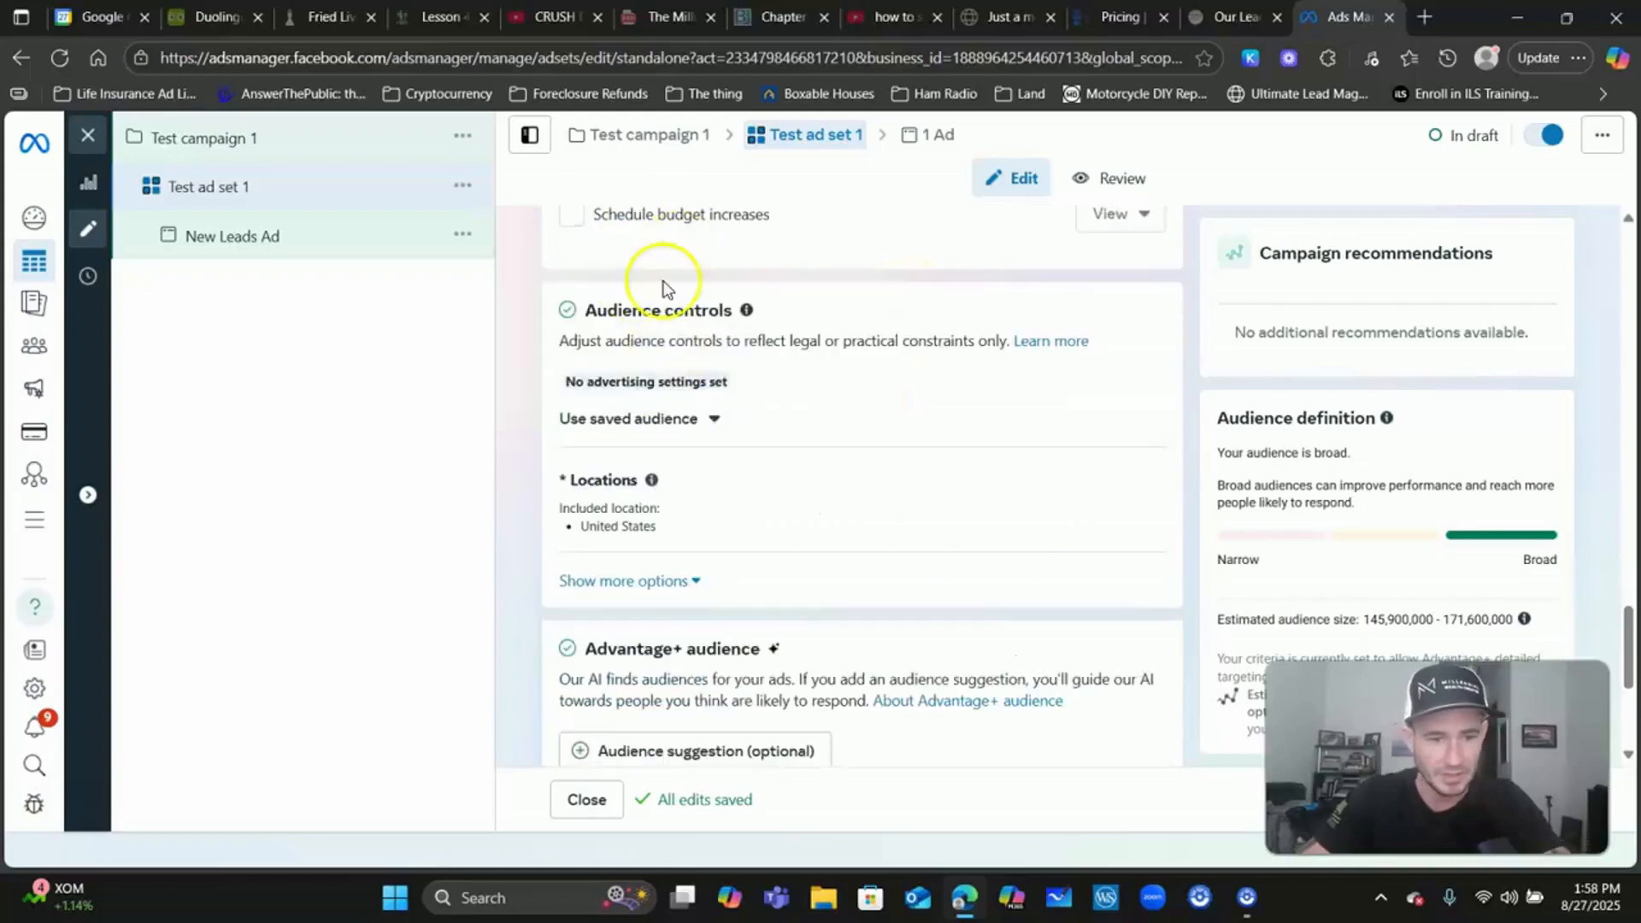
scroll(669, 342, down, 1)
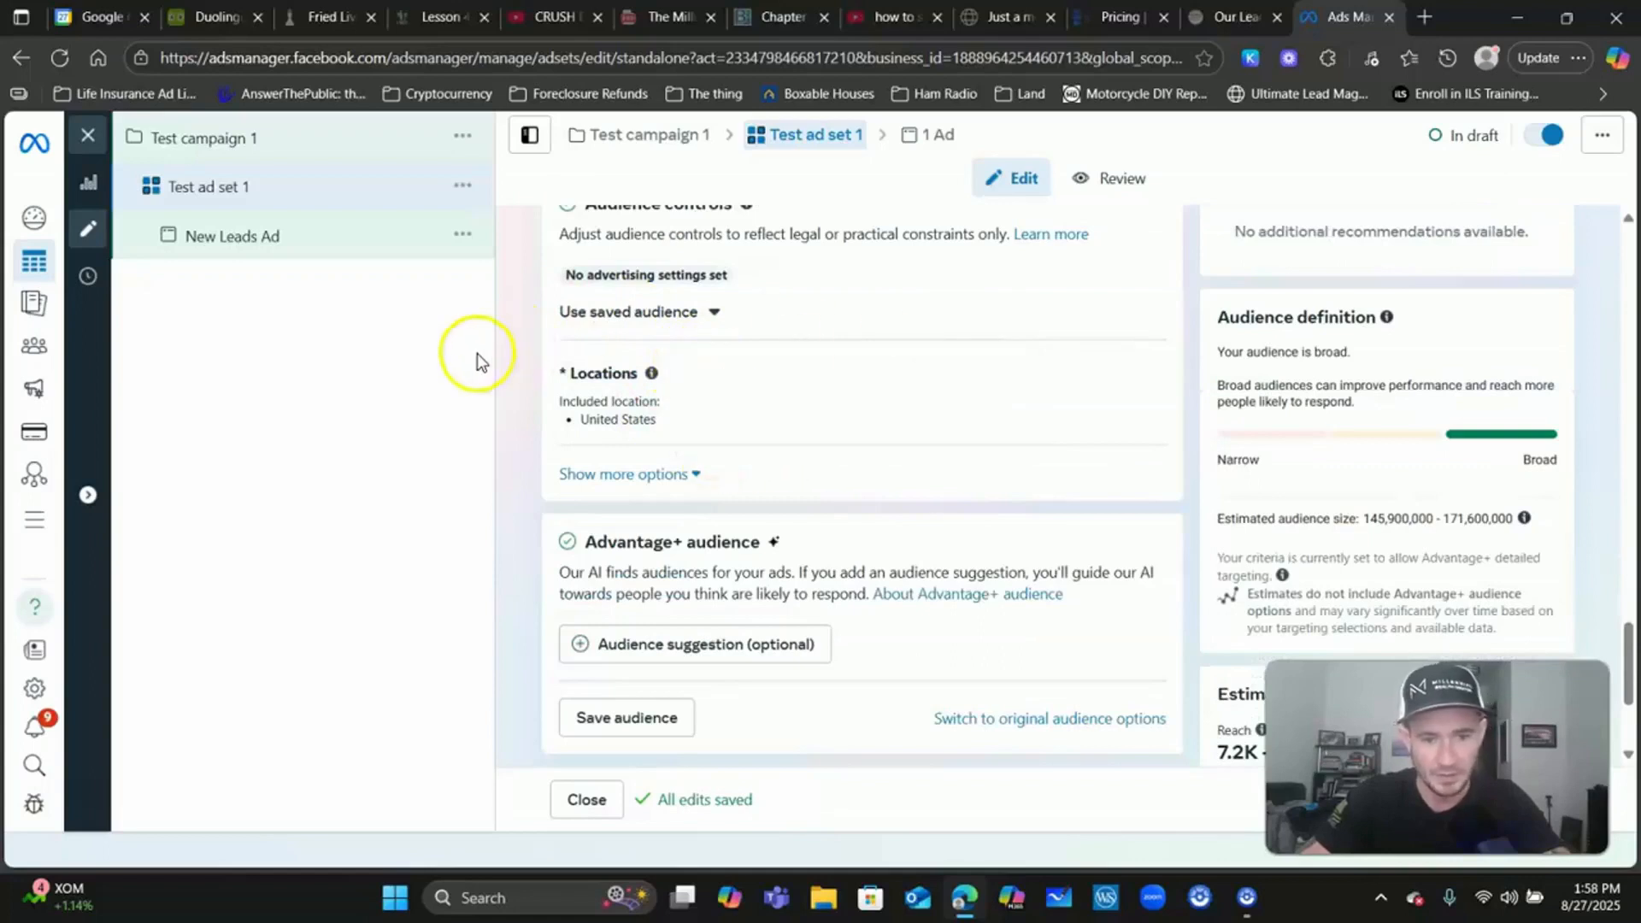
click(714, 313)
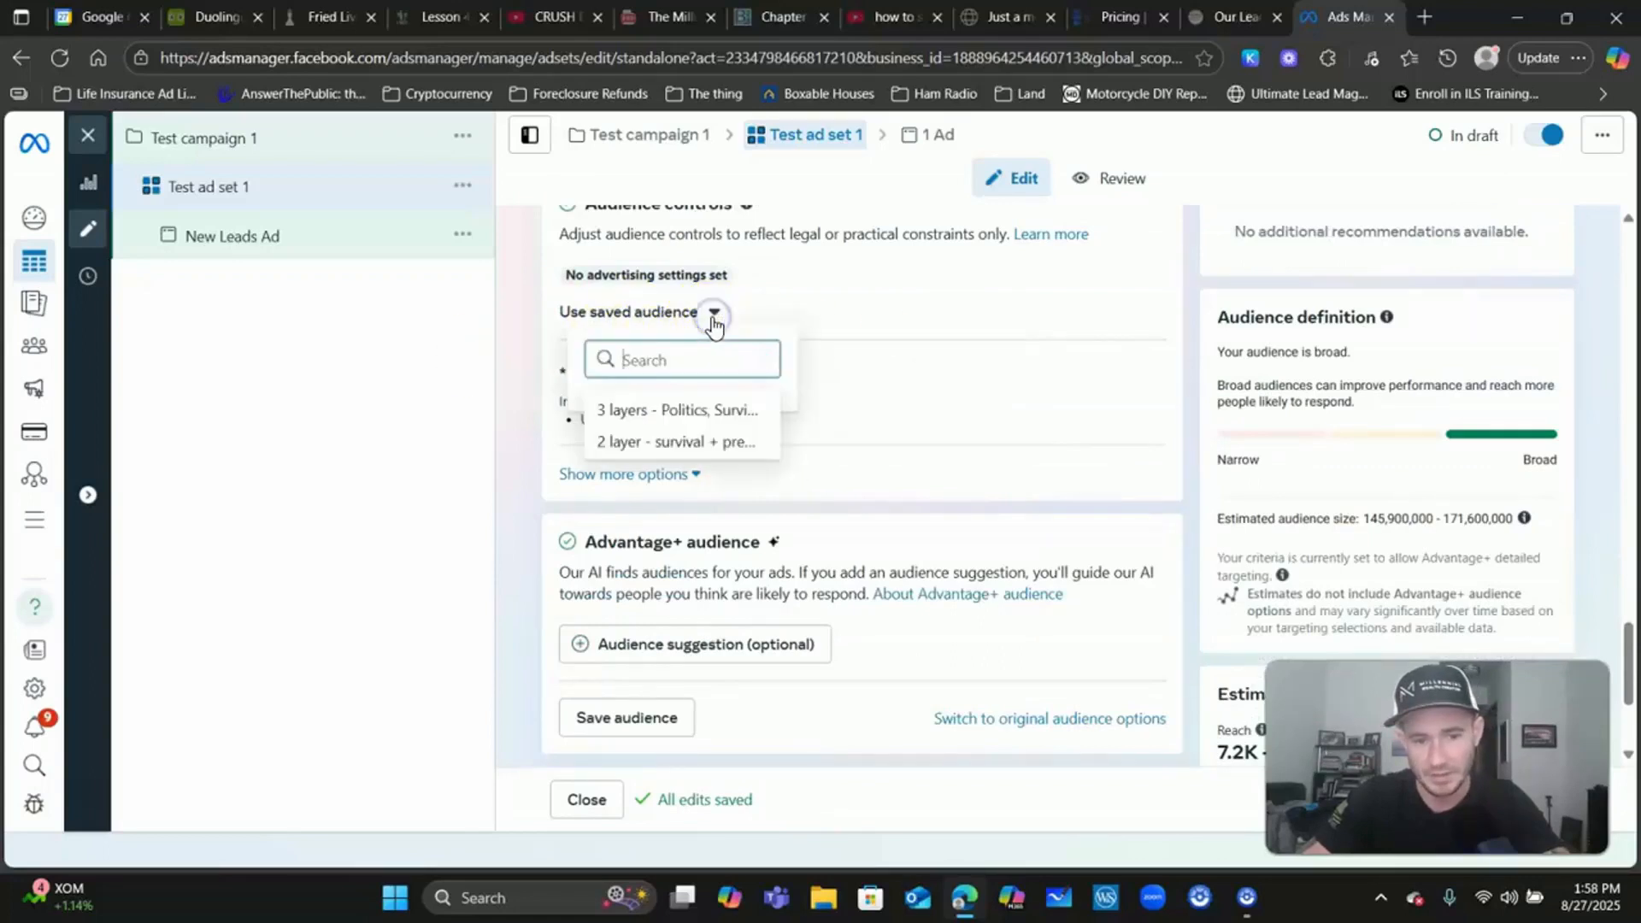
click(516, 317)
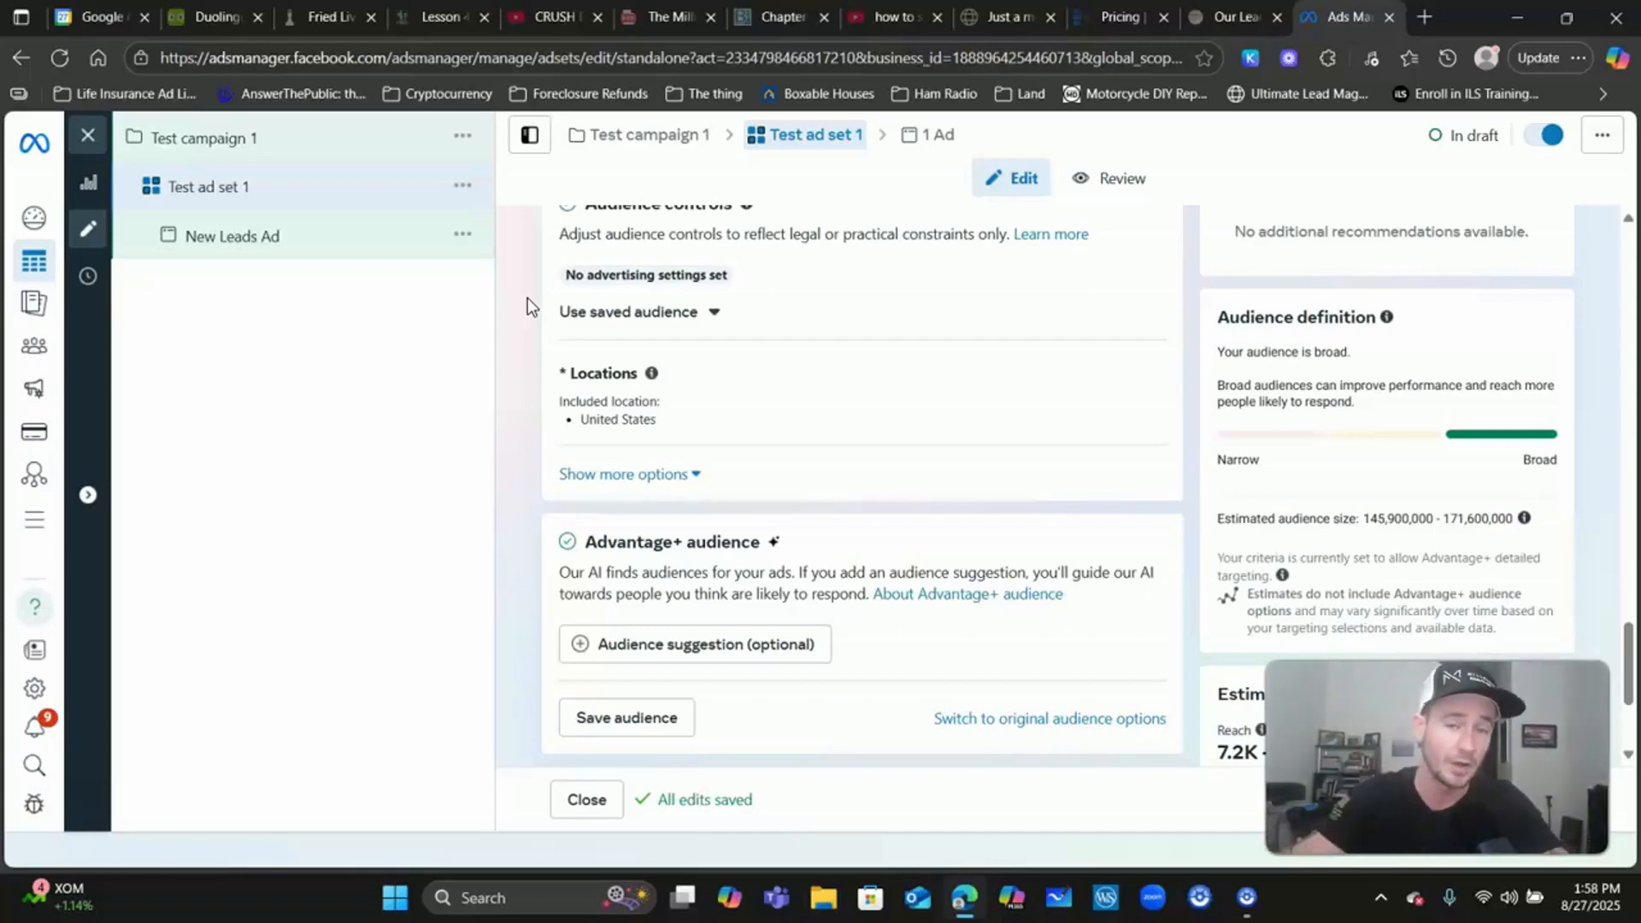
click(513, 324)
- Change the ad set's target location to the state of Florida, United States, and check the estimated audience size
mouse_move(560, 392)
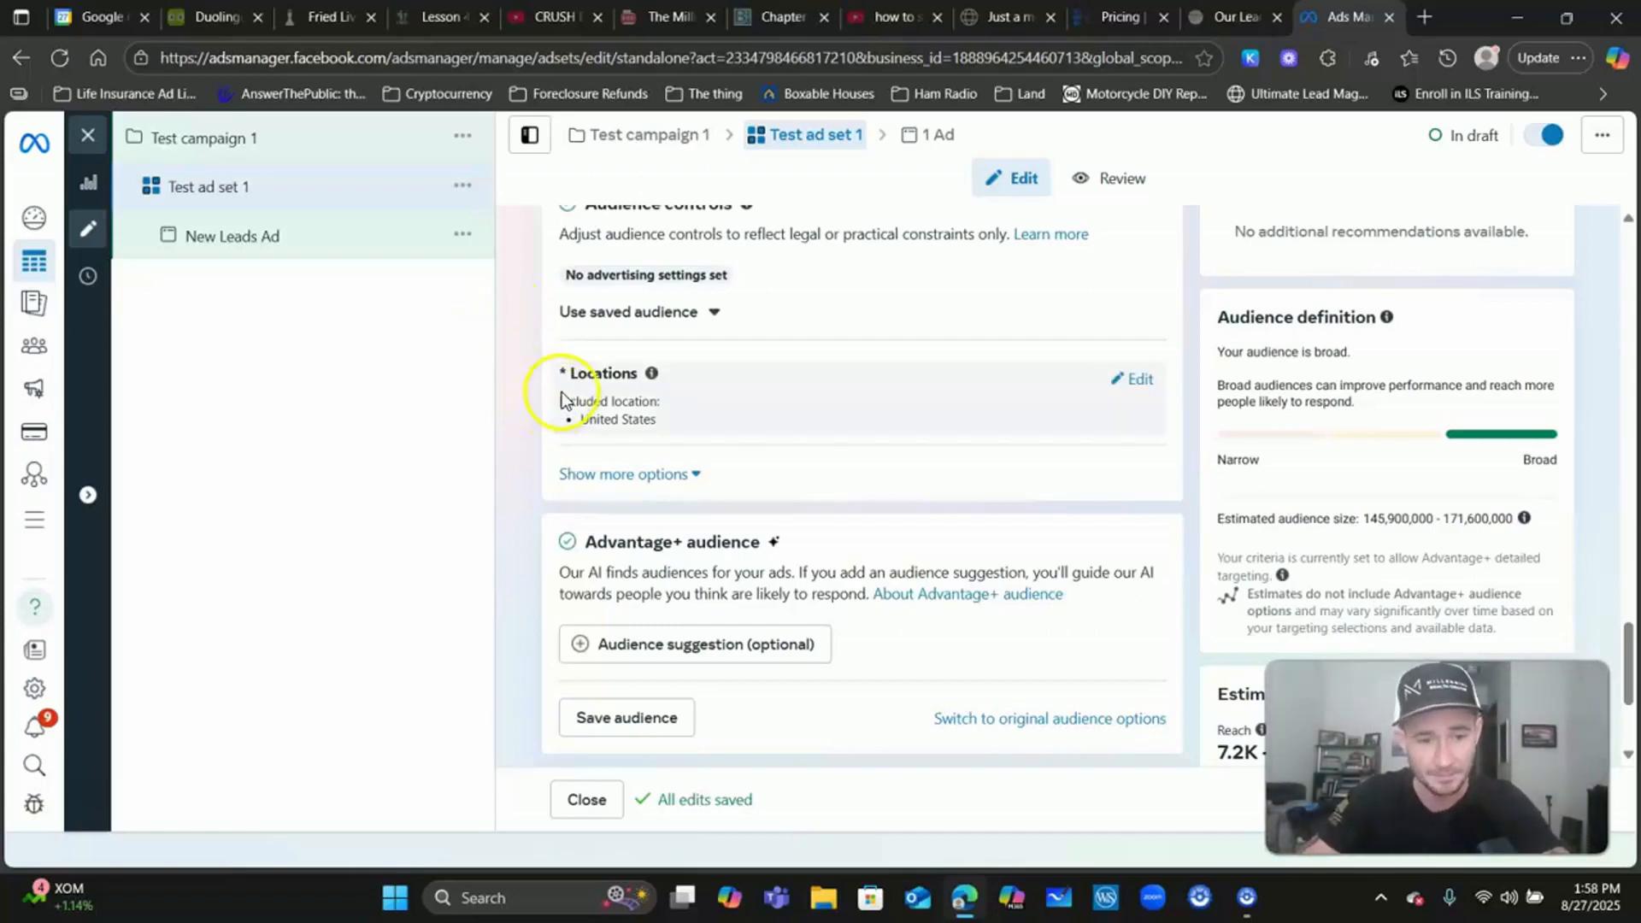
click(1133, 380)
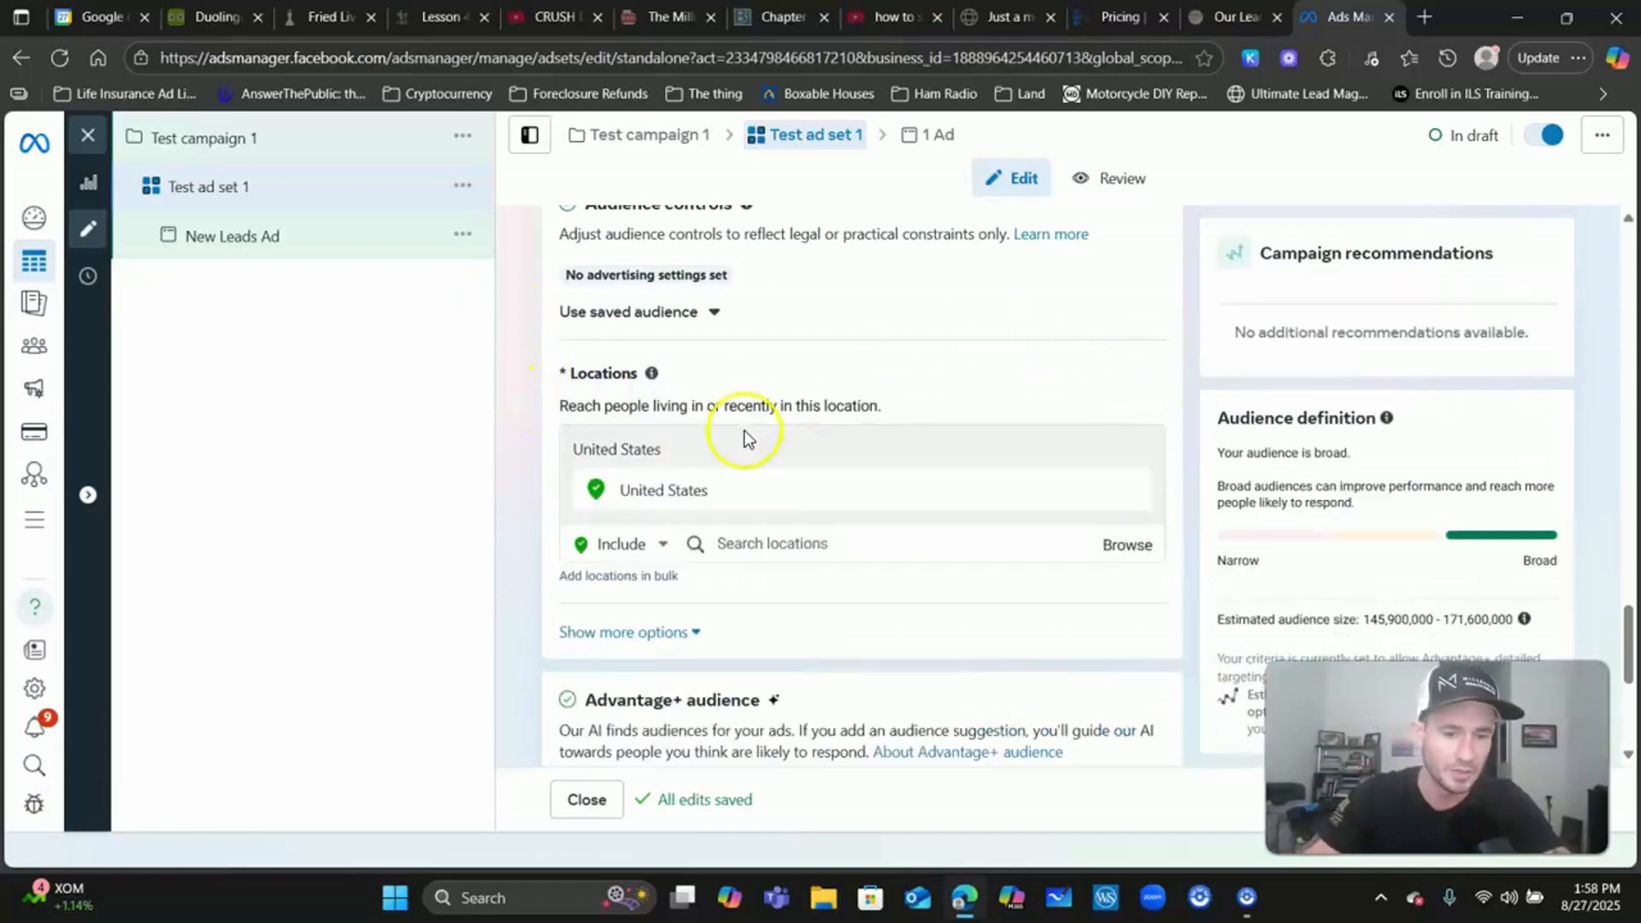
mouse_move(765, 490)
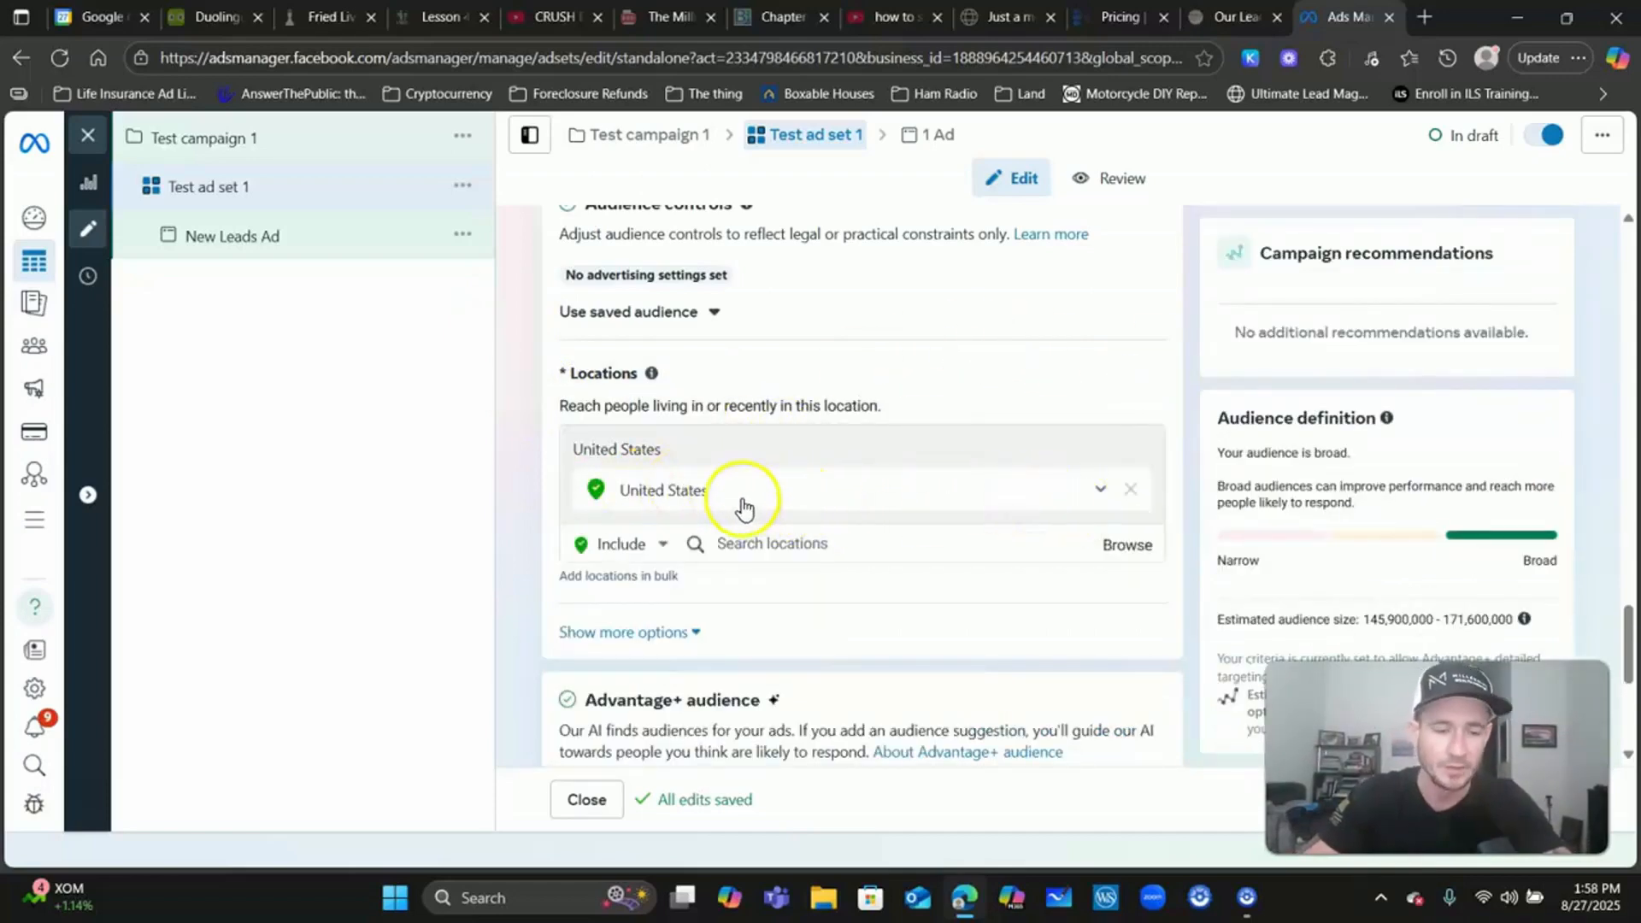
click(765, 535)
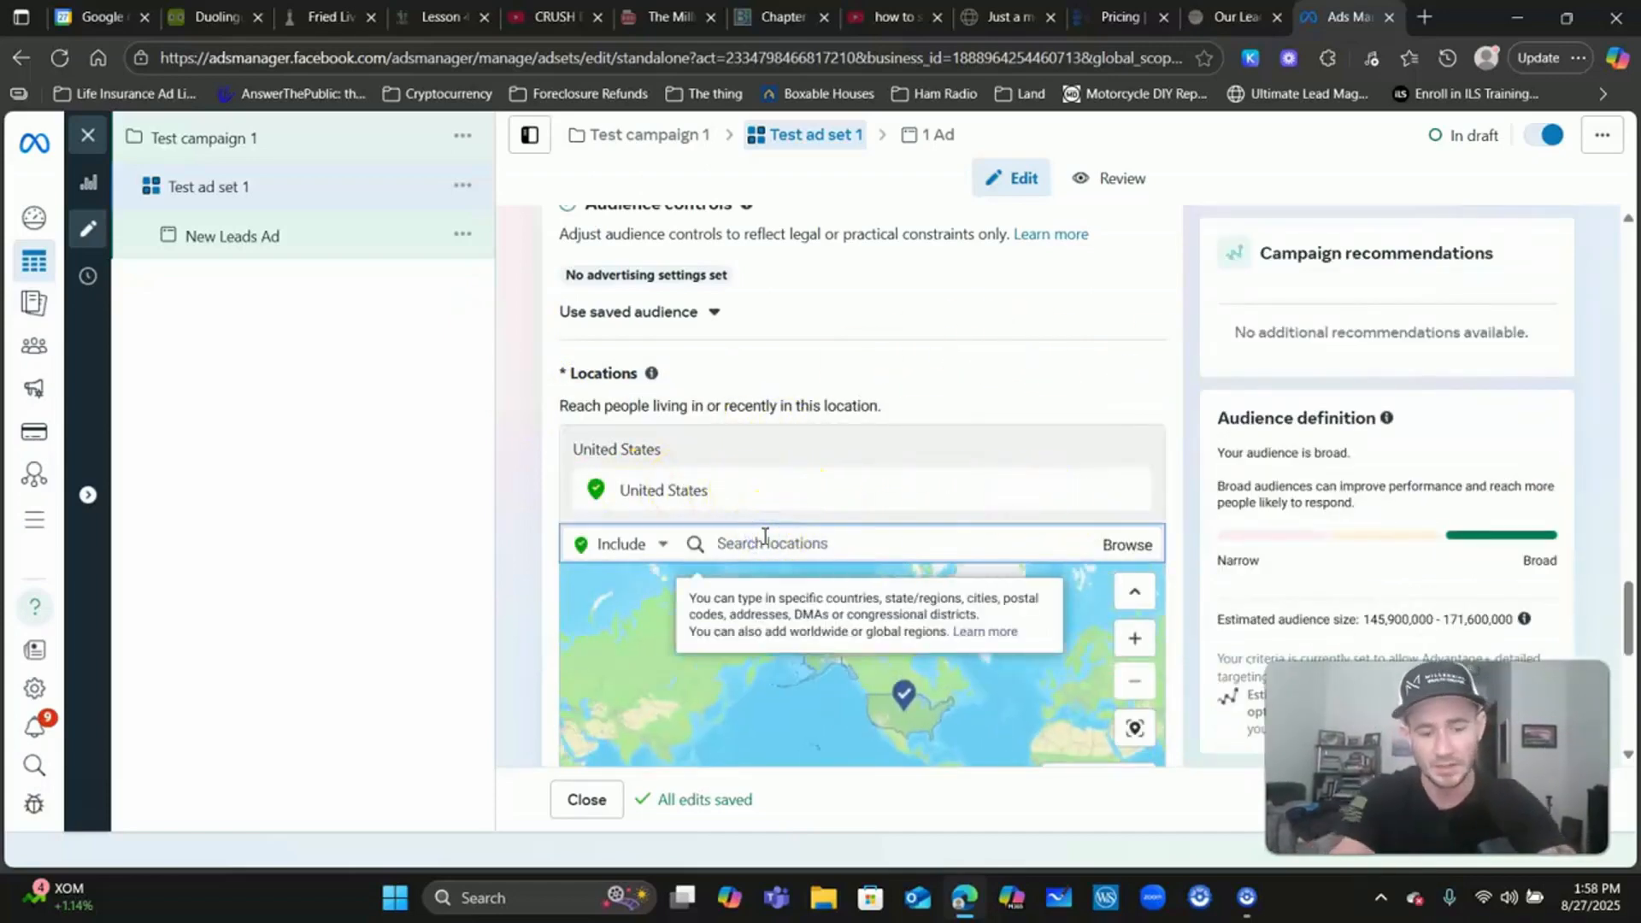
text(florida)
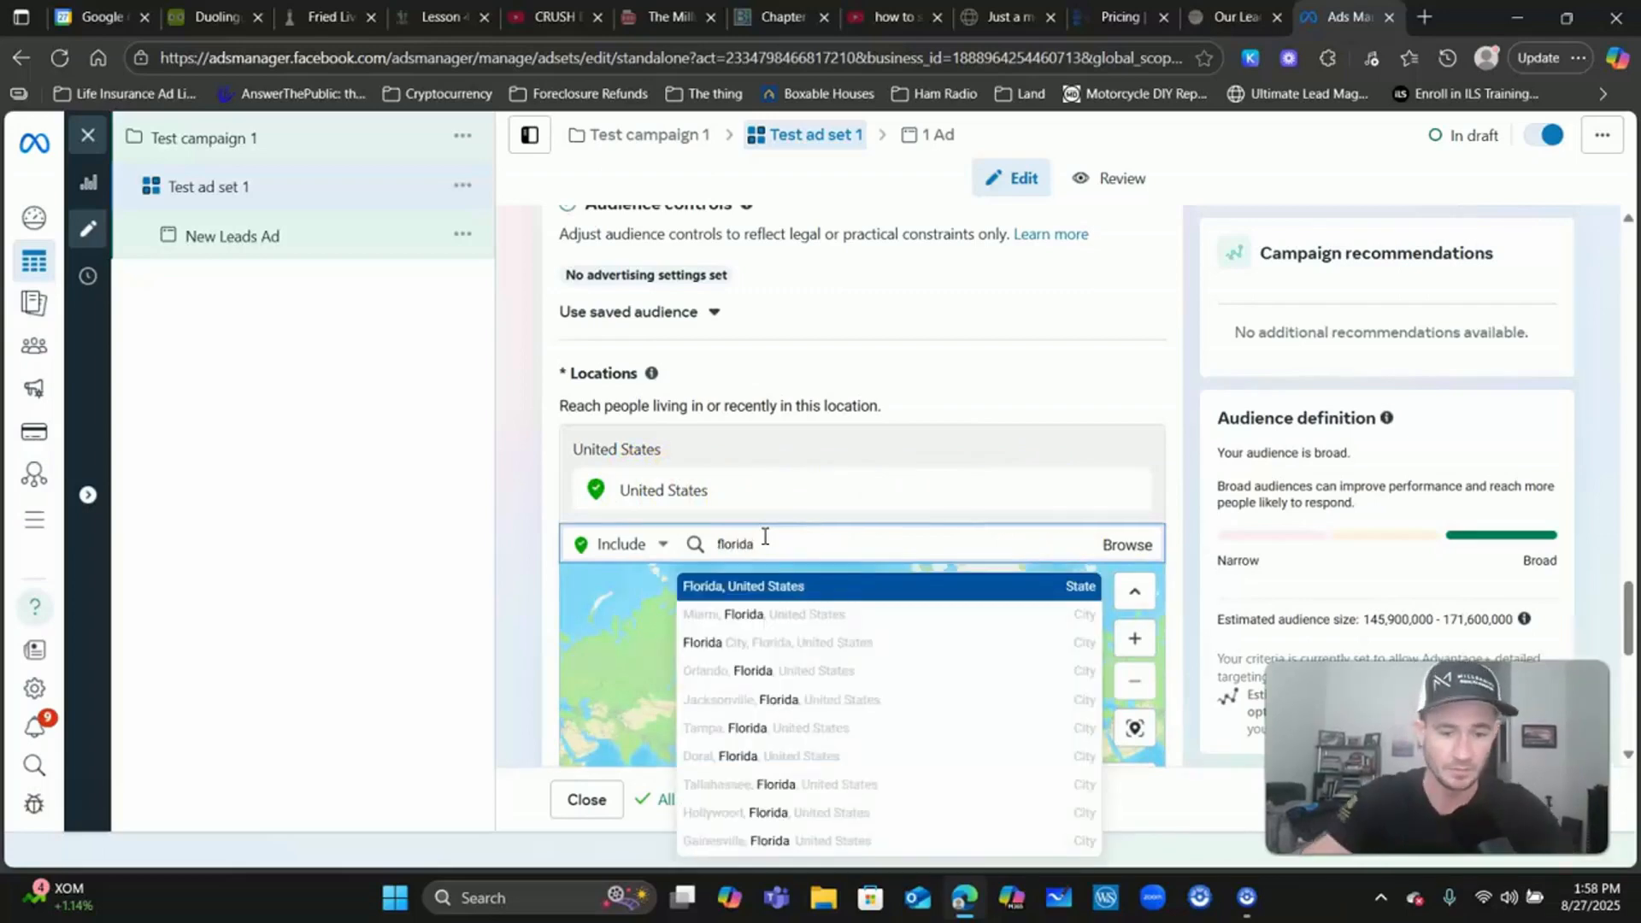
click(876, 596)
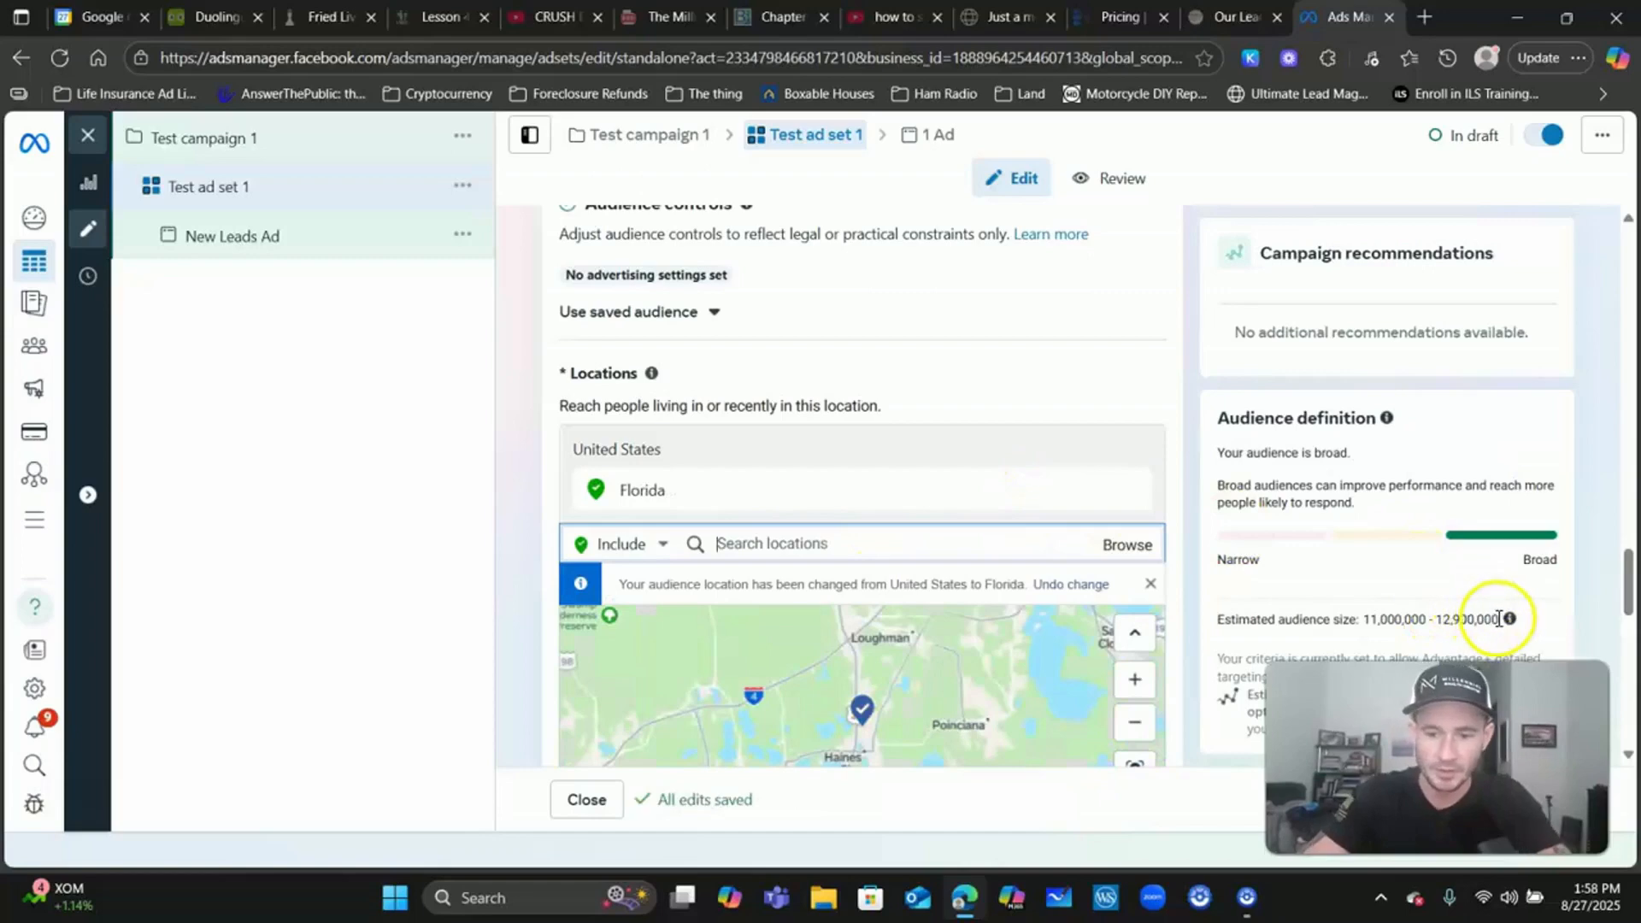
drag(1501, 617, 1366, 618)
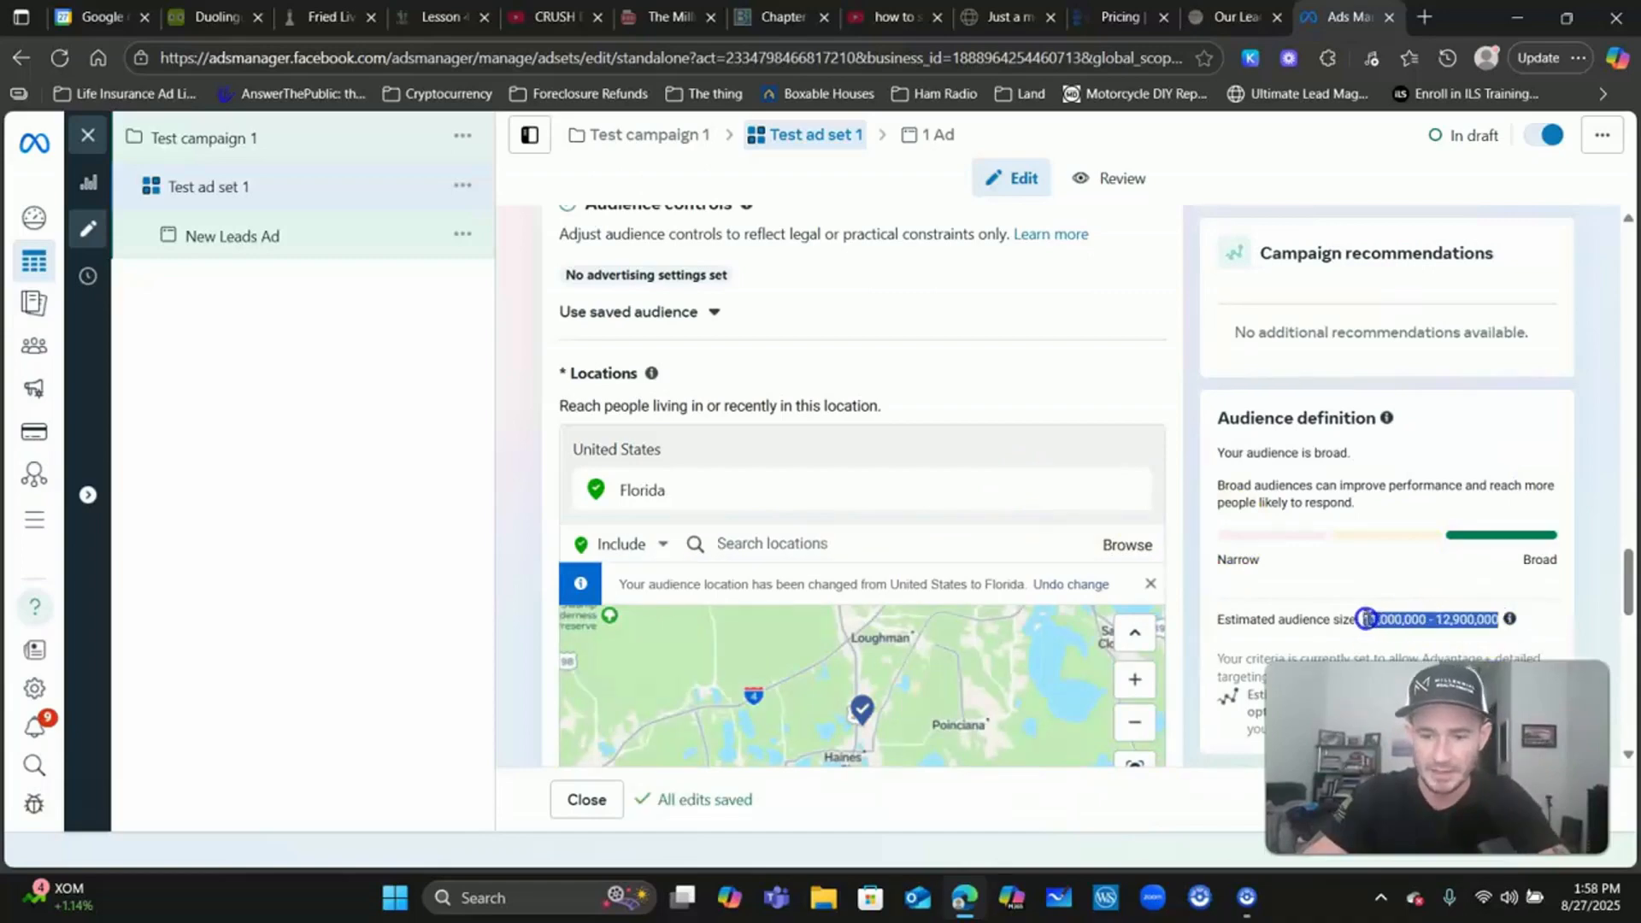
click(1189, 439)
- Switch the ad set from Advantage+ audience to the original audience options
scroll(1186, 434, down, 3)
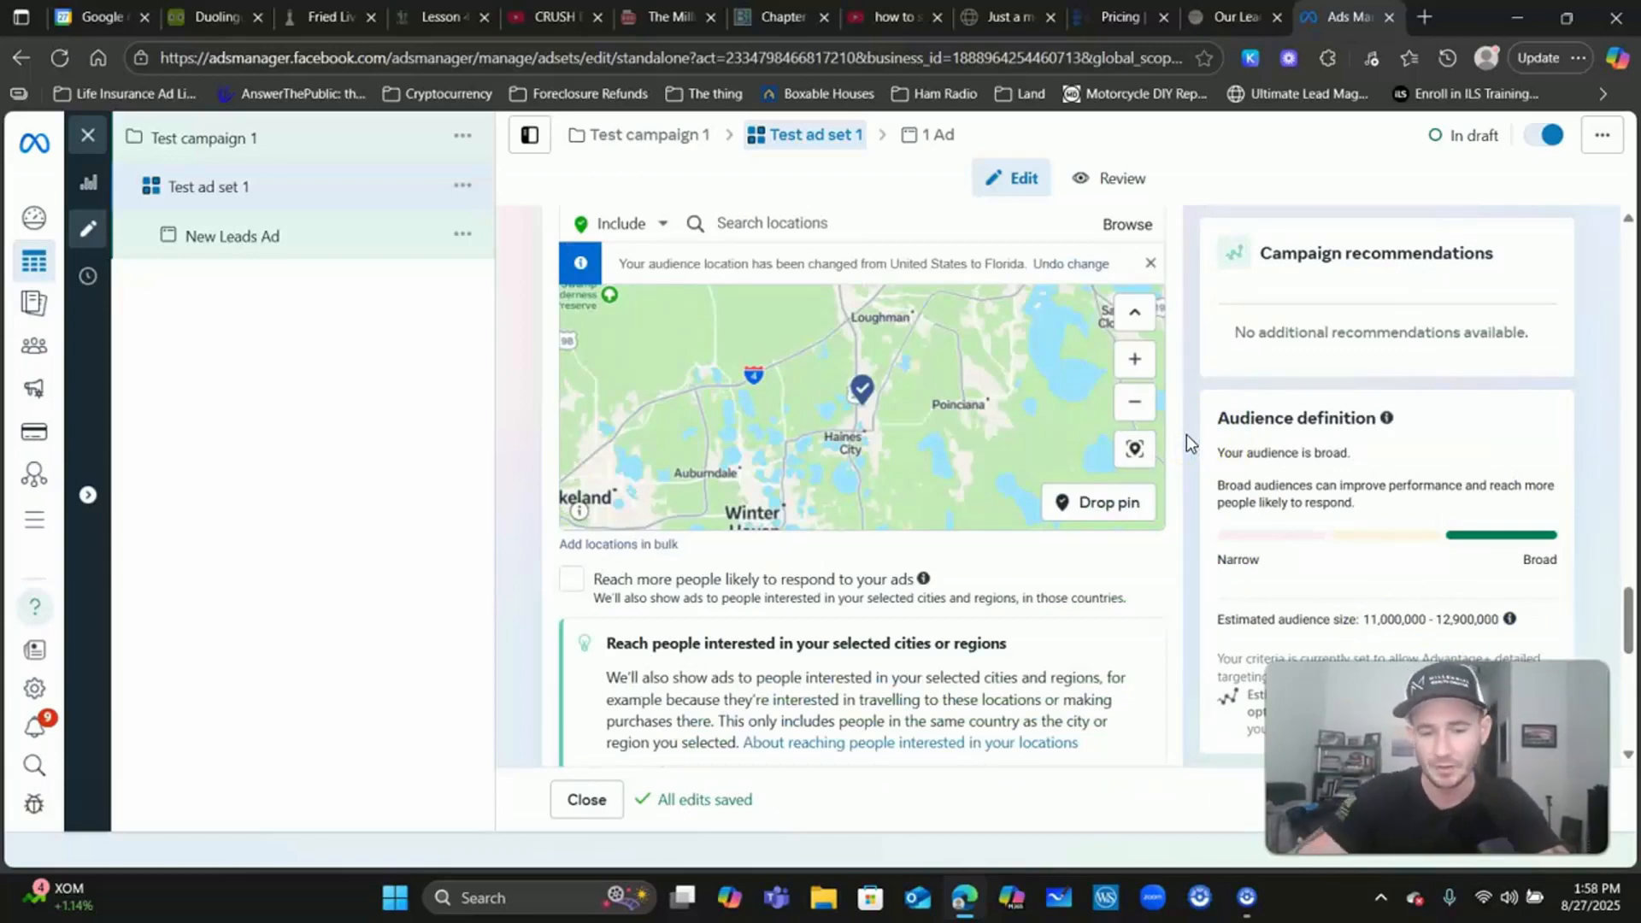
scroll(1197, 554, down, 1)
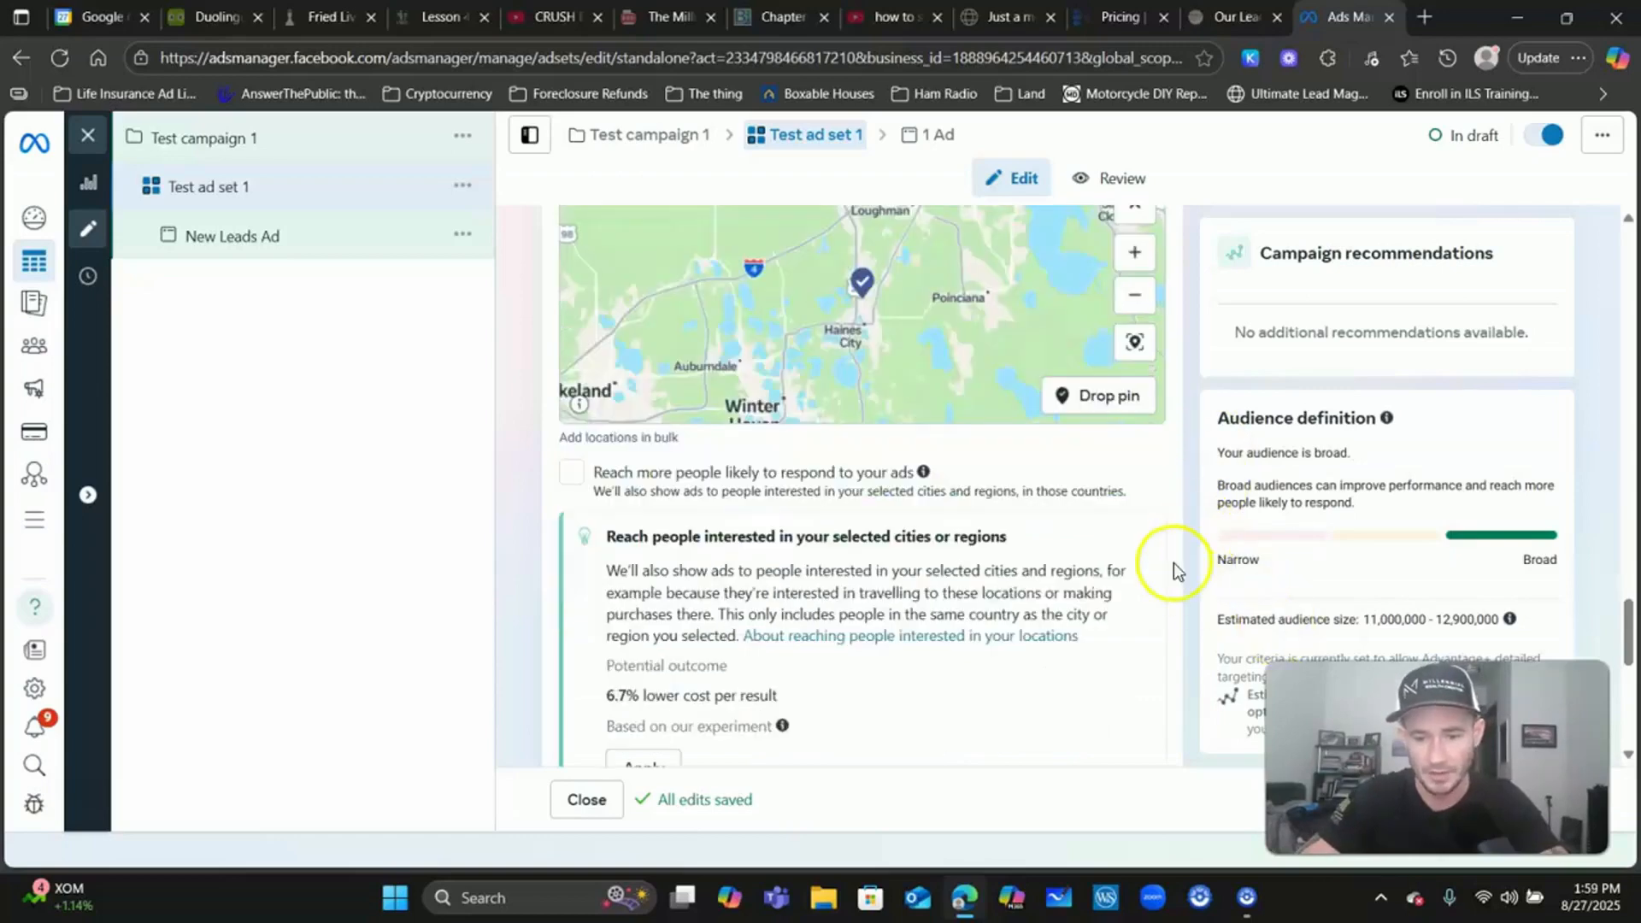
scroll(869, 444, down, 1)
scroll(849, 451, down, 1)
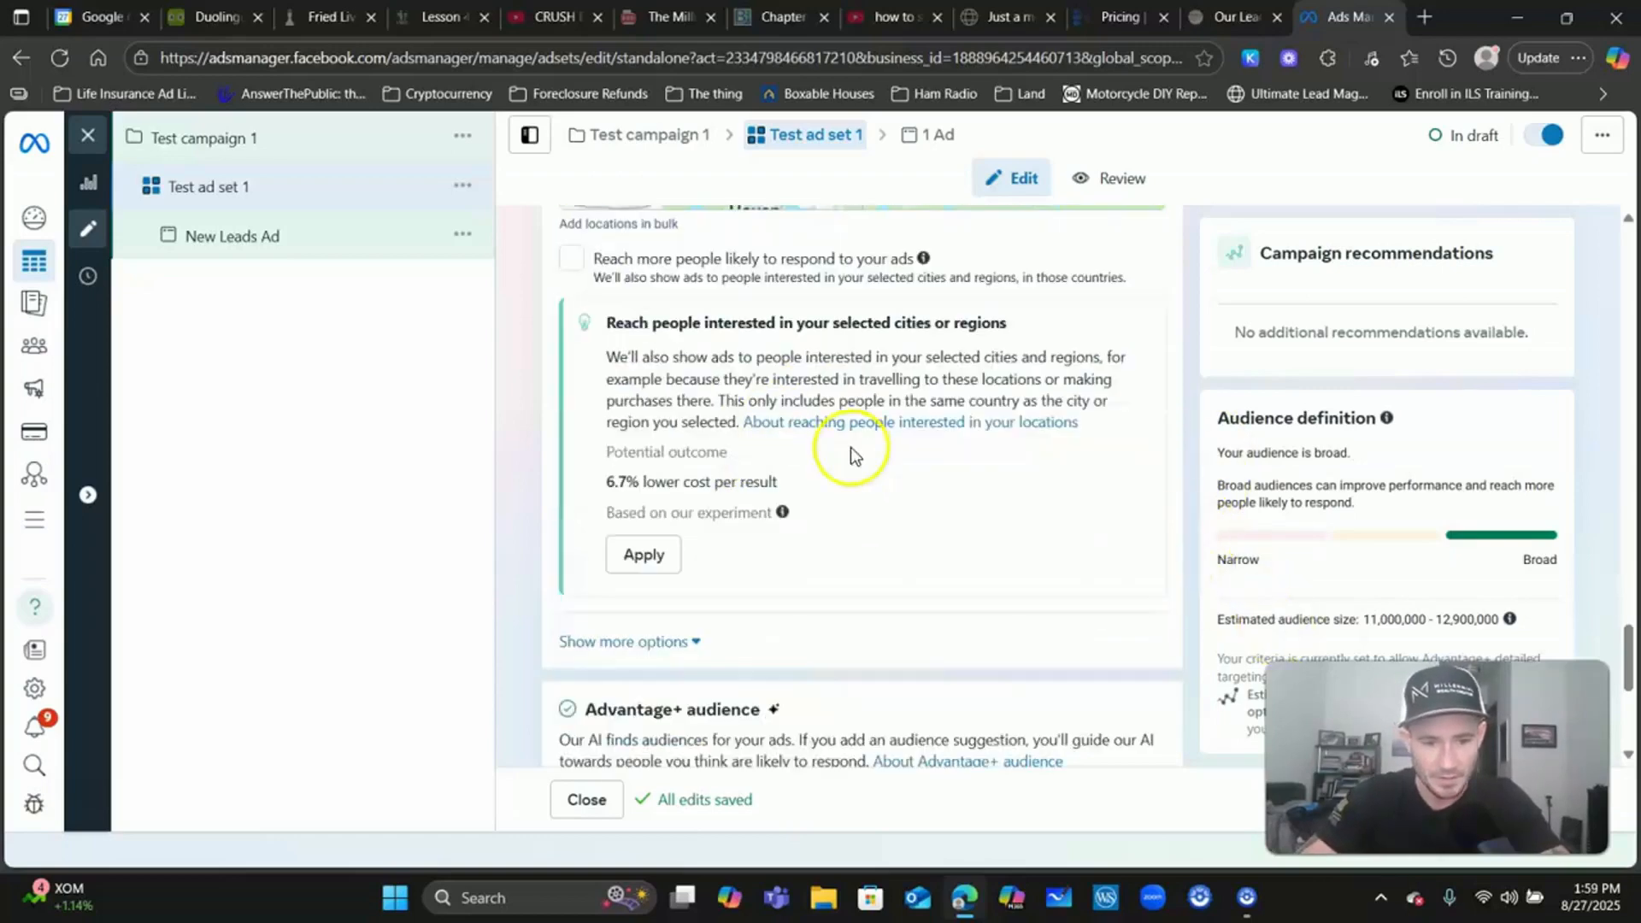
scroll(722, 377, down, 2)
scroll(769, 337, down, 1)
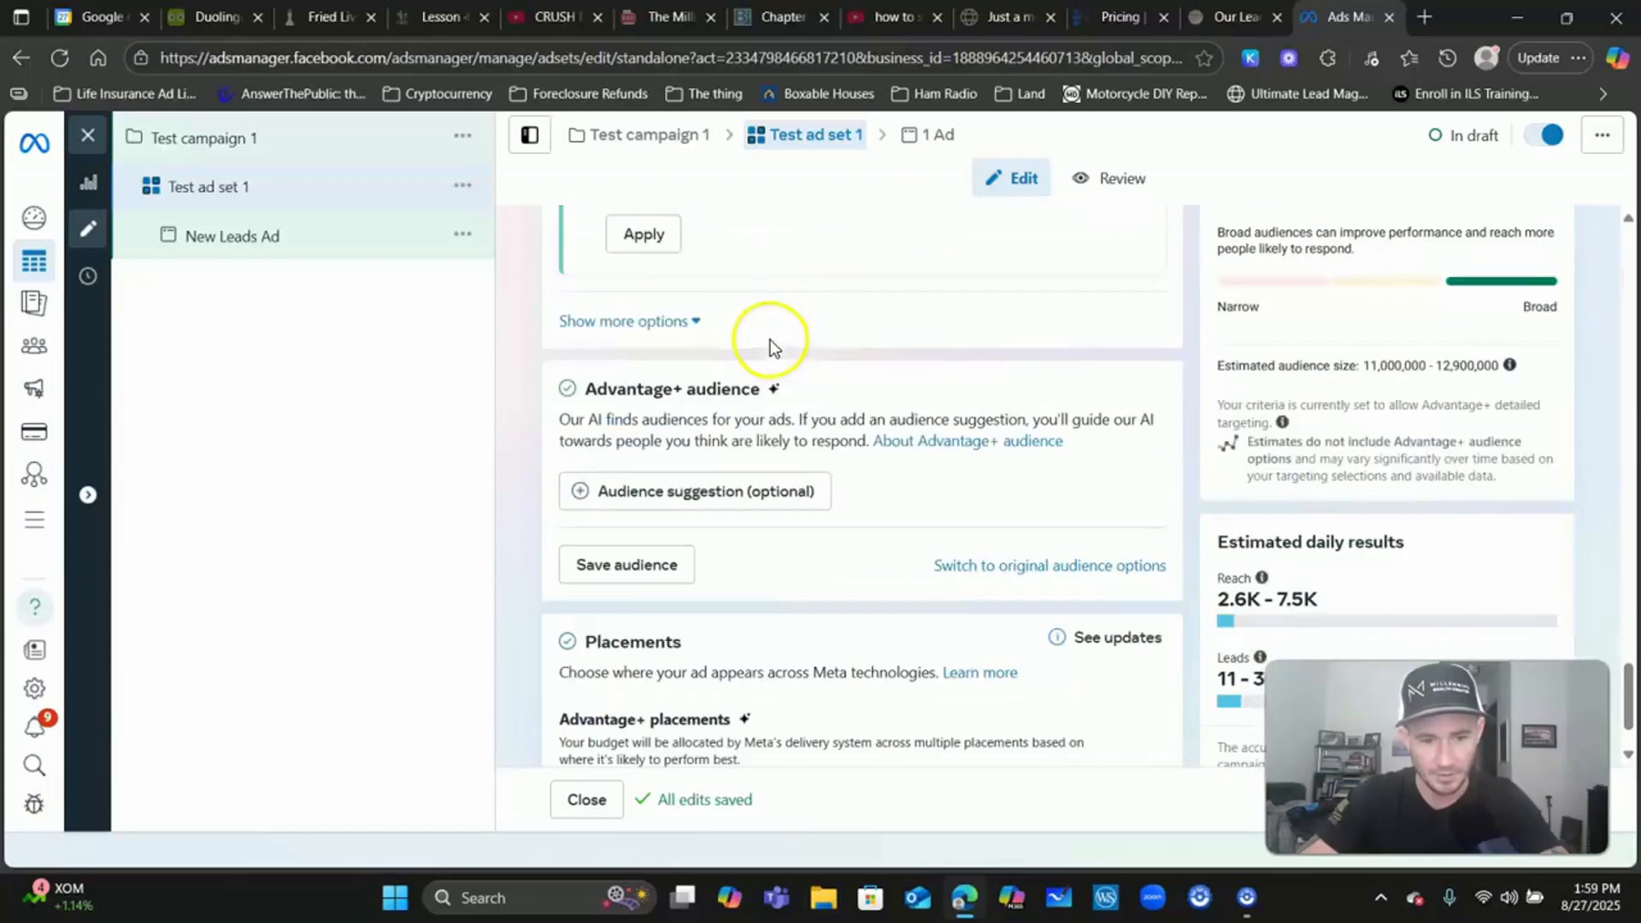
scroll(769, 398, down, 1)
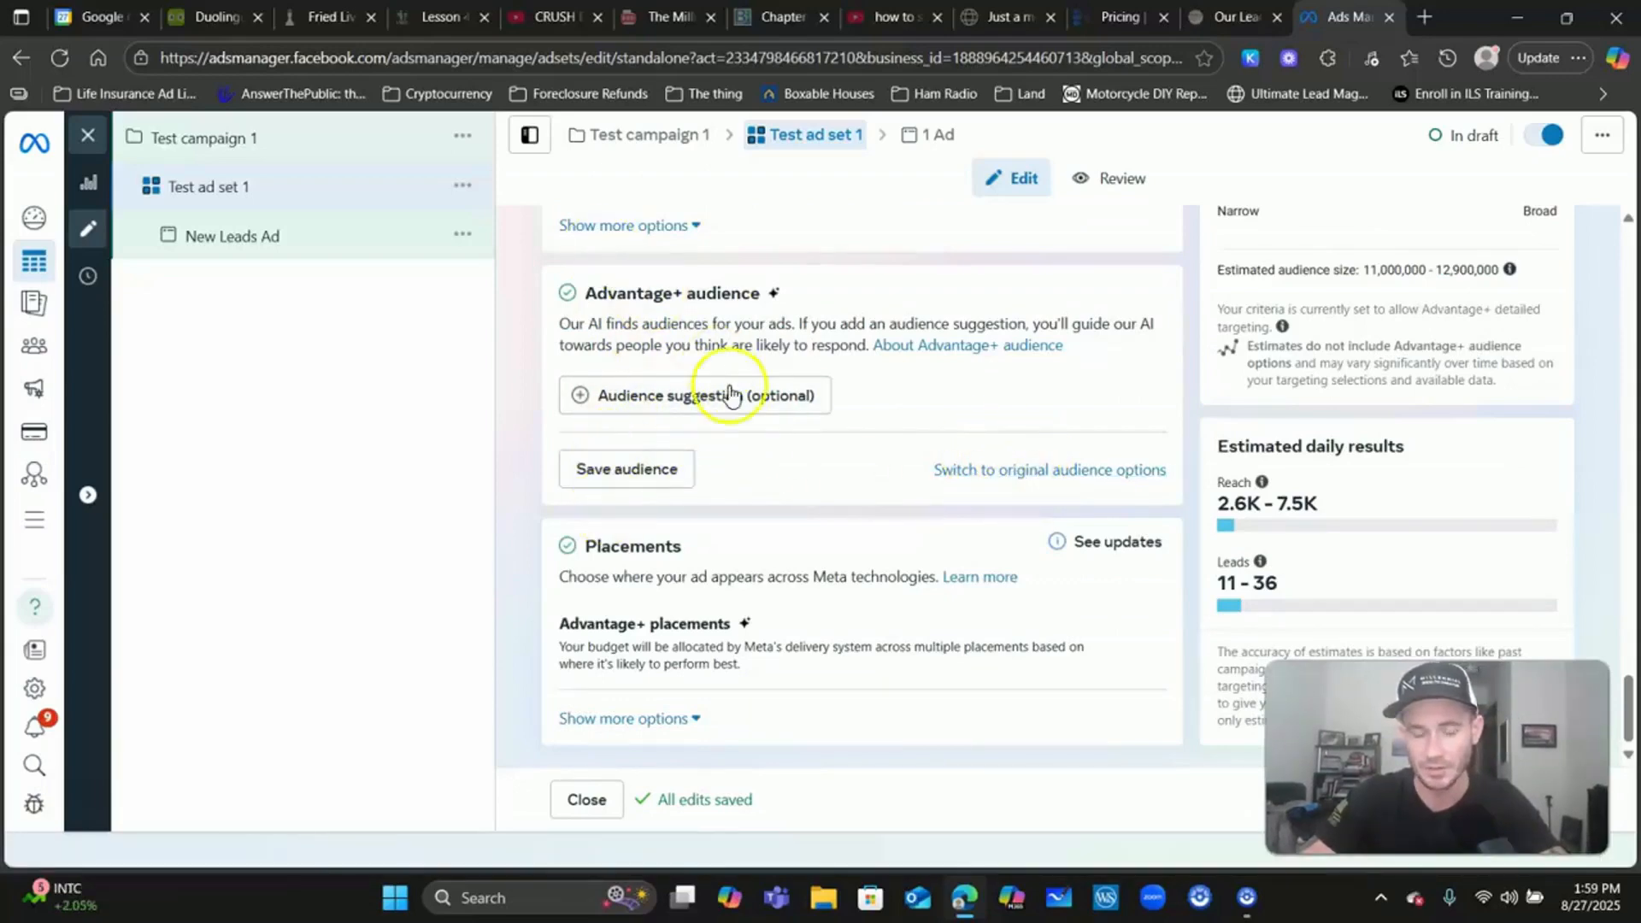
scroll(844, 438, up, 1)
click(1003, 576)
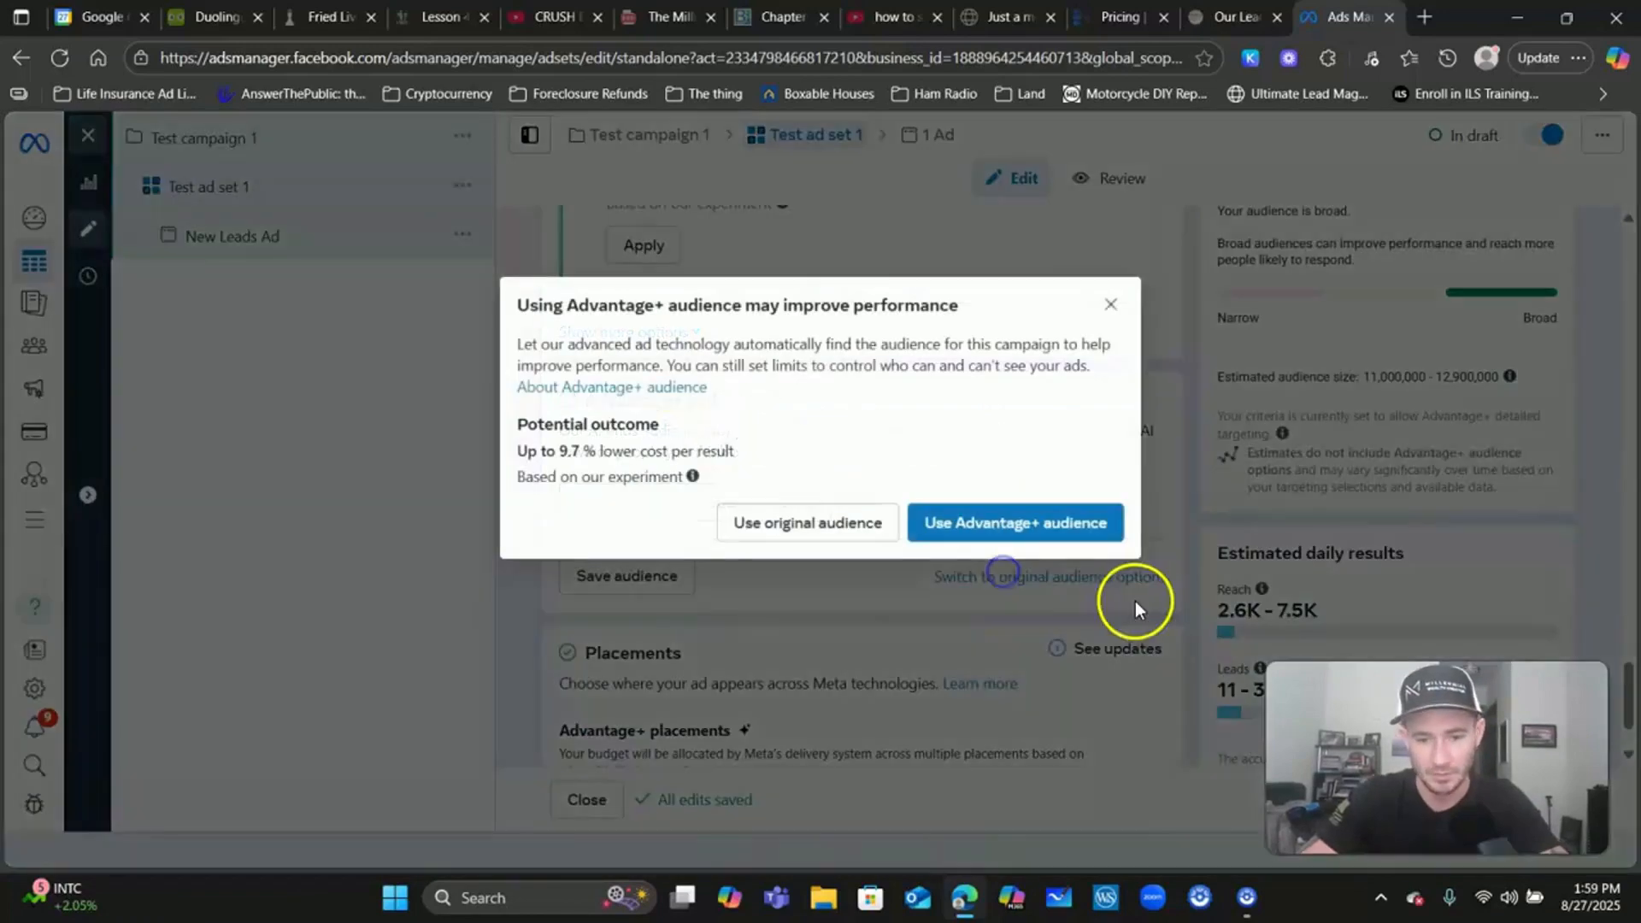
click(829, 530)
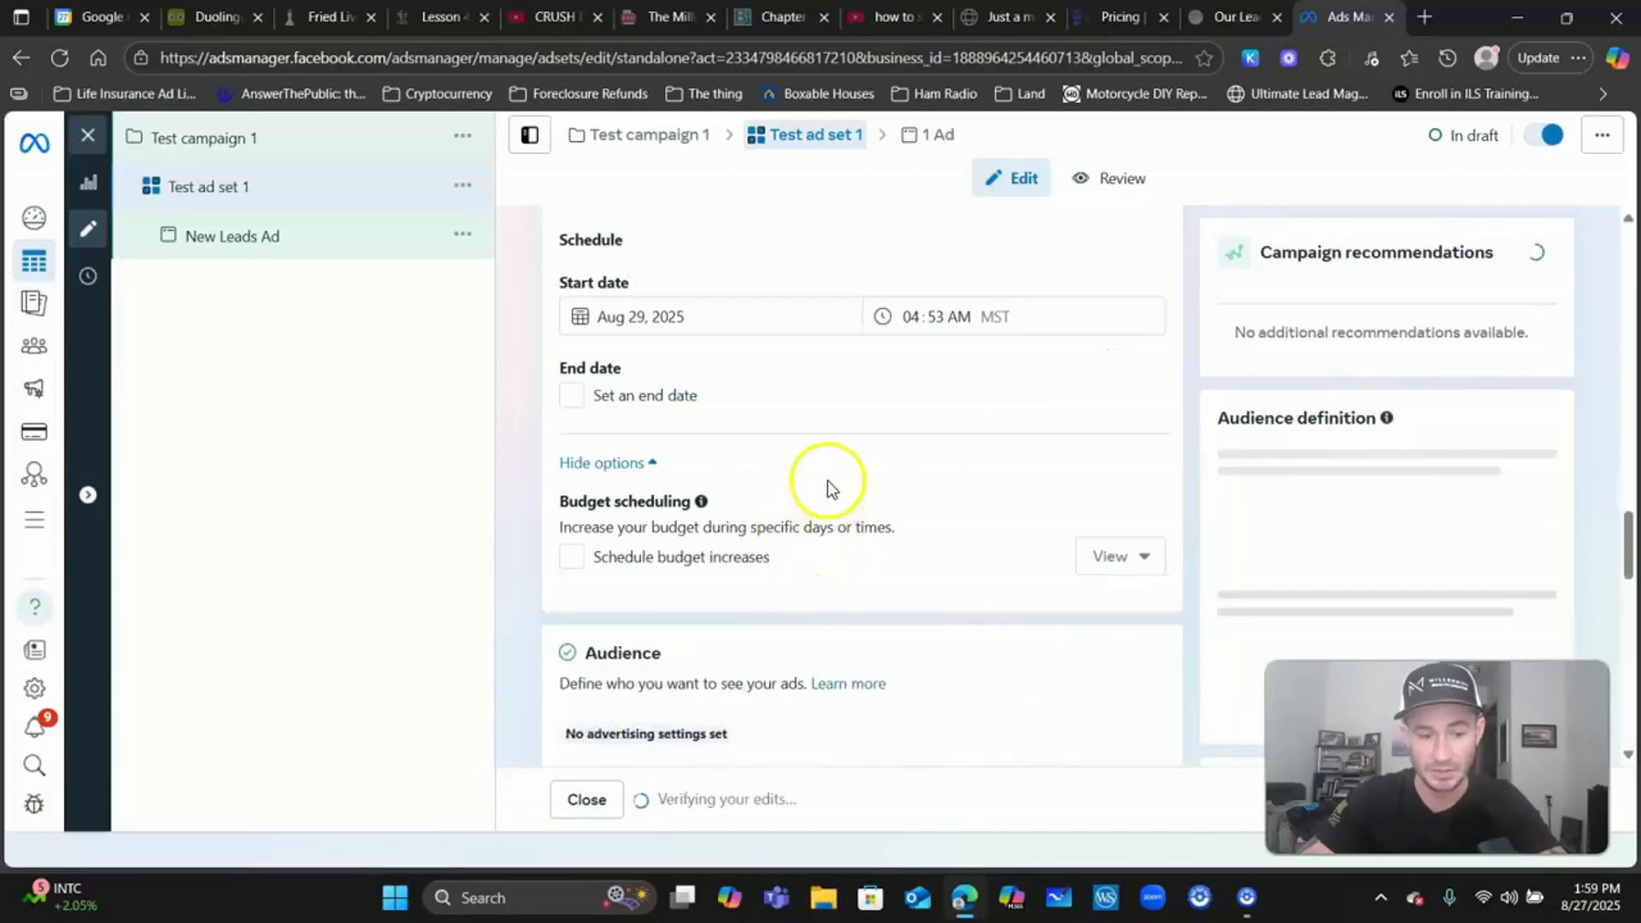
- Read the Advantage+ audience cost-per-result recommendation in the ad set's Audience section
scroll(825, 487, down, 1)
scroll(833, 480, down, 2)
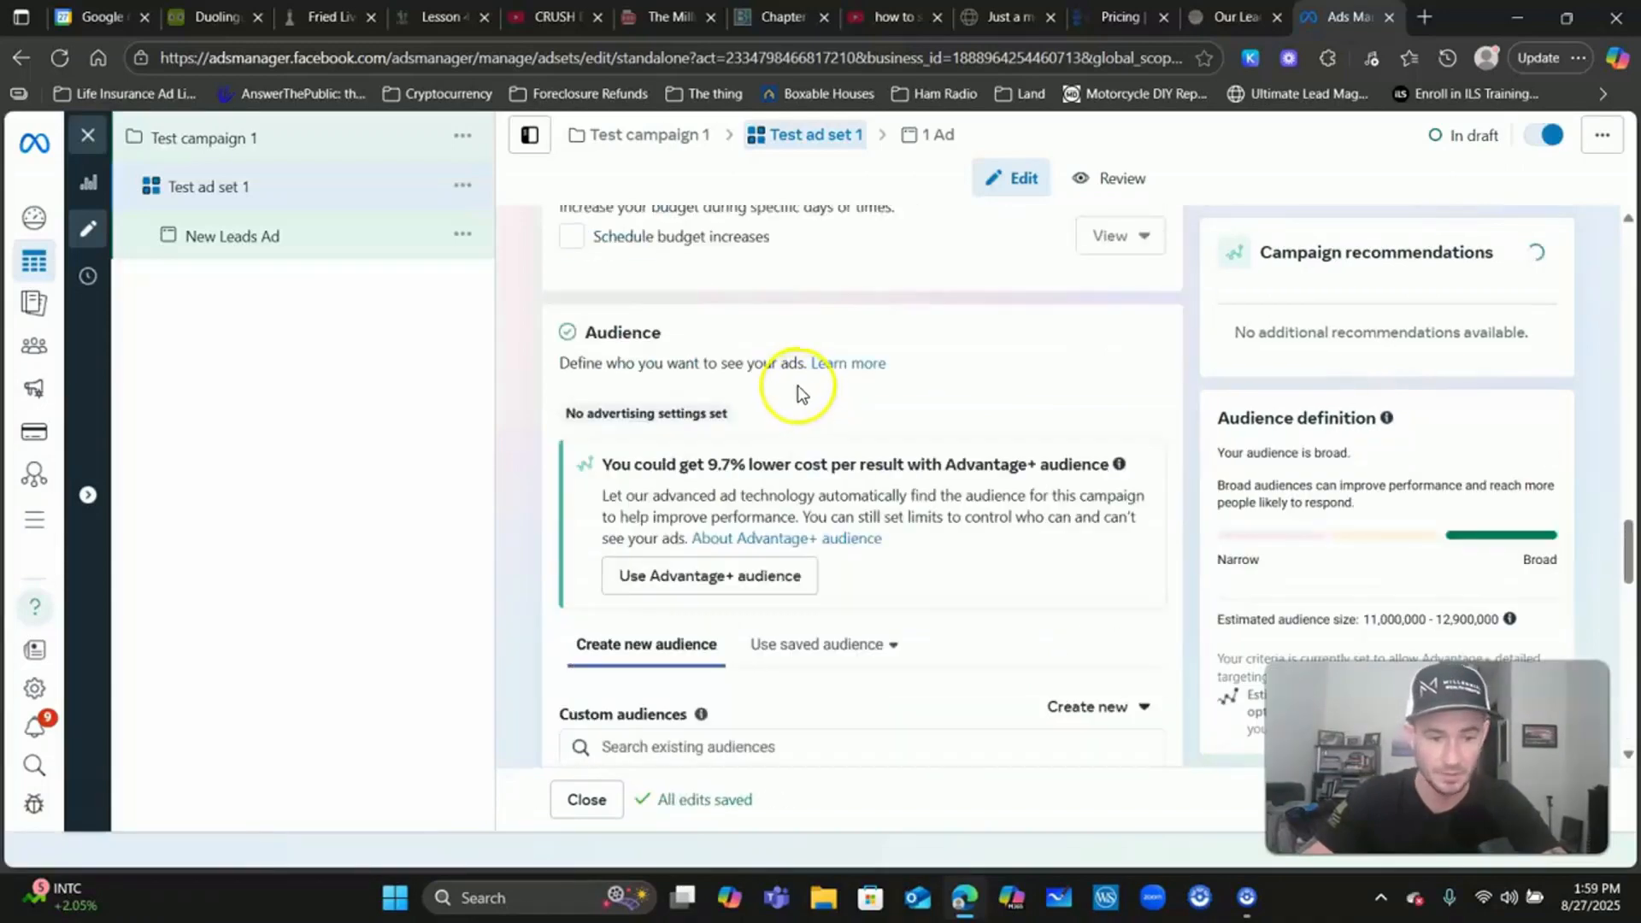
scroll(801, 387, down, 2)
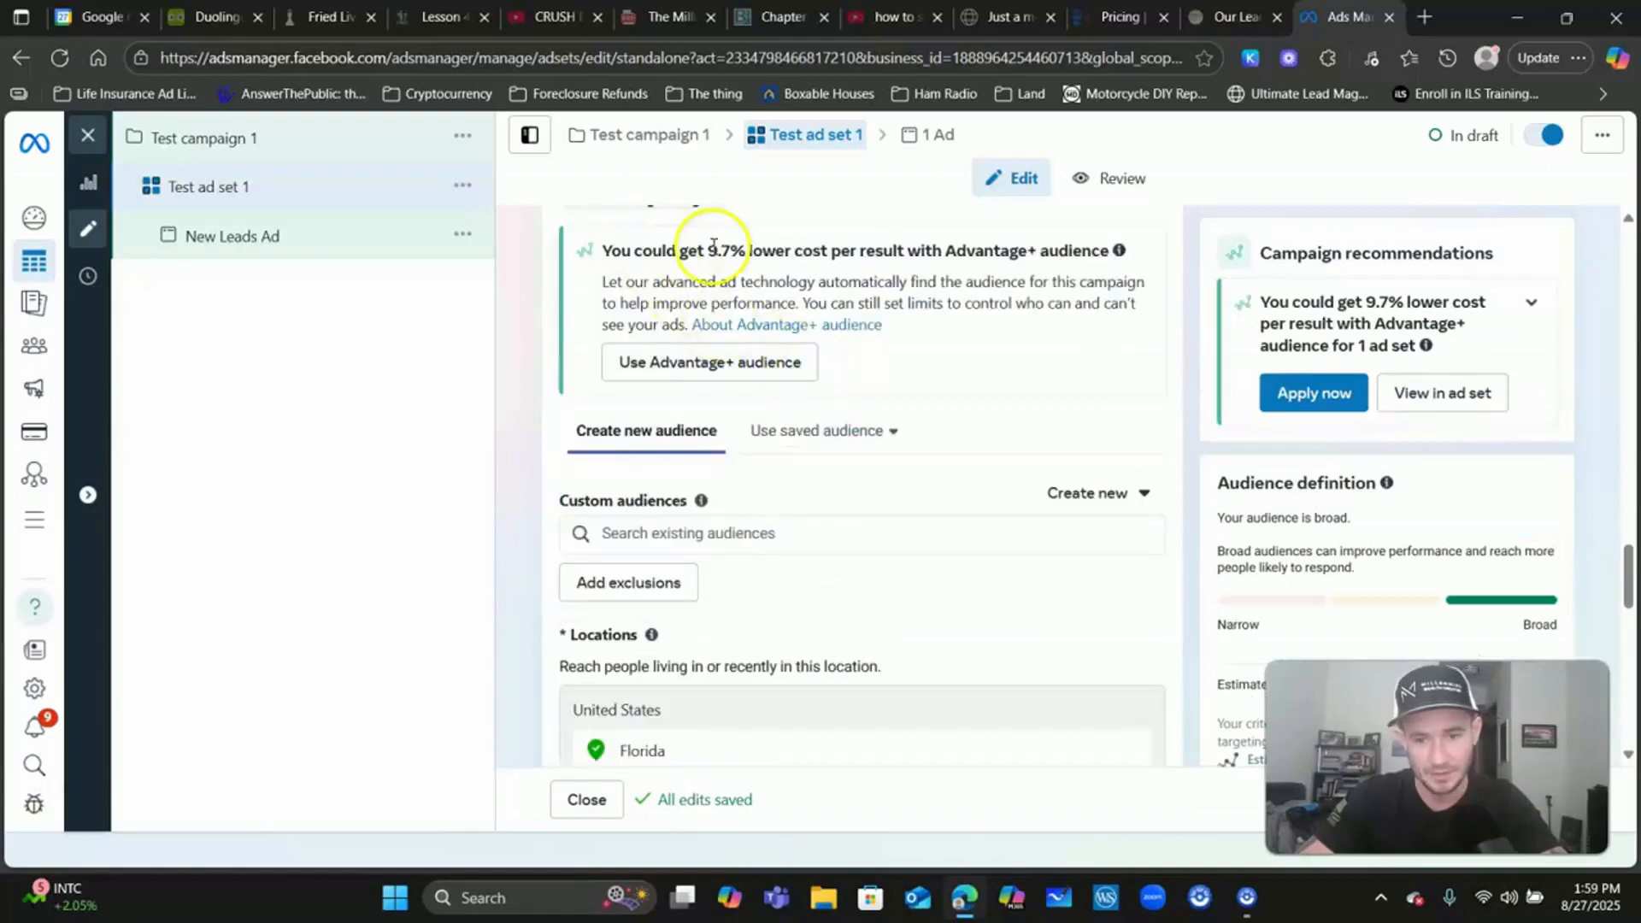
drag(643, 250, 1038, 251)
click(904, 275)
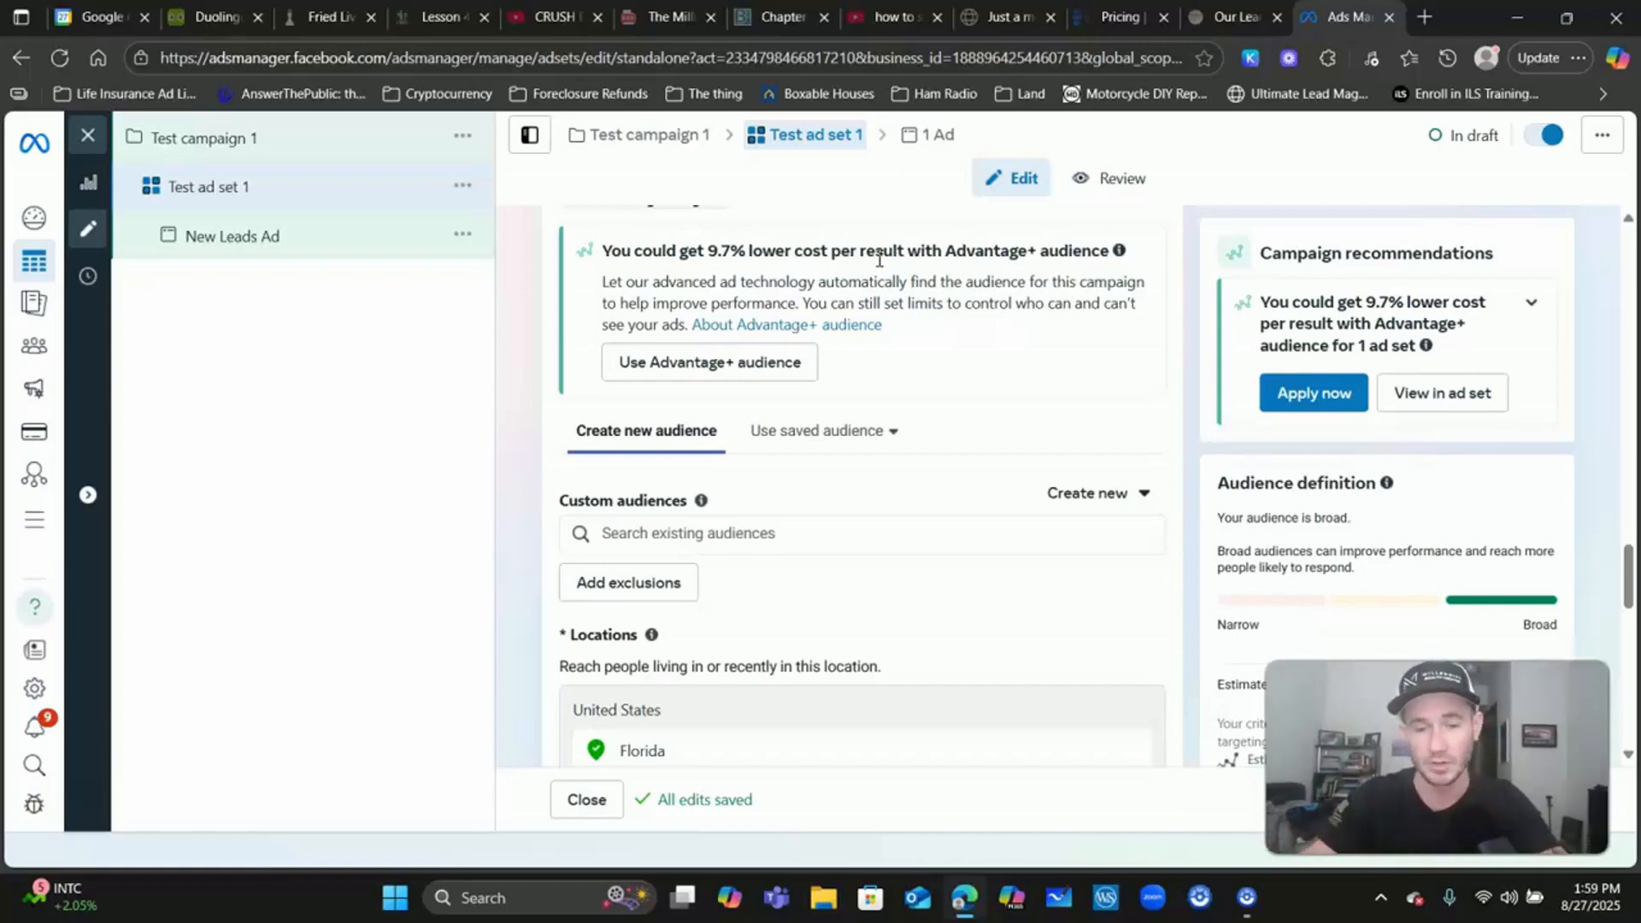
- Set the minimum age of the ad set's target audience to 25
scroll(922, 347, down, 3)
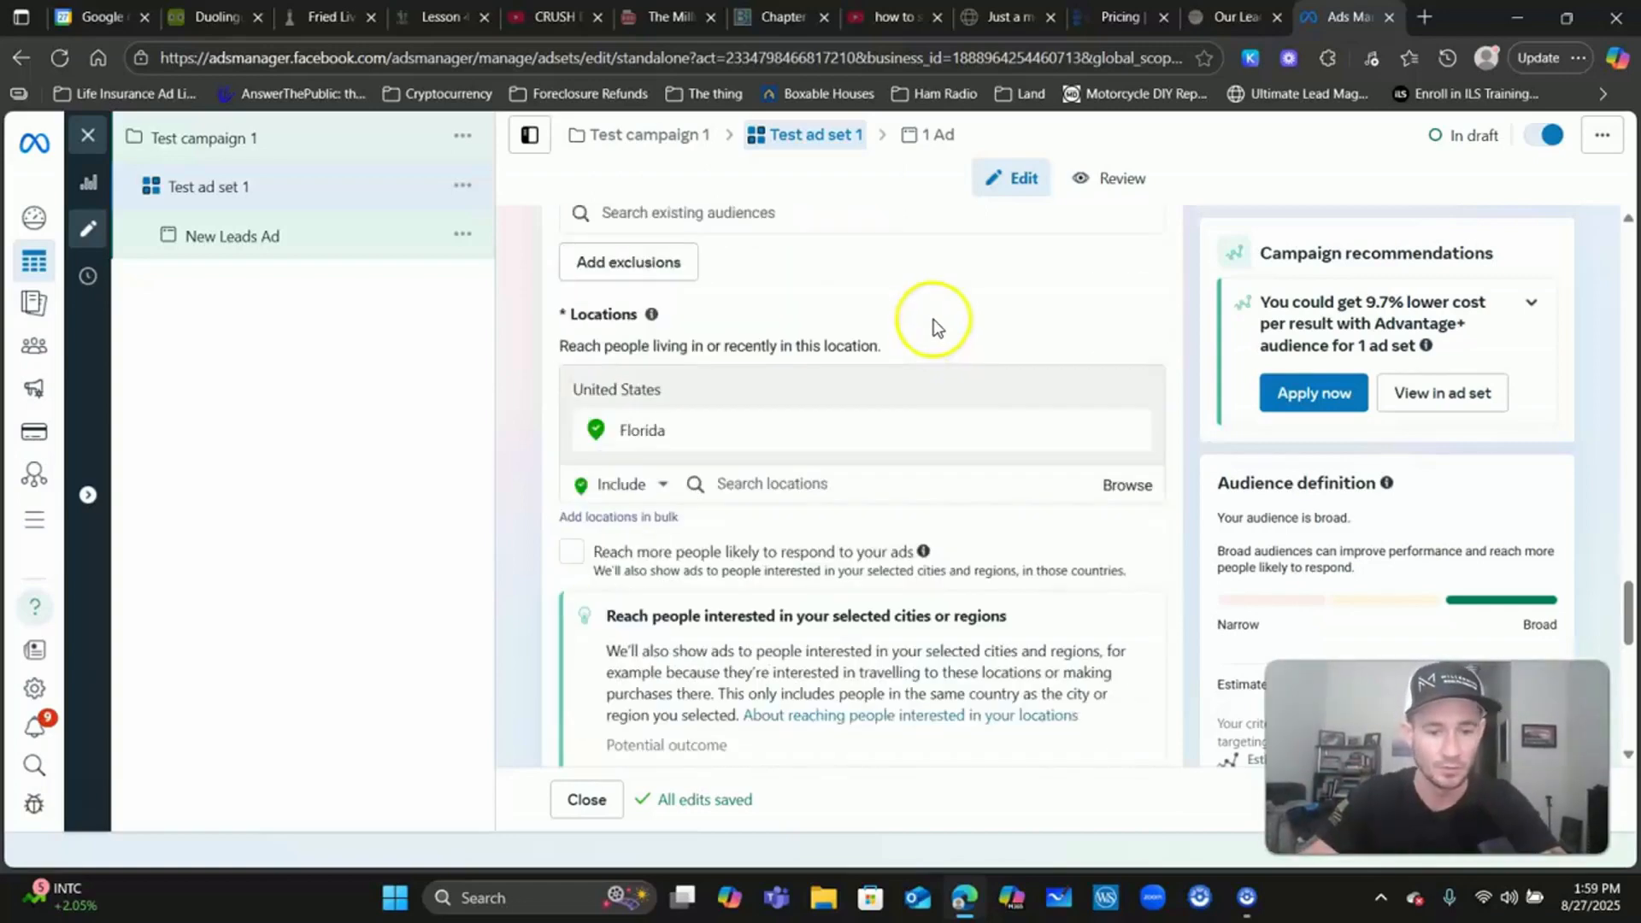
scroll(956, 295, down, 5)
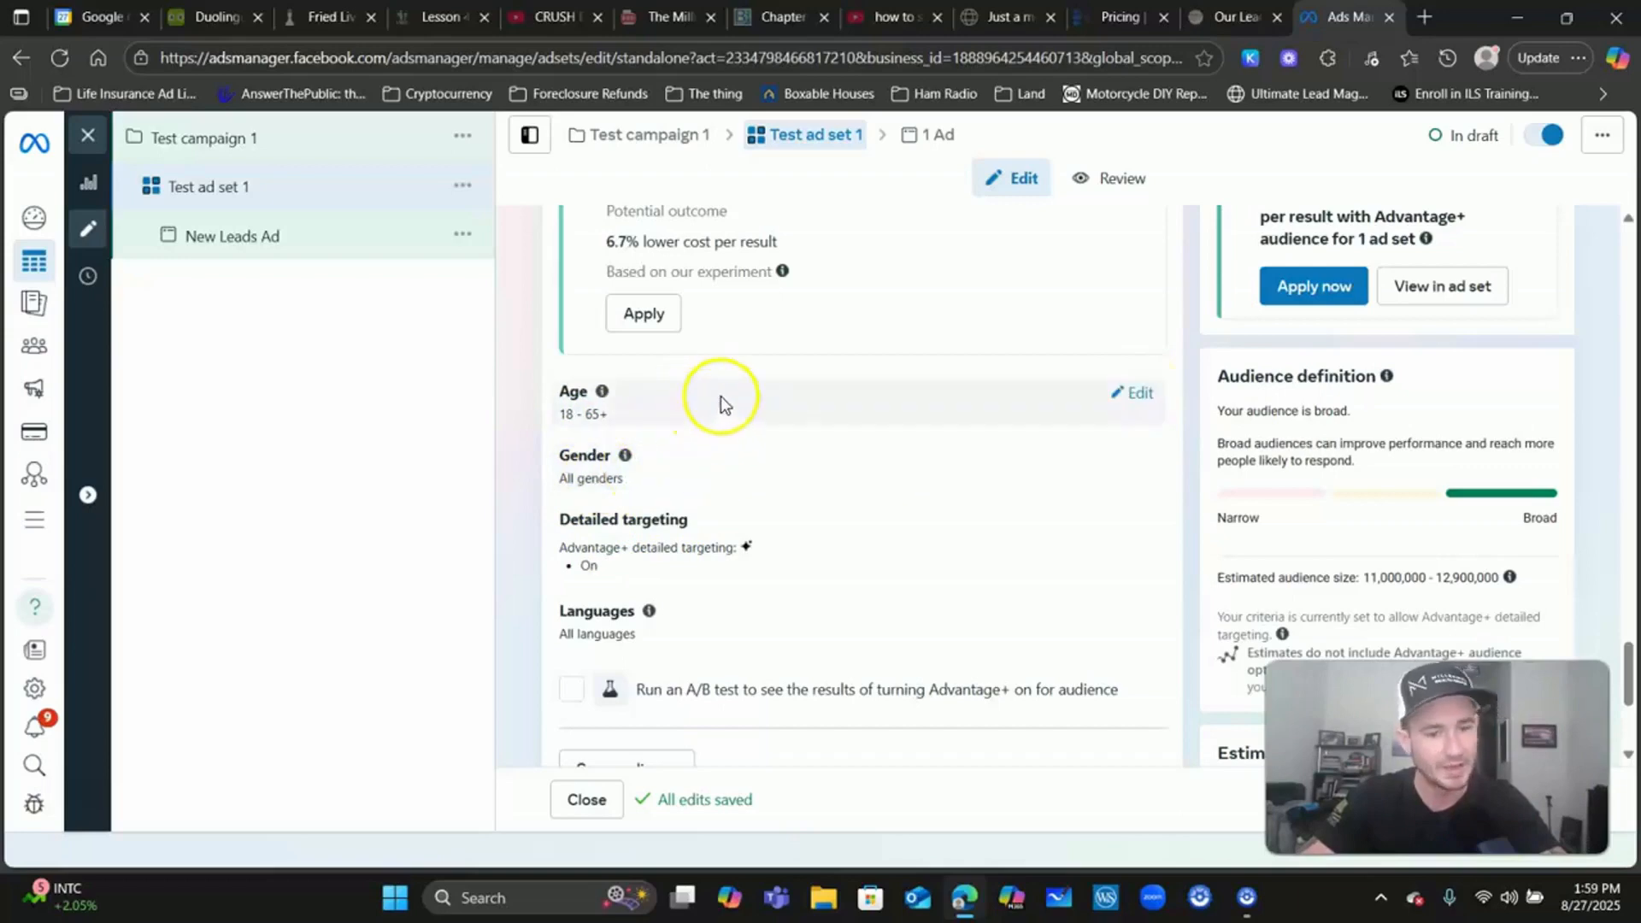
click(1141, 394)
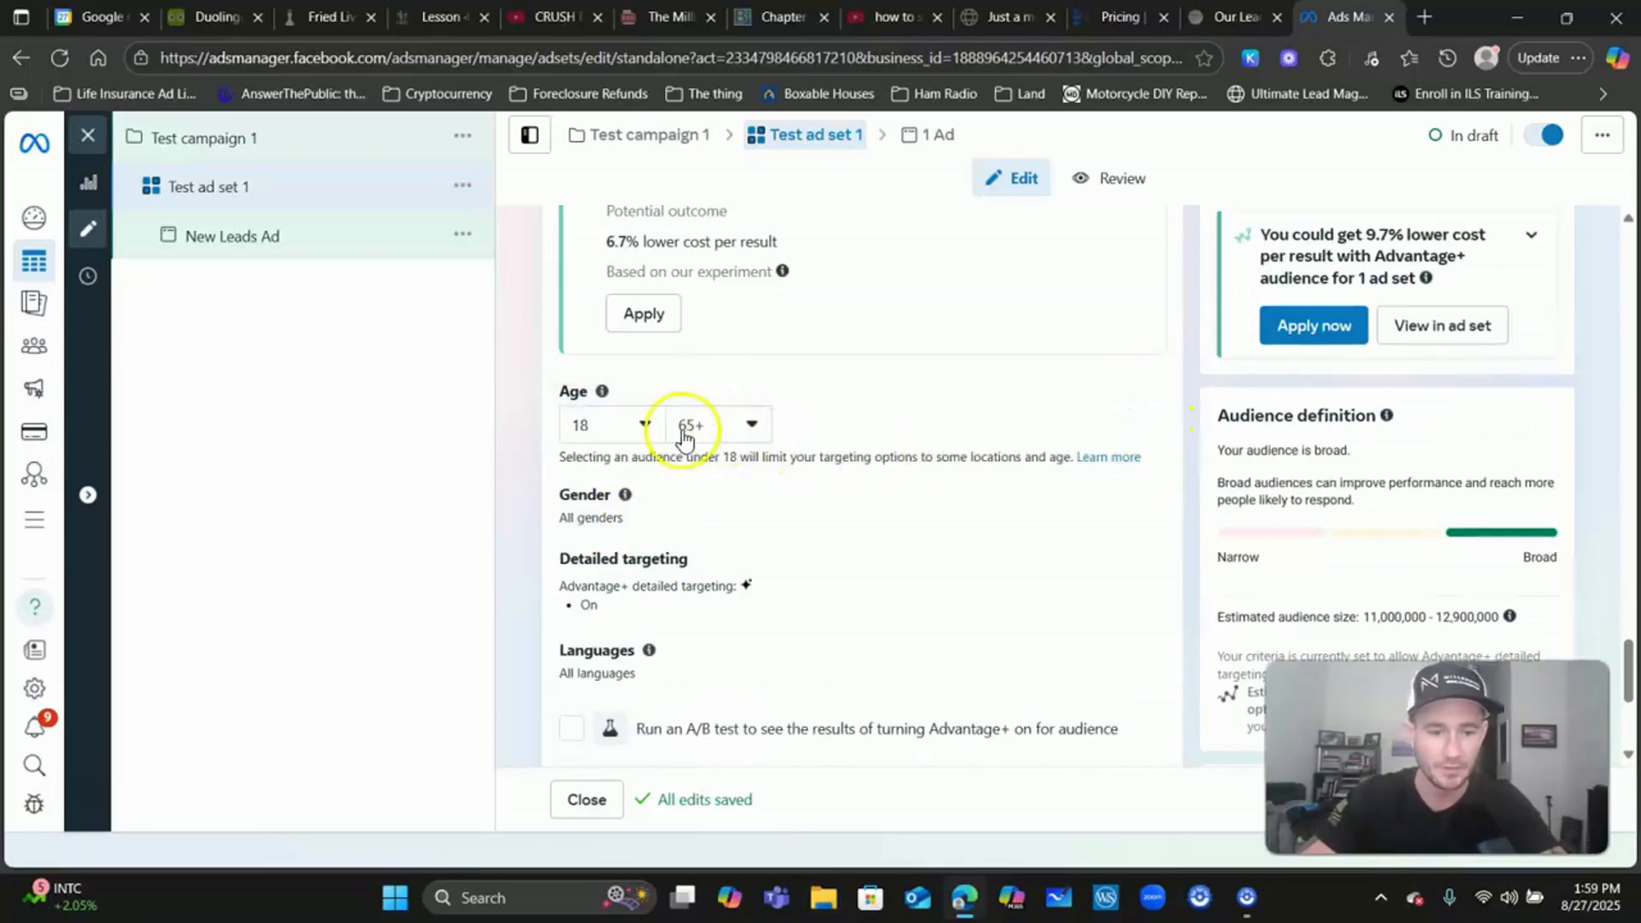
click(739, 425)
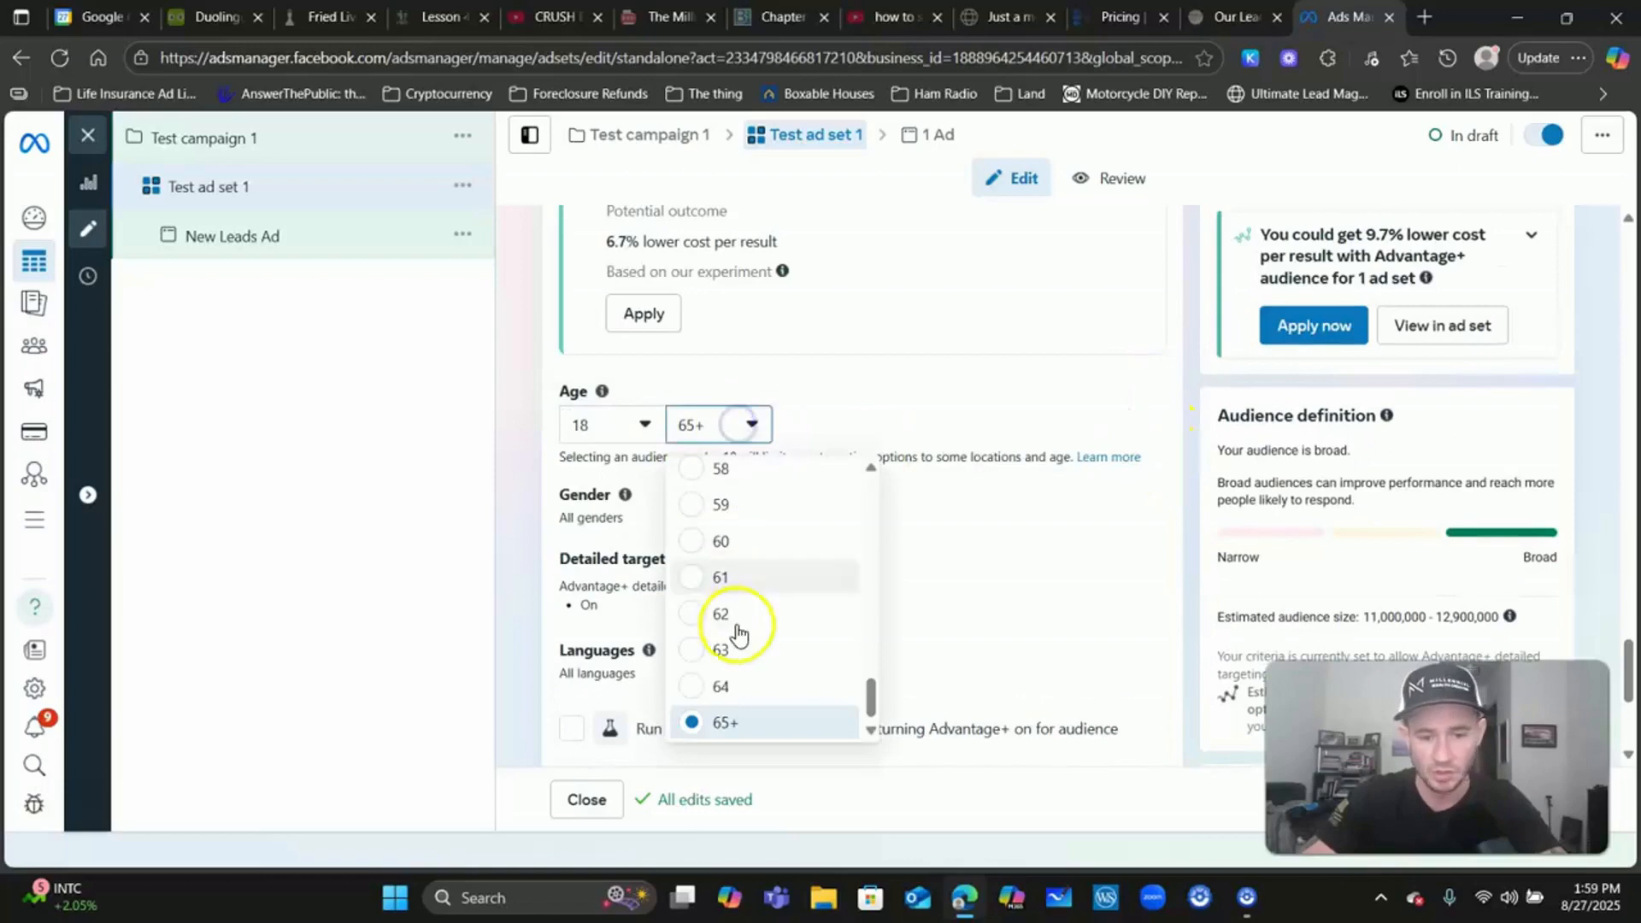
click(506, 396)
click(652, 422)
scroll(645, 513, down, 3)
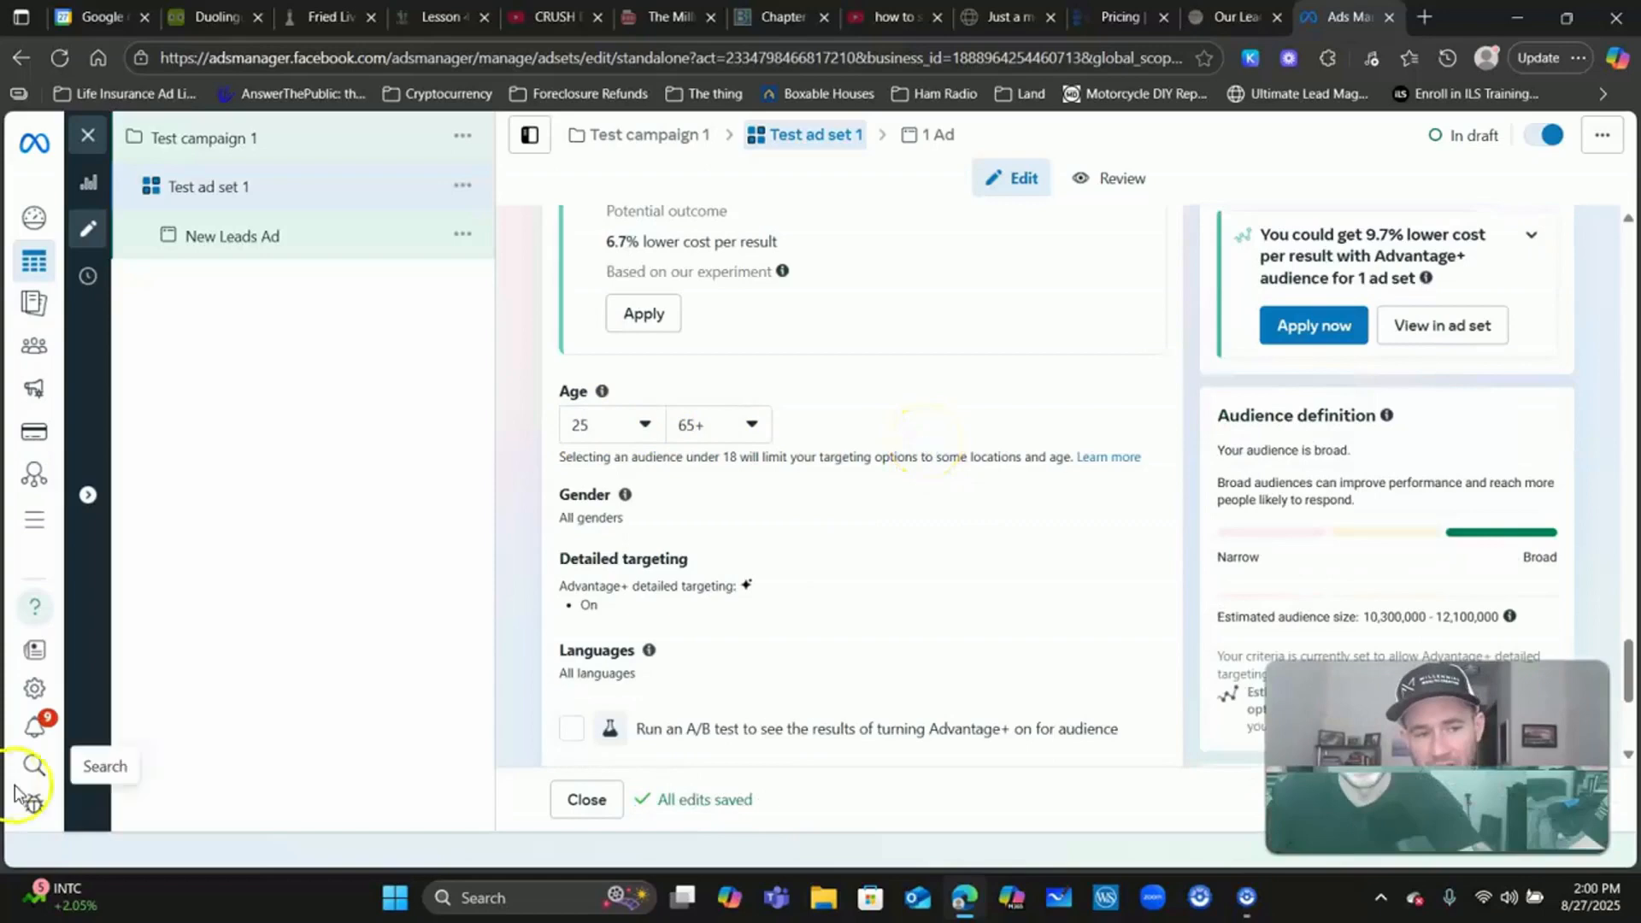
click(1607, 321)
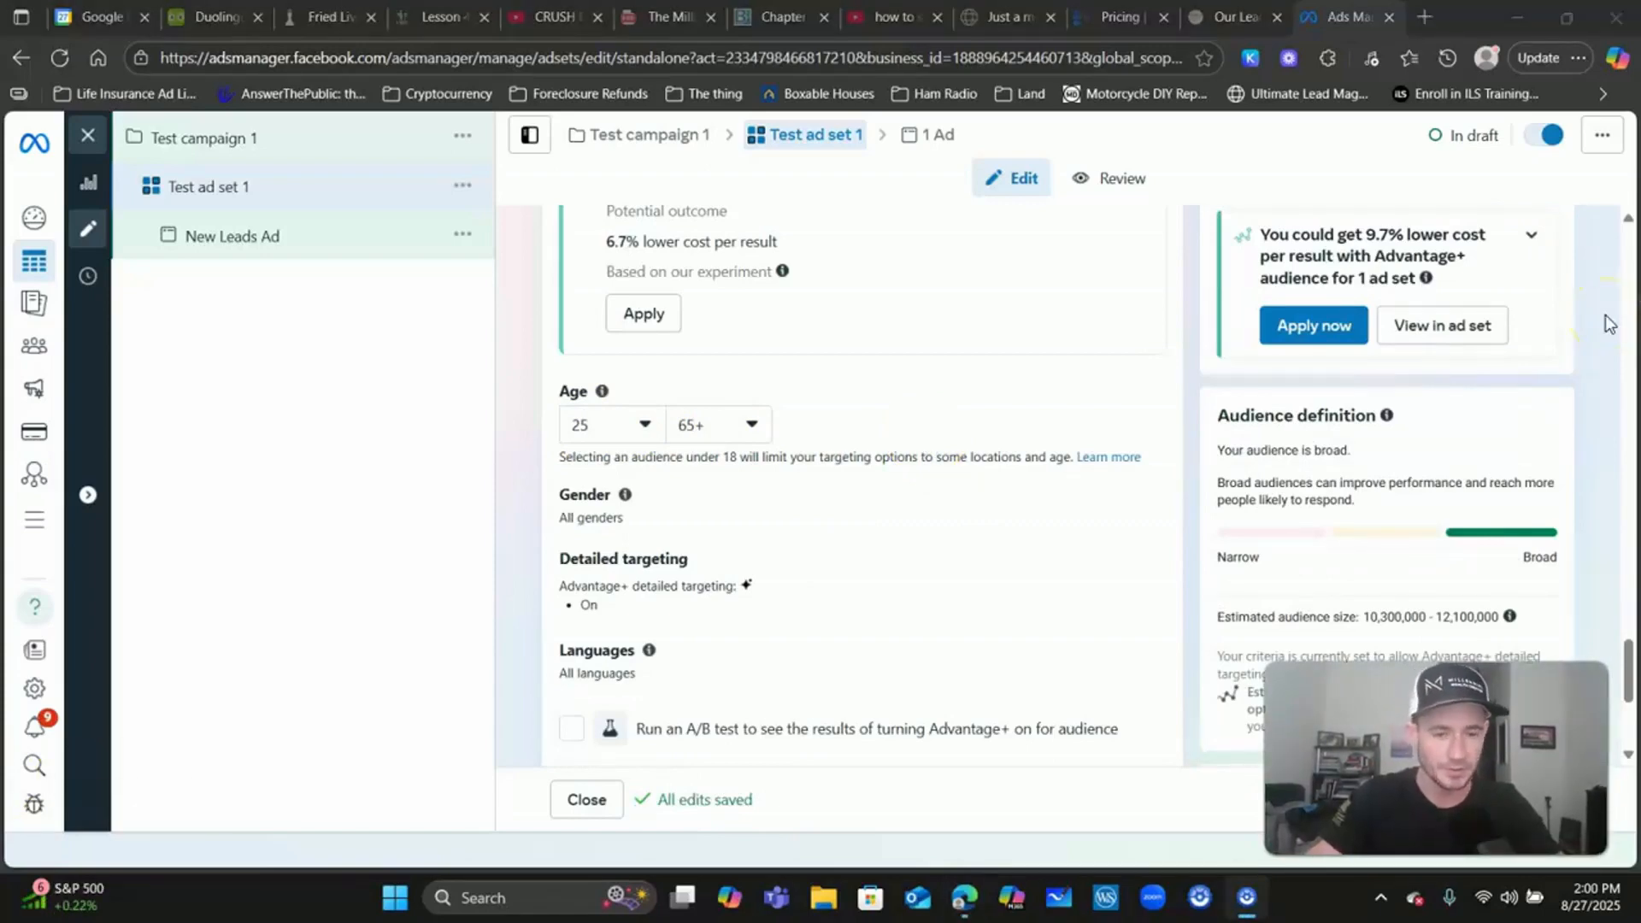
- Edit the detailed targeting and turn off Advantage+ detailed targeting, which reaches people beyond the chosen selections
scroll(581, 289, up, 1)
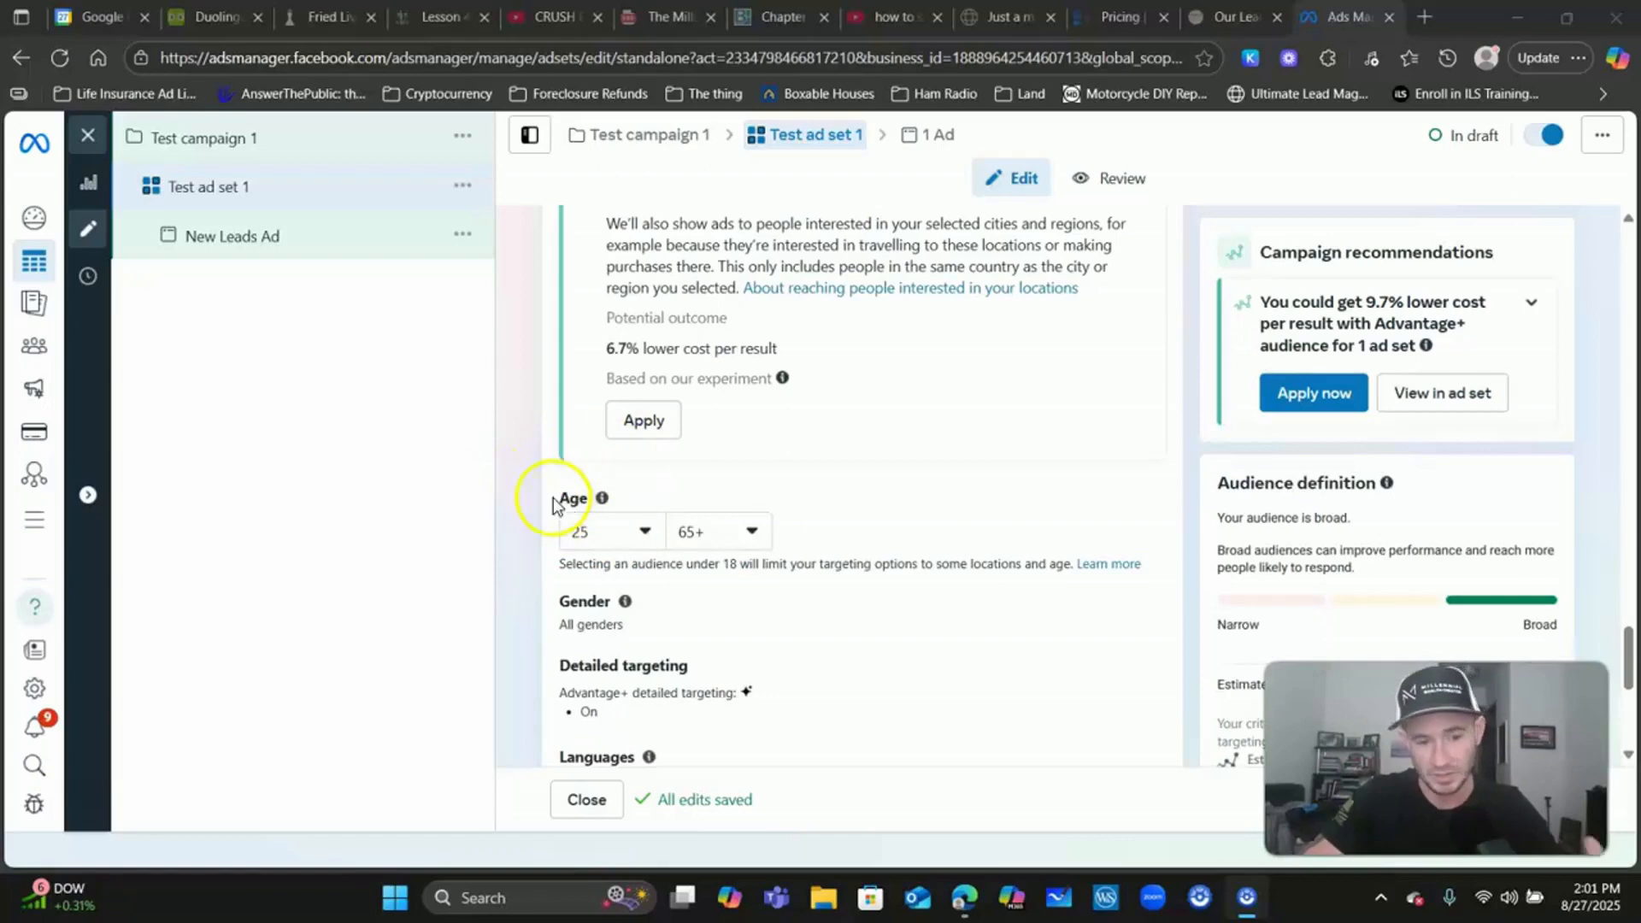
scroll(532, 461, down, 1)
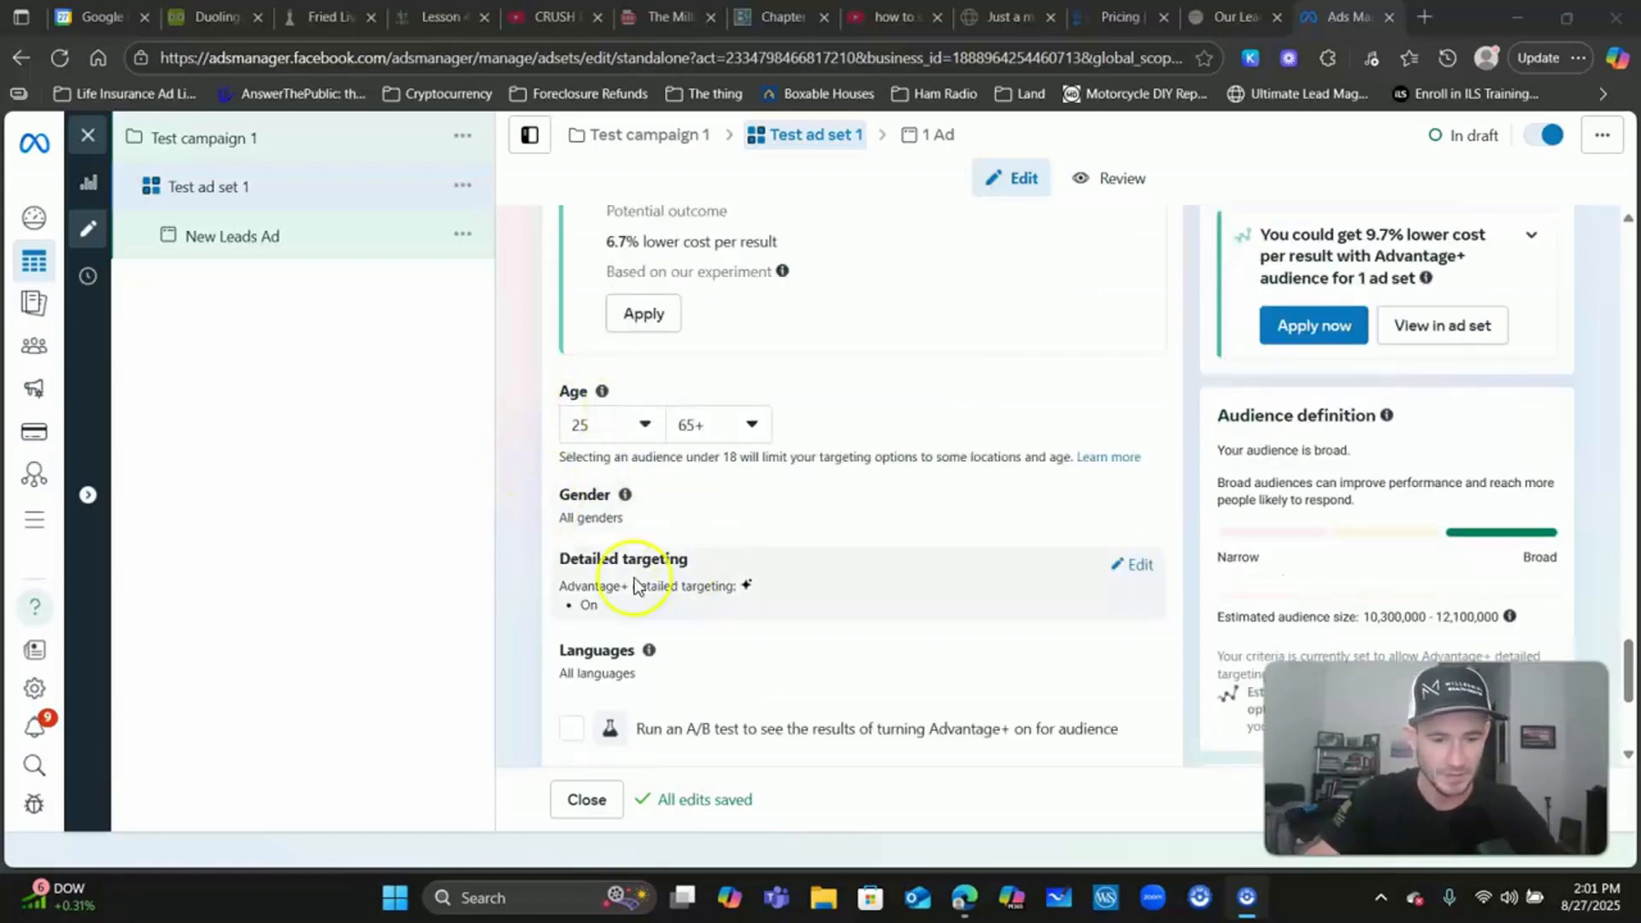
click(1133, 566)
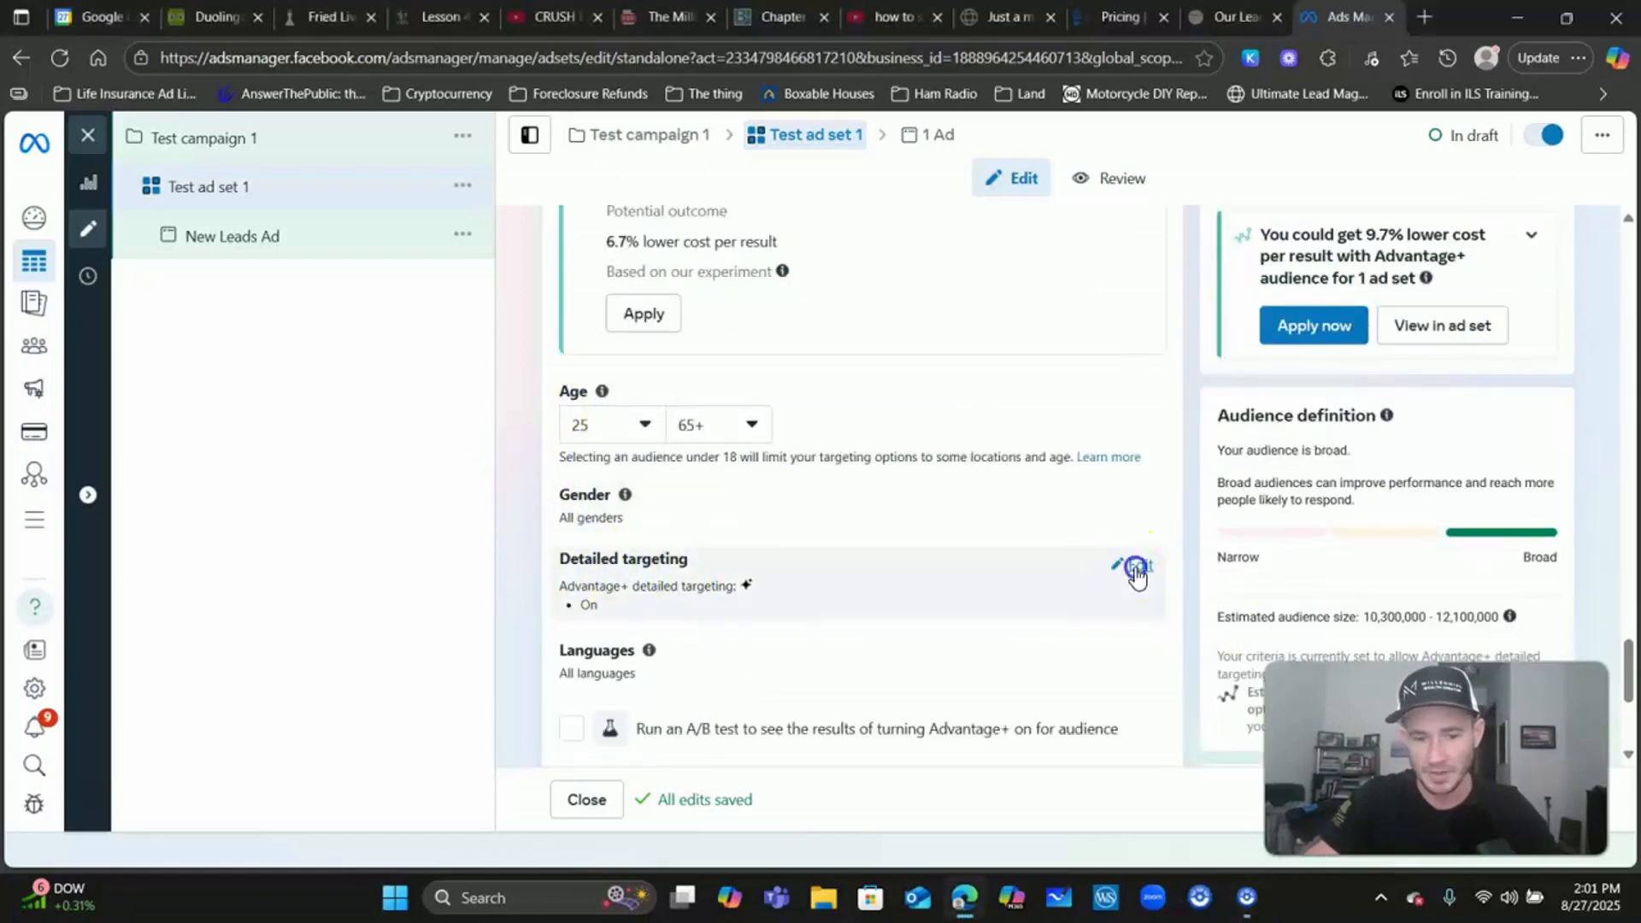
scroll(796, 538, down, 2)
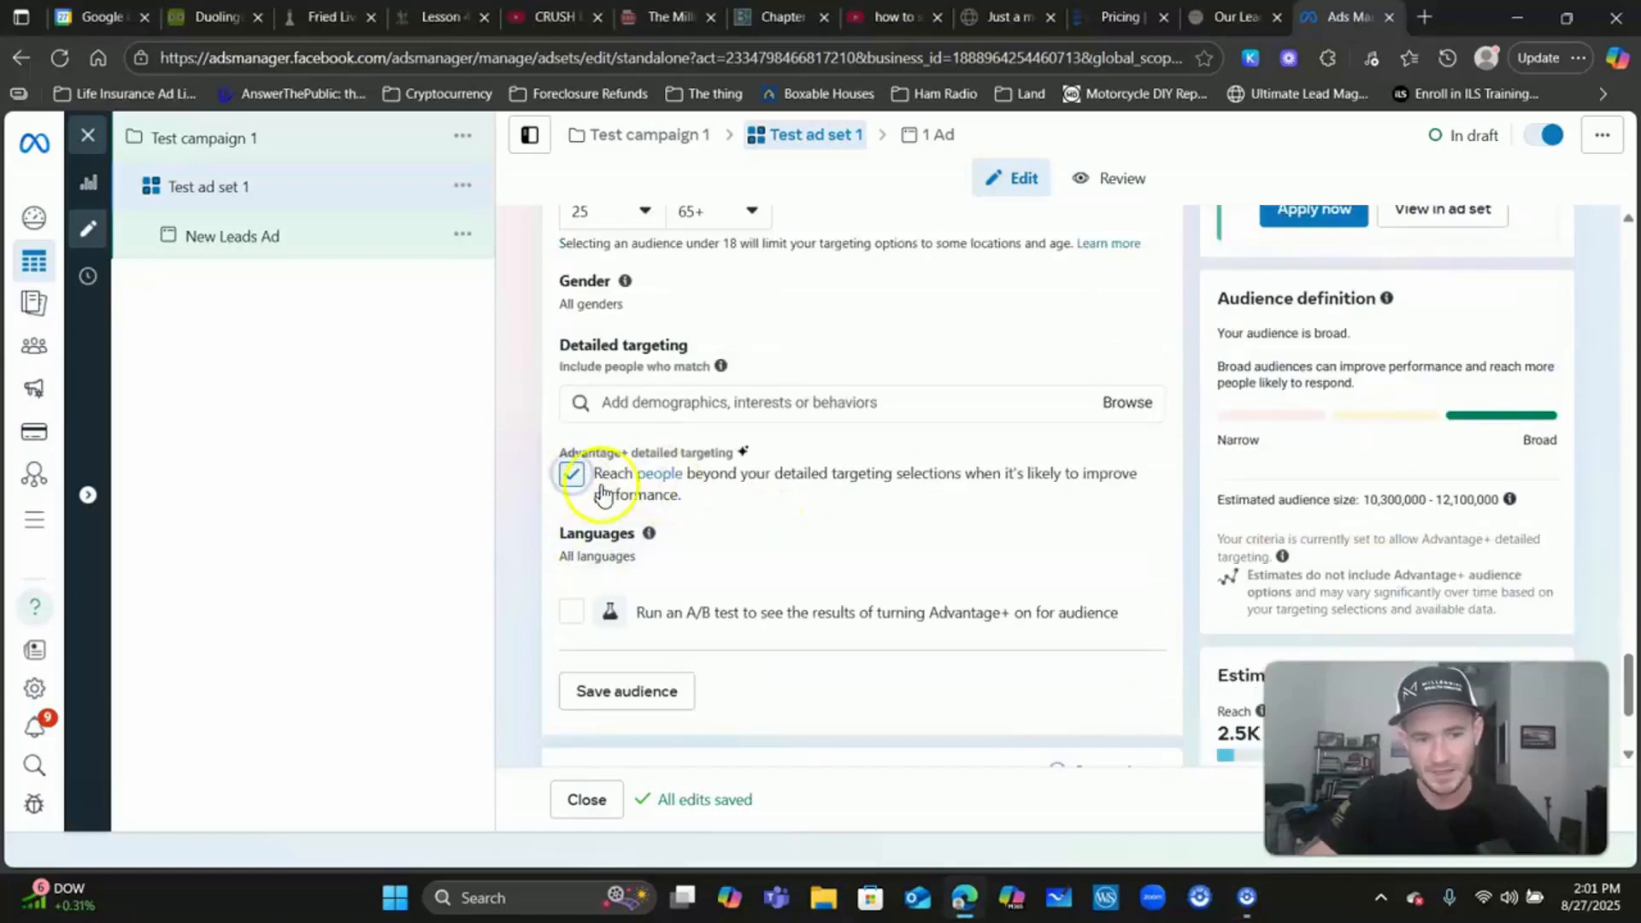
click(605, 483)
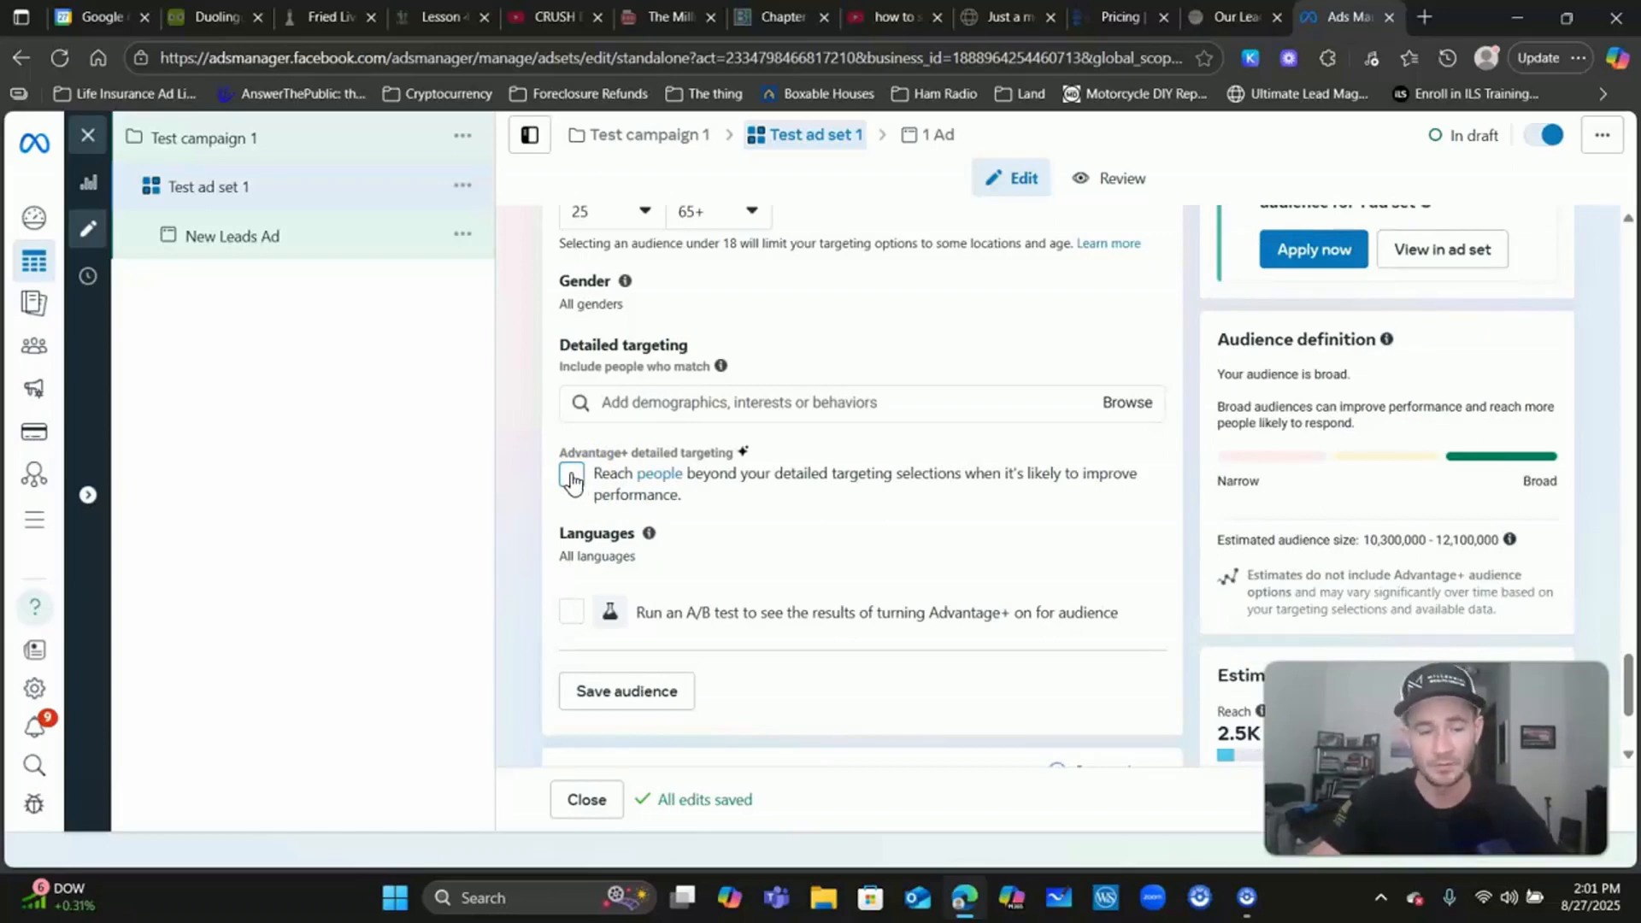
click(572, 481)
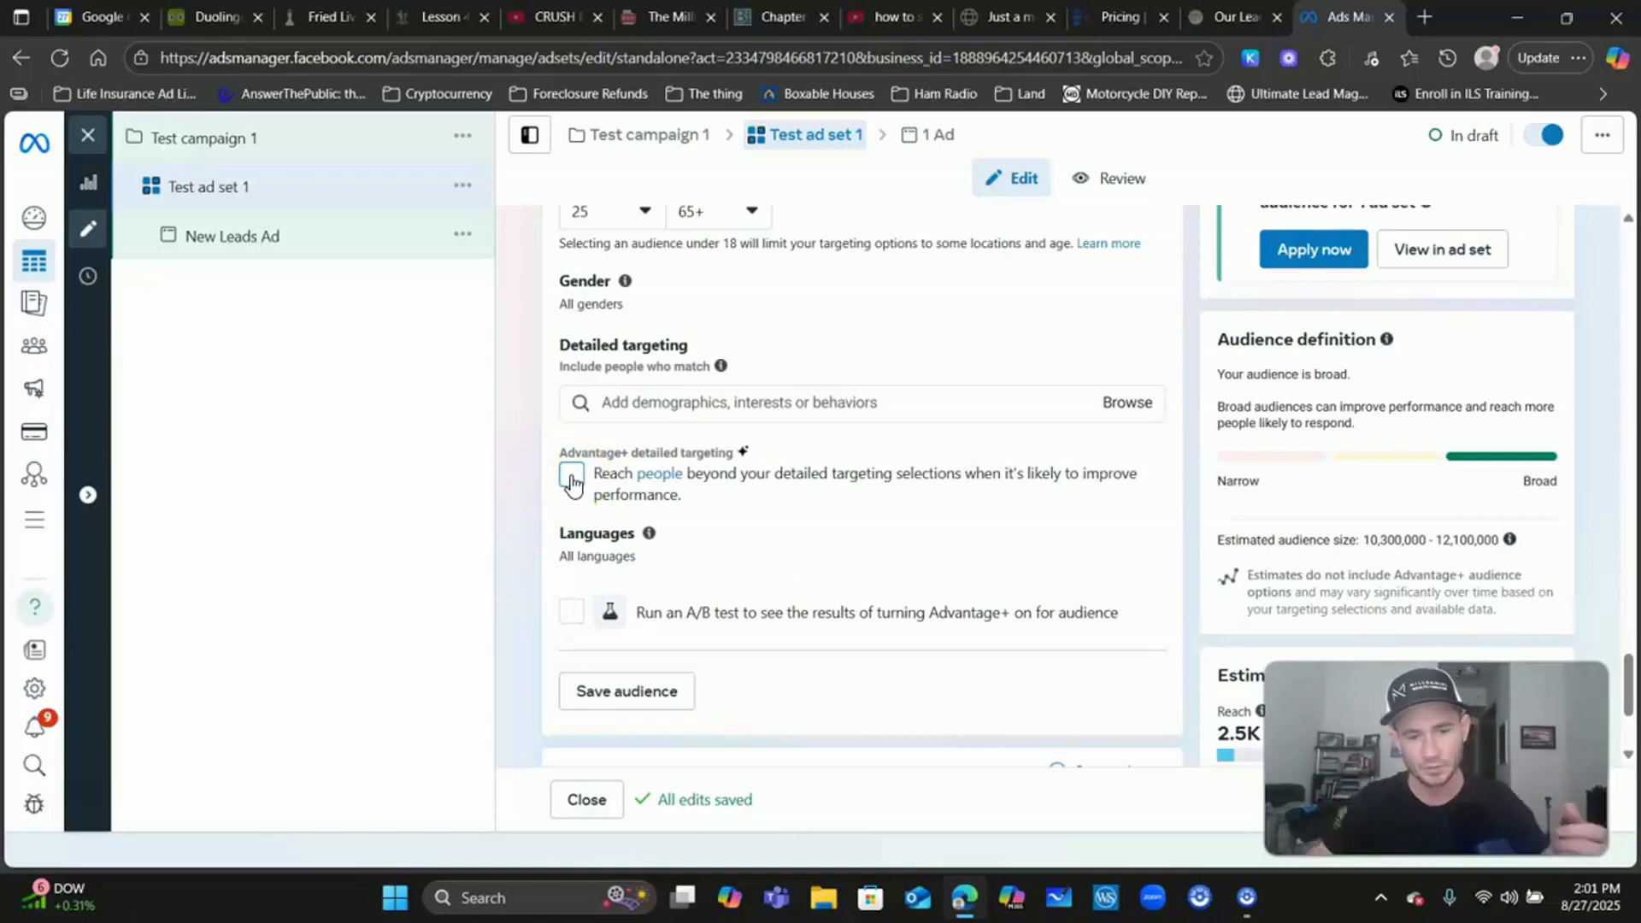
- Search detailed targeting for "business" and add the interest Business (business & finance)
click(760, 404)
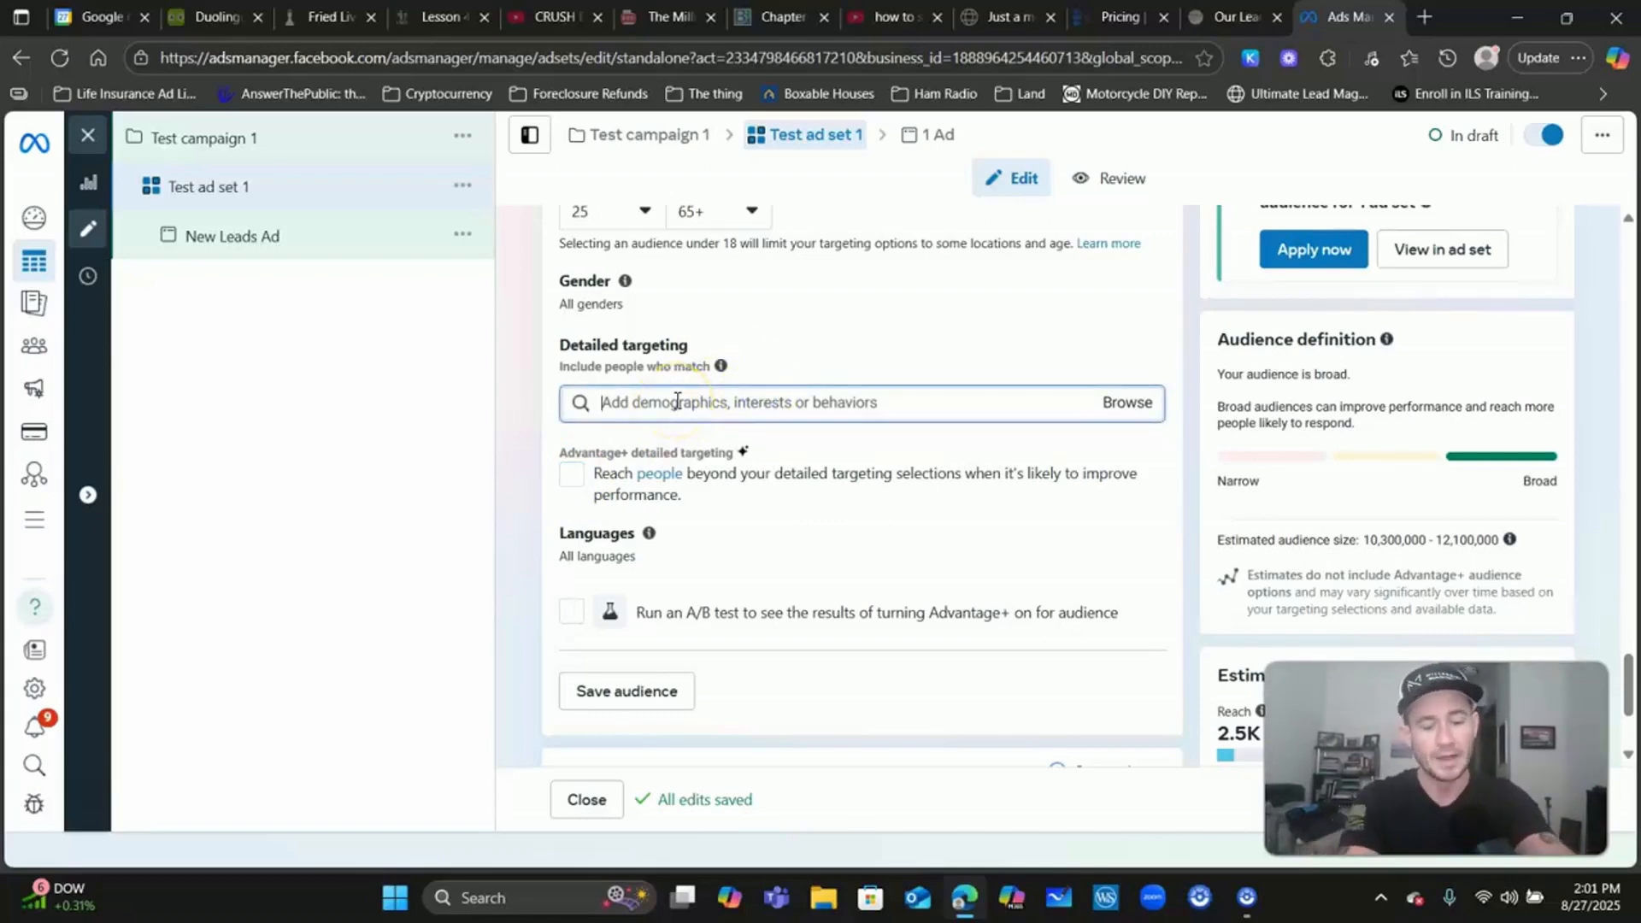
text(business)
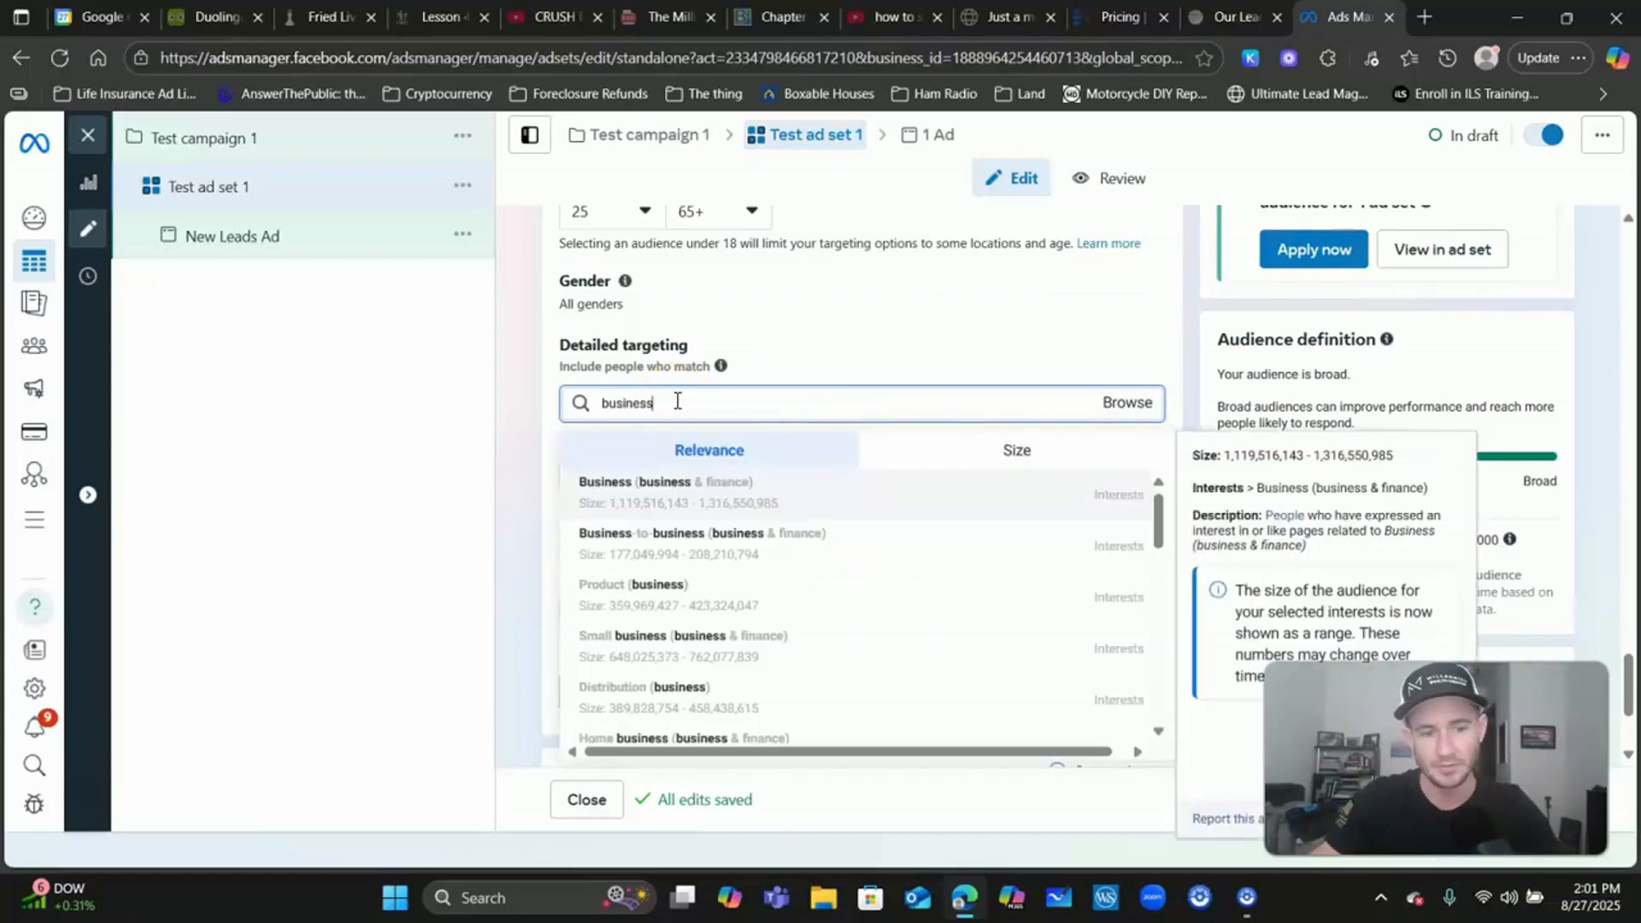
click(692, 402)
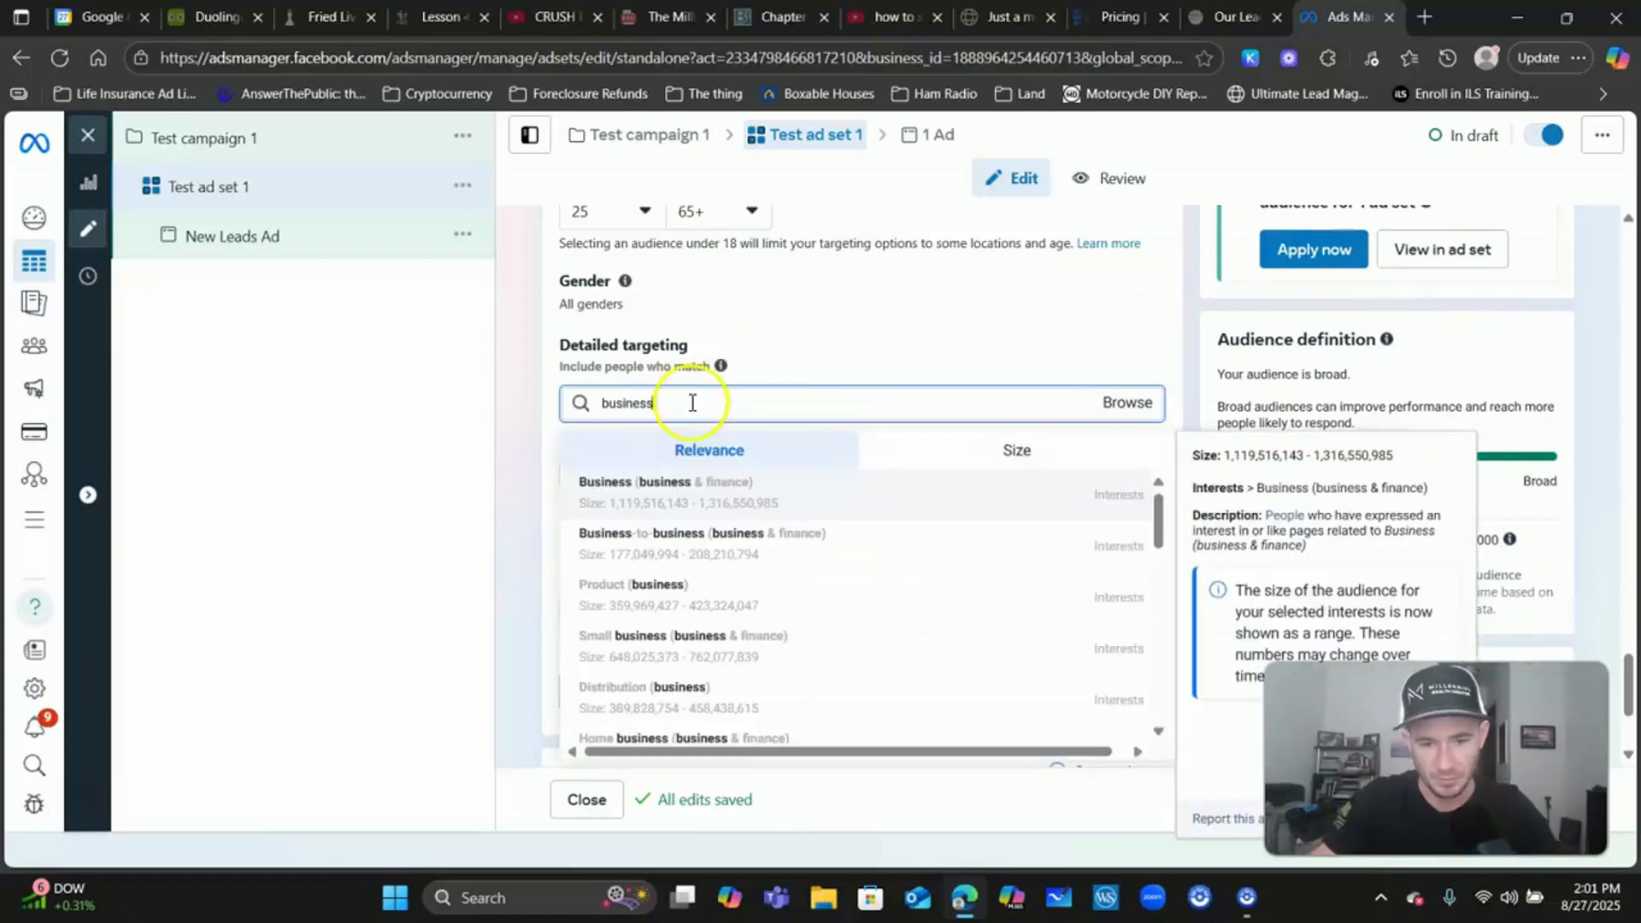
click(635, 496)
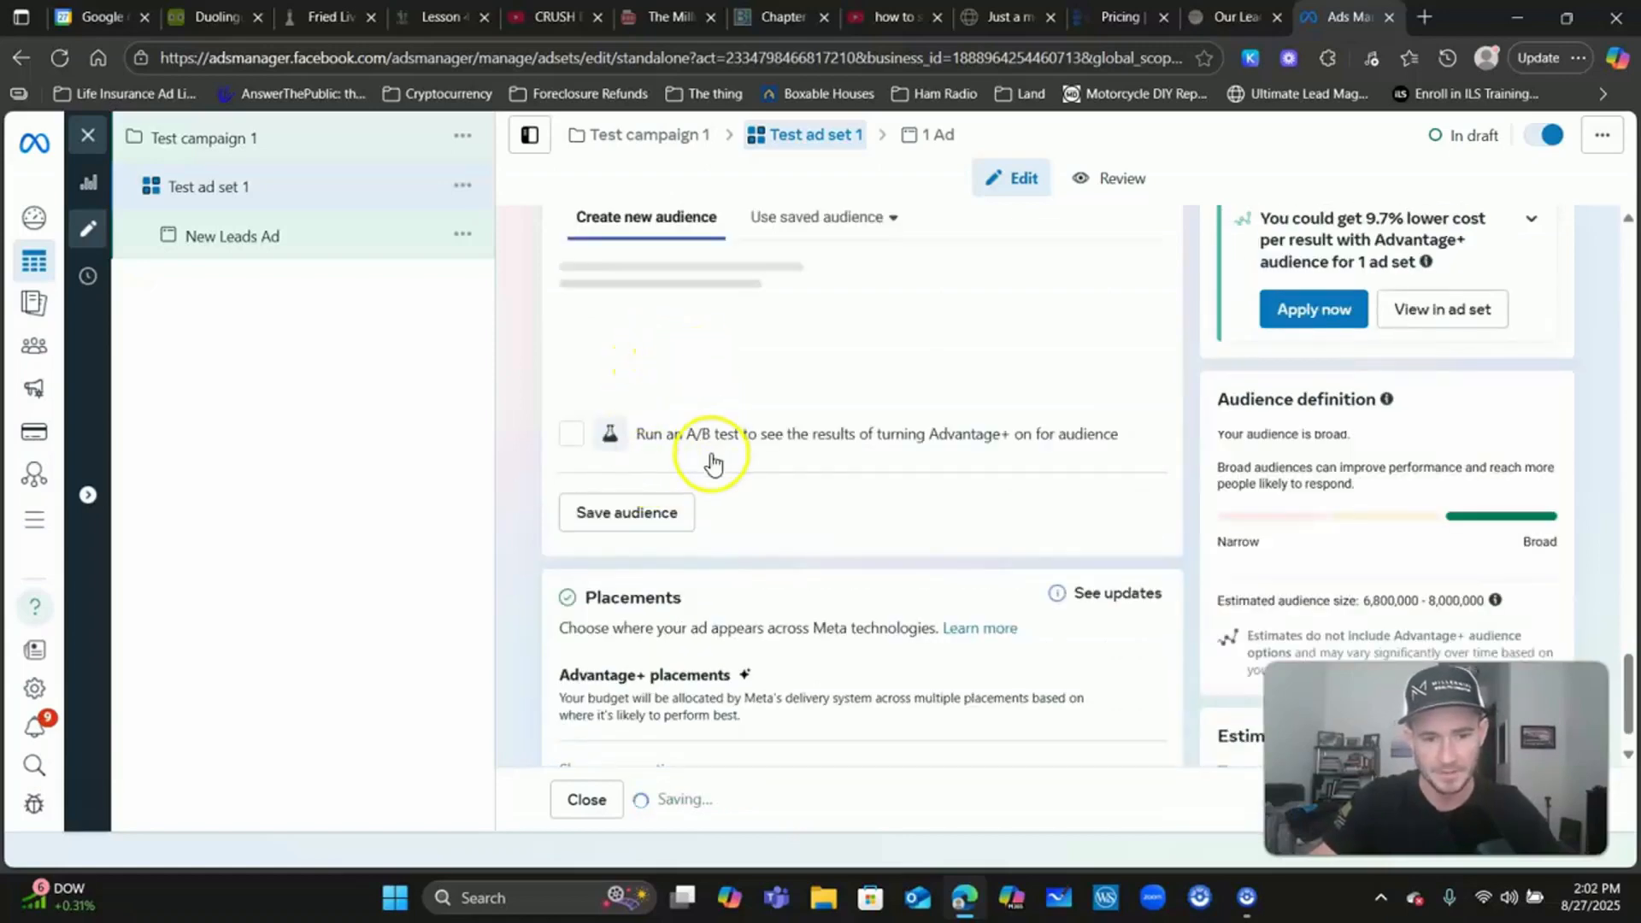
- Add the suggested interest Small and medium enterprises (business & finance) to the detailed targeting
scroll(729, 443, down, 2)
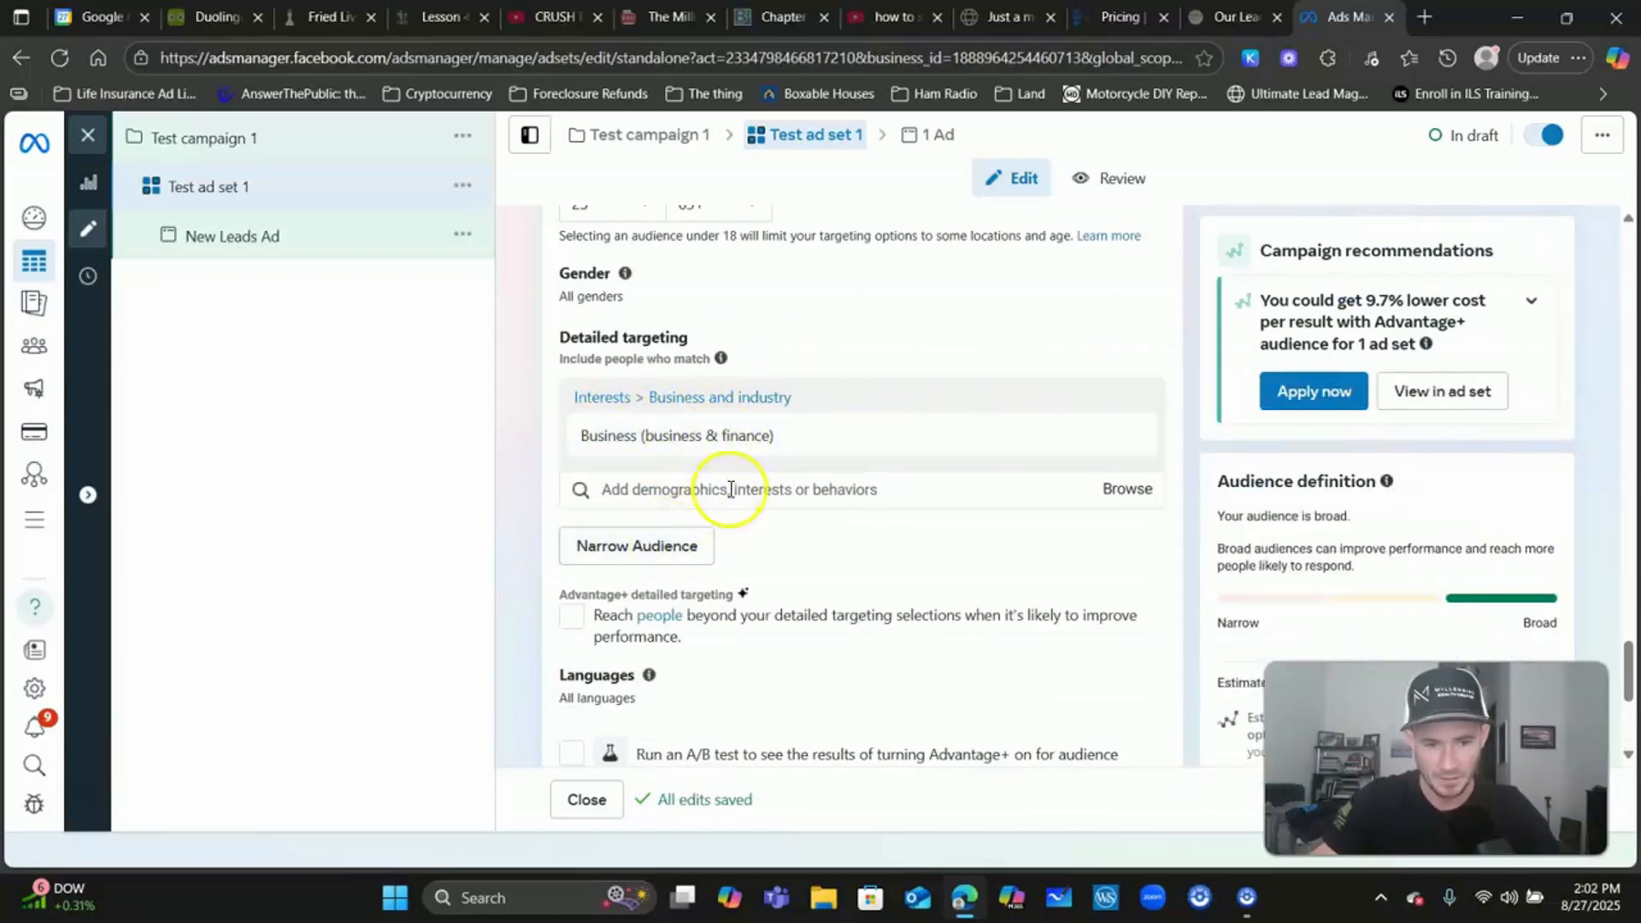
click(701, 487)
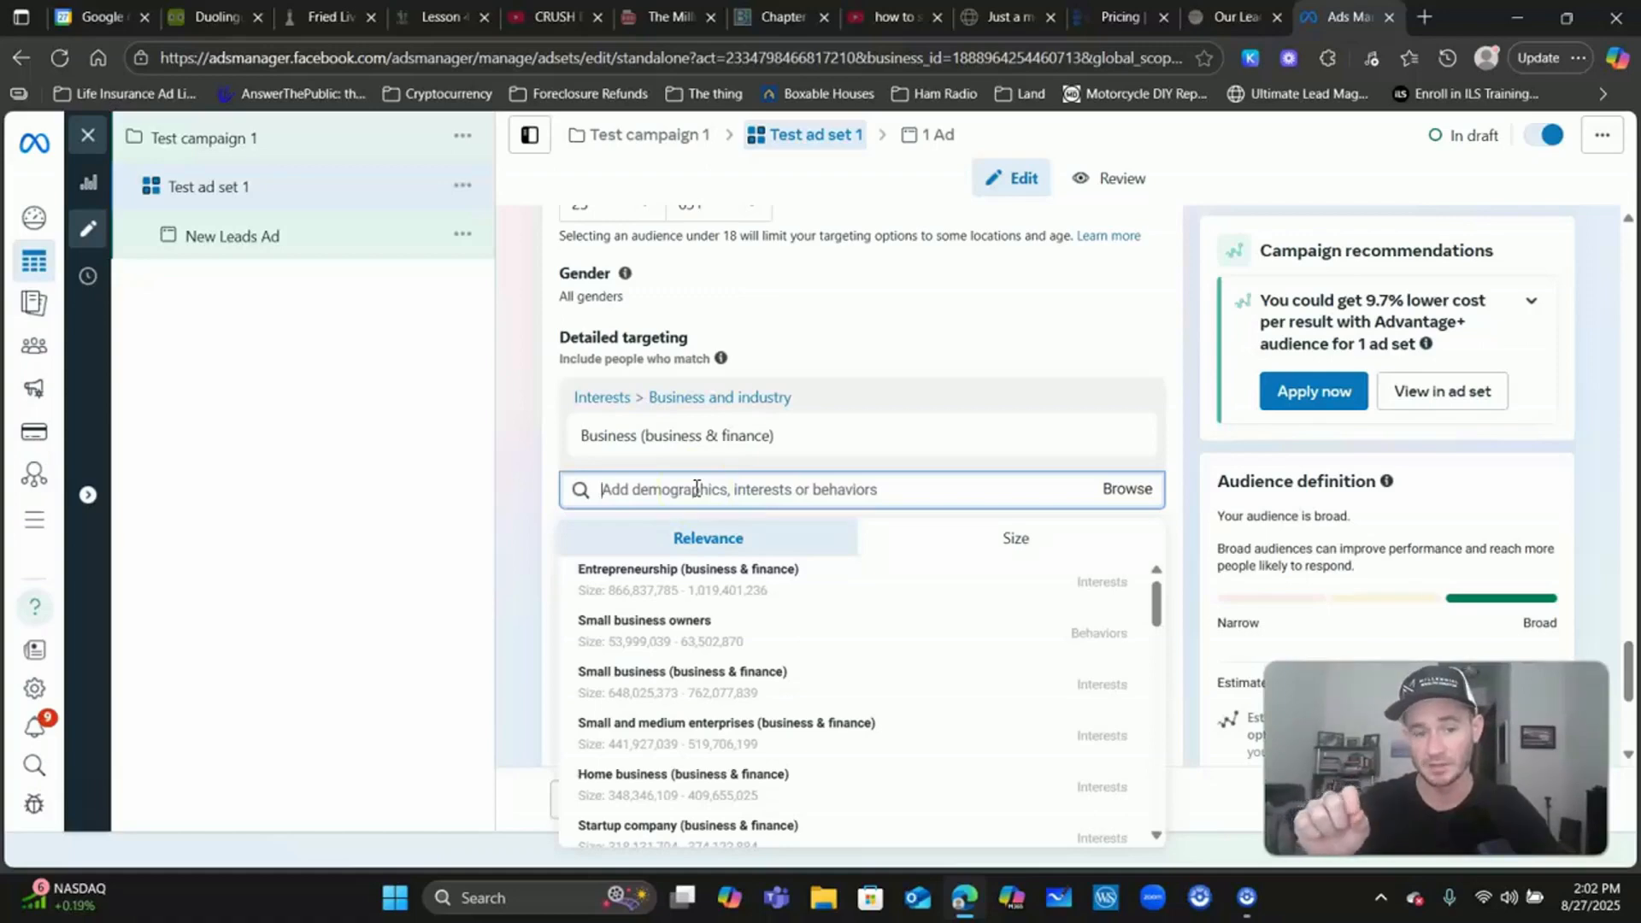
click(684, 485)
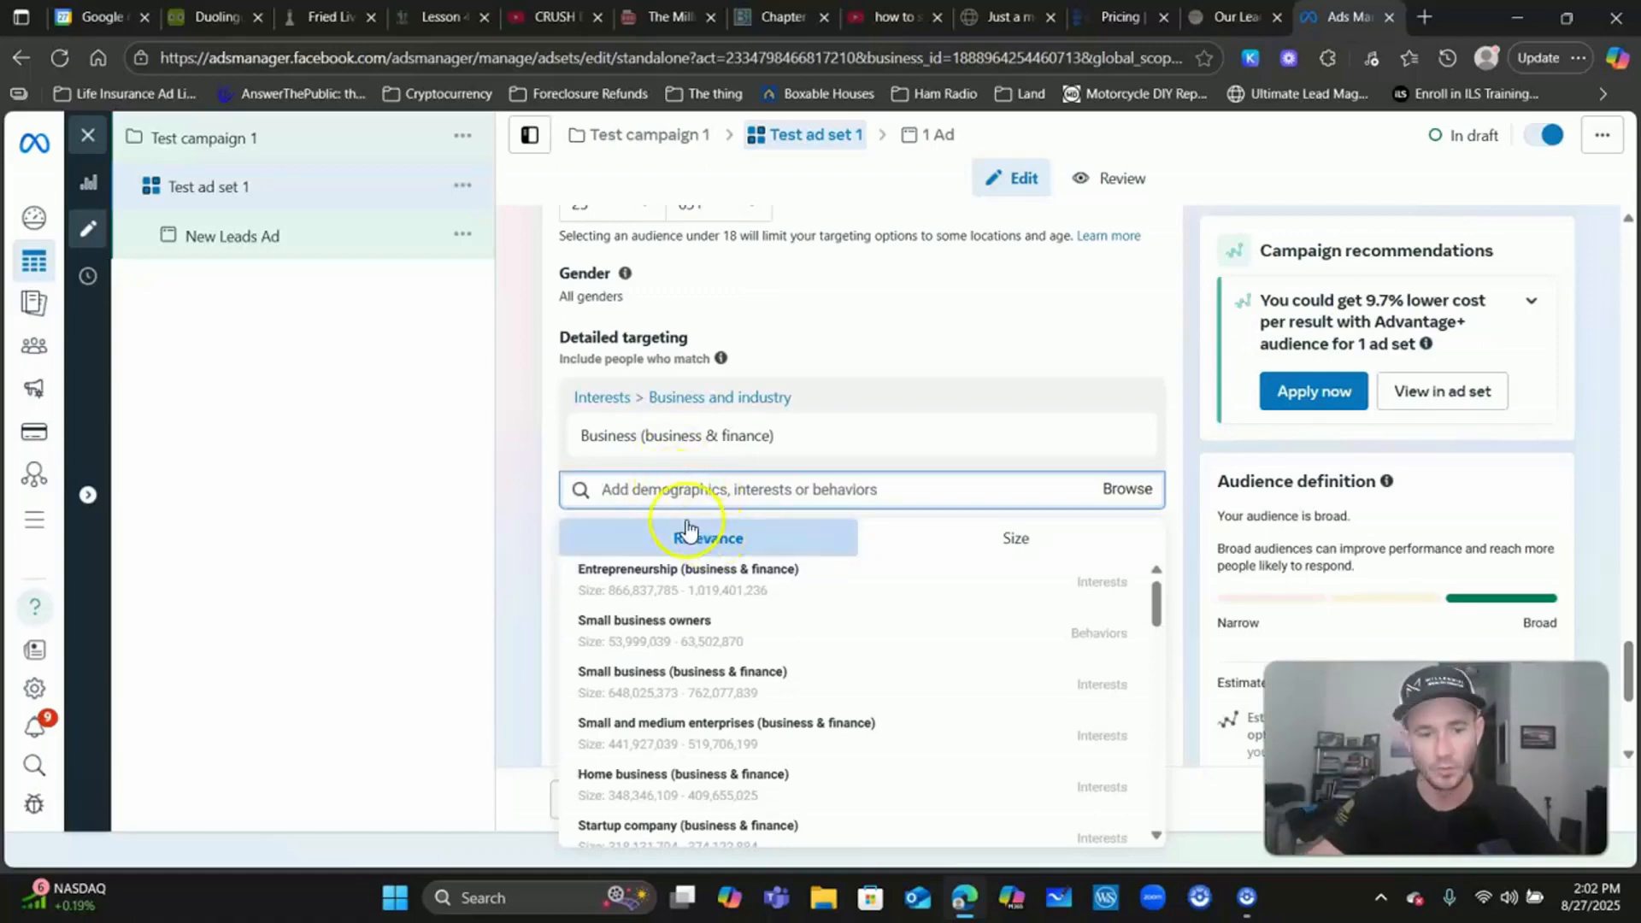
click(651, 735)
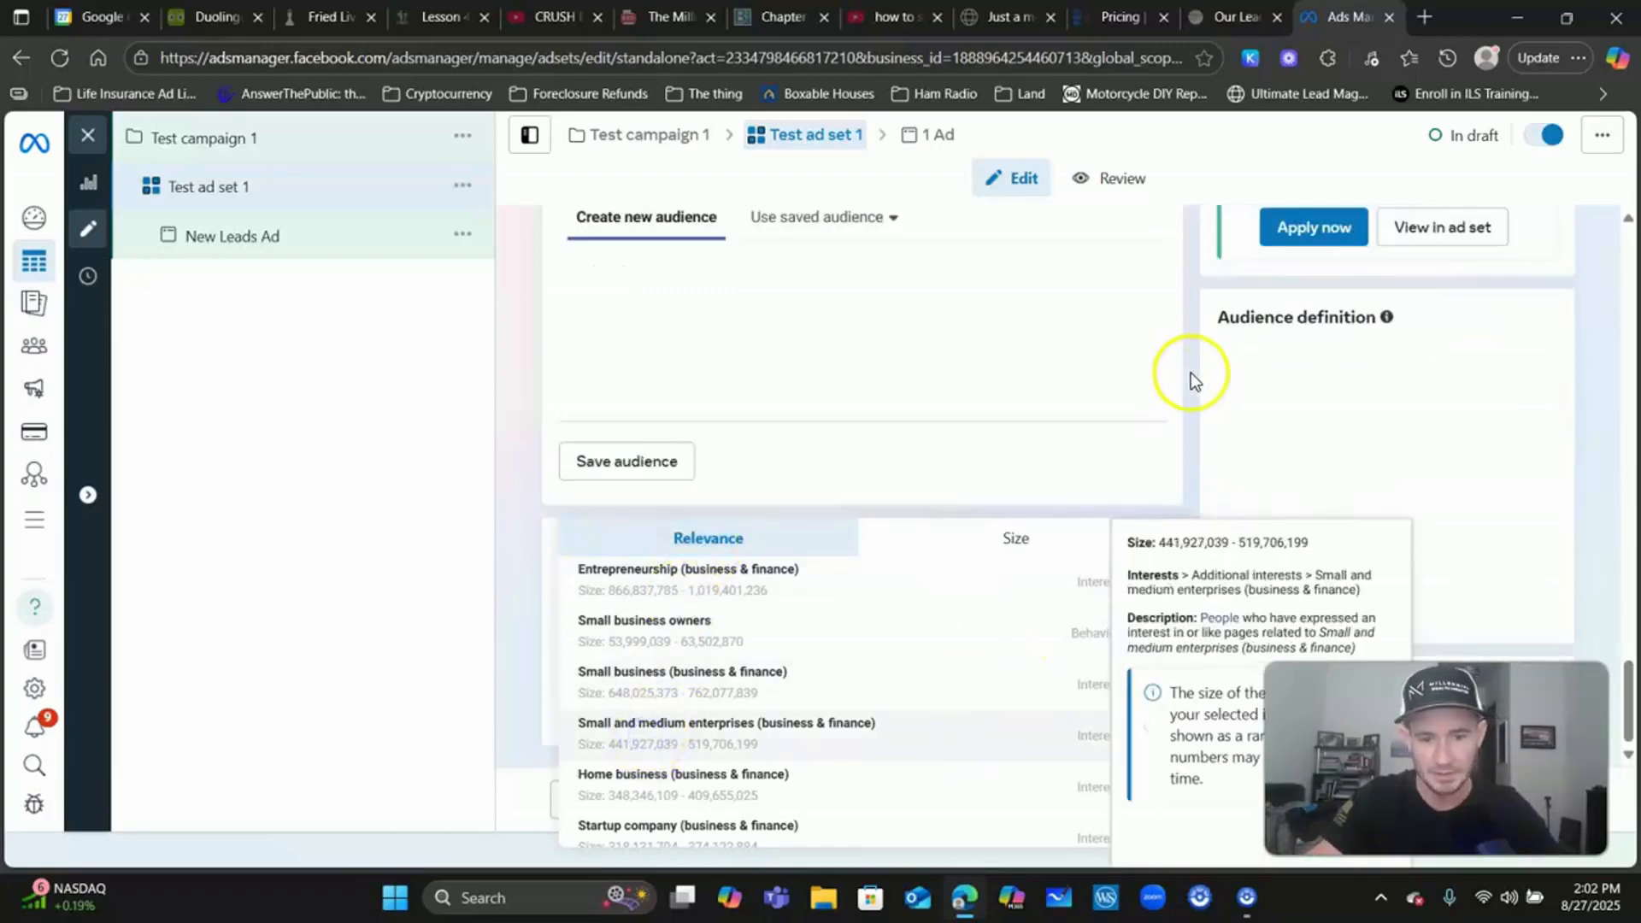
click(1191, 346)
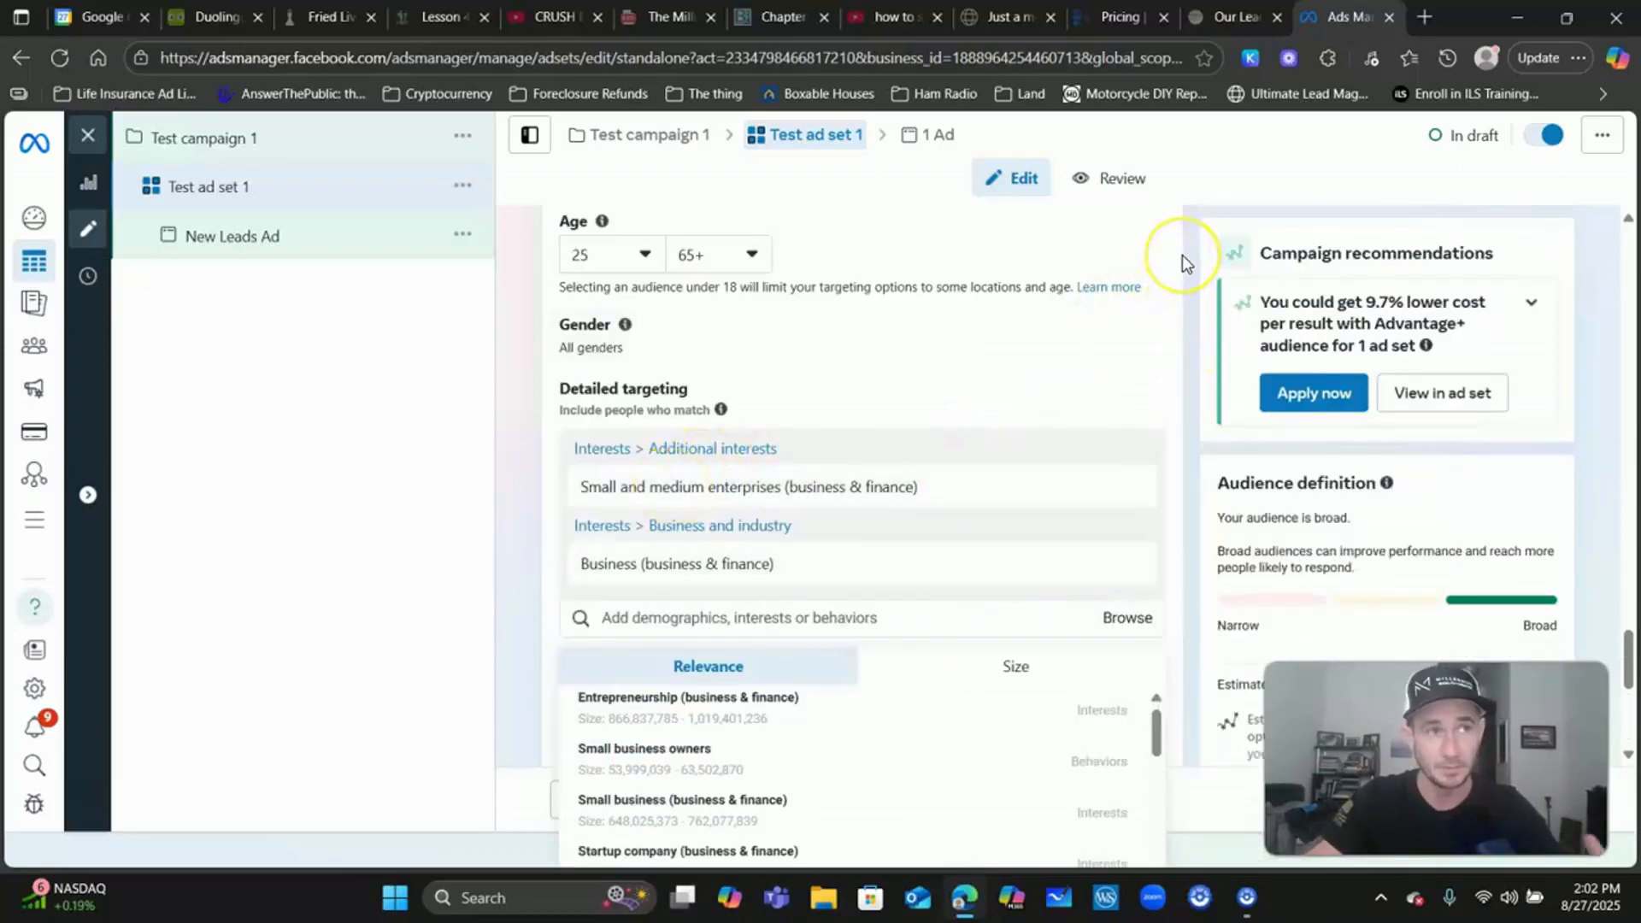
scroll(1181, 254, down, 2)
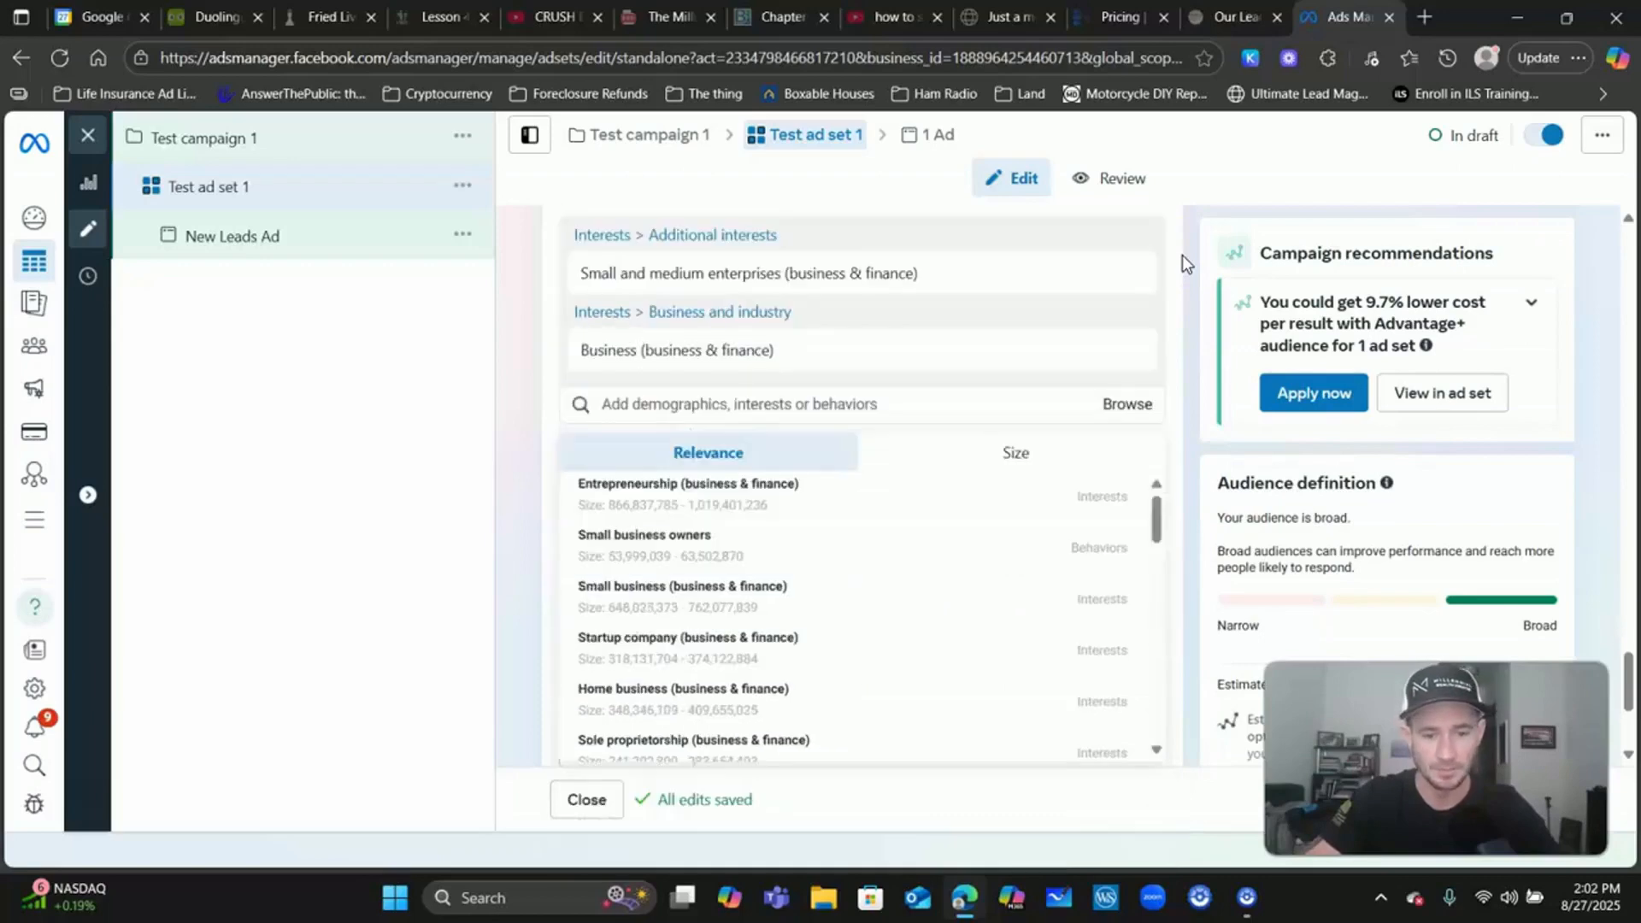
click(523, 403)
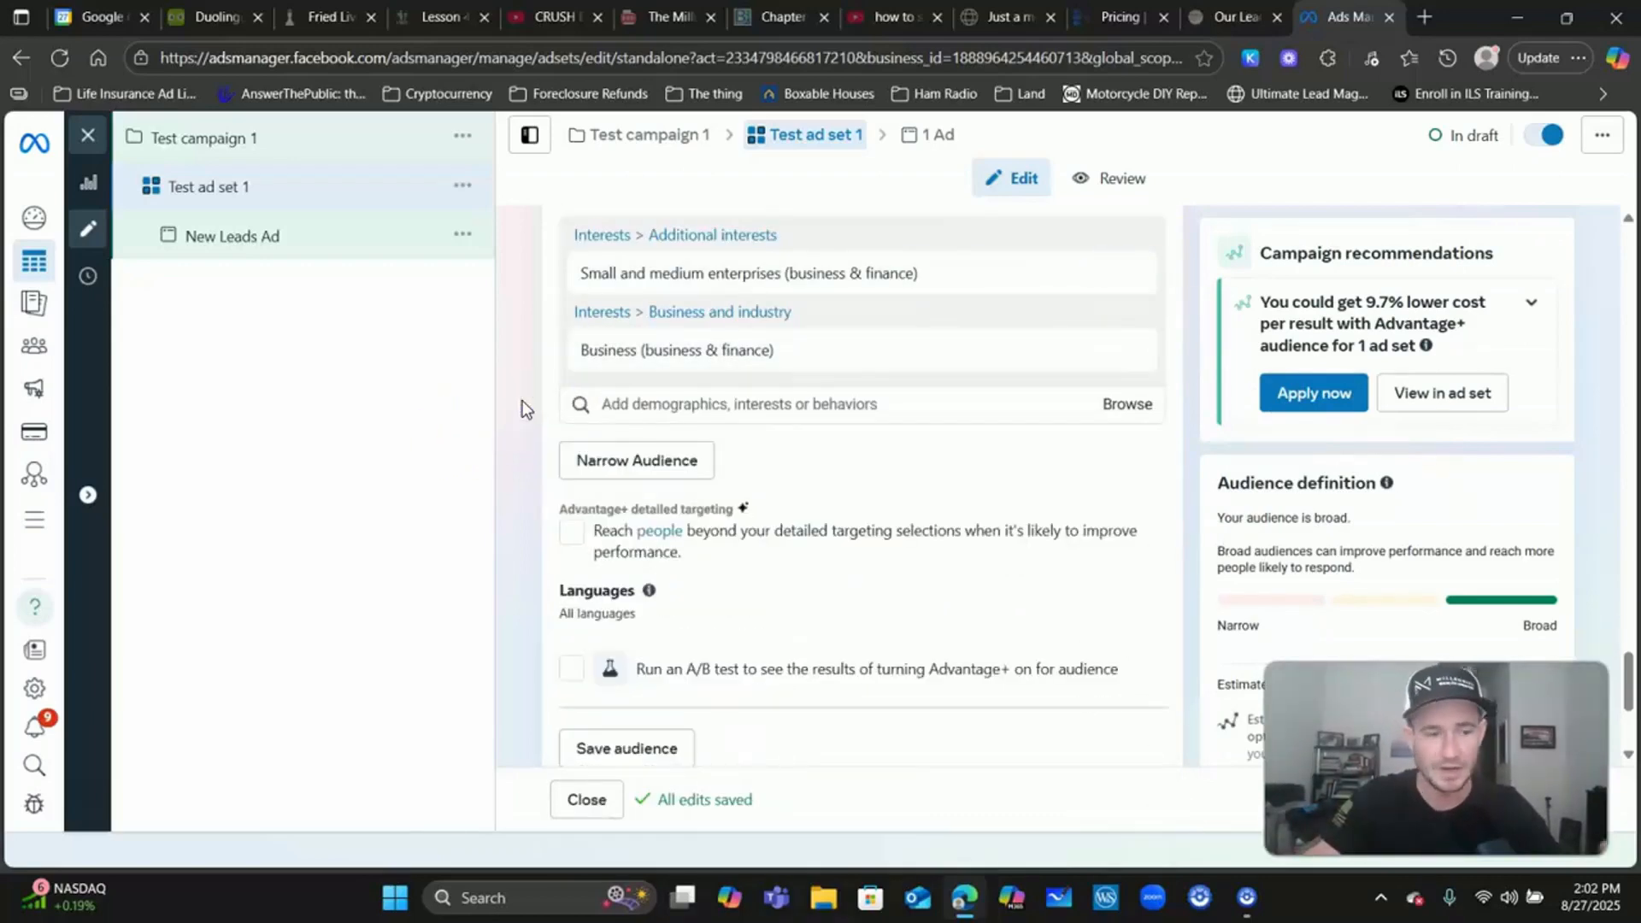
click(531, 394)
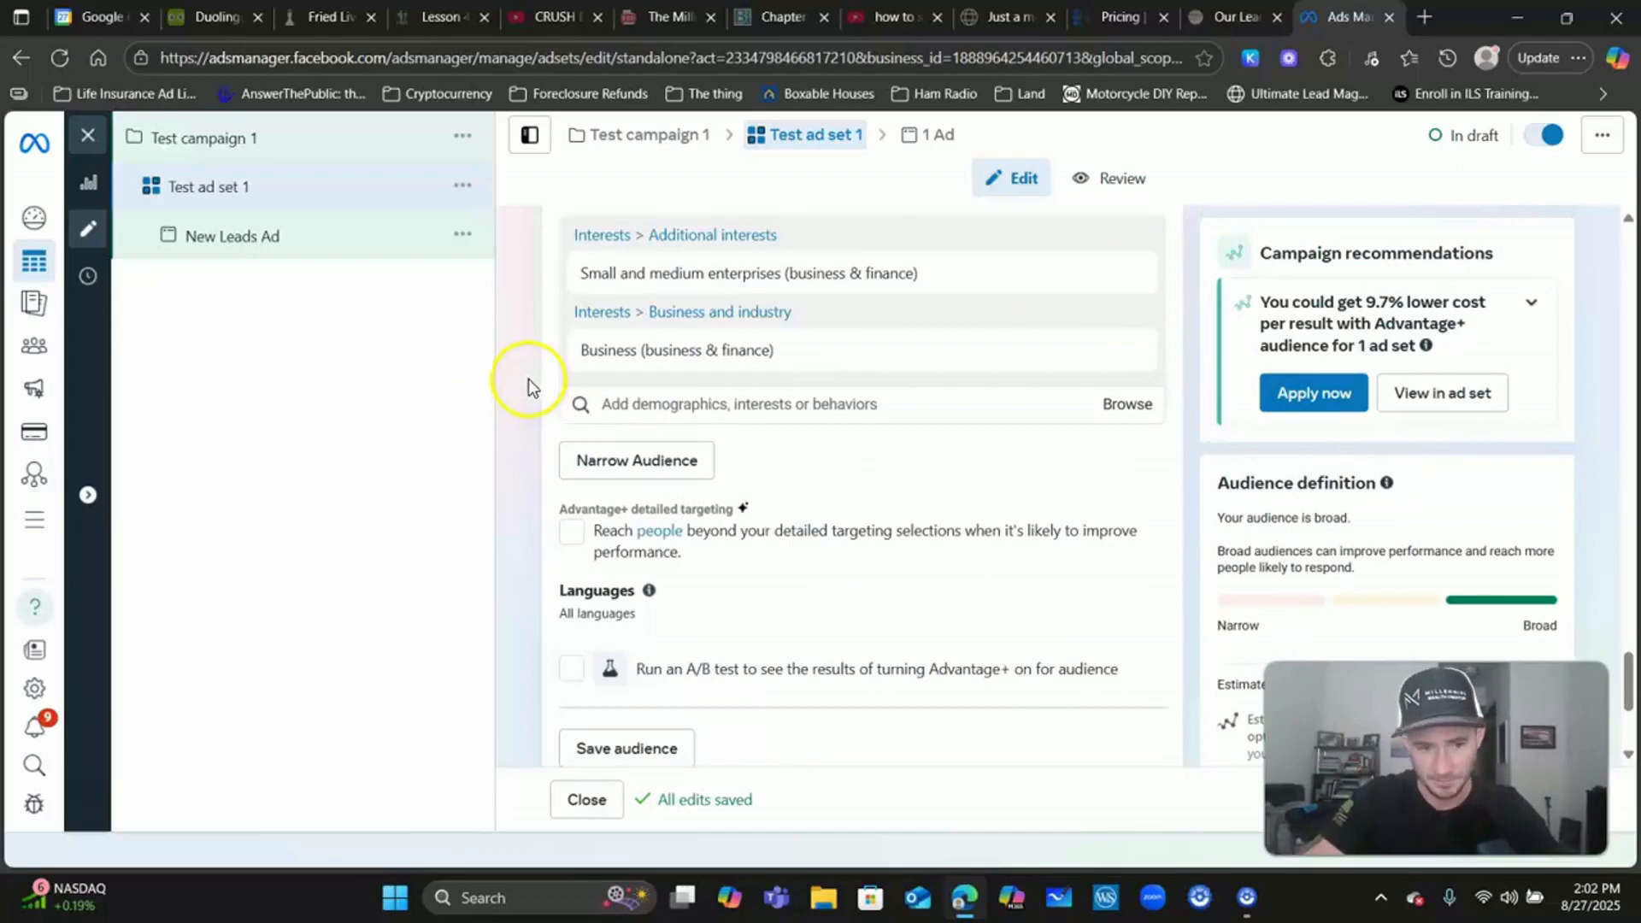
- Narrow the audience with a must-also-match condition for the interest Loan (credit & lending), found by searching "loan"
click(643, 469)
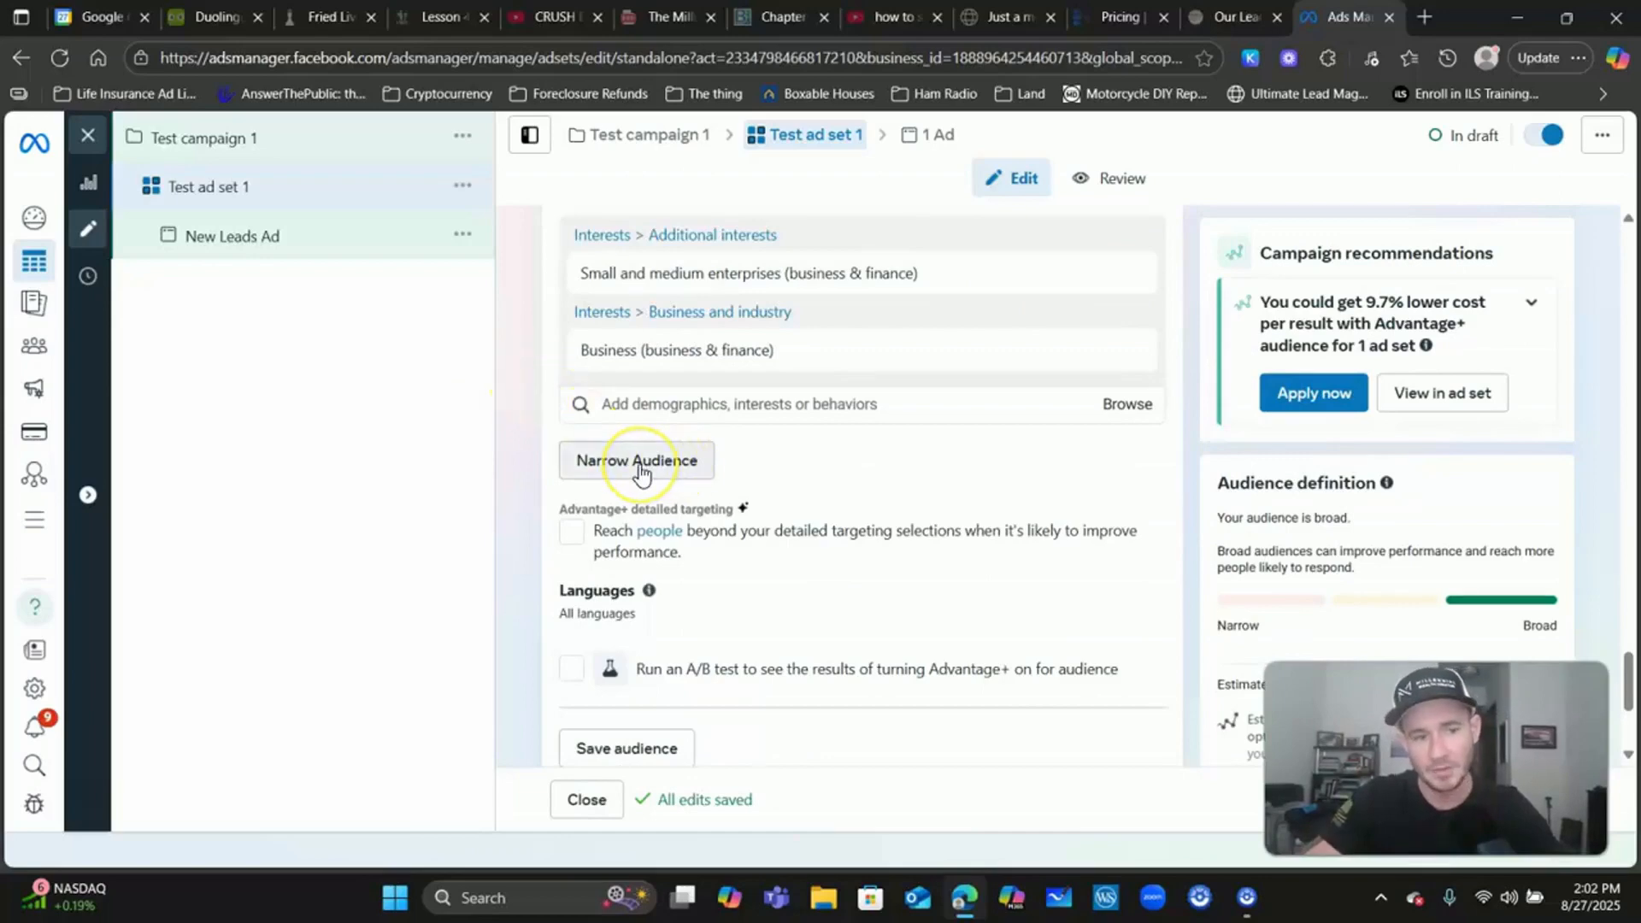
click(639, 465)
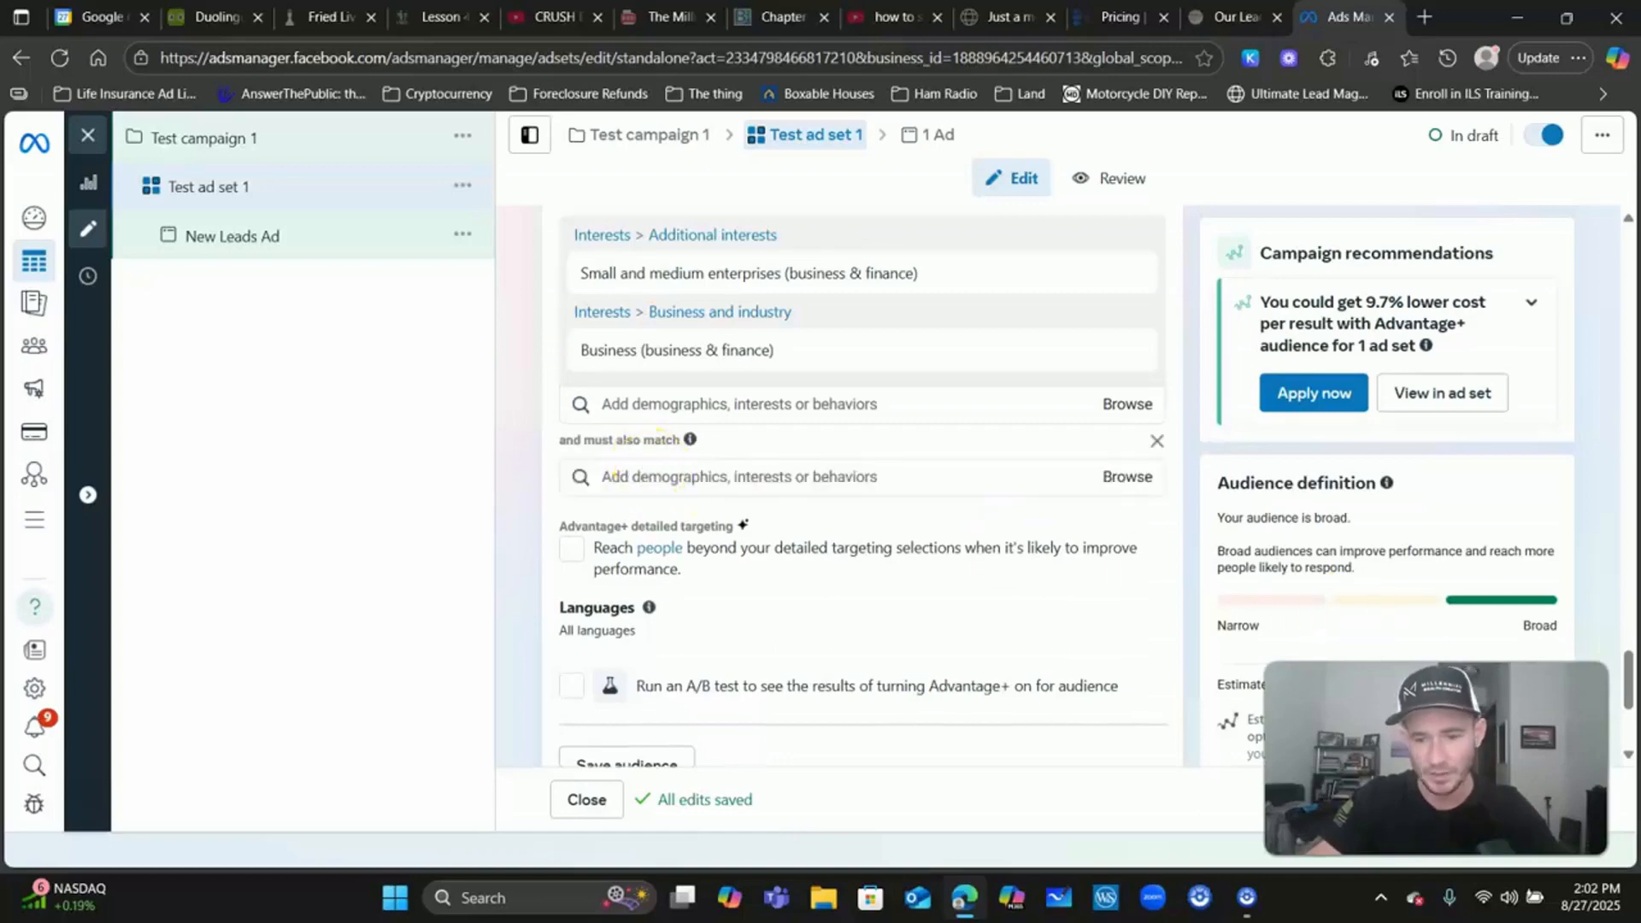
drag(1422, 757, 1046, 757)
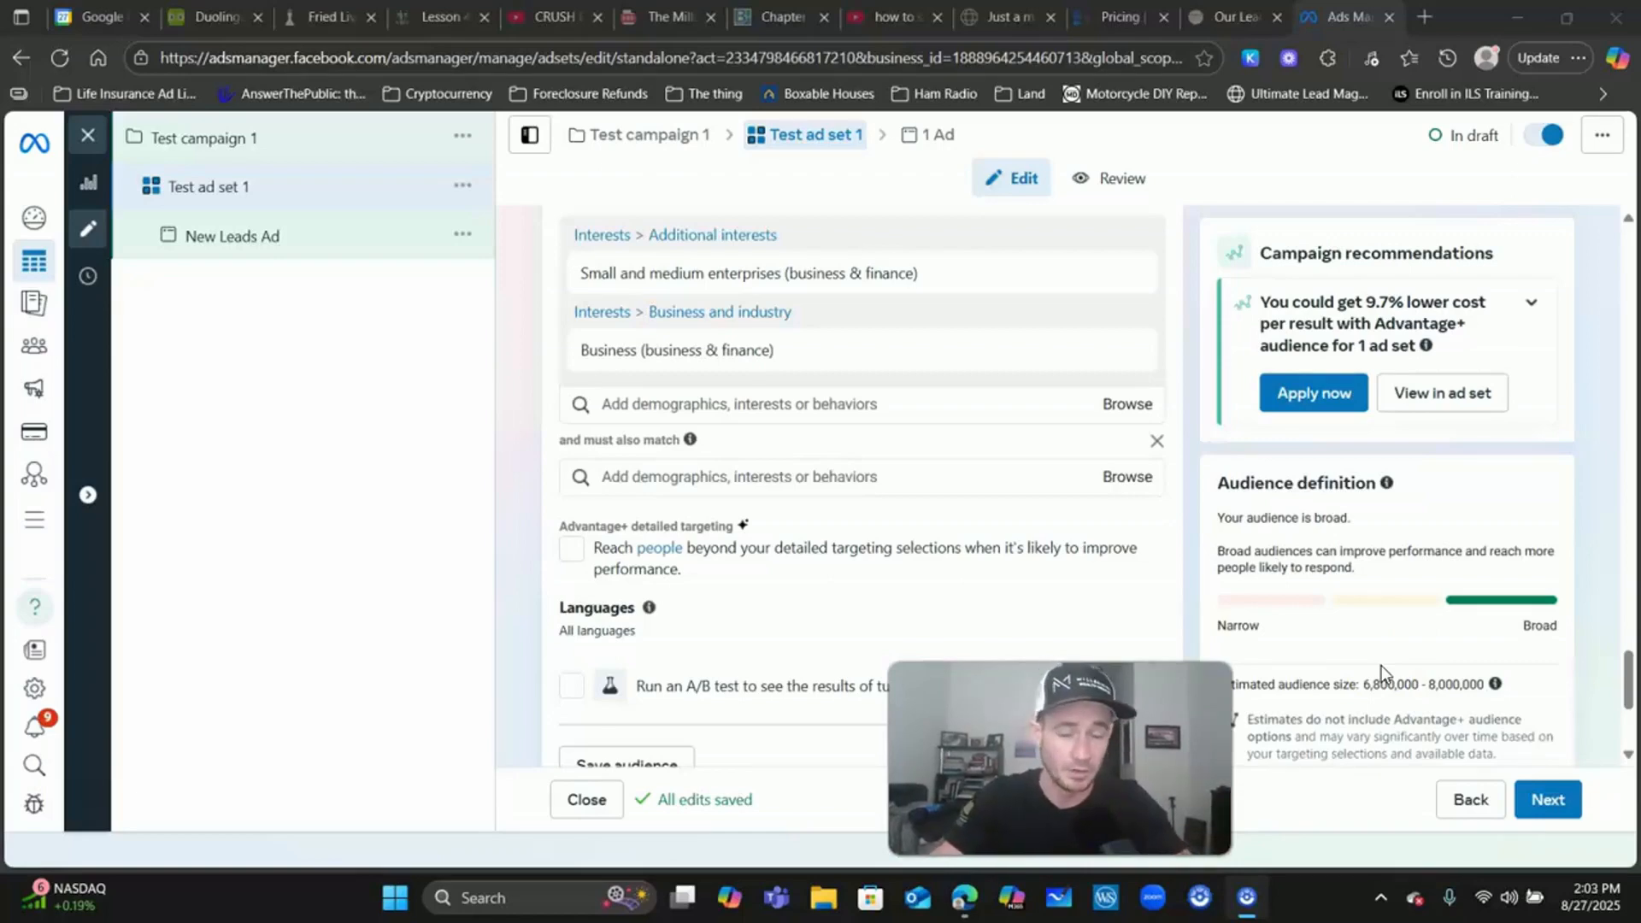
click(674, 472)
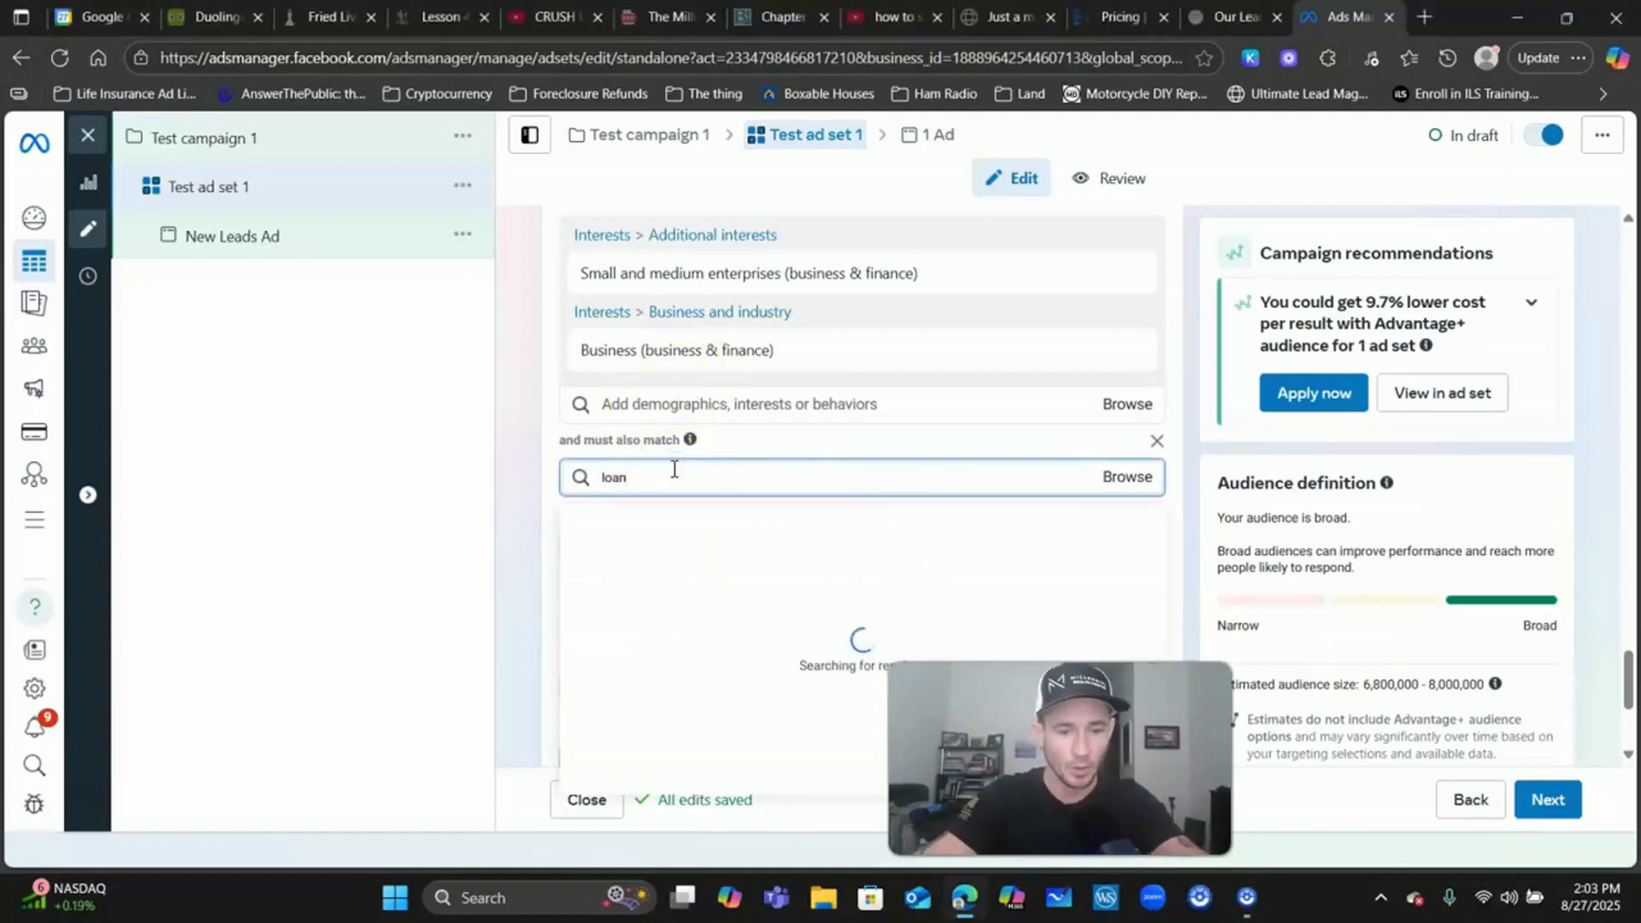
click(622, 560)
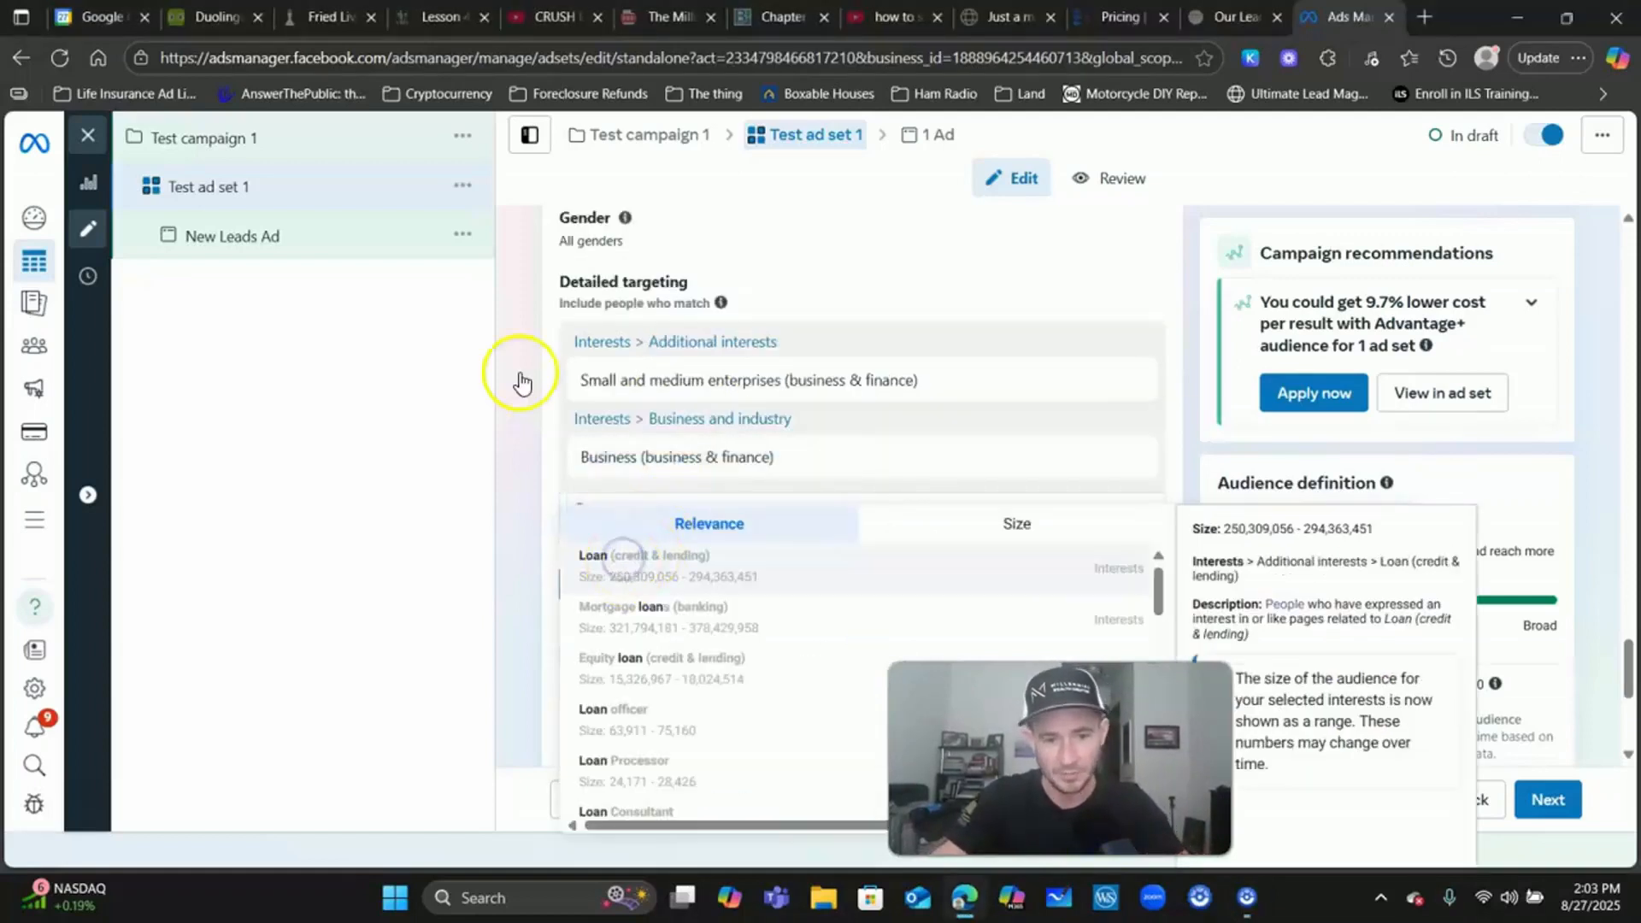
click(521, 377)
click(515, 417)
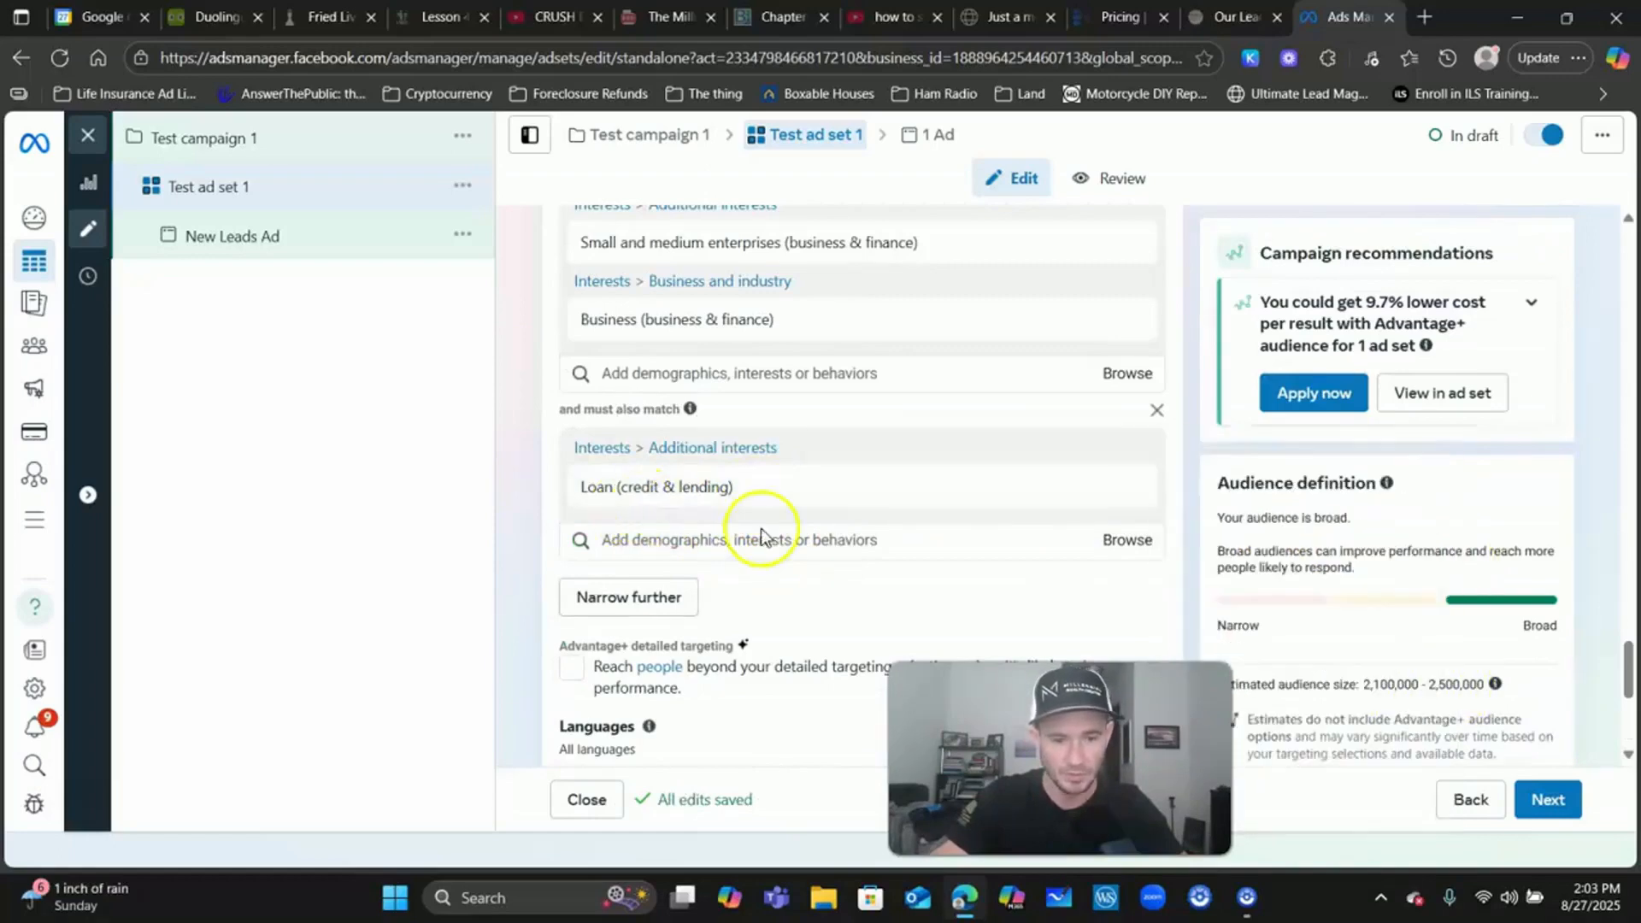
- Add the suggested interest Credit cards (credit & lending) to the must-also-match condition
click(803, 541)
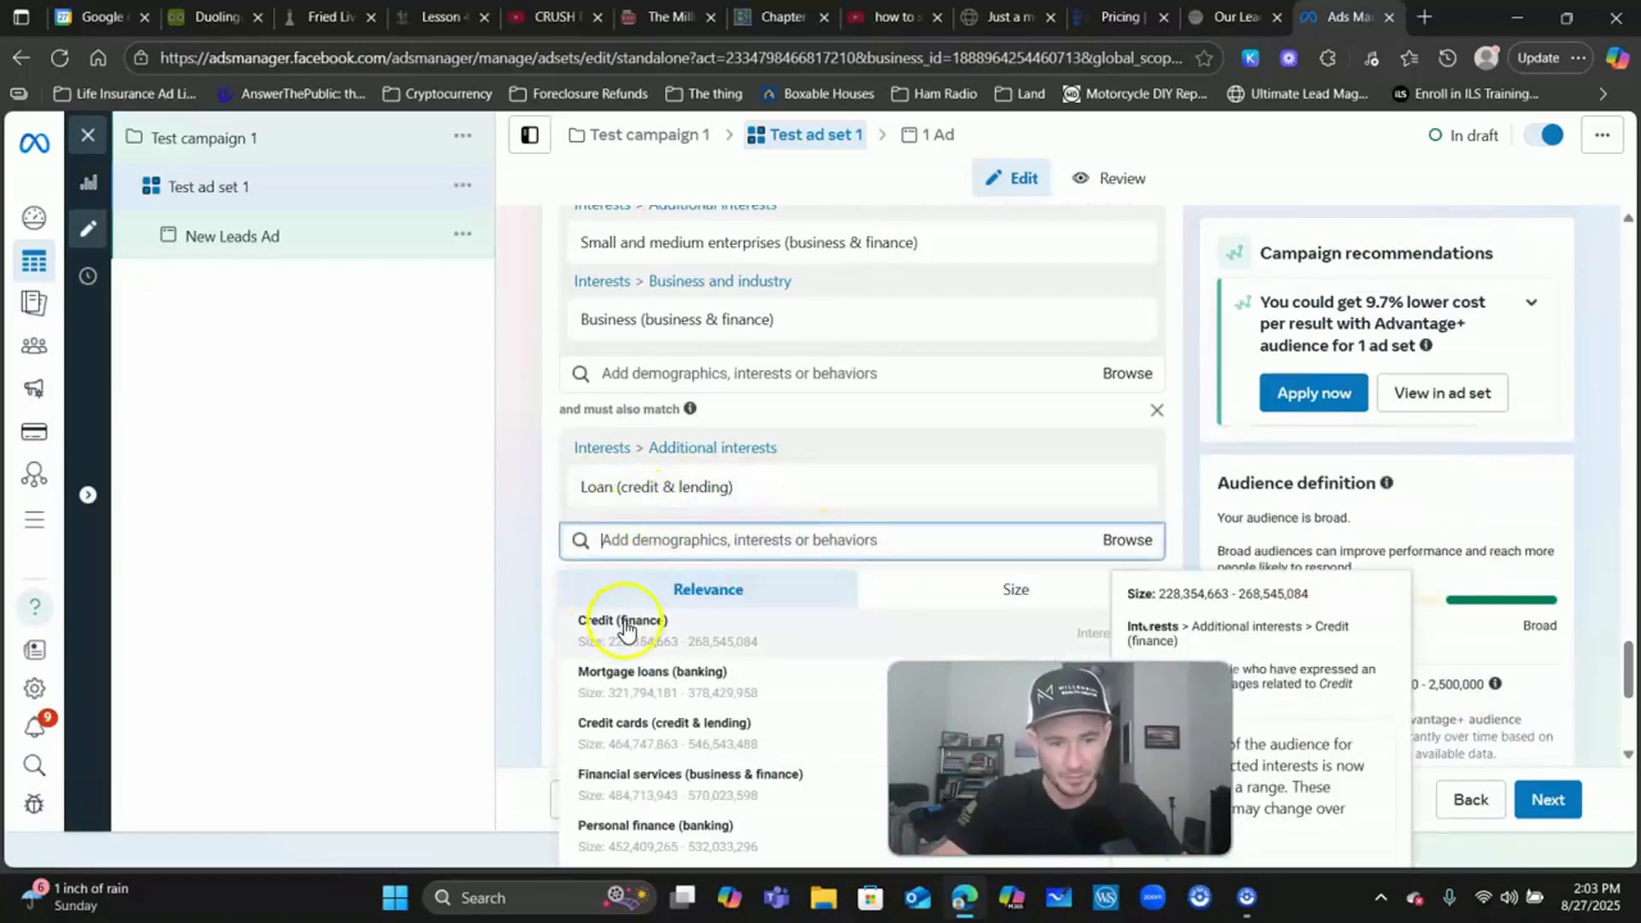
click(632, 726)
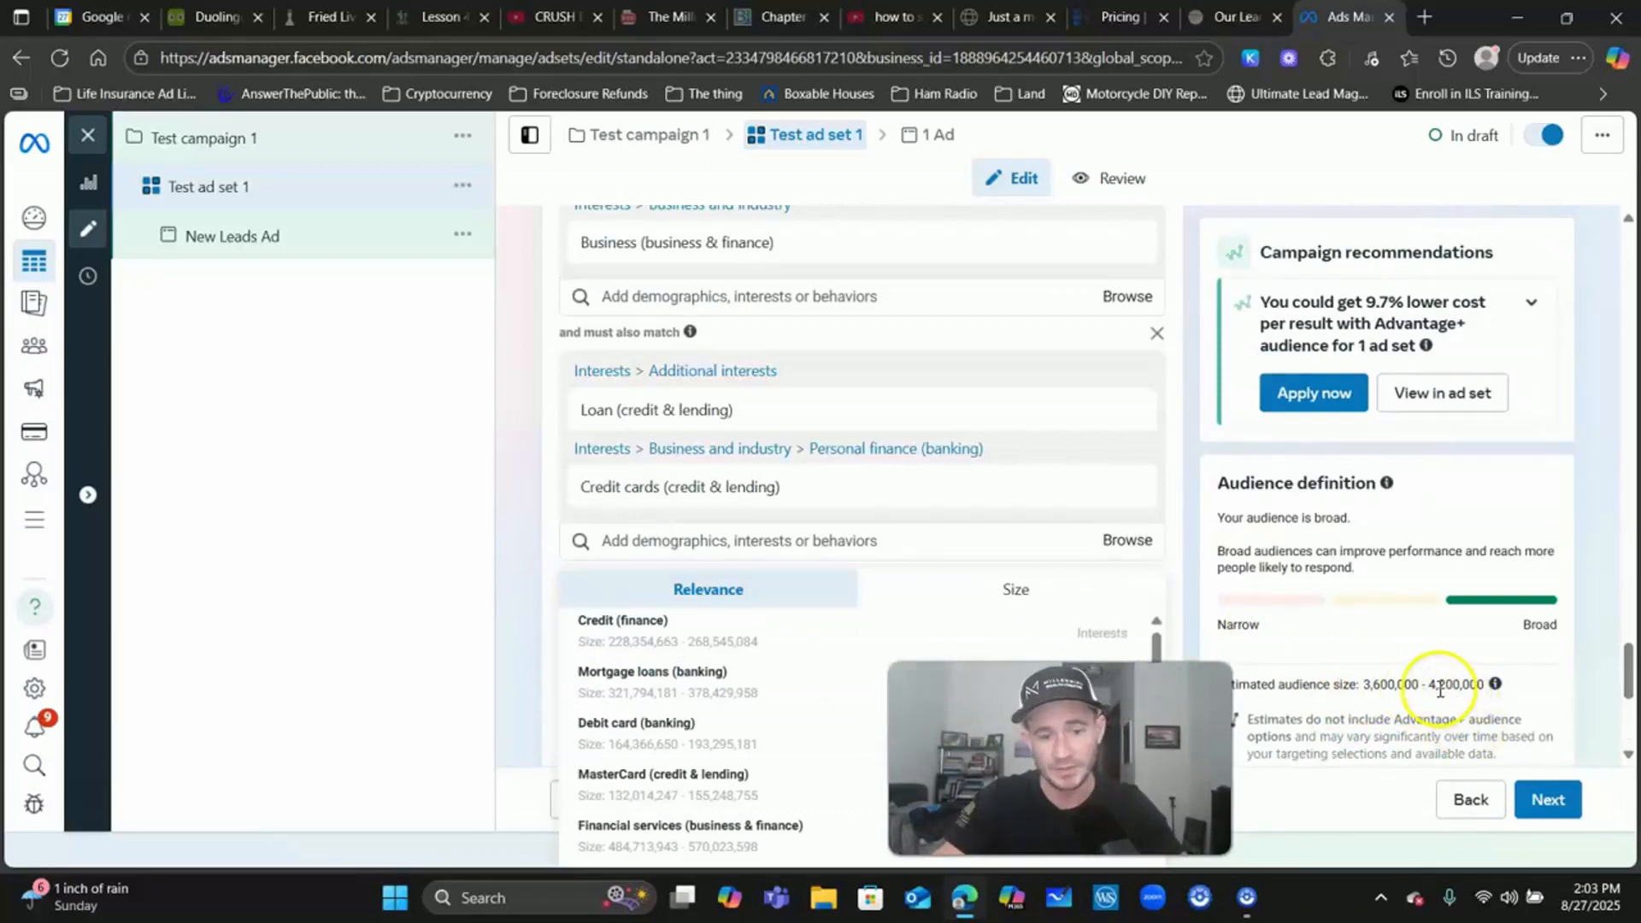
click(509, 551)
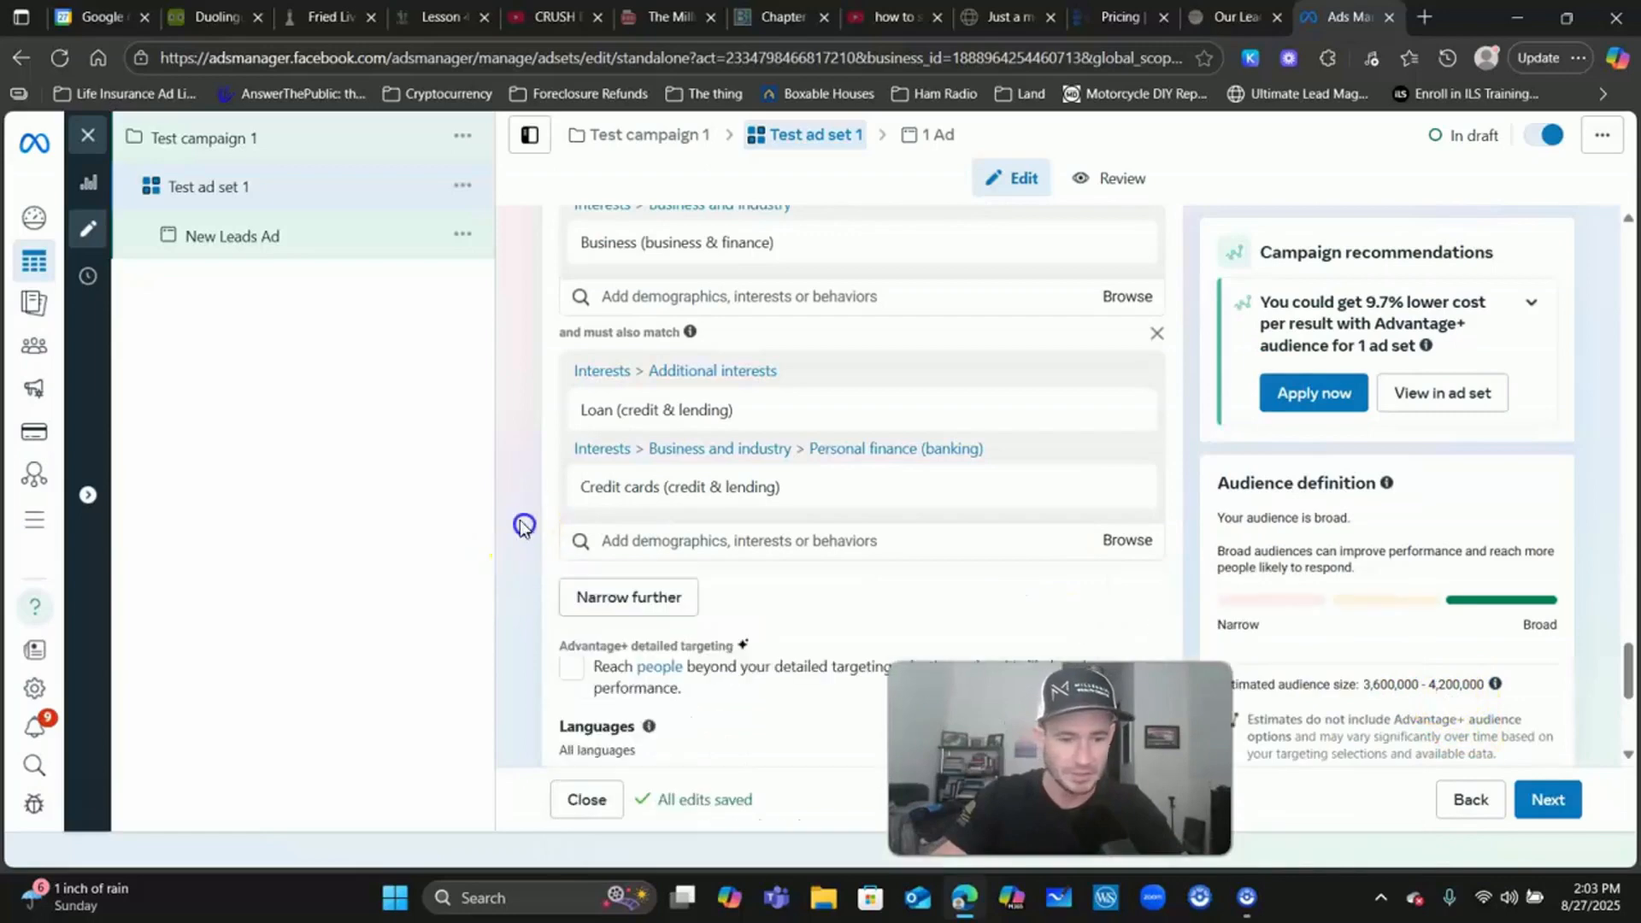
- Browse the demographics categories for the must-also-match condition and examine the household income options under Financial
click(743, 541)
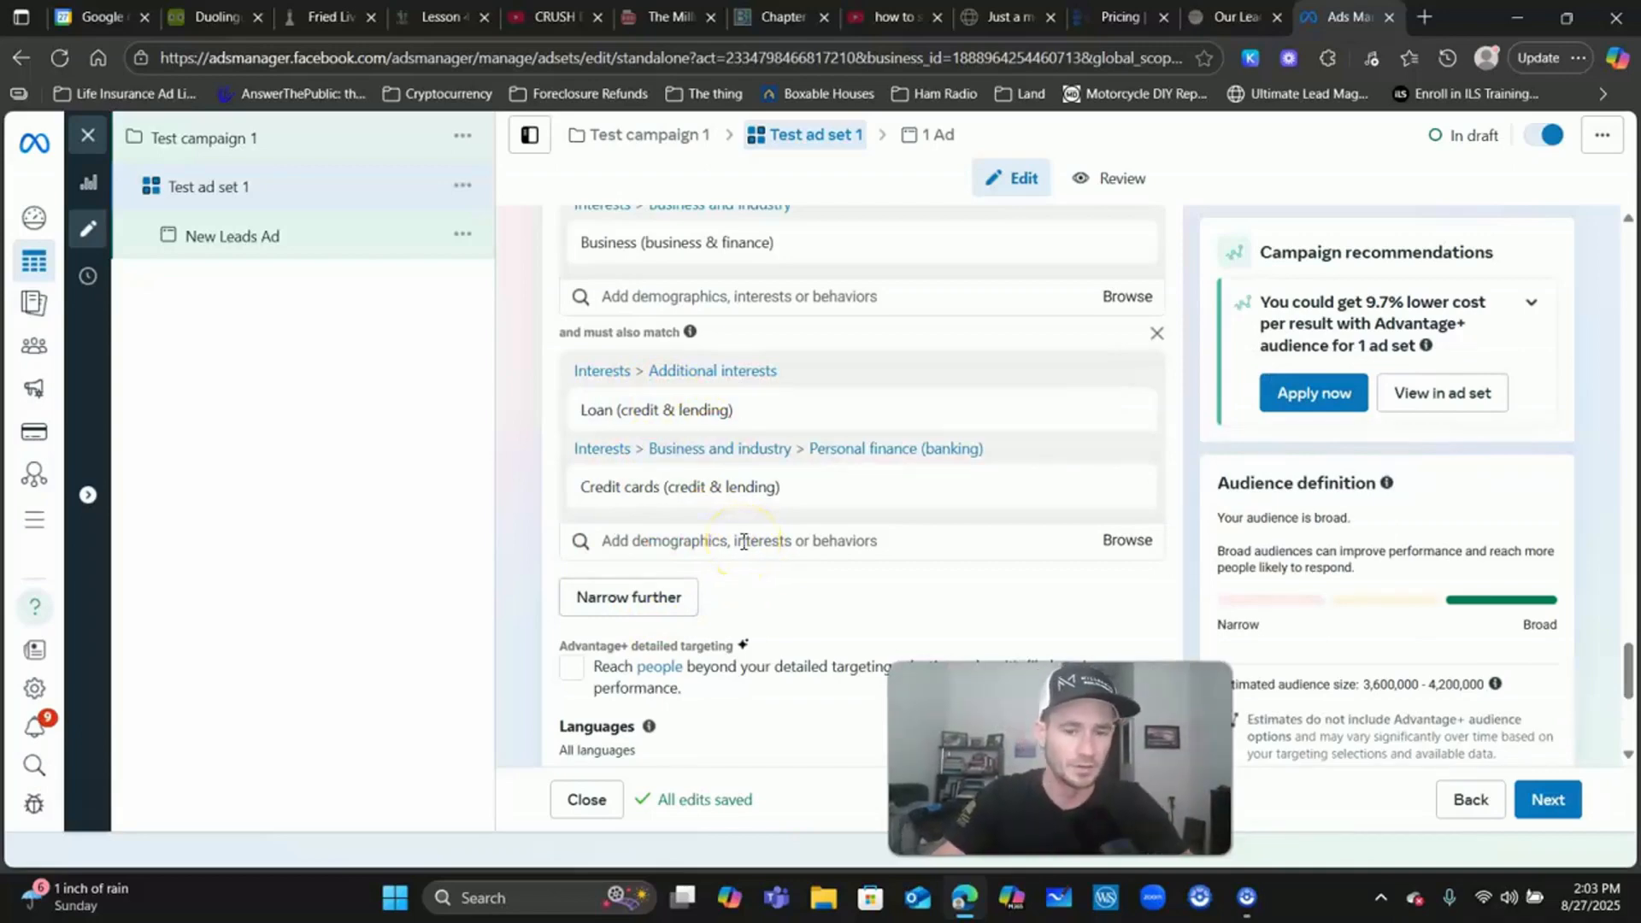
click(1130, 540)
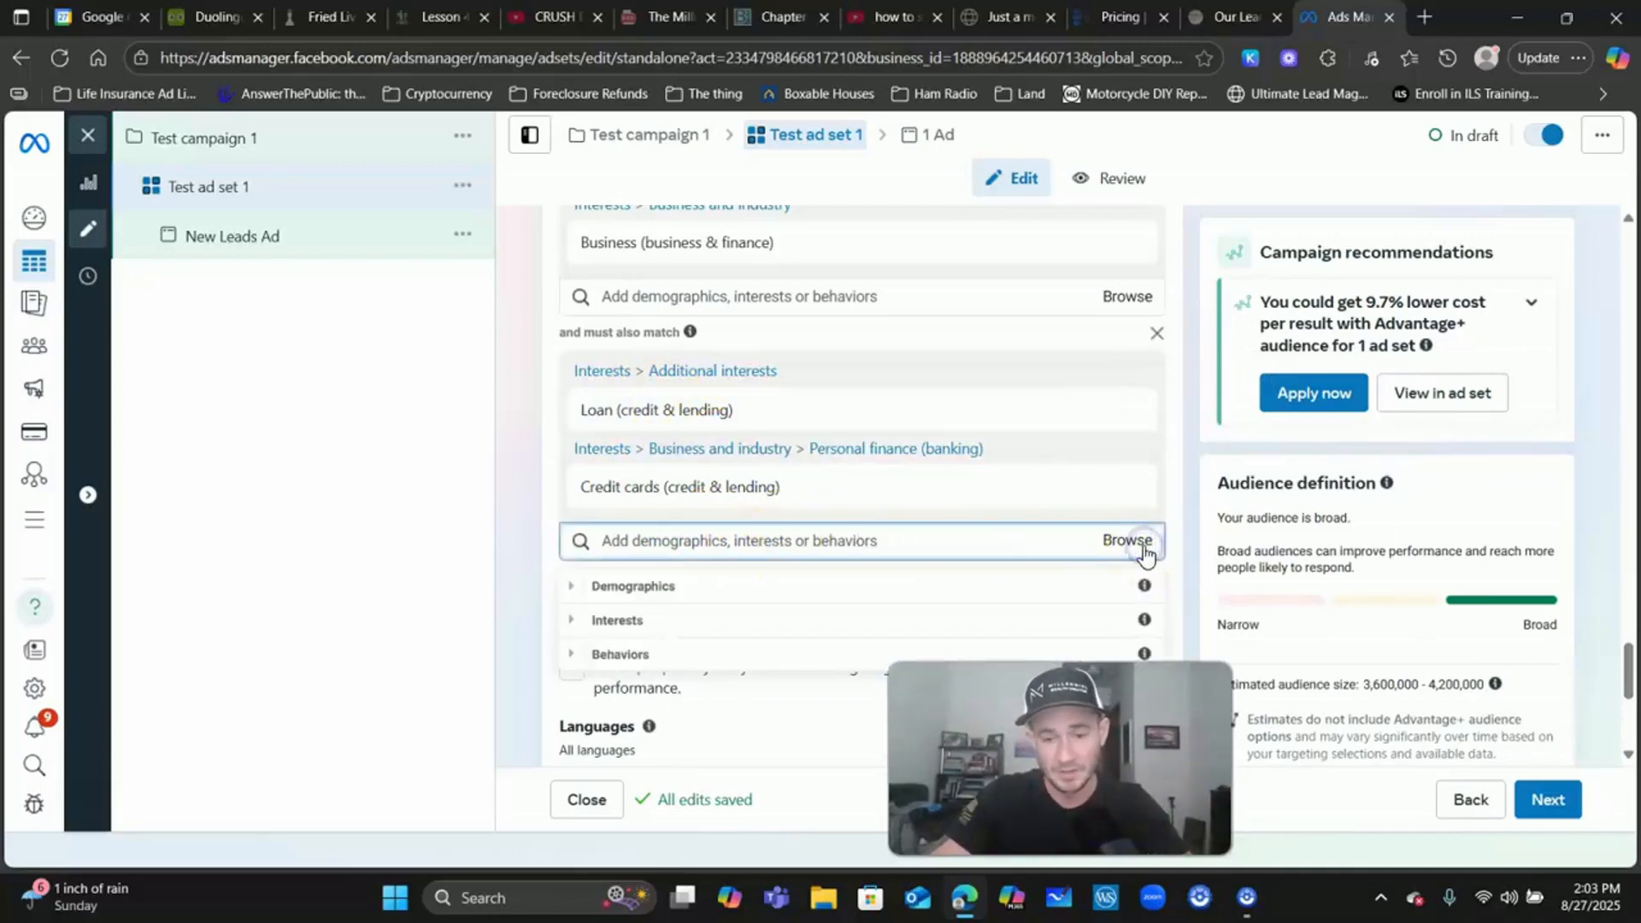
click(572, 586)
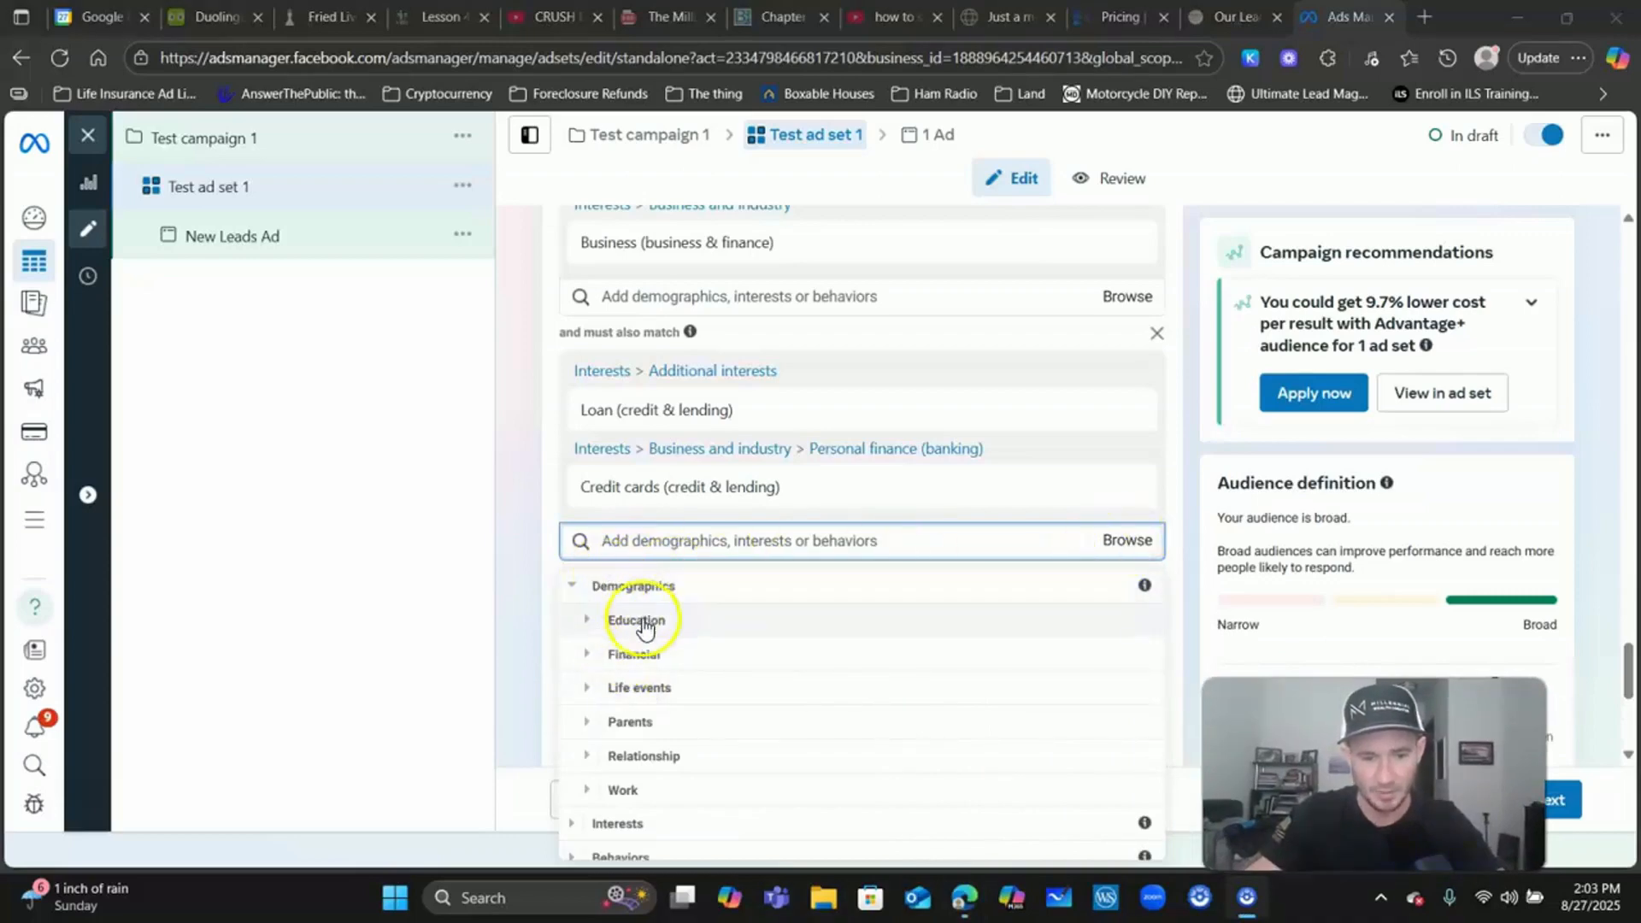
click(590, 658)
click(610, 635)
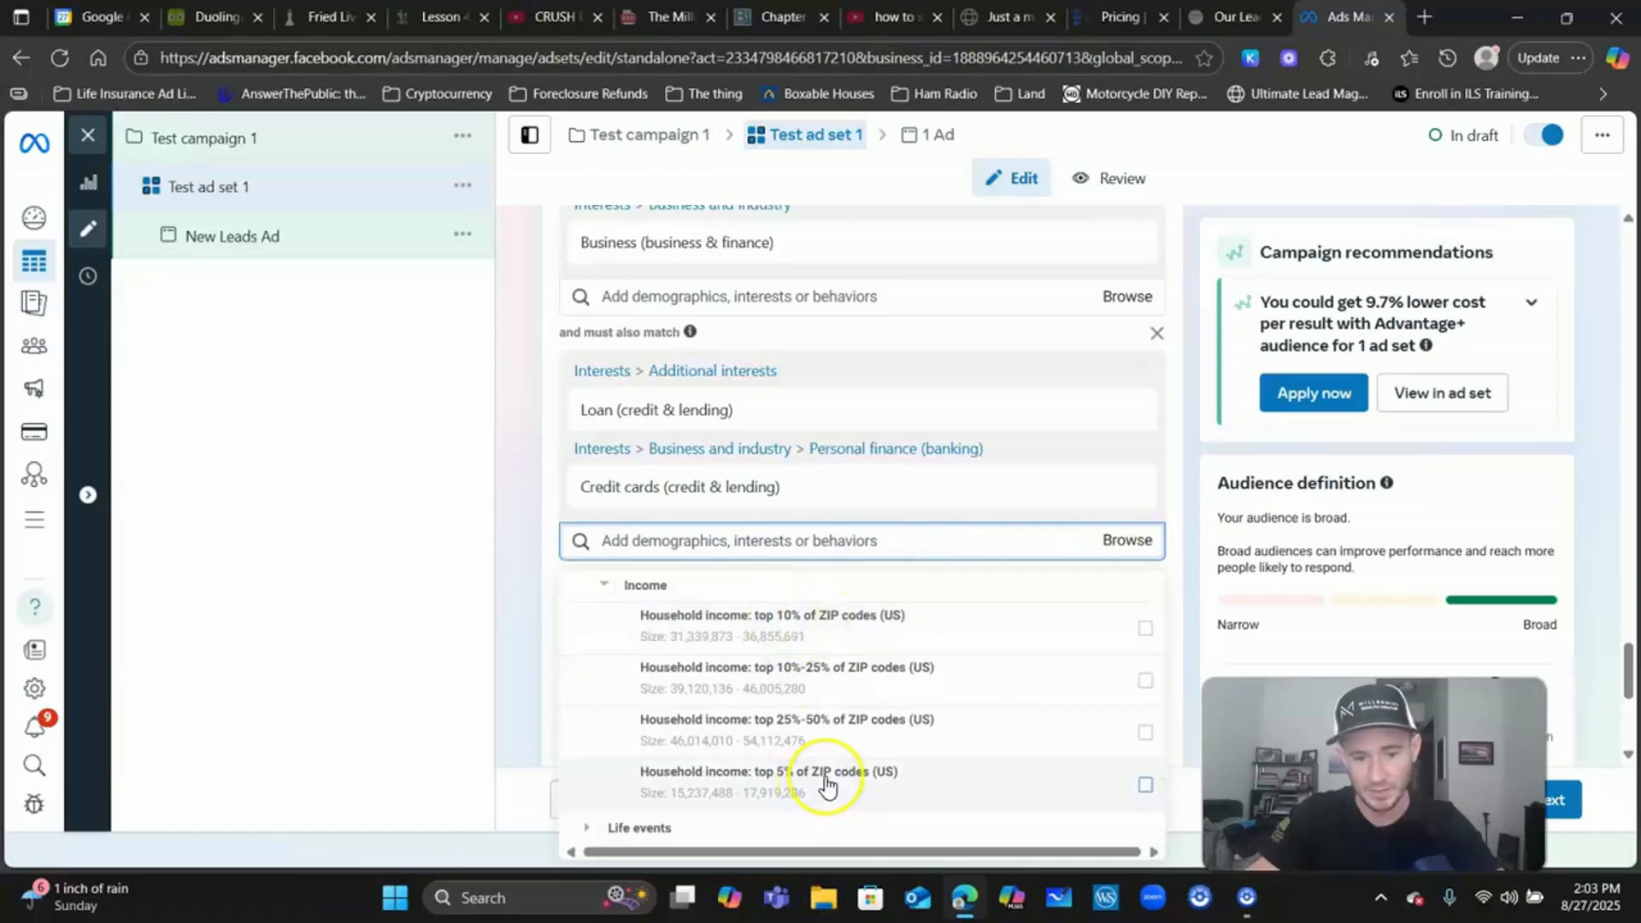
mouse_move(825, 785)
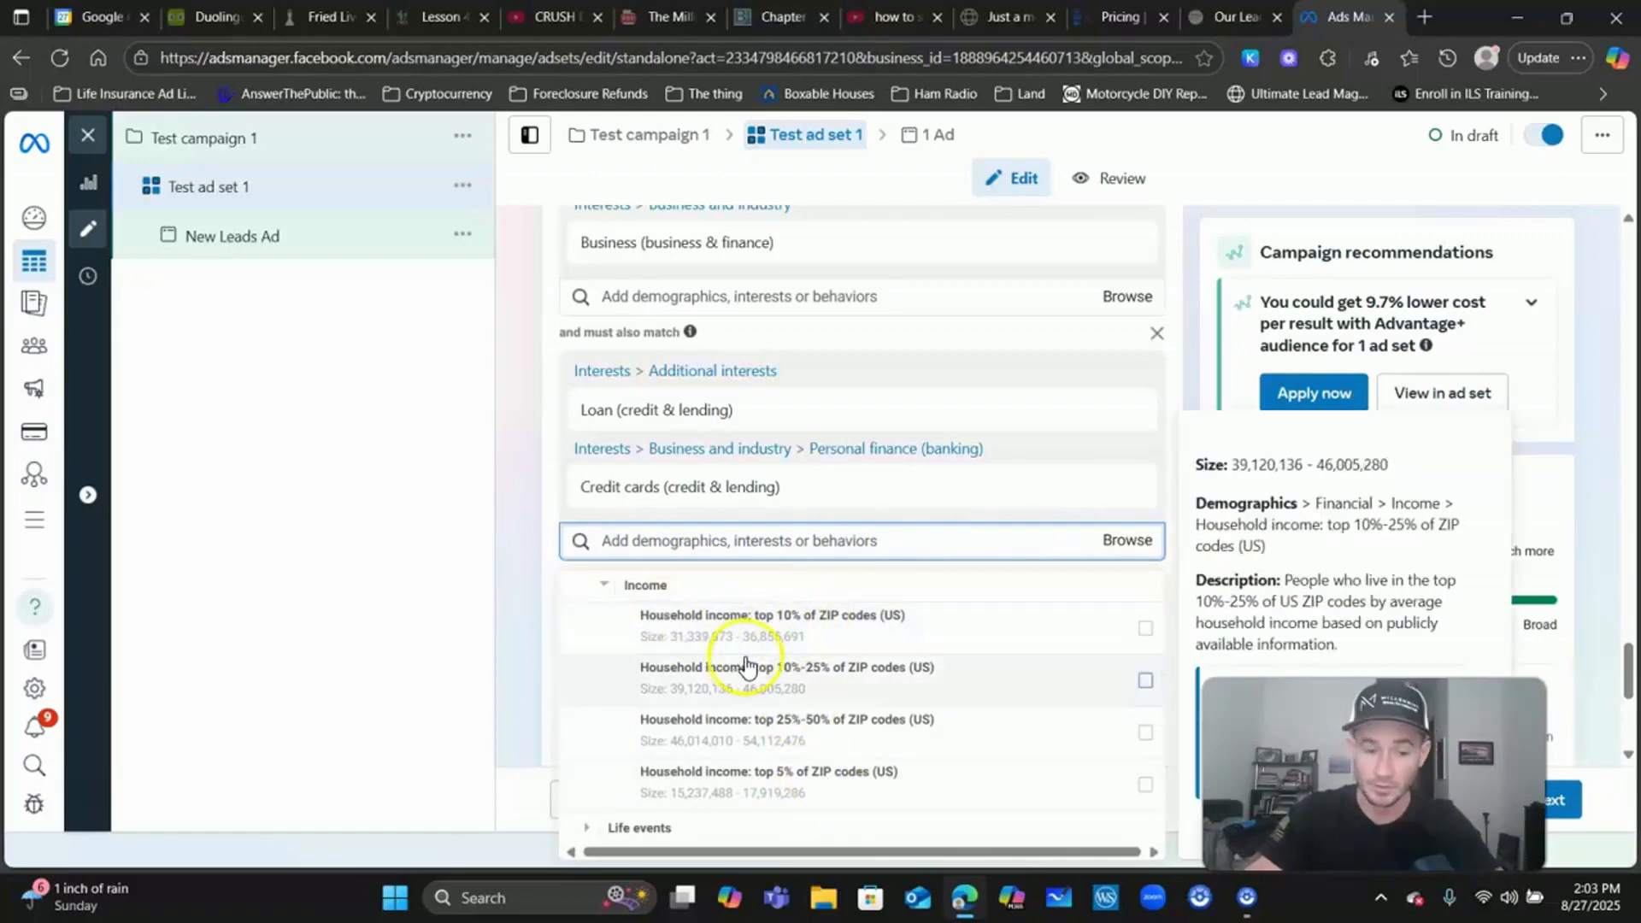
click(525, 412)
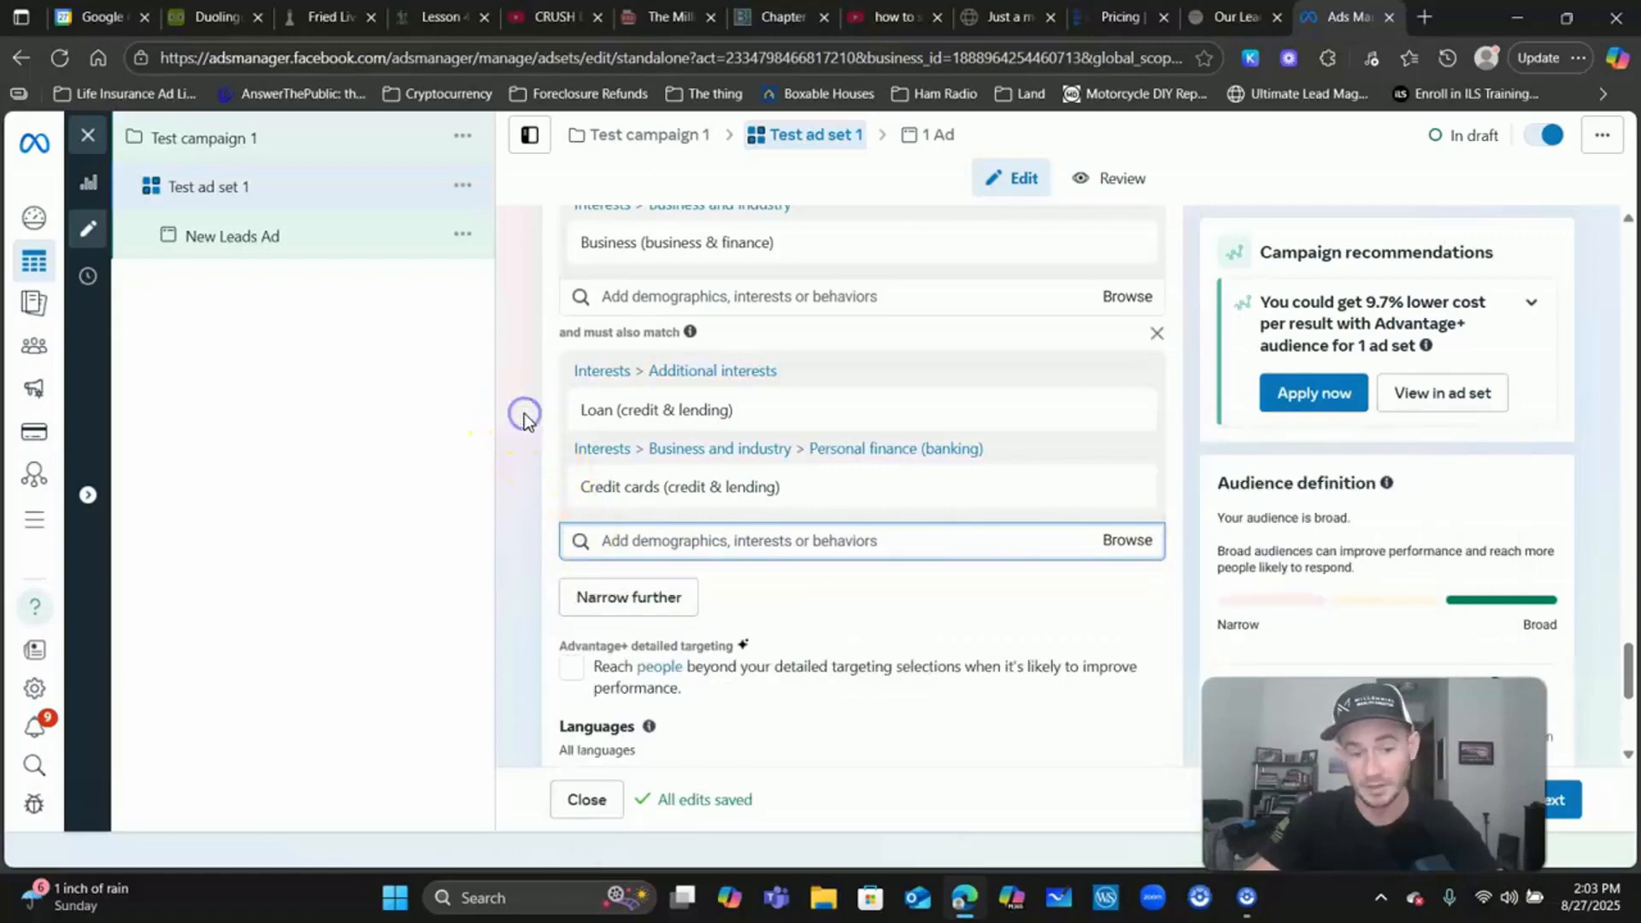
- Review the ad set's placements and estimated daily results, and proceed to the ad level
scroll(521, 418, down, 5)
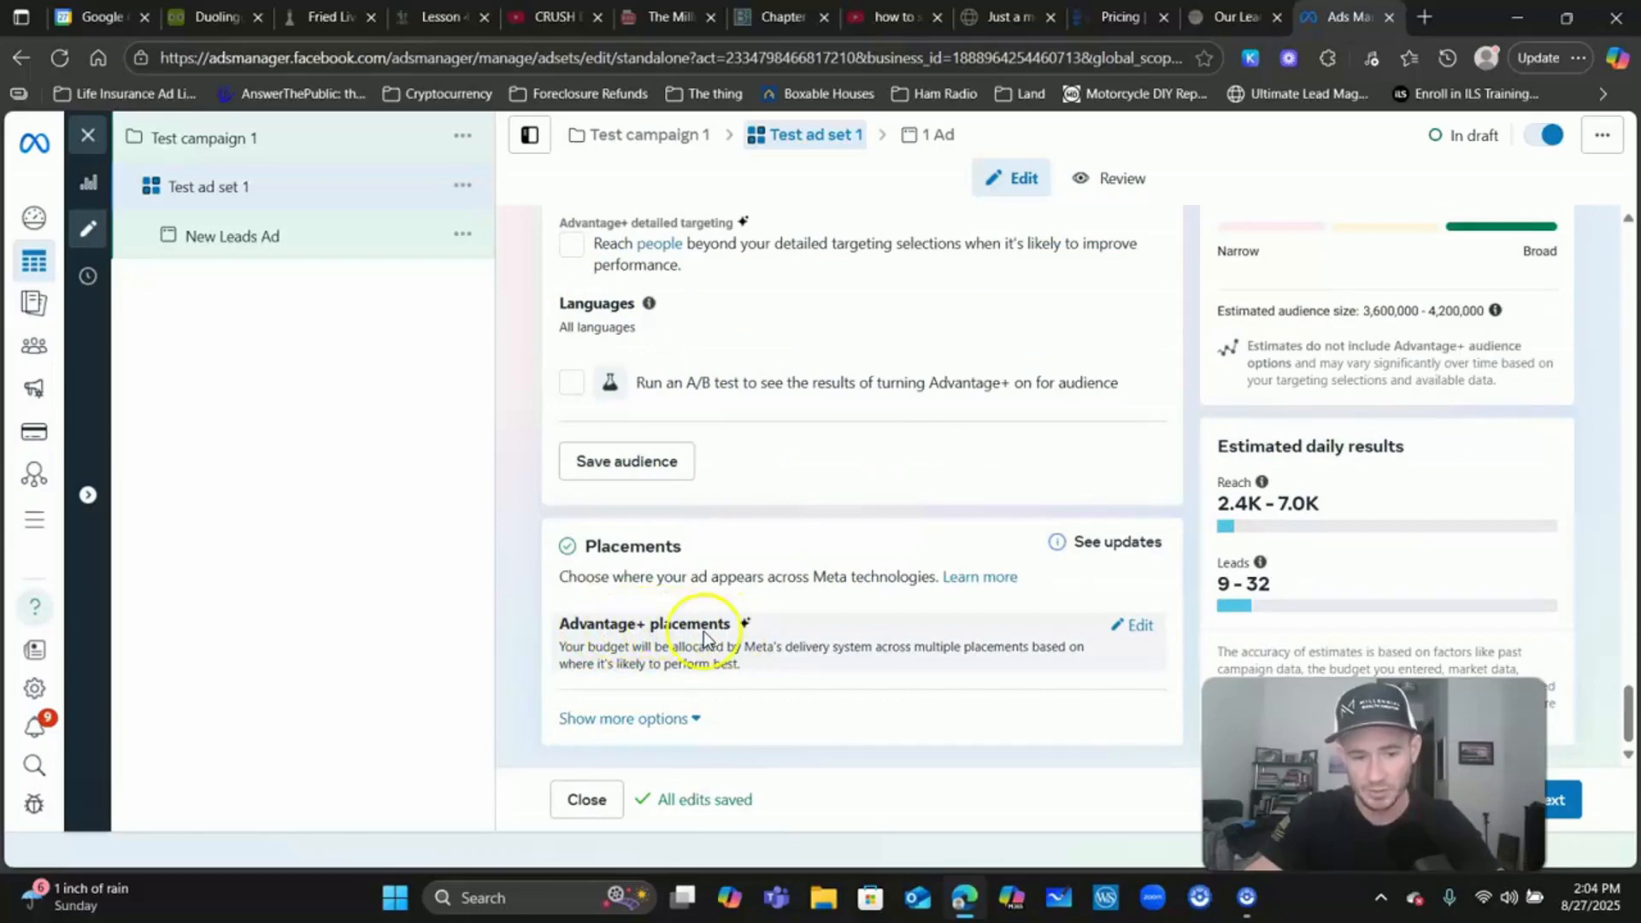
drag(1367, 769, 1051, 732)
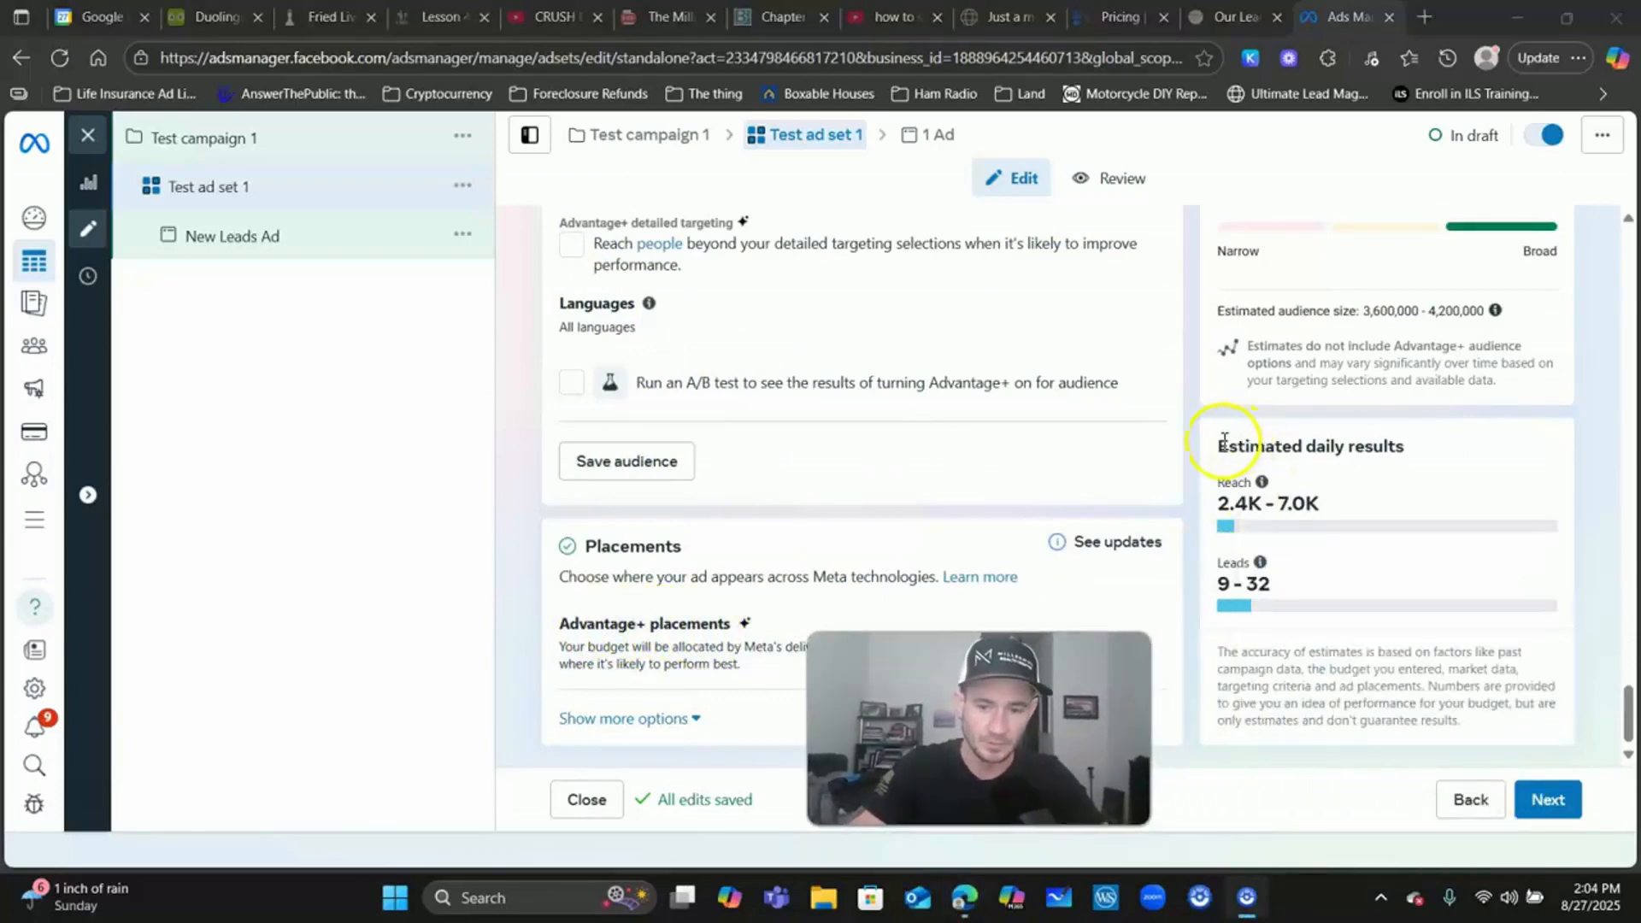
drag(1219, 445, 1408, 451)
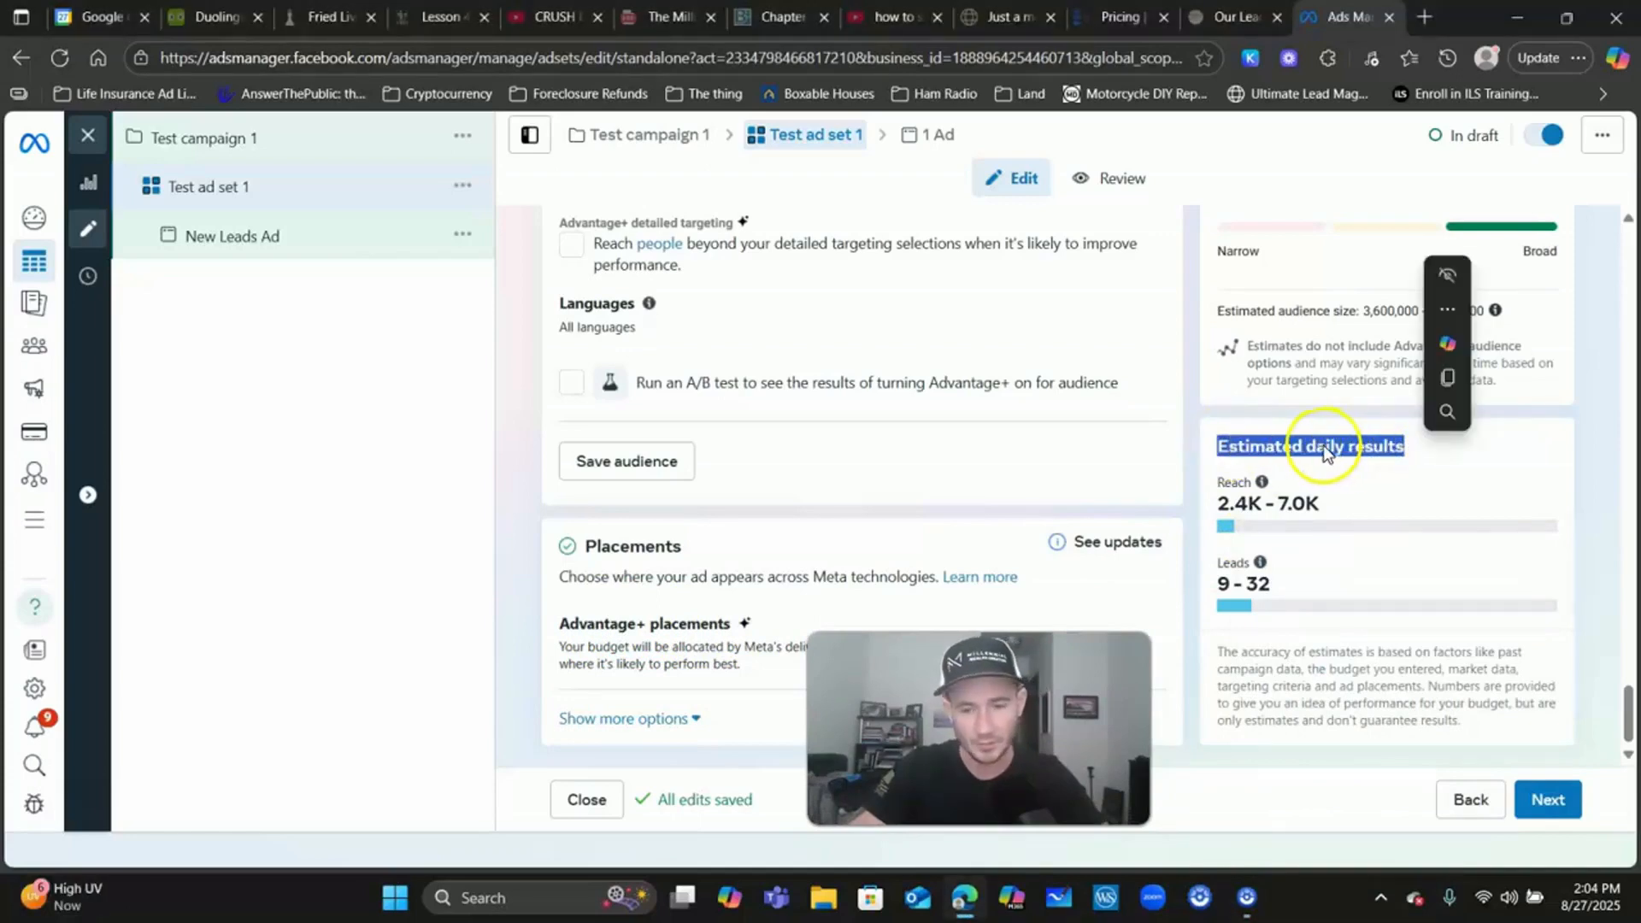
click(1265, 593)
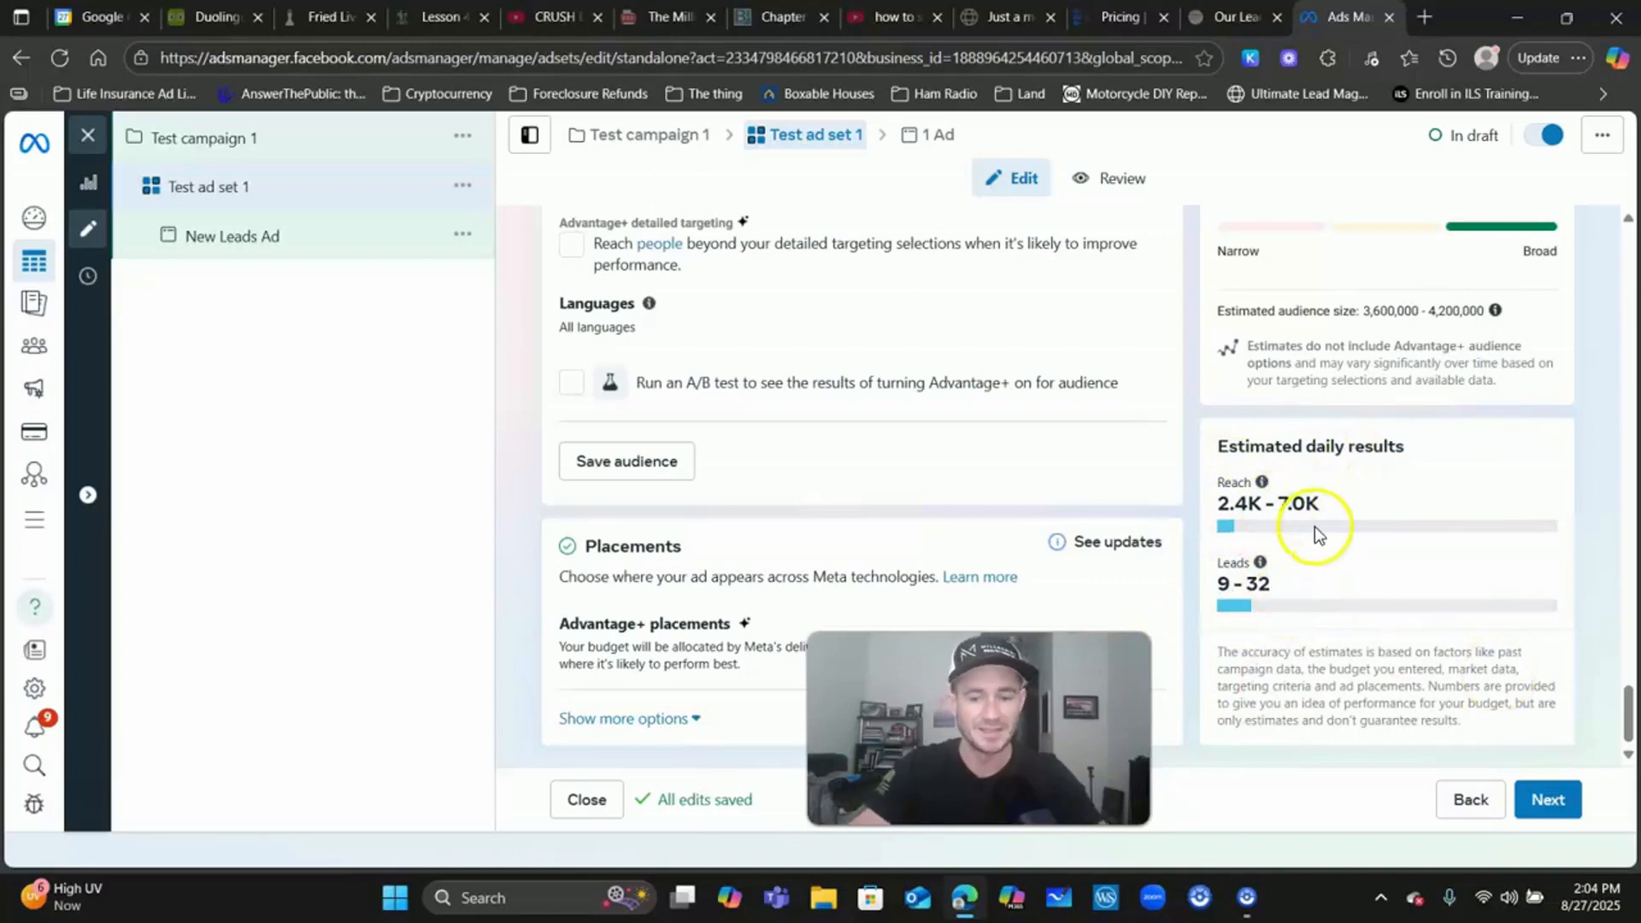
drag(1017, 731, 1314, 743)
click(1560, 803)
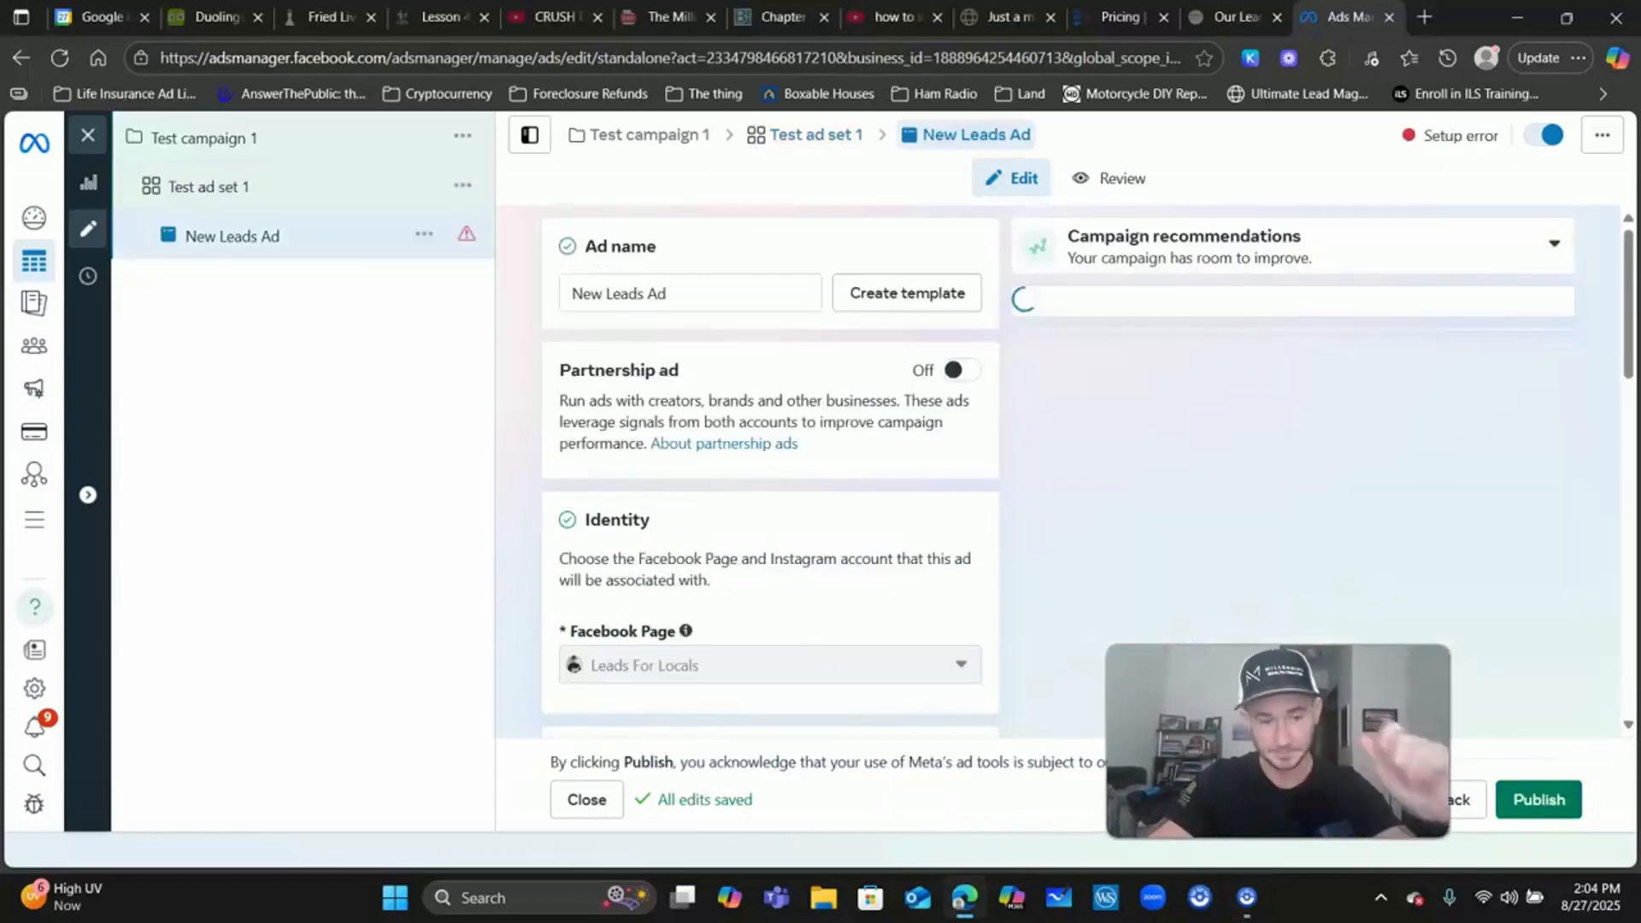
- Rename the ad as "Single image 1"
drag(1277, 741, 1457, 763)
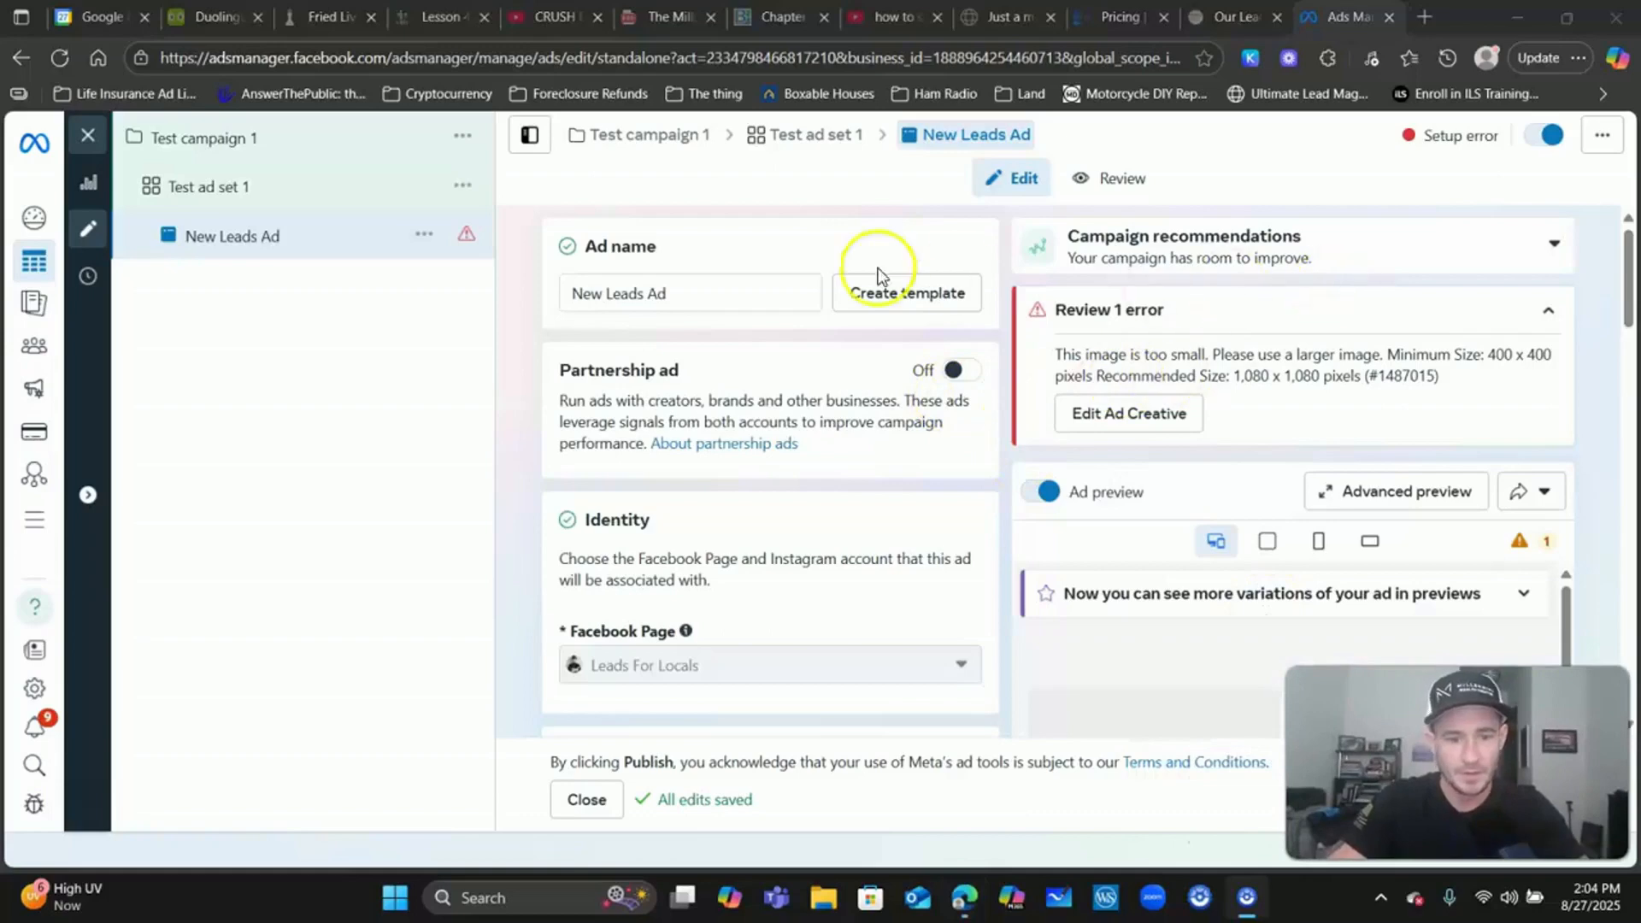
click(714, 303)
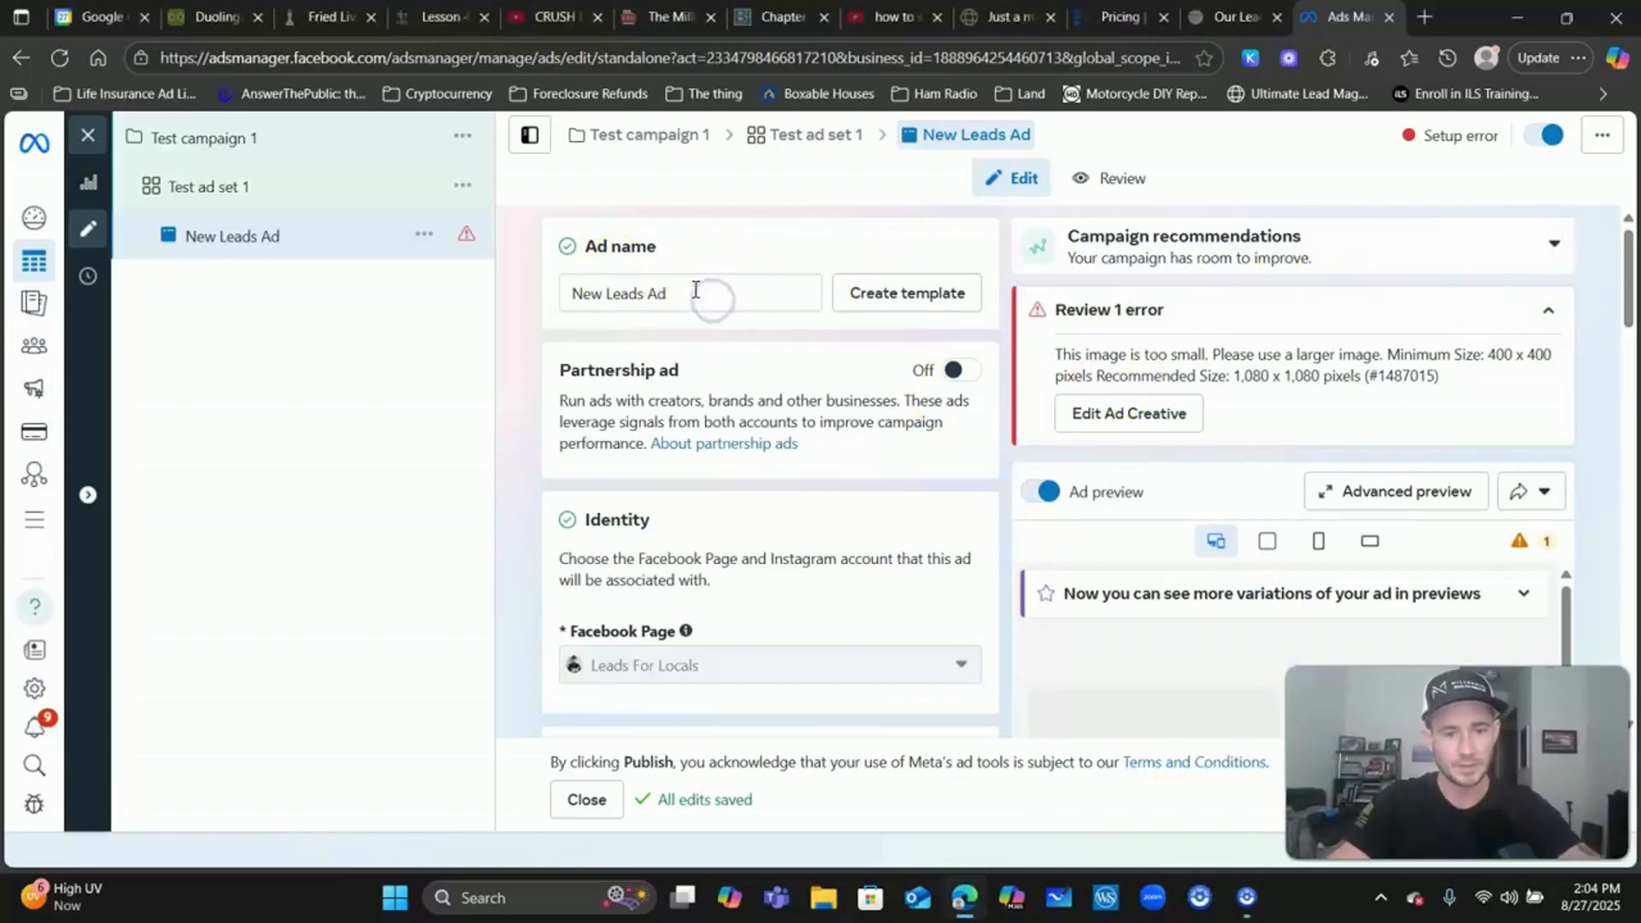
triple_click(661, 290)
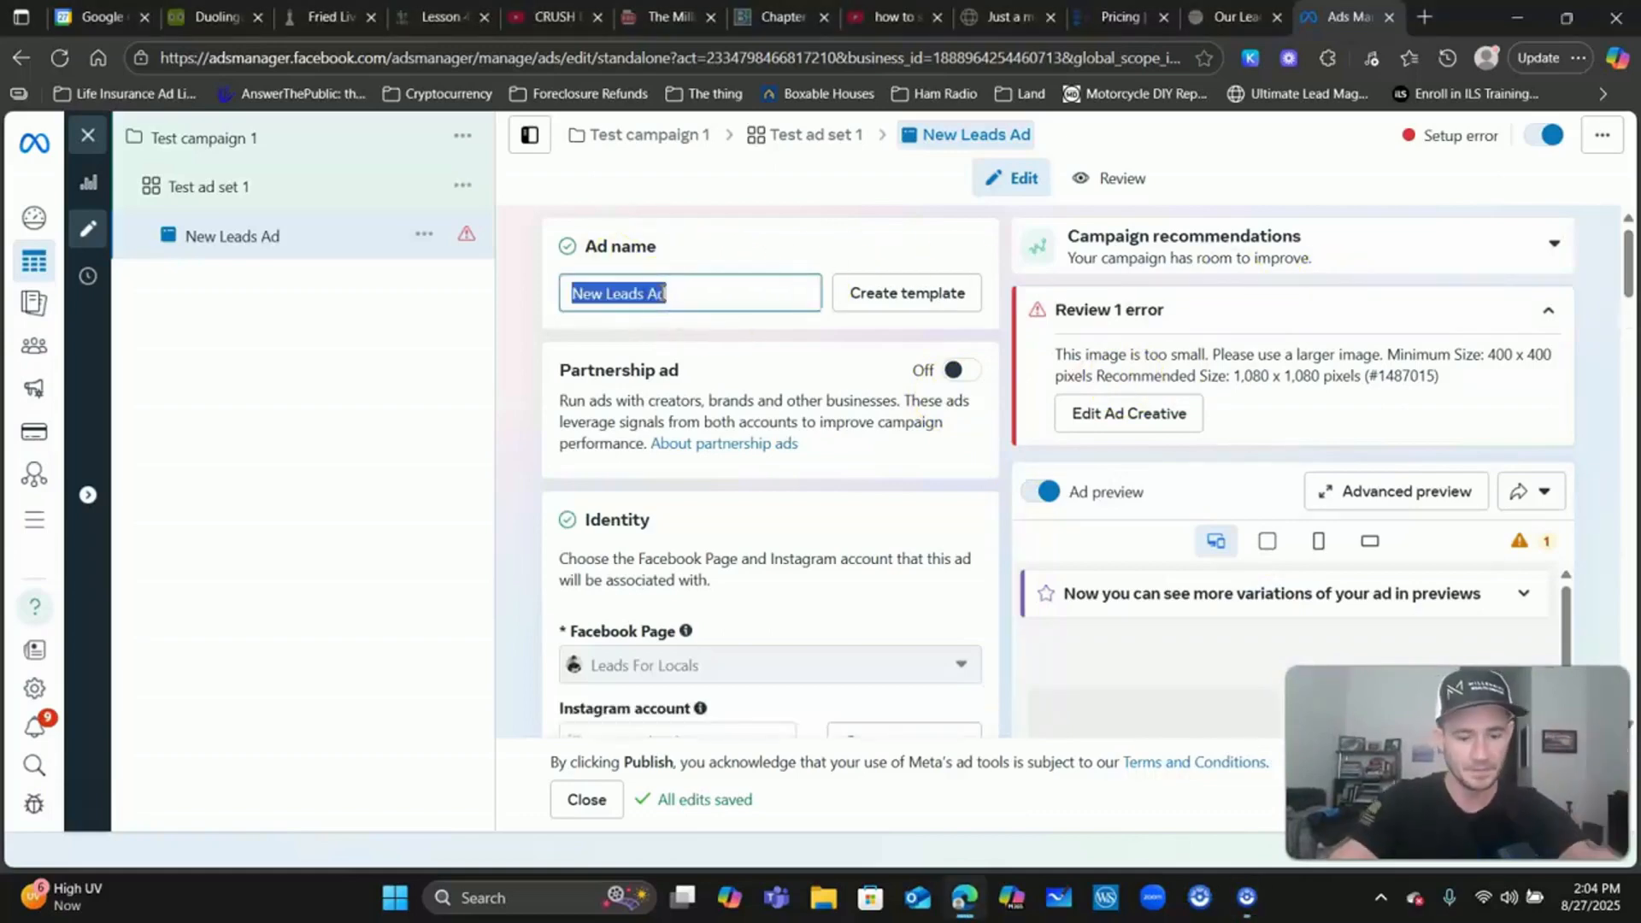
text(Single image 1)
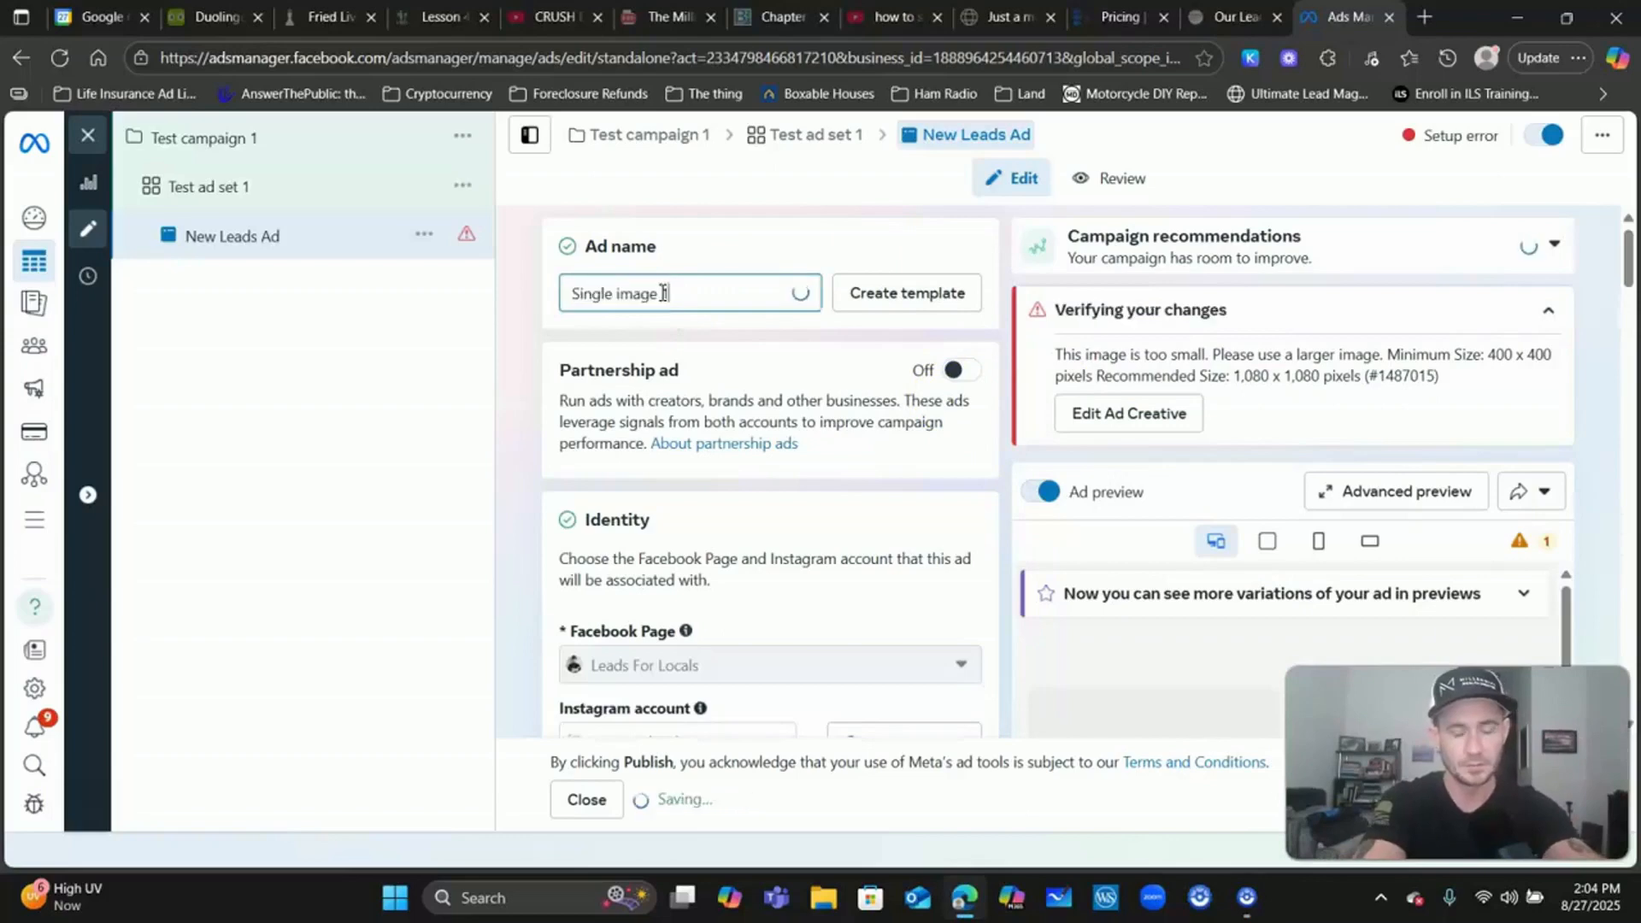
click(635, 374)
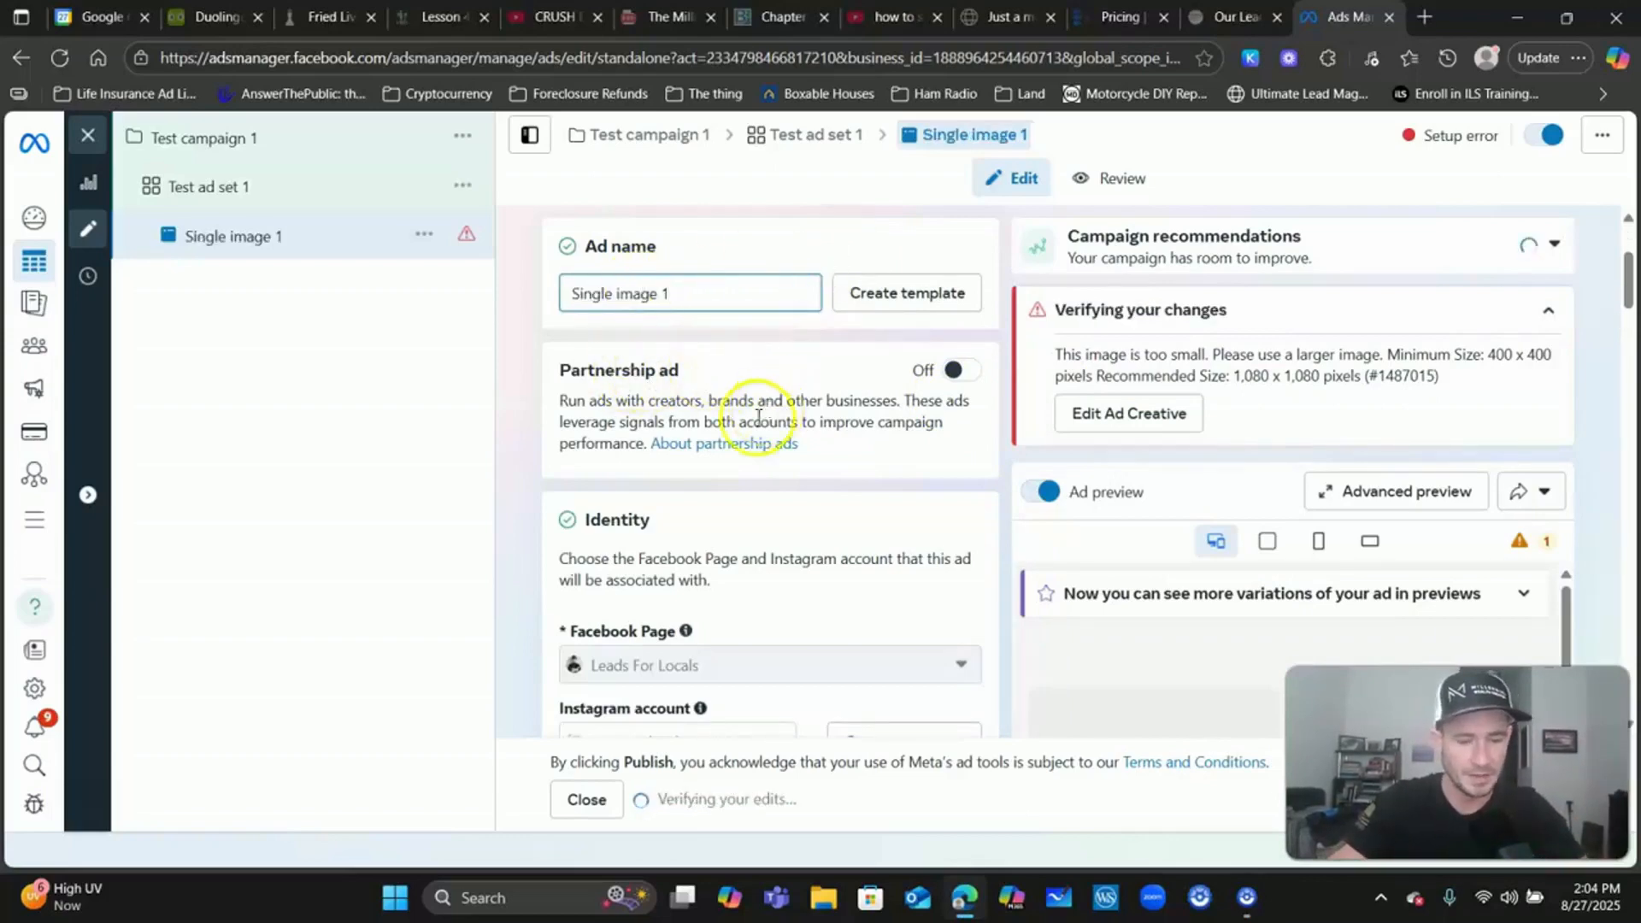
- Disable Multi-advertiser ads in the ad setup, leaving the format as Single image or video
scroll(752, 406, down, 2)
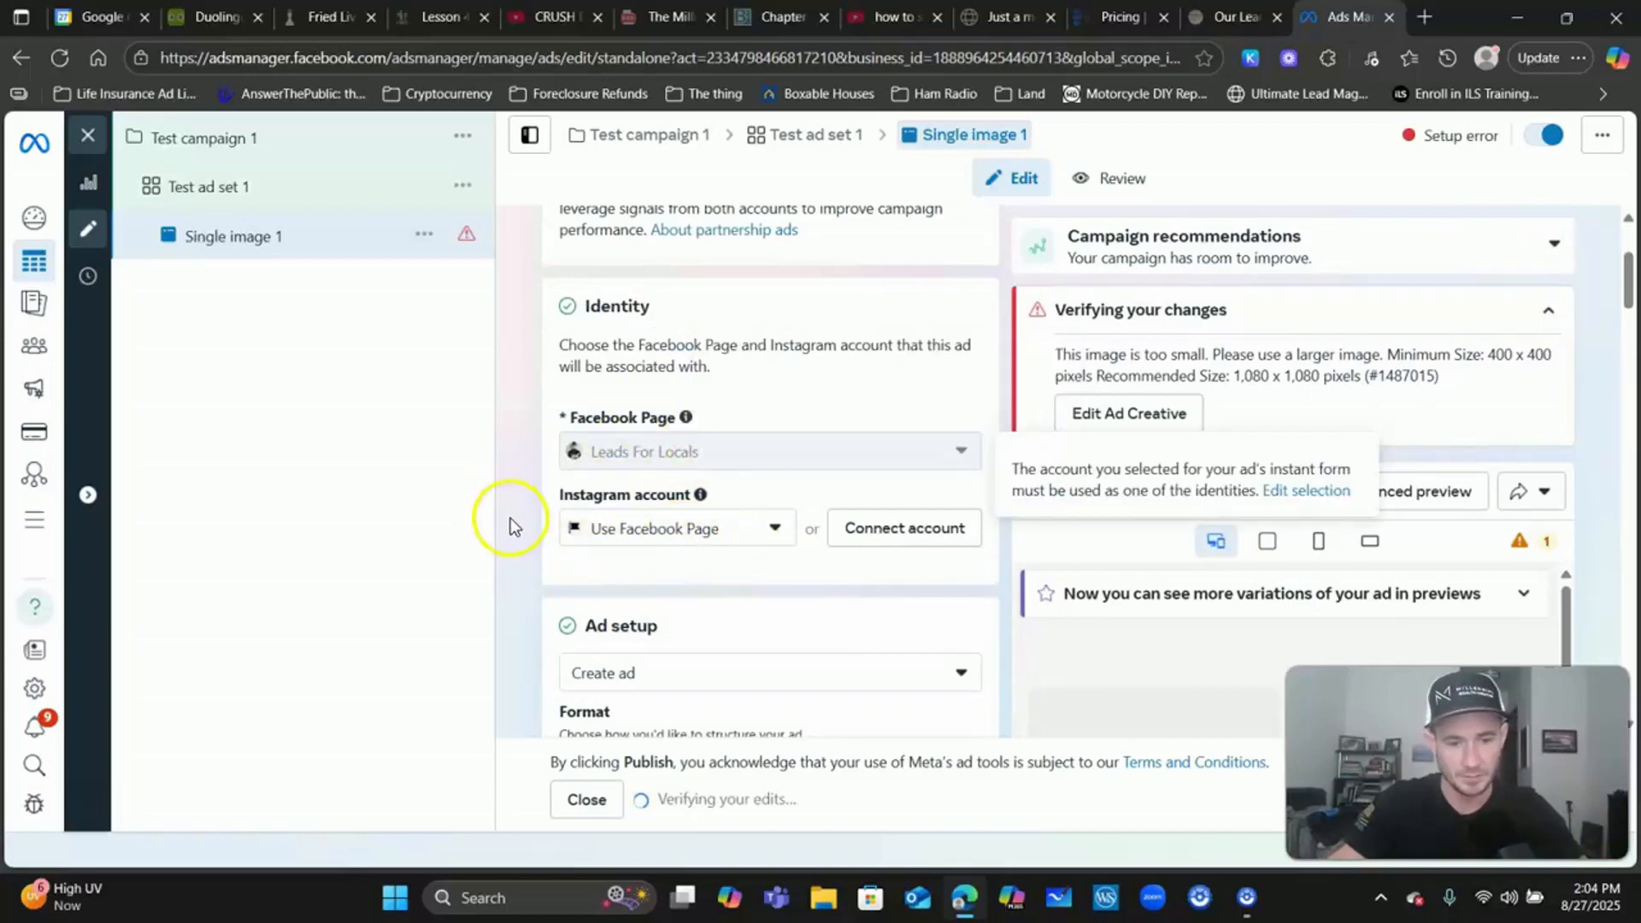
scroll(520, 494, down, 3)
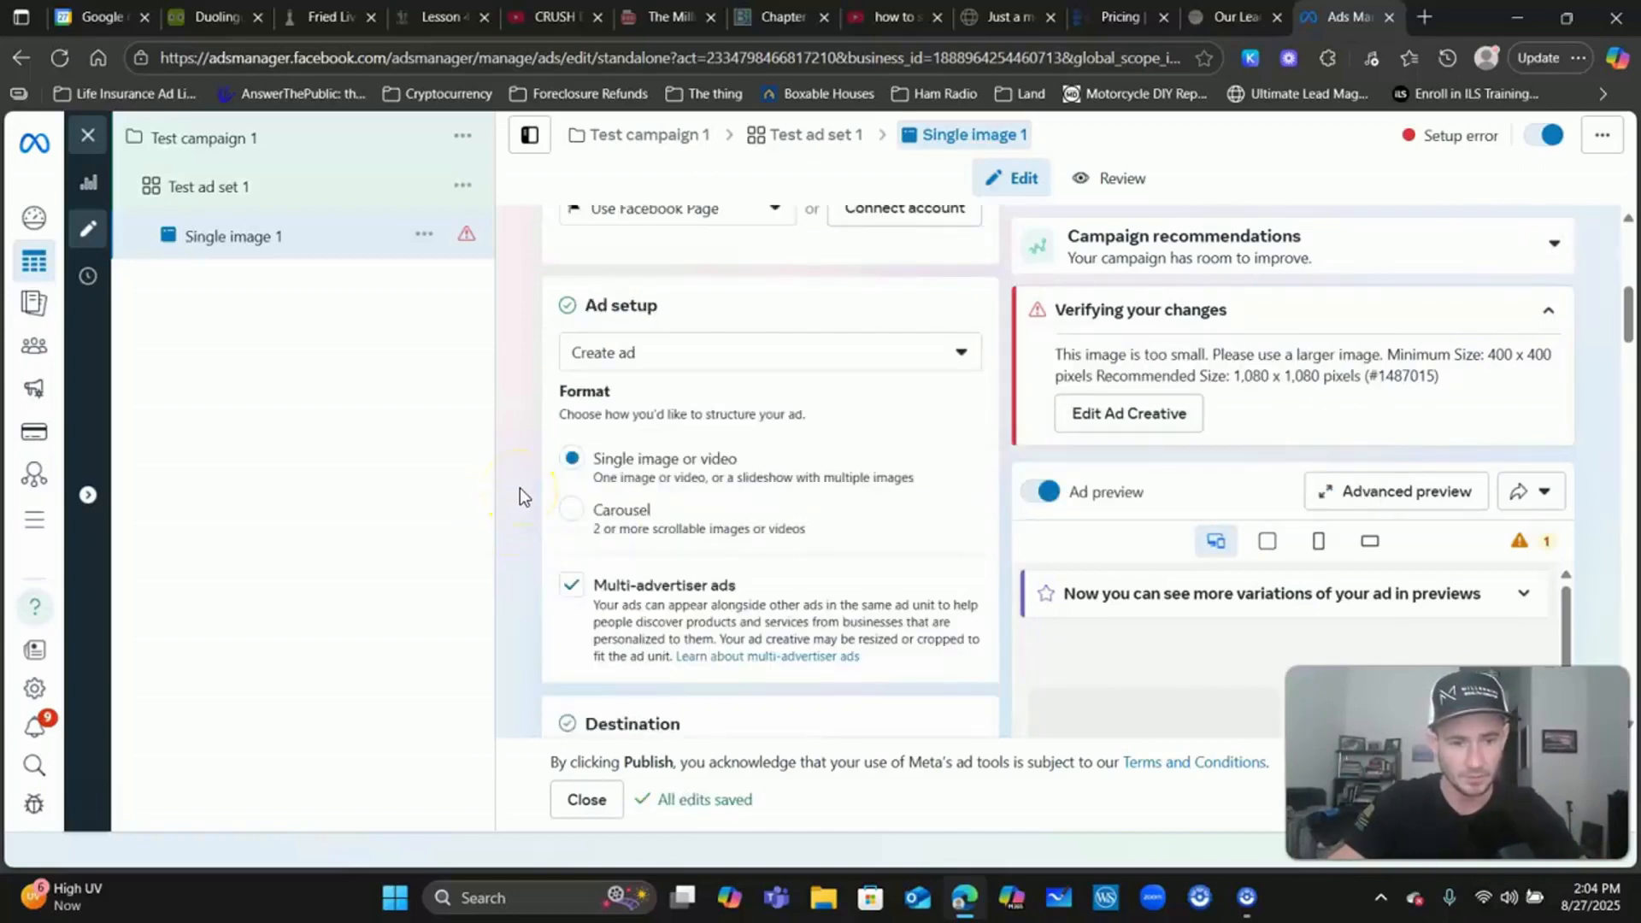
scroll(520, 487, down, 1)
click(572, 480)
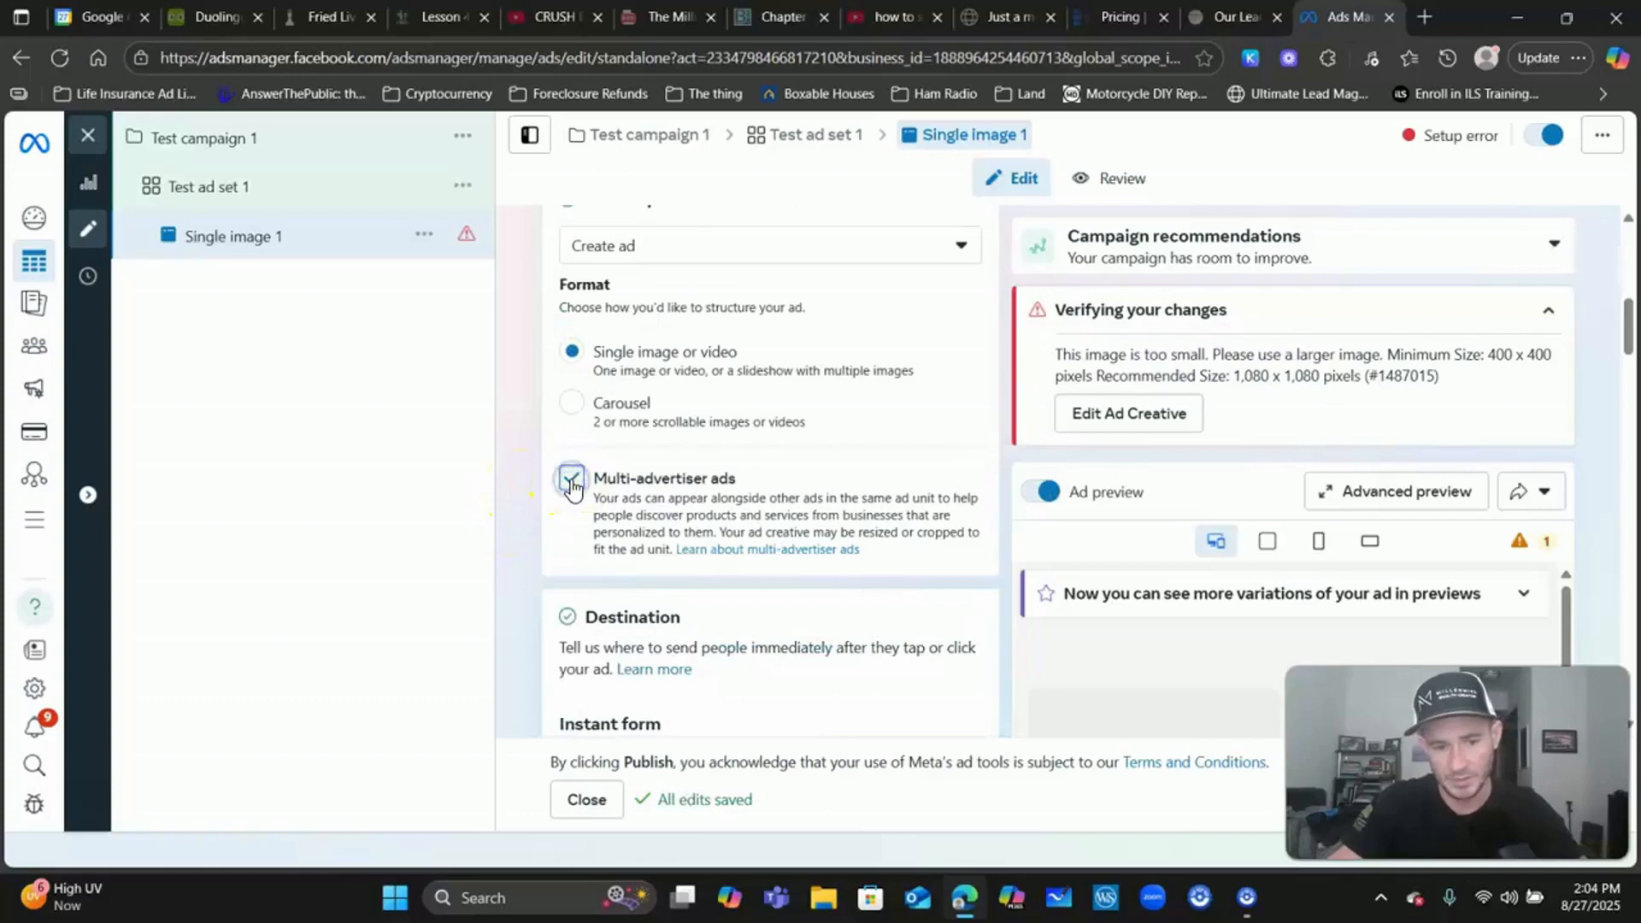
click(680, 491)
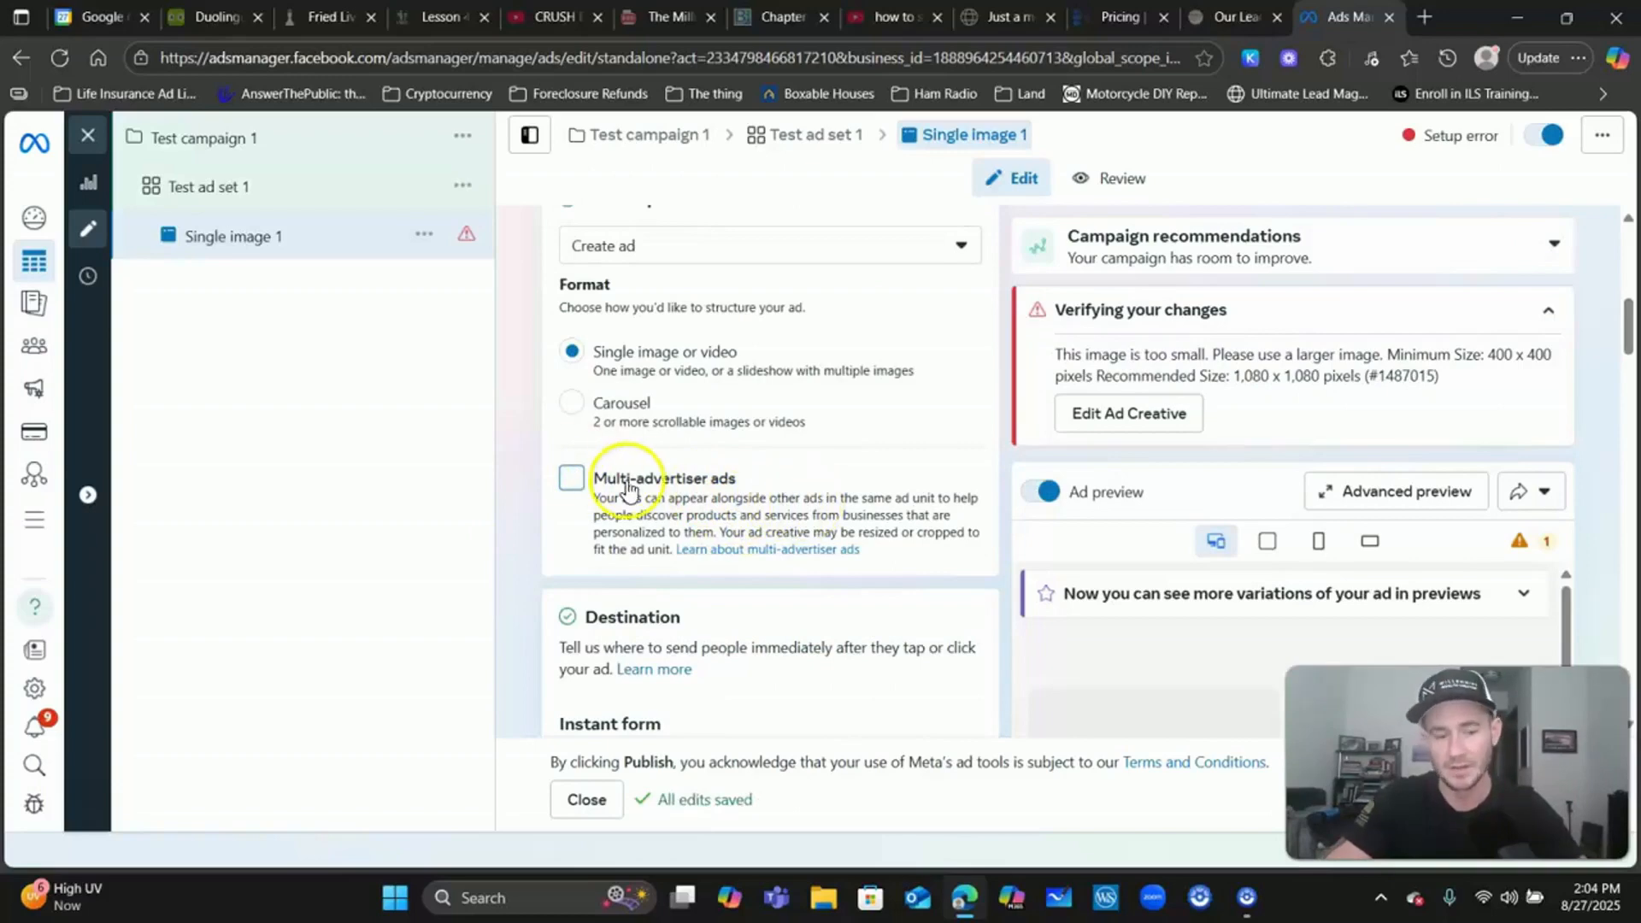
scroll(513, 453, up, 1)
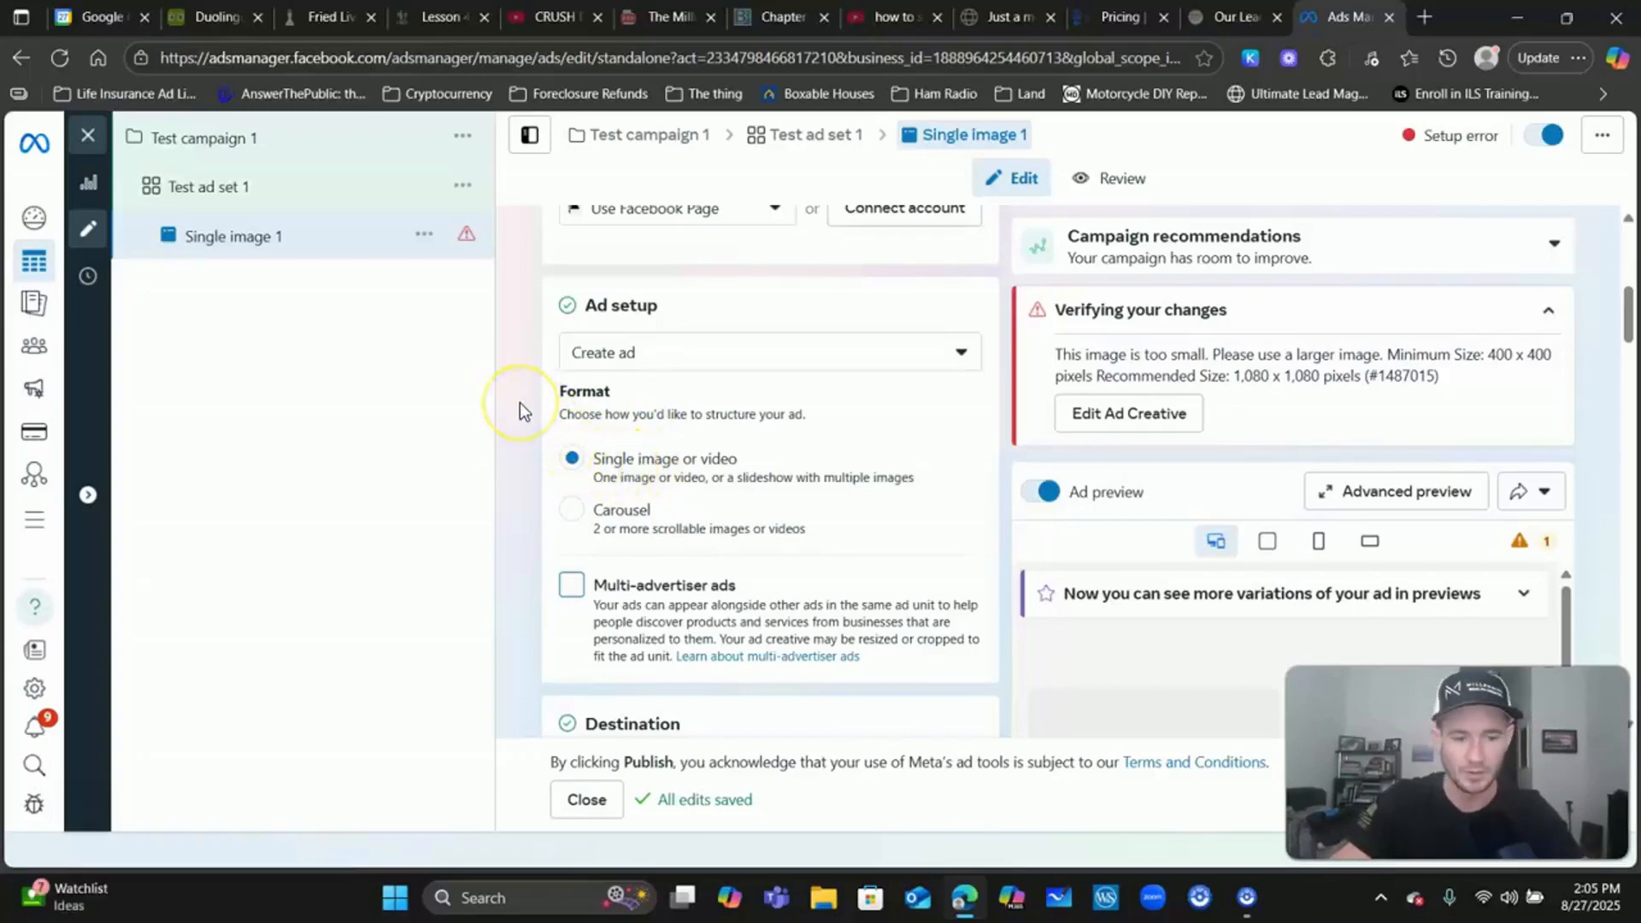
- Create a new instant form for the ad's destination and name it "Test lead form 1"
scroll(519, 402, down, 5)
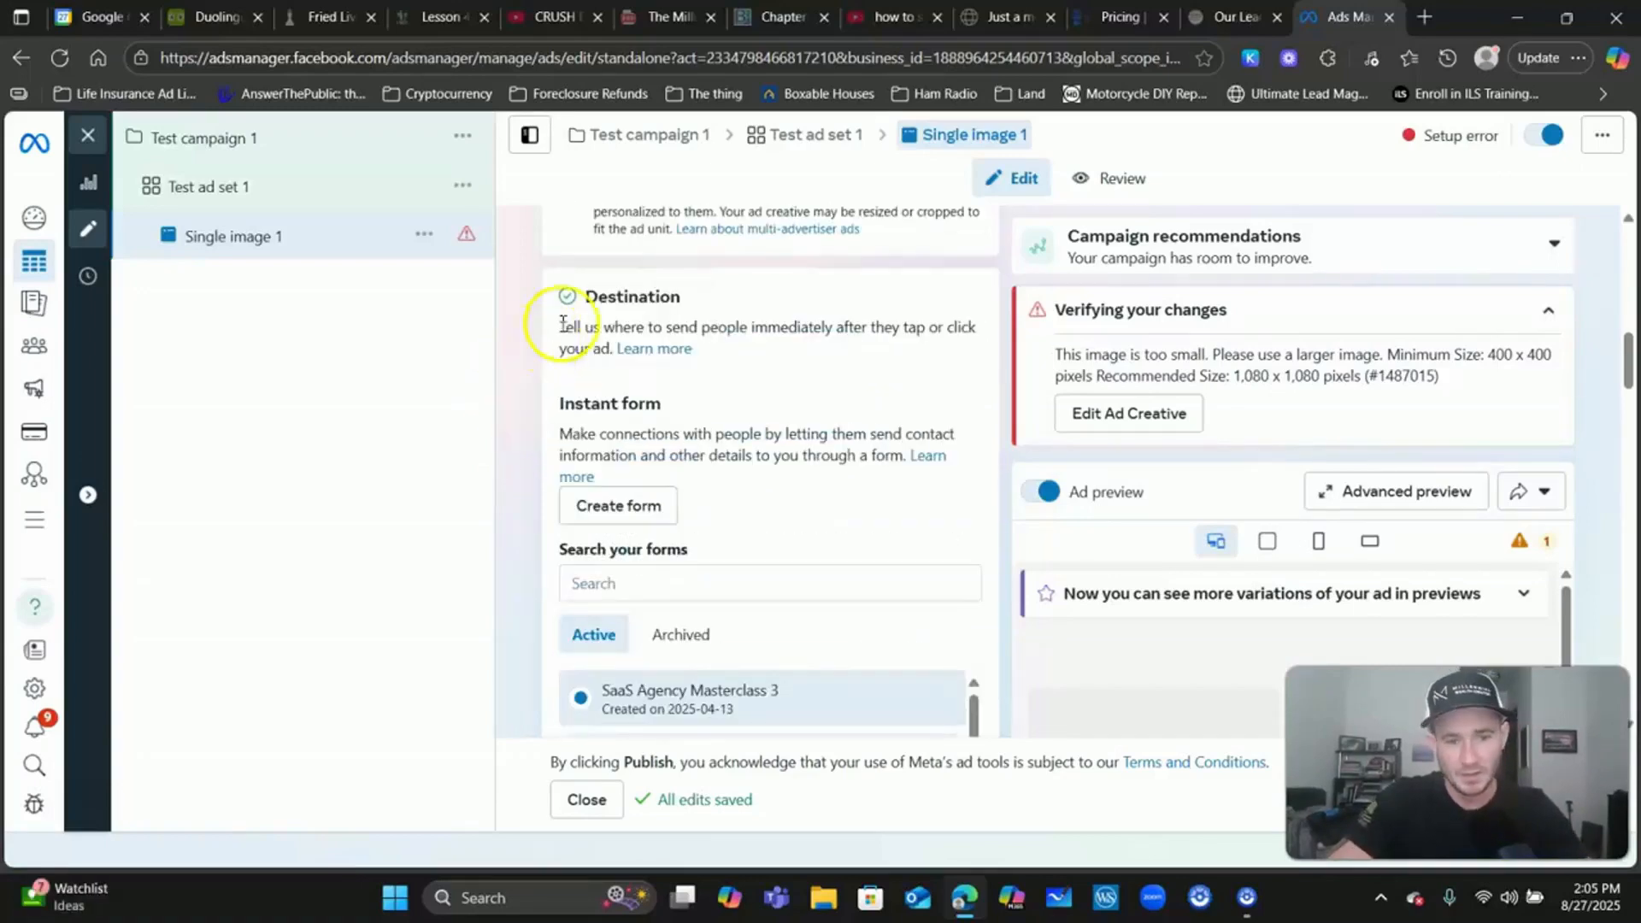
scroll(589, 295, down, 1)
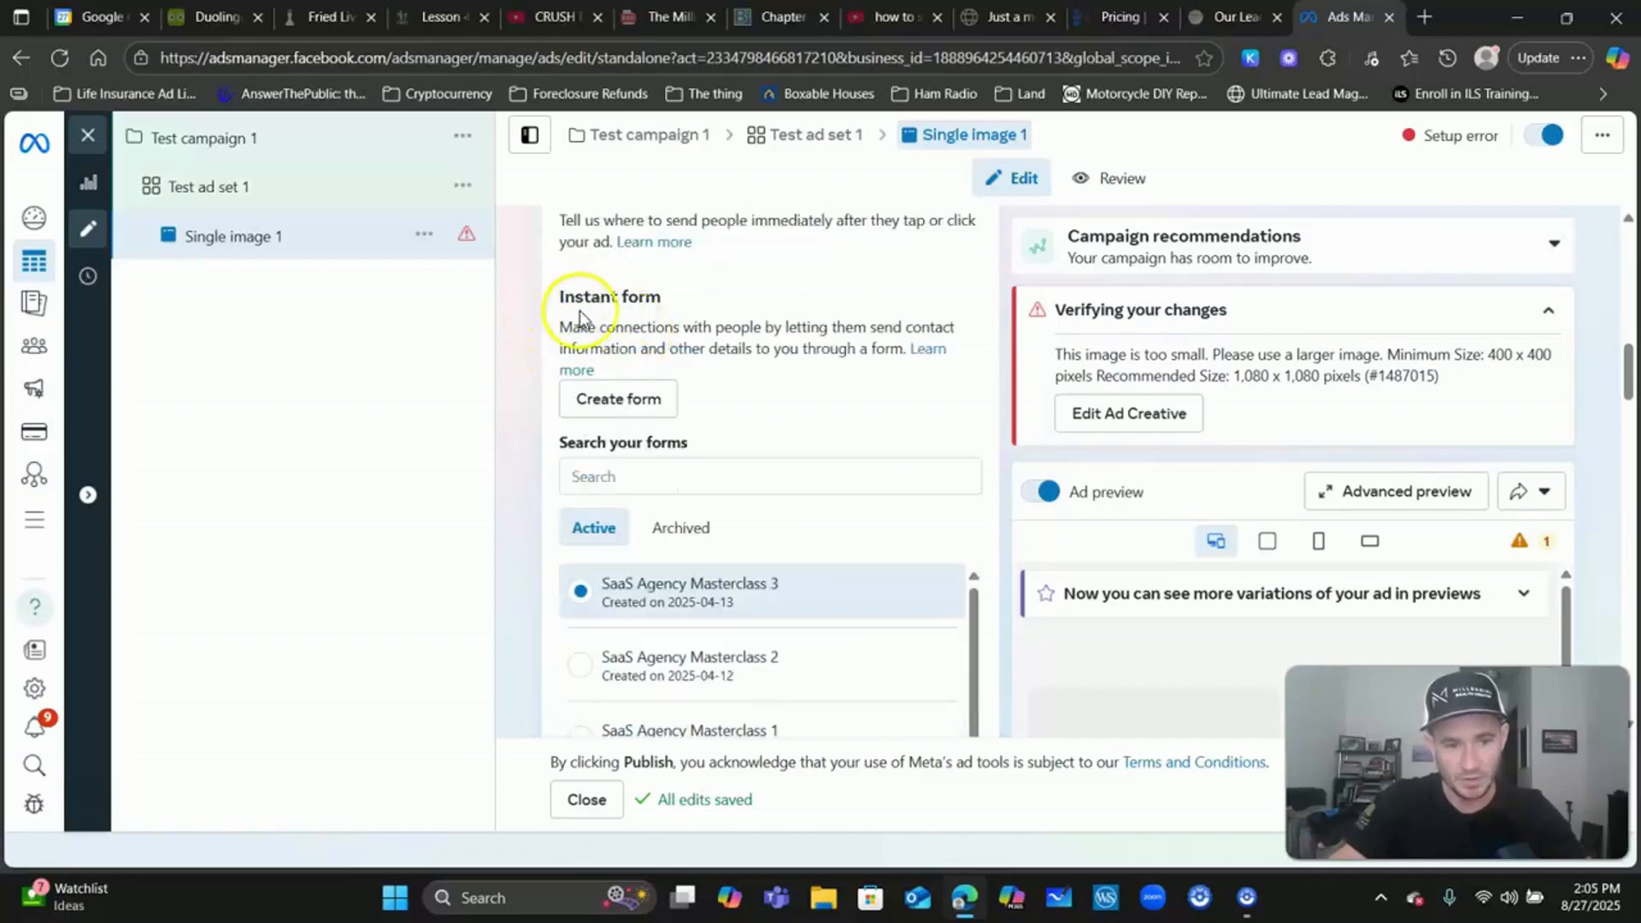
click(617, 409)
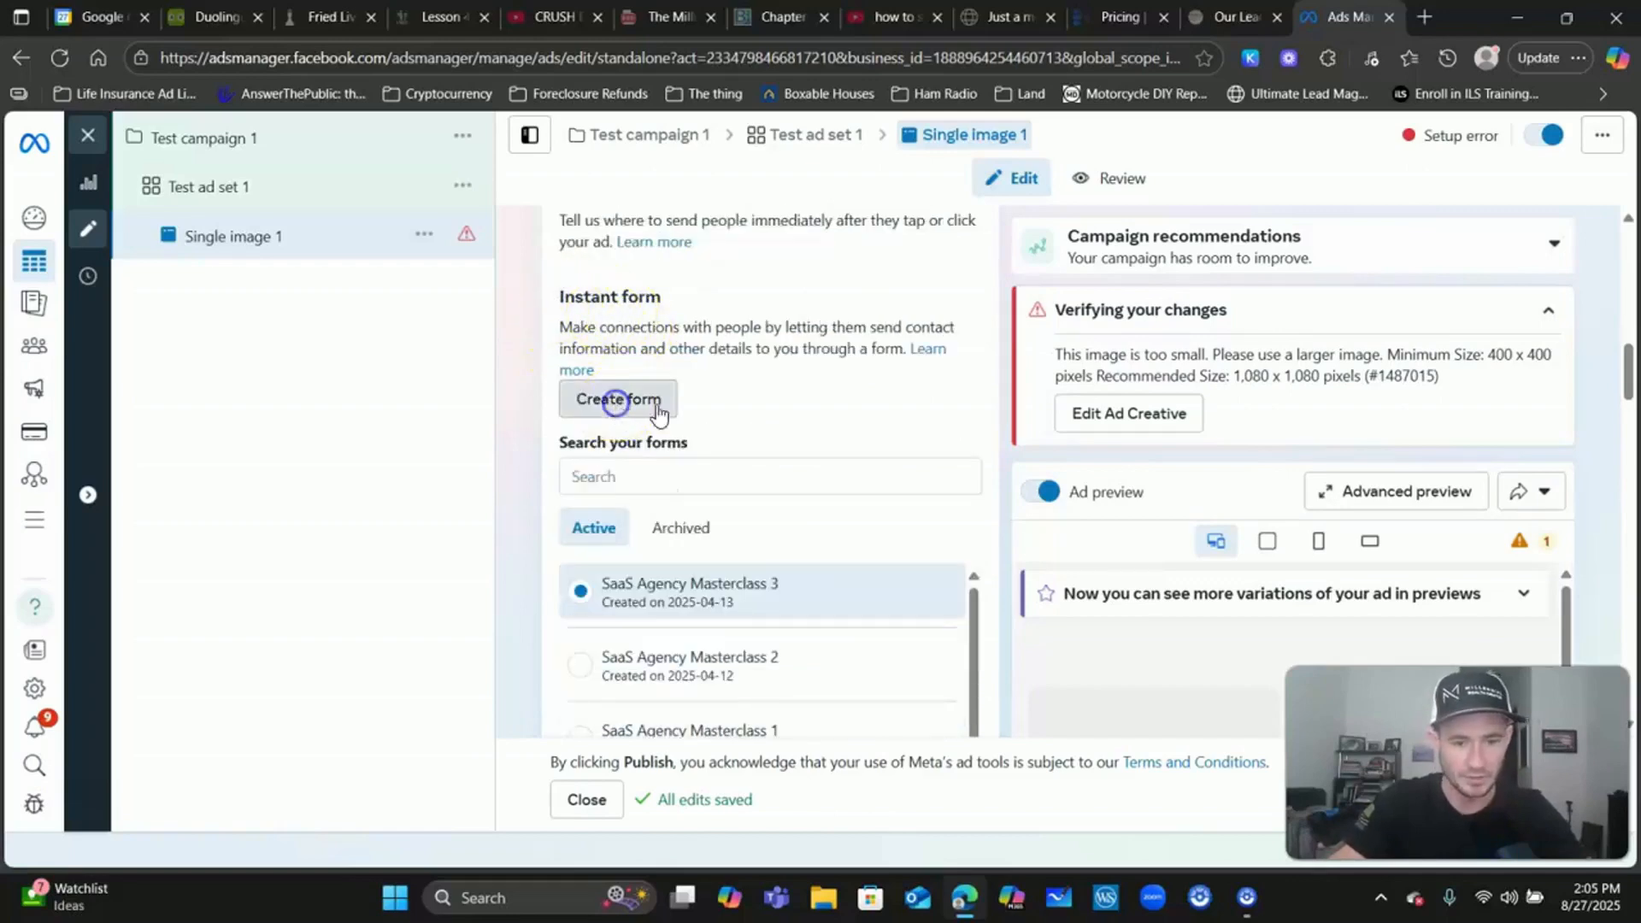
triple_click(519, 277)
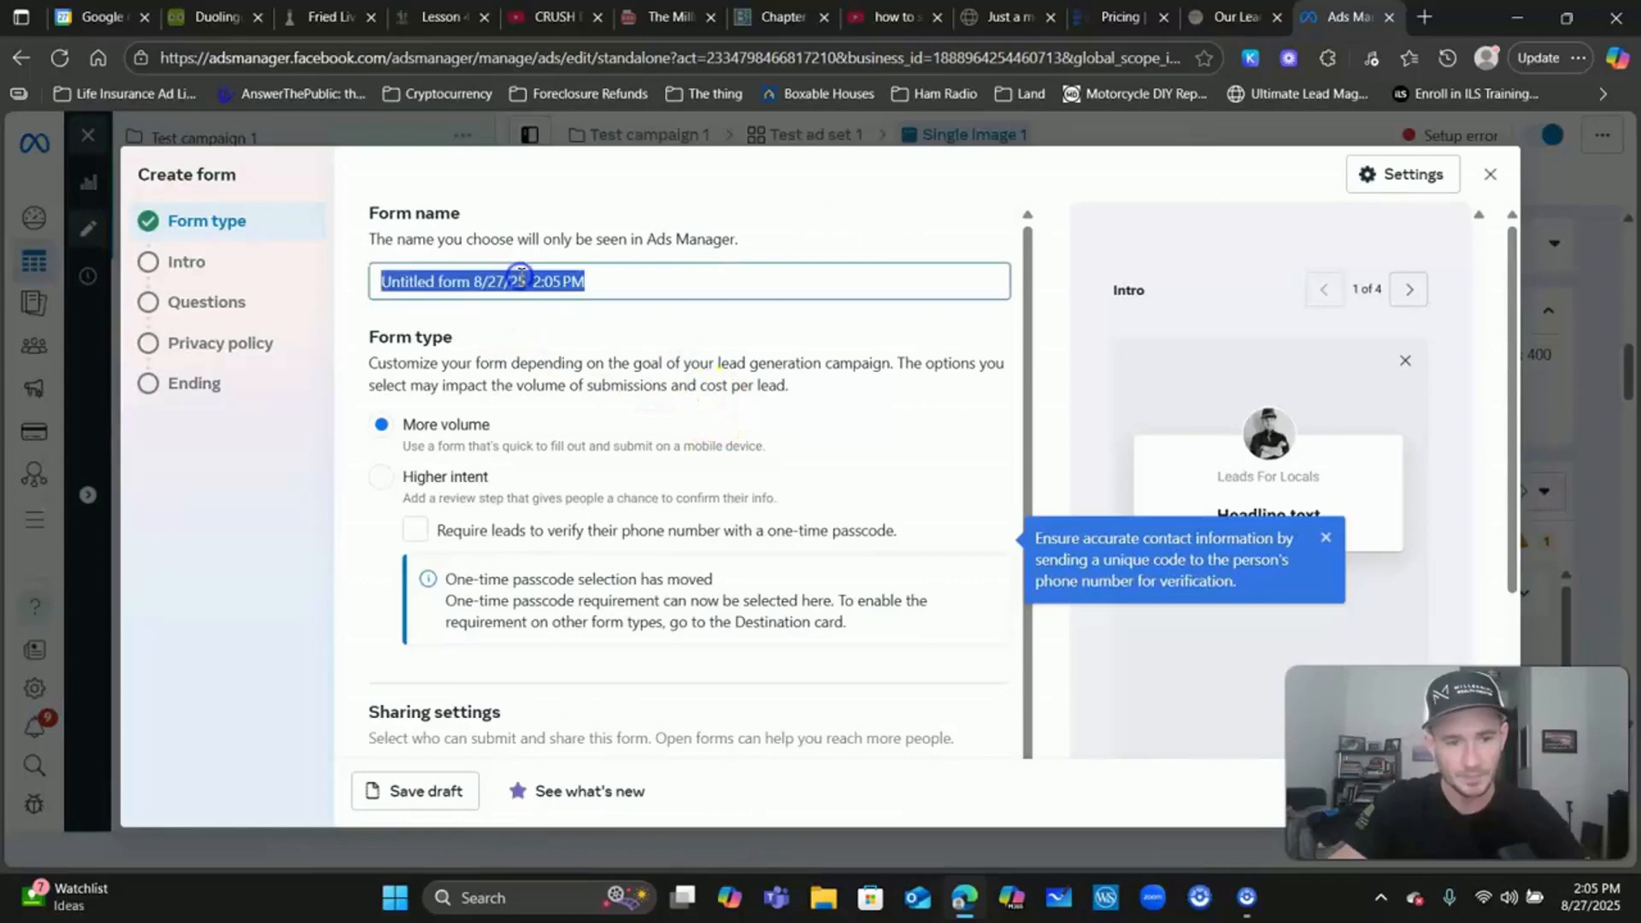
text(Test lead form 1)
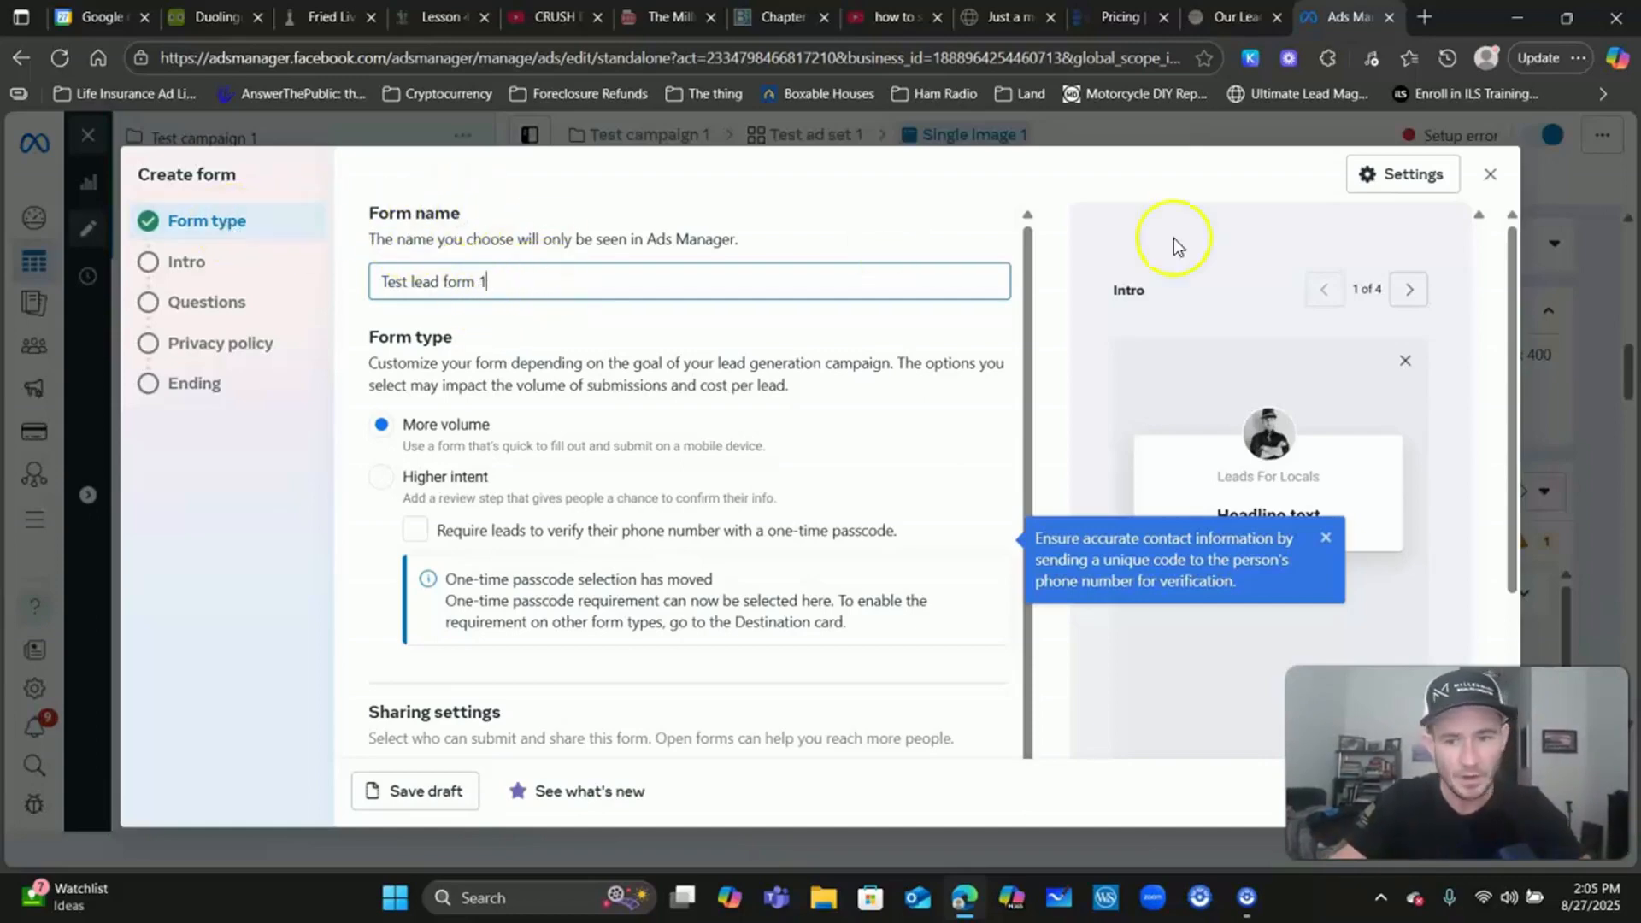
- Set the form's sharing to Open in the form settings
click(1401, 174)
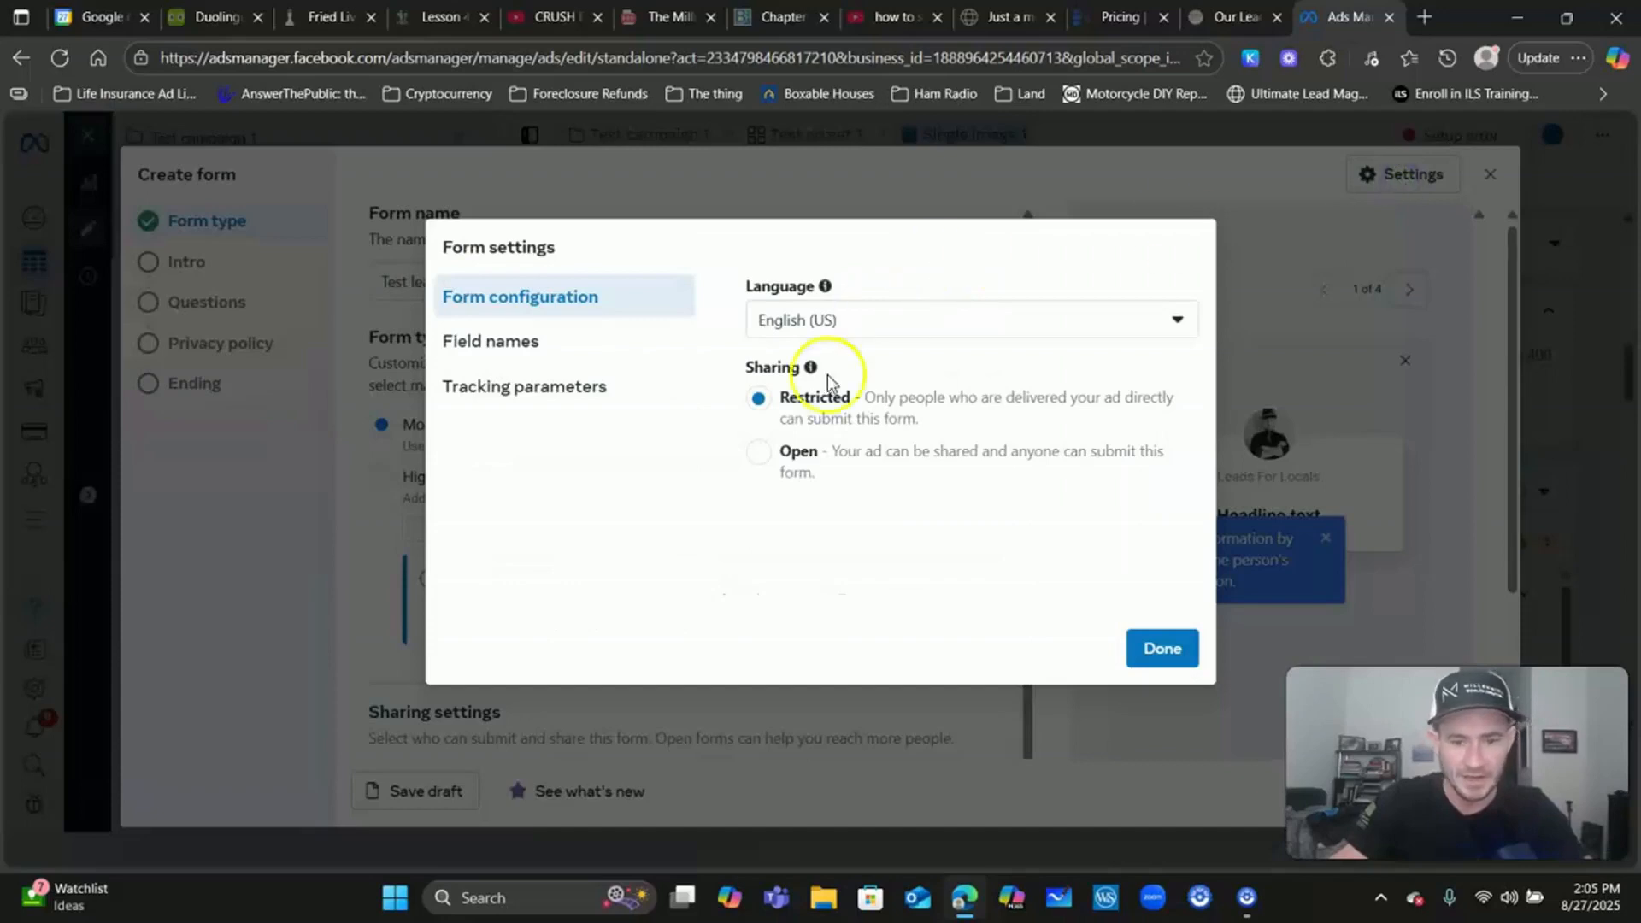
click(758, 452)
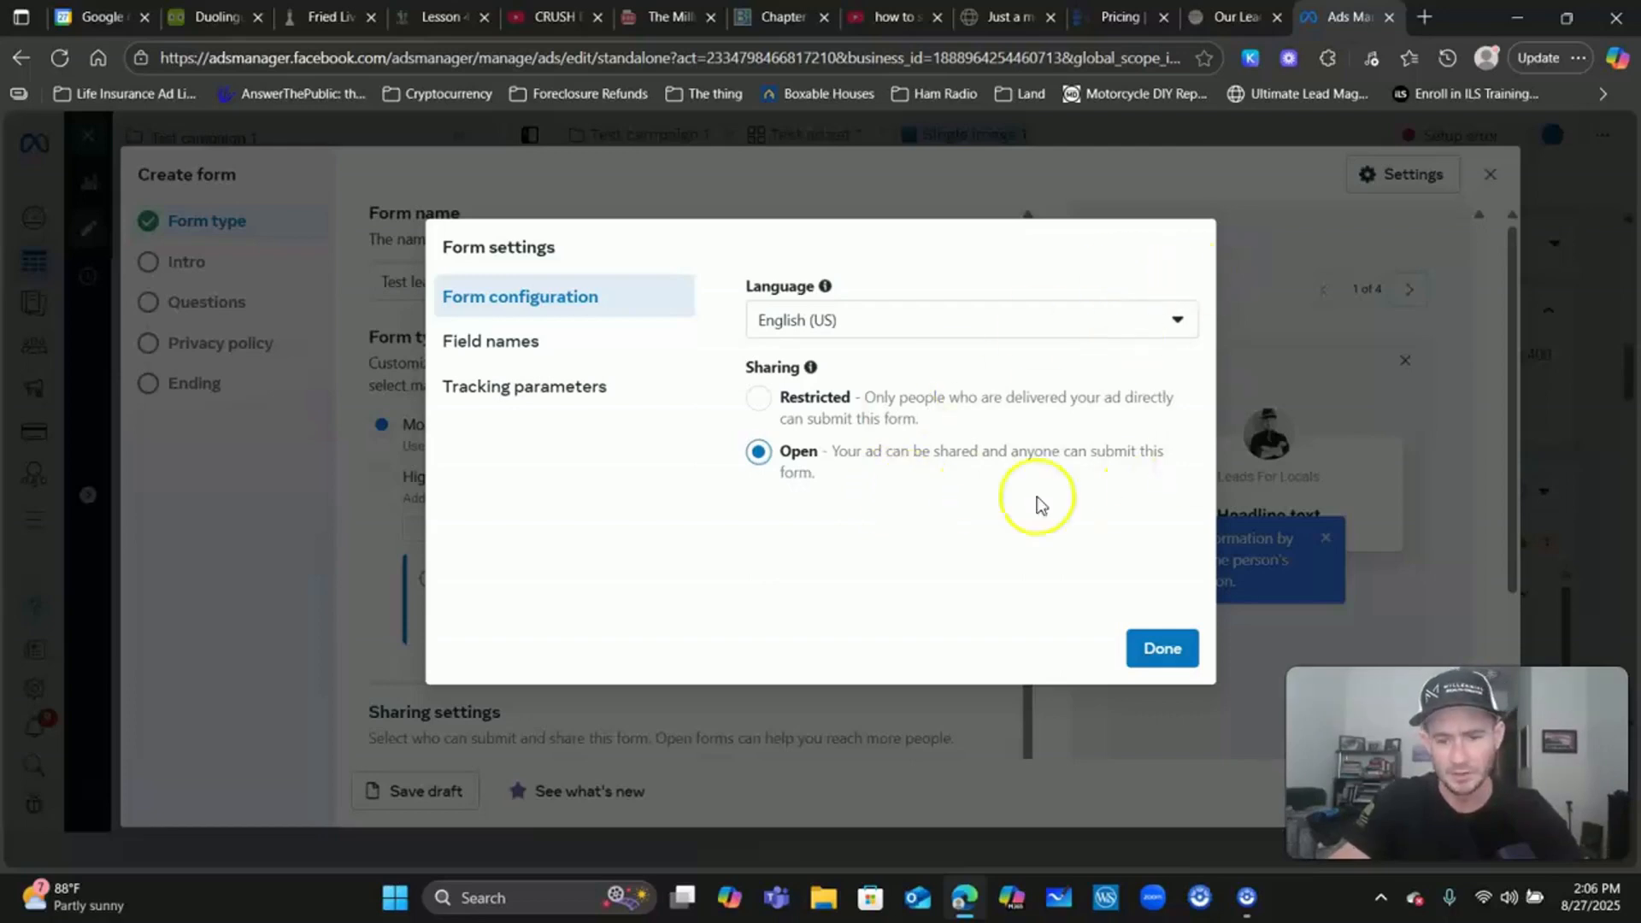
click(1136, 646)
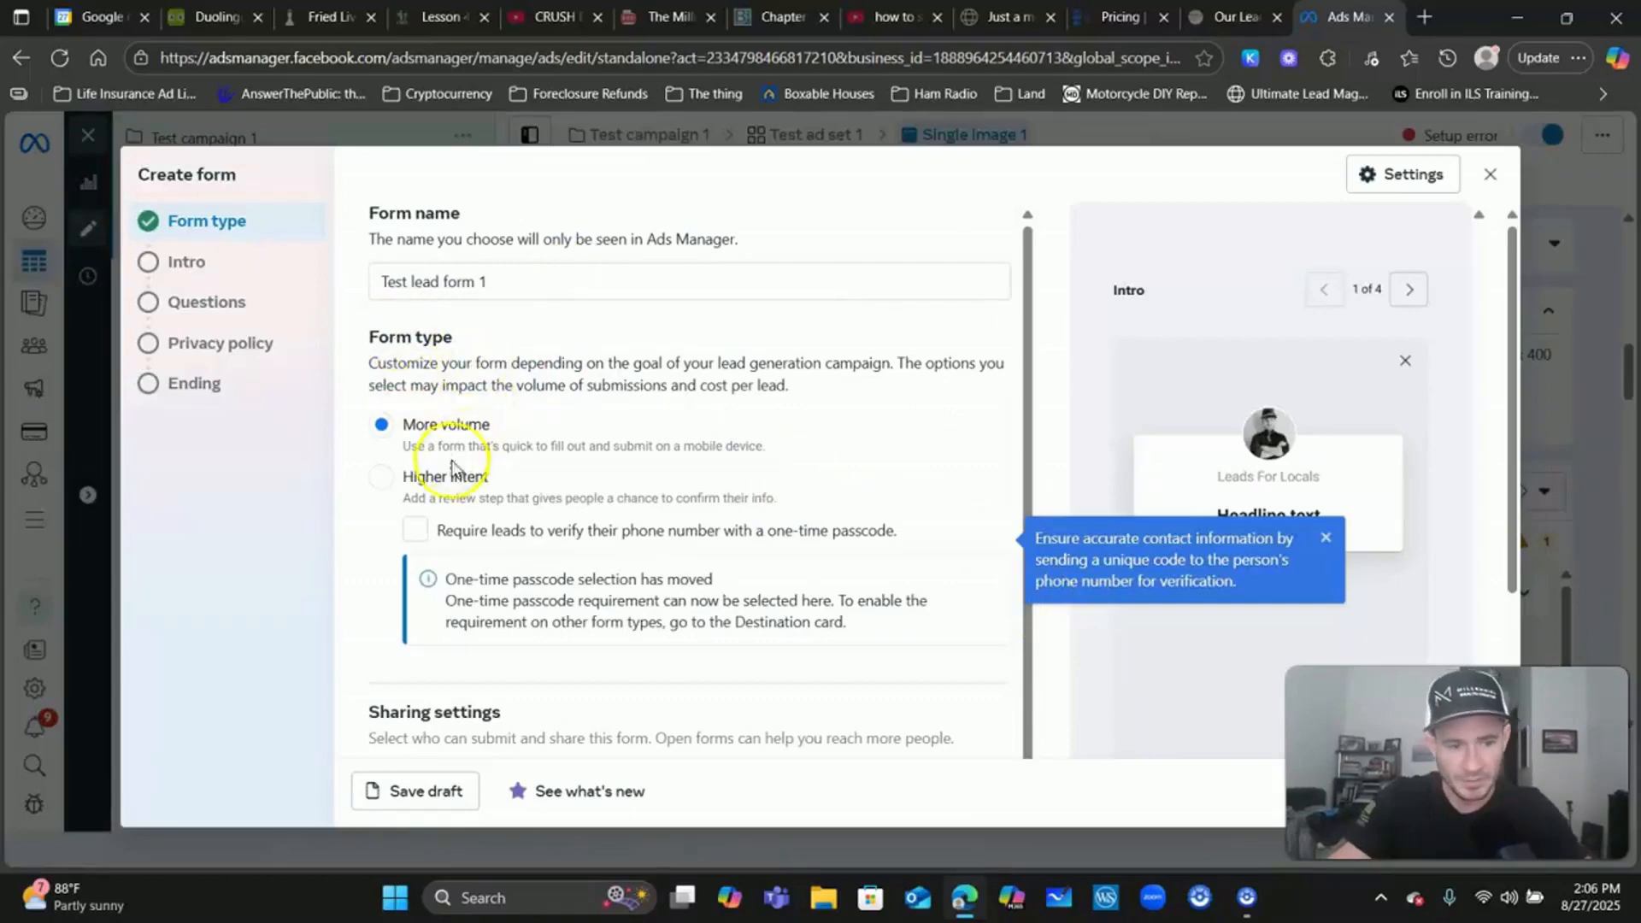
- Set the form type to Higher intent and require leads to verify their phone number with a one-time passcode
click(380, 476)
click(419, 529)
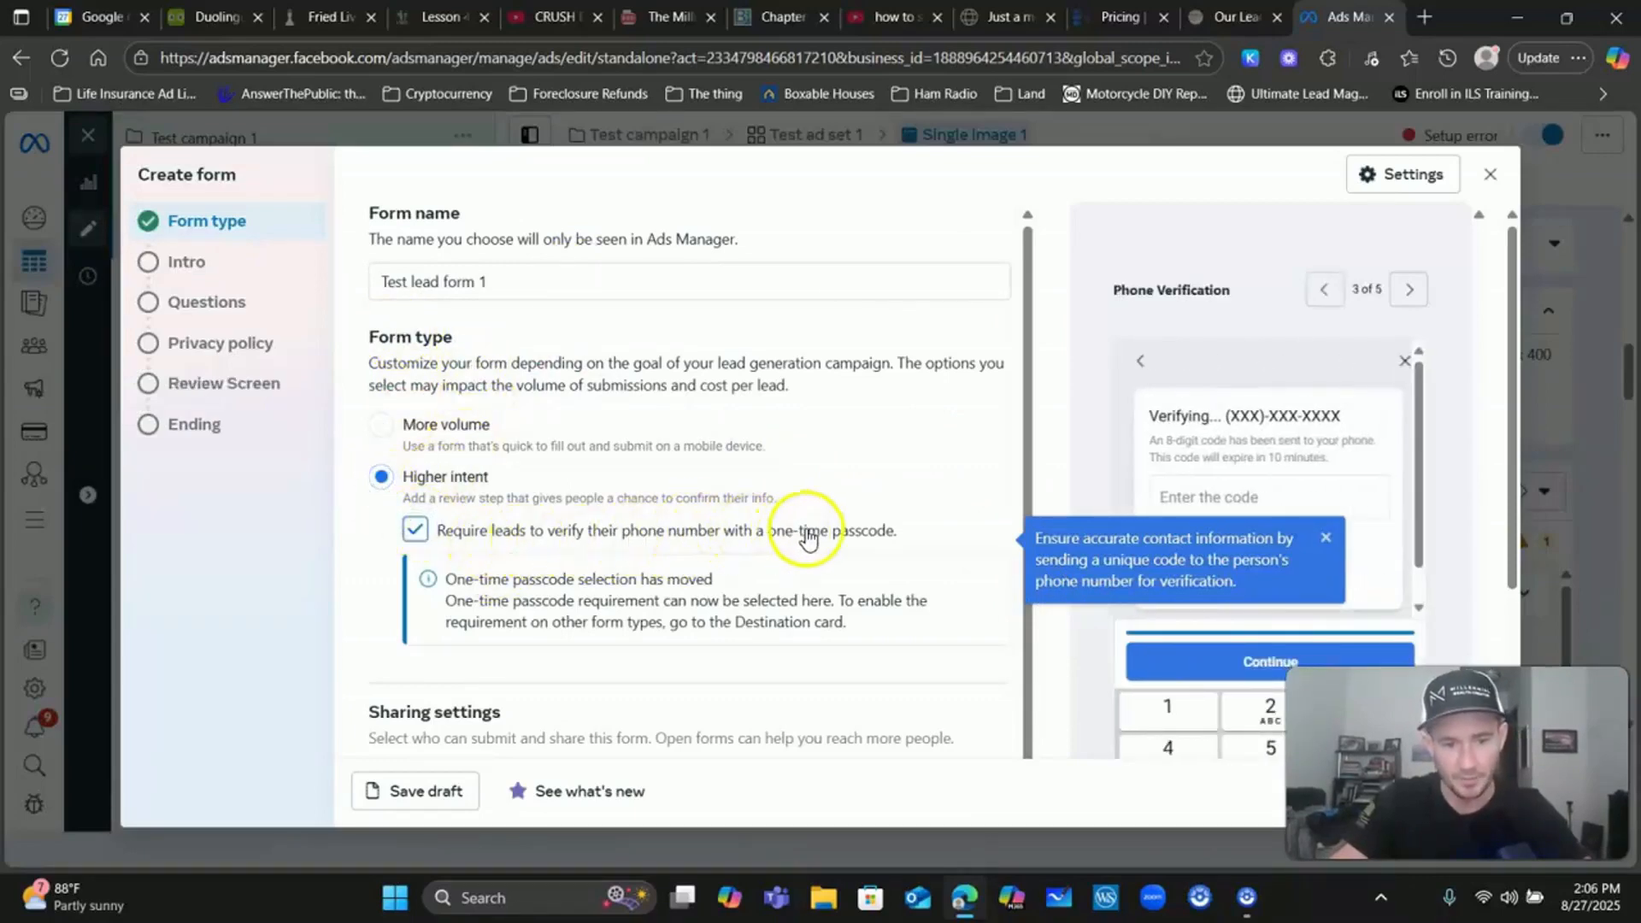
click(1326, 537)
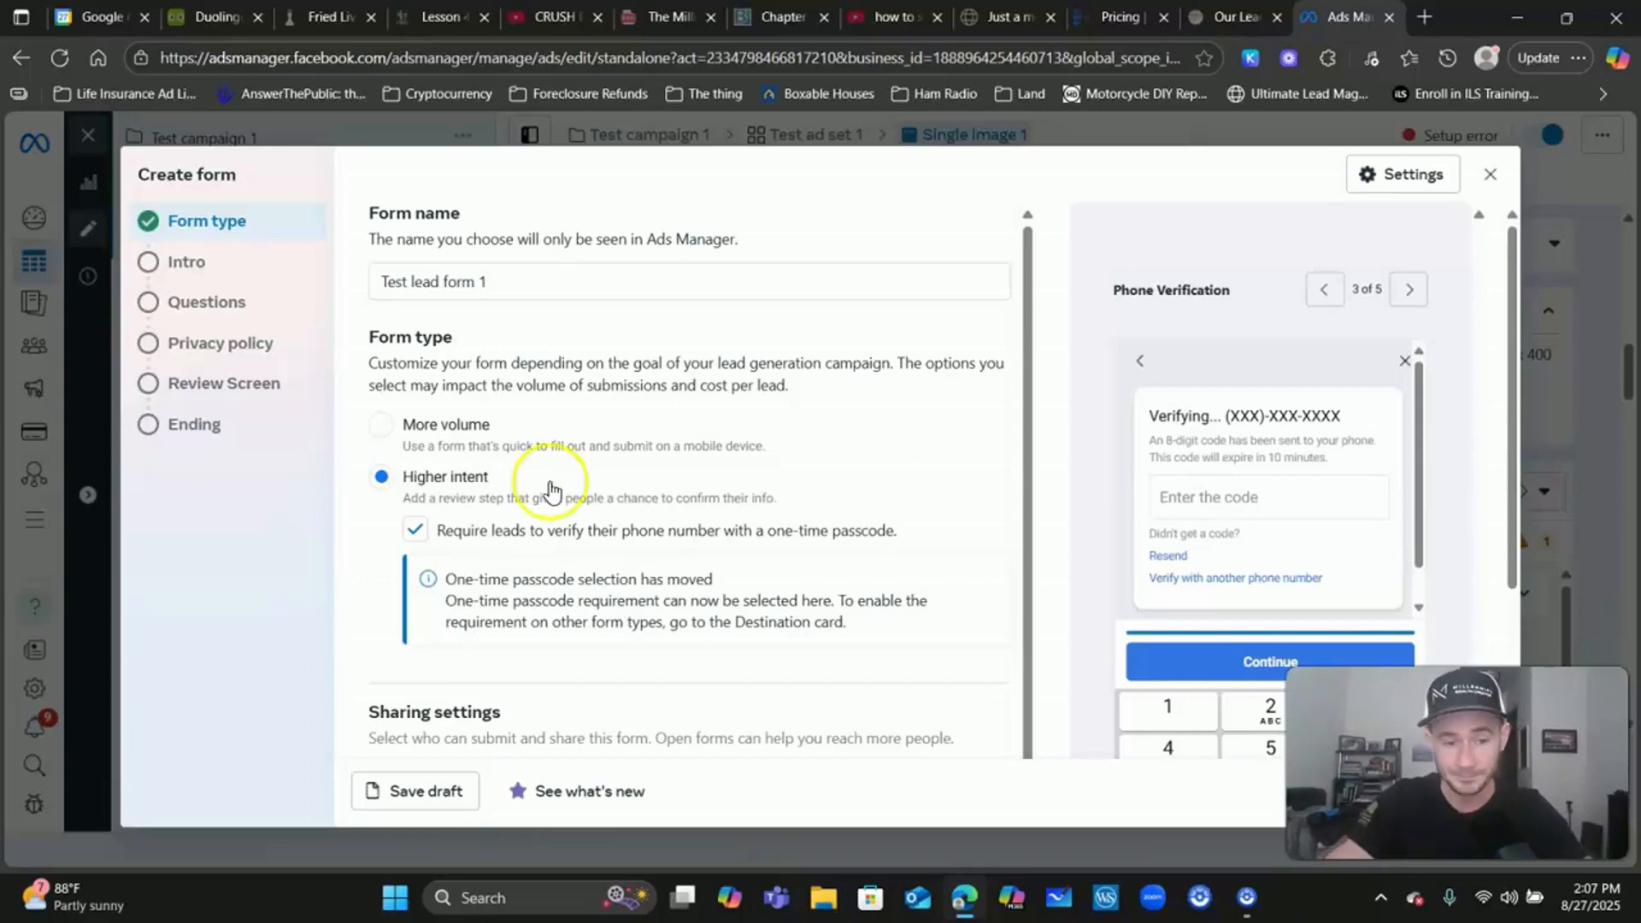
scroll(478, 342, down, 3)
scroll(500, 359, down, 1)
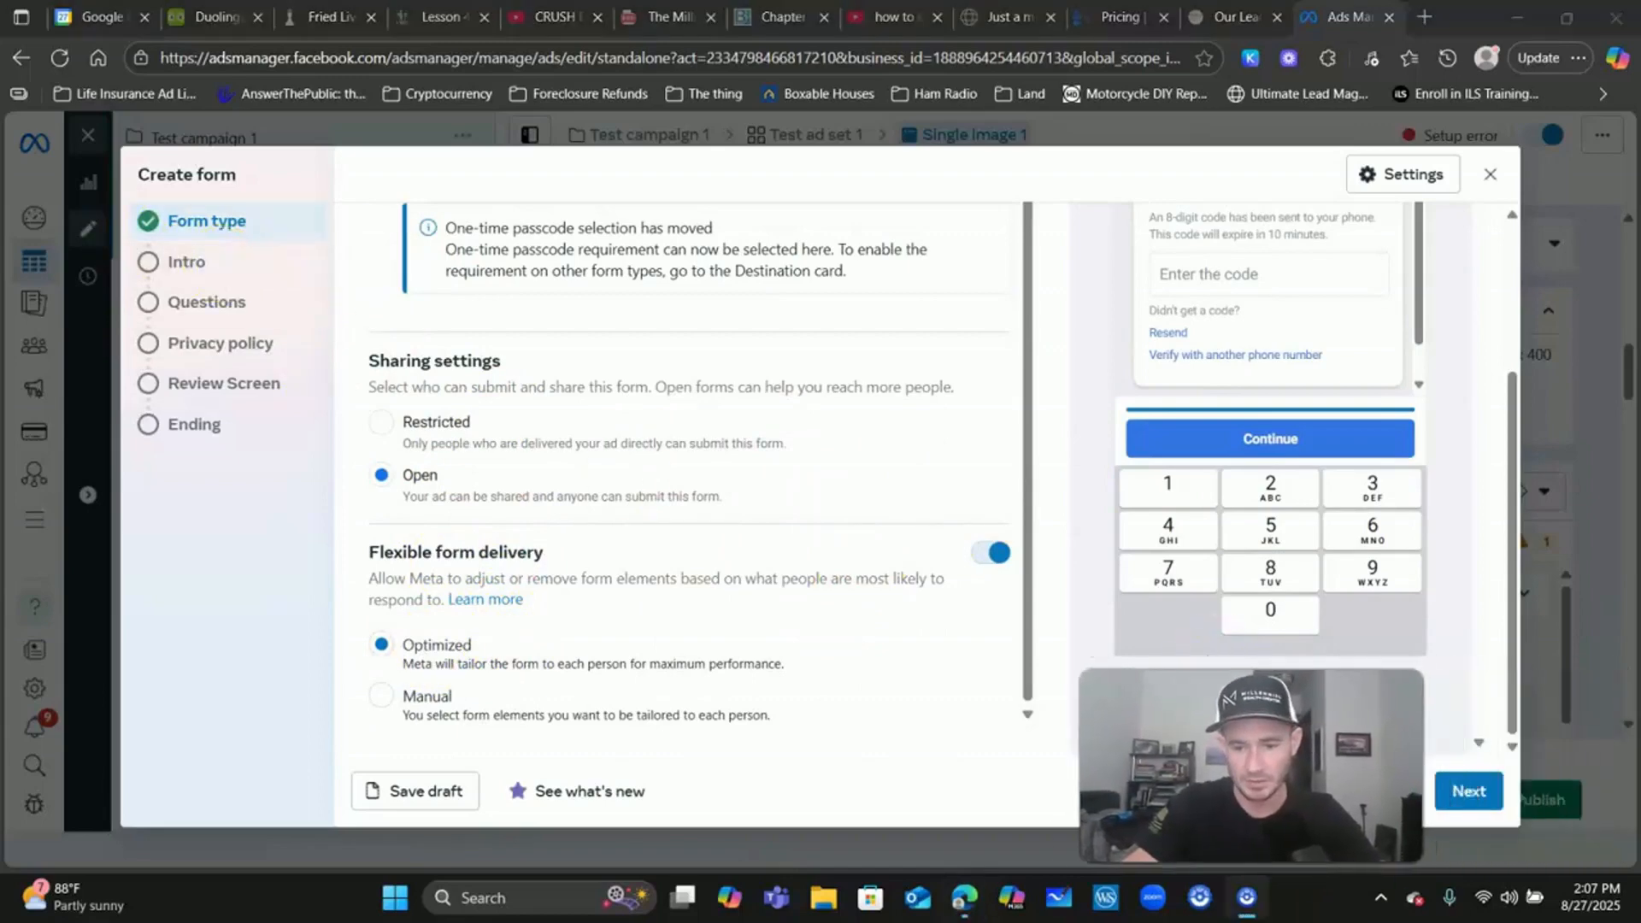
- Proceed to the form's intro and enable a background image that uses the image from the ad
click(1468, 791)
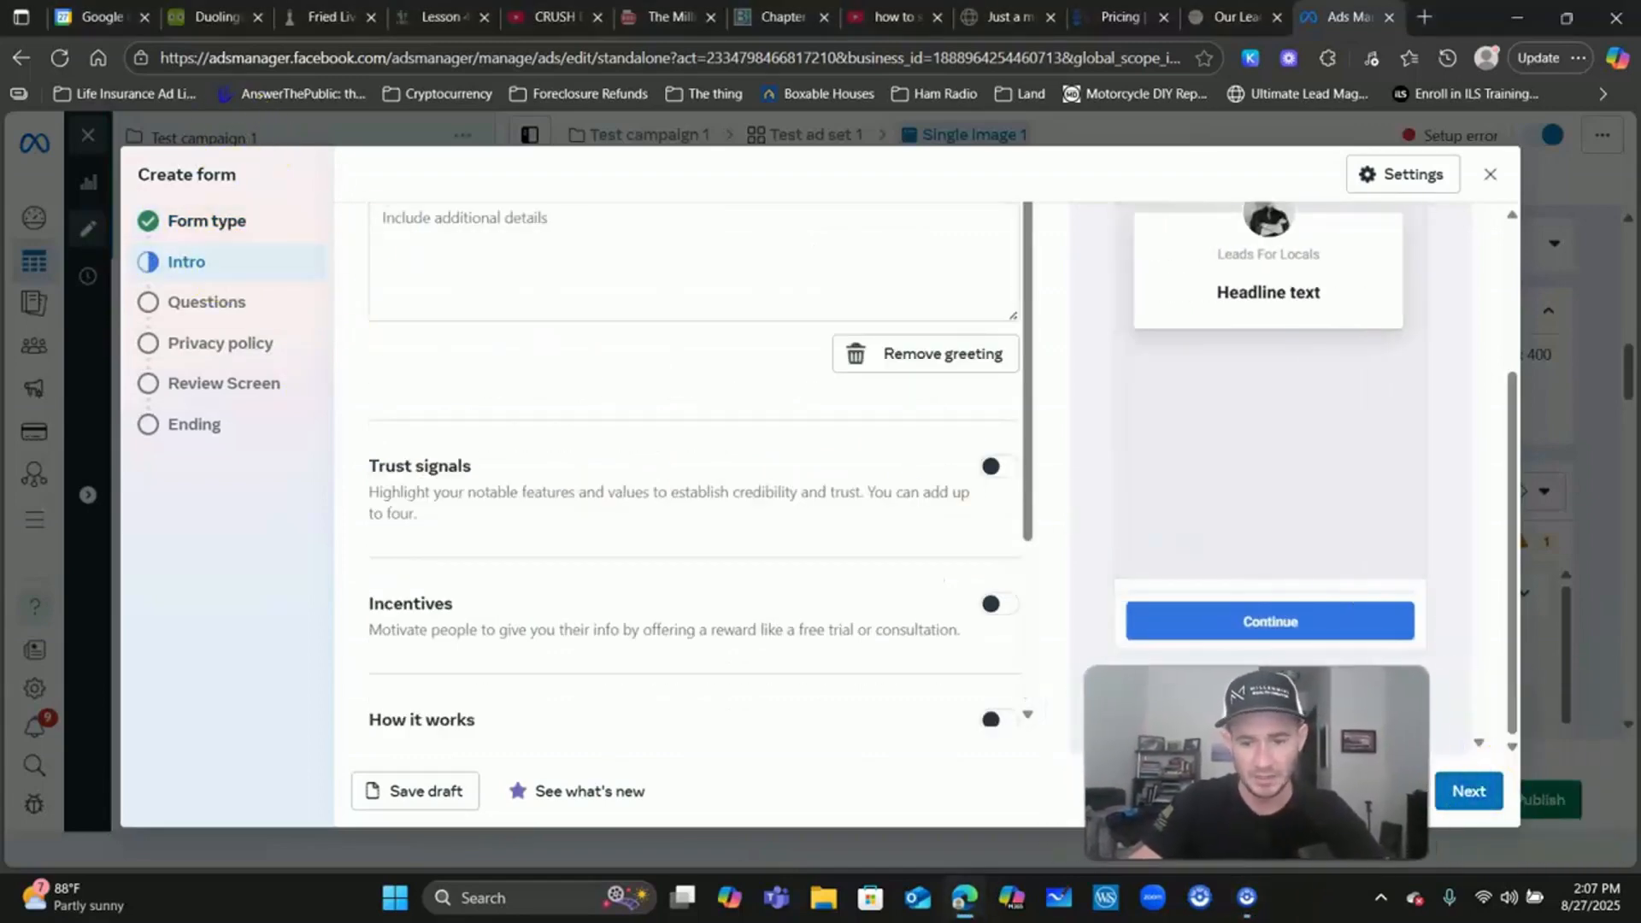
scroll(843, 476, up, 2)
scroll(627, 286, up, 3)
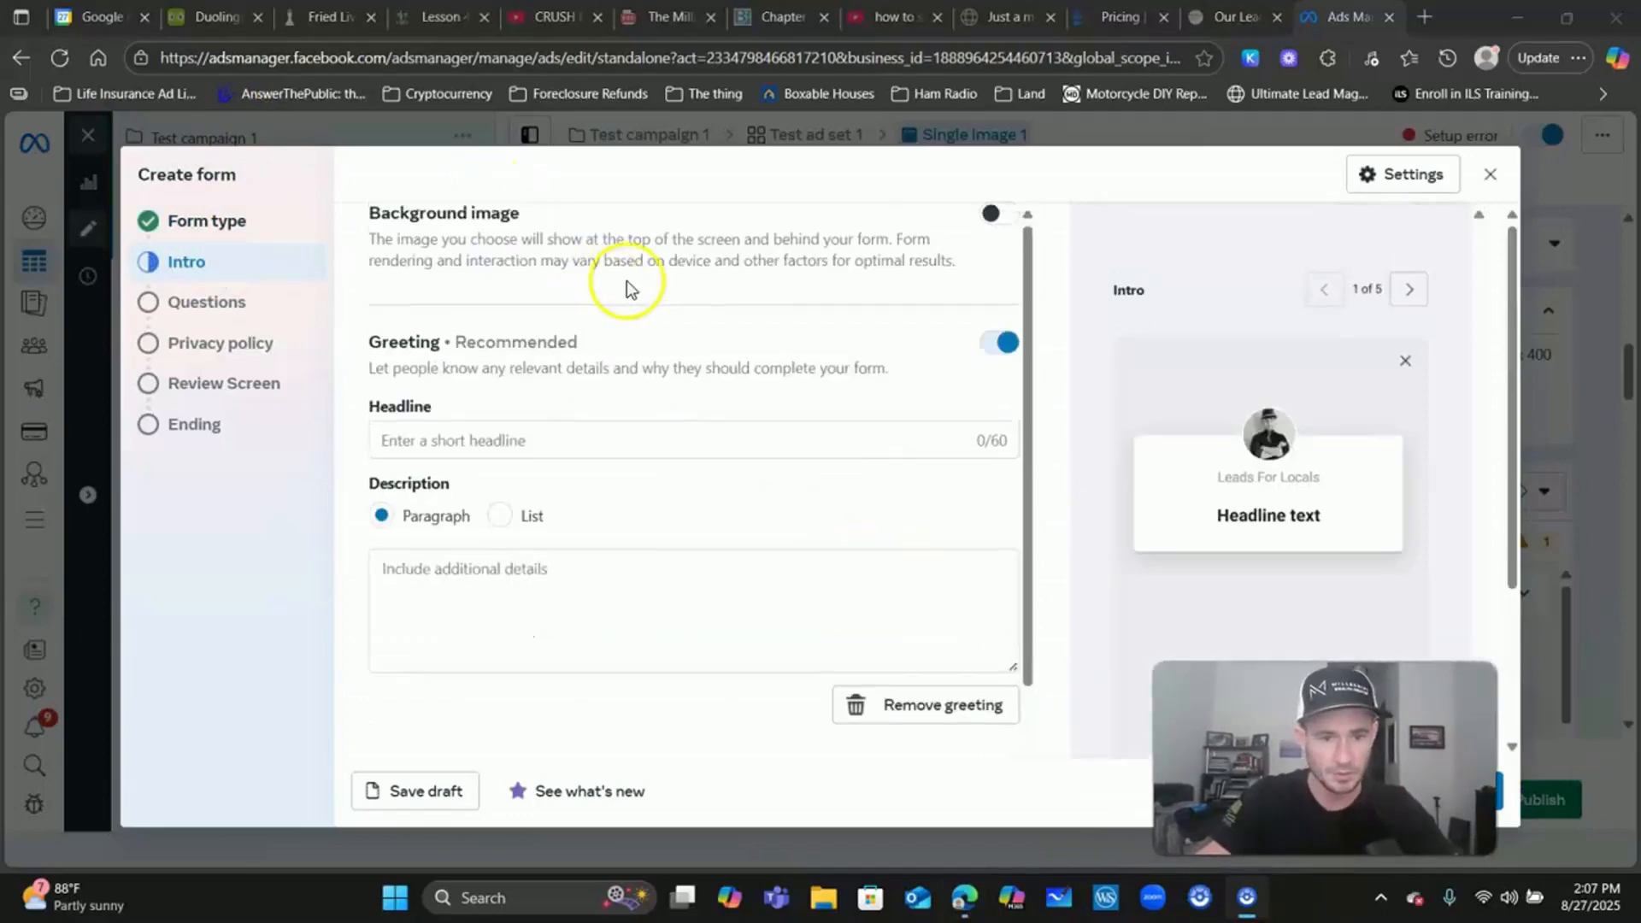
click(994, 213)
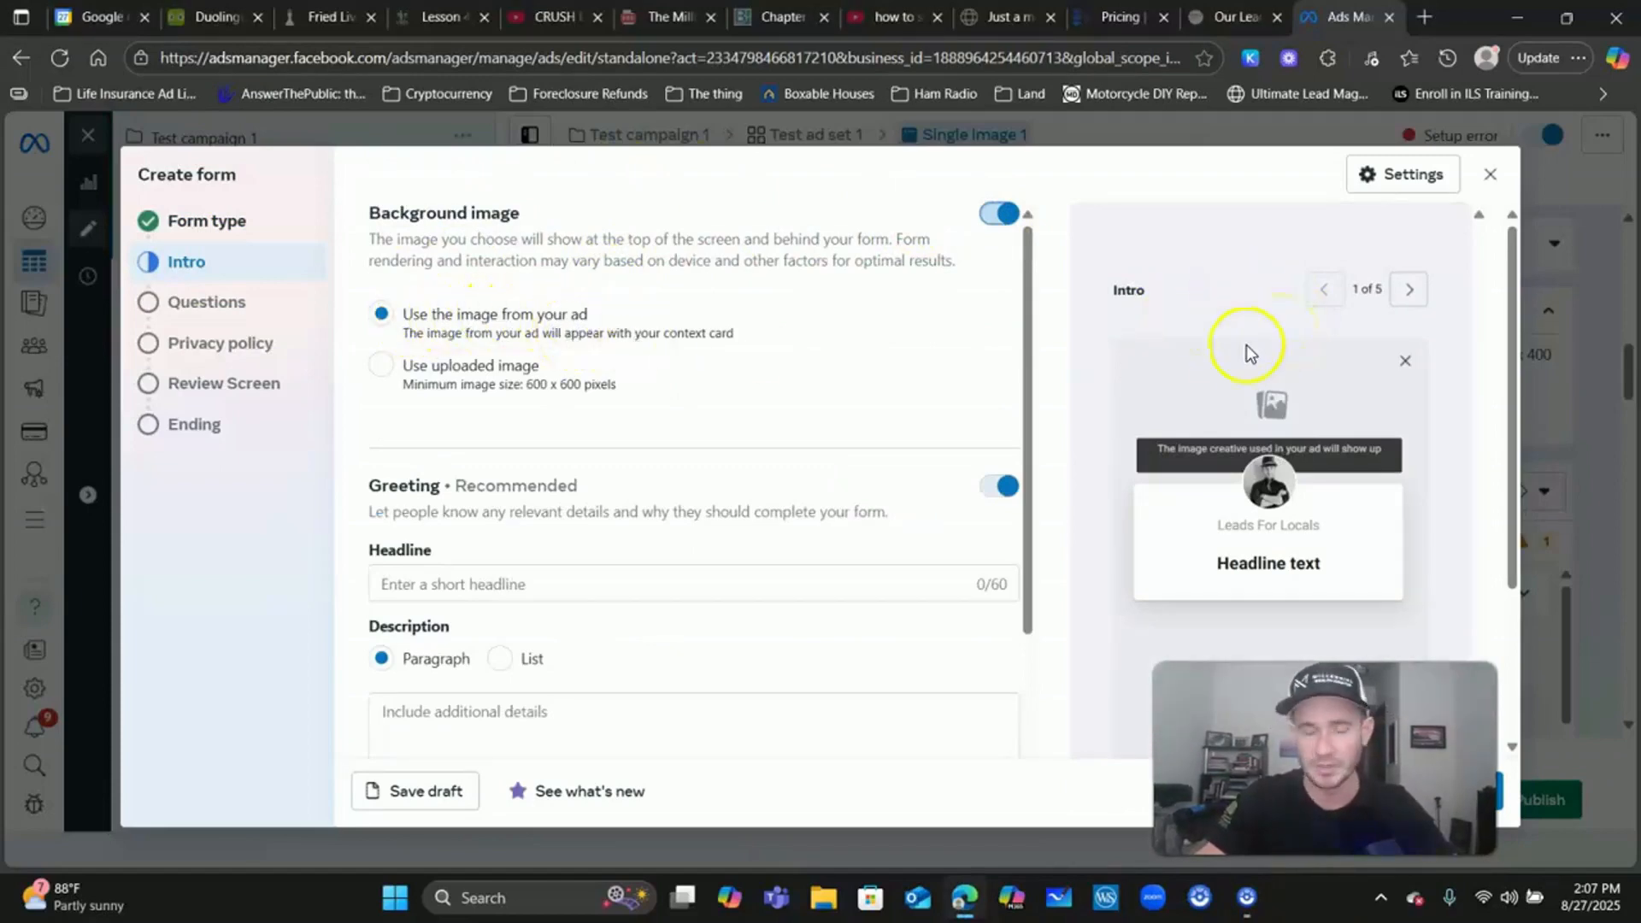
- Switch the form's background to an uploaded image, choose "lead form background image" from Downloads, and apply its crop
click(381, 367)
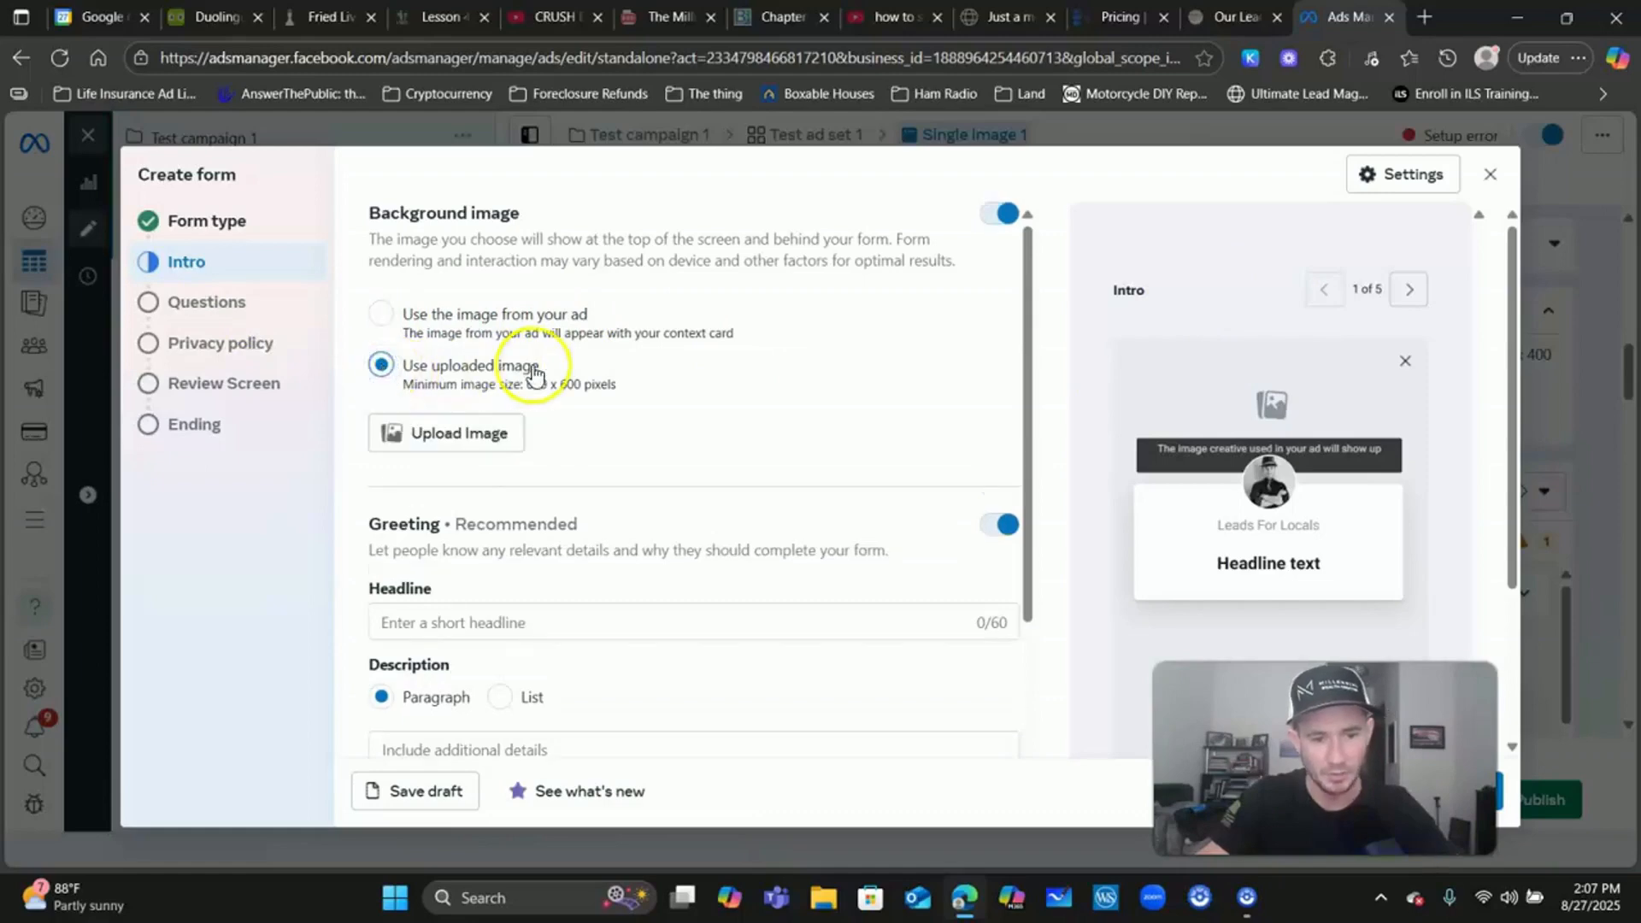
click(461, 436)
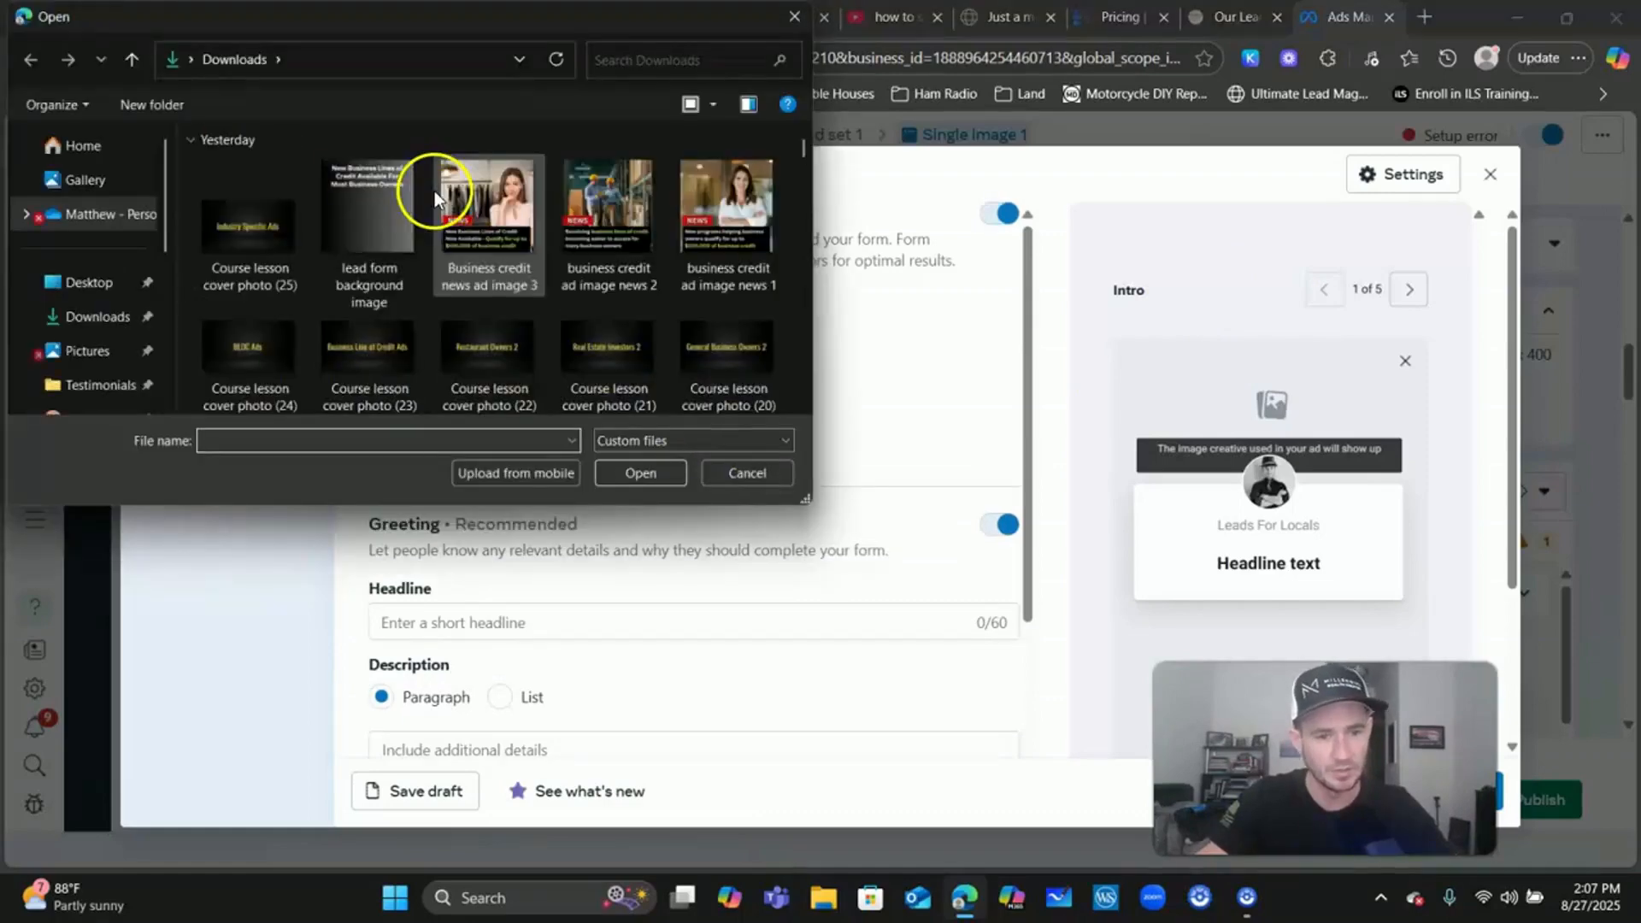
double_click(361, 194)
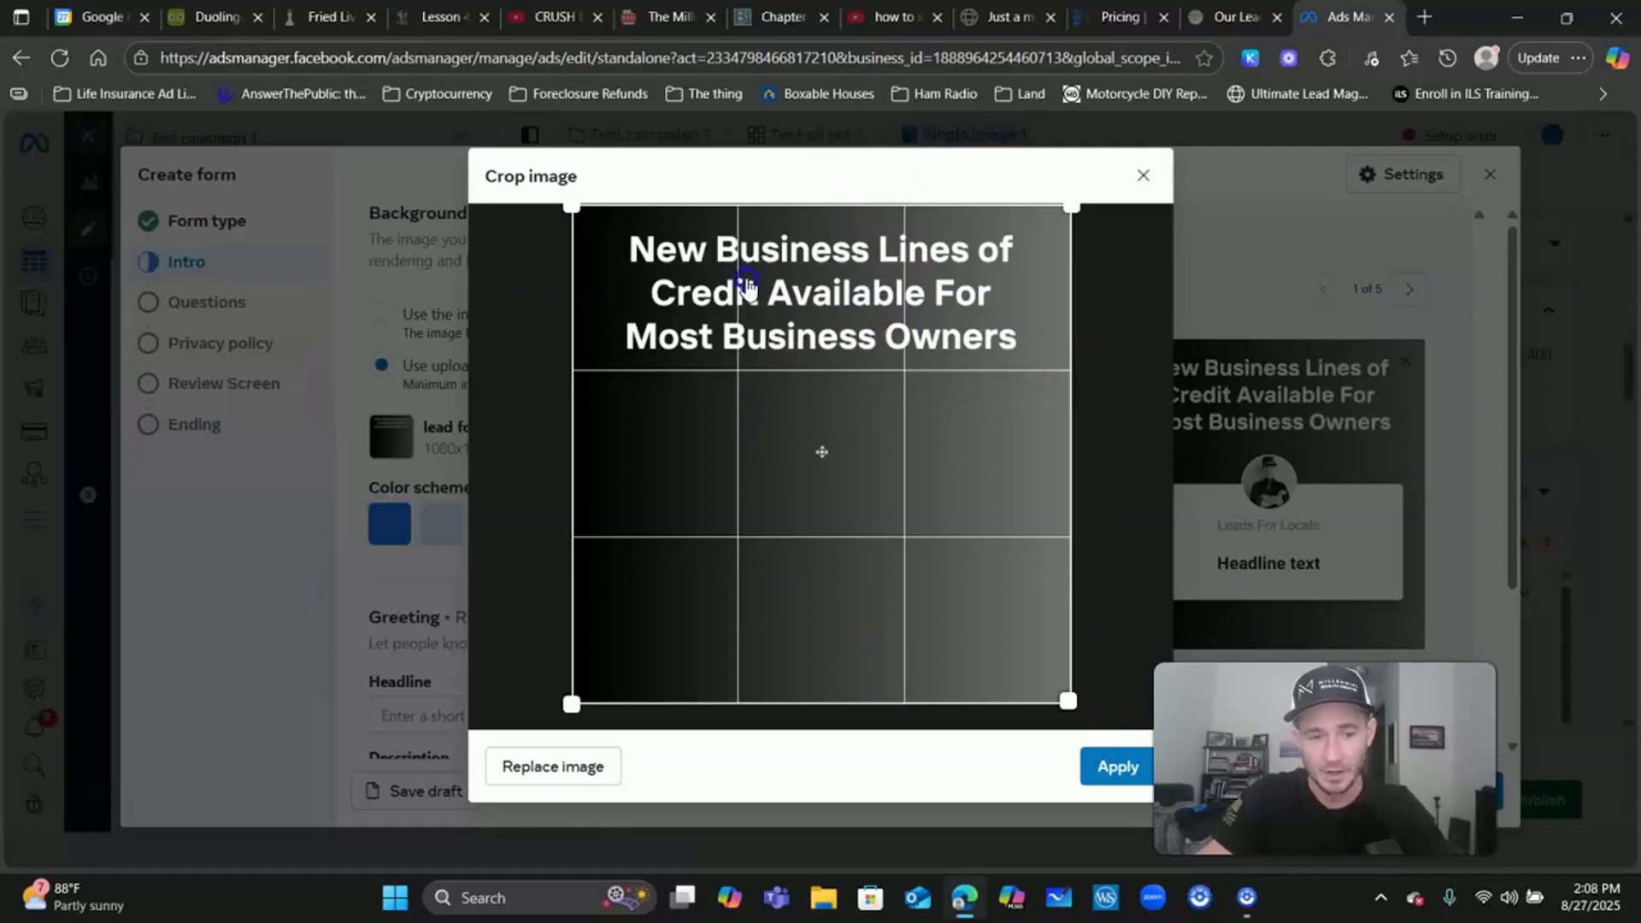
click(1140, 778)
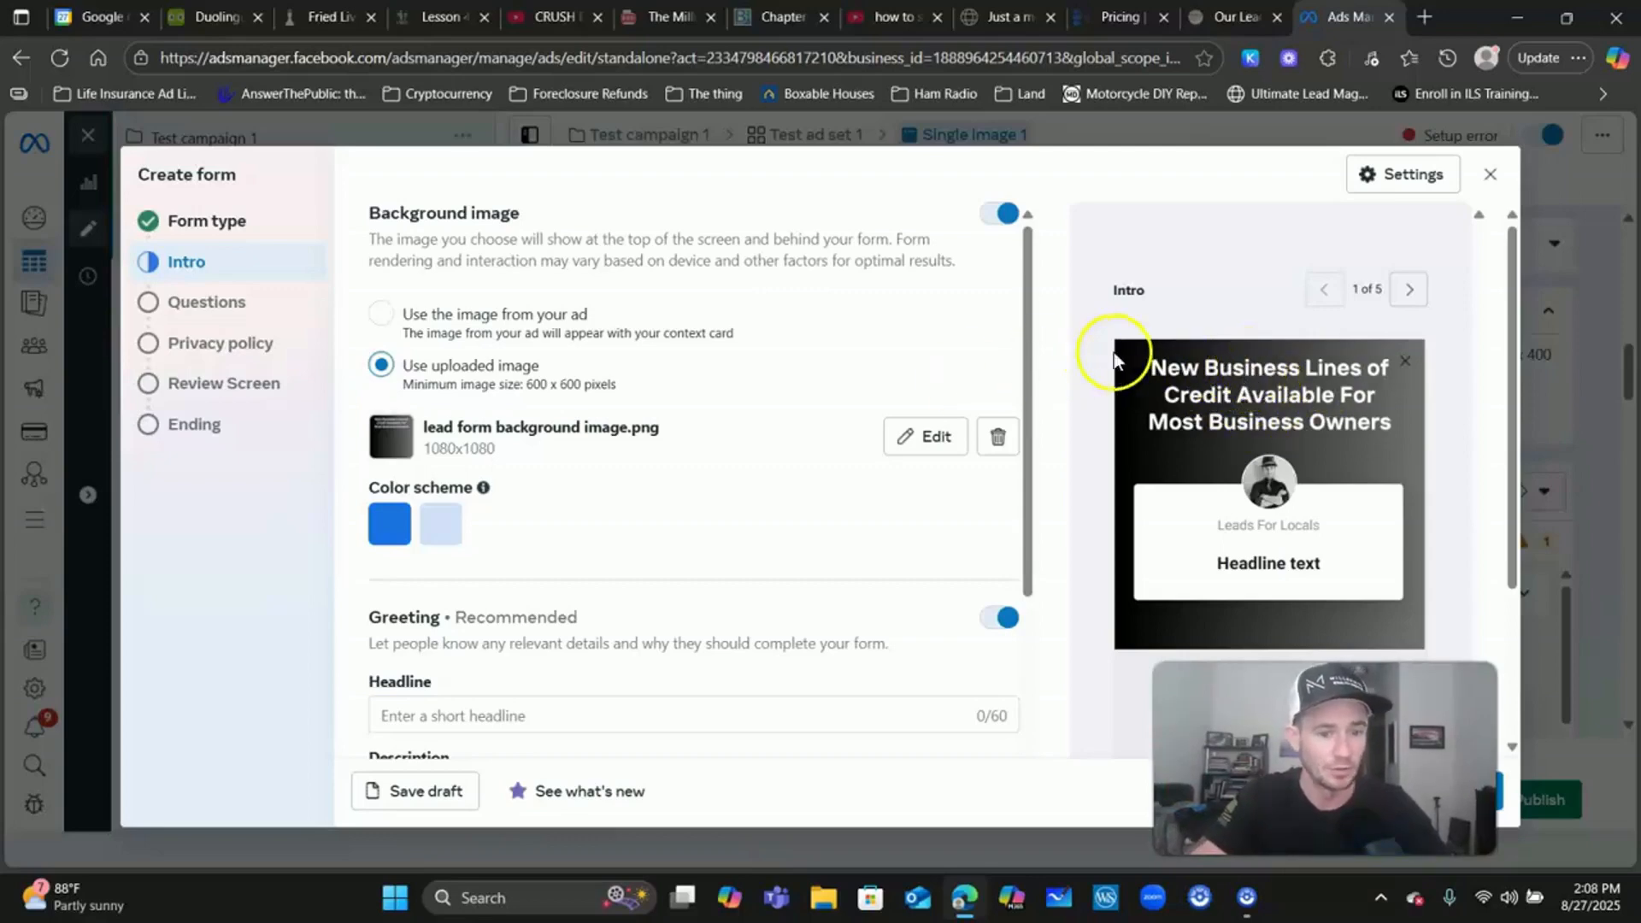
click(442, 525)
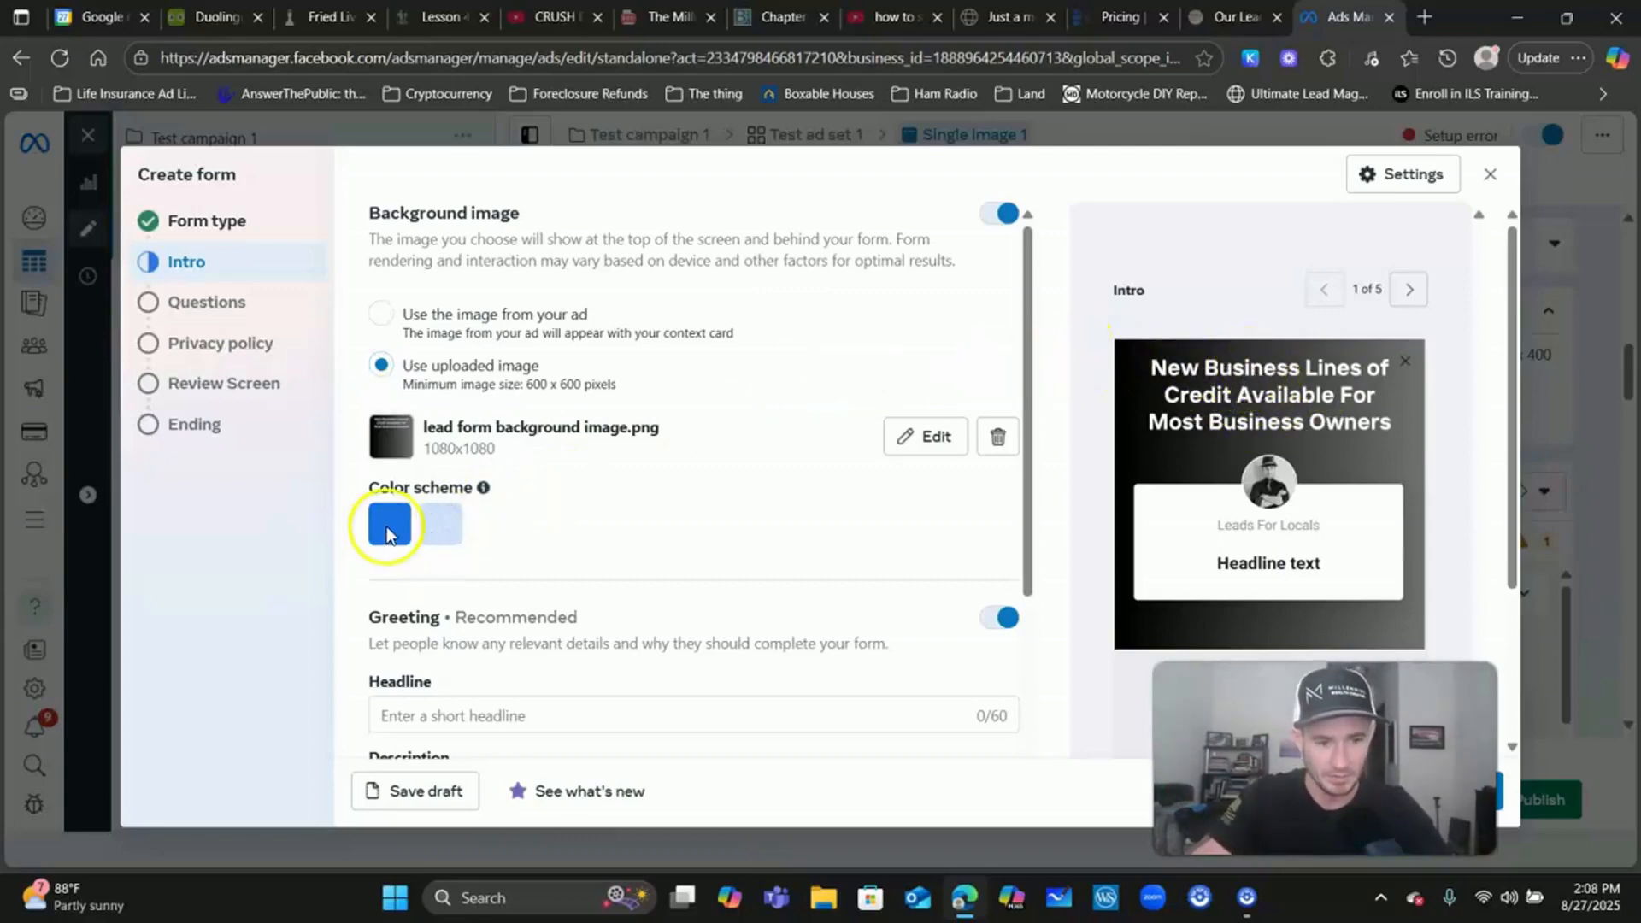
- Enter the greeting headline "Ready to see how much credit your business get?"
scroll(598, 467, down, 1)
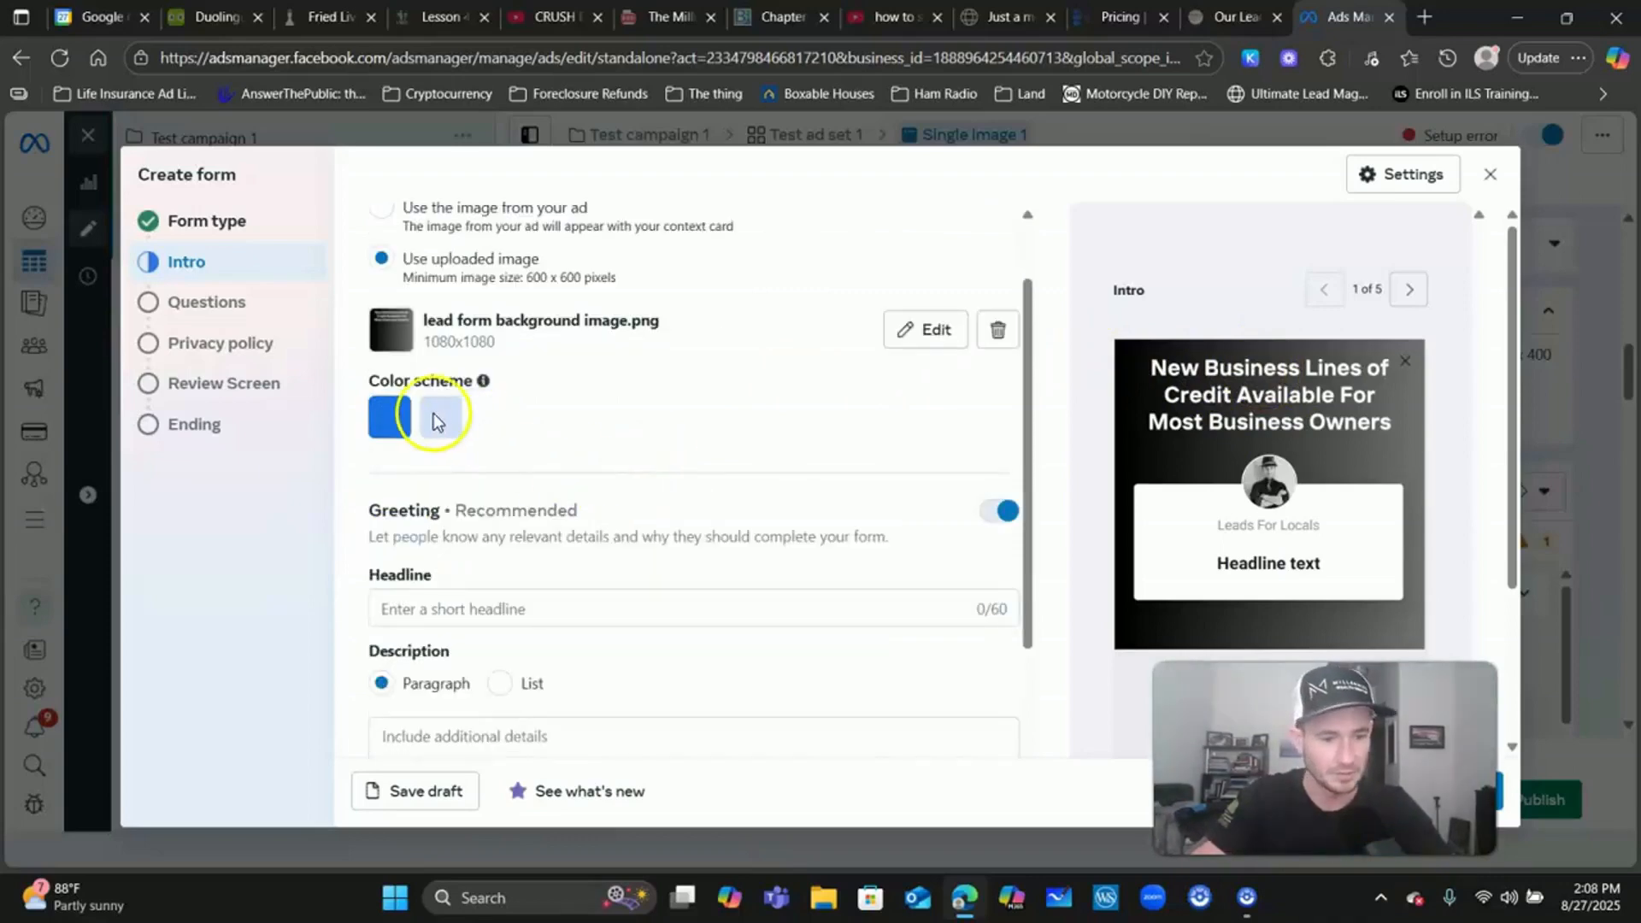
scroll(597, 432, down, 1)
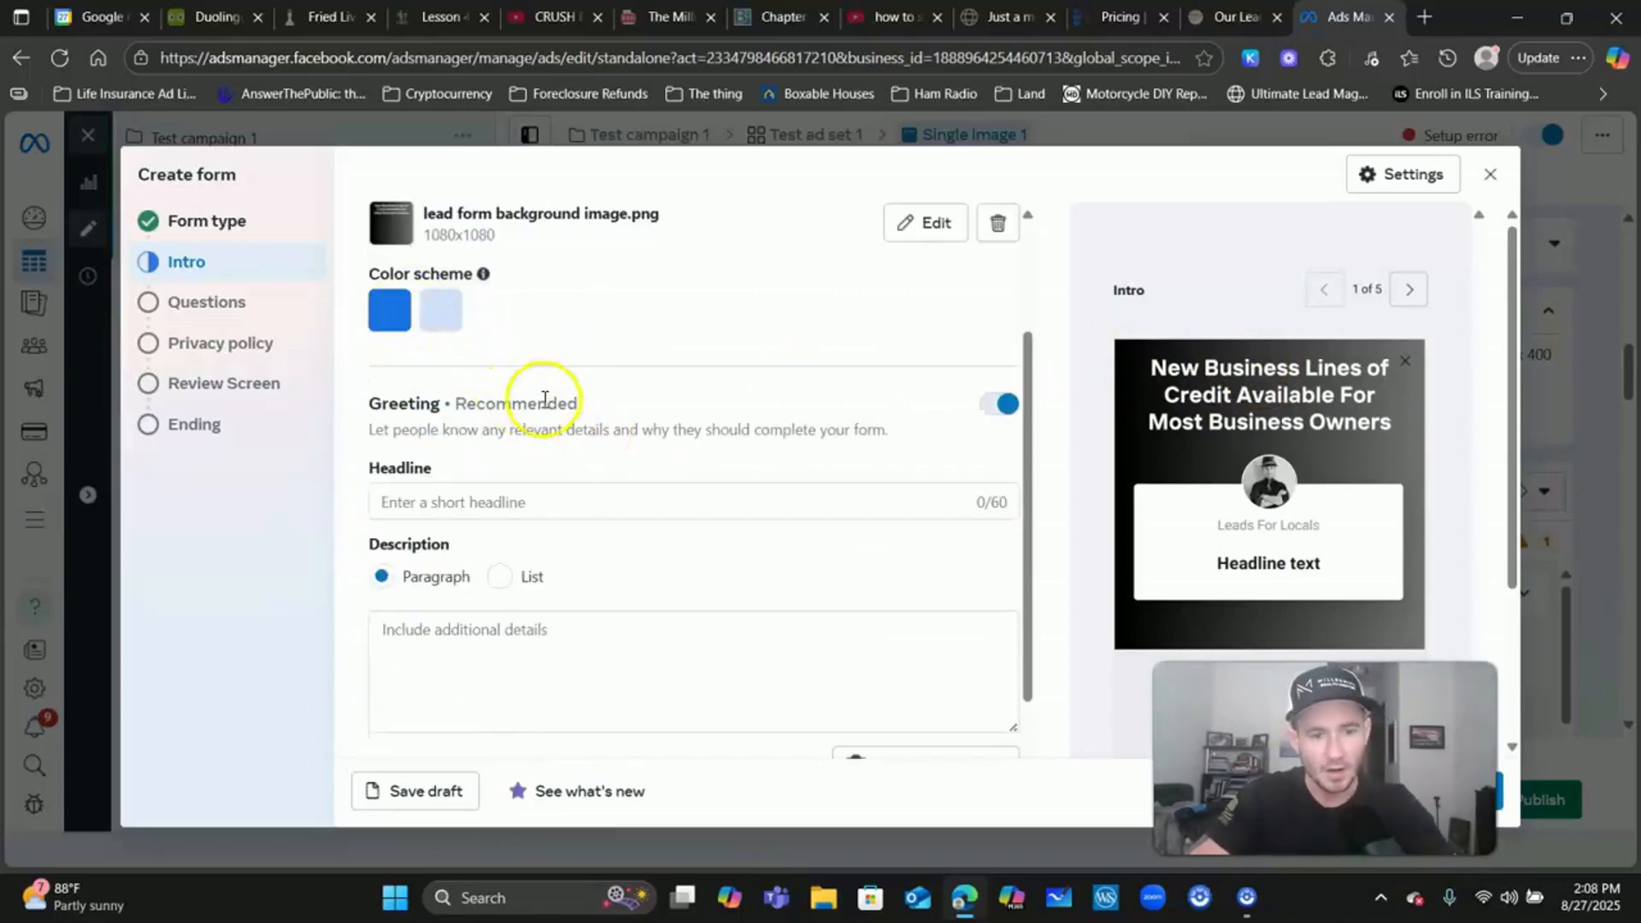
scroll(547, 399, down, 1)
click(448, 385)
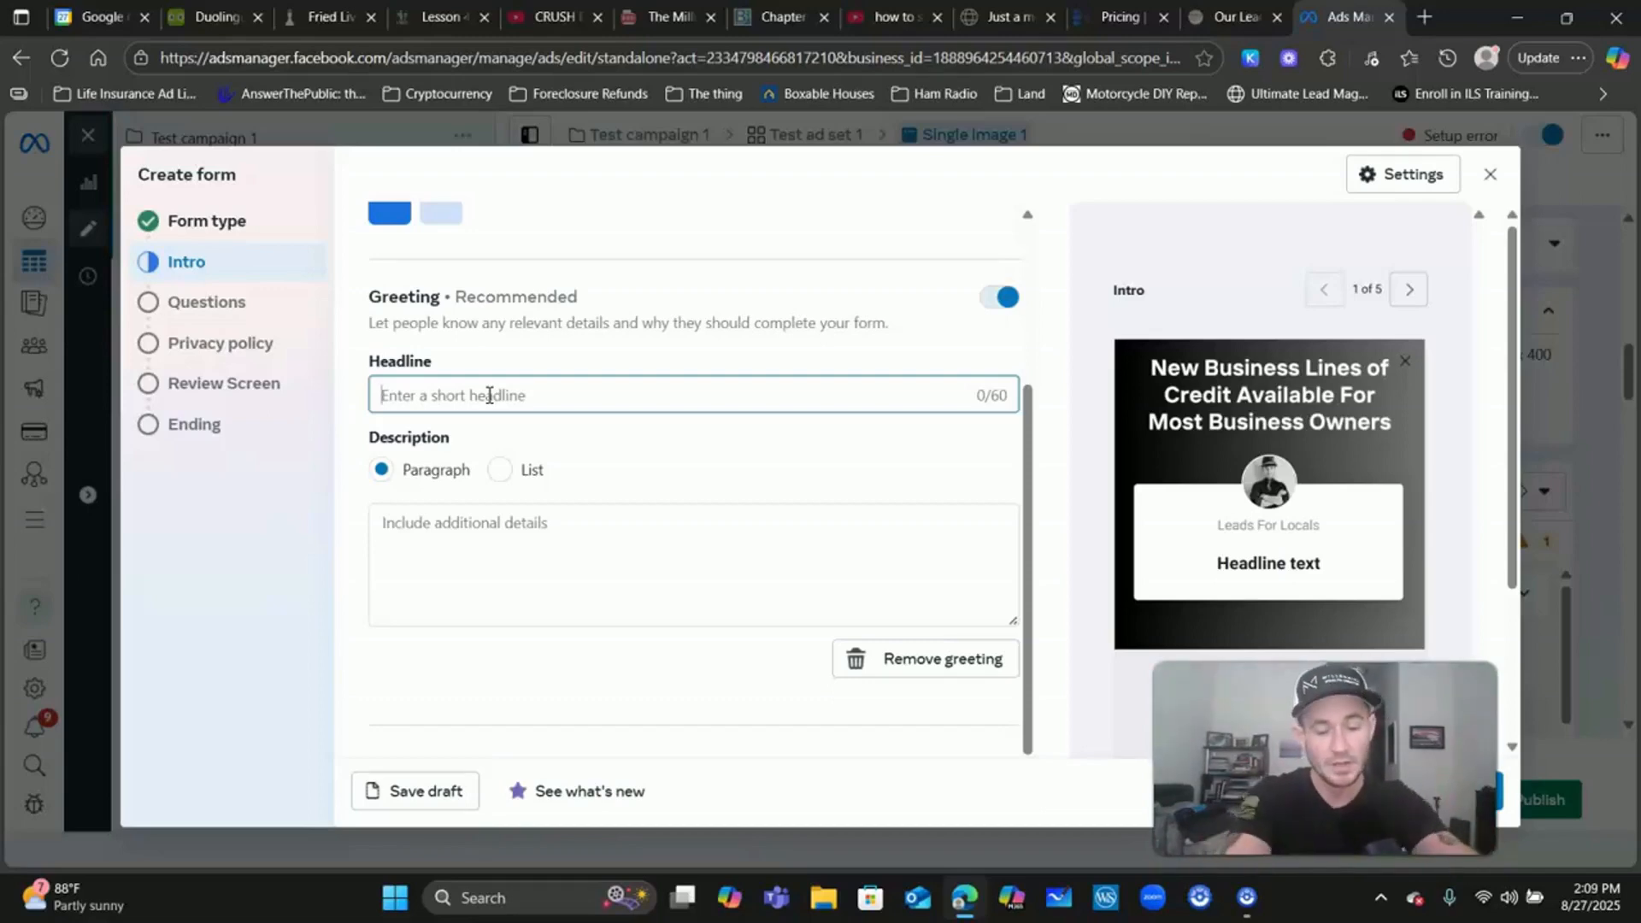
text(Ready)
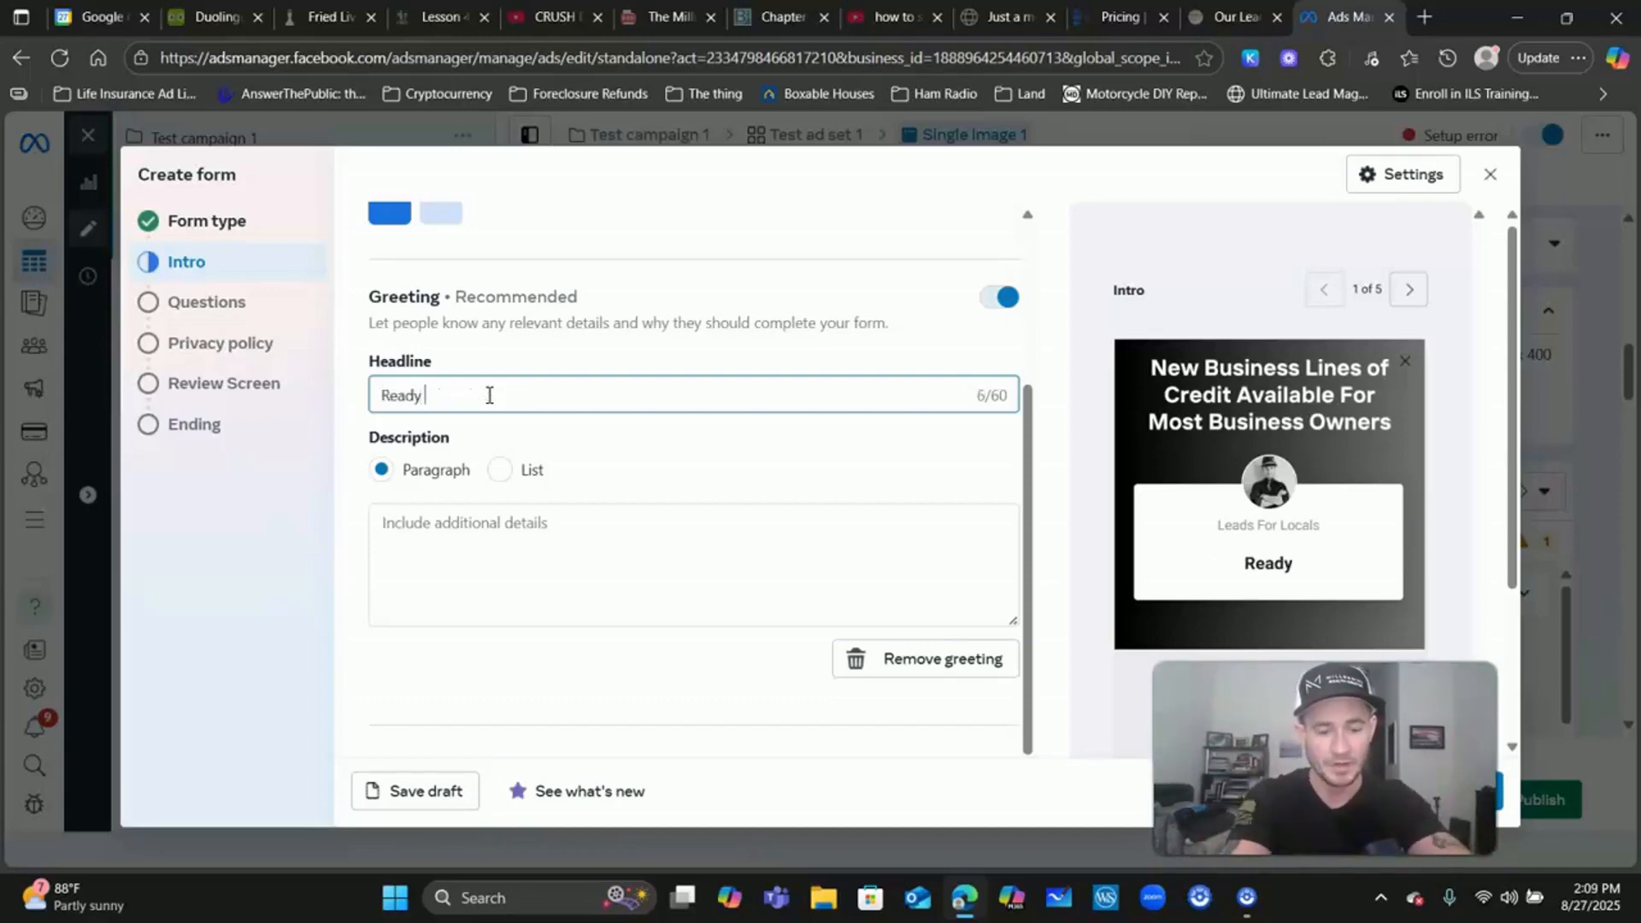
text( to fin)
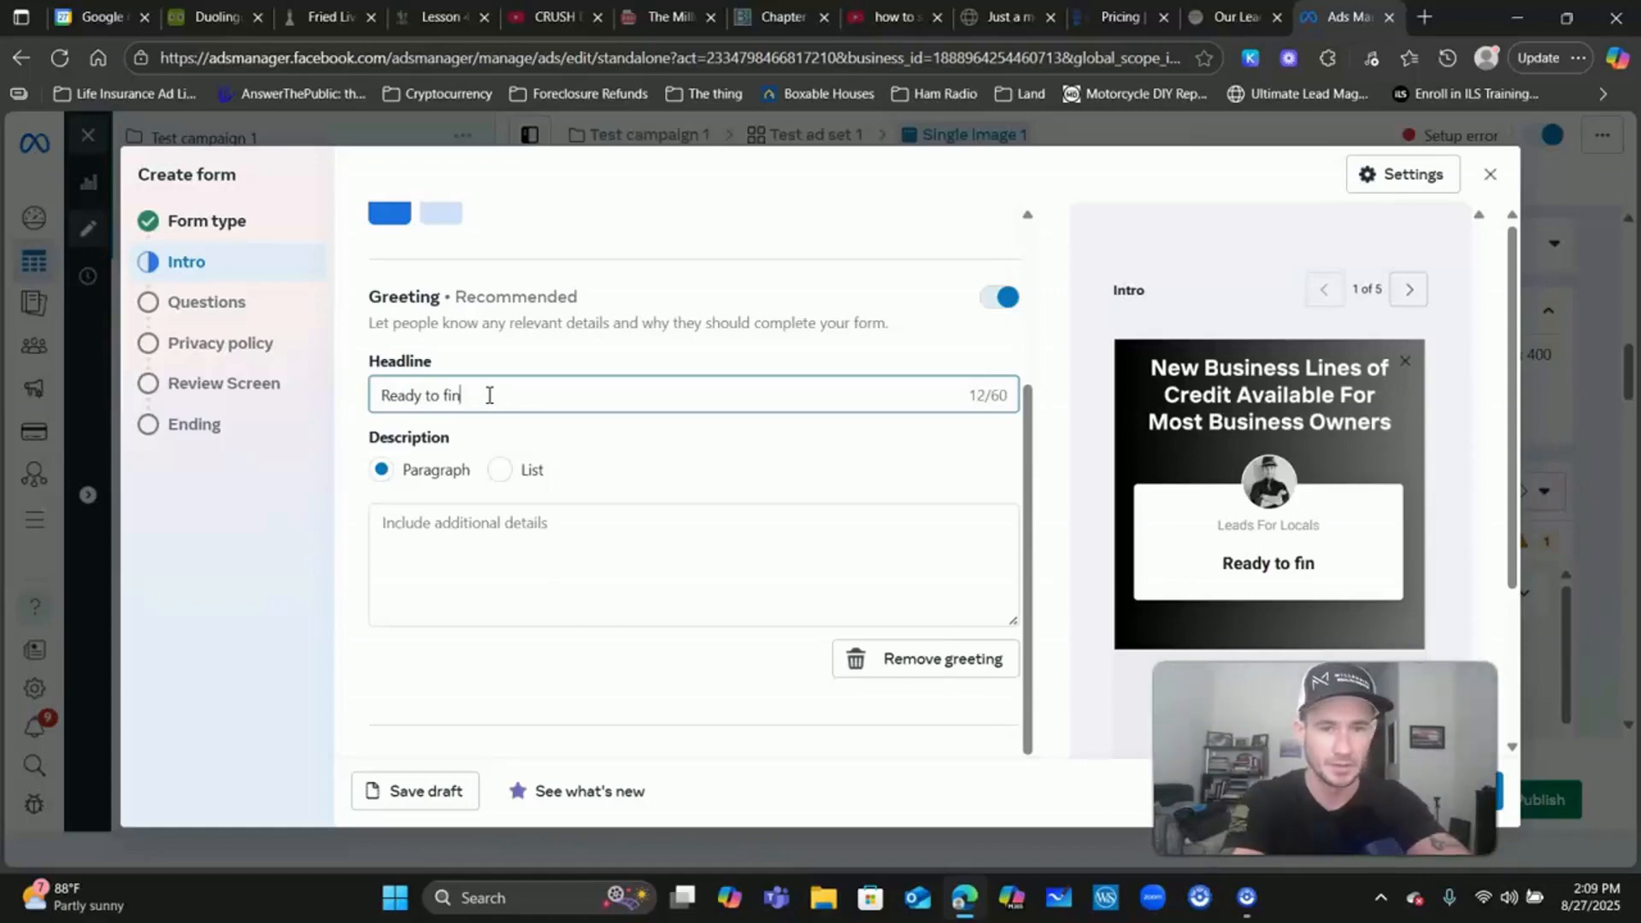
key(BackSpace)
key(BackSpace)
key(BackSpace)
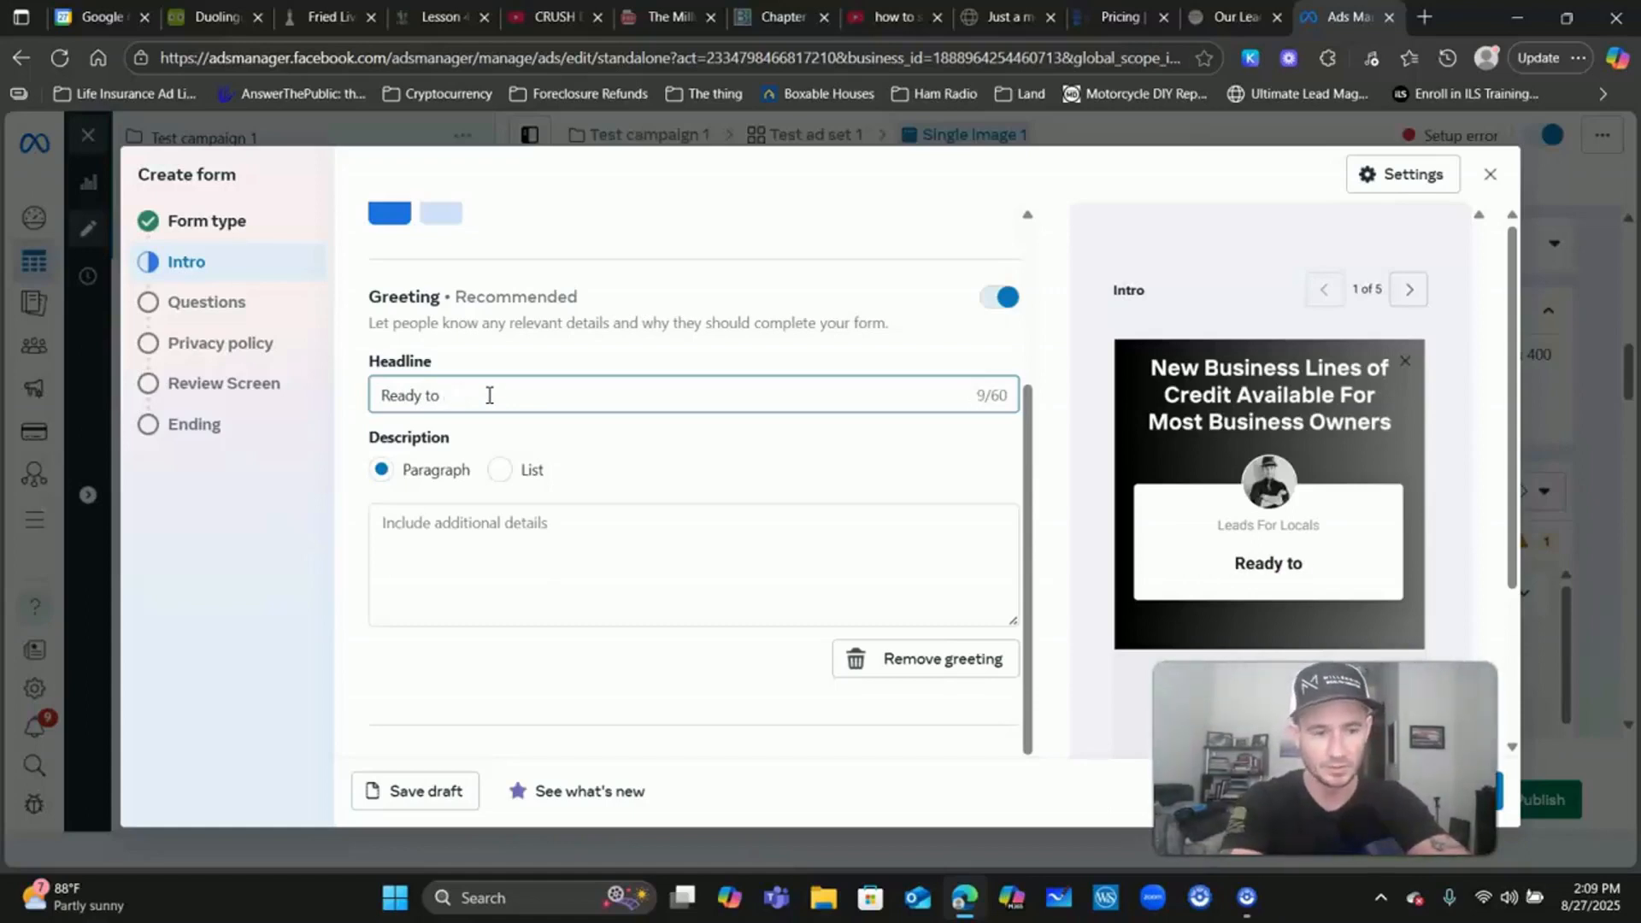
text(see how much c)
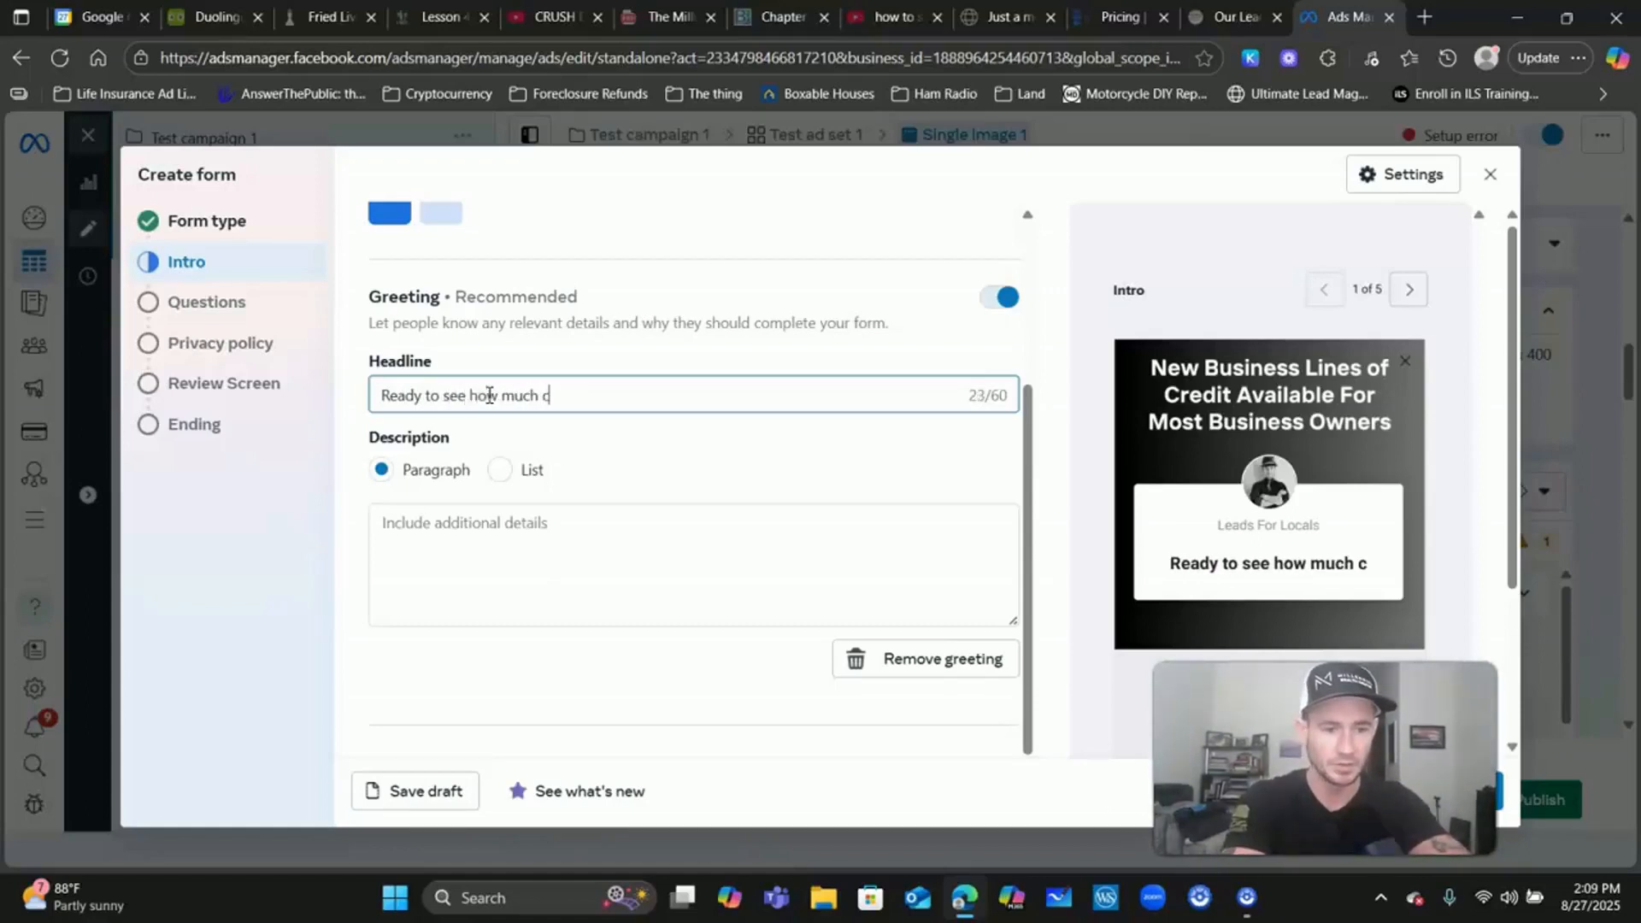
text(redit your business get?)
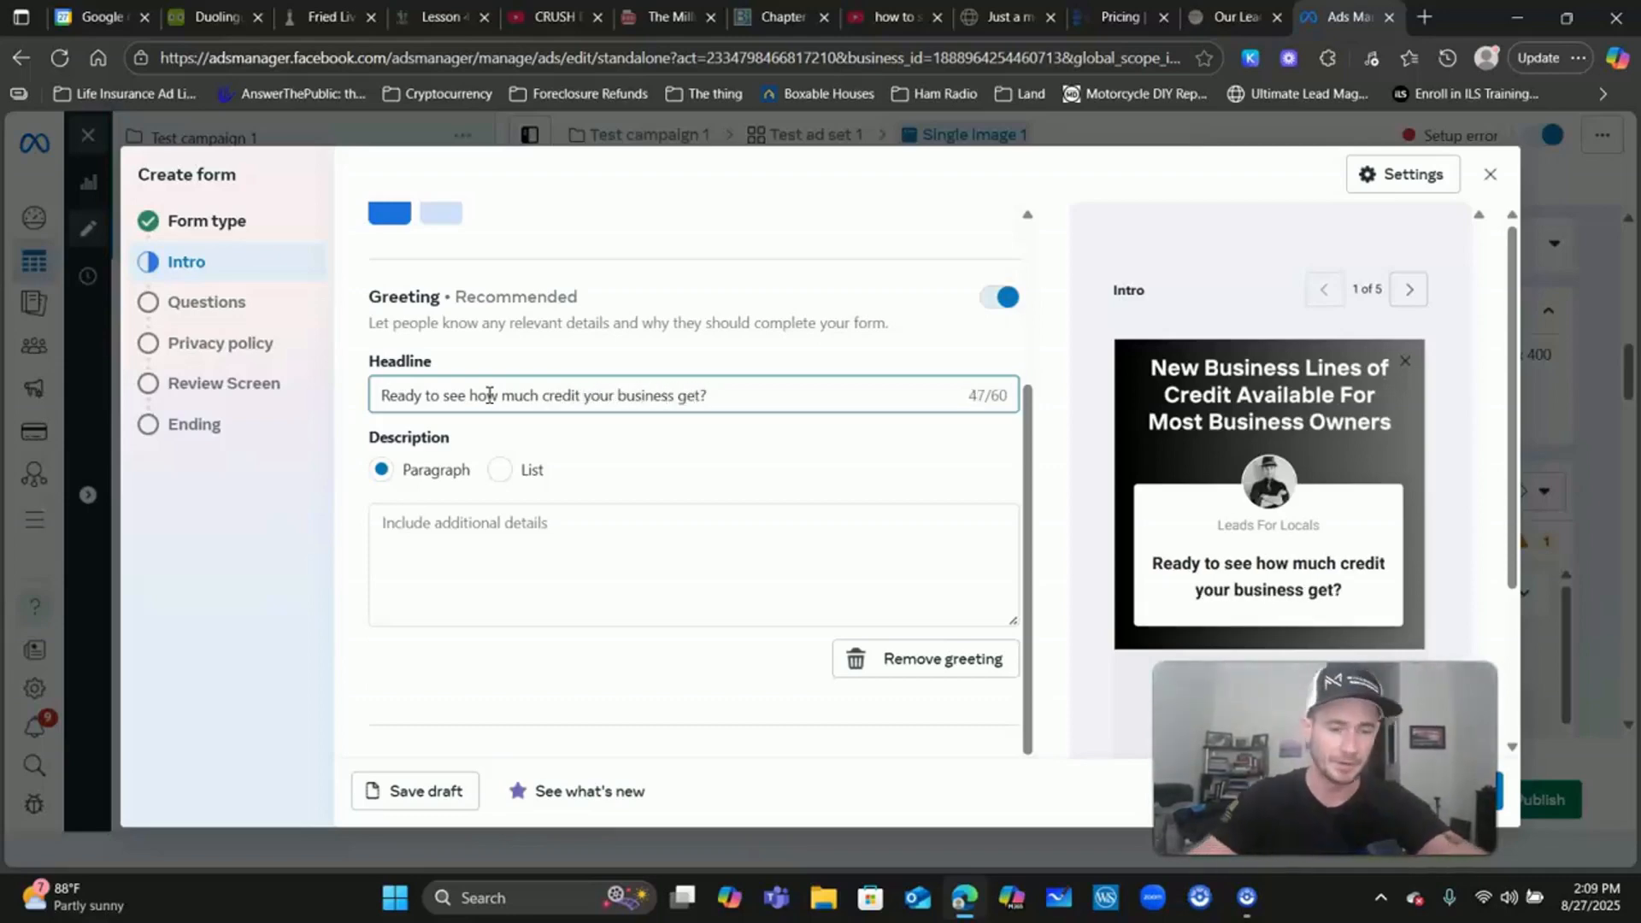
- Fill in the greeting description in paragraph format with the placeholder text "asldkfjldskfjldkj"
click(437, 530)
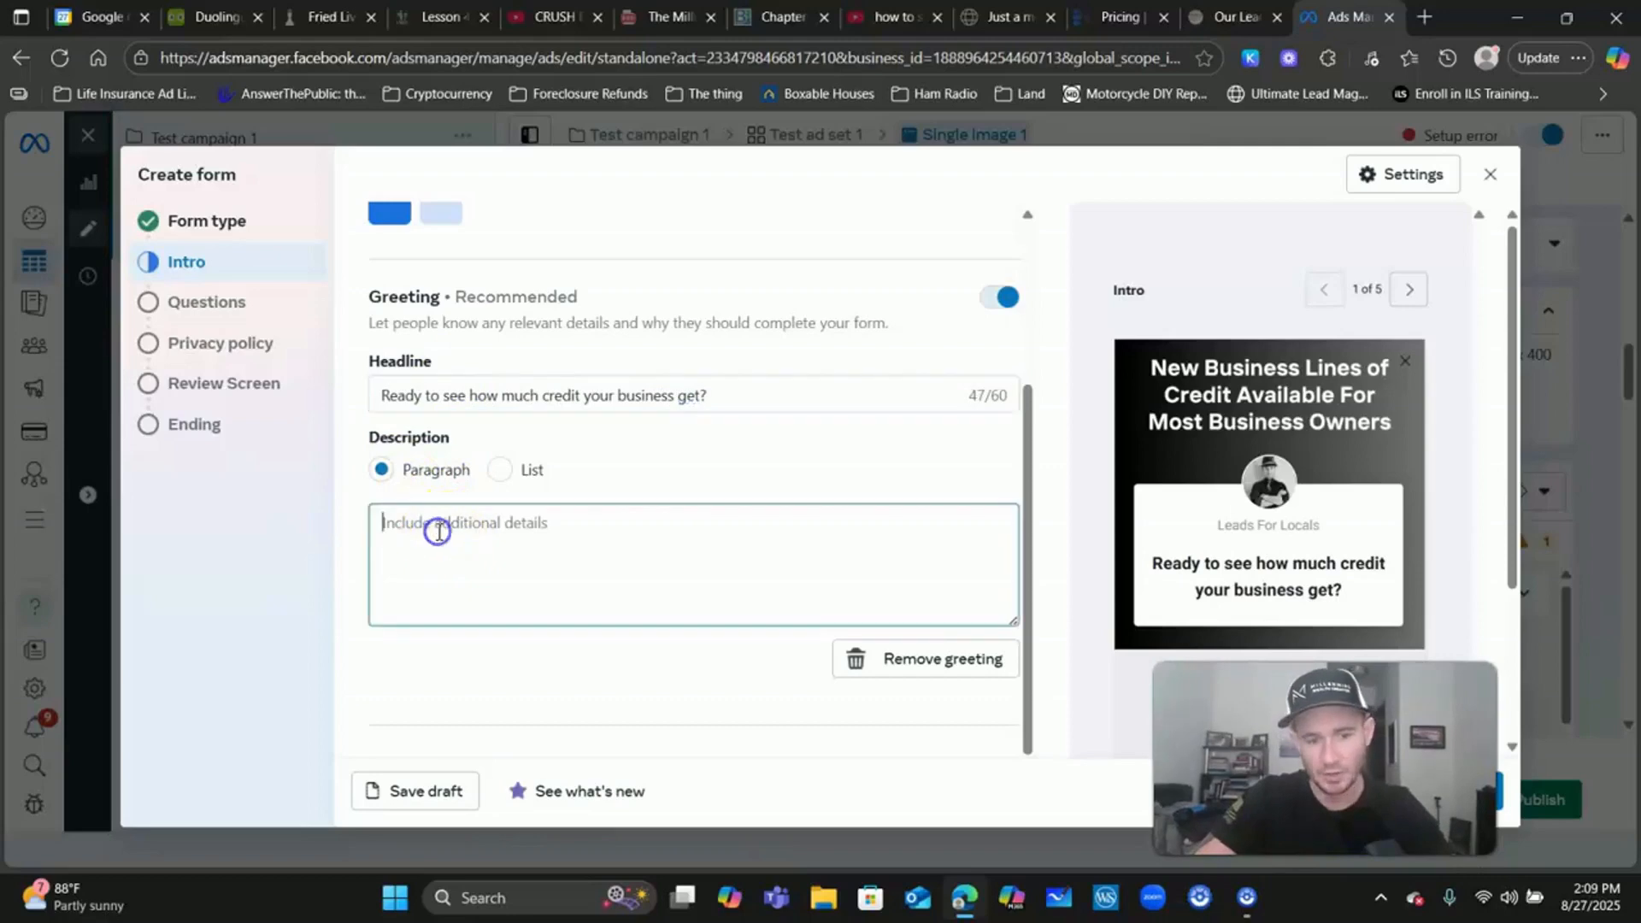
click(499, 470)
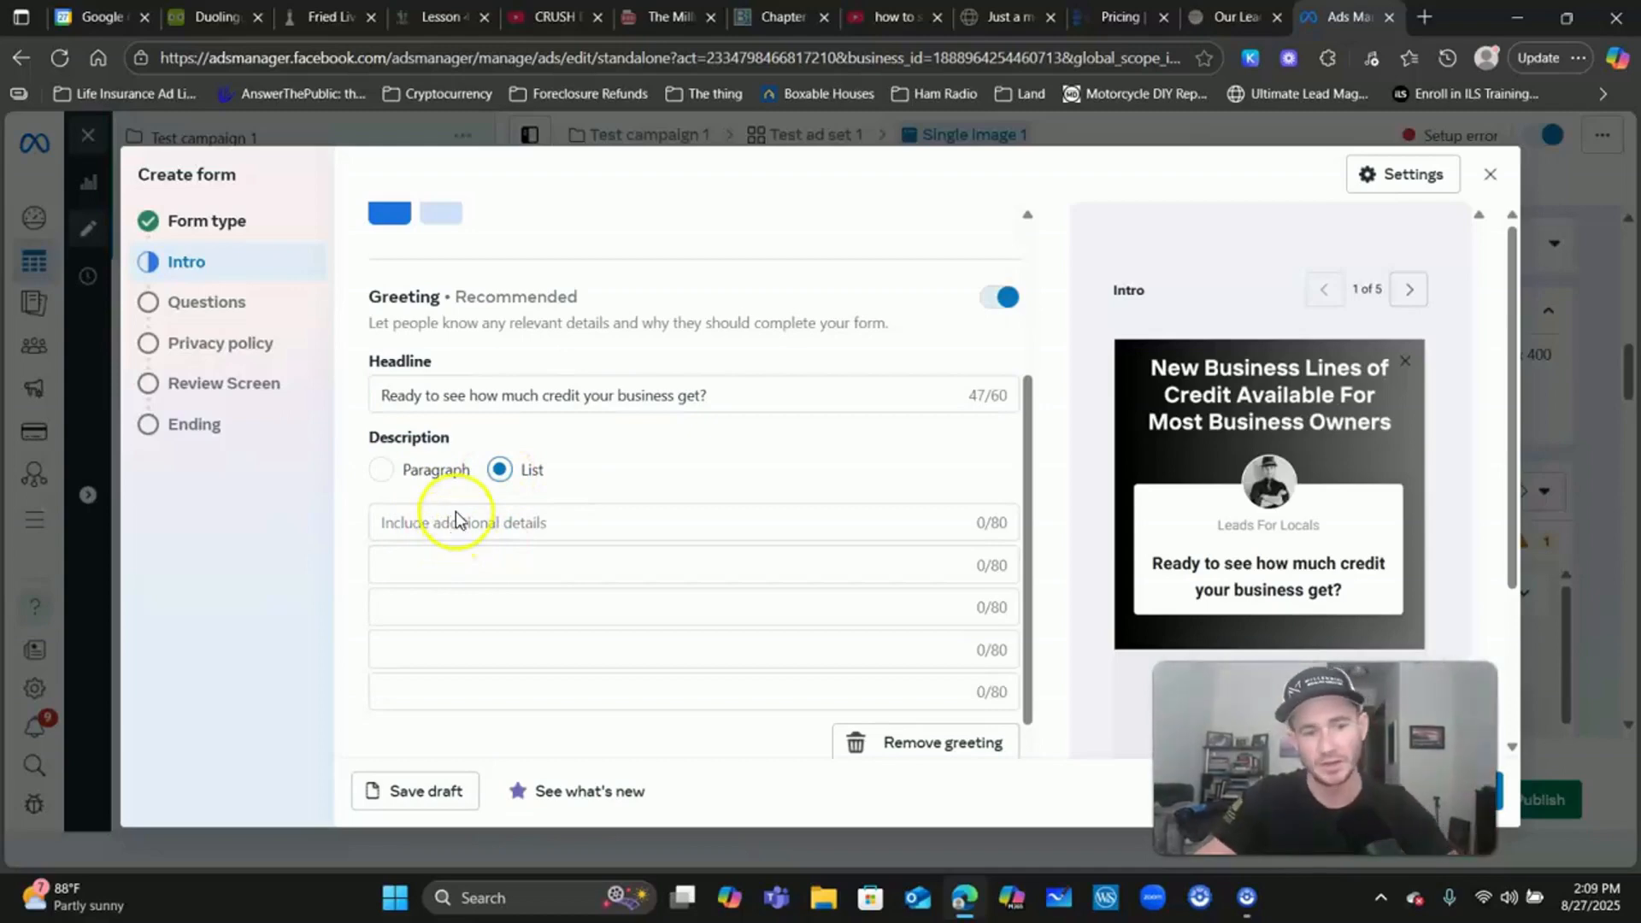
click(381, 469)
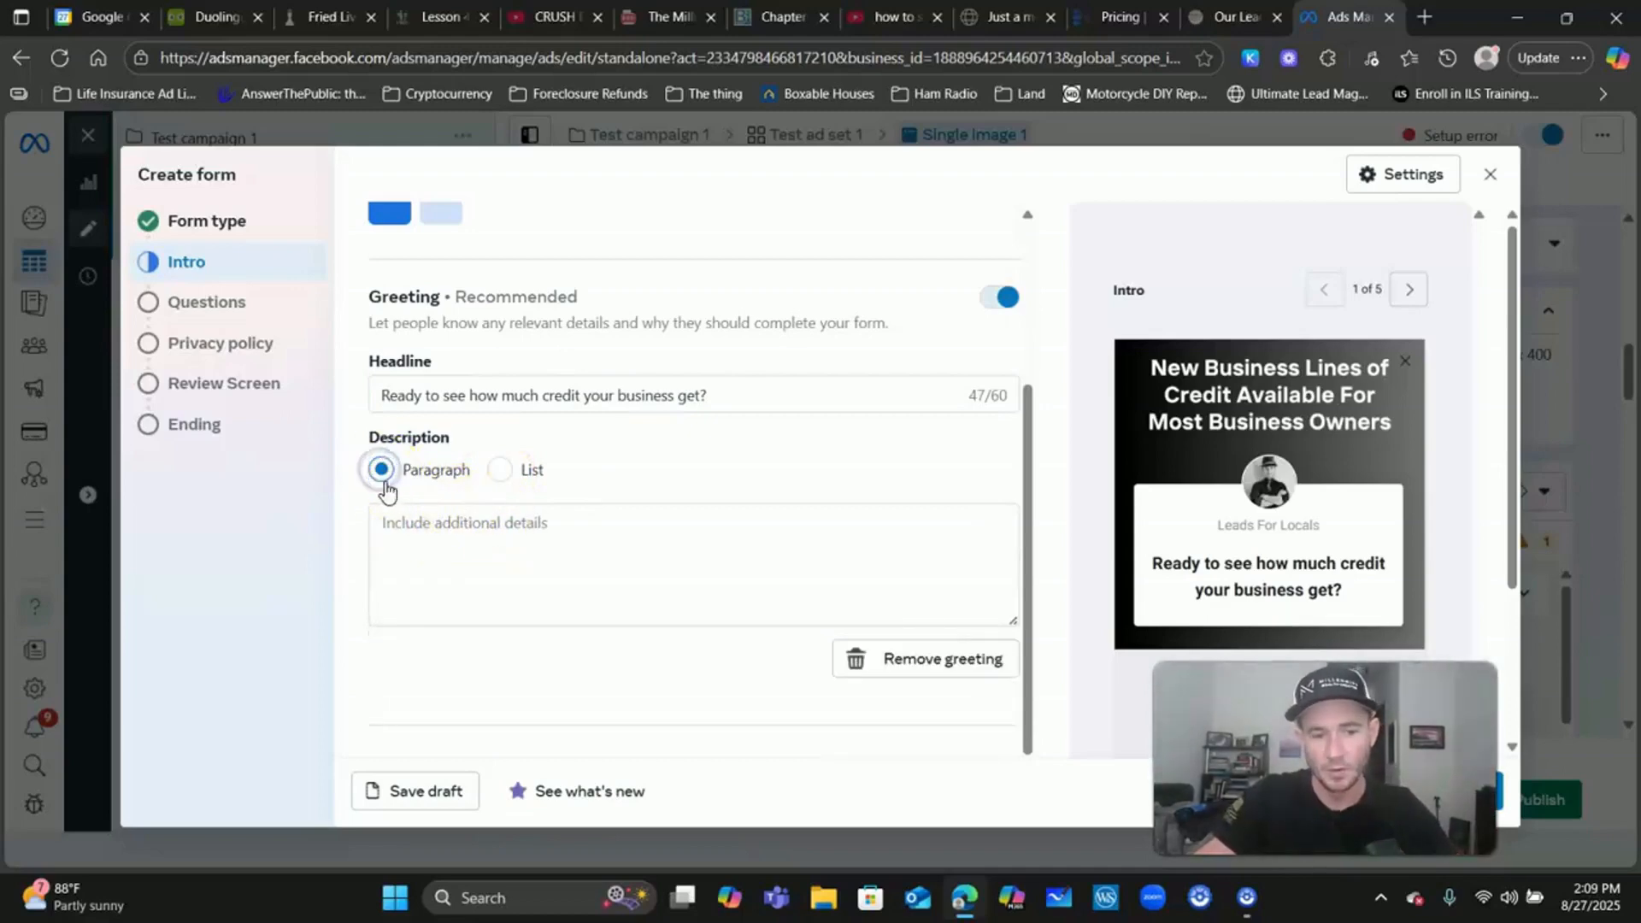
click(434, 529)
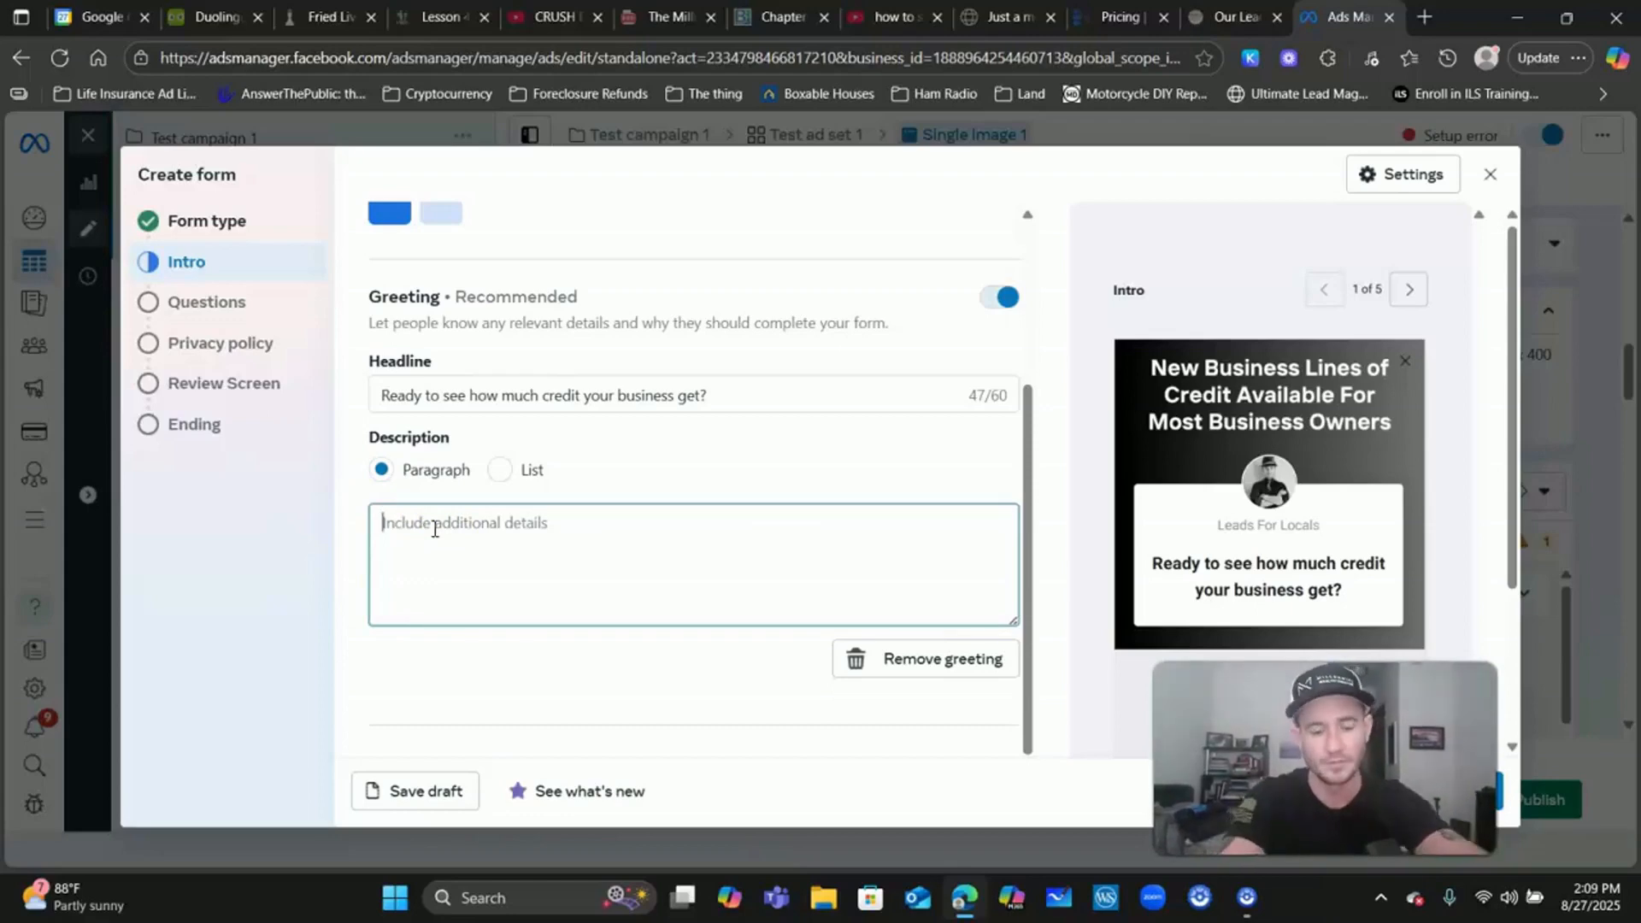
text(asldkfjldskfjldkj)
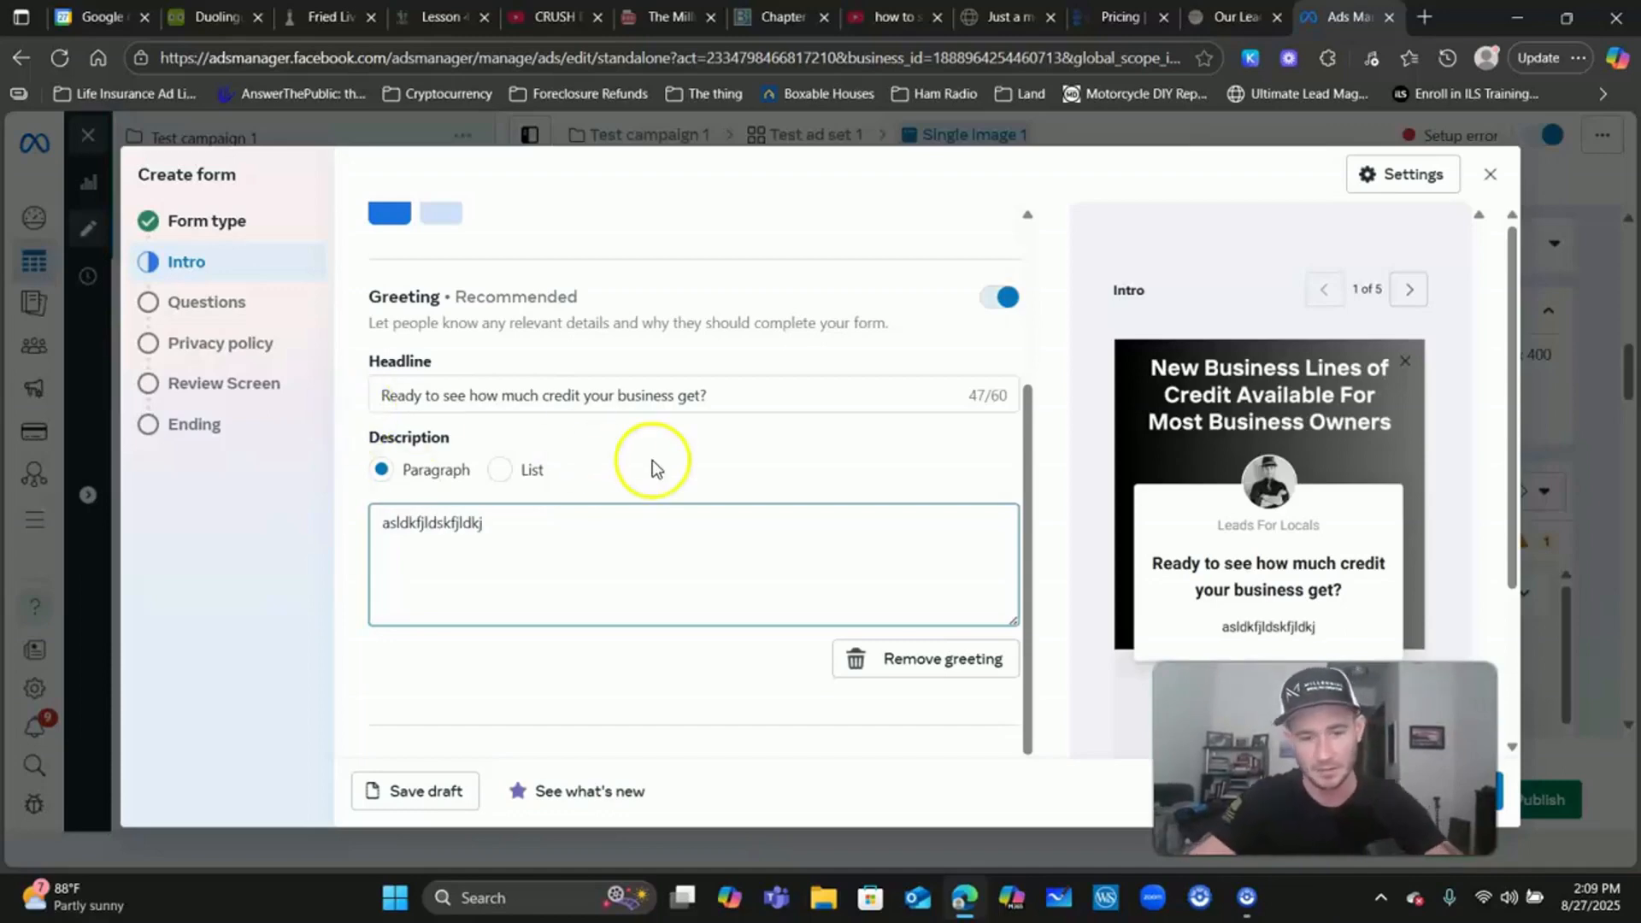
- Enable trust signals on the form's intro and add Budget-friendly, Locally-owned and Licensed
scroll(1195, 566, down, 3)
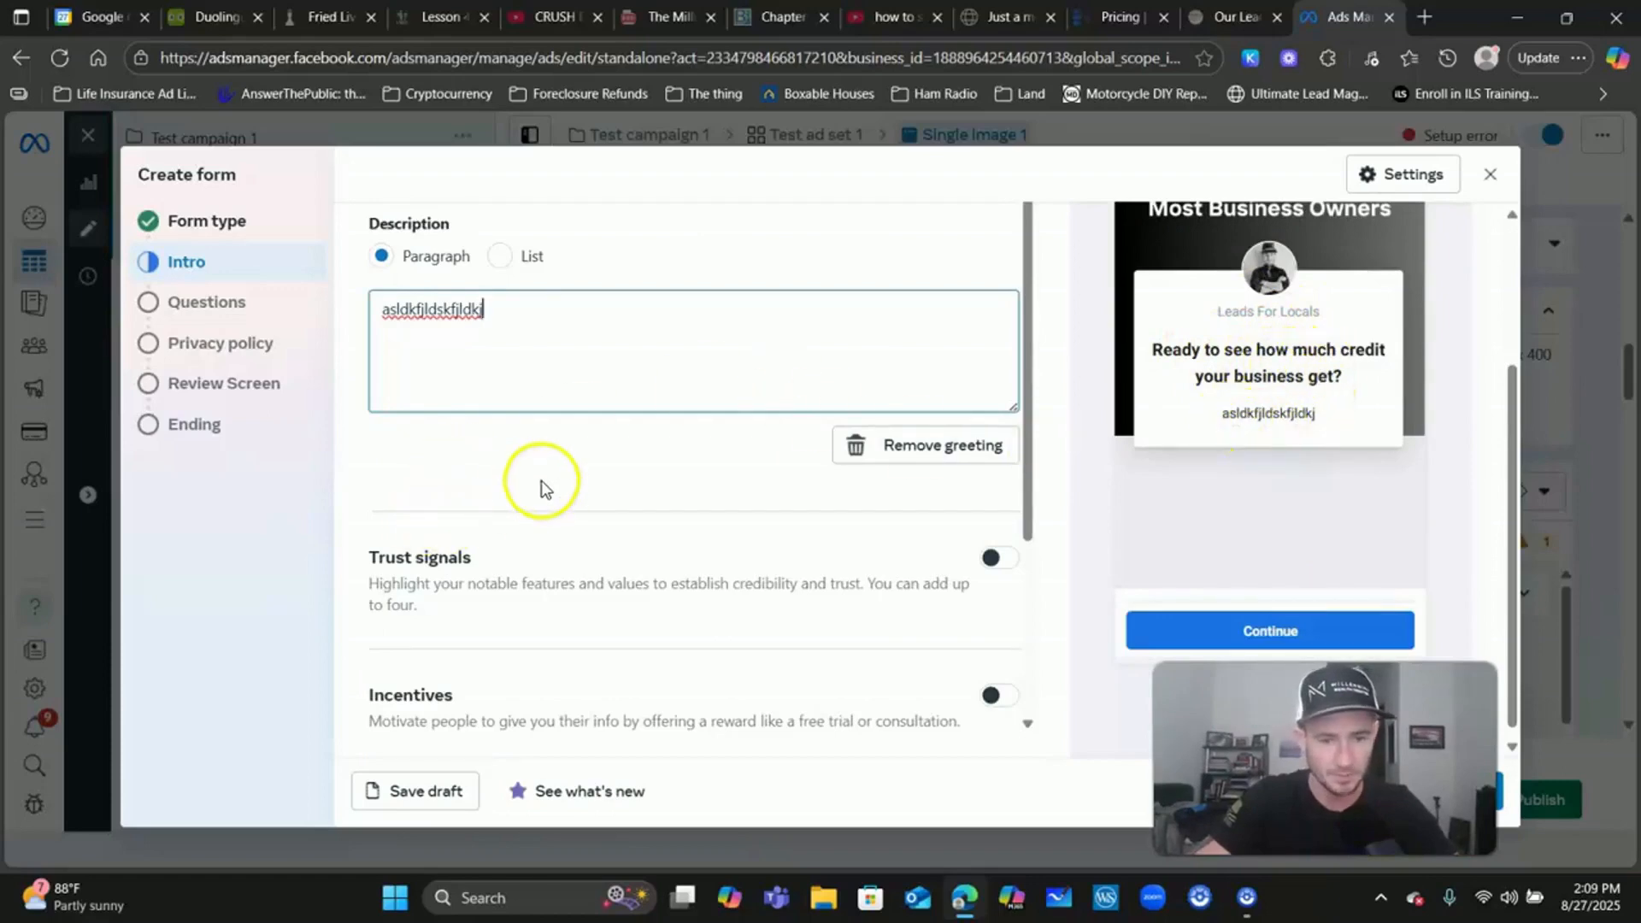
scroll(549, 462, down, 4)
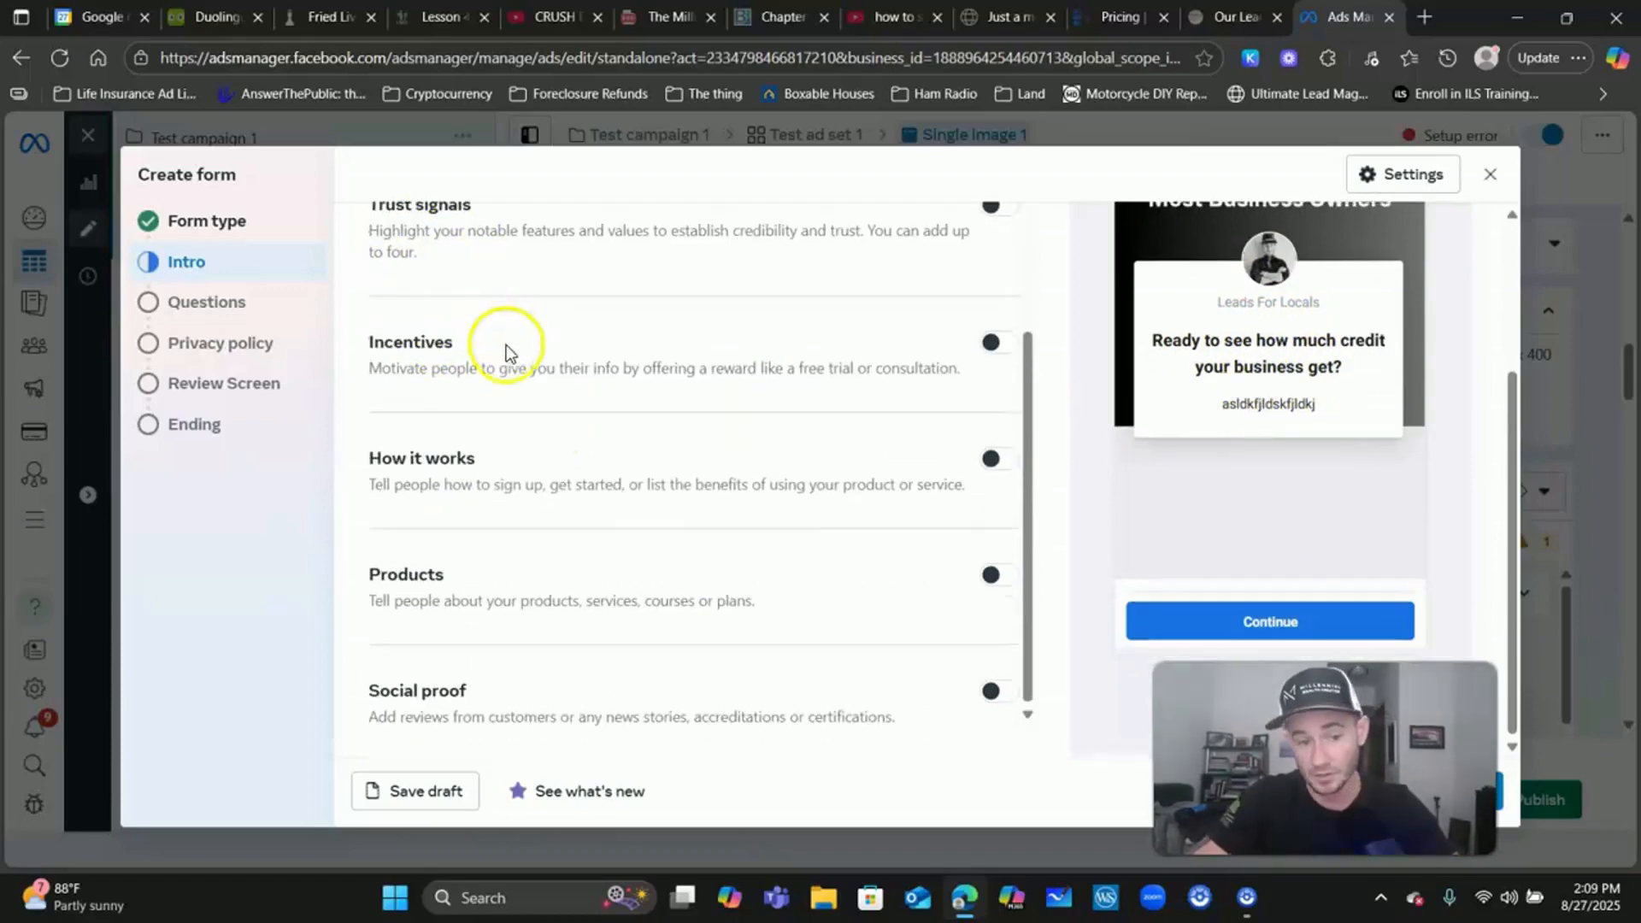
scroll(557, 612, up, 3)
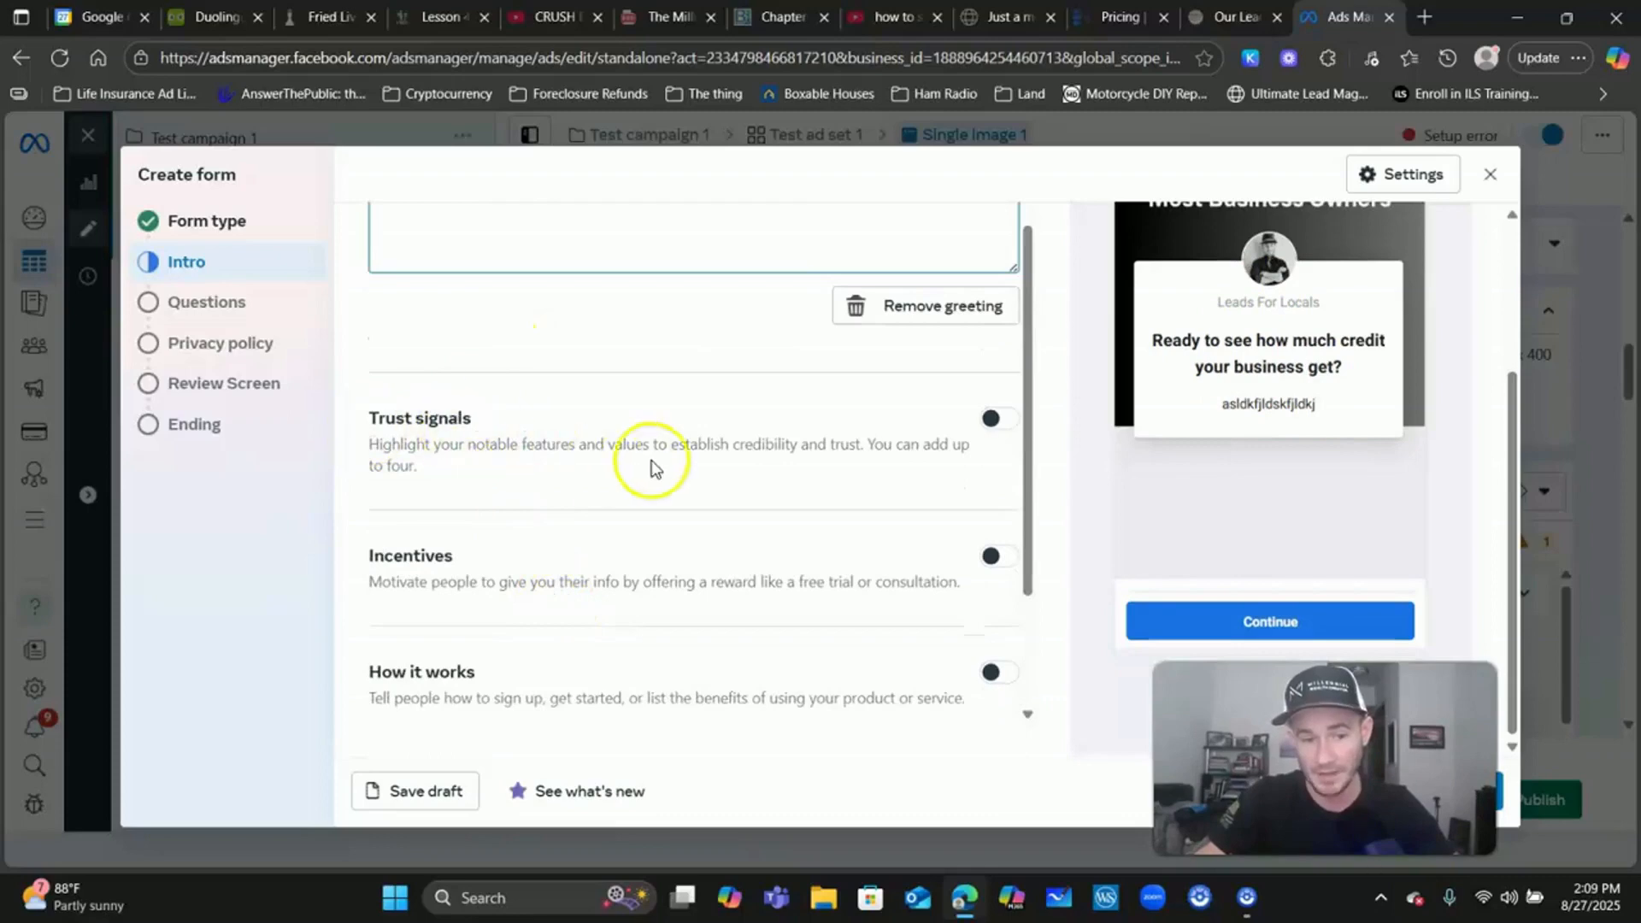
click(996, 426)
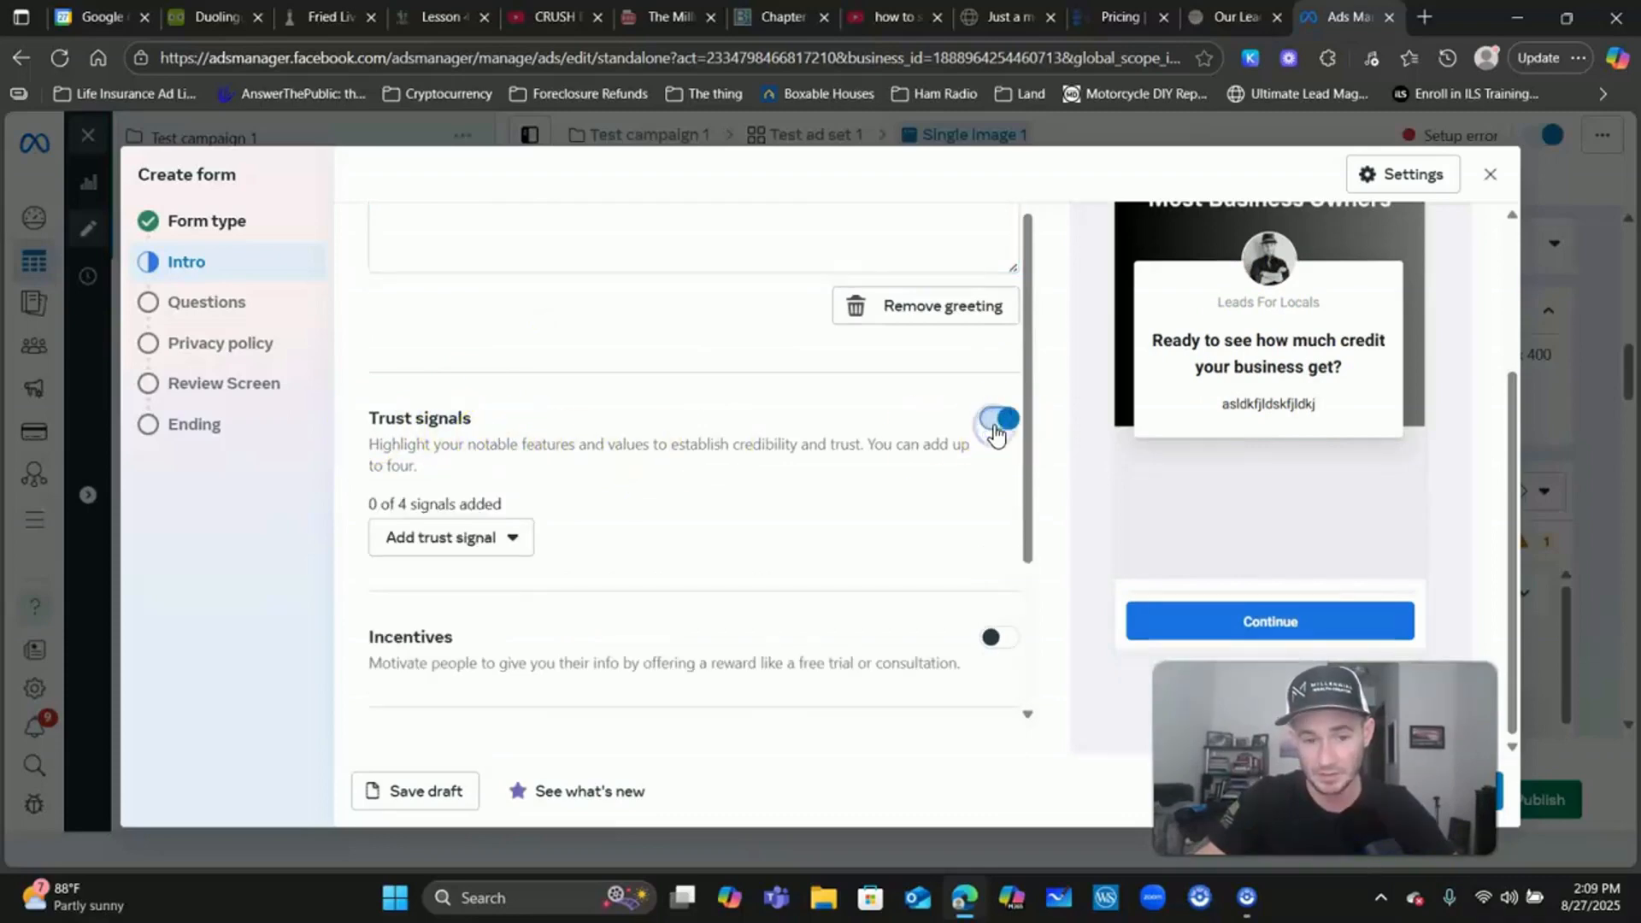
click(503, 536)
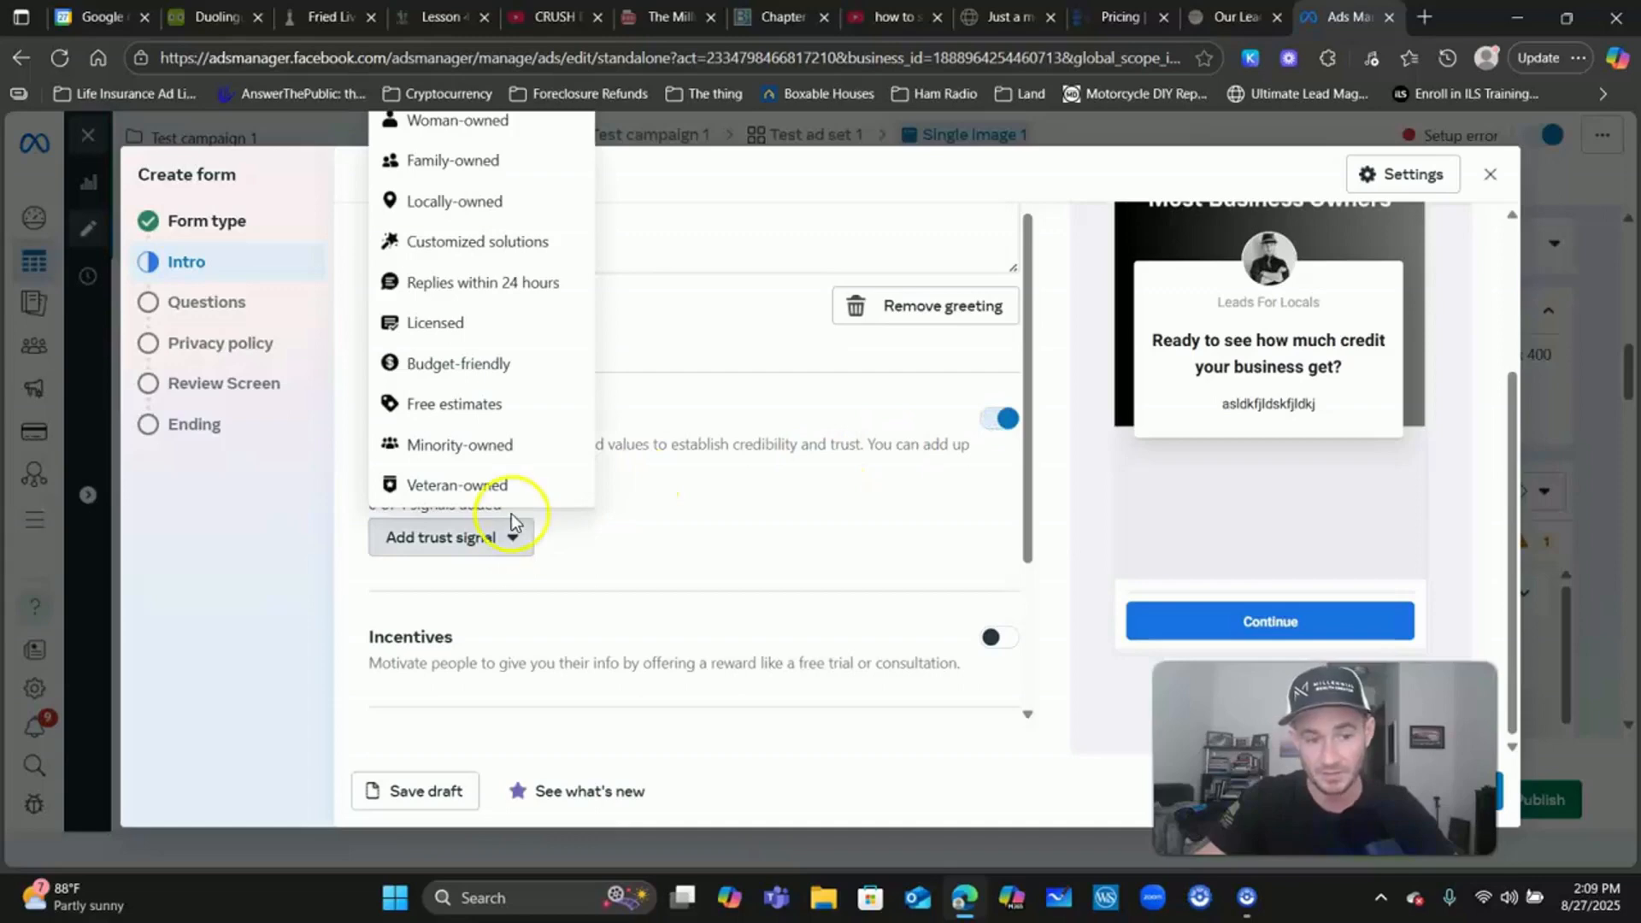
click(455, 363)
click(500, 587)
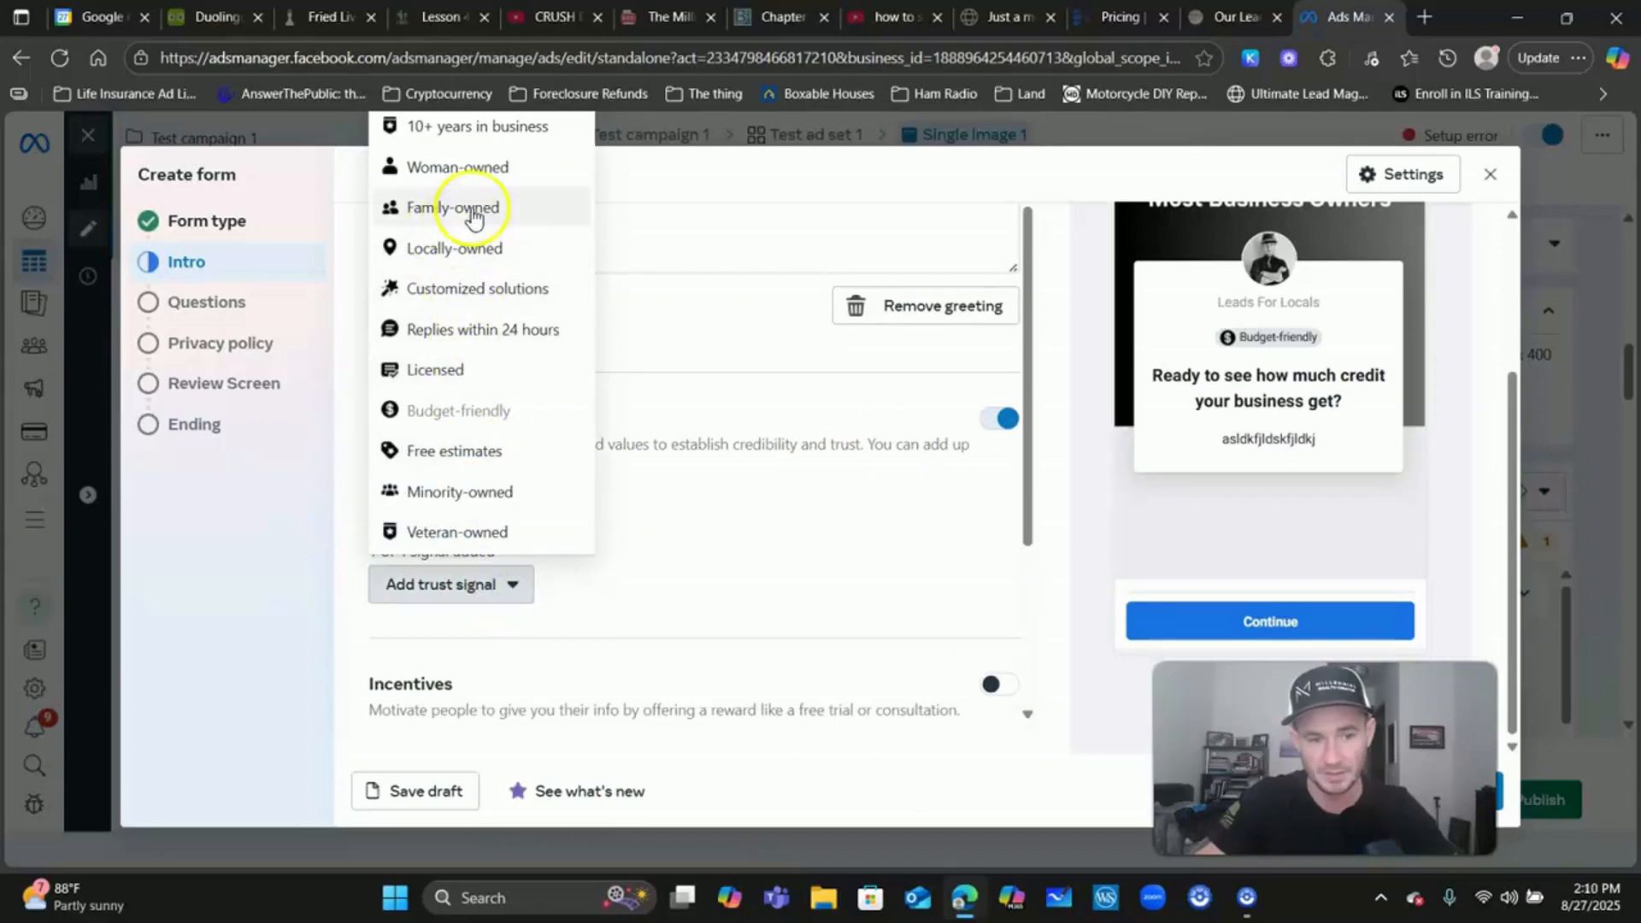
click(455, 257)
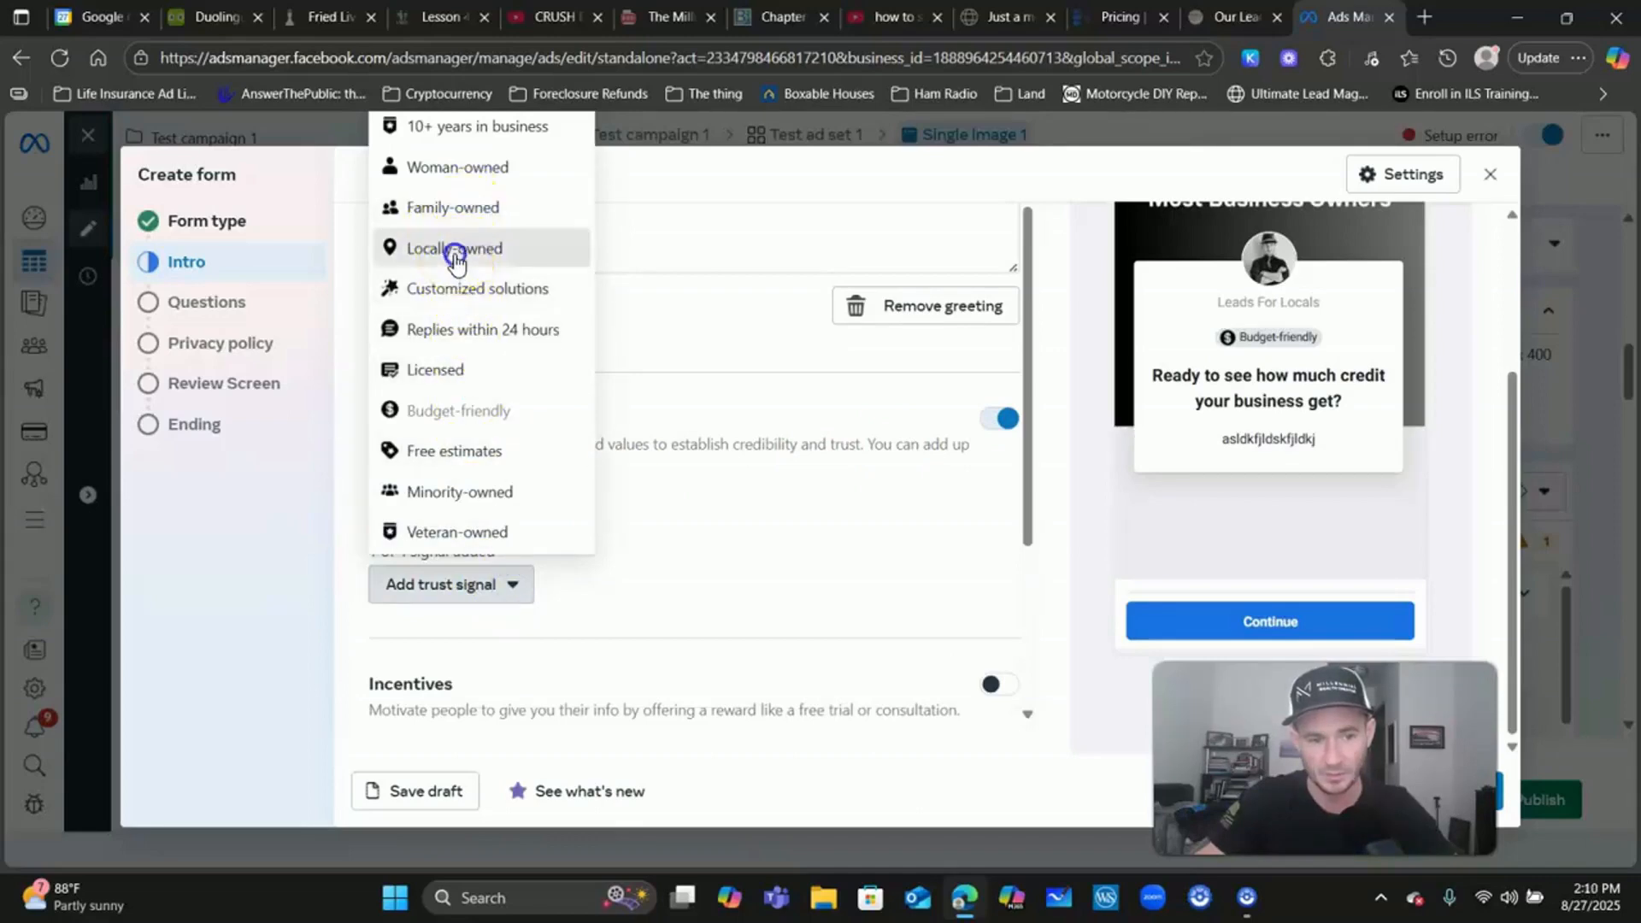
click(511, 586)
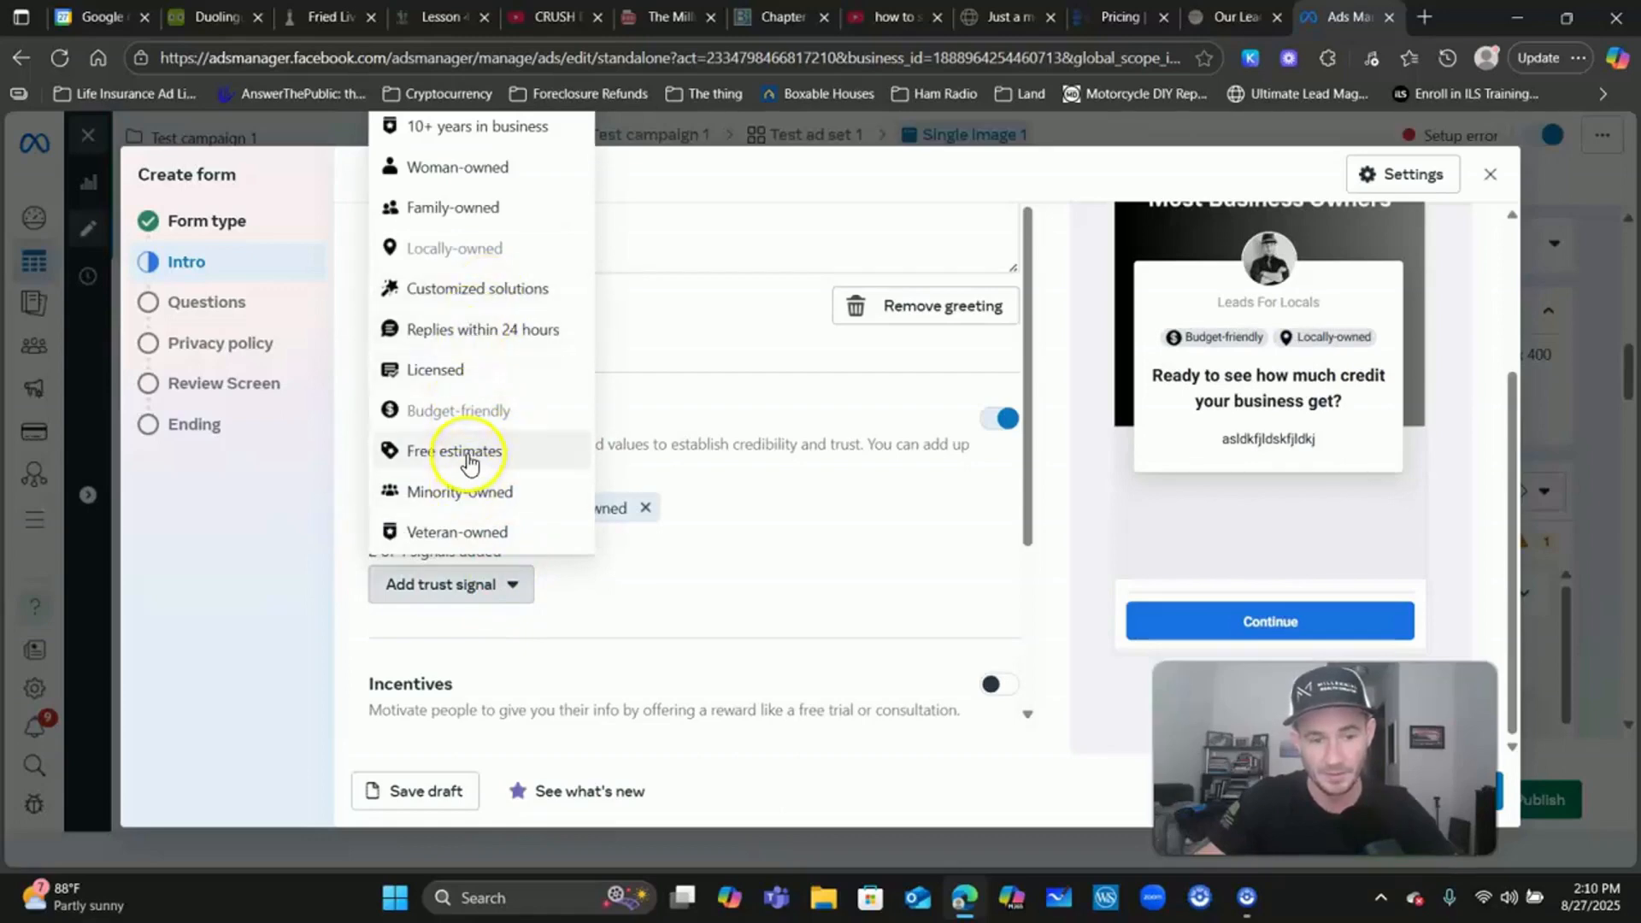
click(438, 370)
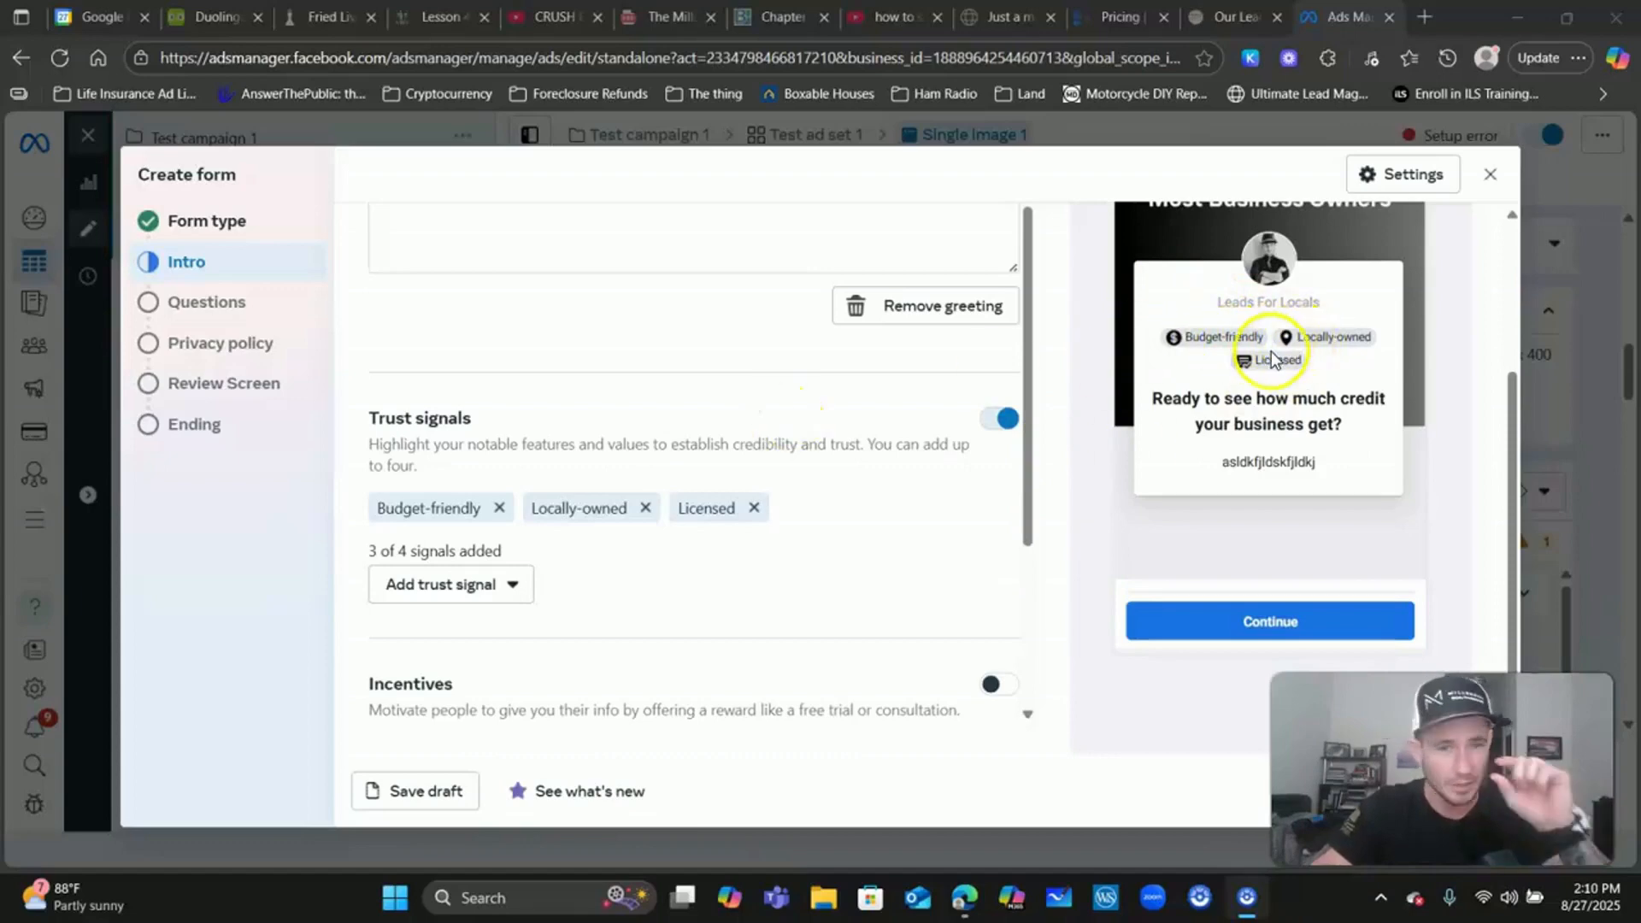
- Try an incentive named "dfsdf" with "sdfsdf" as its description and disclaimer, and switch incentives back off
scroll(486, 596, down, 3)
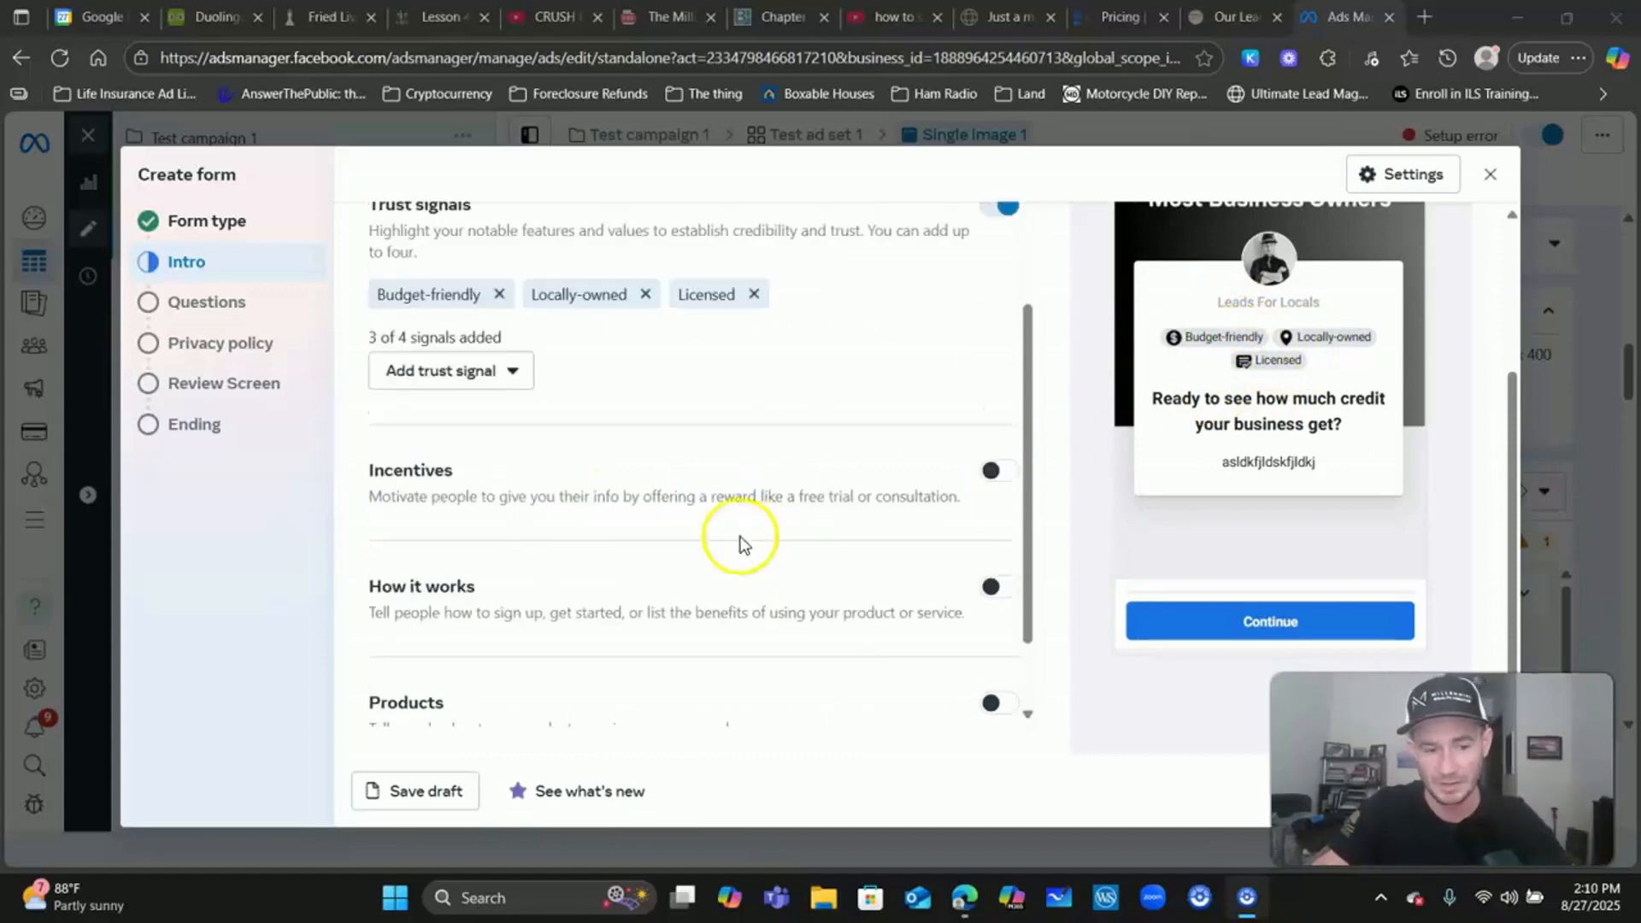
scroll(422, 473, down, 1)
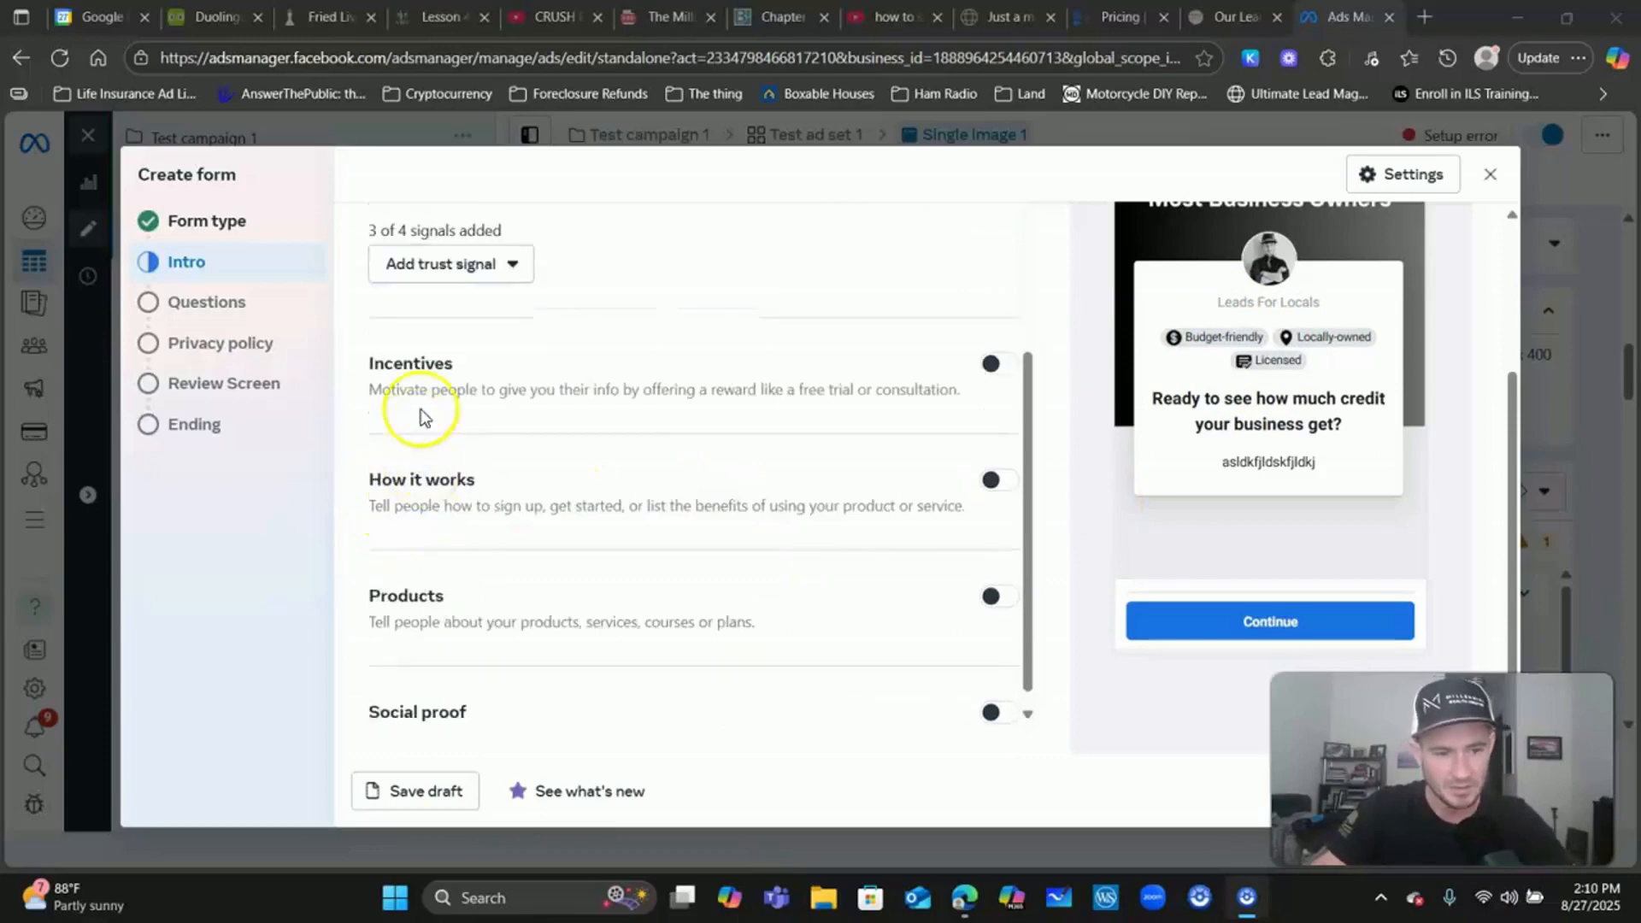
click(998, 362)
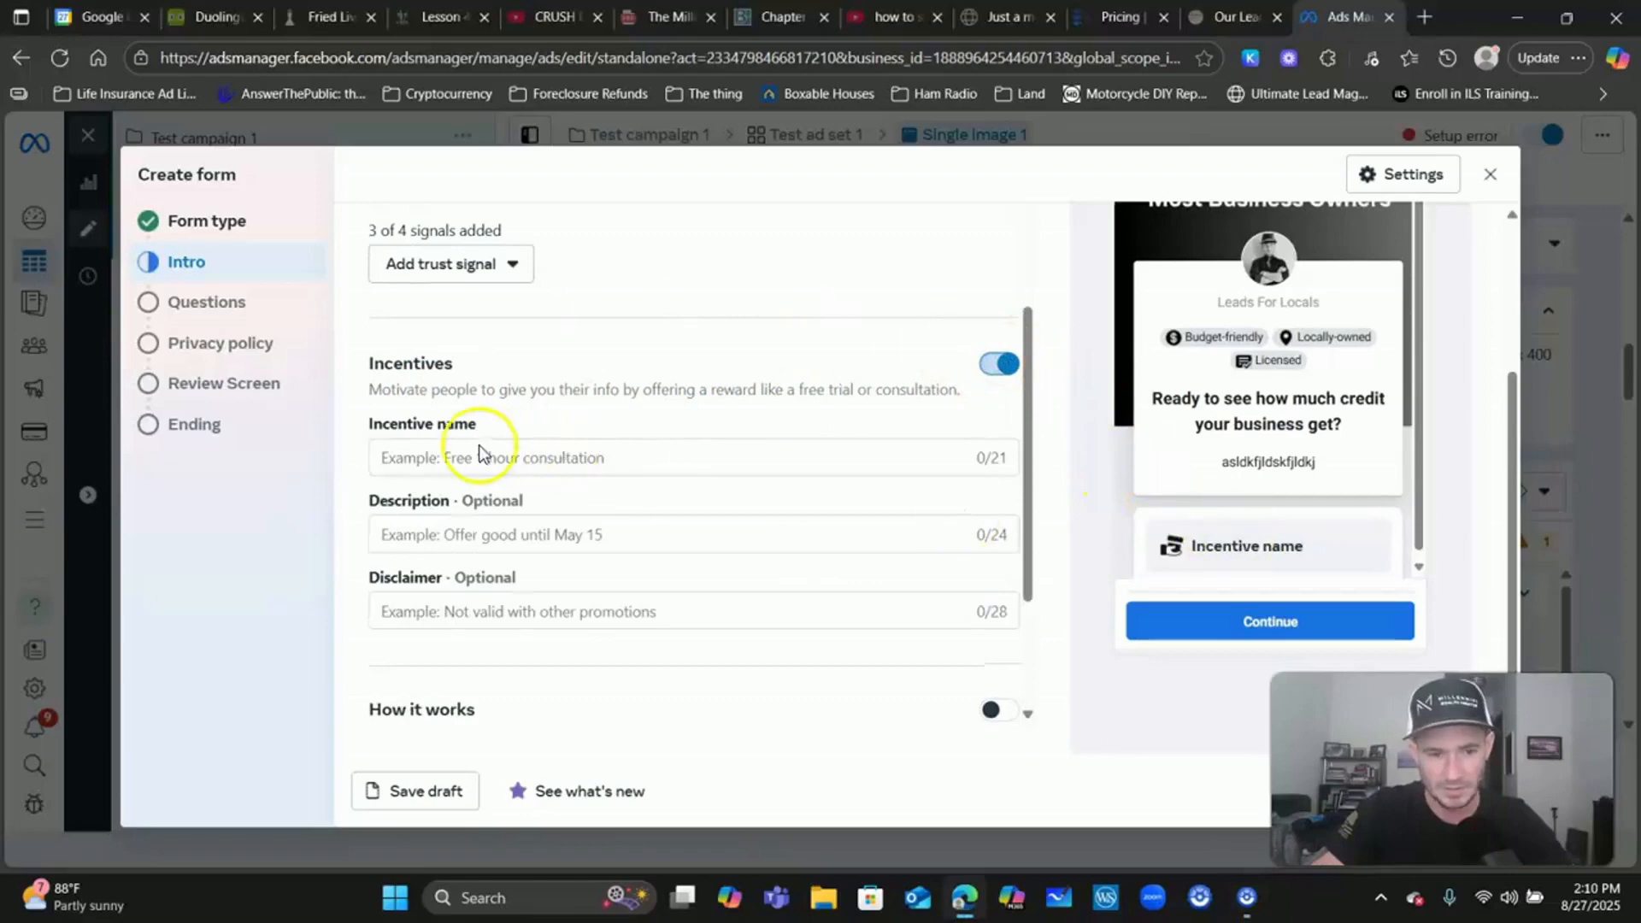
click(464, 472)
text(dfsdf)
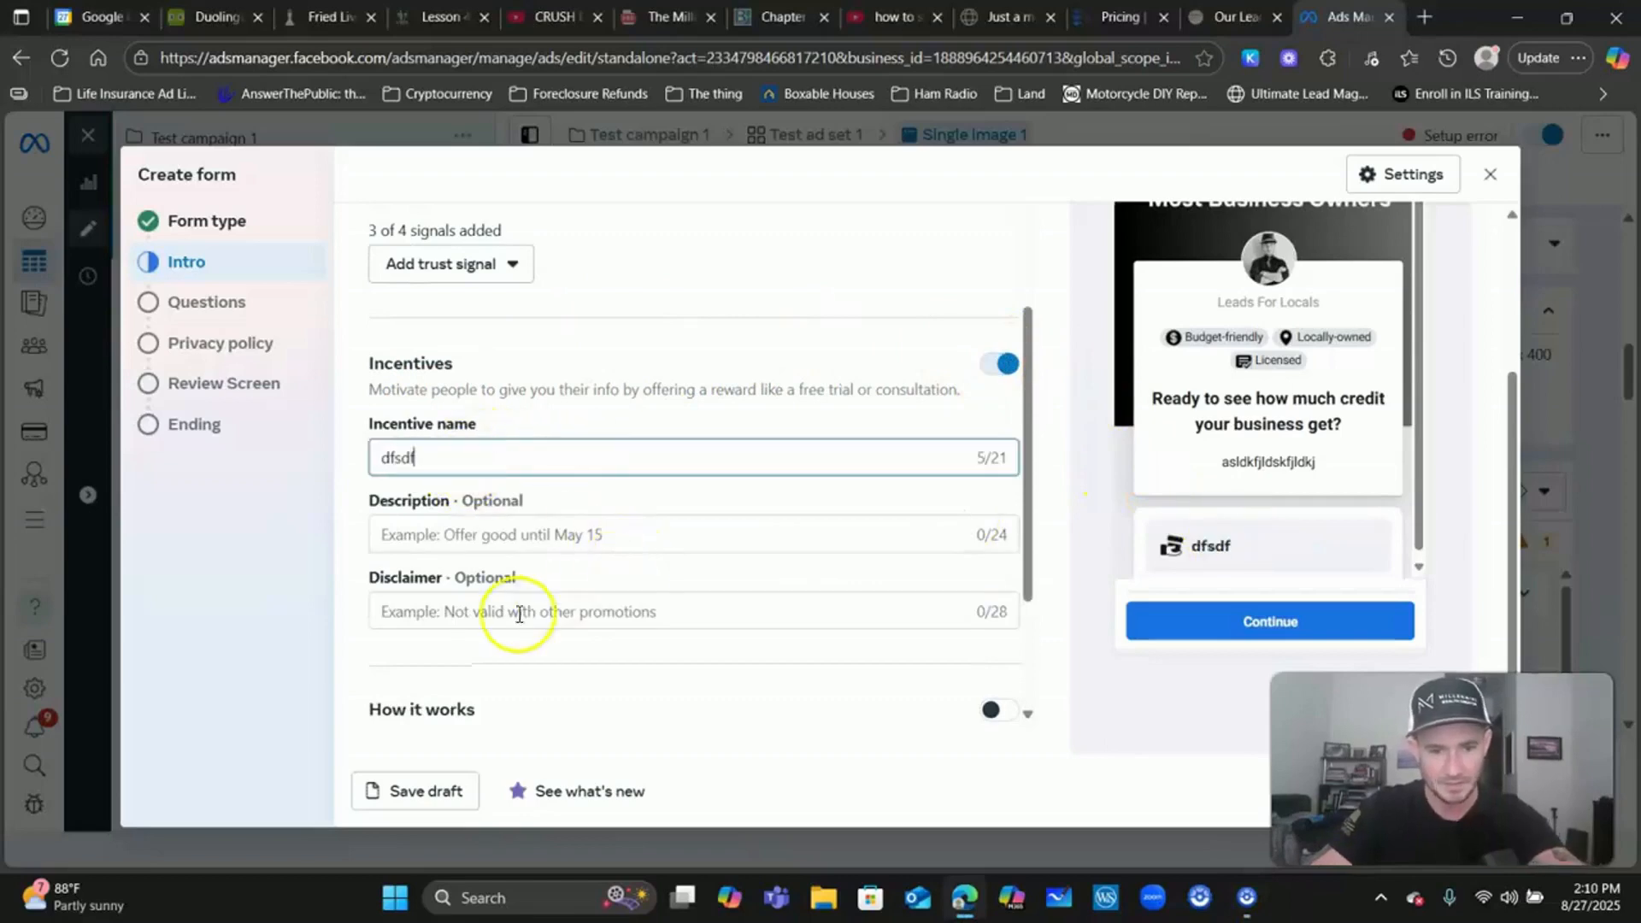
click(444, 534)
text(sdfsdf)
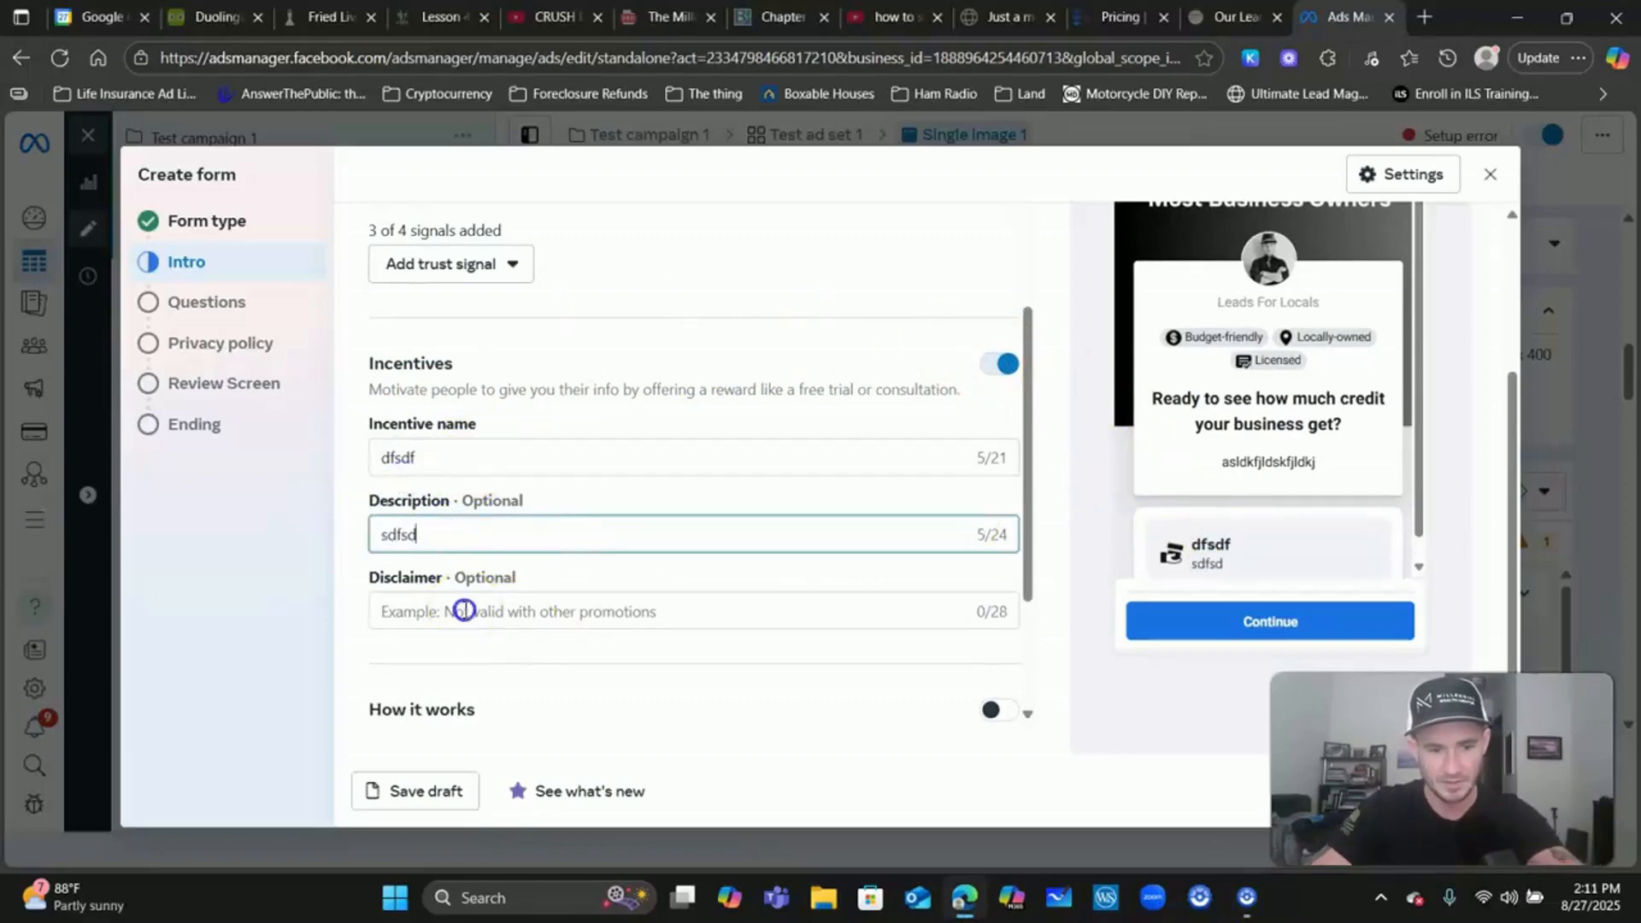
click(464, 610)
text(sdfsdf)
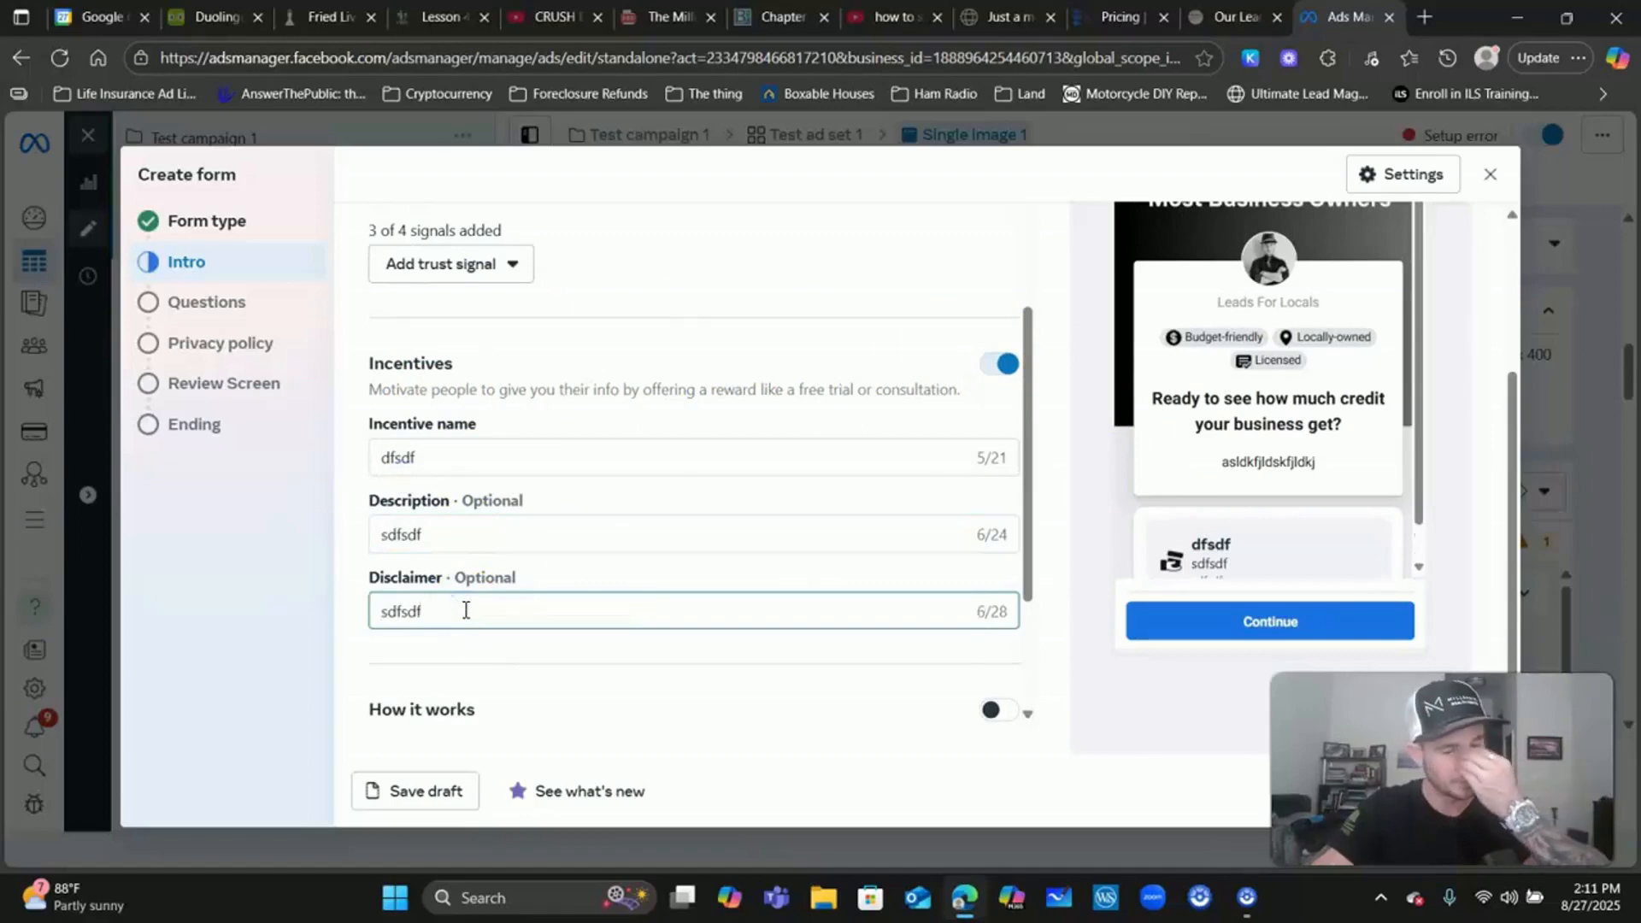
click(1000, 364)
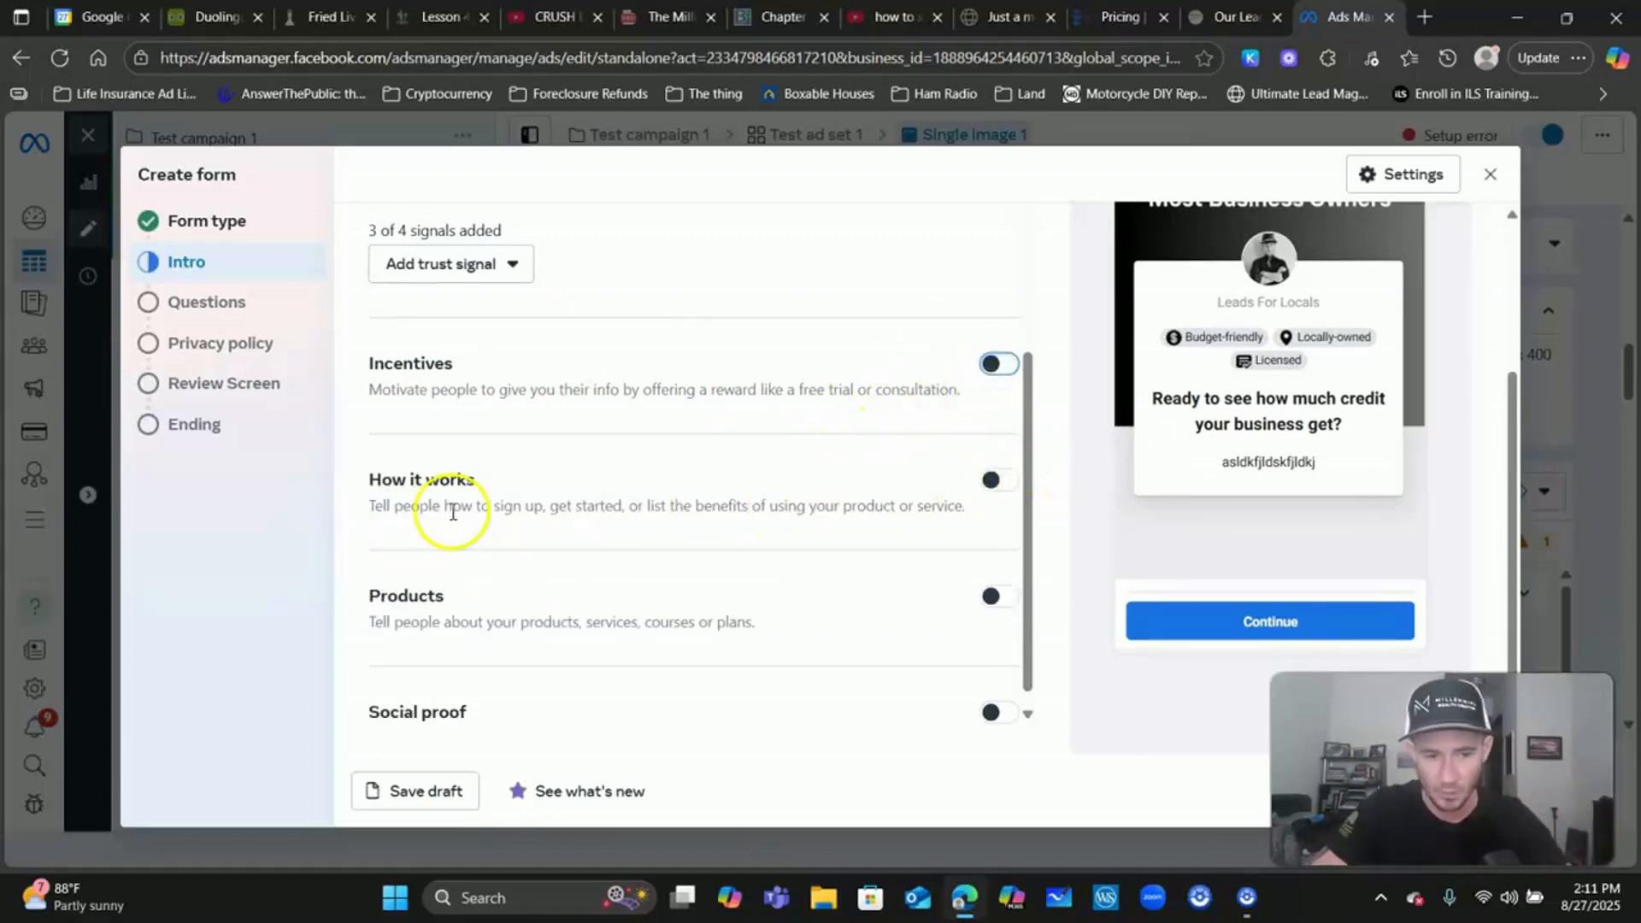
- Try the How it works and Products sections on the form's intro, and switch both back off
click(1001, 483)
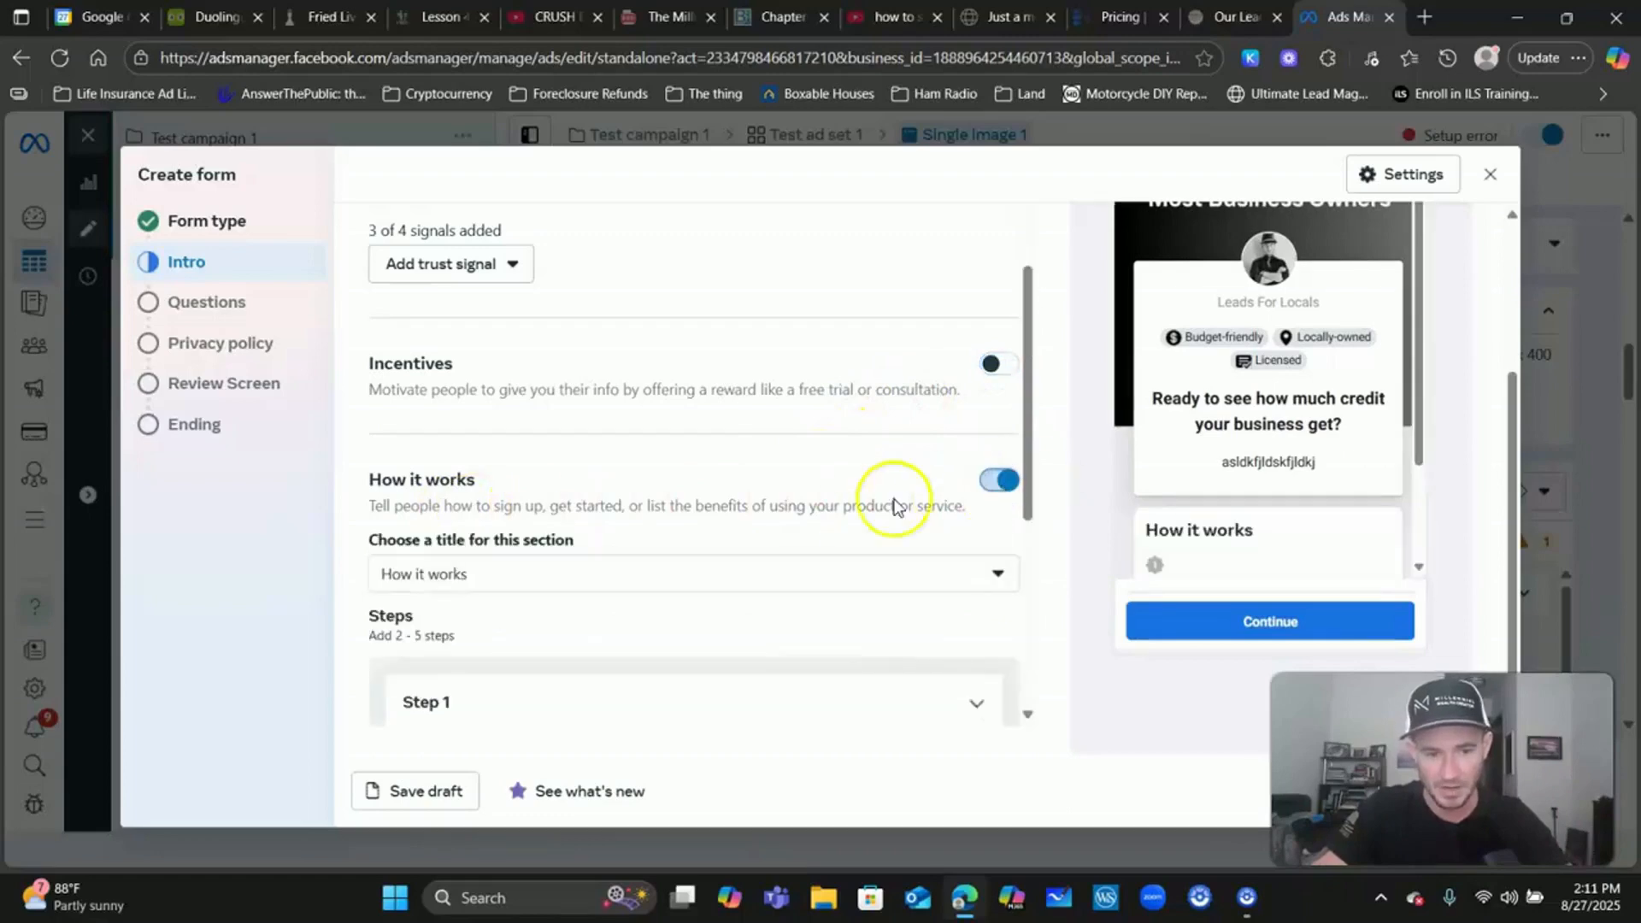
scroll(592, 451, down, 1)
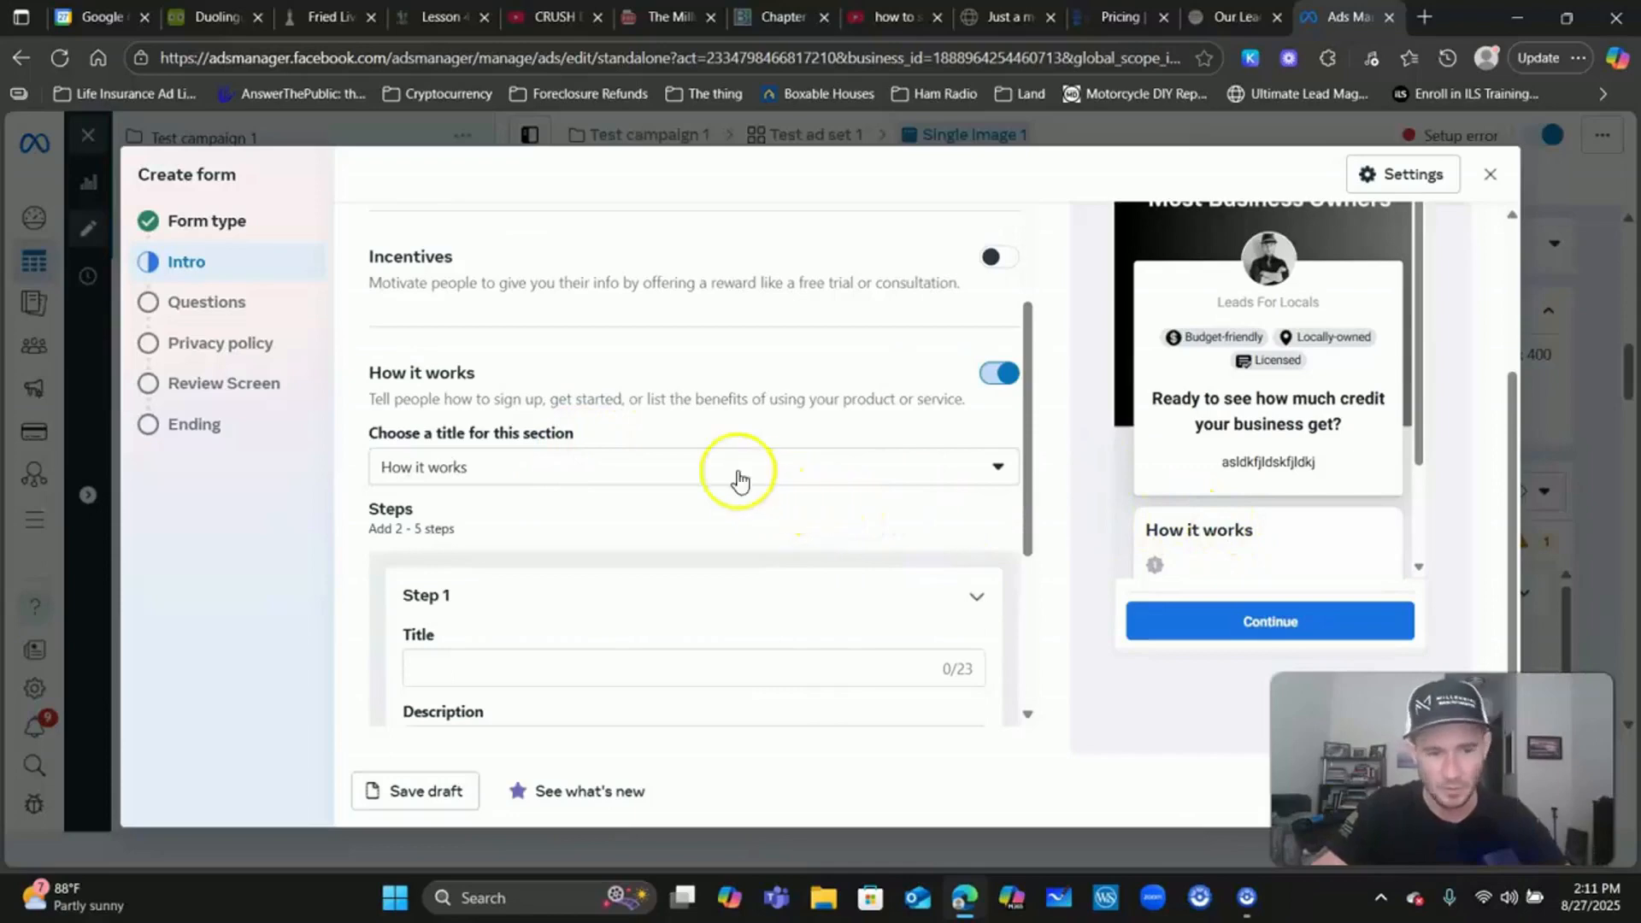
click(1006, 378)
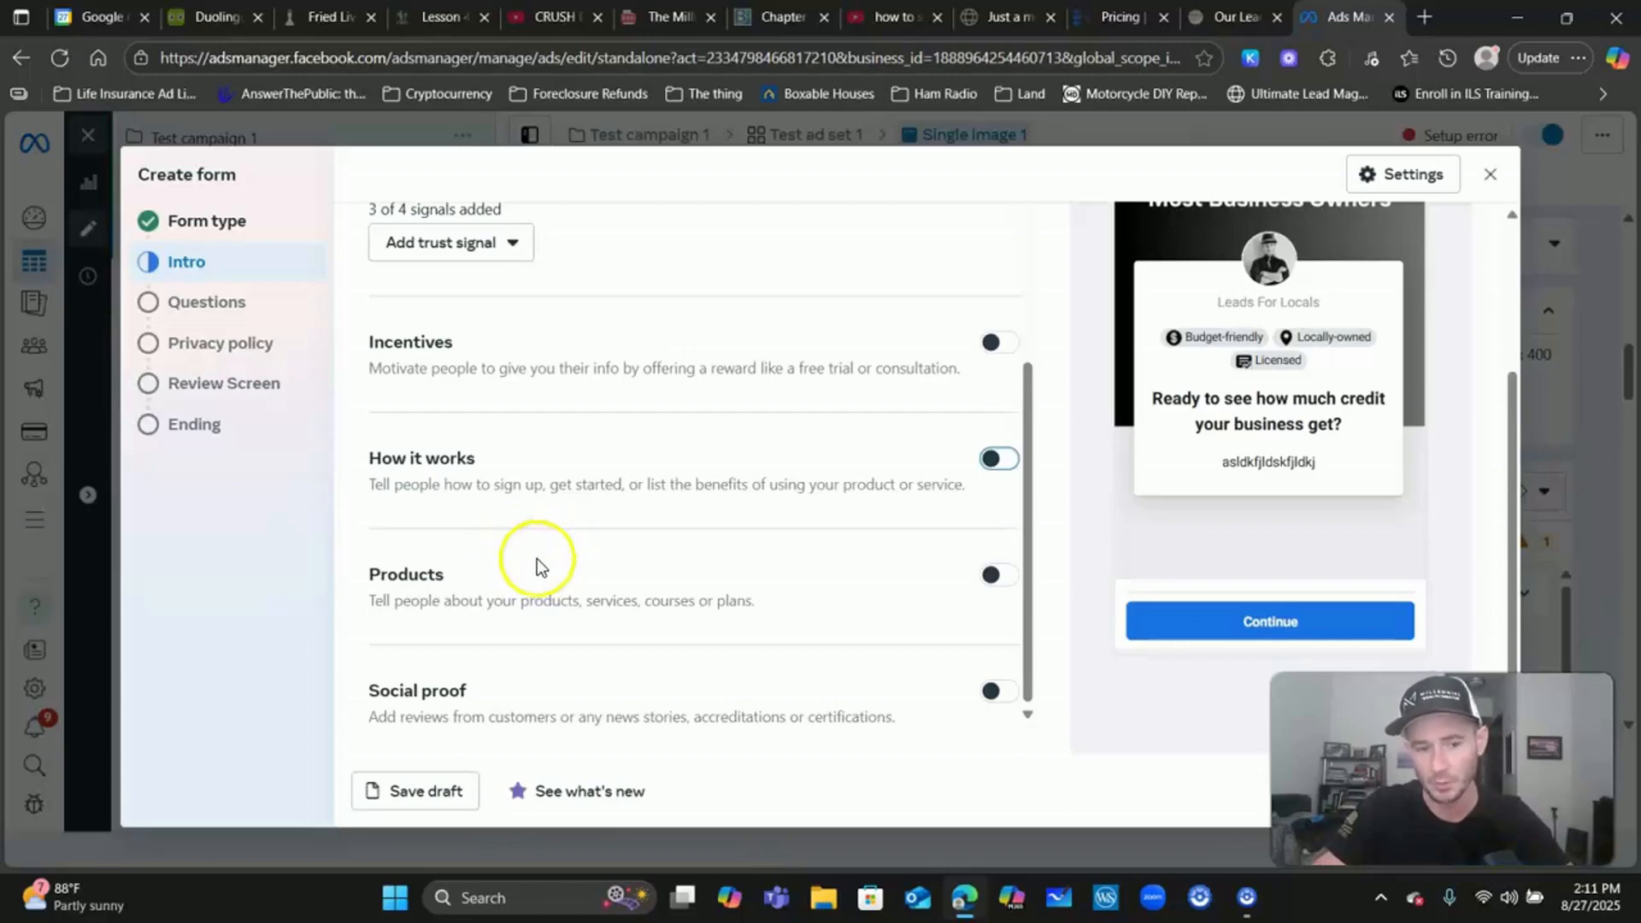
click(984, 568)
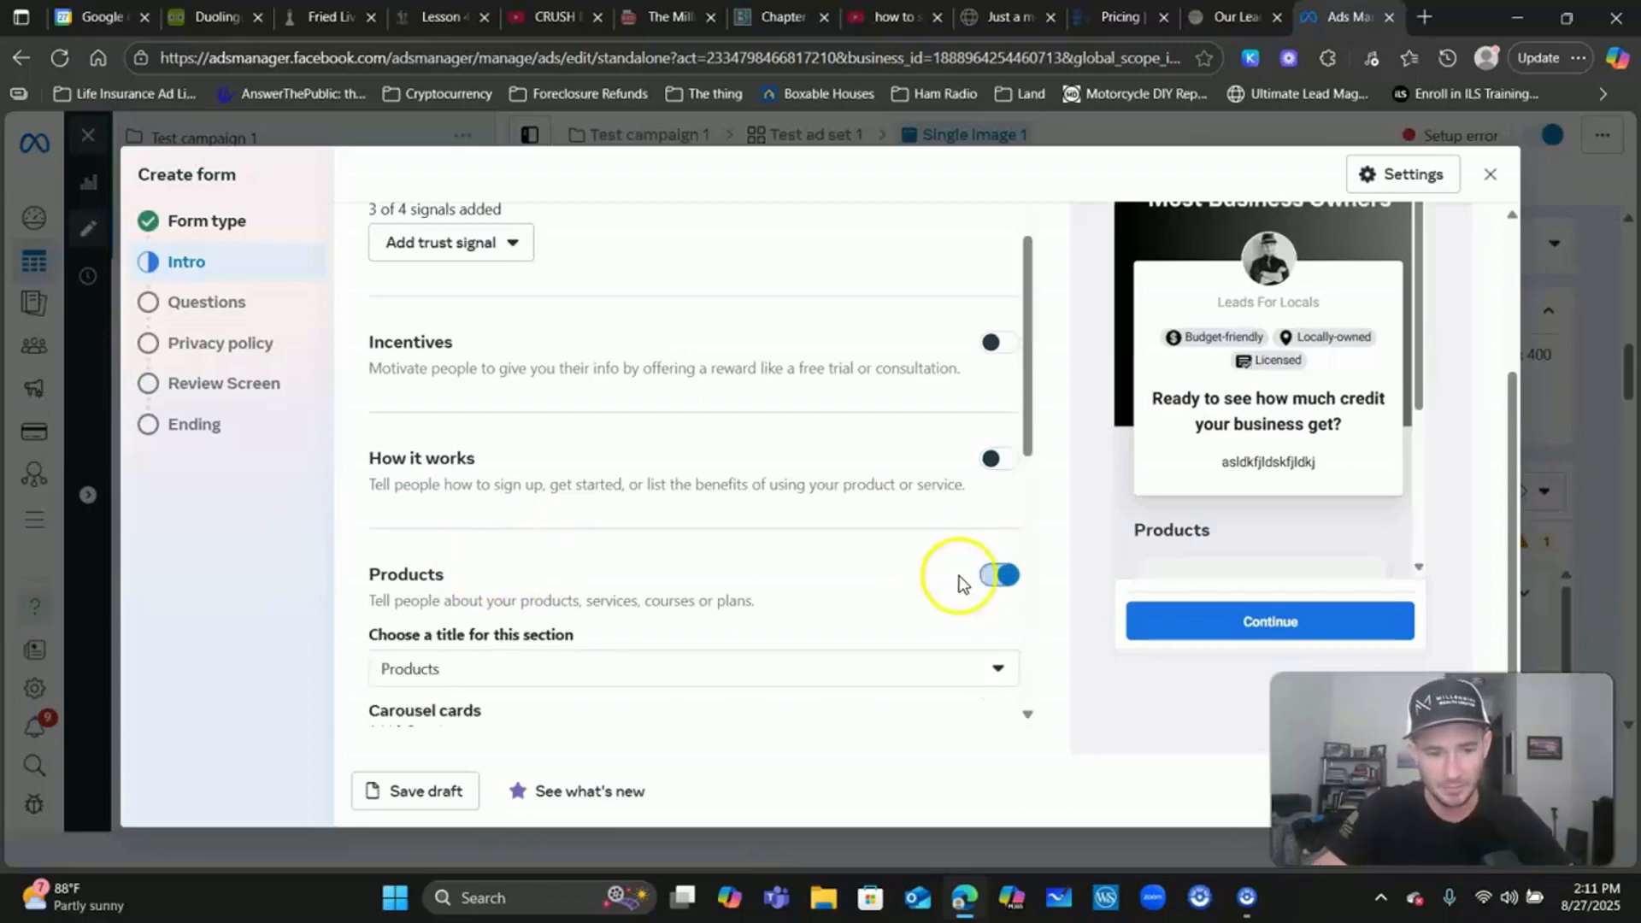
click(998, 574)
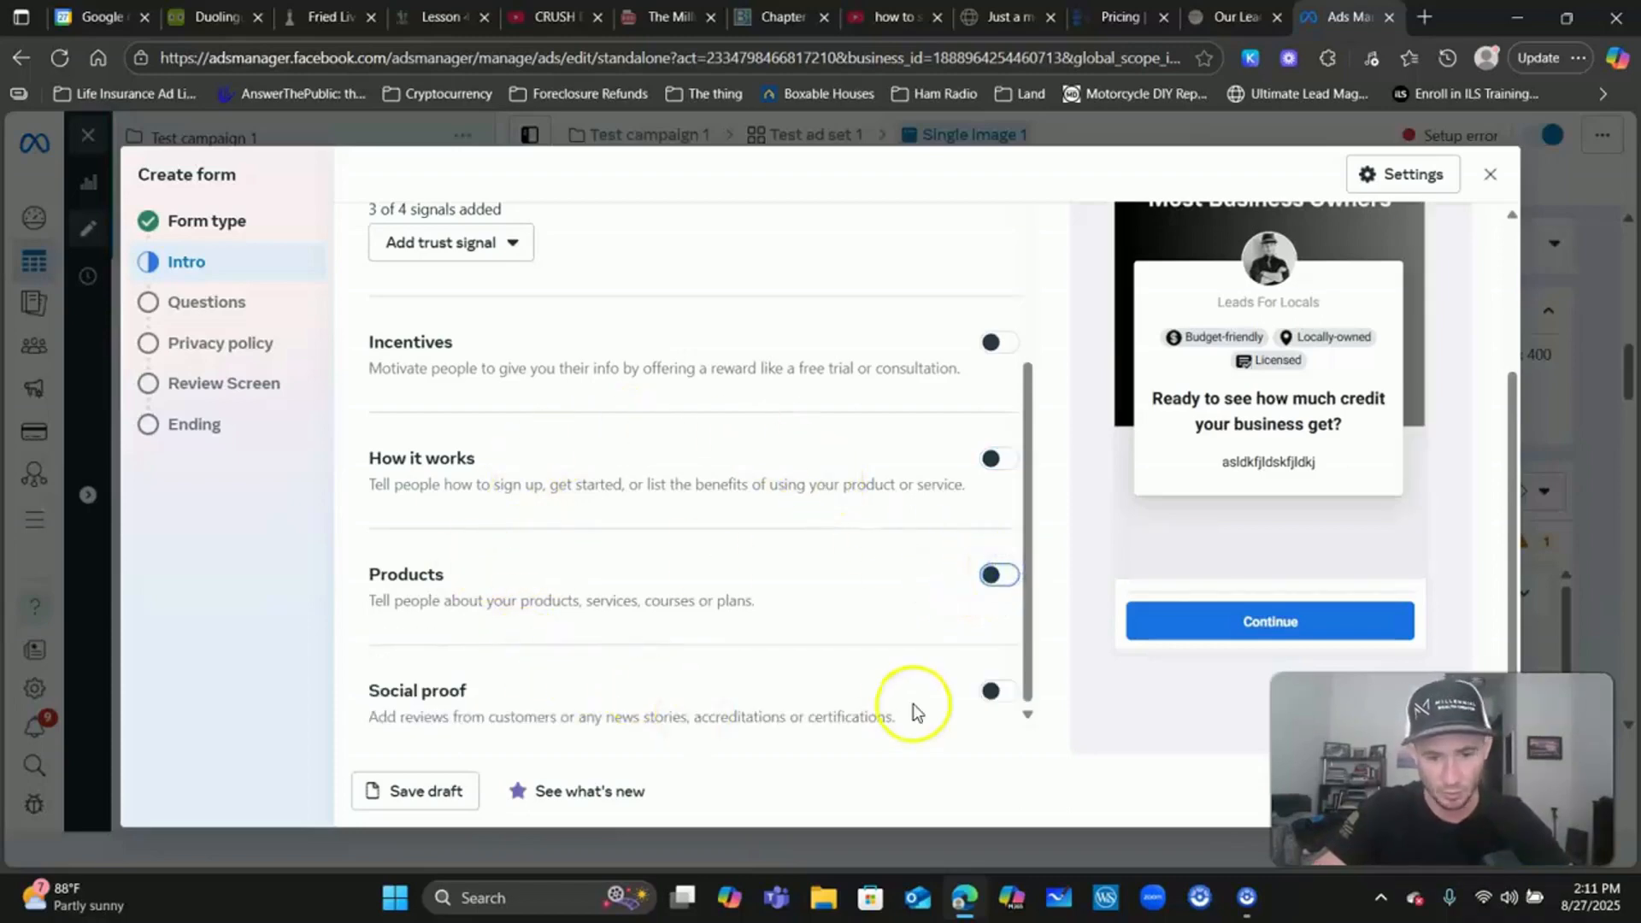
- Try the Social proof section with its review cards, and switch it back off
click(991, 691)
scroll(751, 556, down, 5)
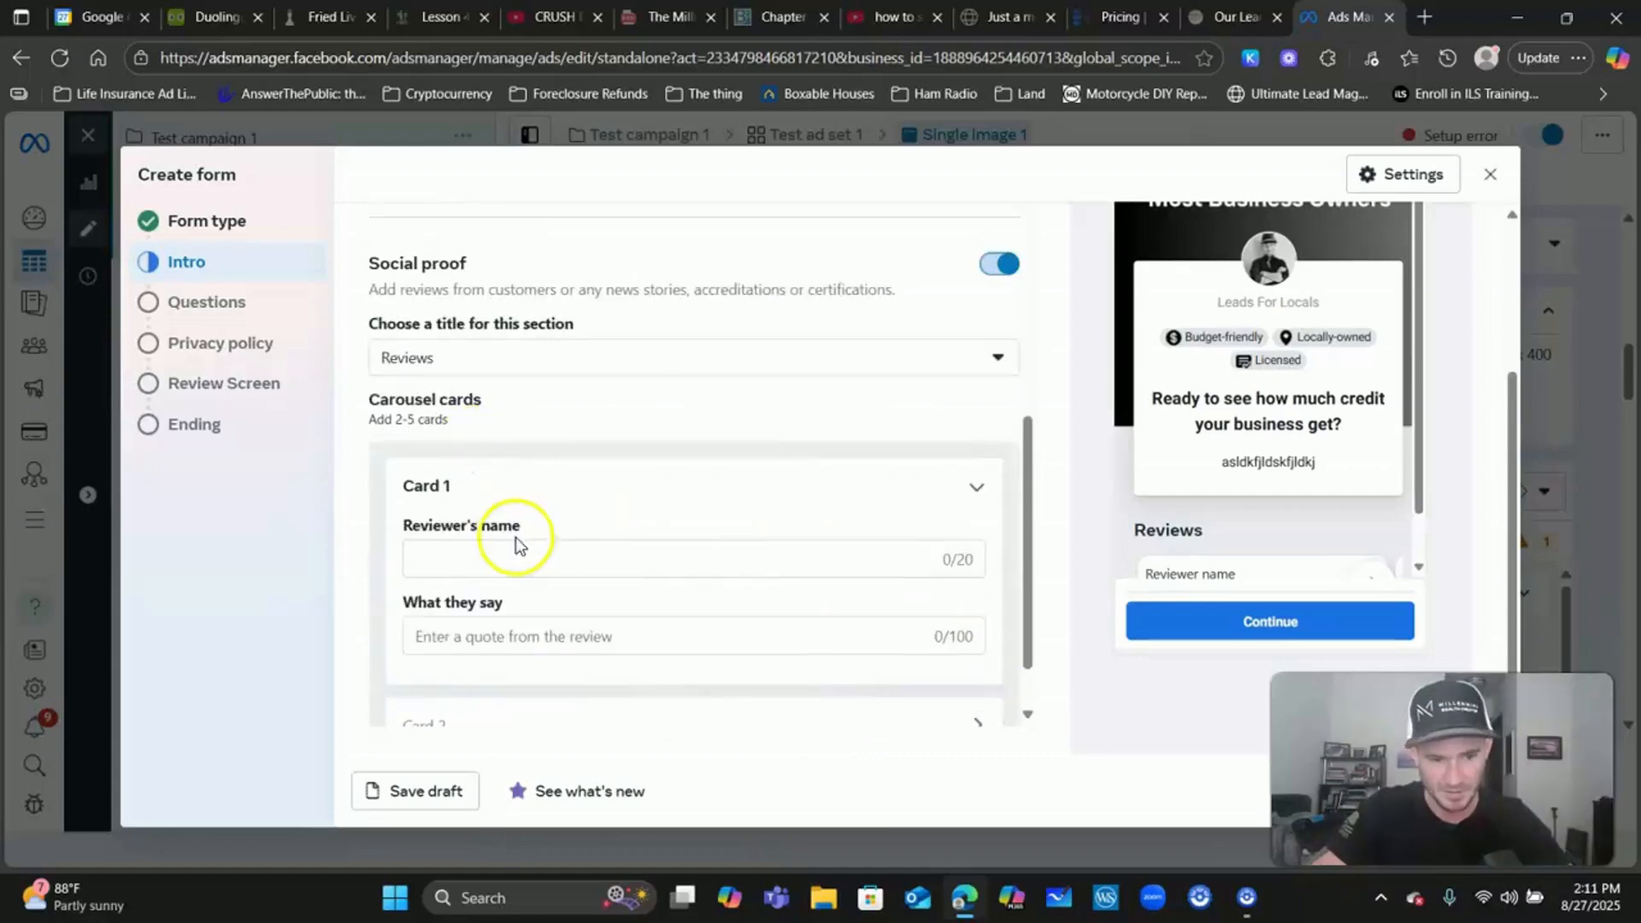
scroll(1188, 487, down, 1)
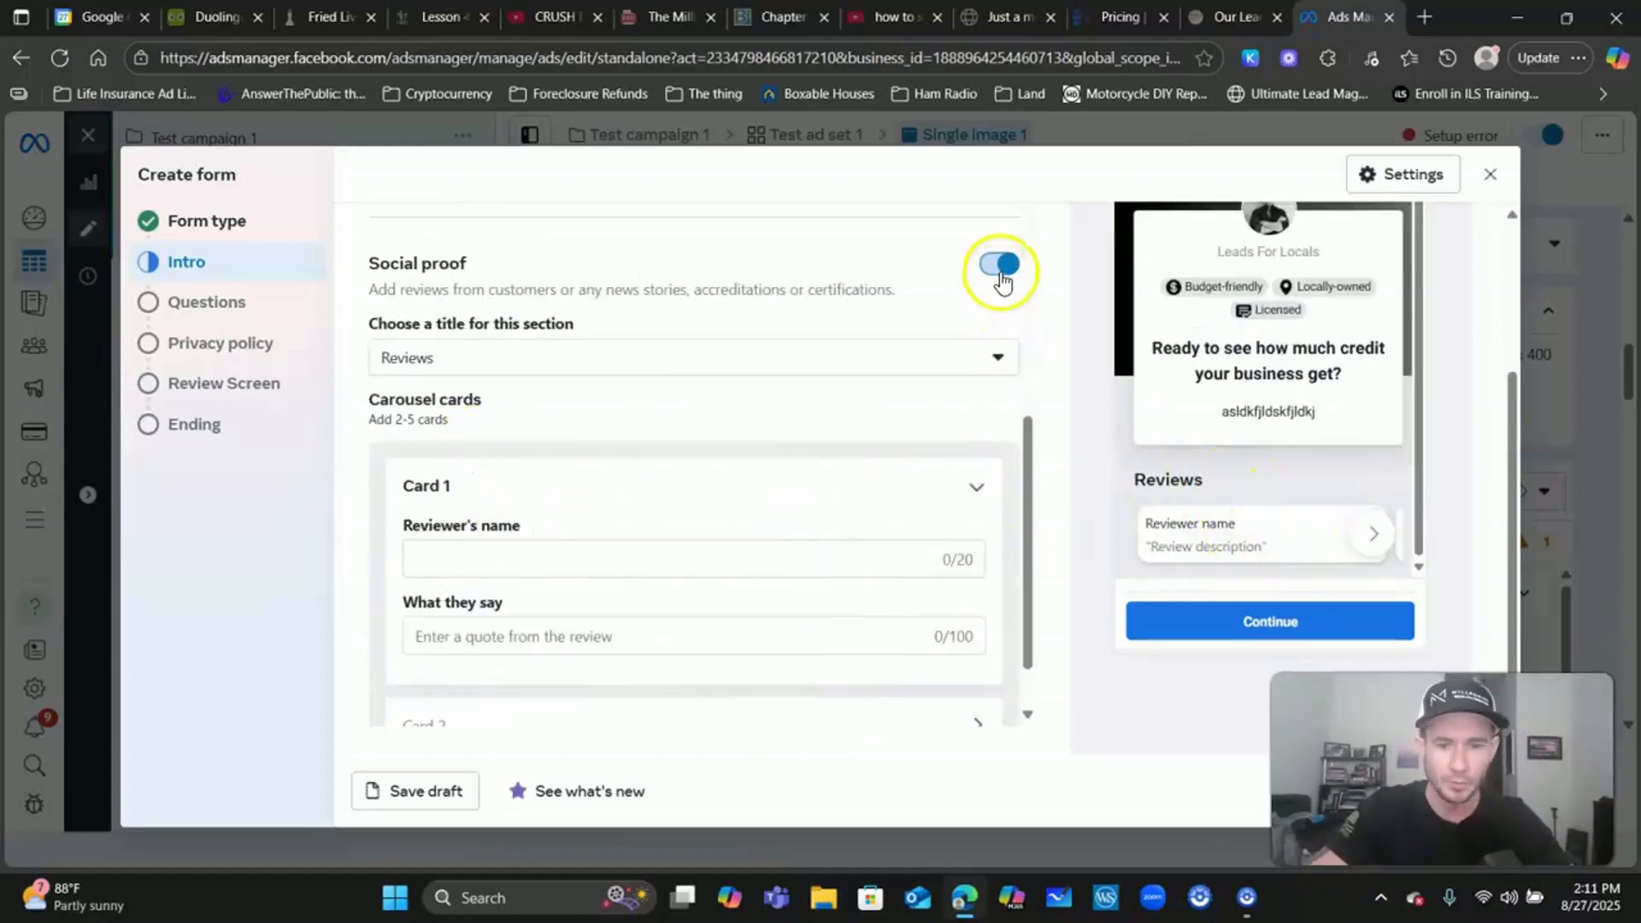
scroll(759, 506, up, 10)
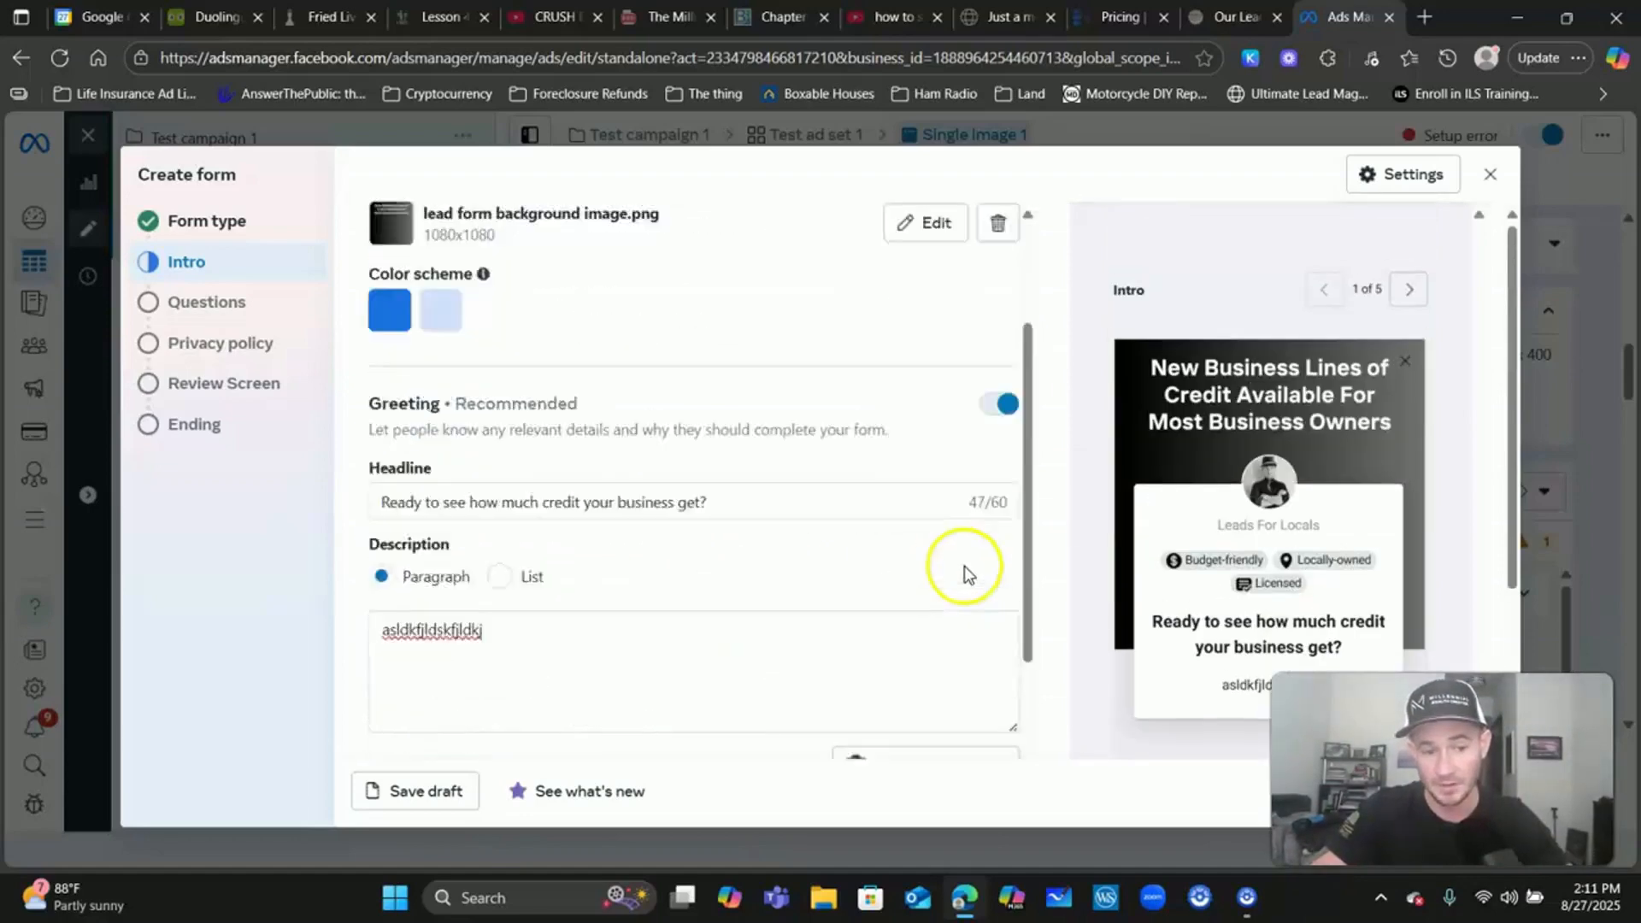
- Finish the intro with only the greeting and trust signals enabled, and proceed to the form's questions
scroll(964, 566, down, 5)
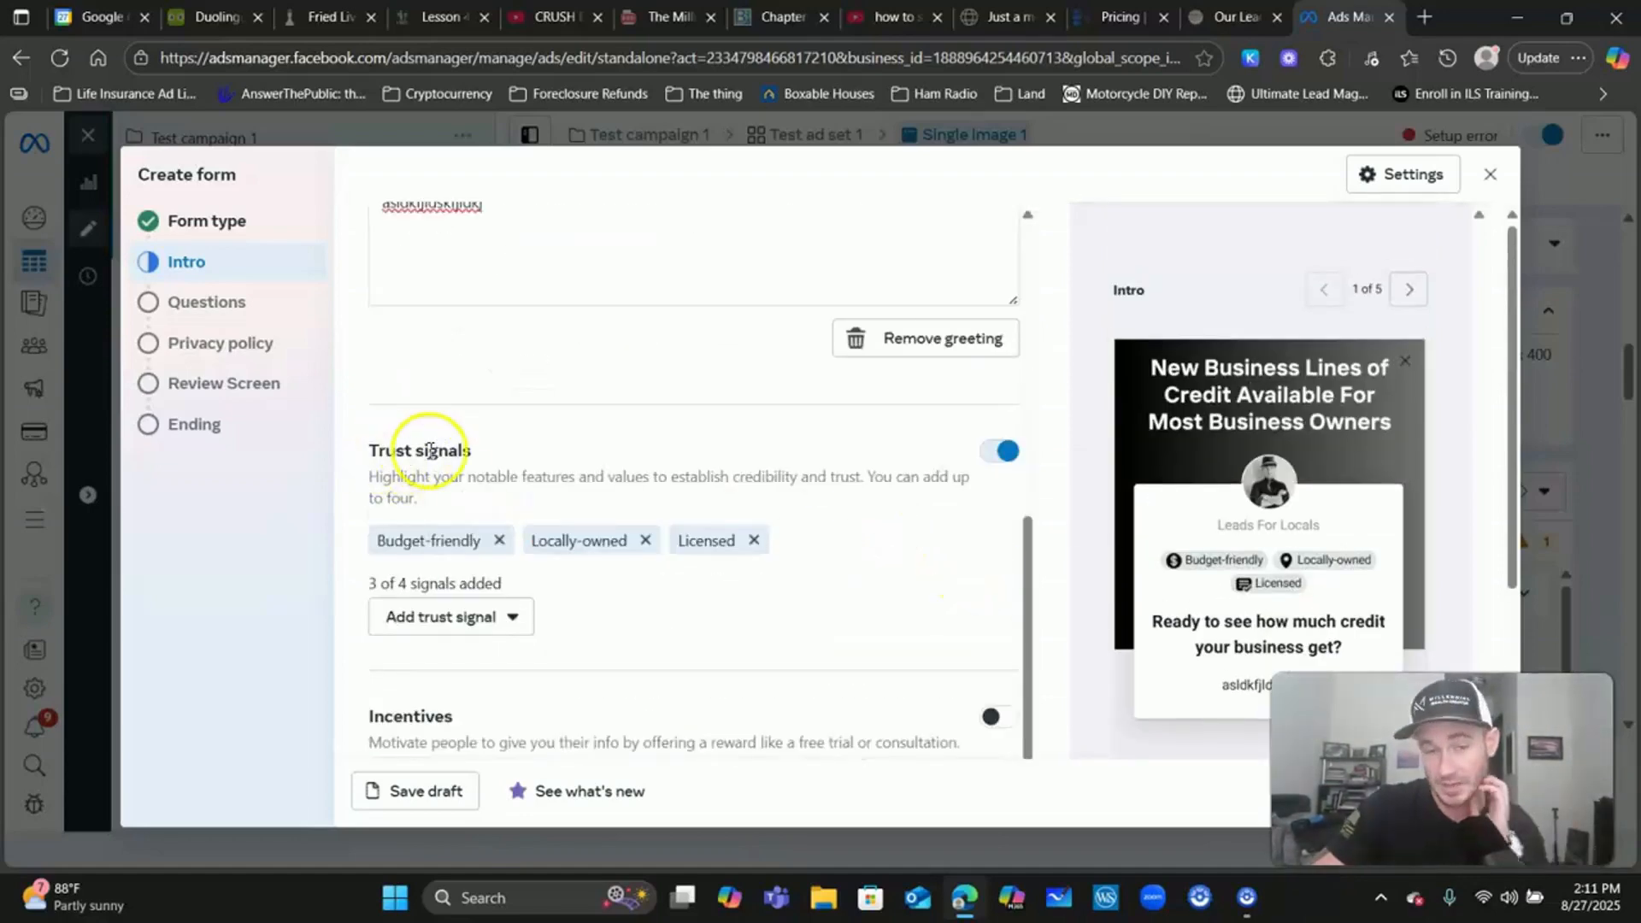
scroll(1040, 509, down, 4)
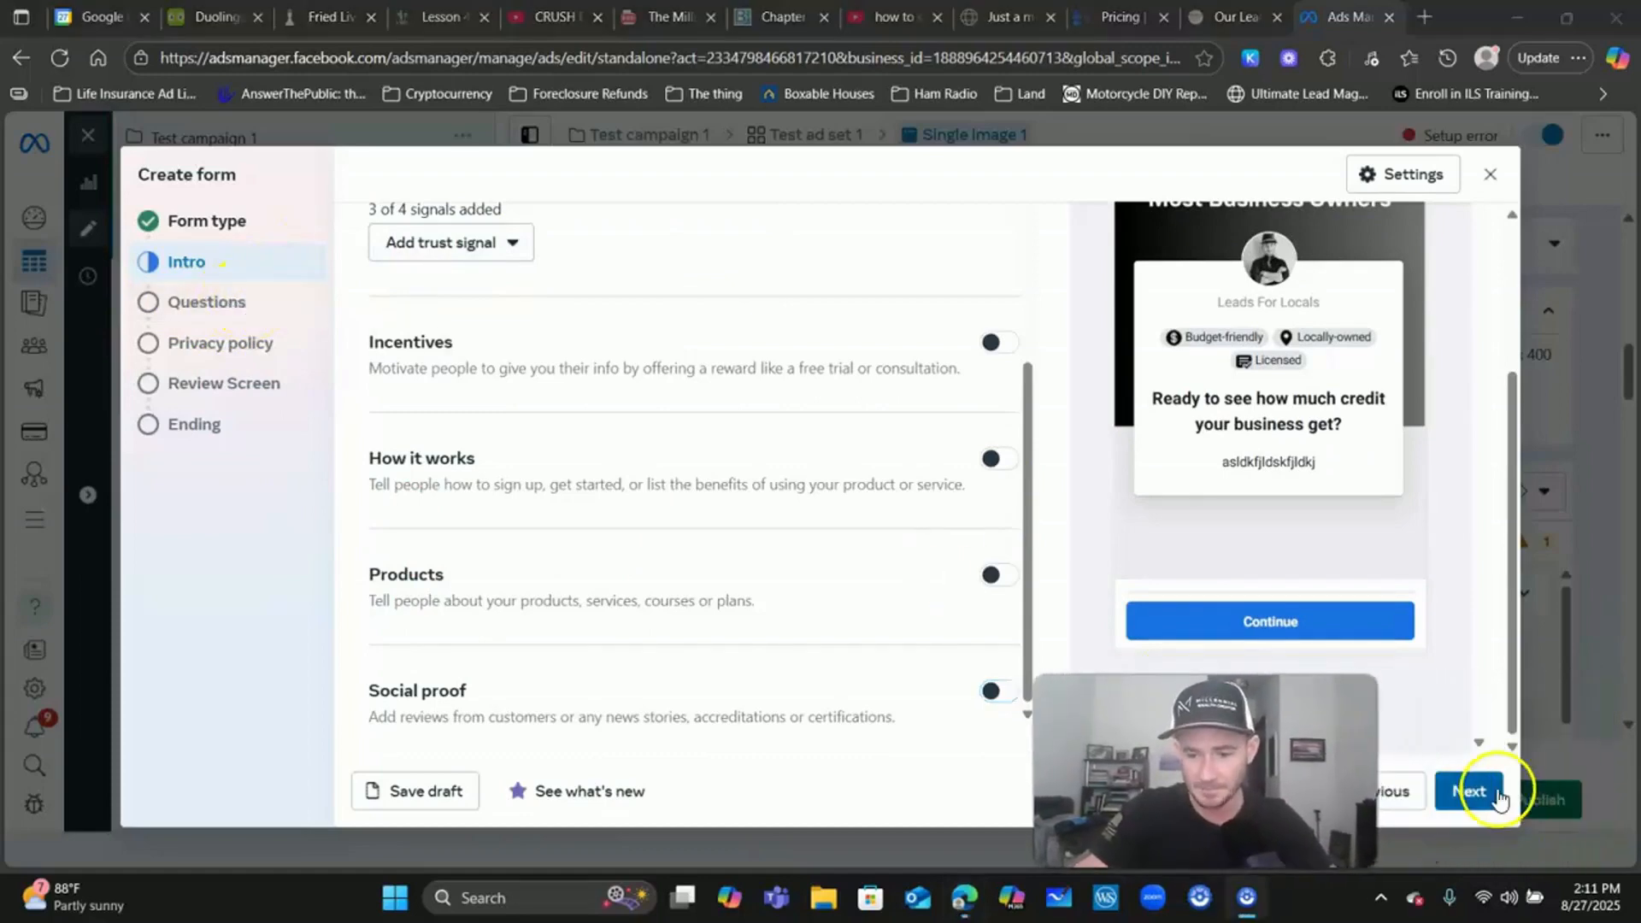
click(1469, 791)
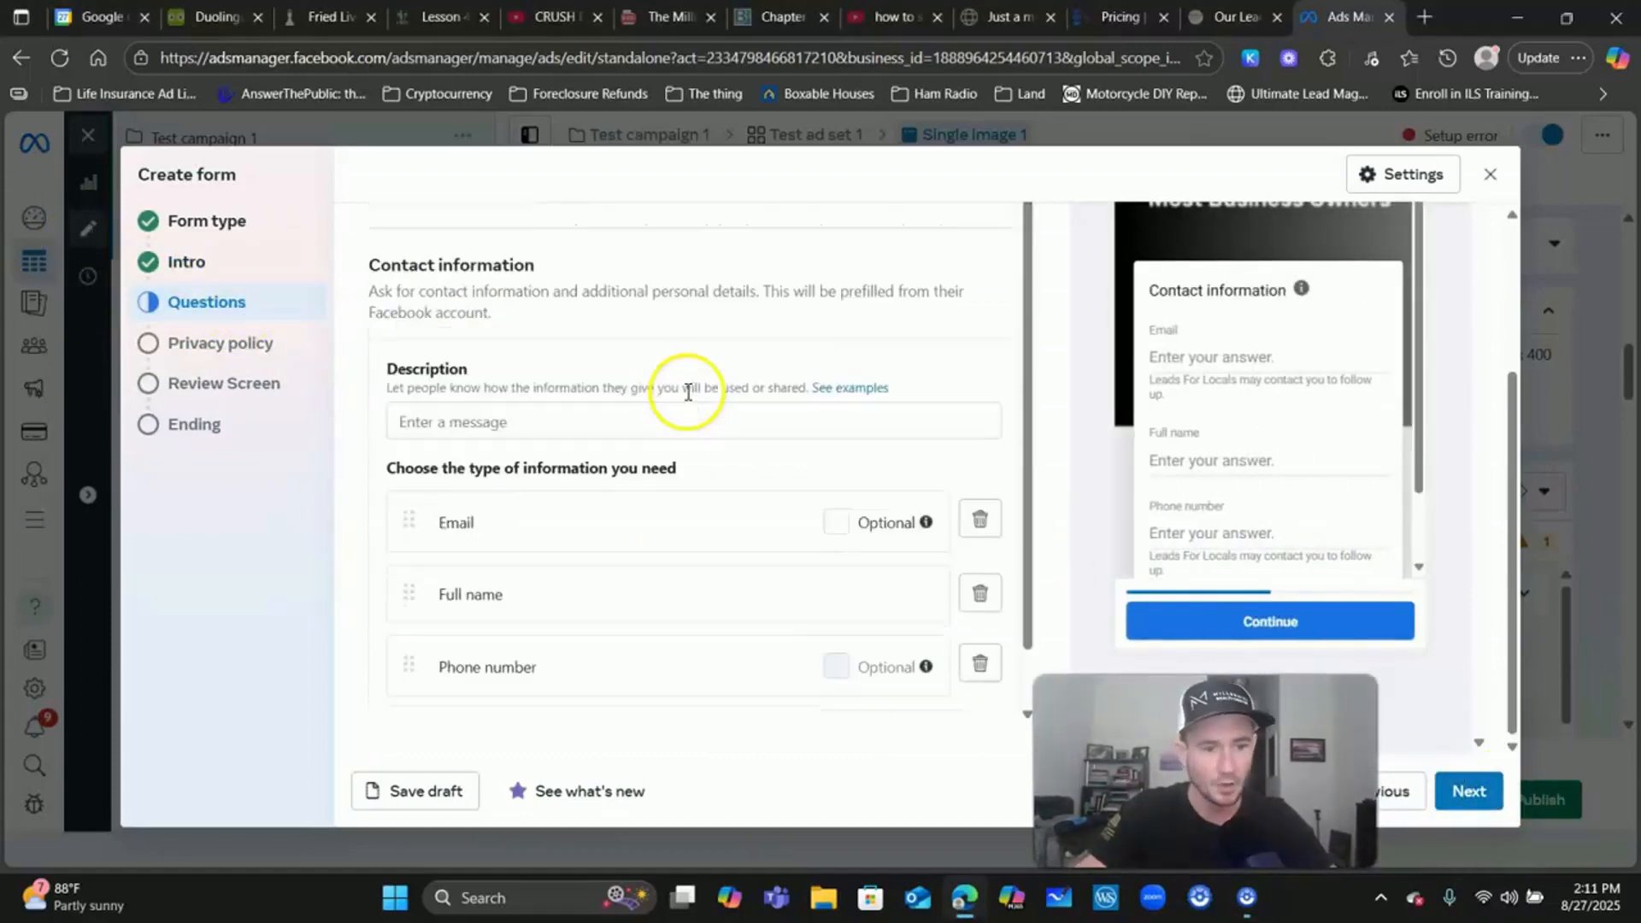
- Add a multiple choice question to the form reading "Type your question here"
scroll(701, 384, up, 3)
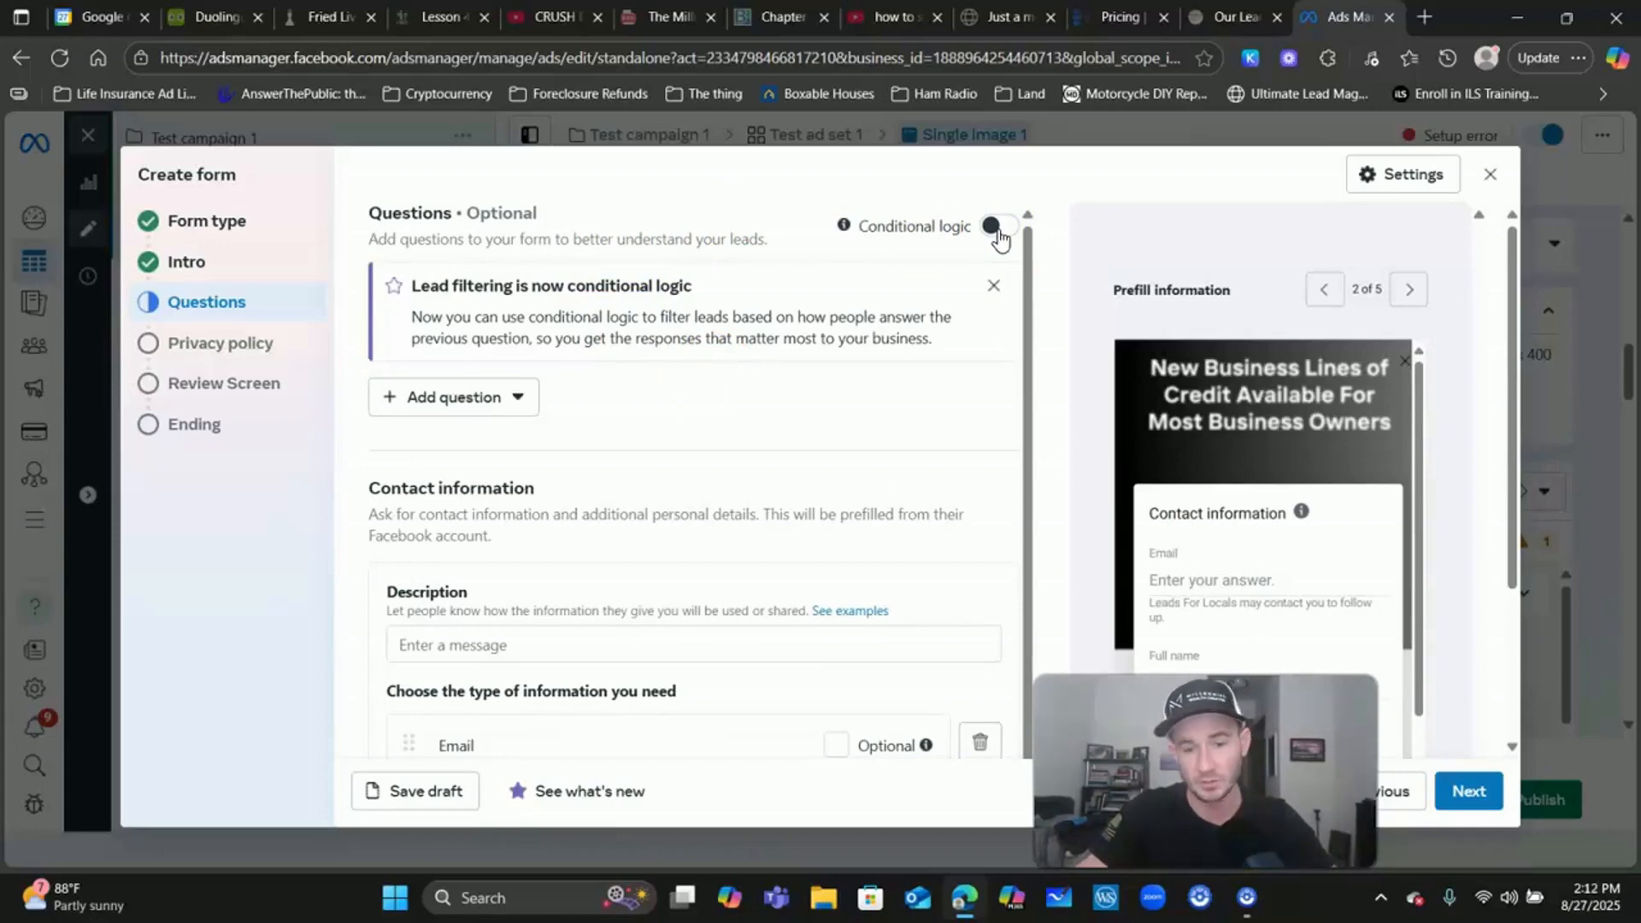
drag(1206, 752, 1458, 756)
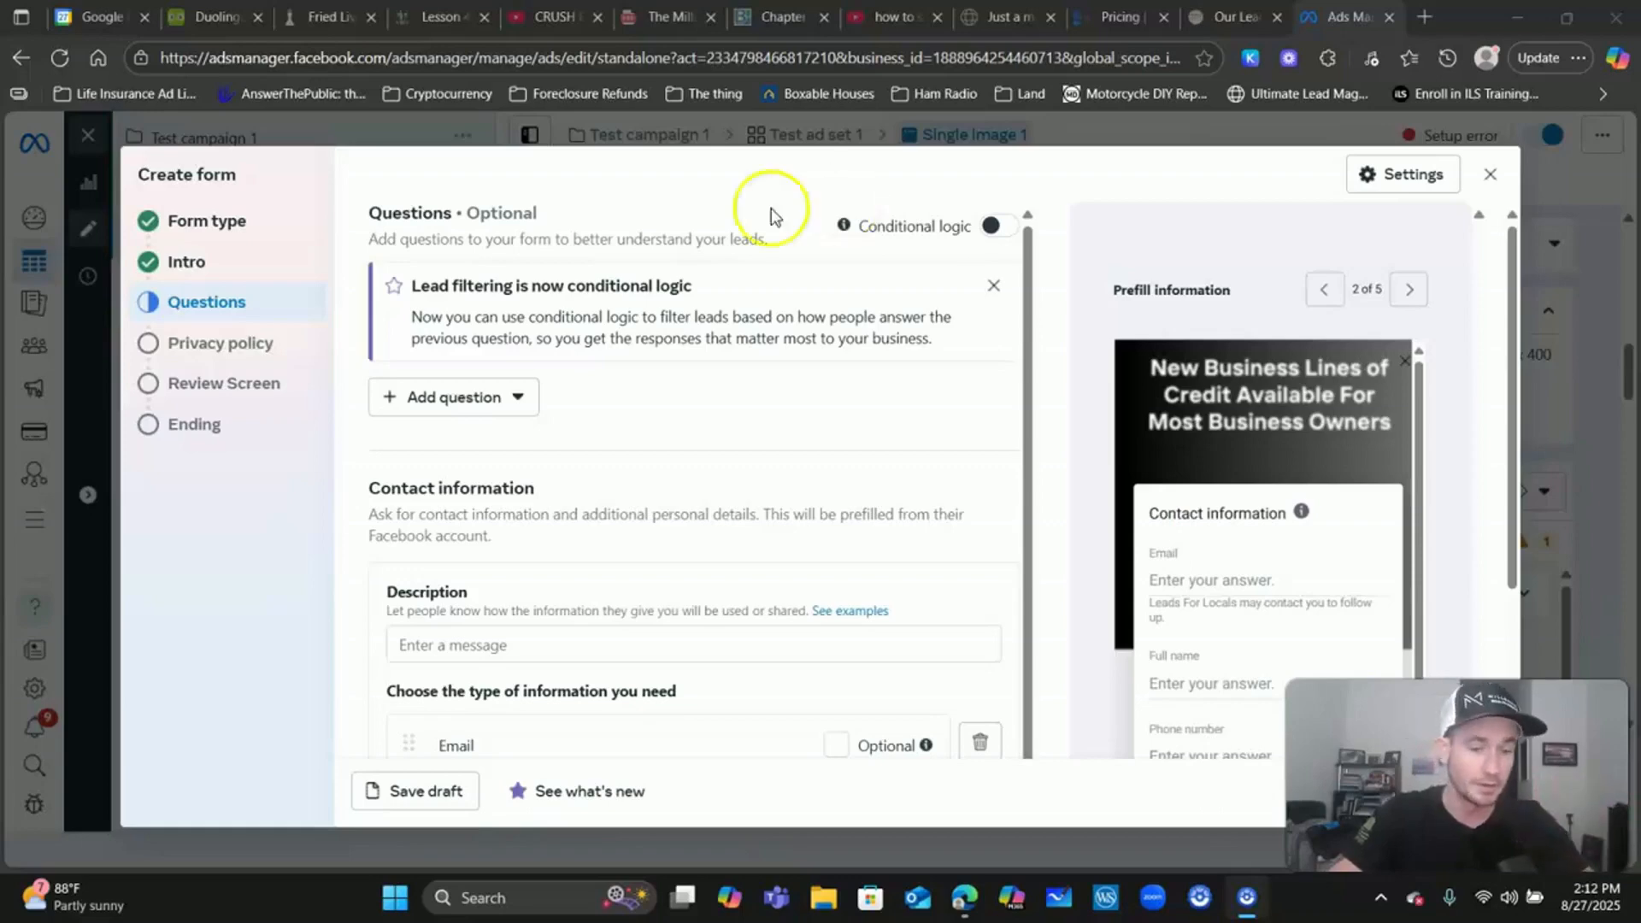
click(664, 469)
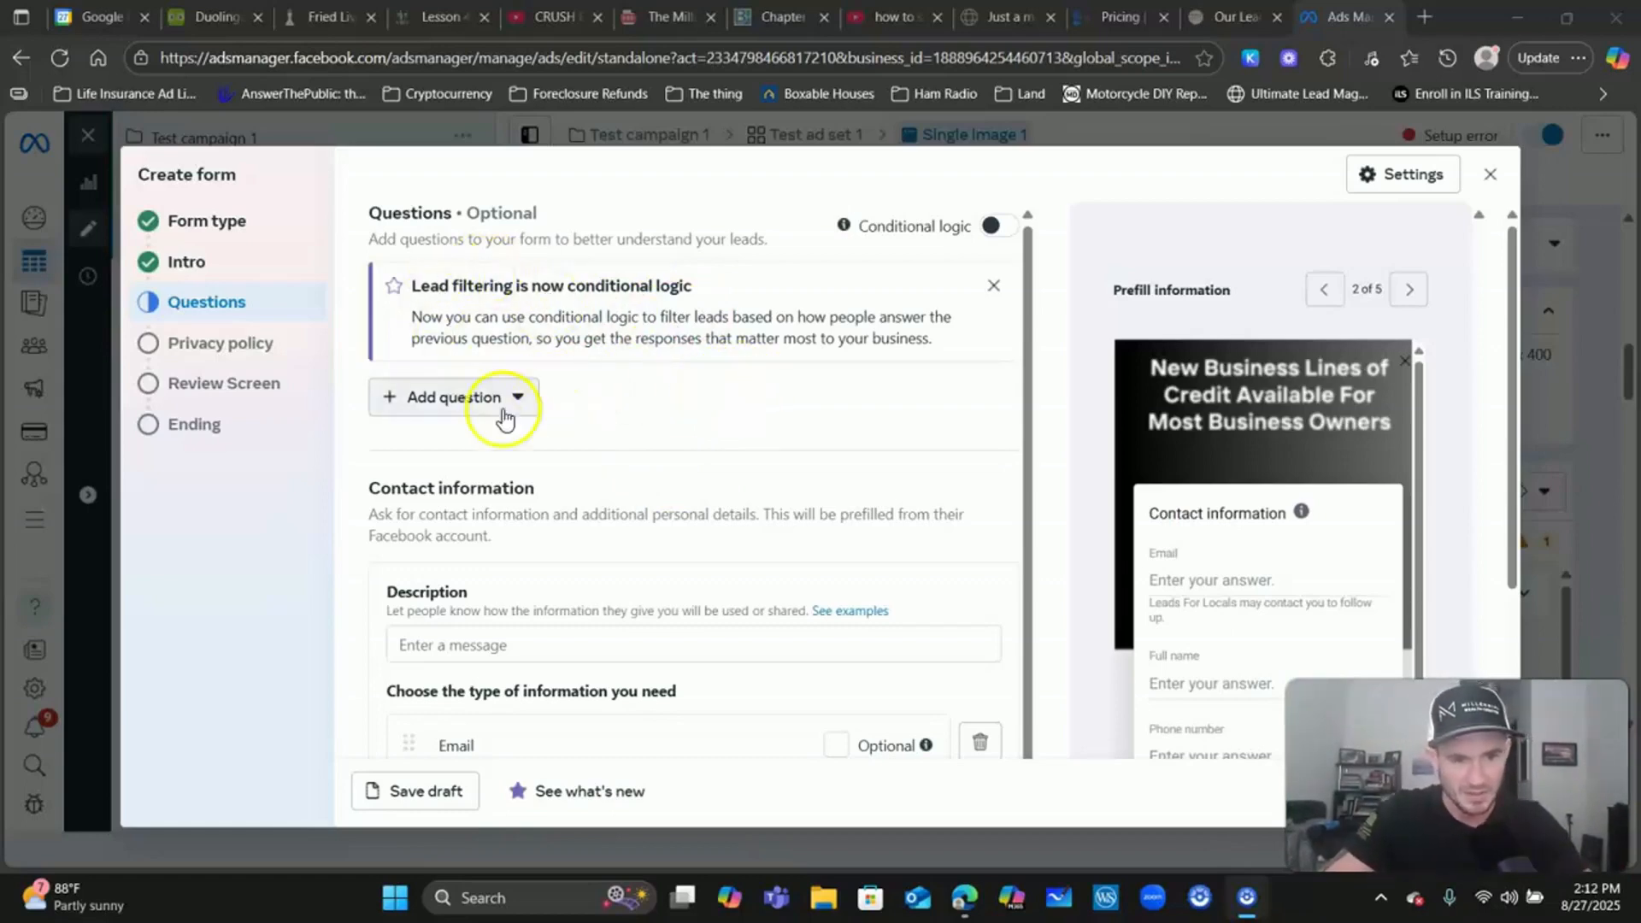
scroll(546, 425, down, 1)
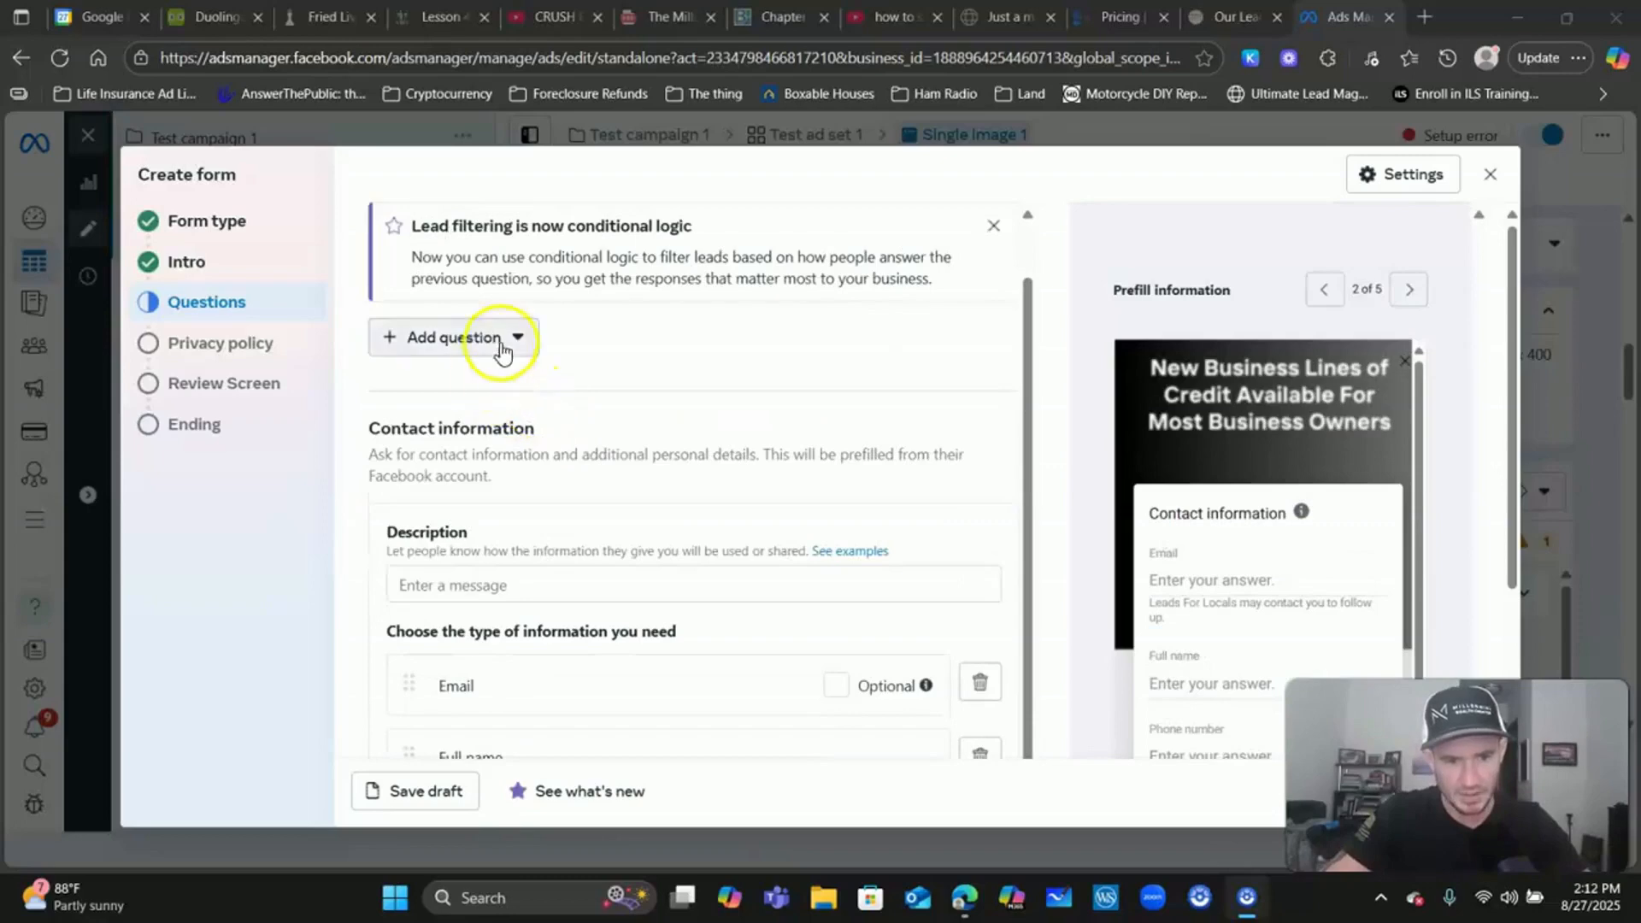
click(504, 342)
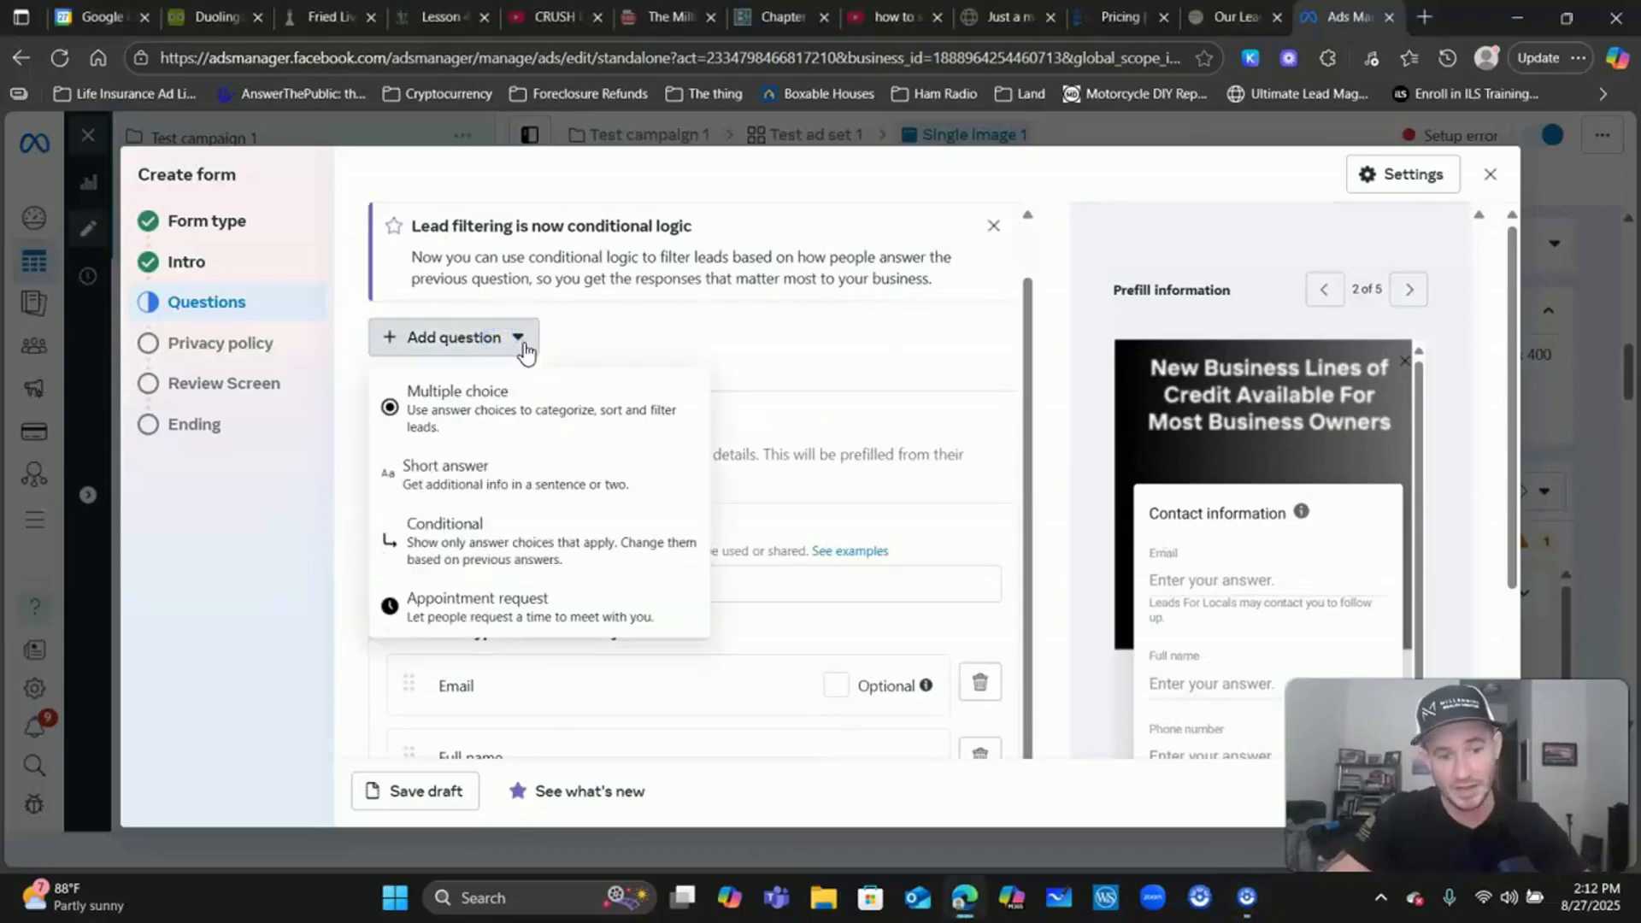
click(458, 408)
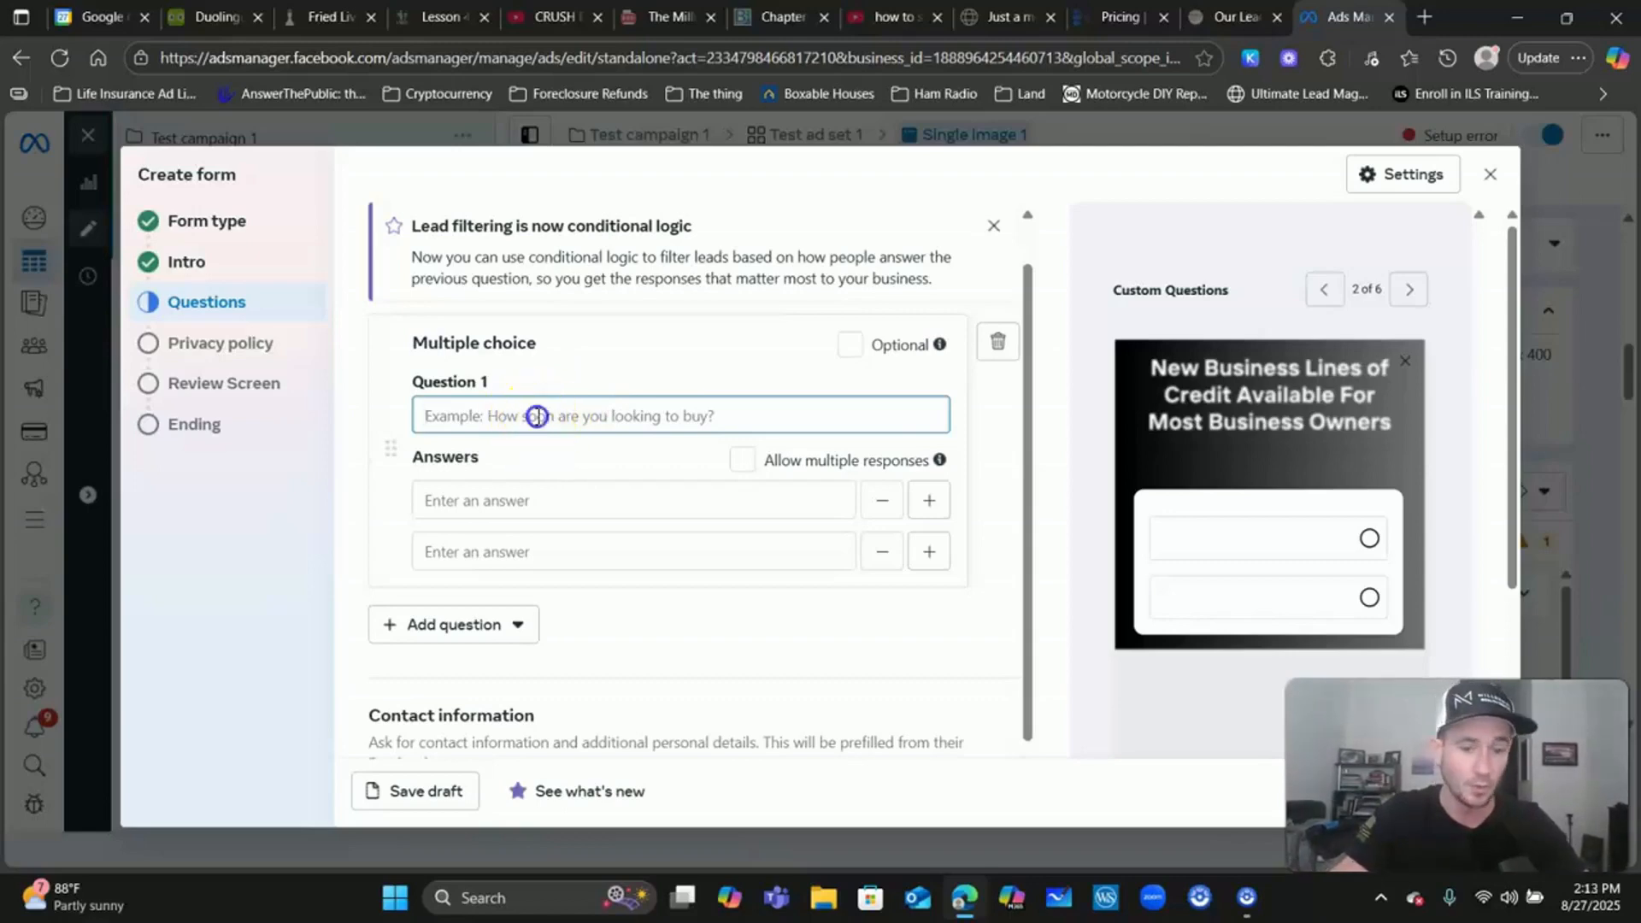
text(Type)
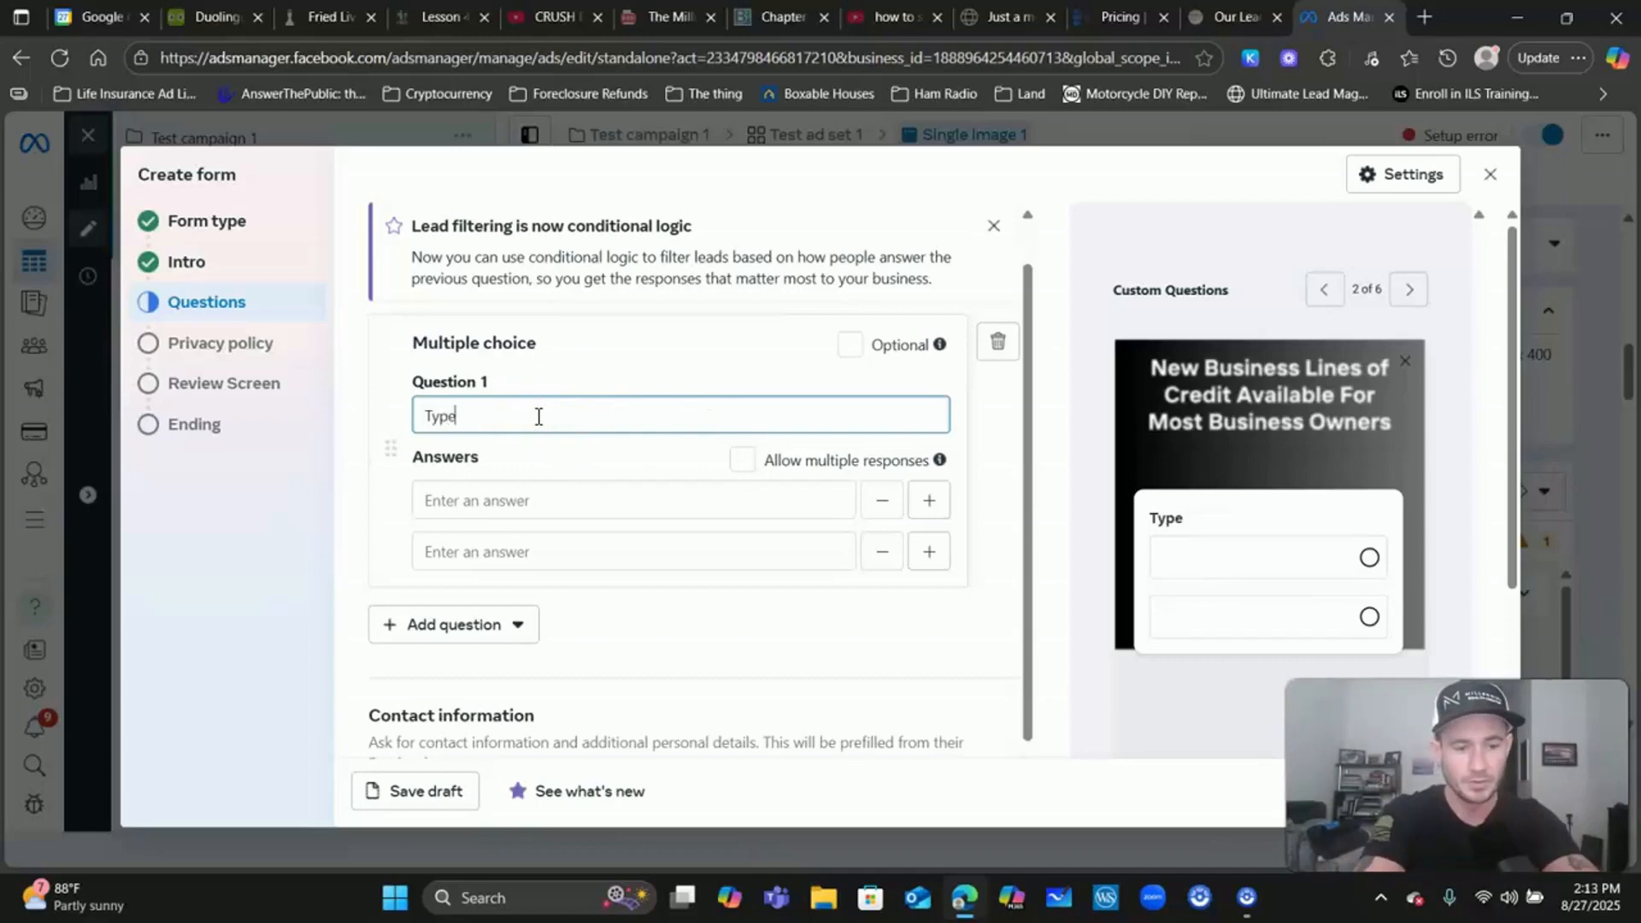
text( your )
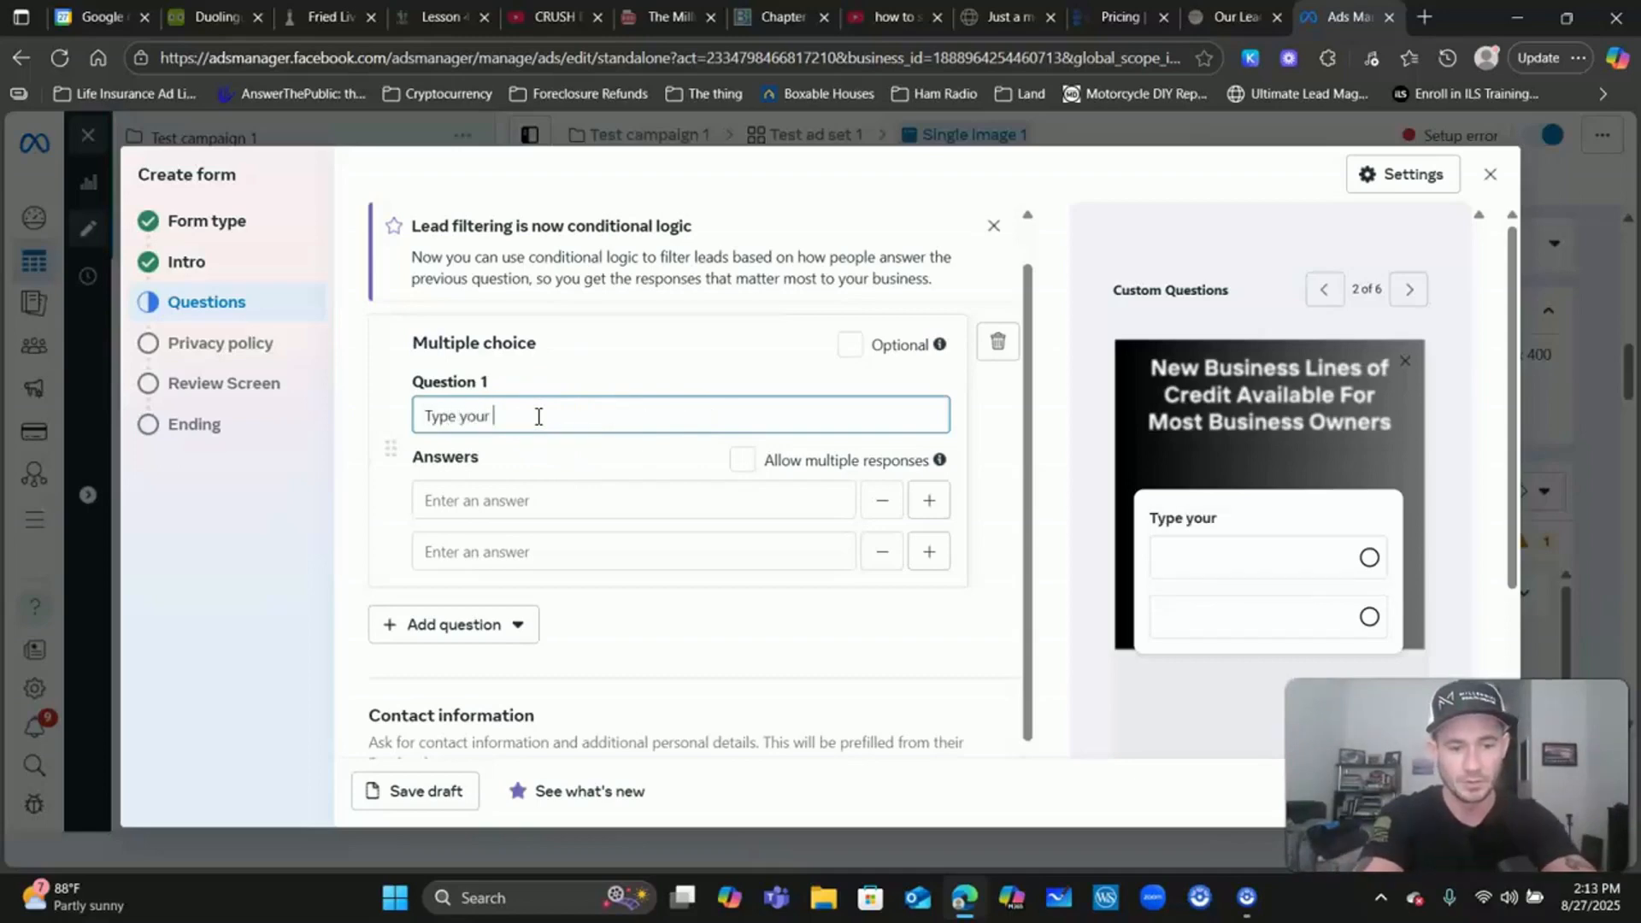
text(question here)
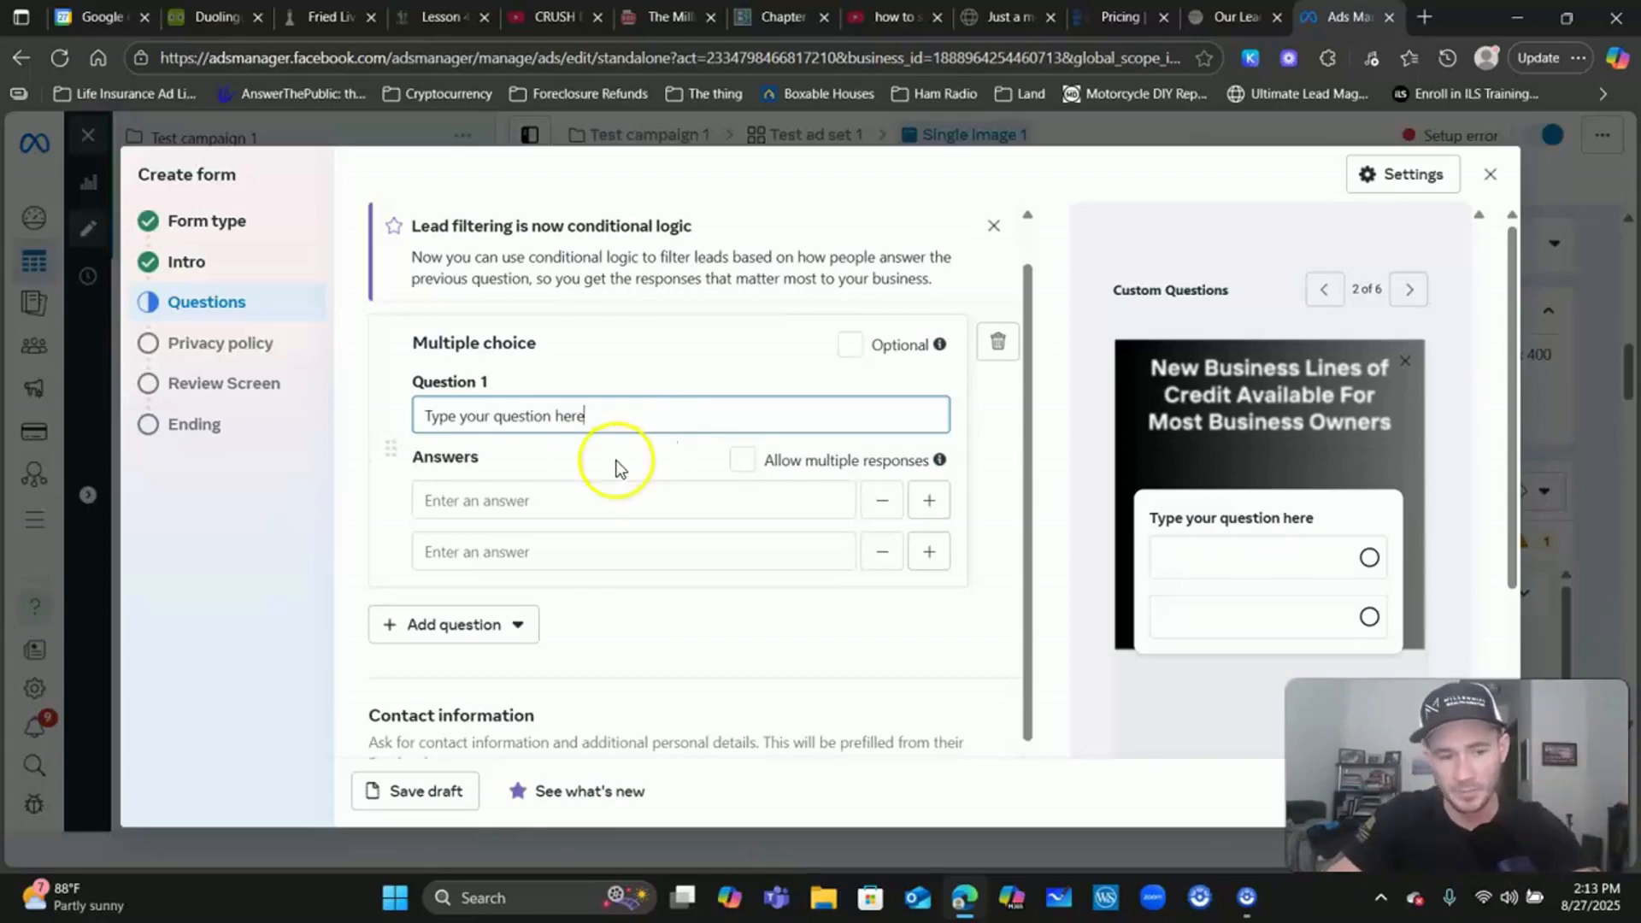
- Enter "Less than 6 months" and "6 -12 months" as the first two answers to the multiple choice question
click(509, 502)
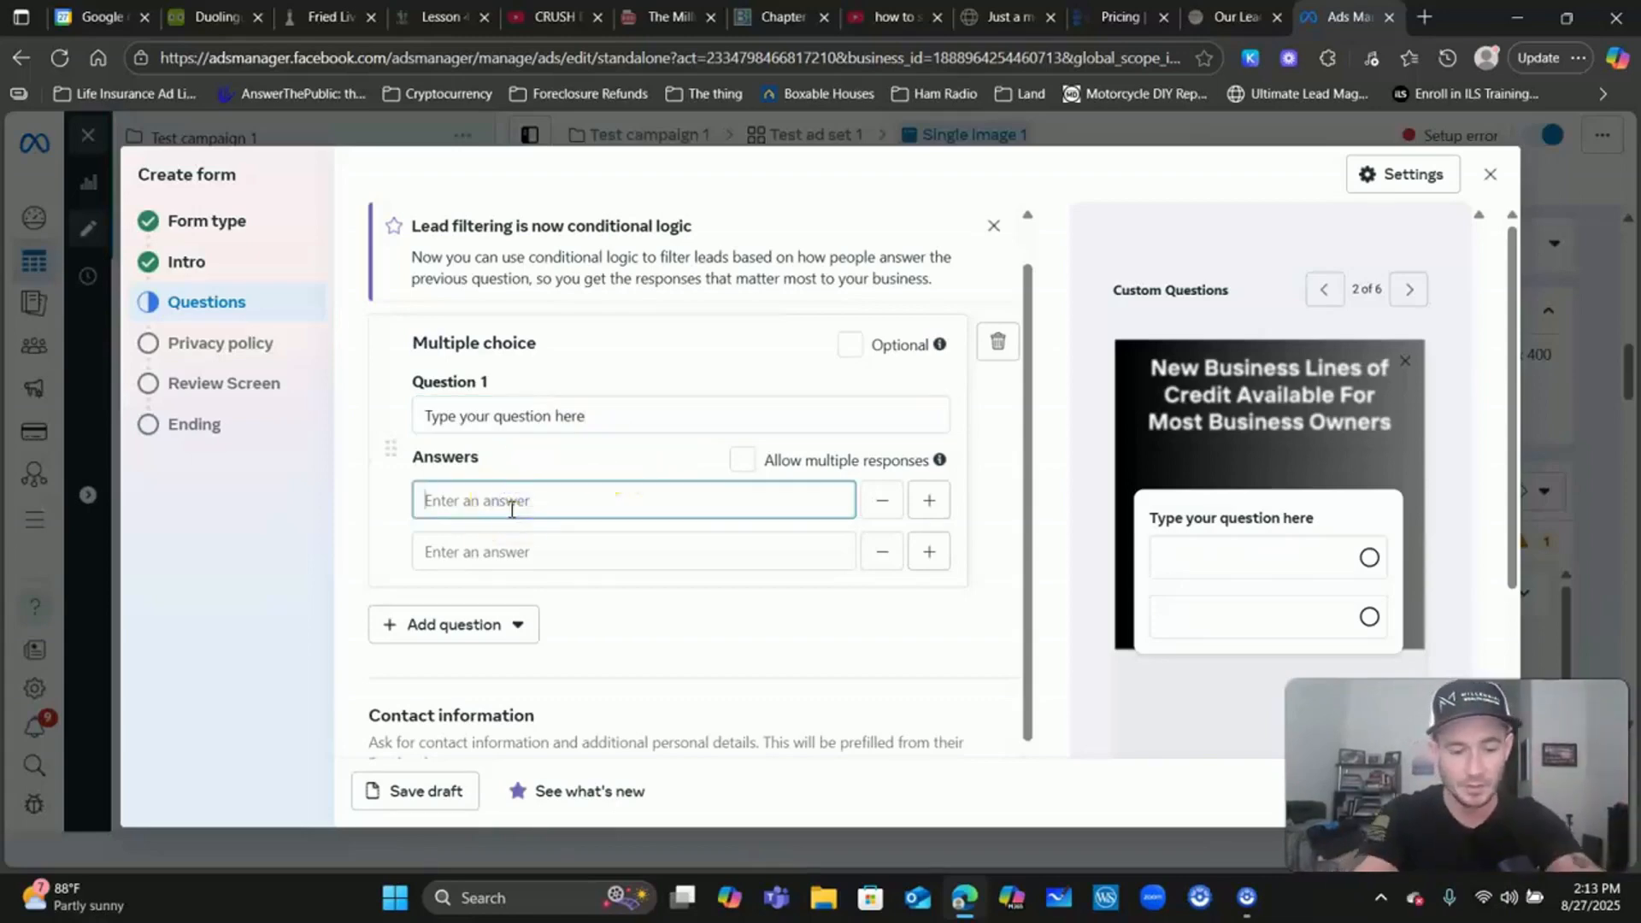
text(Less )
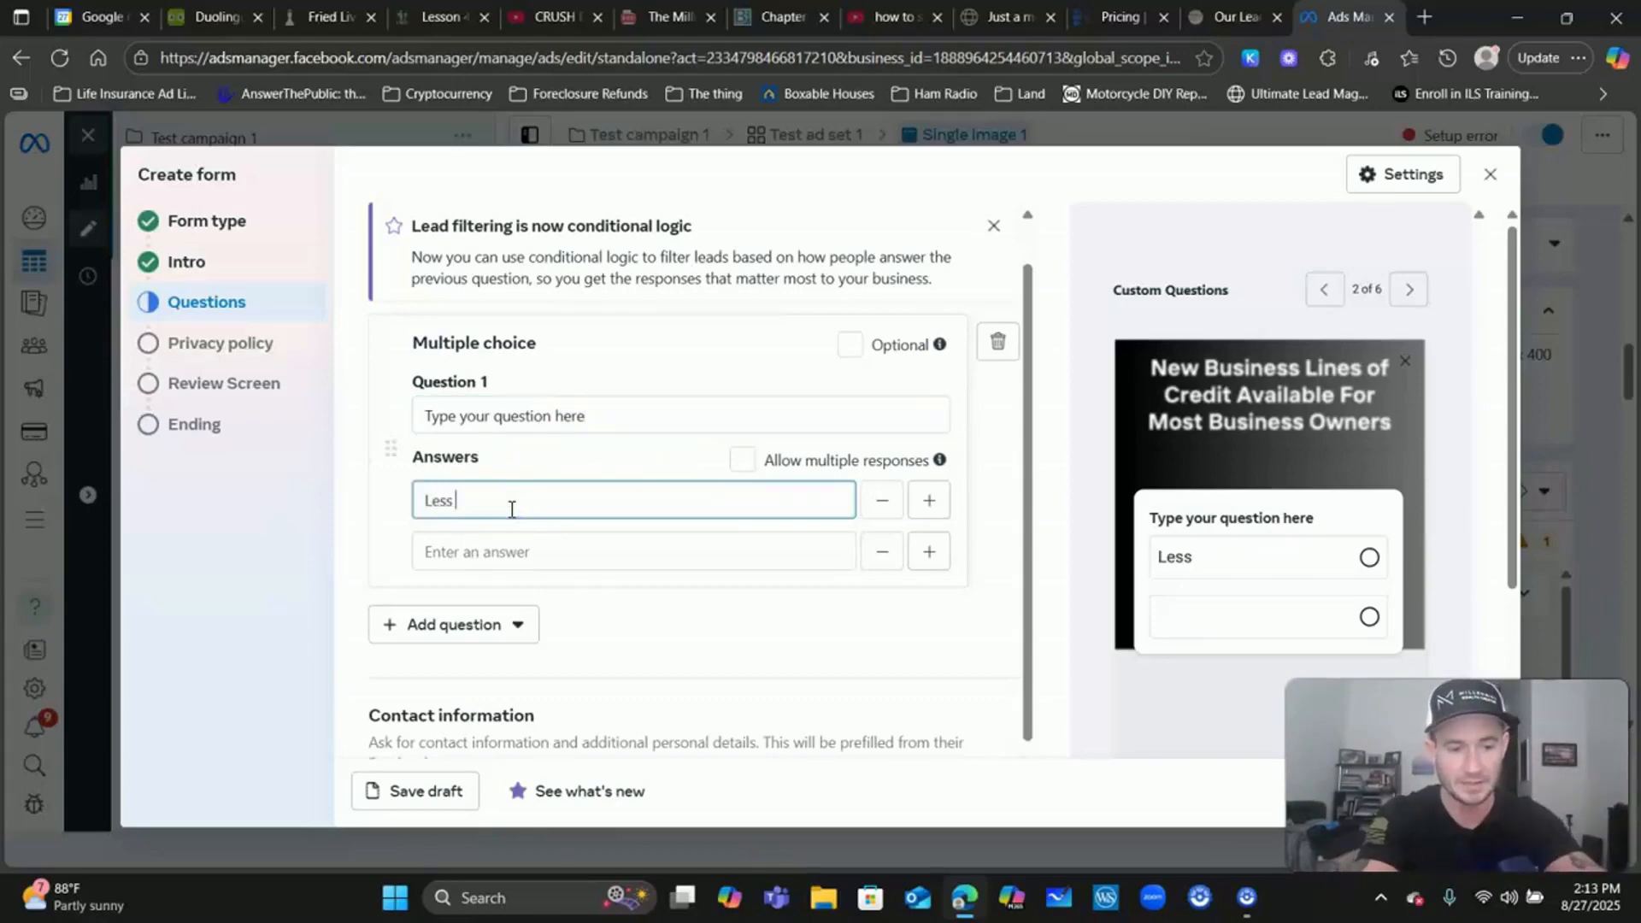
text(than 6 months)
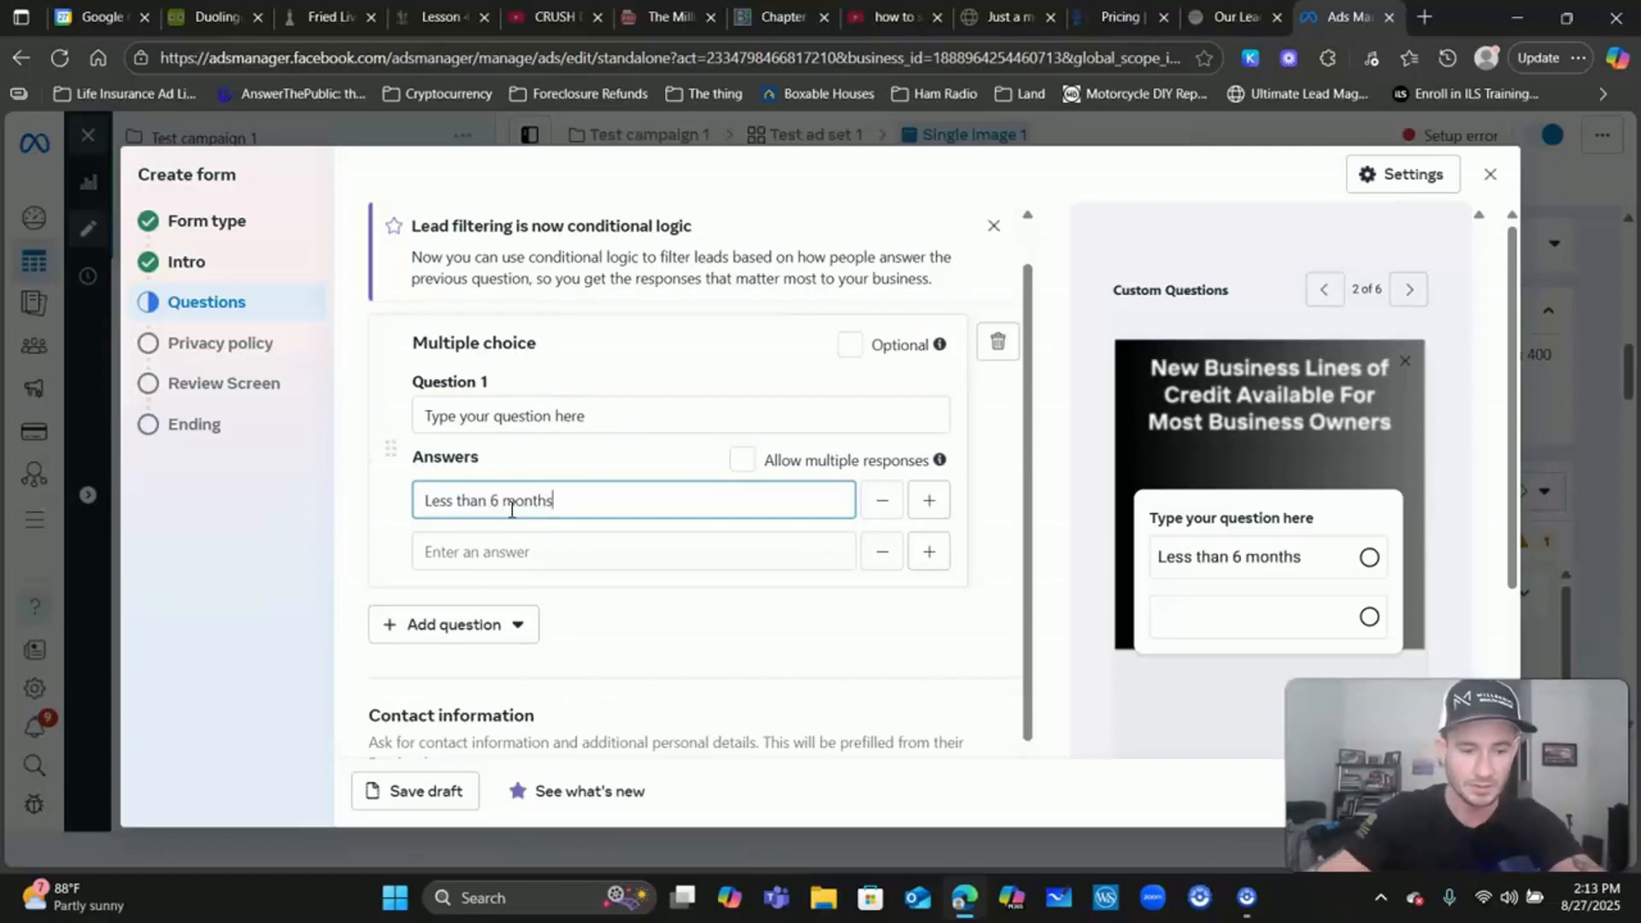
click(506, 547)
text(6 -12 months)
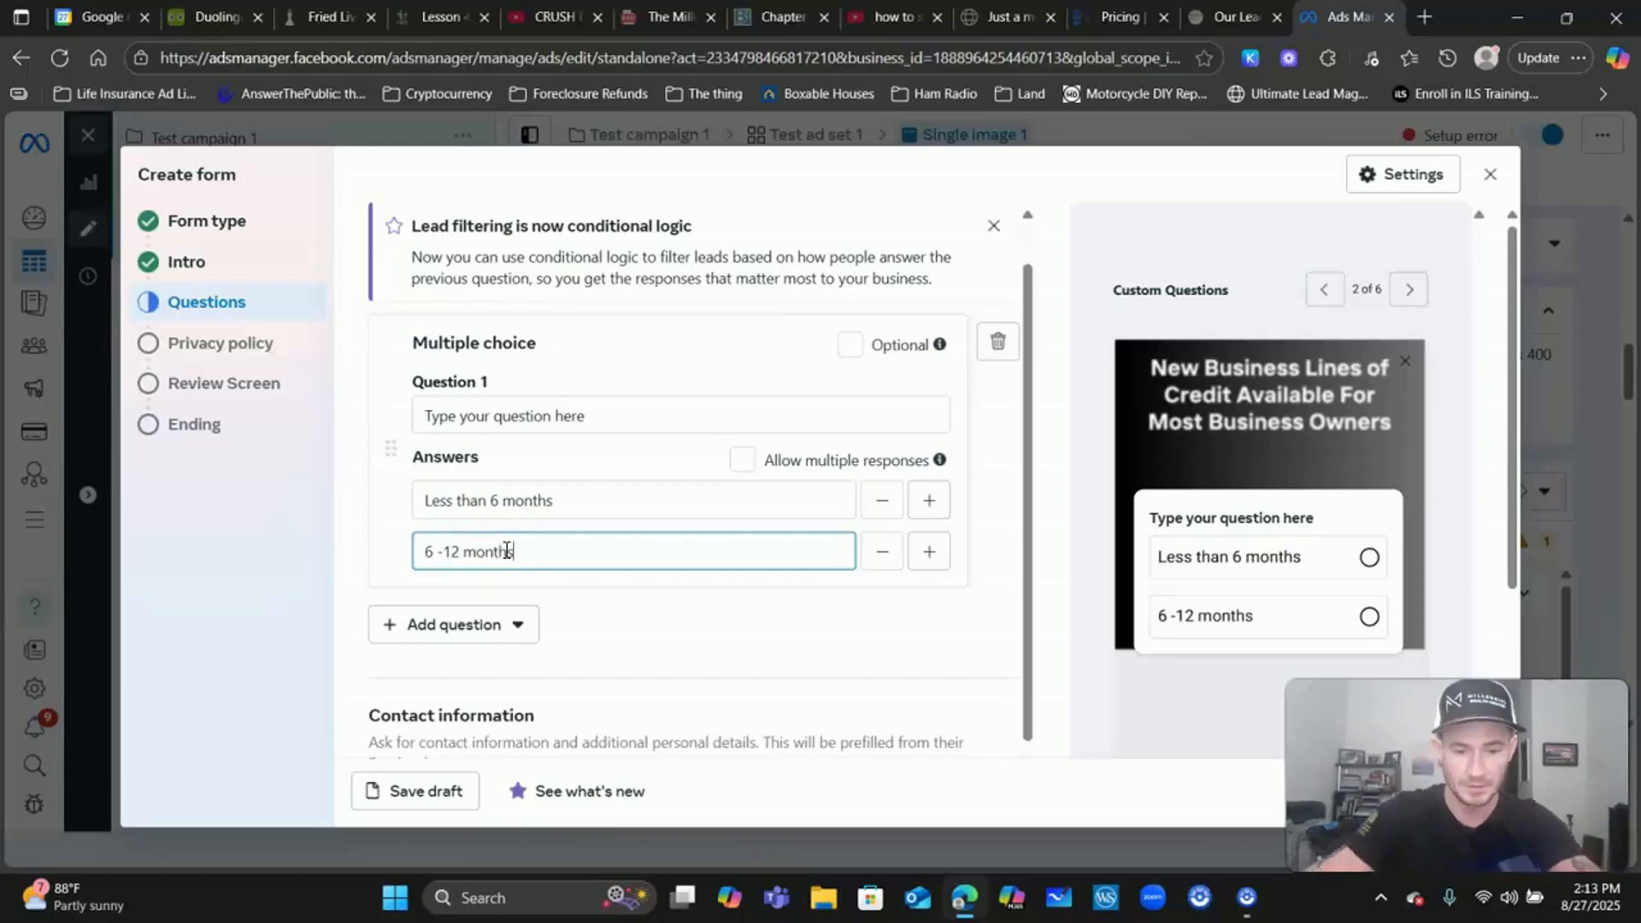
- Add a third answer, "1 - 3 years", to the multiple choice question and leave the question editor
scroll(769, 615, down, 1)
click(929, 445)
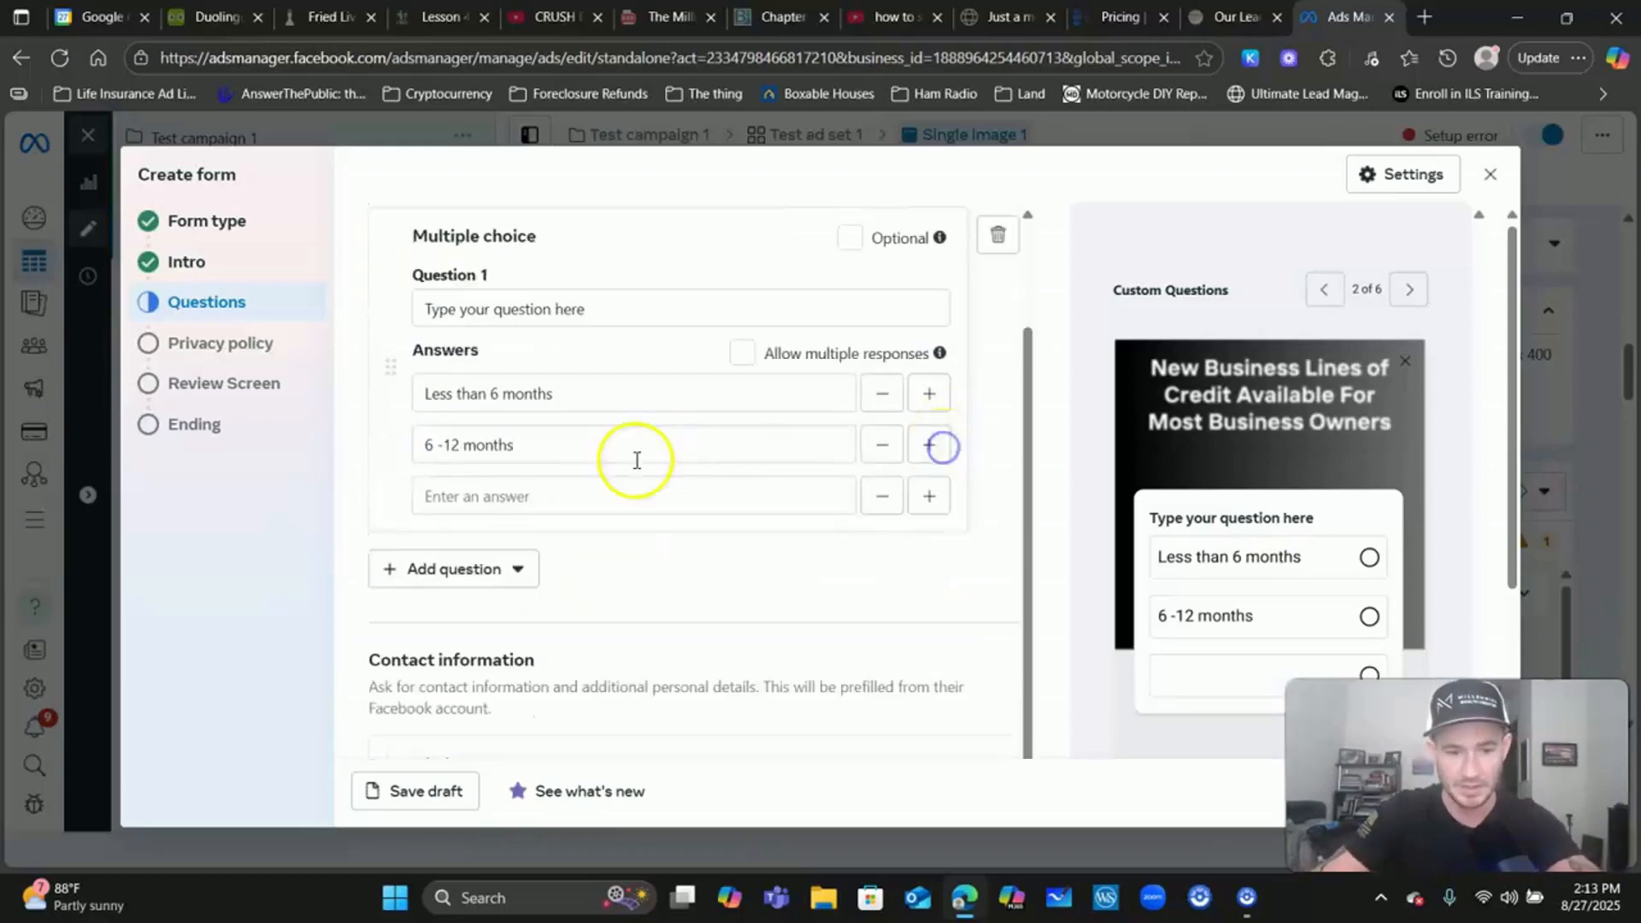
click(516, 496)
text(1)
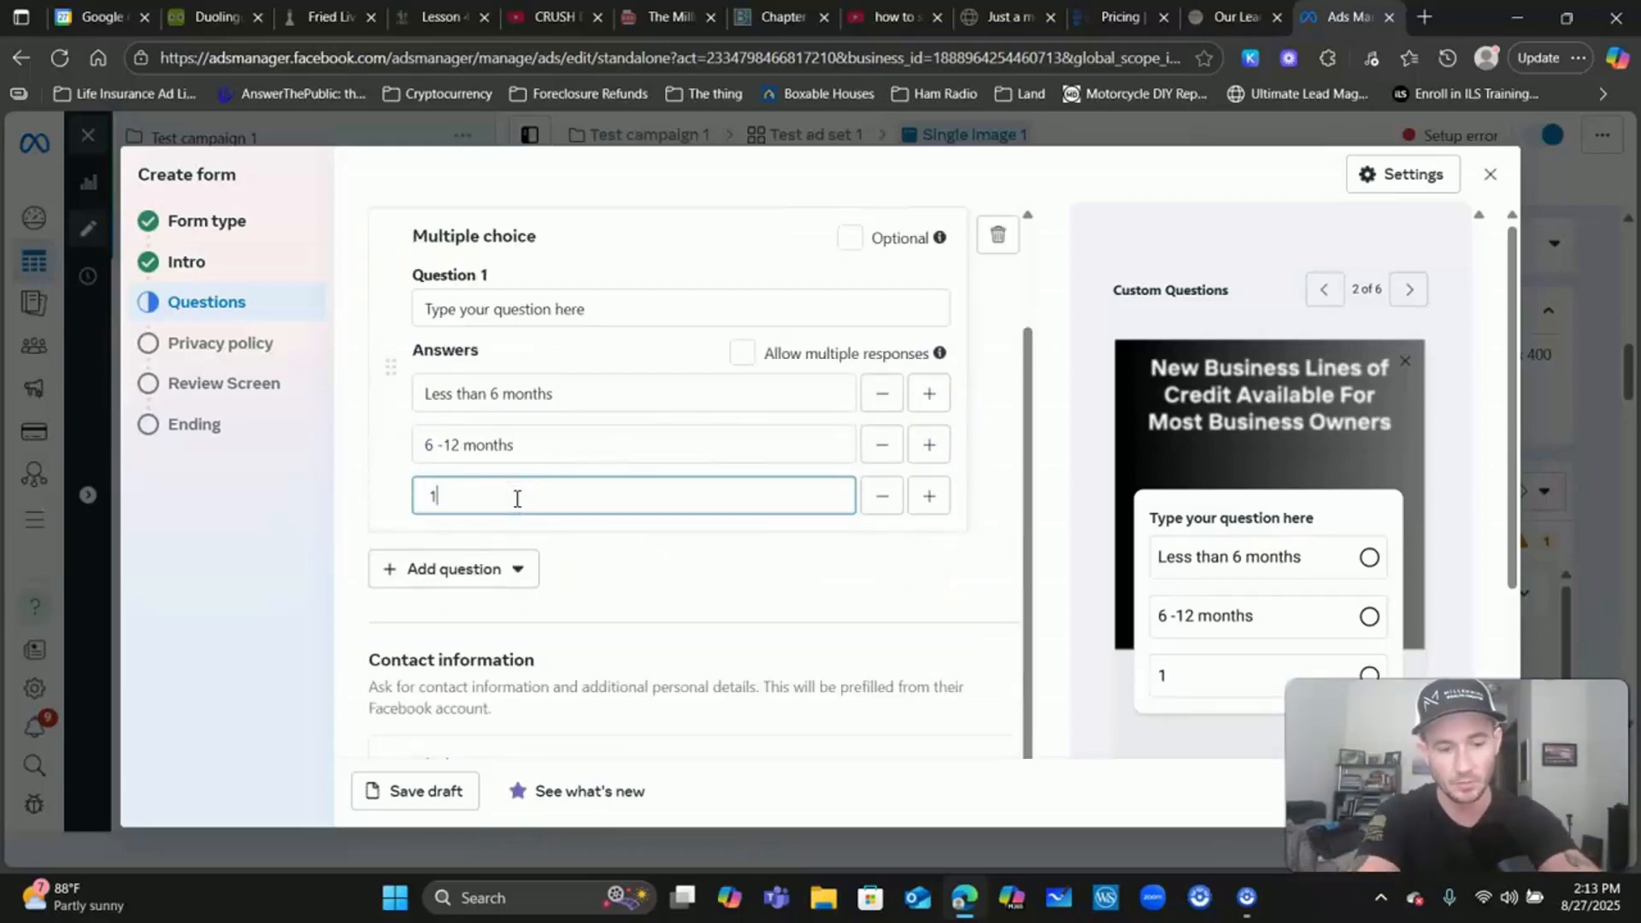
key(BackSpace)
text(1)
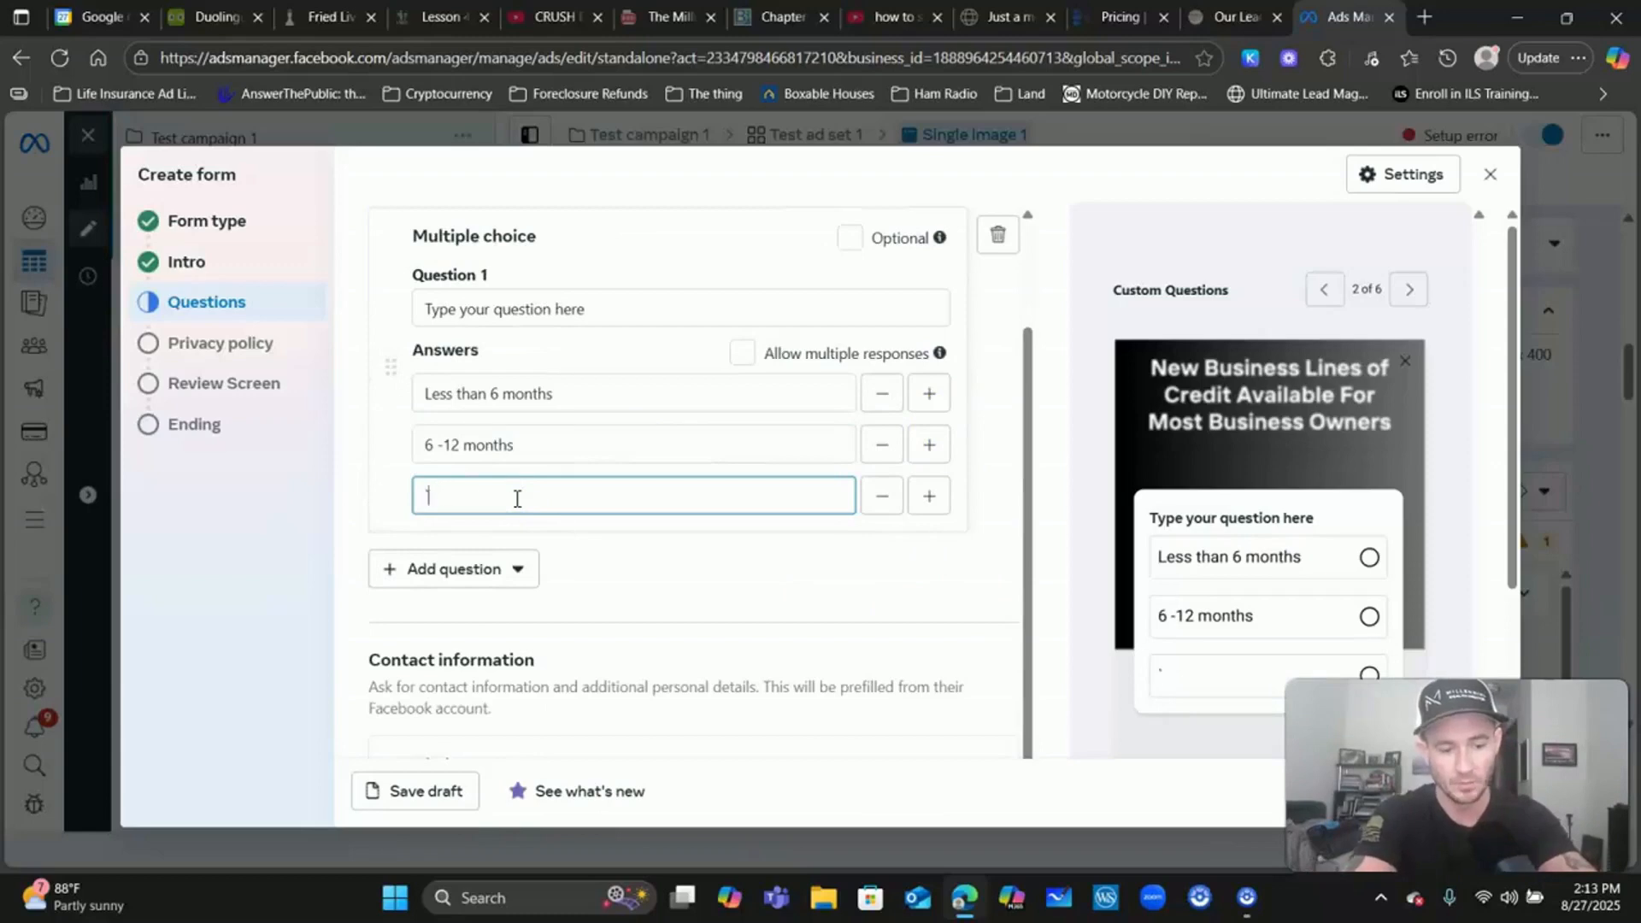
key(BackSpace)
text(1 - 3)
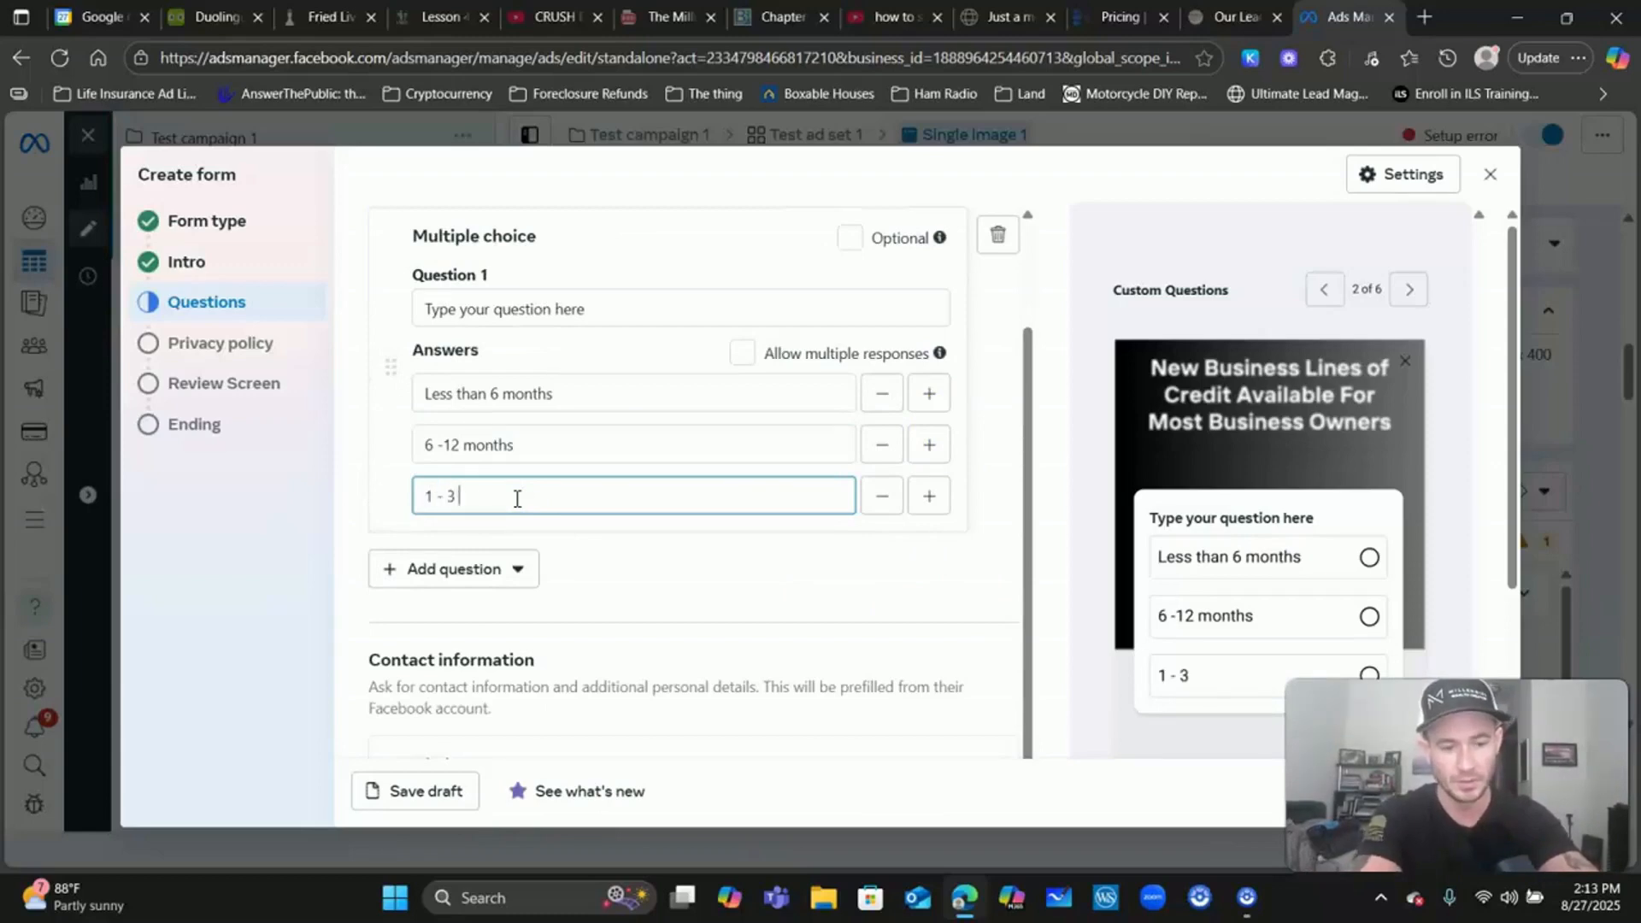
text( years)
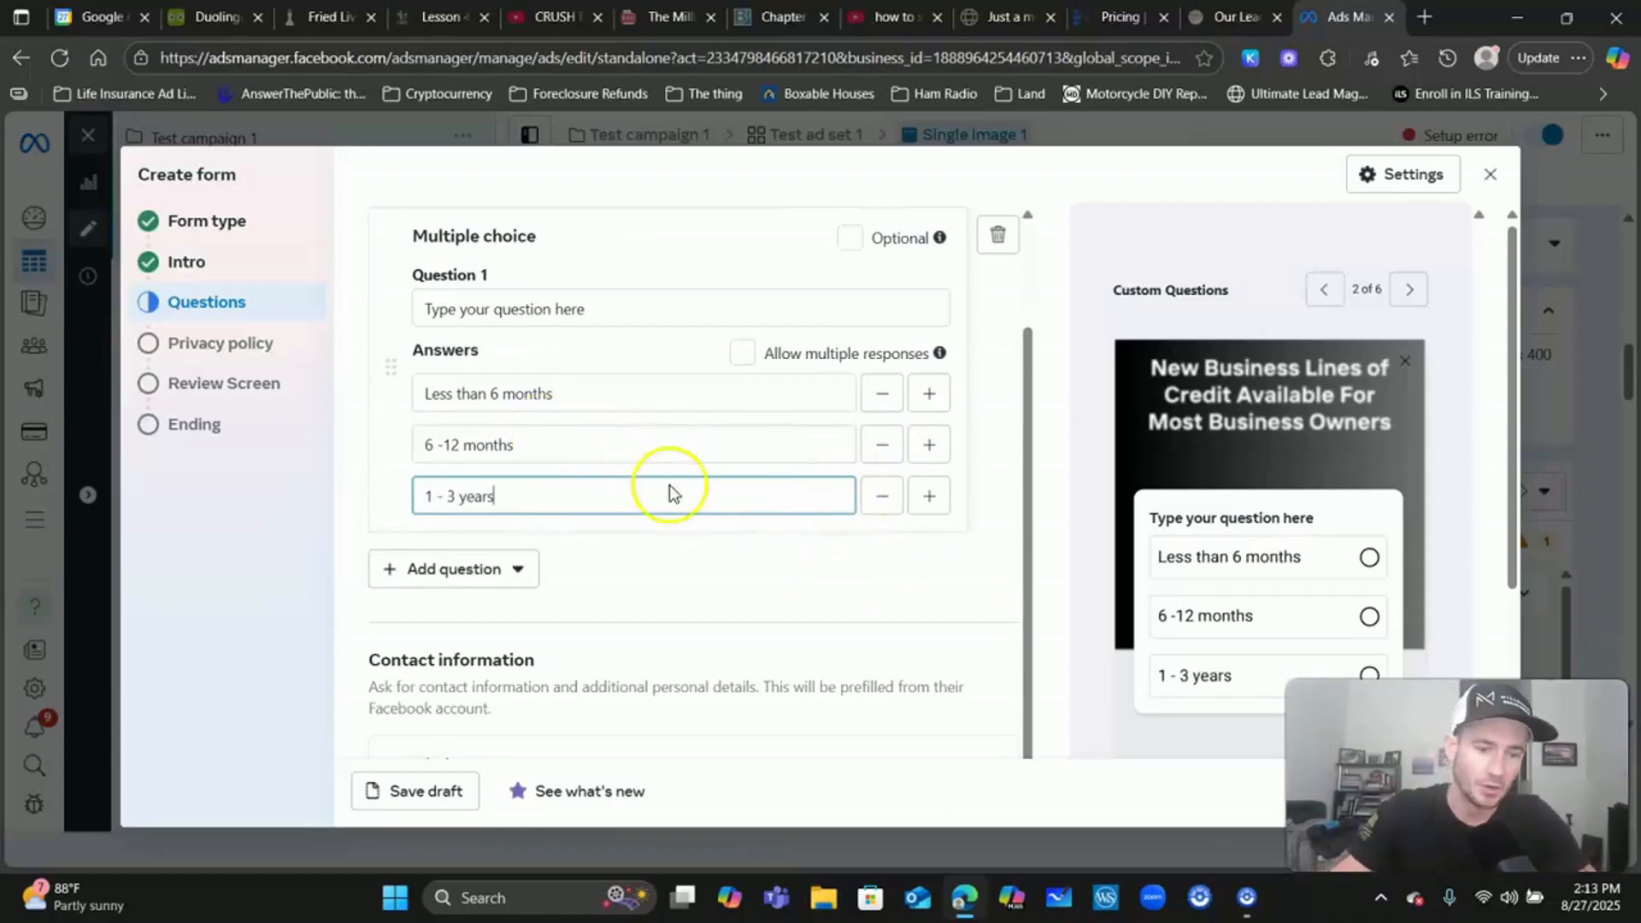
click(895, 587)
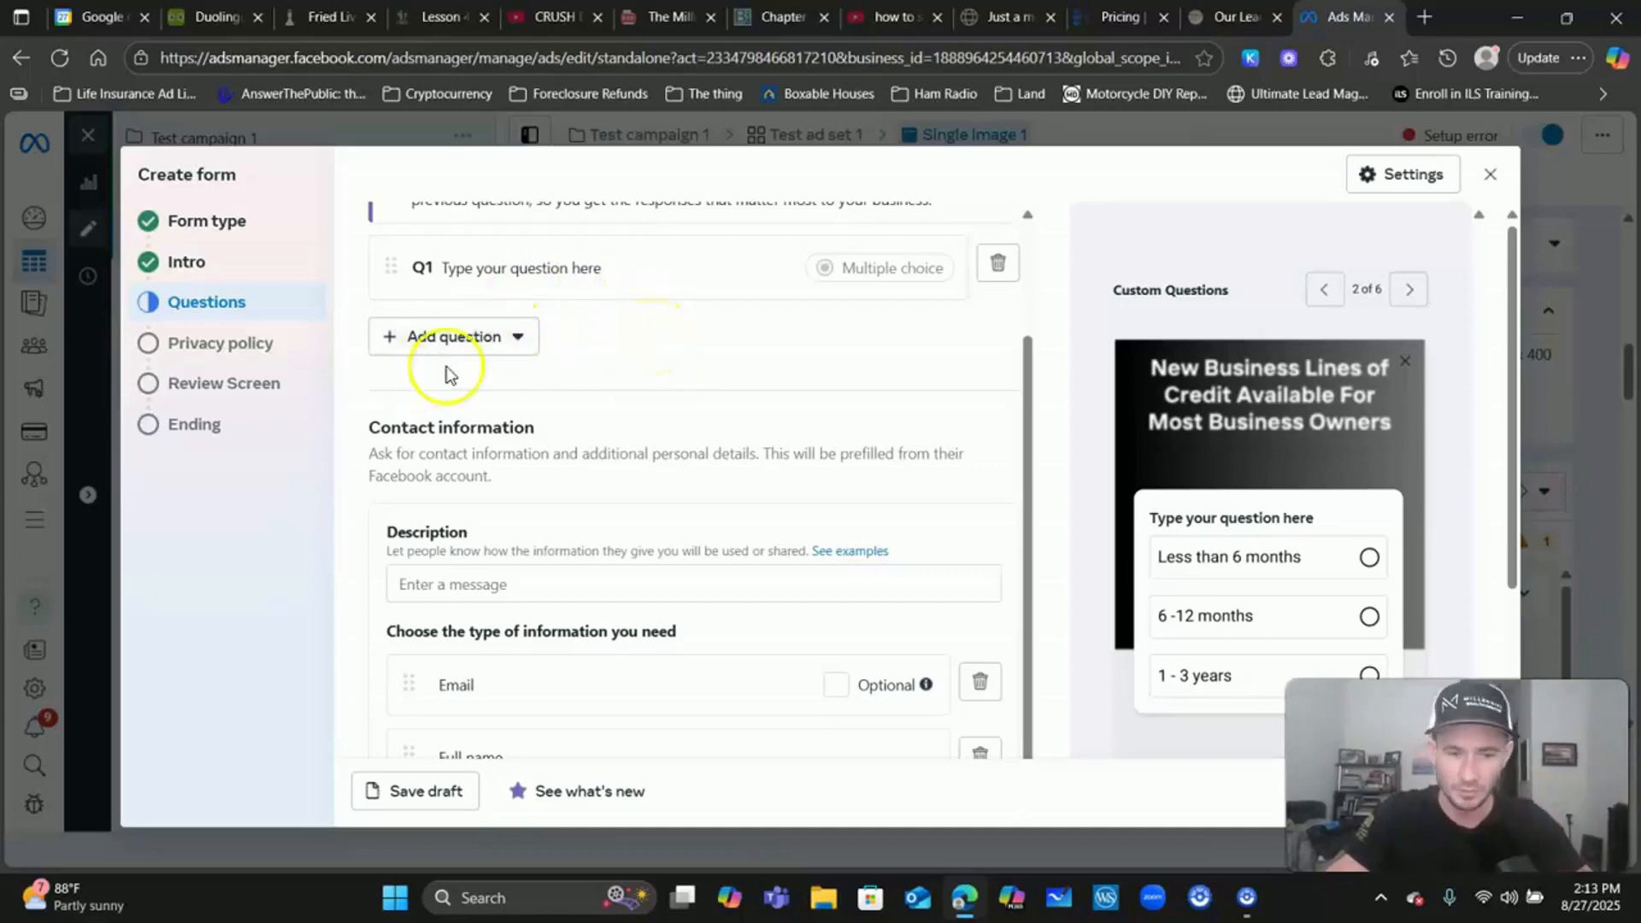
click(511, 341)
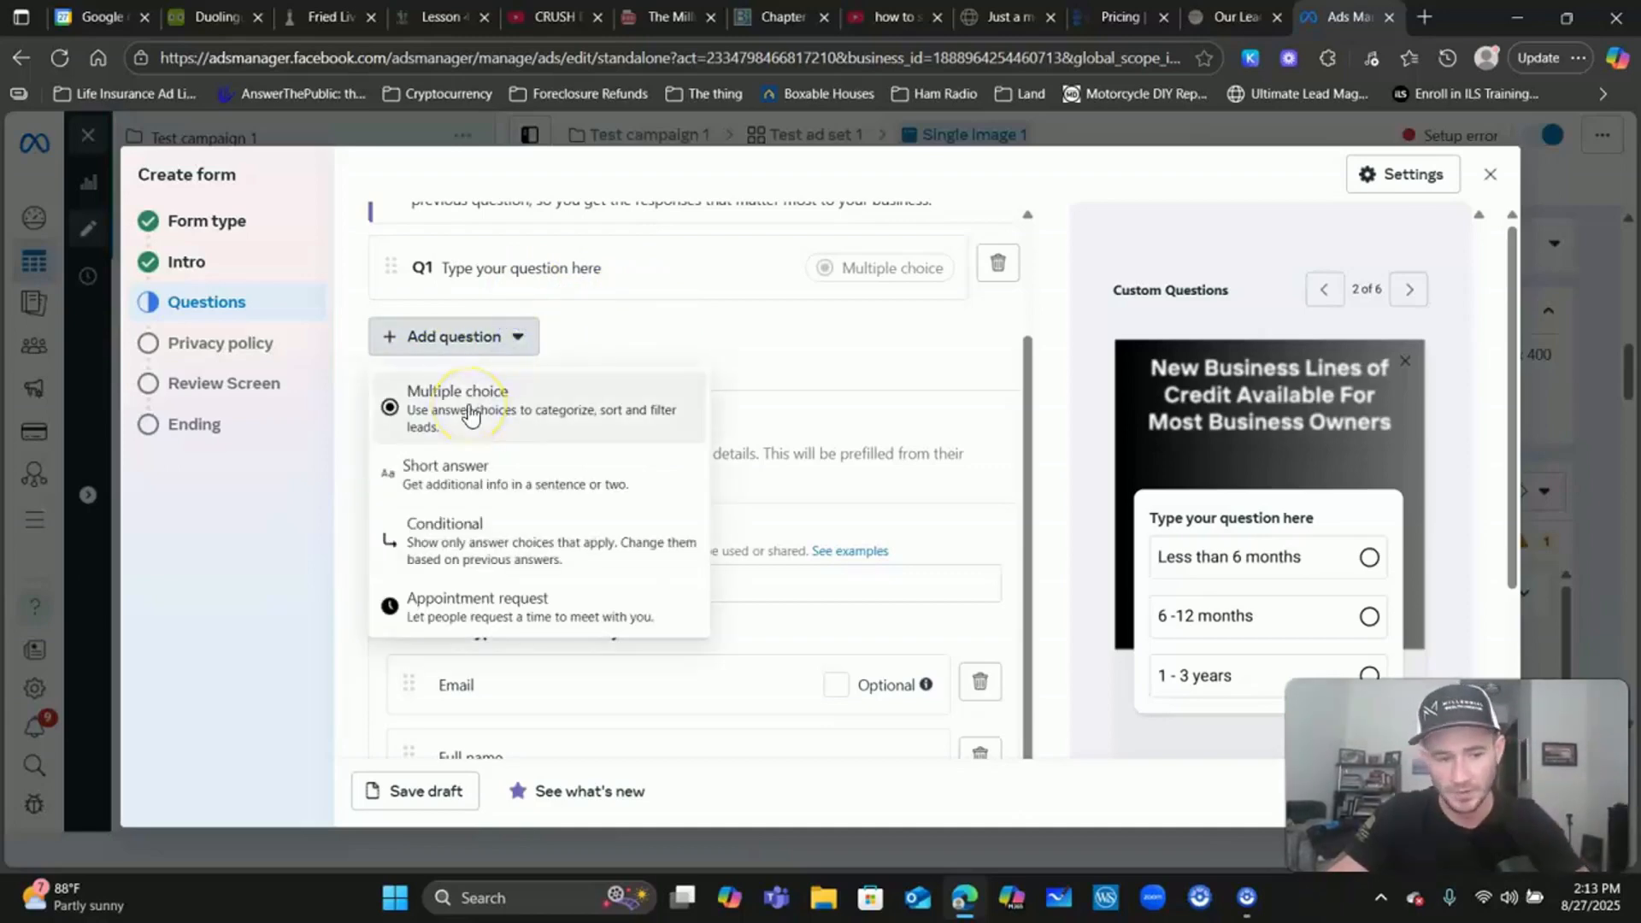
click(794, 354)
scroll(740, 382, down, 1)
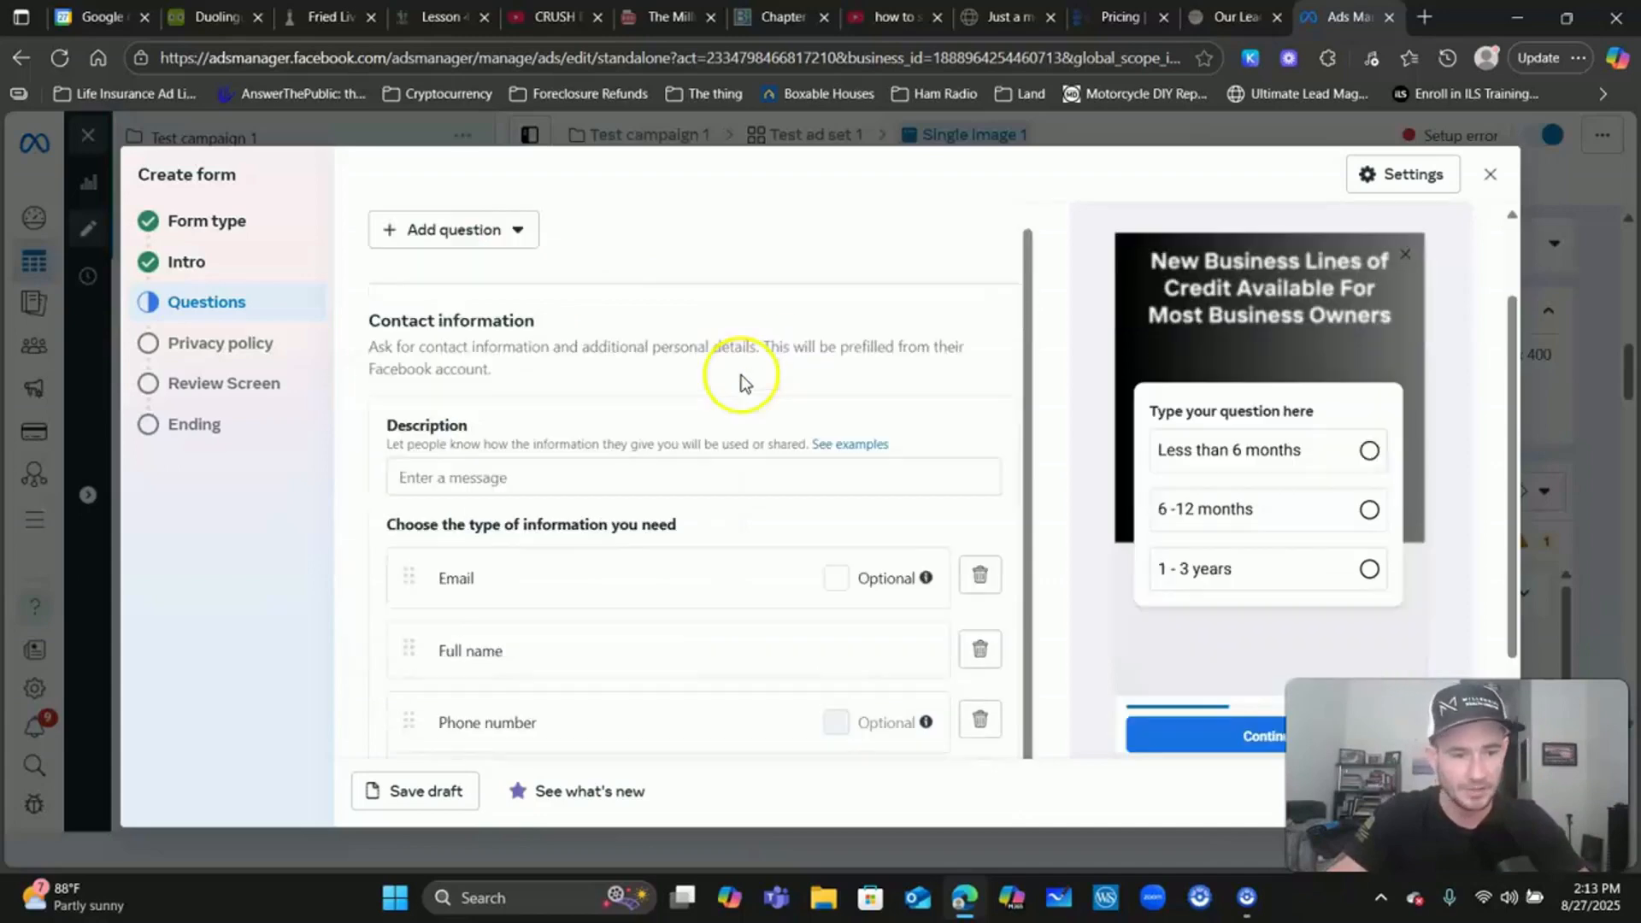
scroll(756, 391, up, 1)
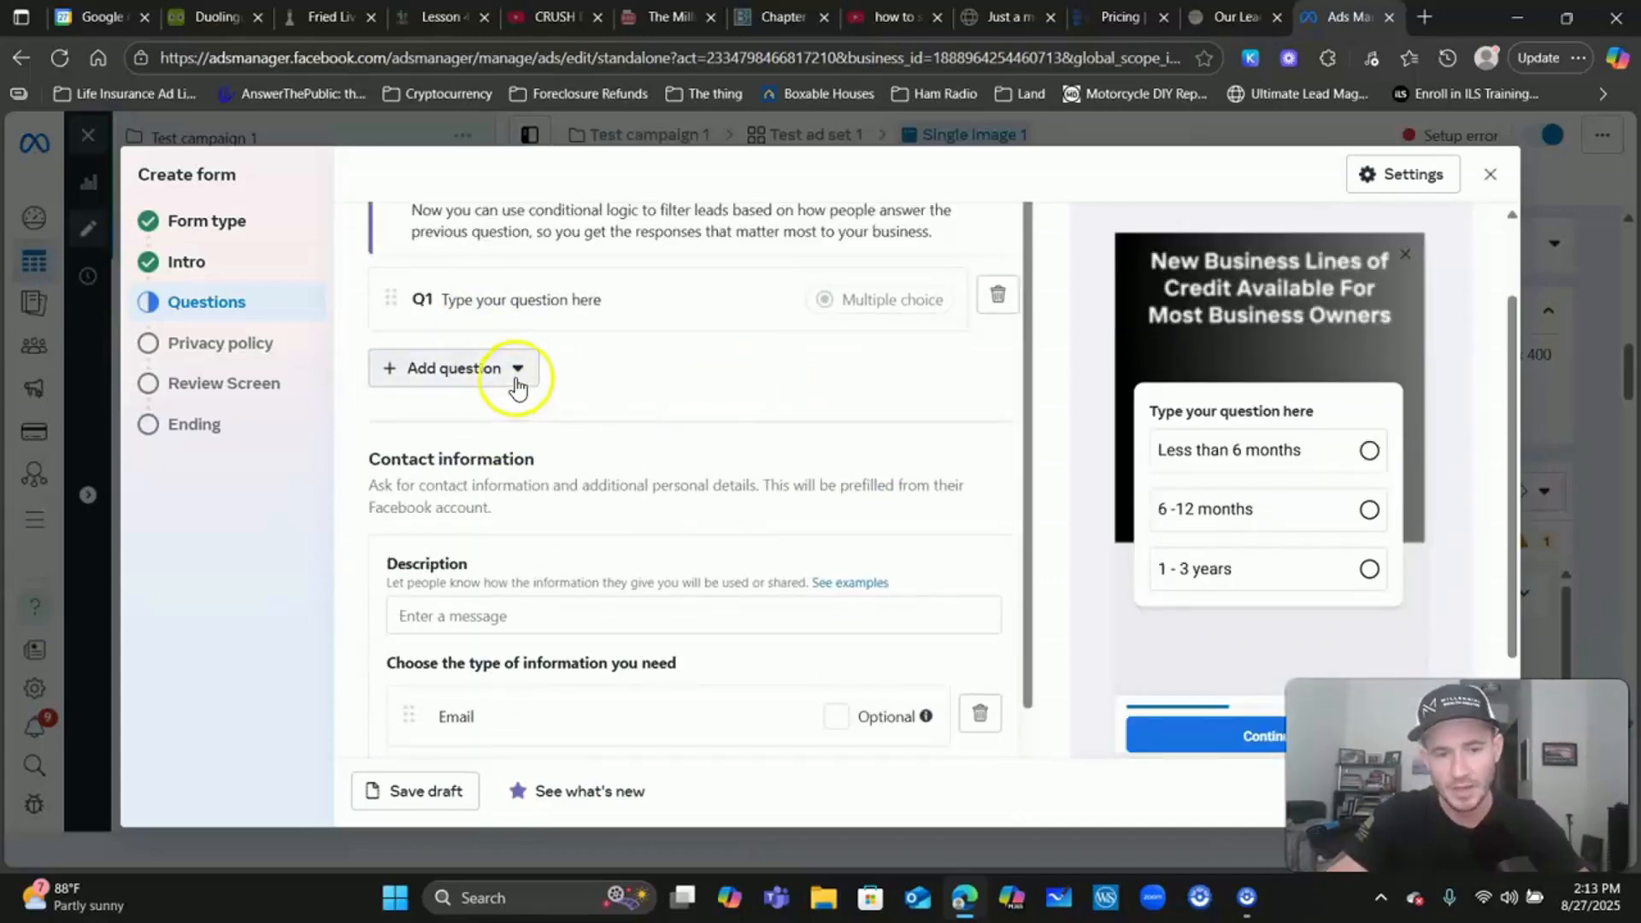
scroll(696, 442, up, 1)
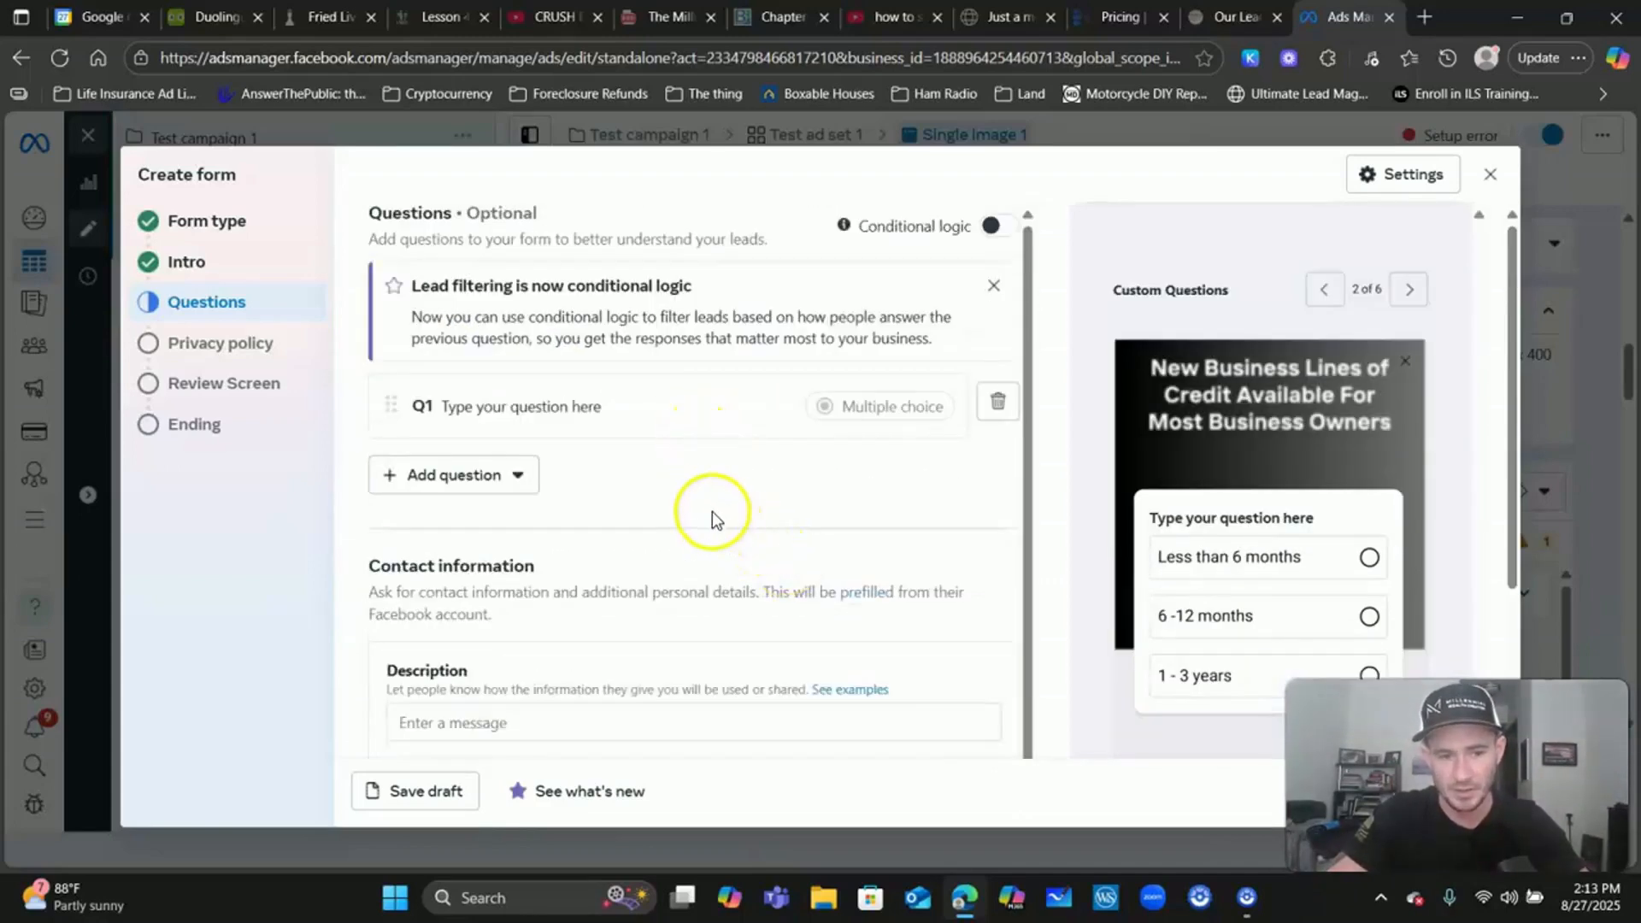
- Enable conditional logic for the form's questions and open the first question for editing
click(999, 225)
click(517, 453)
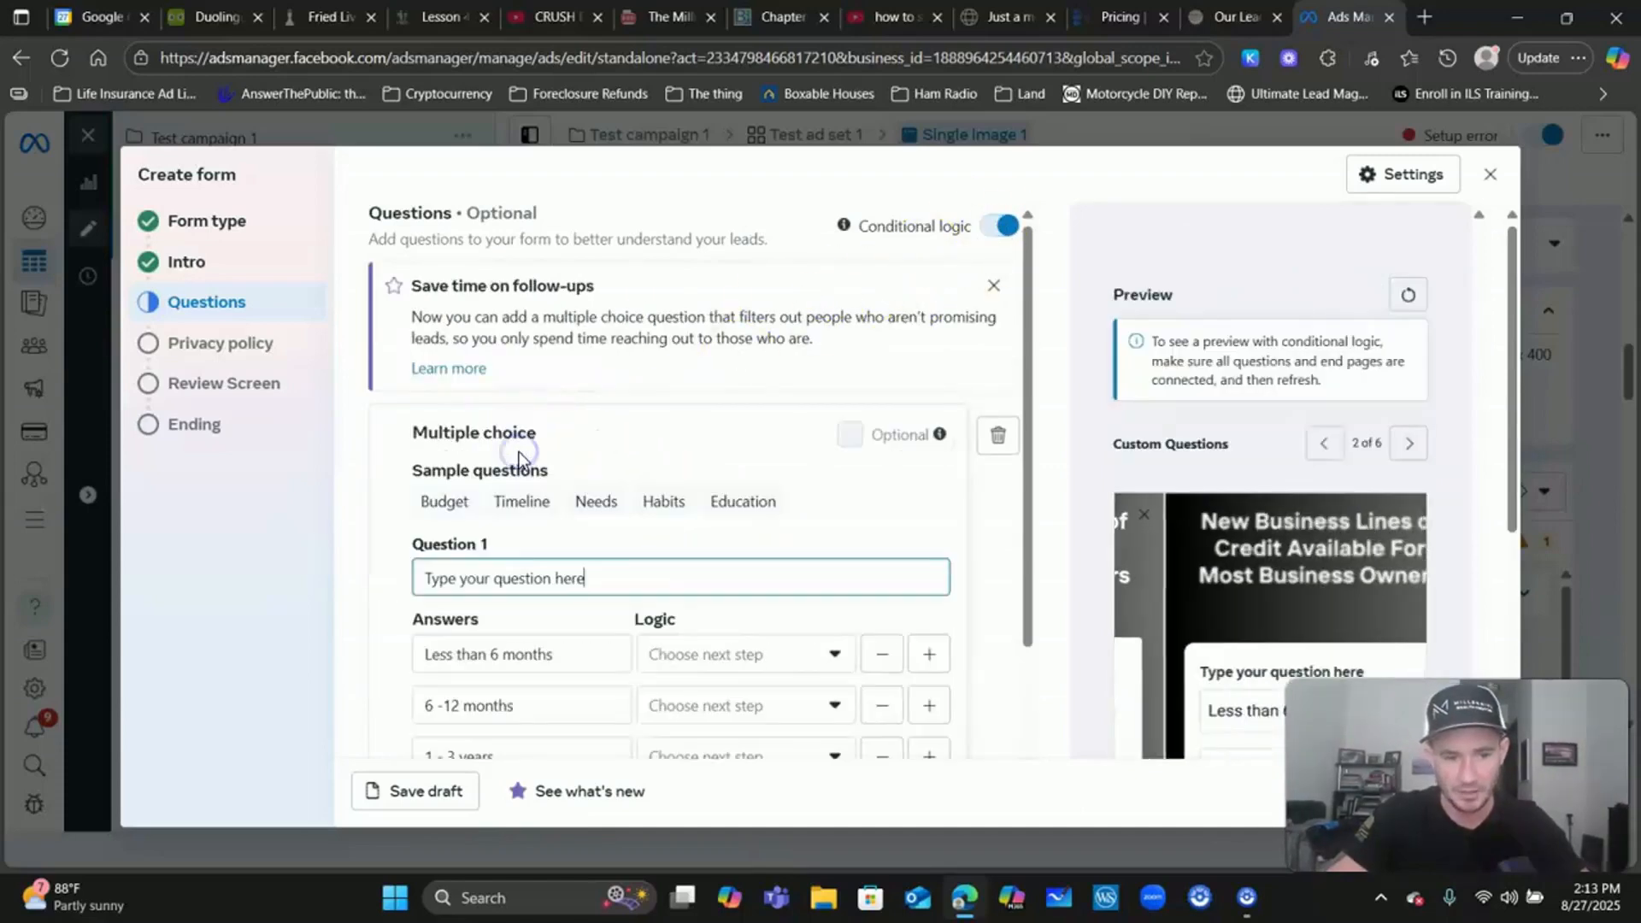
- Examine the next-step logic choices for the "Less than 6 months" answer
scroll(842, 453, down, 2)
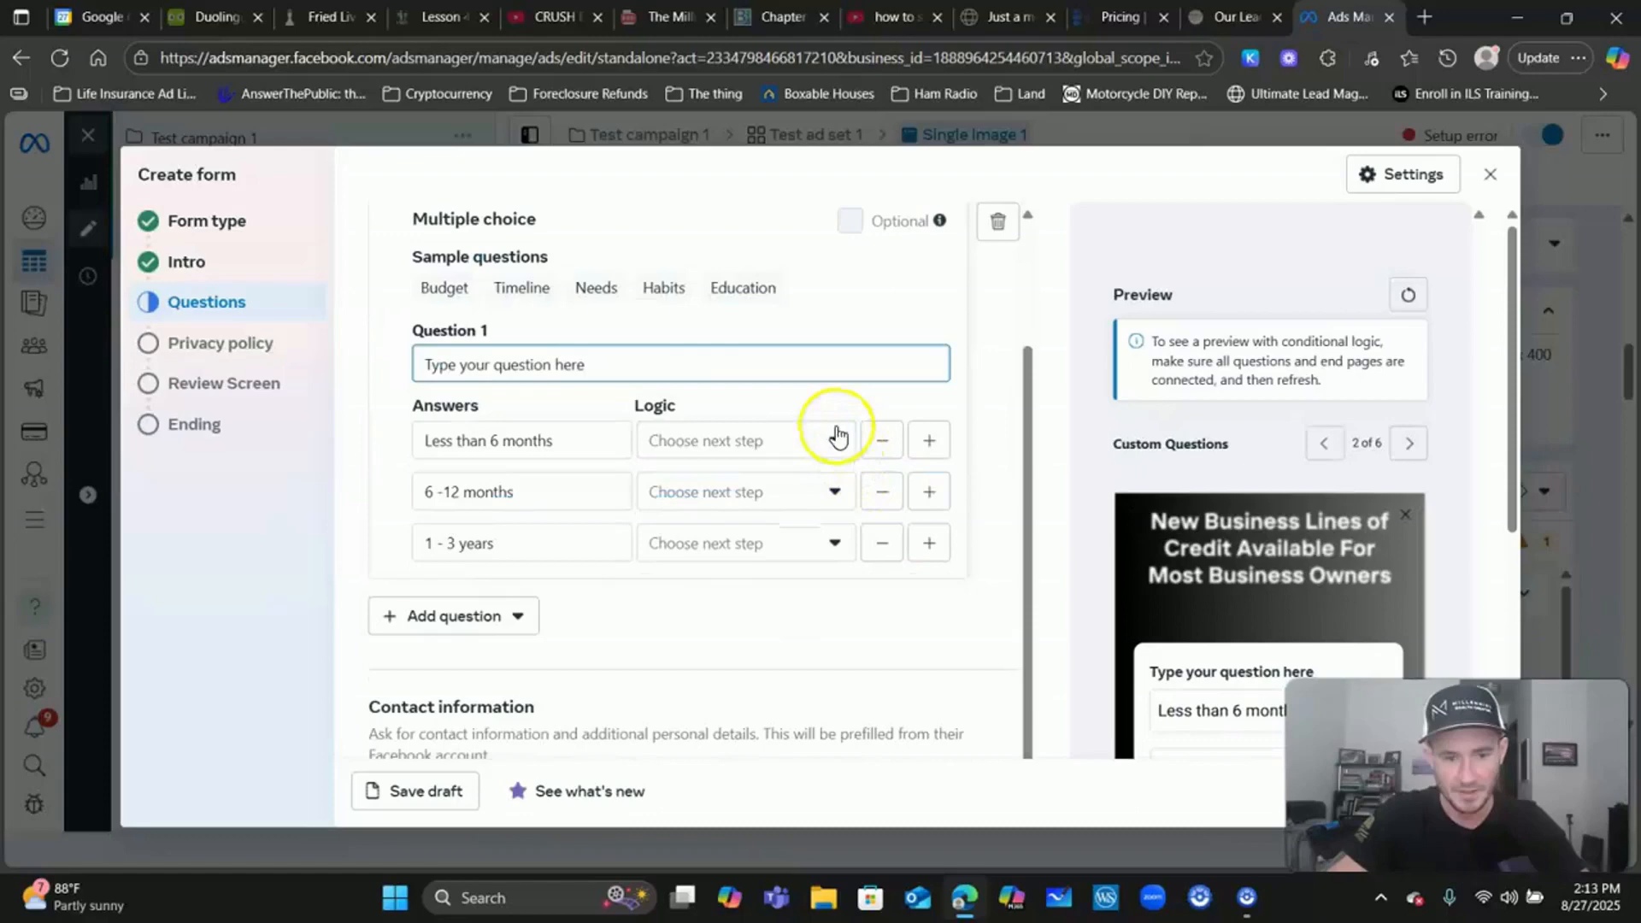
click(769, 444)
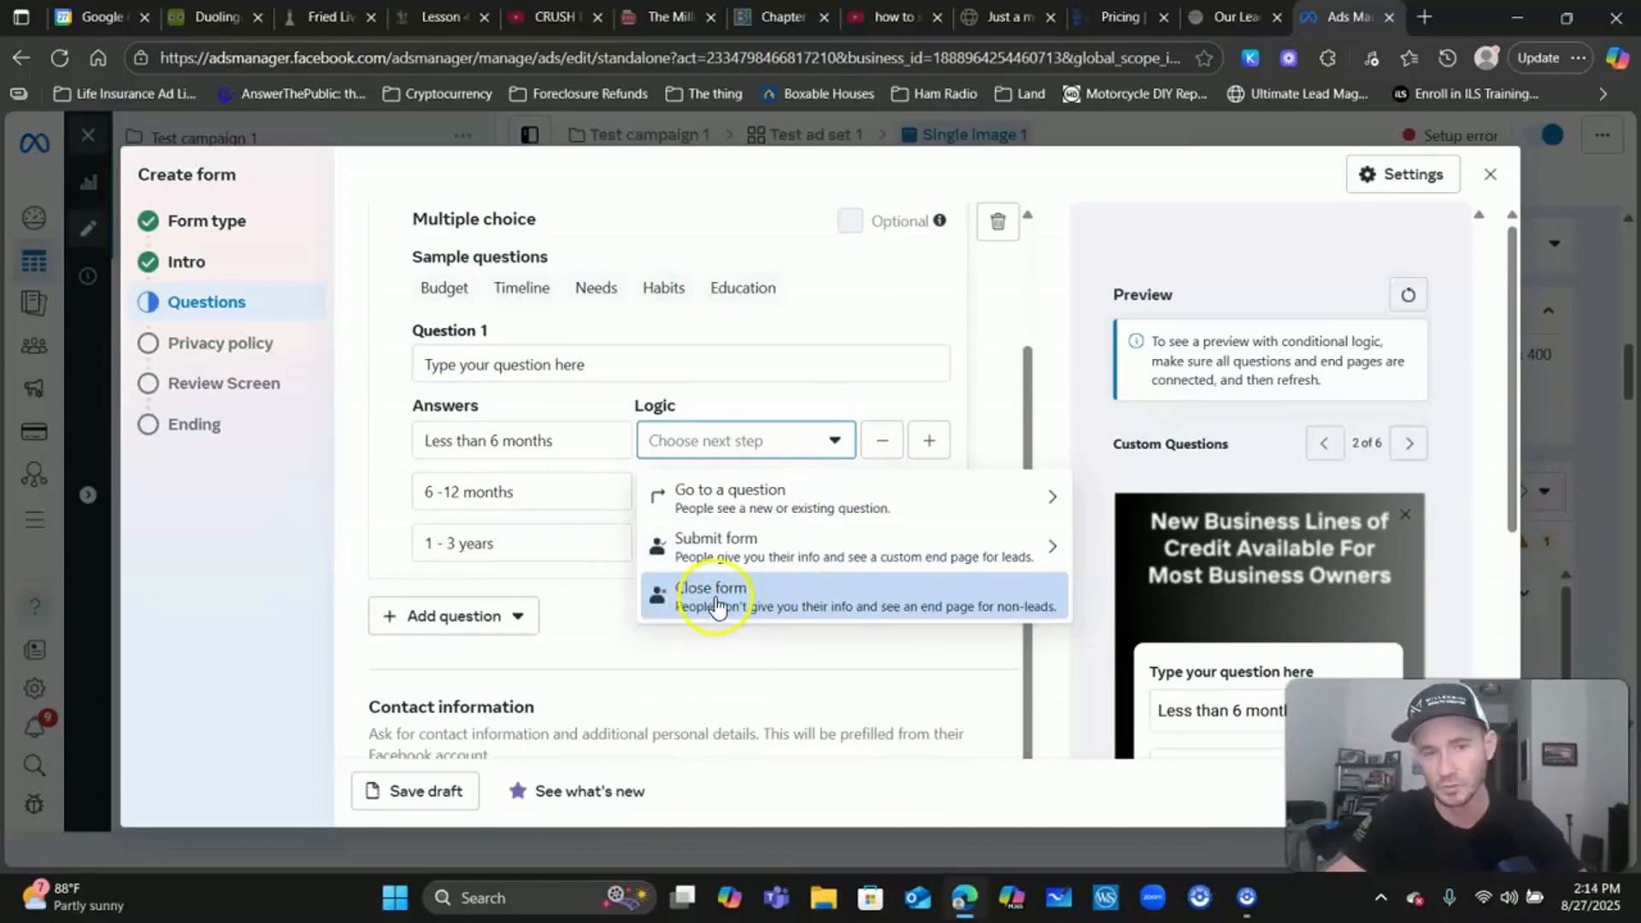
click(977, 343)
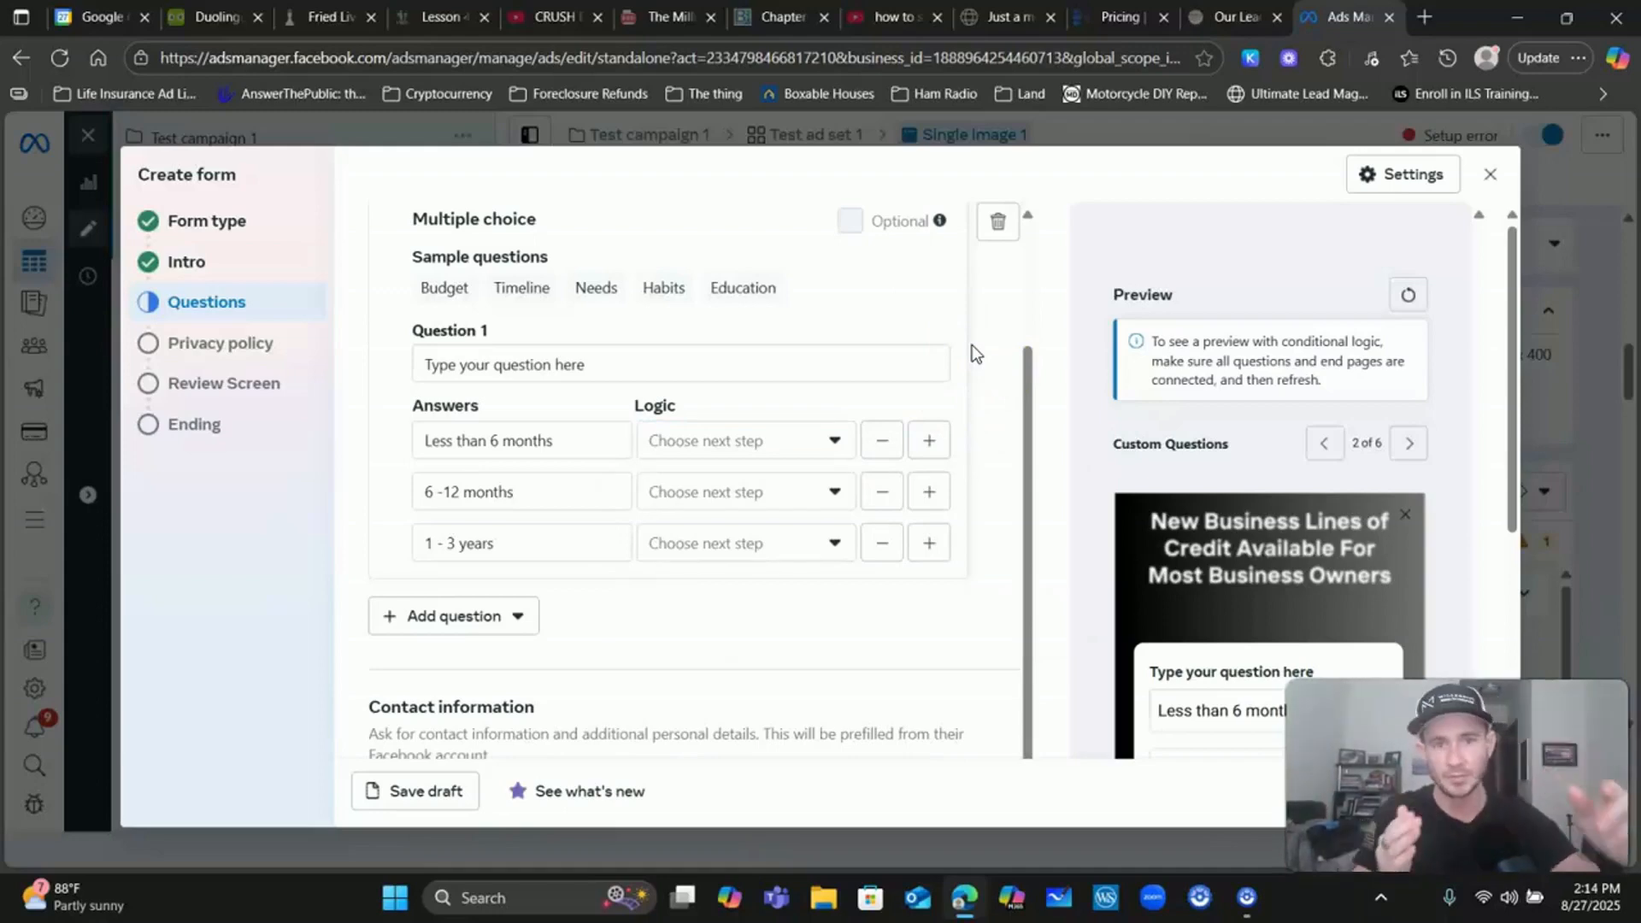
- Enter "Confirm your contact info below to receive xyz" as the description of the contact information section
scroll(843, 541, down, 6)
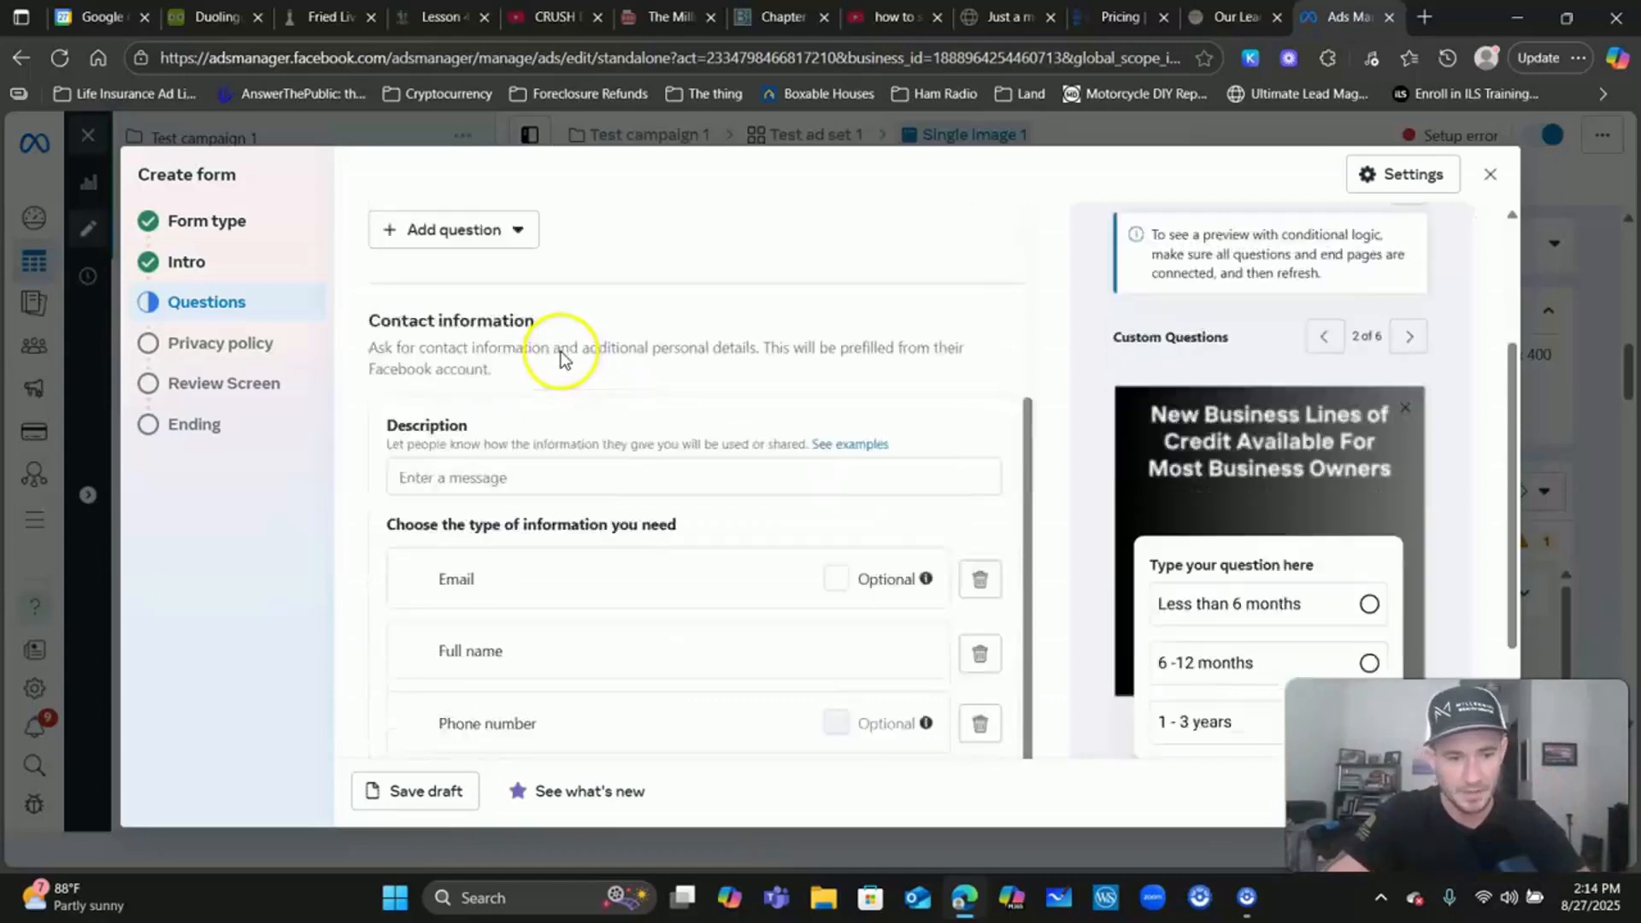
scroll(560, 299, up, 1)
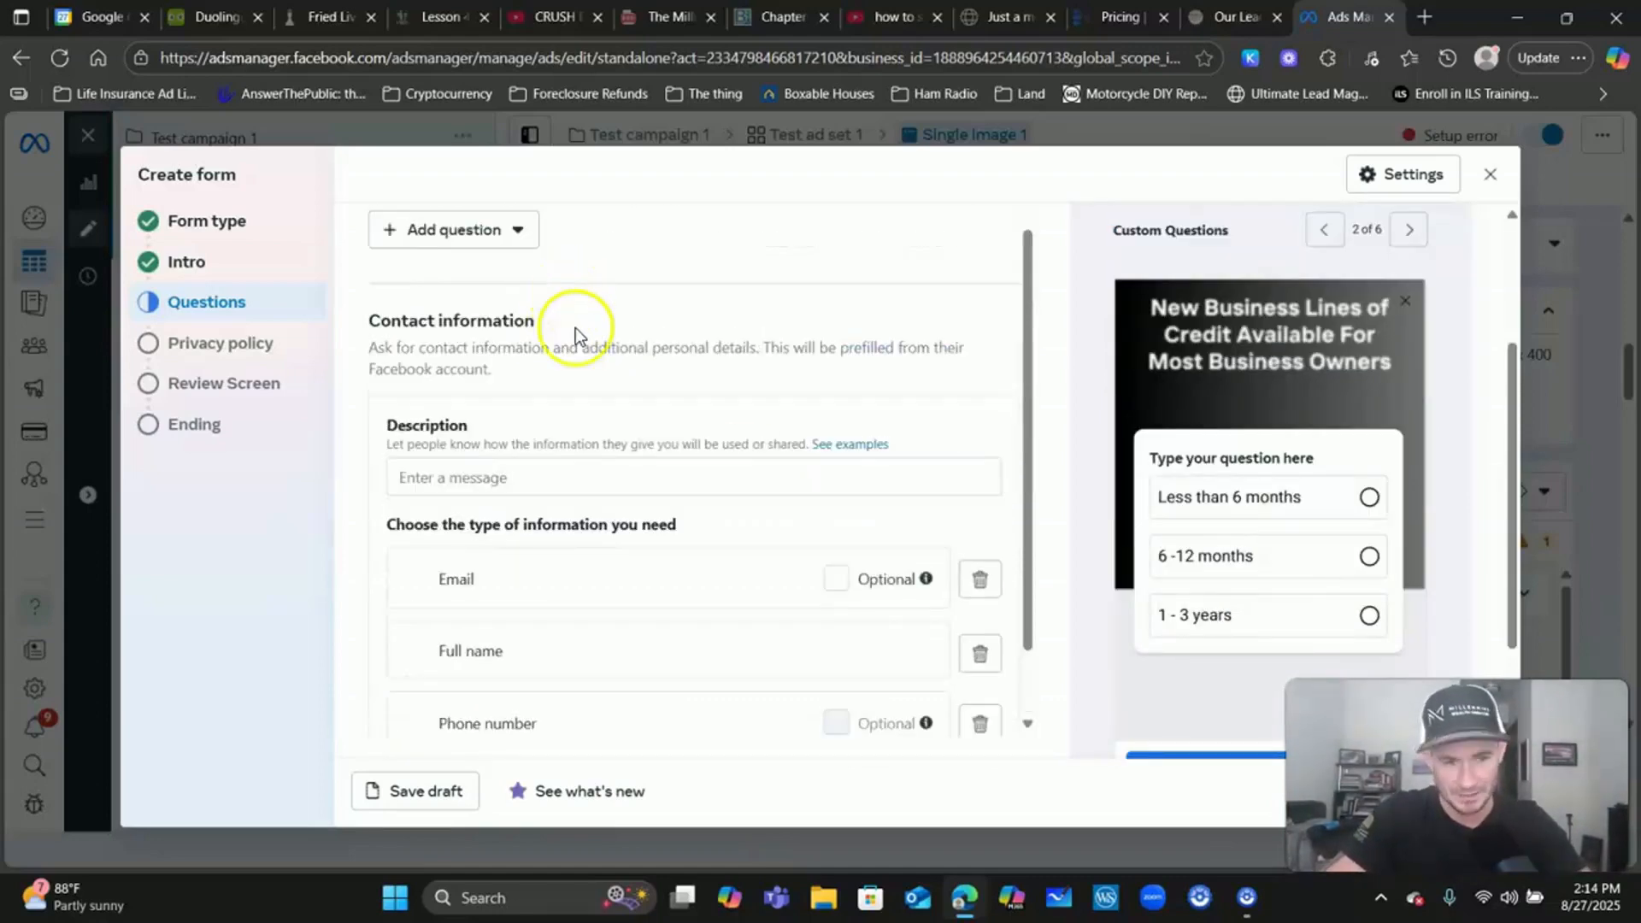
scroll(576, 326, down, 1)
click(511, 367)
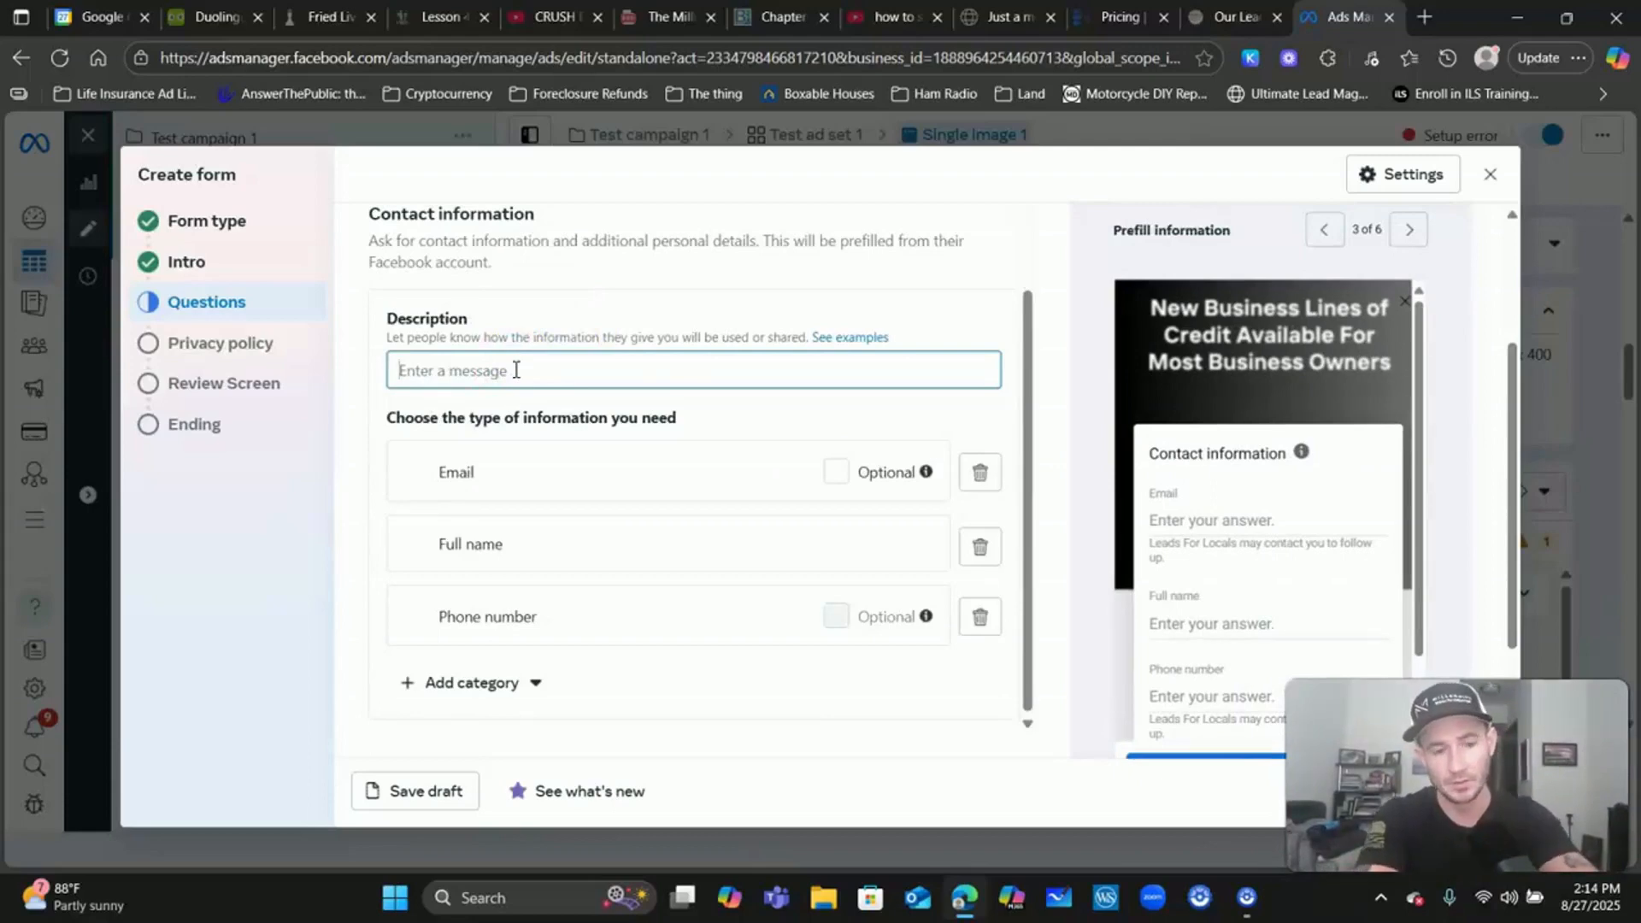
text(Confirm your)
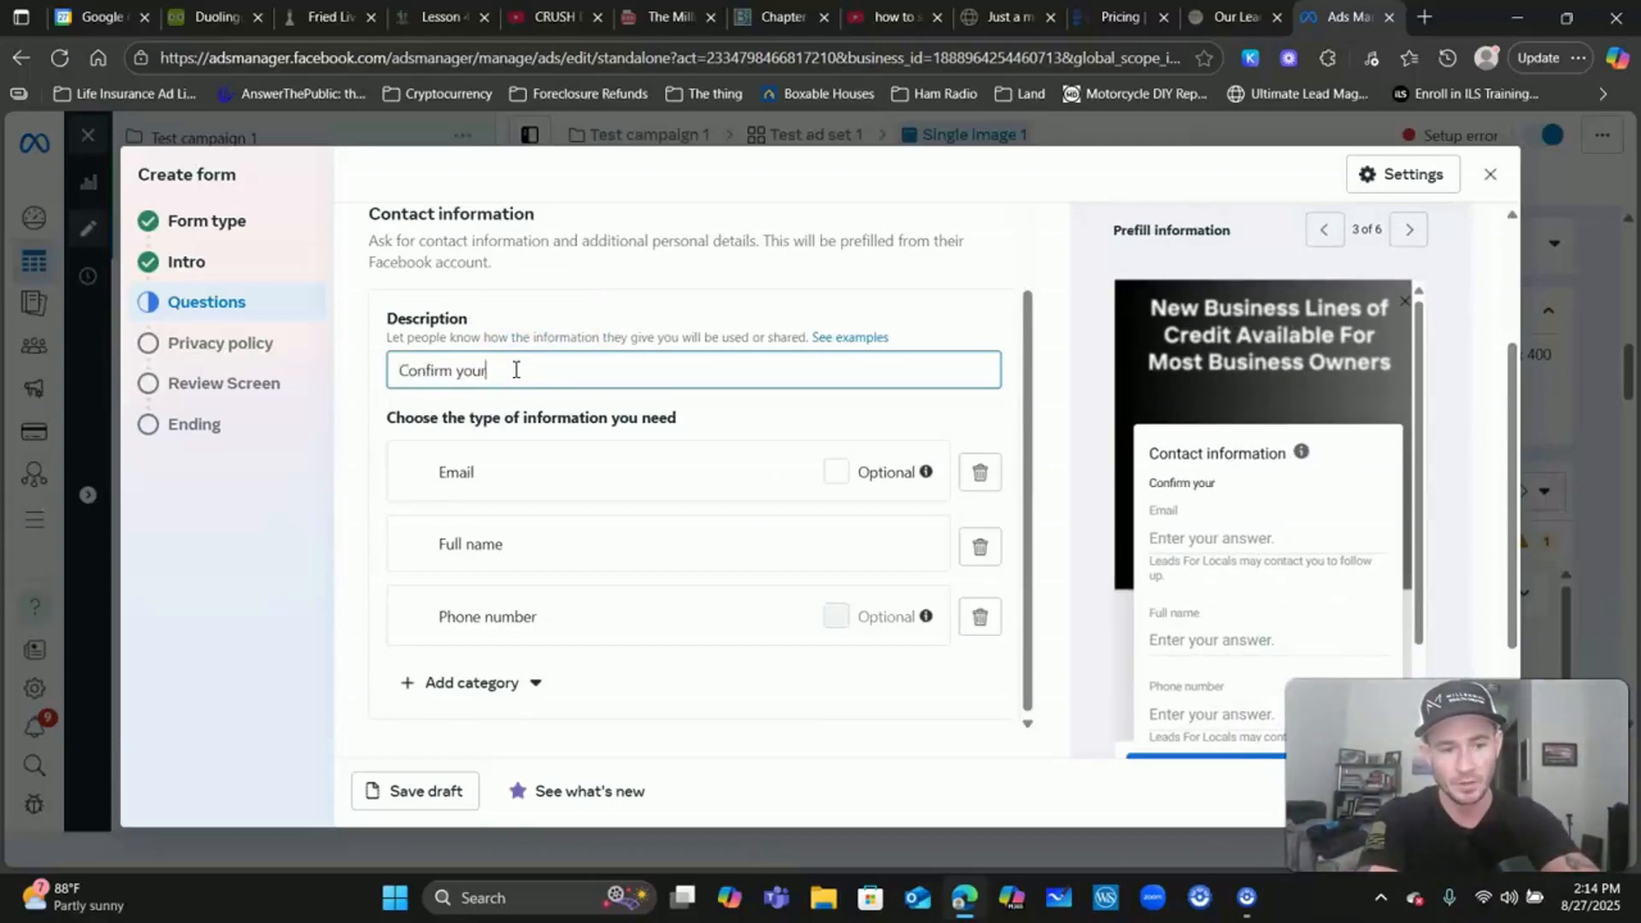
text(cont)
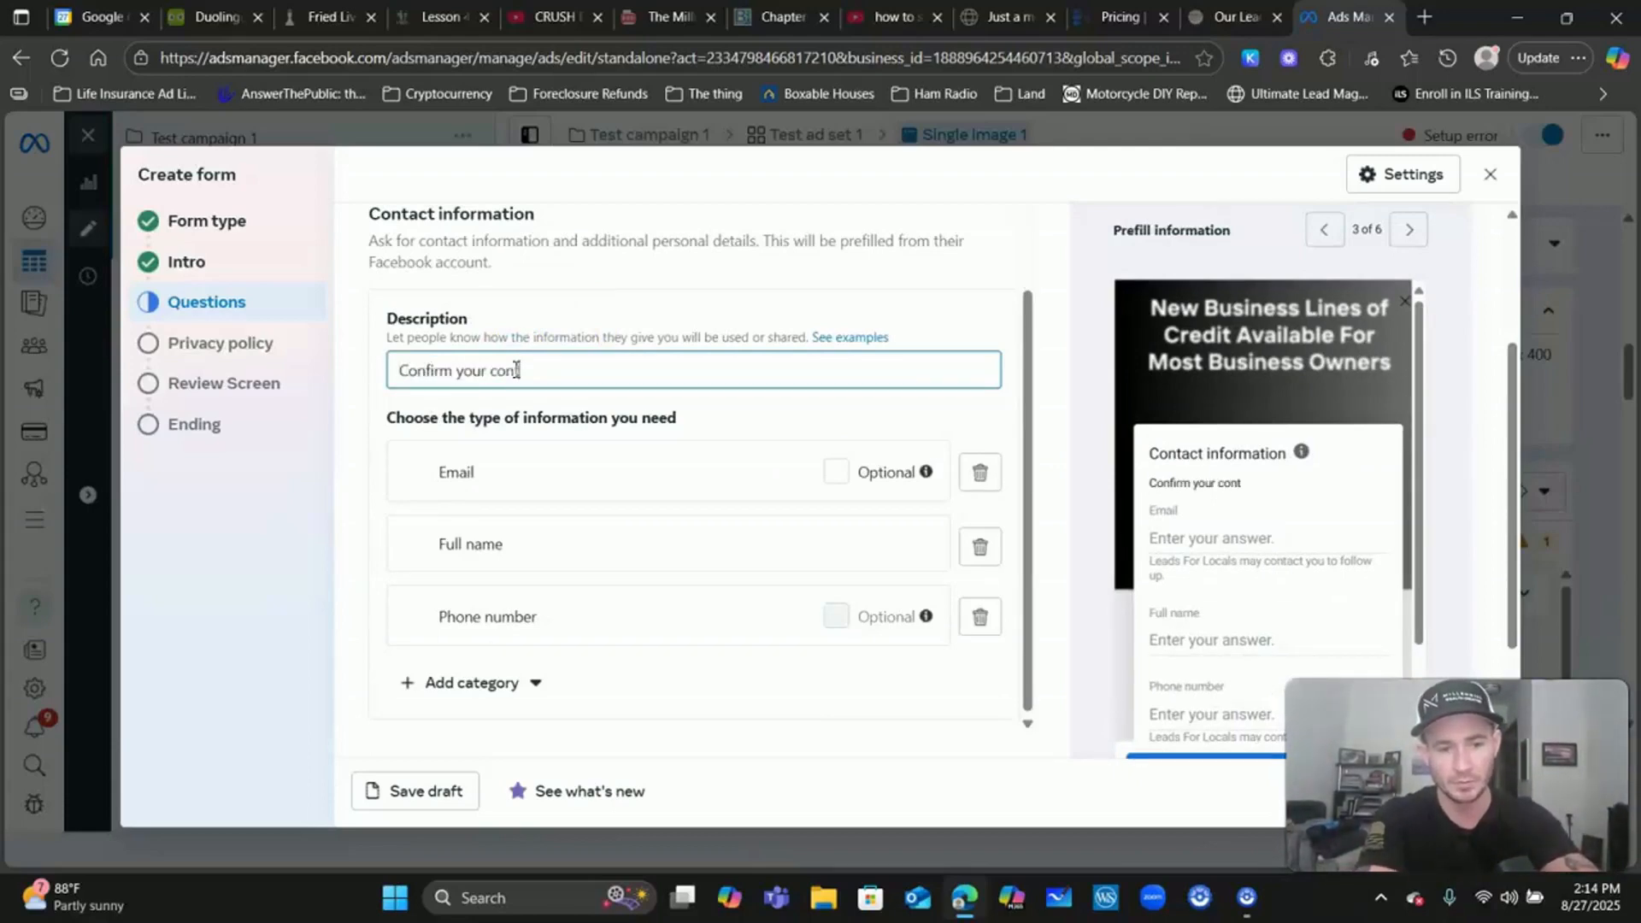
text(act info below to receive xyz)
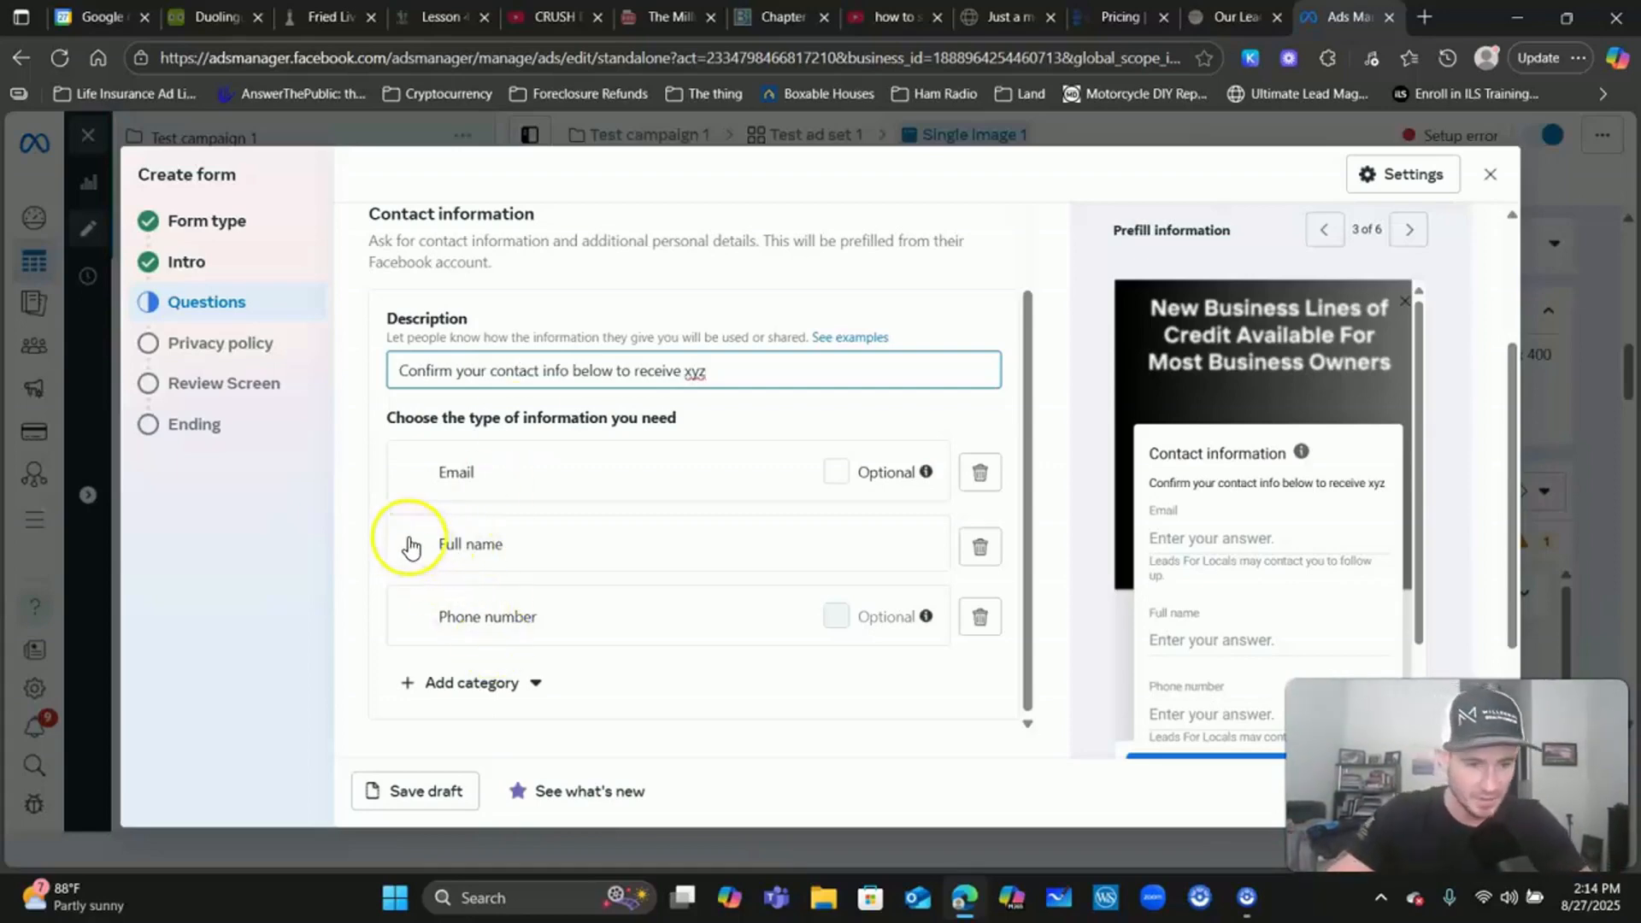
- Try to reorder the contact information fields so that Full name comes before Email
drag(403, 549, 418, 459)
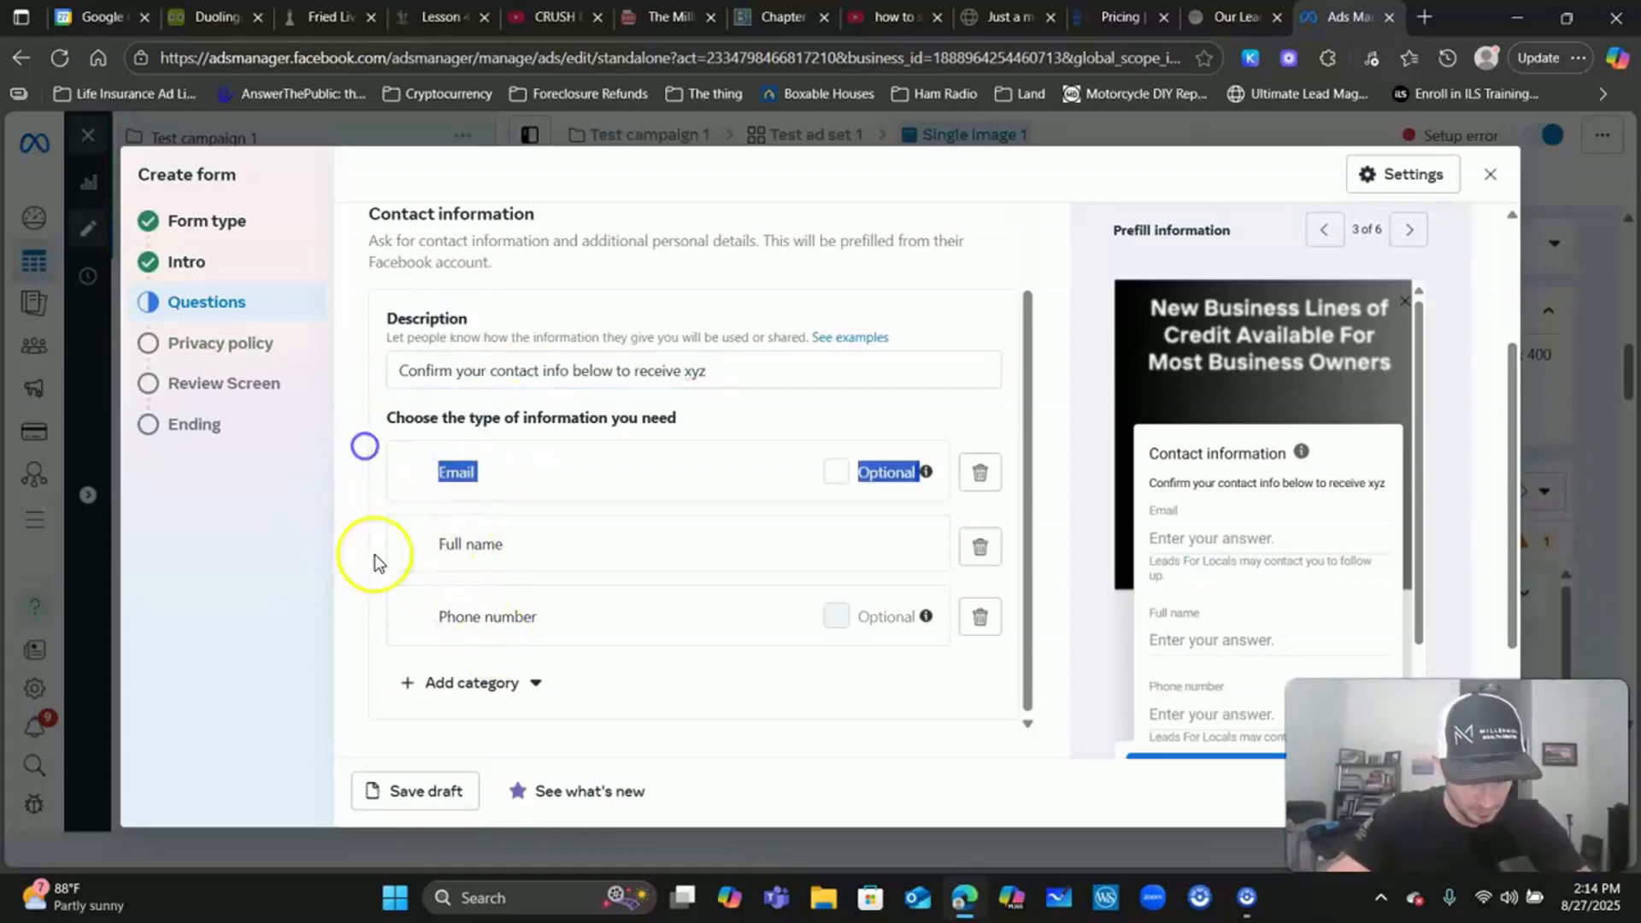
click(608, 534)
drag(609, 534, 612, 442)
click(399, 551)
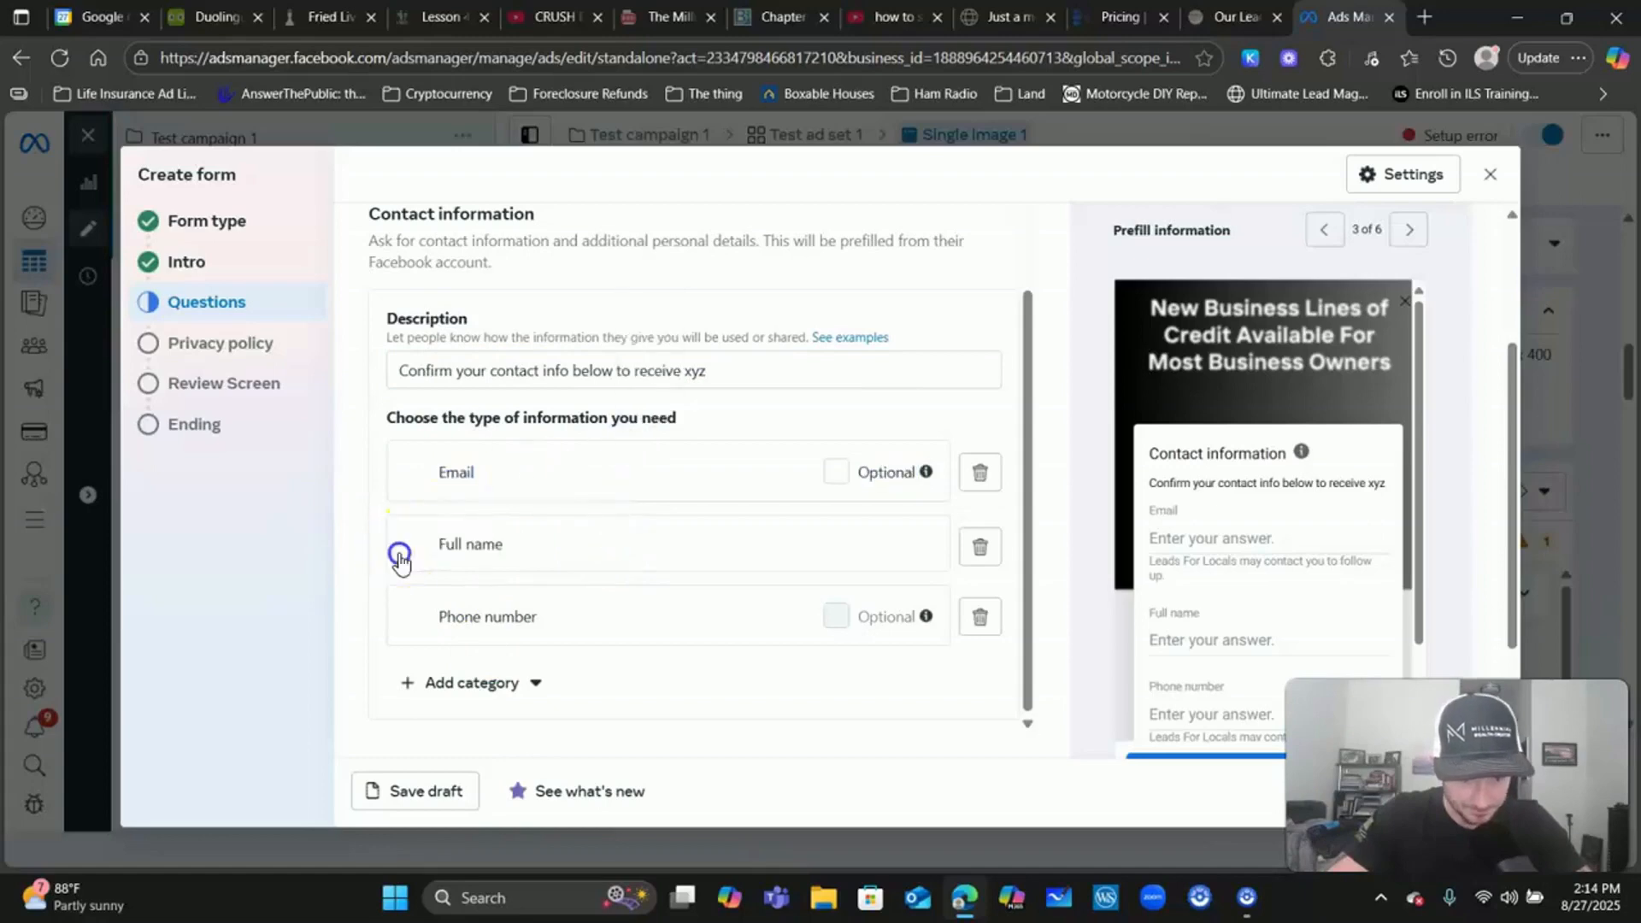
click(399, 549)
drag(399, 549, 377, 454)
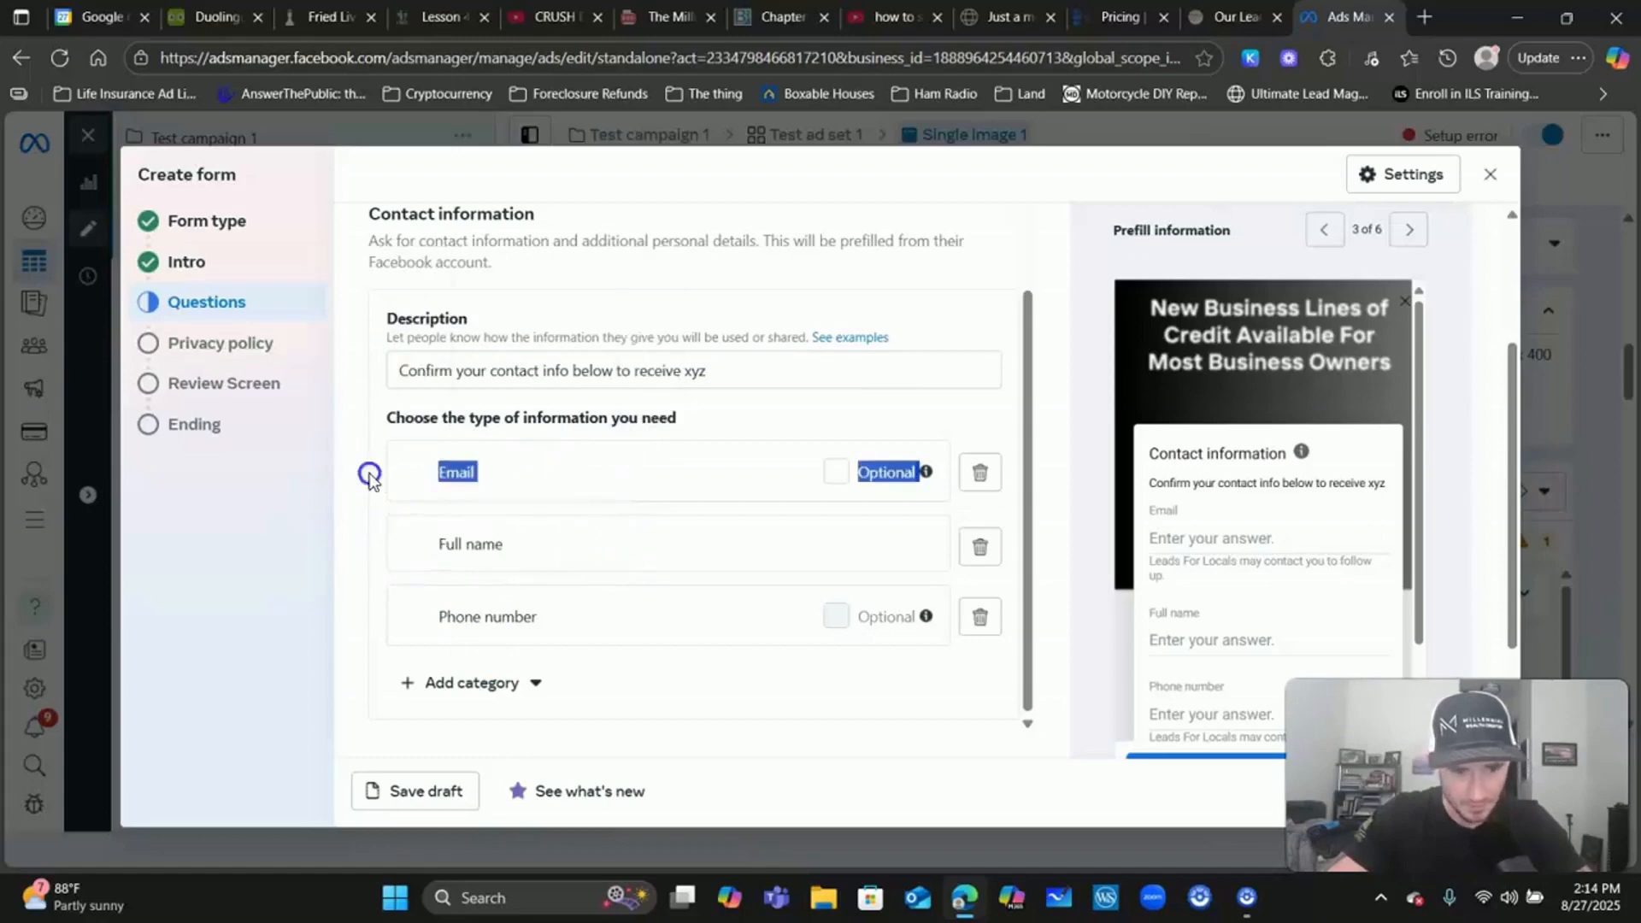
scroll(531, 476, down, 1)
click(362, 453)
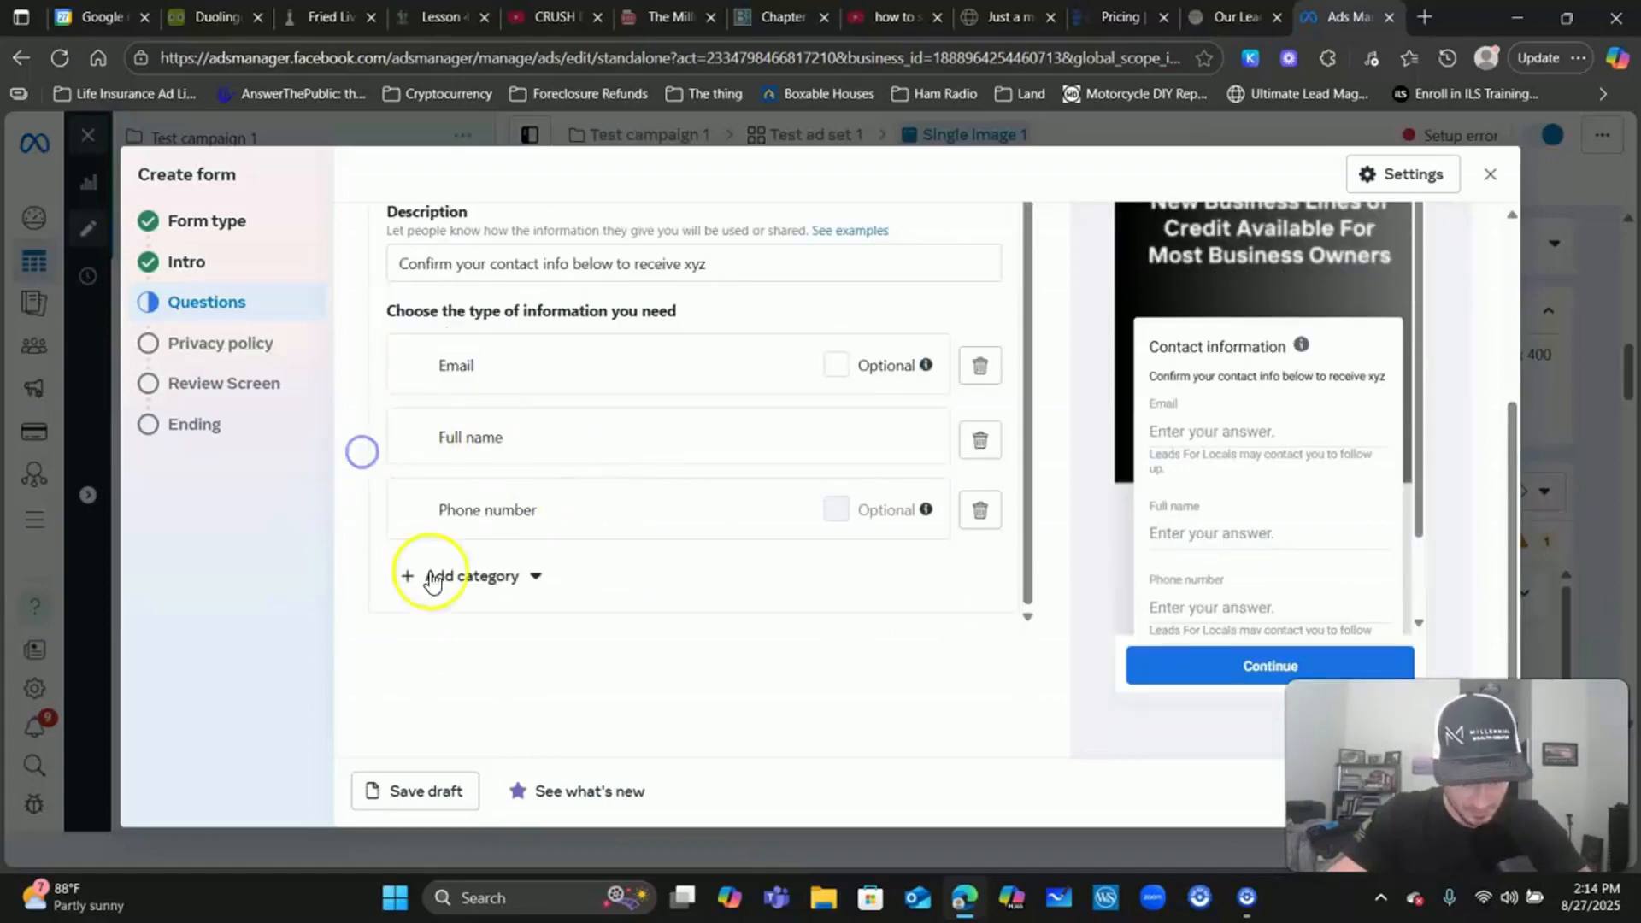
click(379, 512)
drag(378, 512, 381, 465)
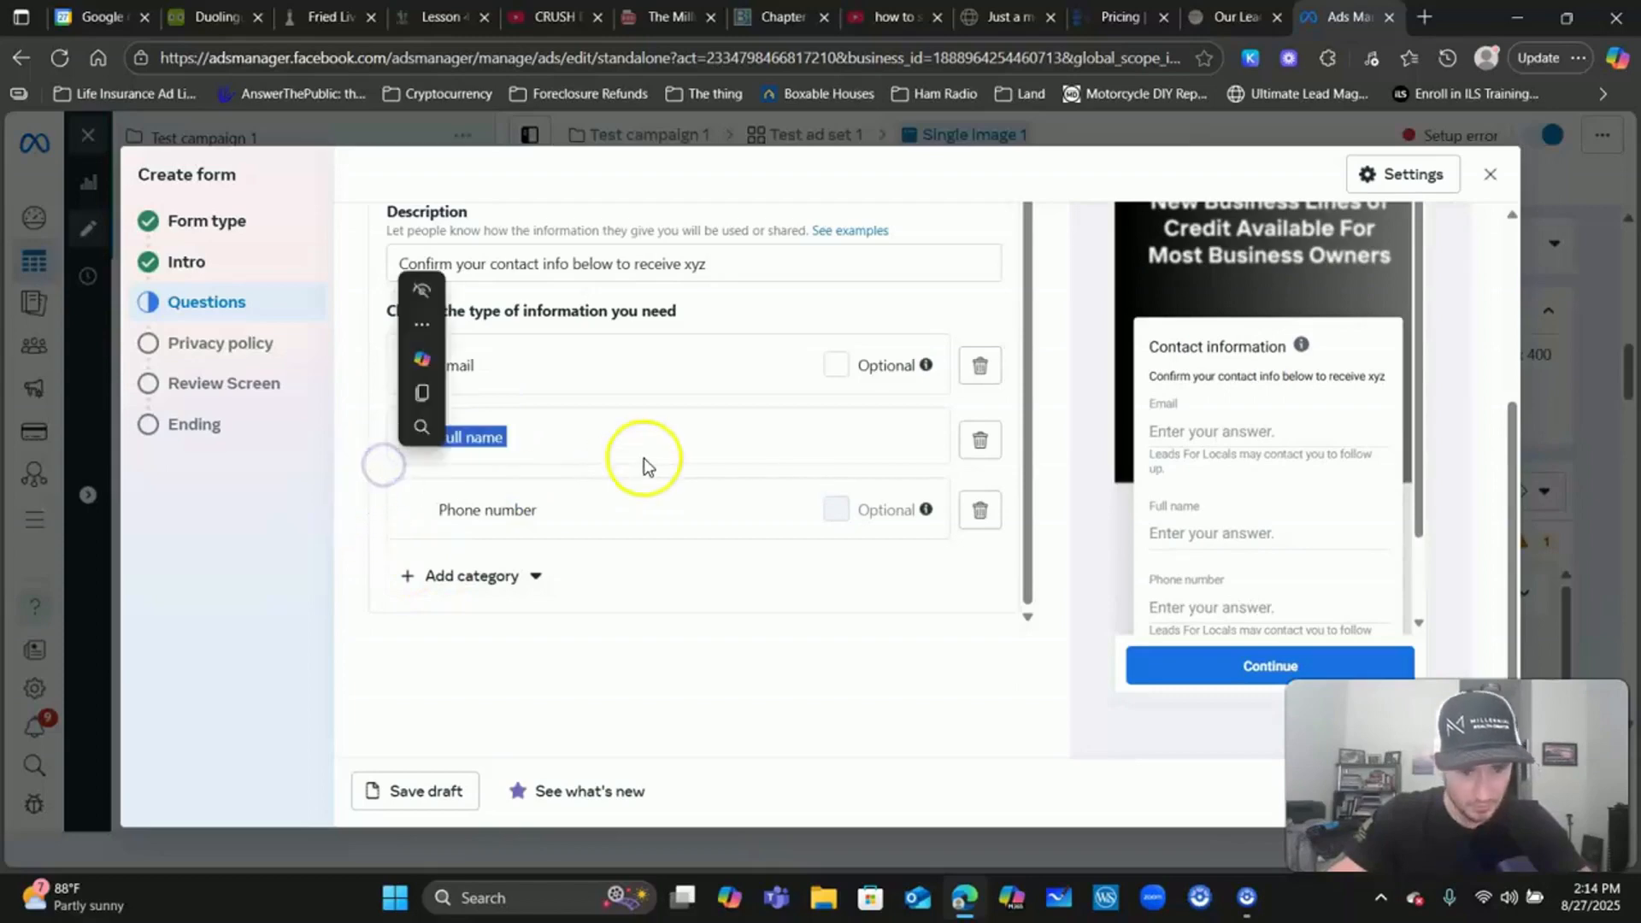
click(659, 326)
click(689, 432)
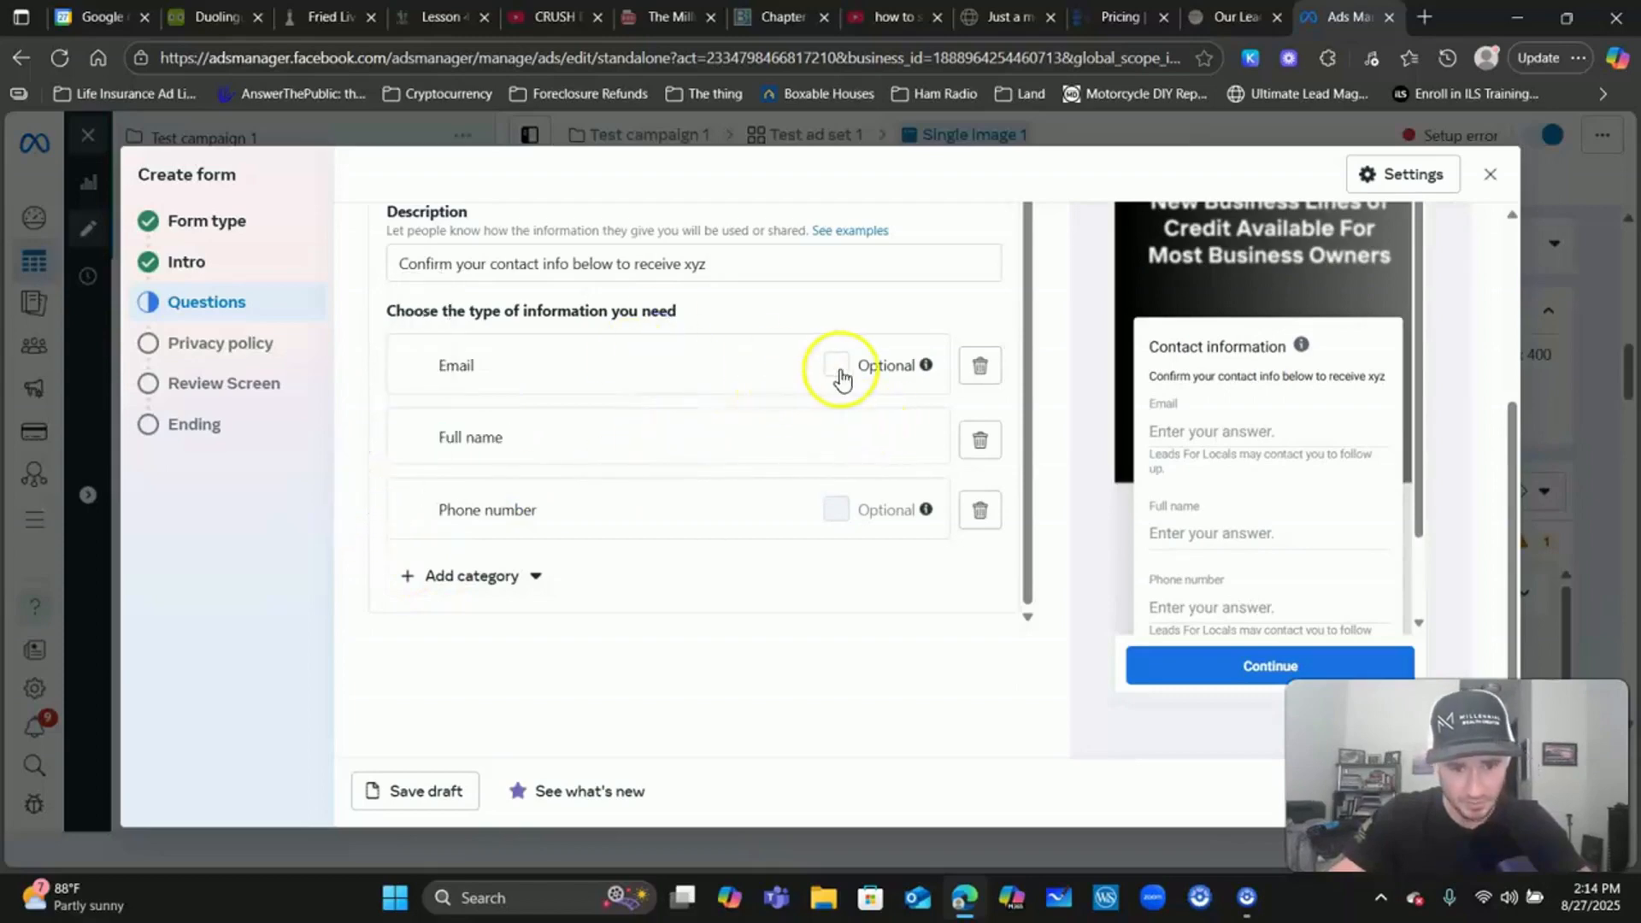
click(488, 369)
drag(458, 370, 448, 433)
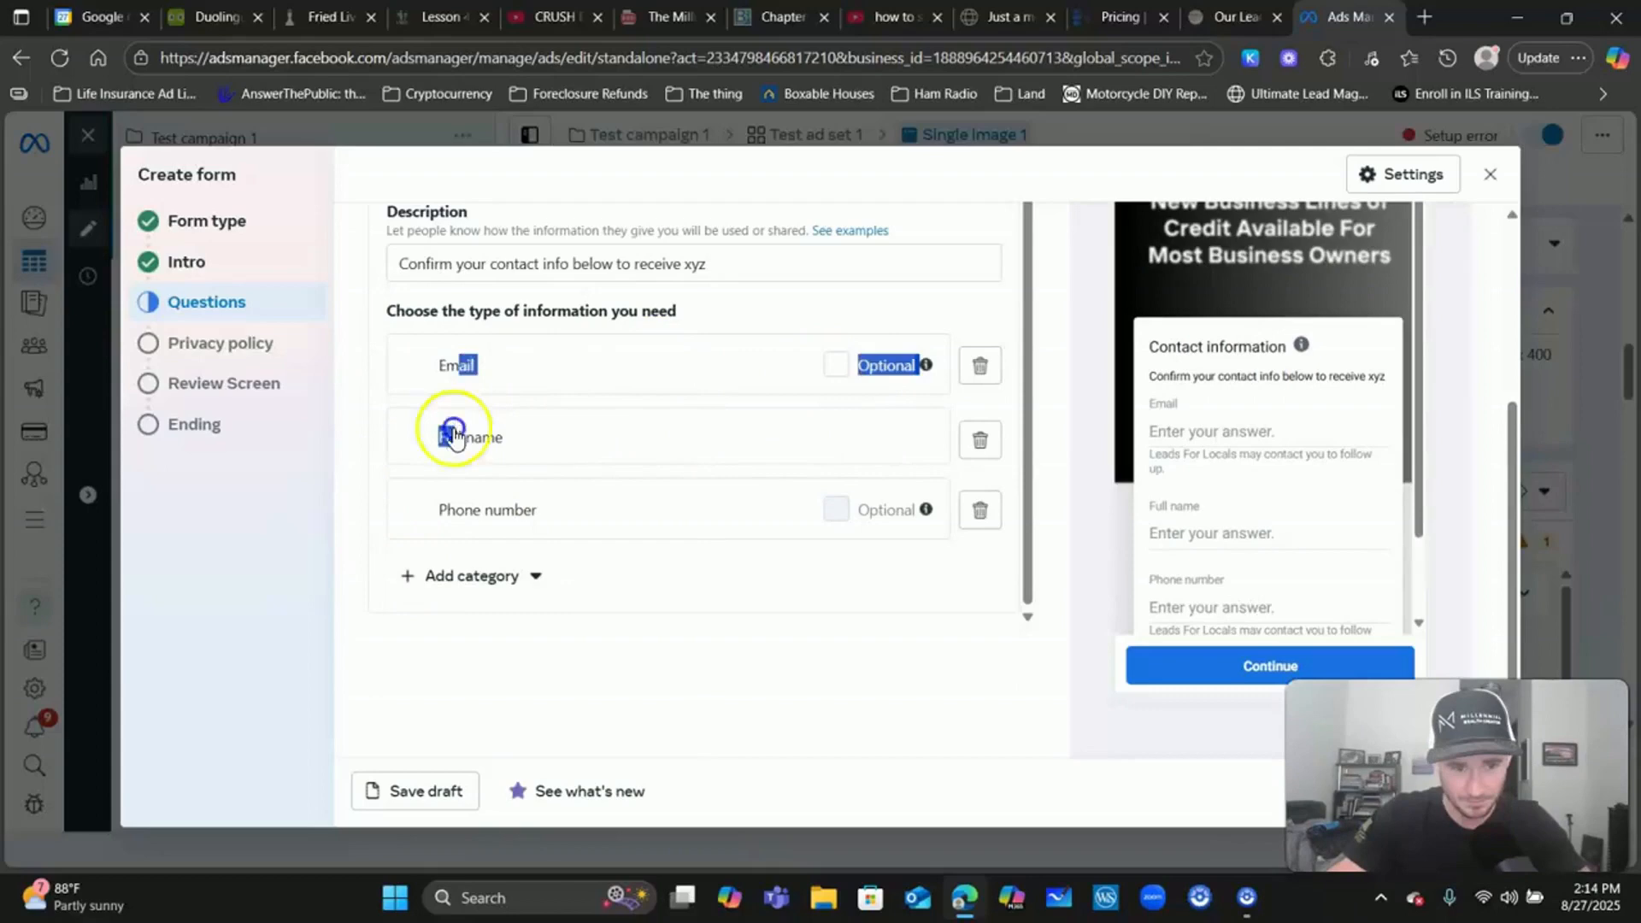
drag(408, 368, 399, 406)
click(392, 368)
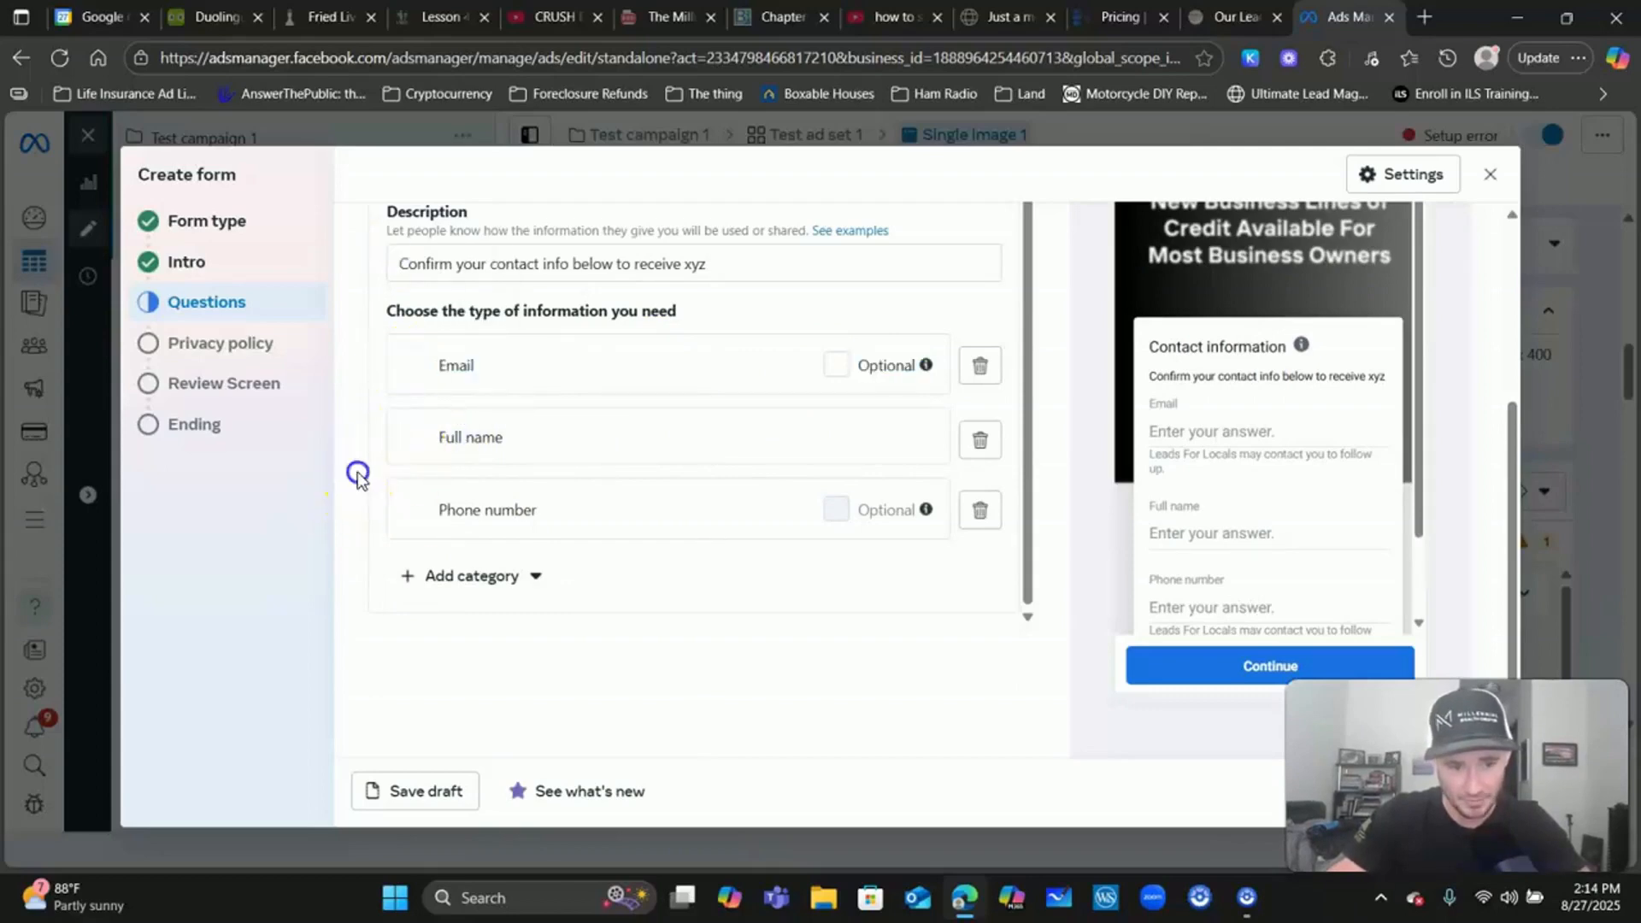
- Add a State contact field to the requested information and remove it again
click(538, 588)
mouse_move(524, 358)
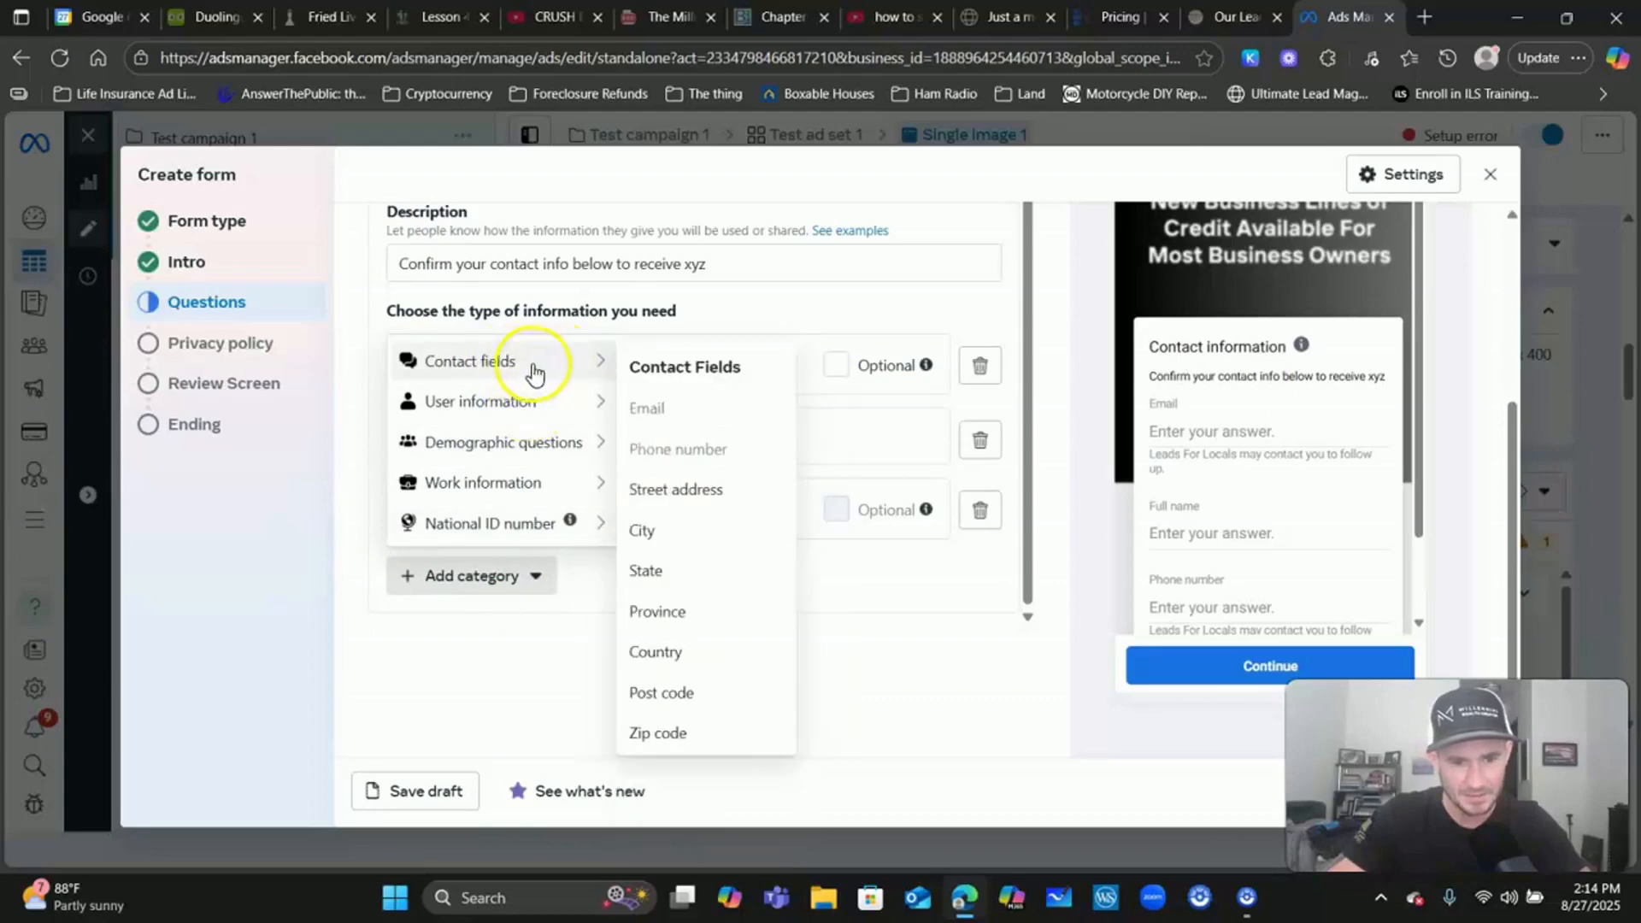
click(661, 571)
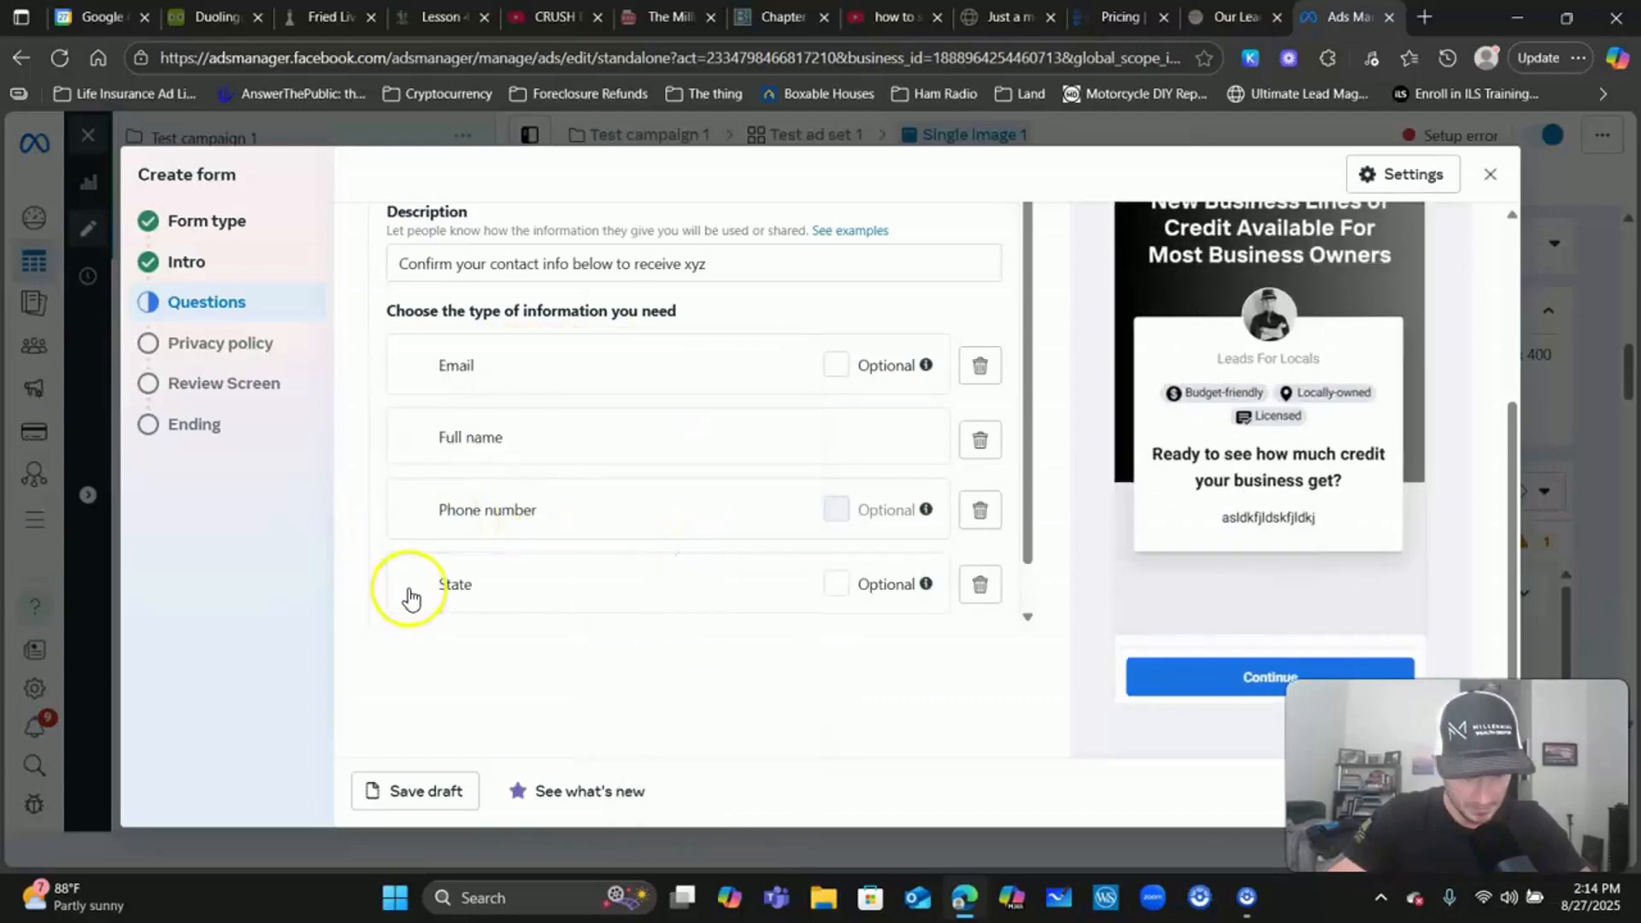
drag(399, 586, 403, 469)
click(596, 675)
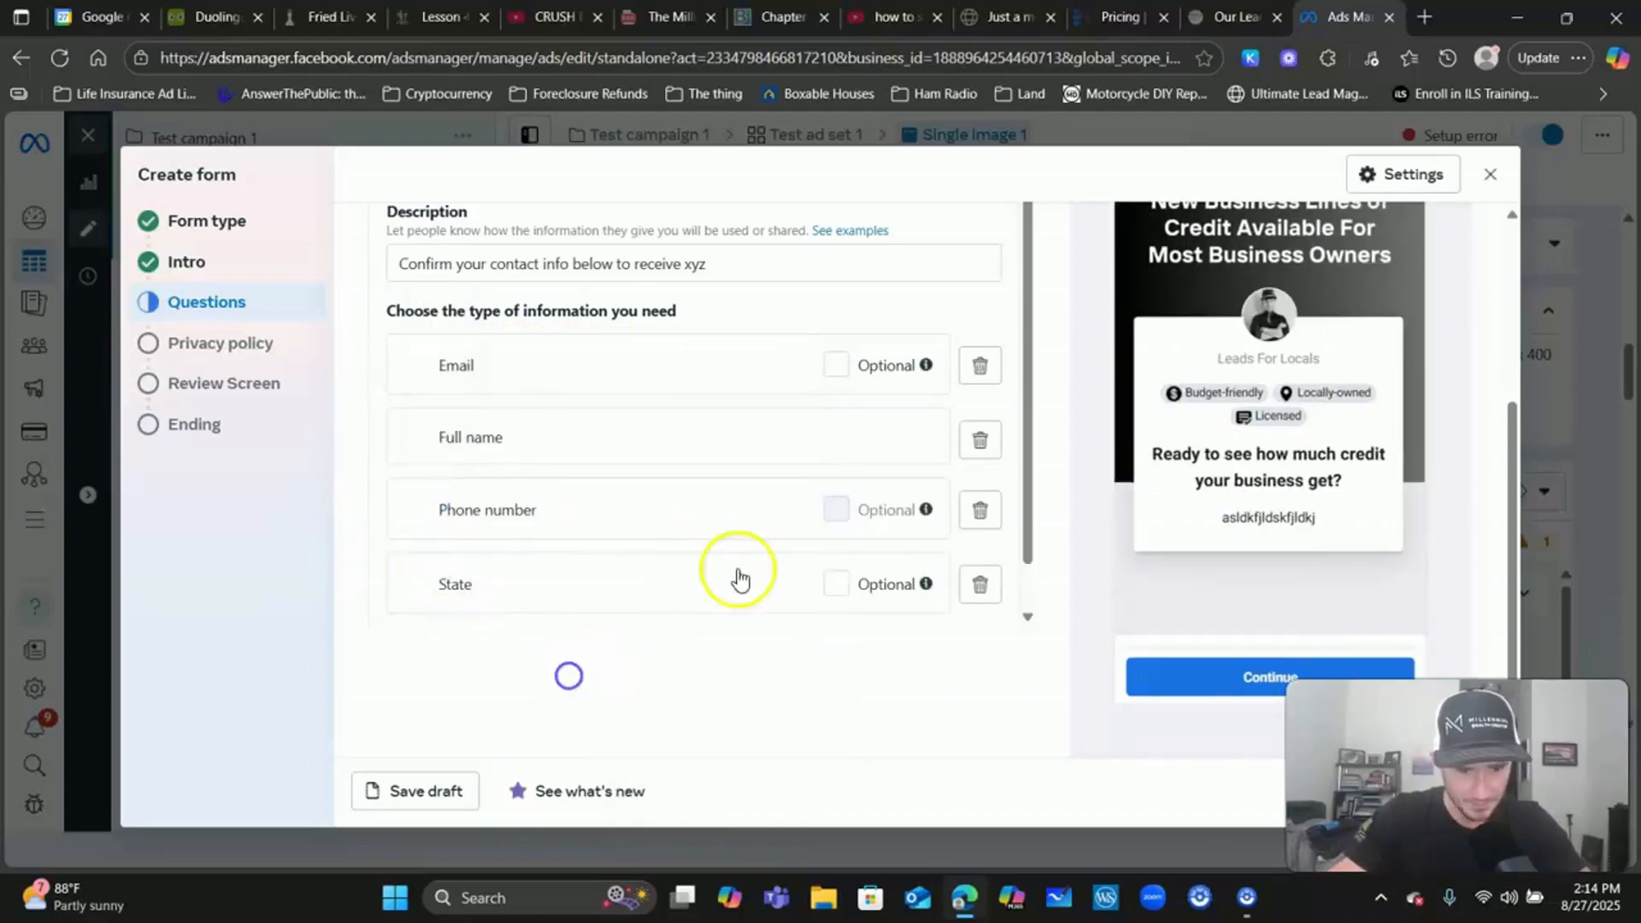
click(980, 584)
click(1083, 432)
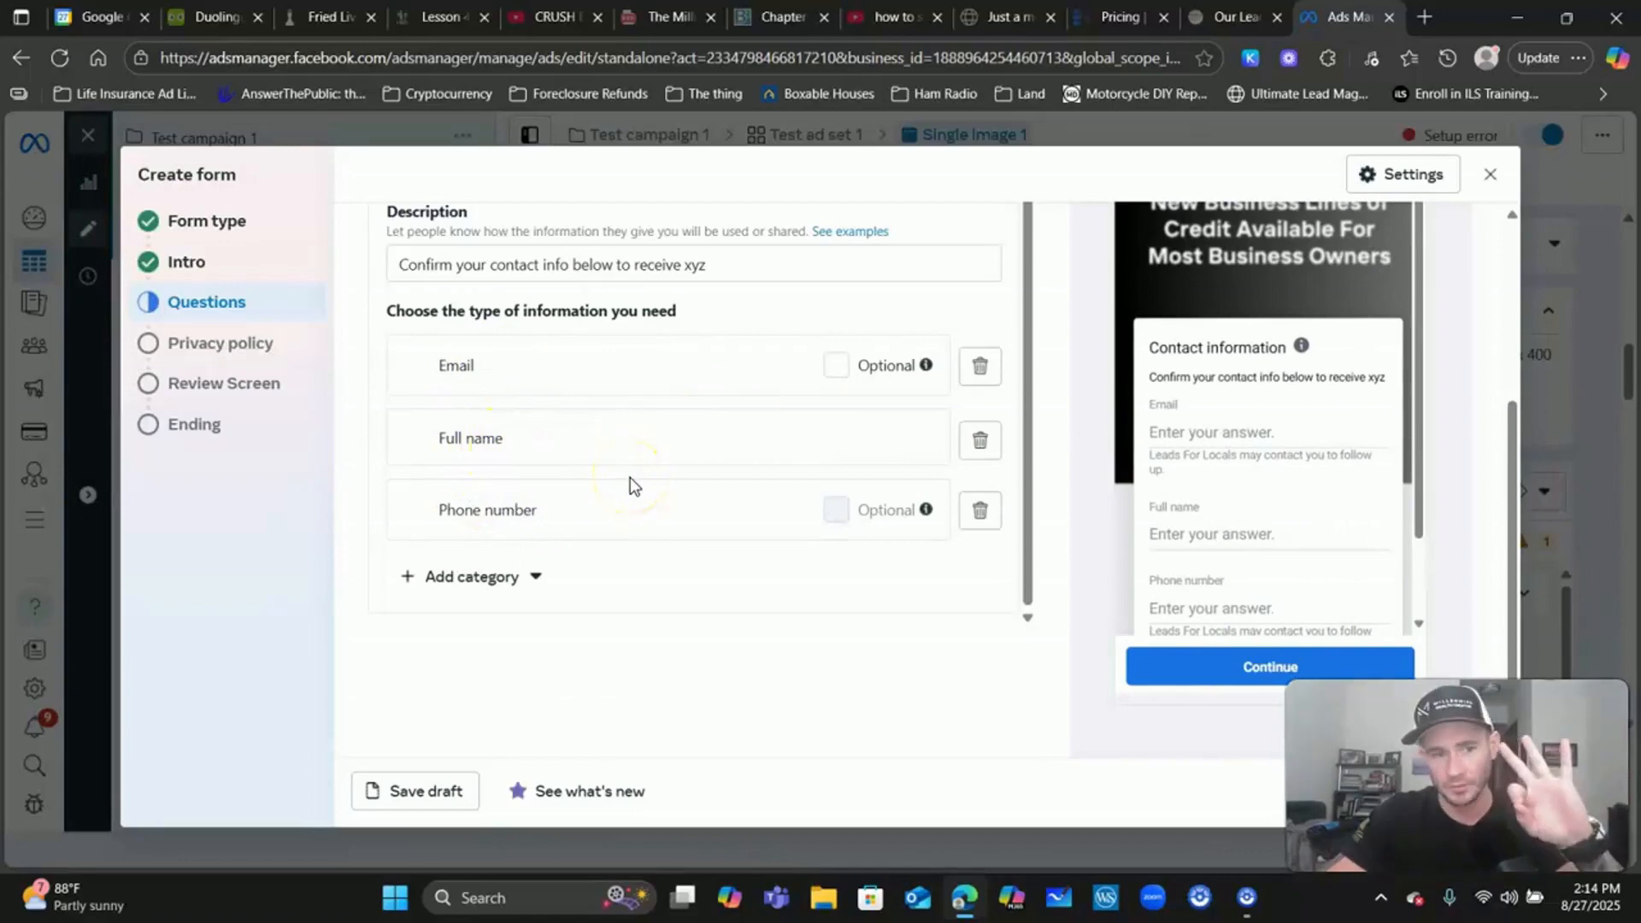
scroll(466, 466, up, 2)
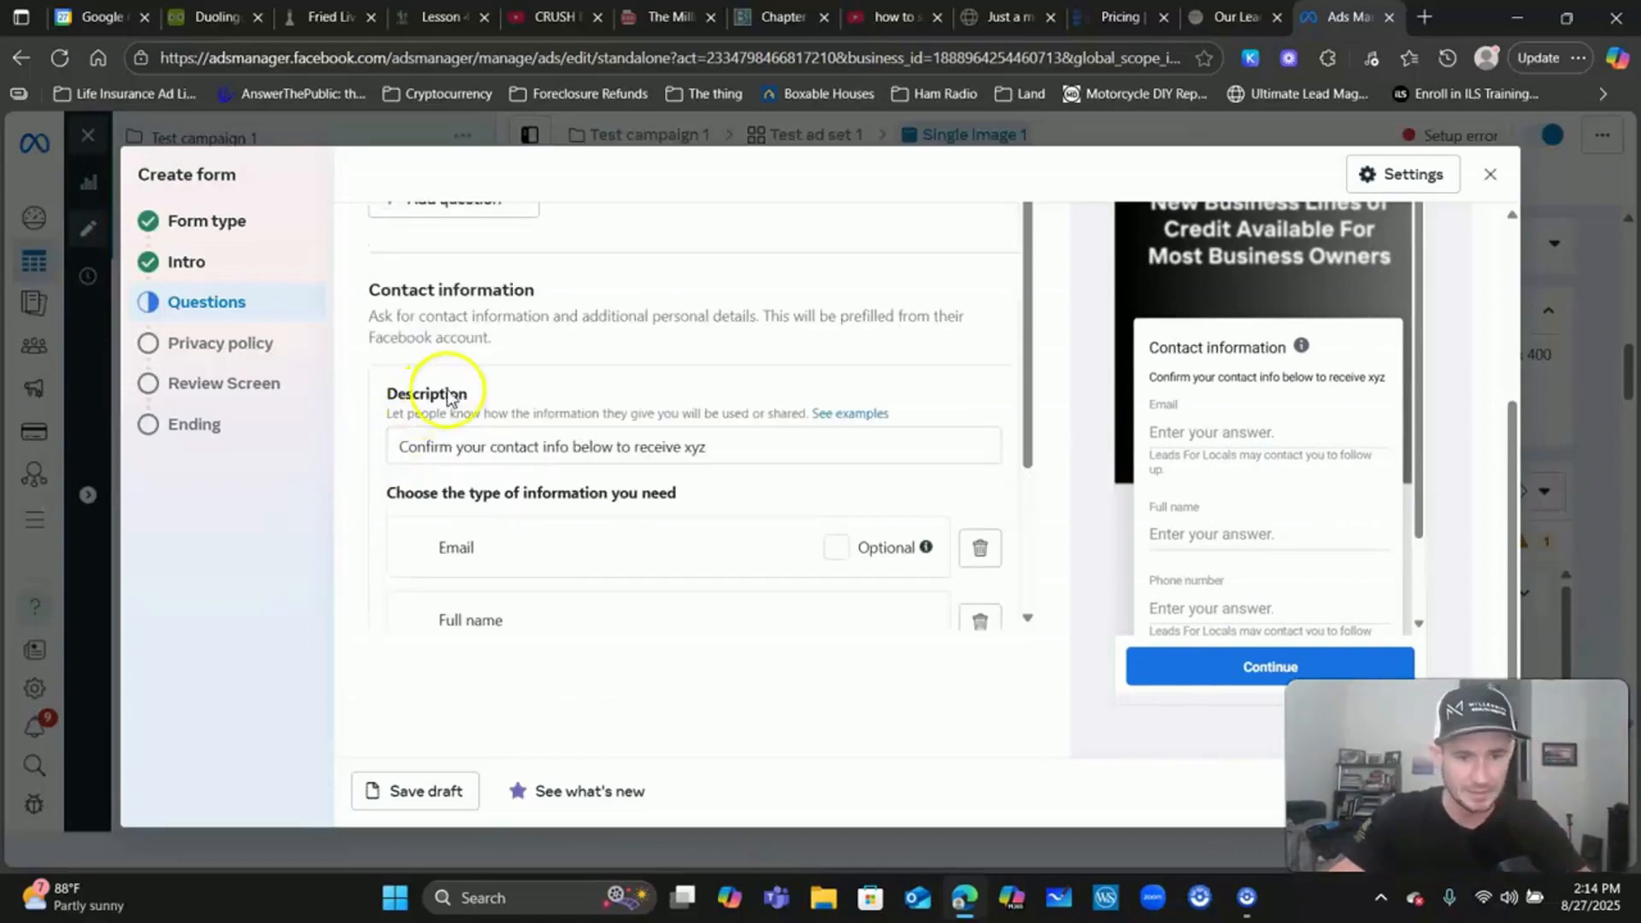
scroll(481, 408, down, 3)
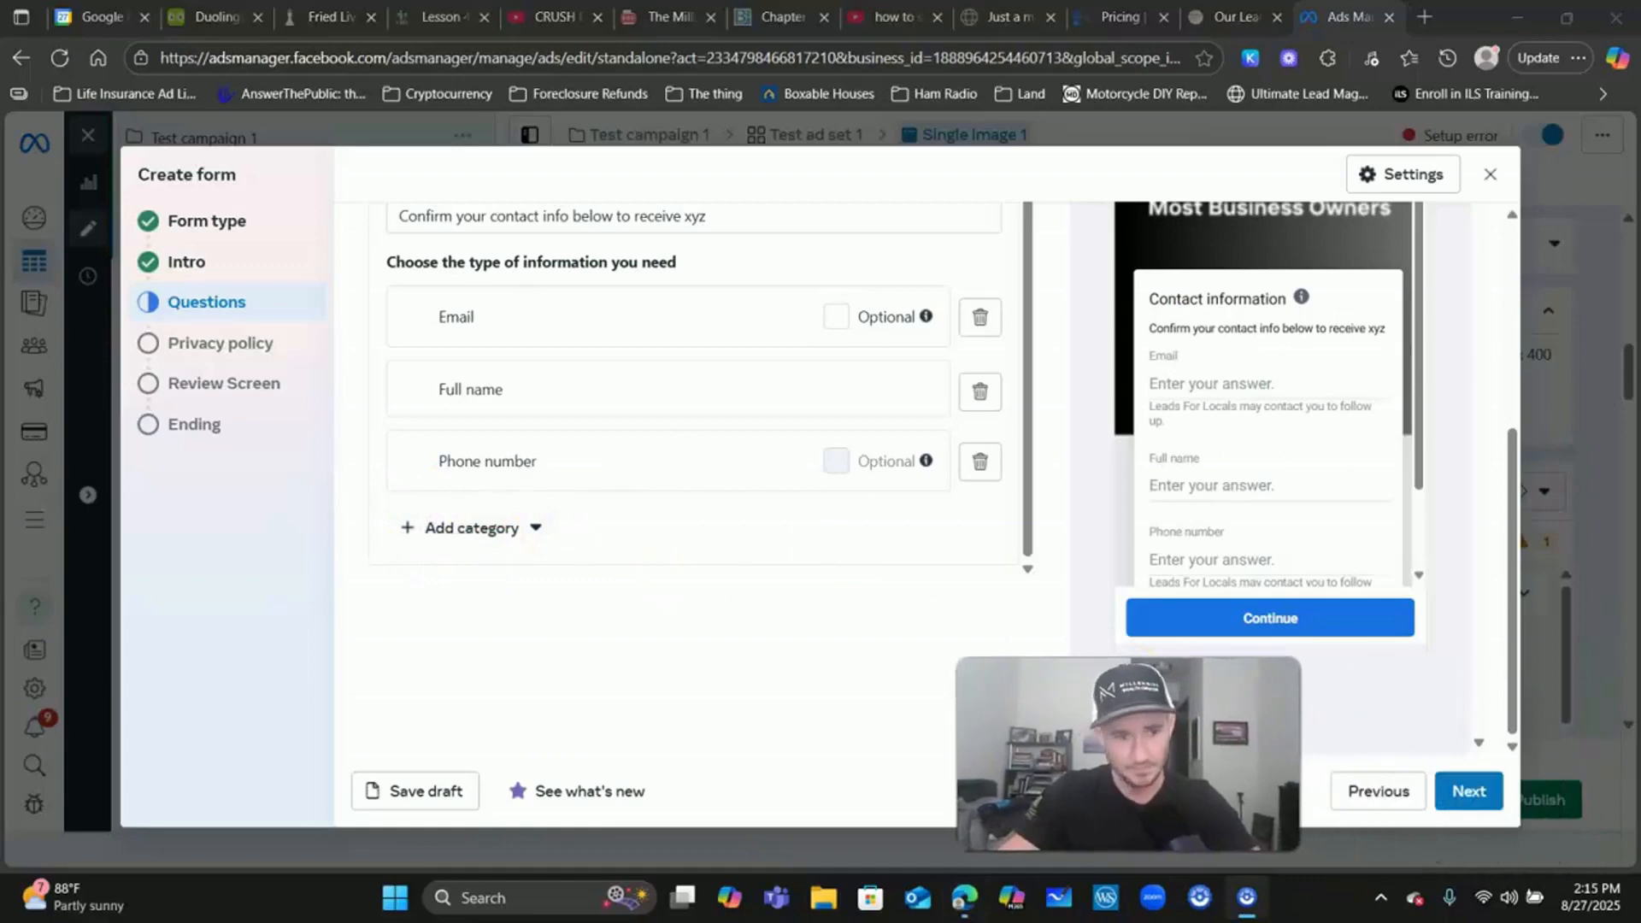
click(1461, 787)
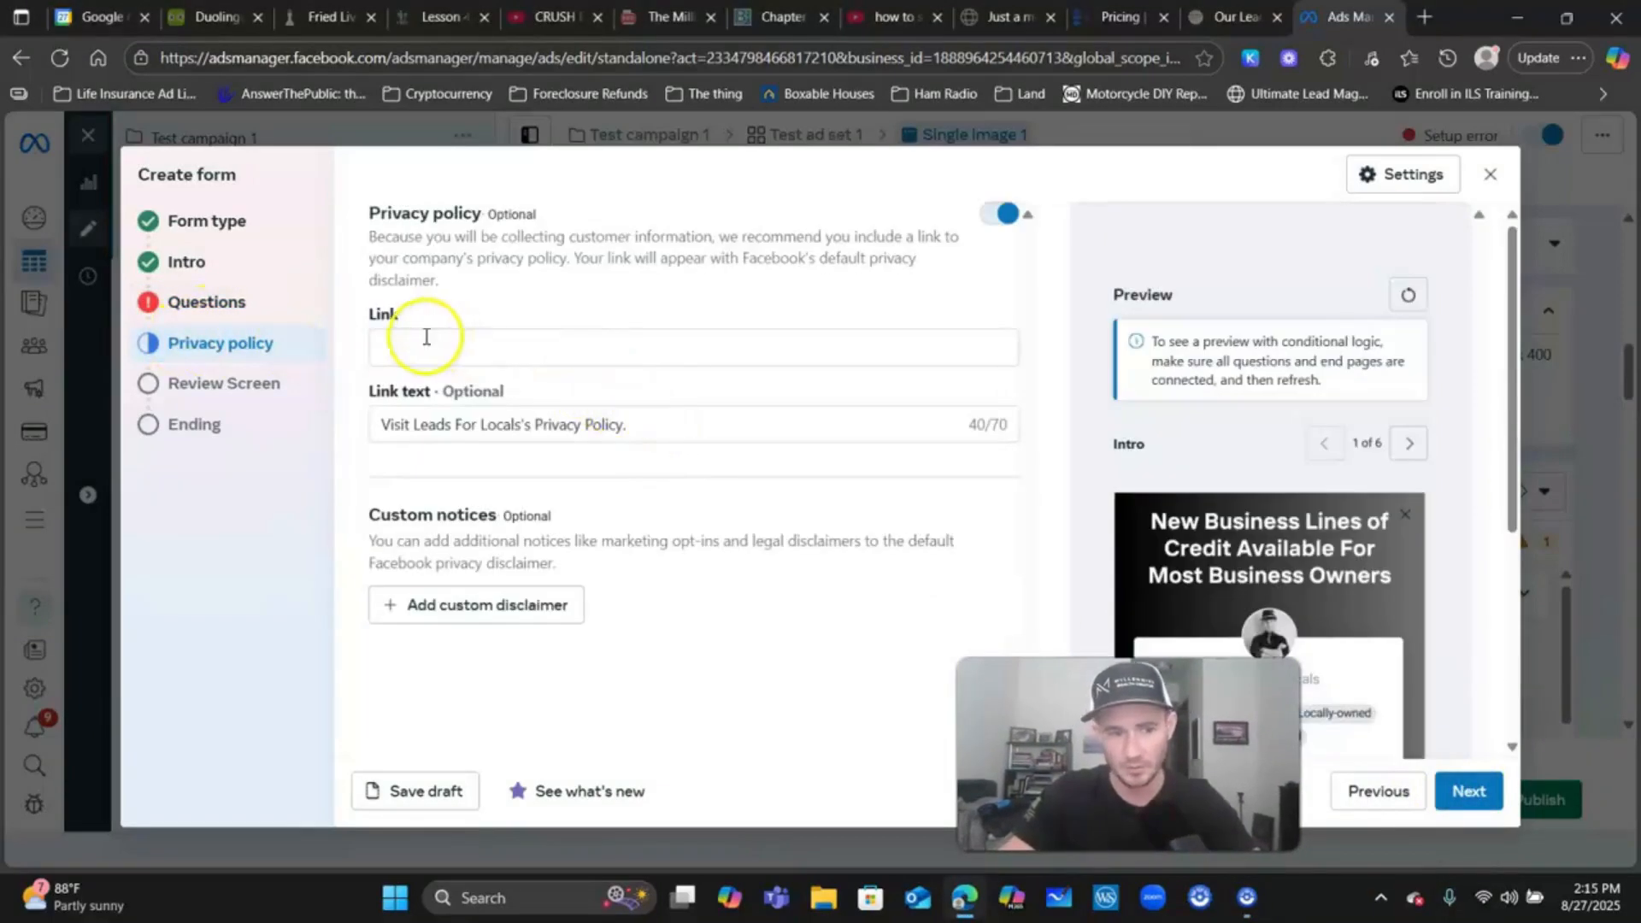
click(425, 335)
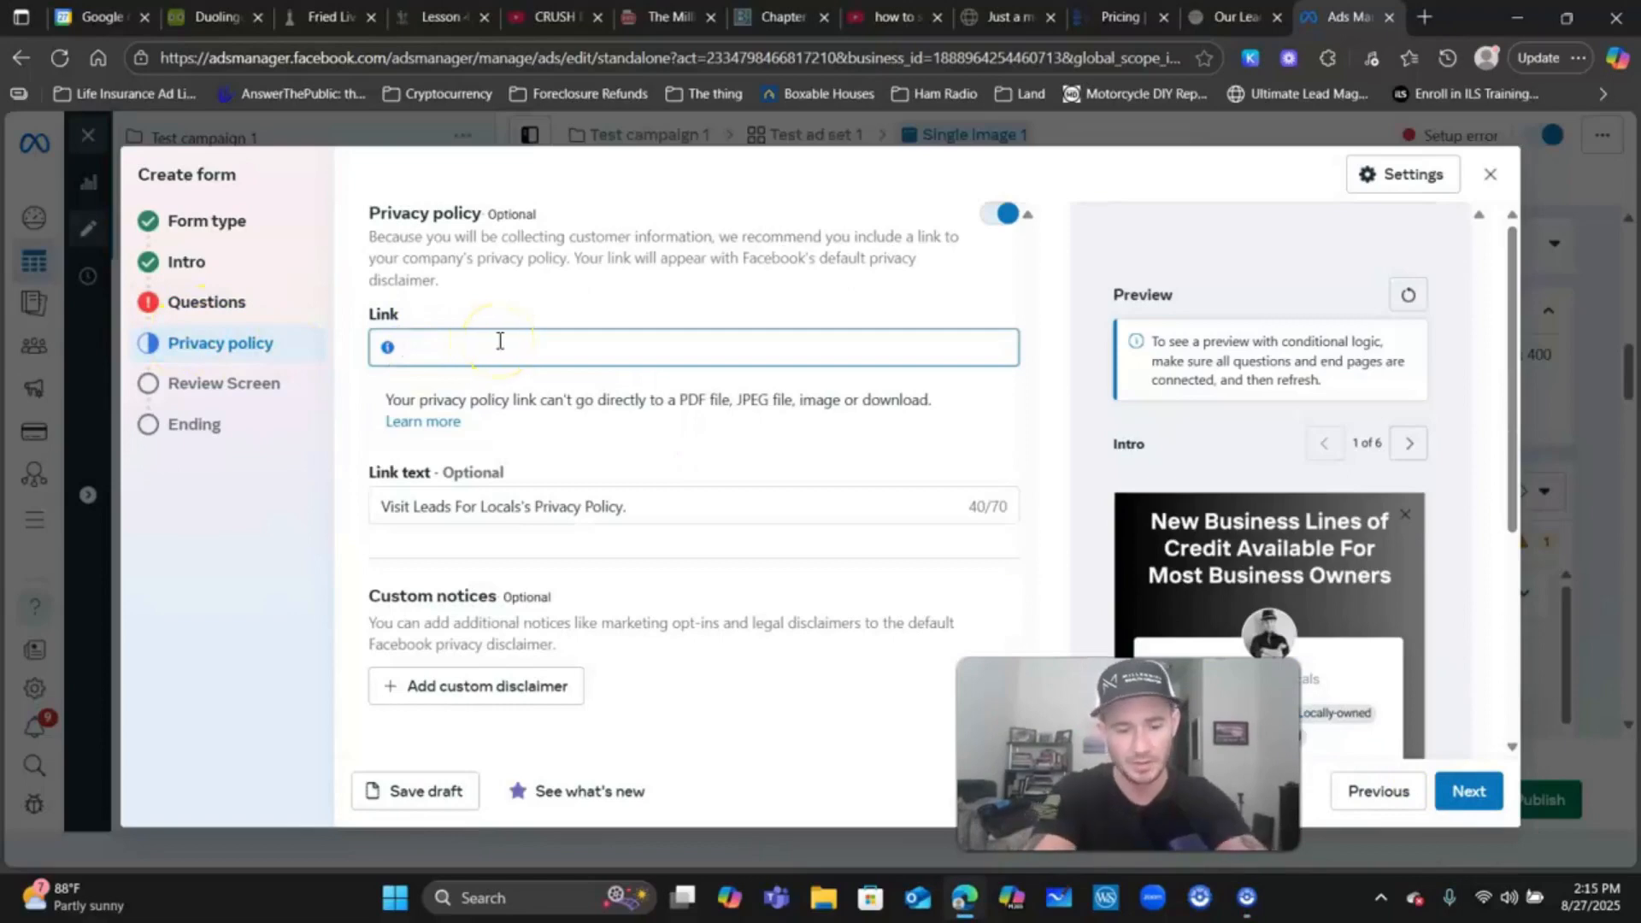
text(www)
key(BackSpace)
key(BackSpace)
key(BackSpace)
text(ht)
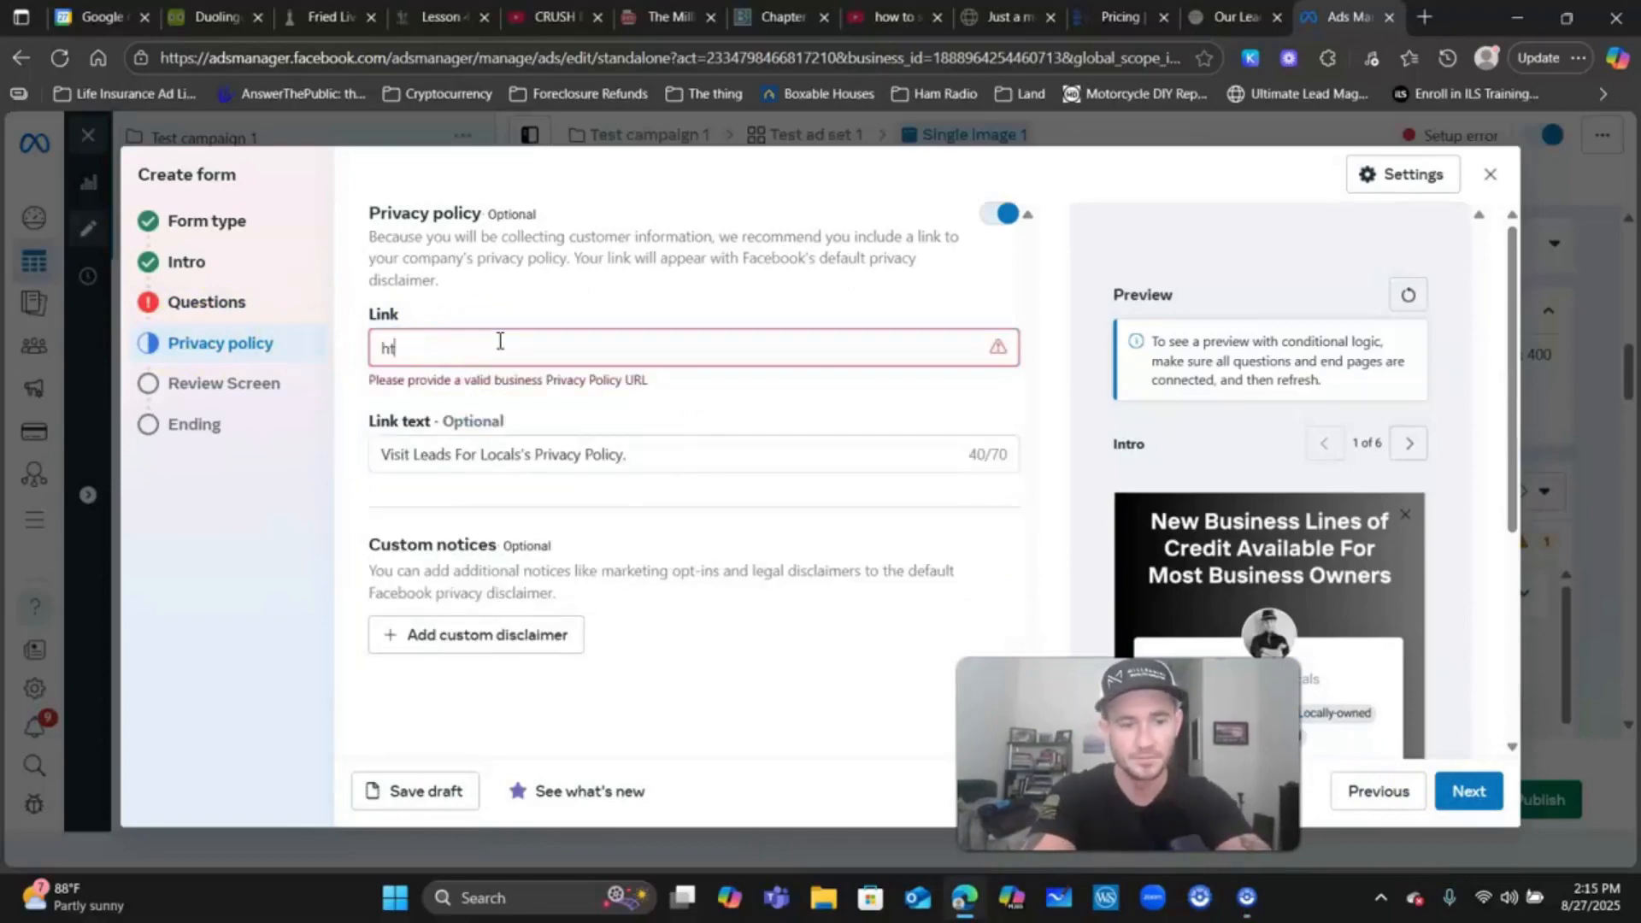
text(tps://google.com)
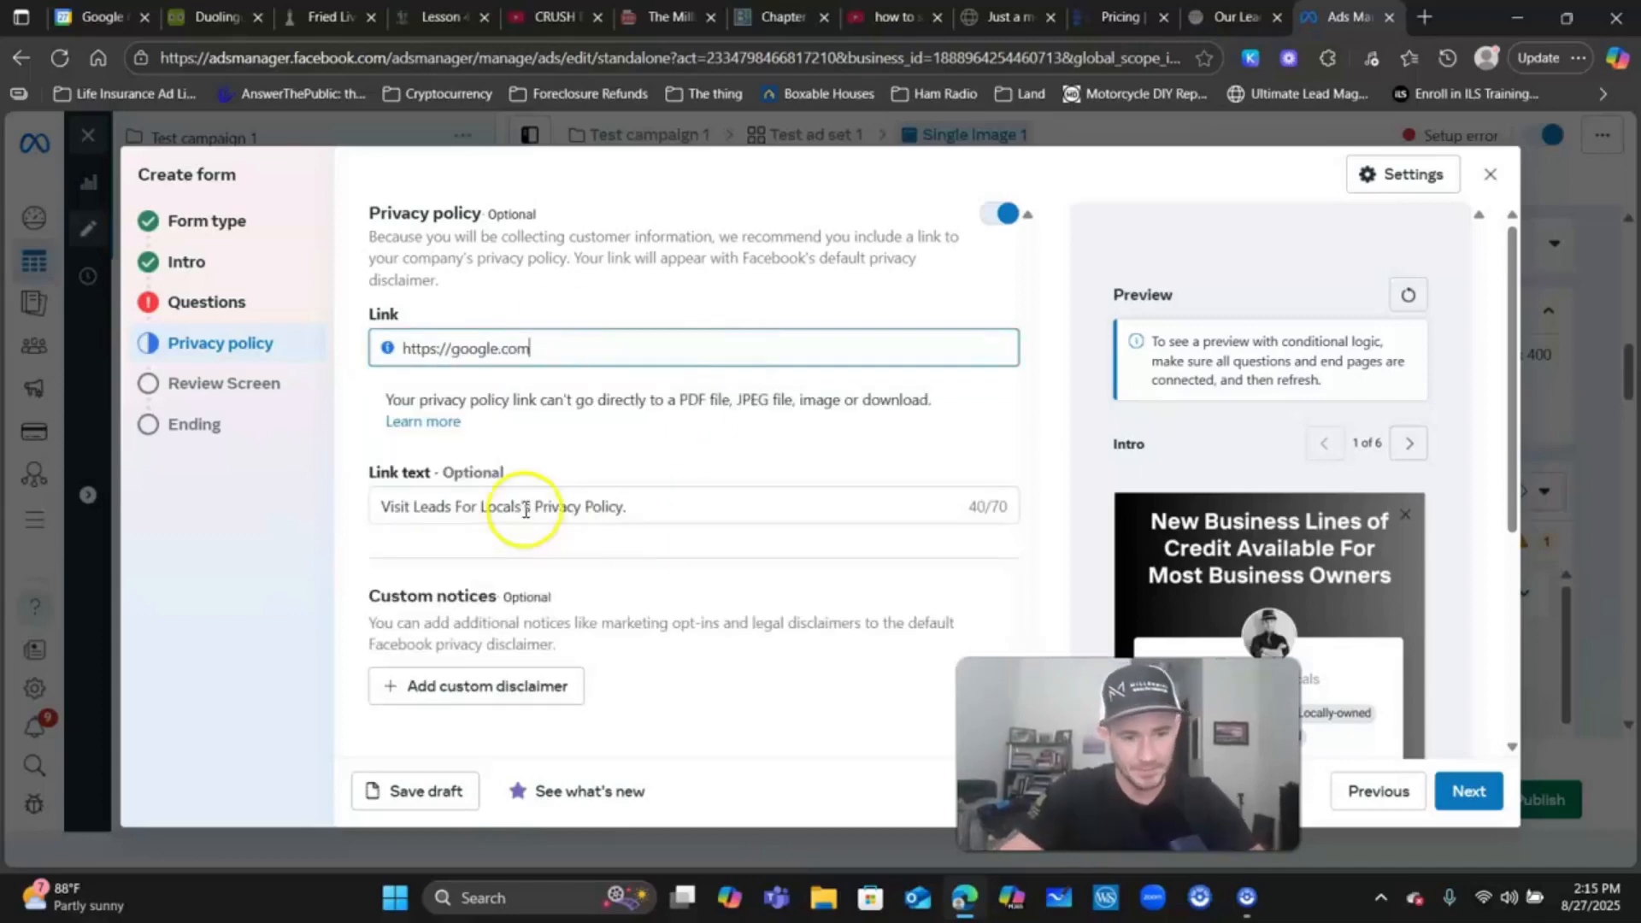
scroll(535, 418, down, 1)
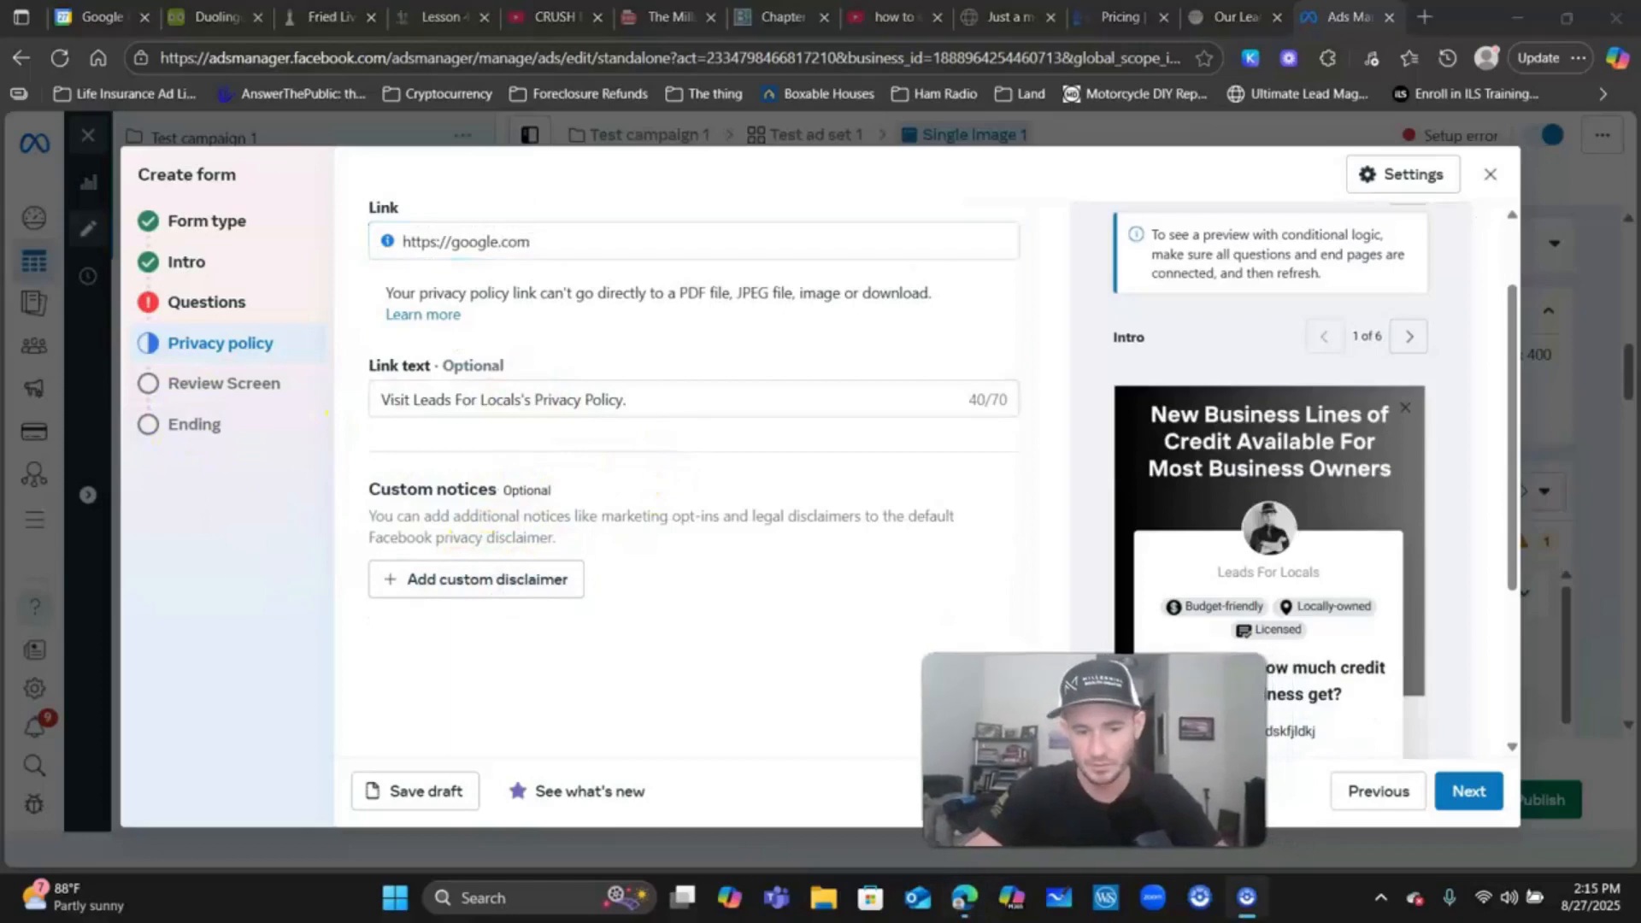
- Advance to the form's review screen section and look over its explanation and the form preview
click(1467, 791)
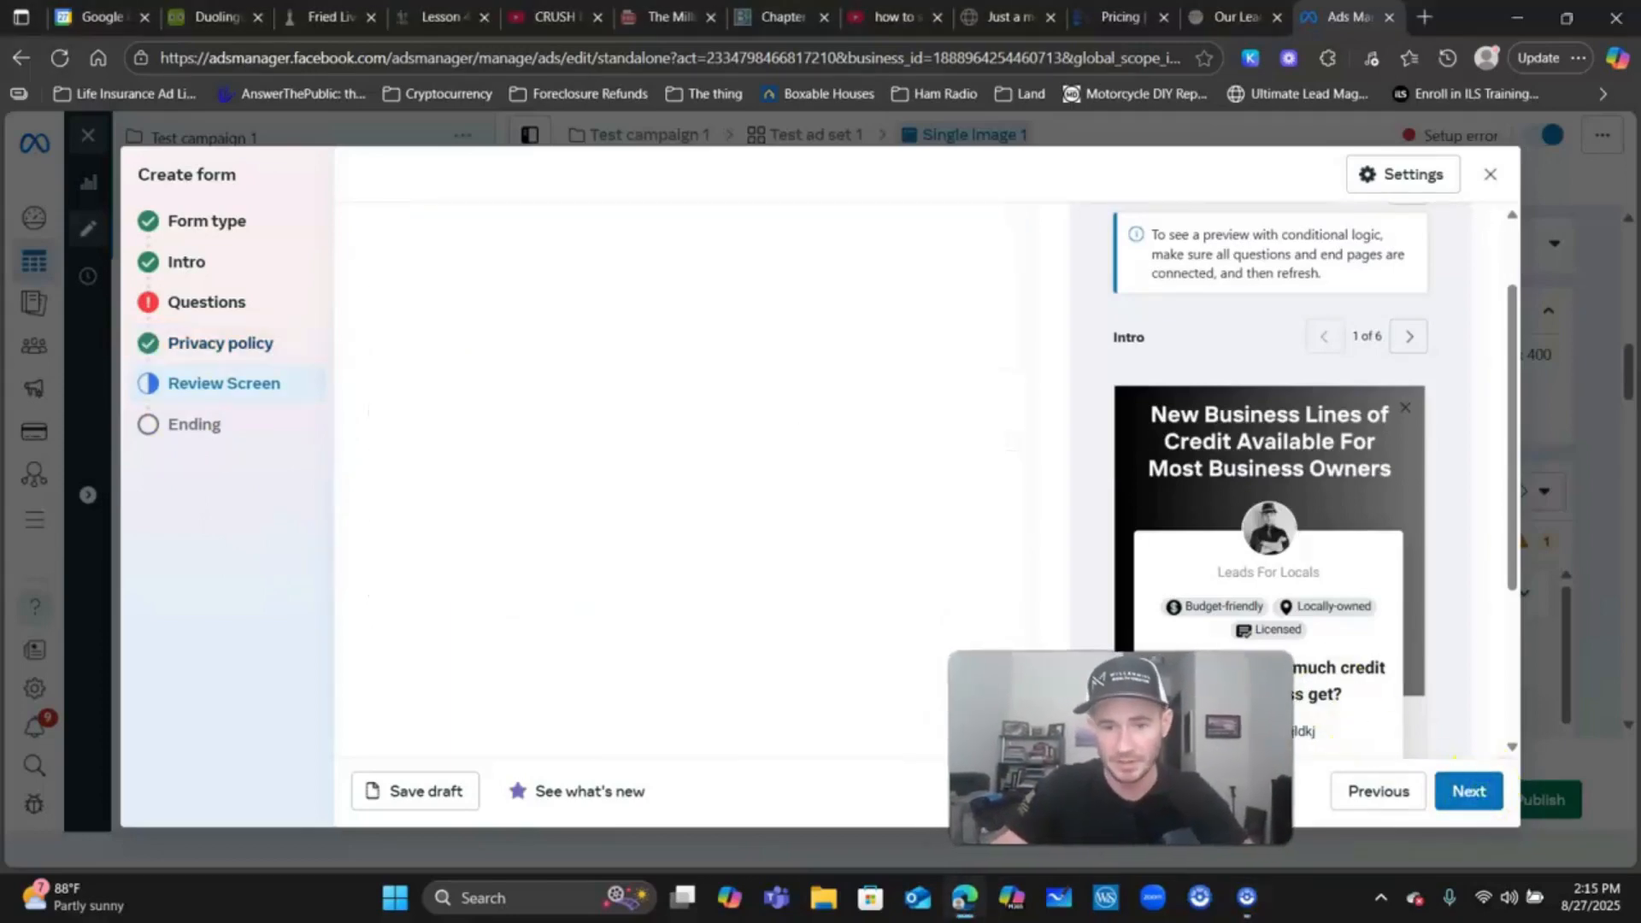
scroll(1348, 538, down, 4)
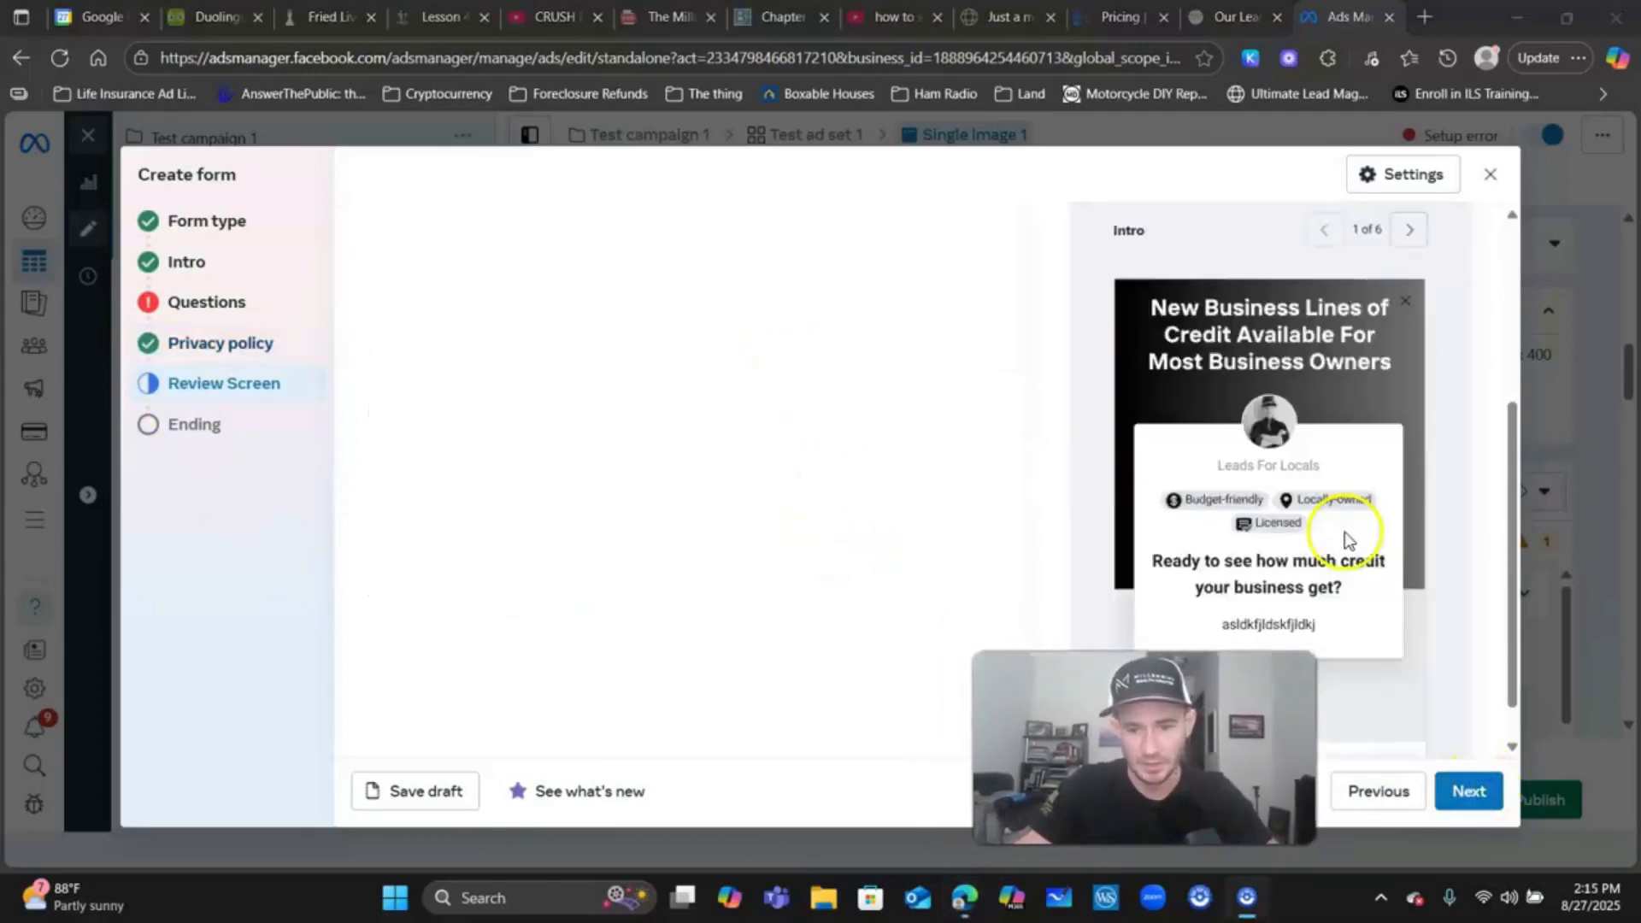
scroll(1328, 466, up, 4)
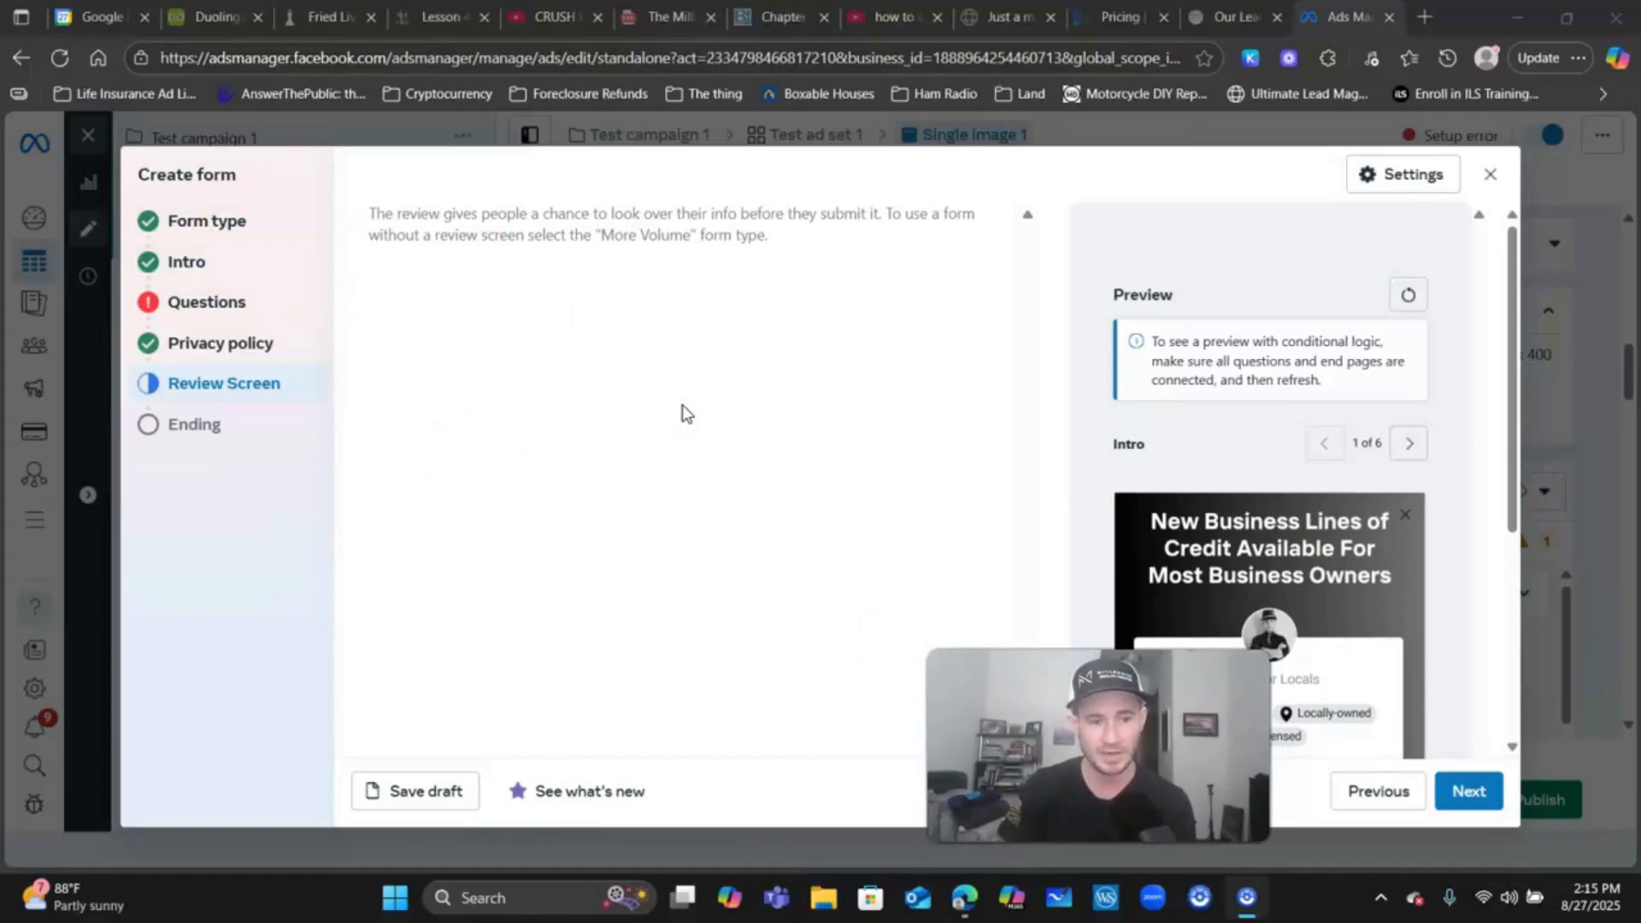
click(630, 375)
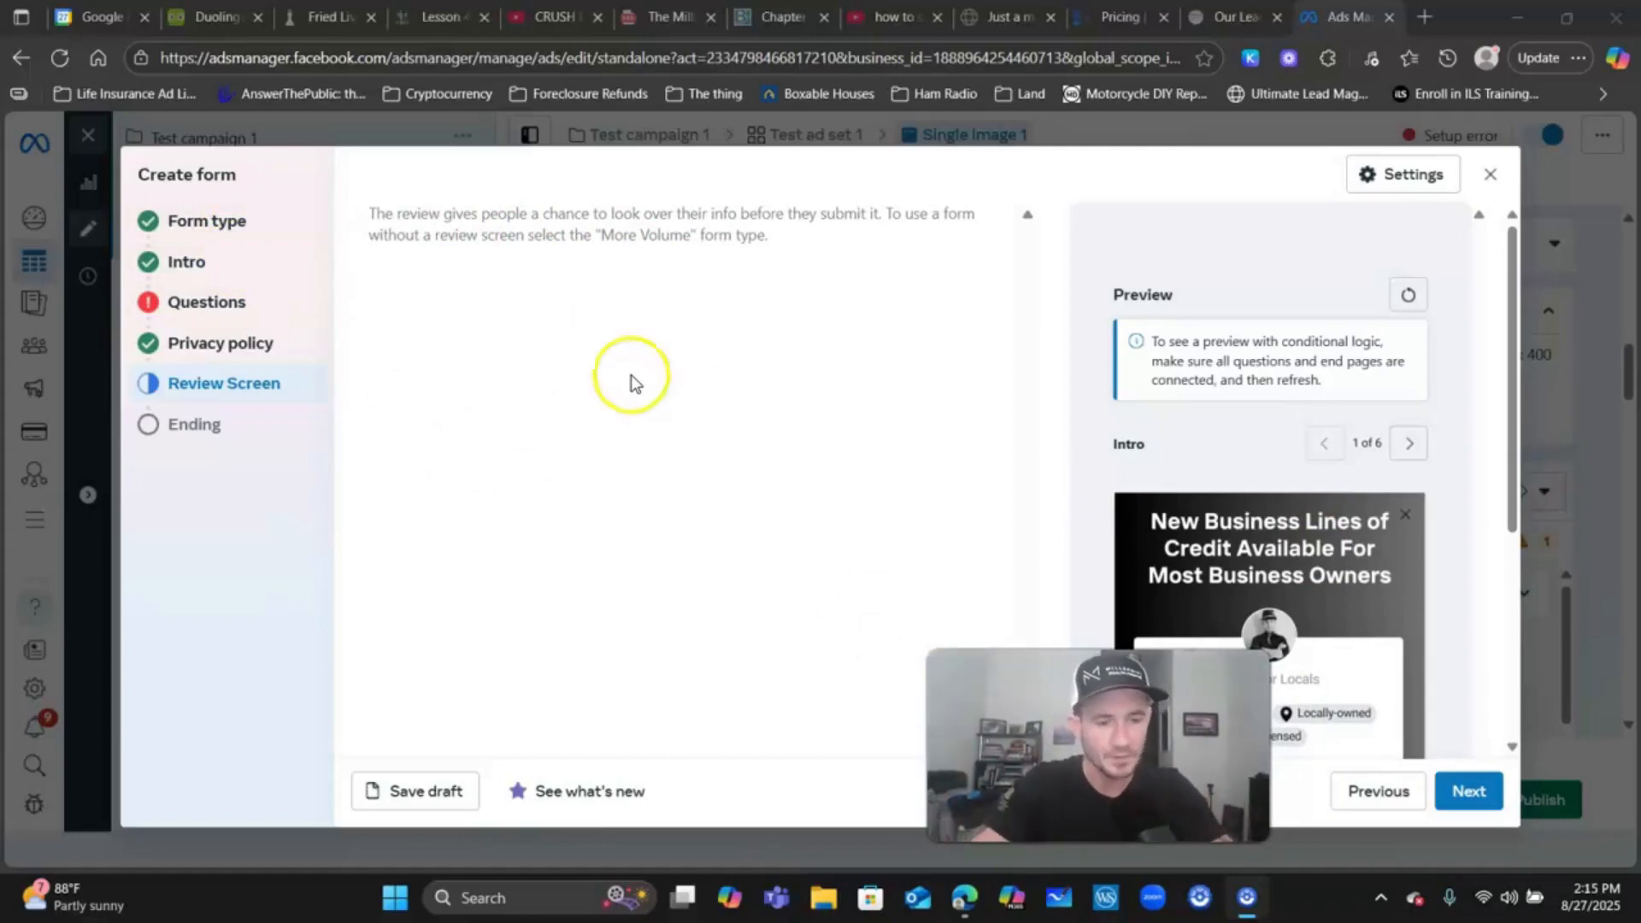
- Turn off conditional logic for the form's questions and open the form's ending section
click(225, 314)
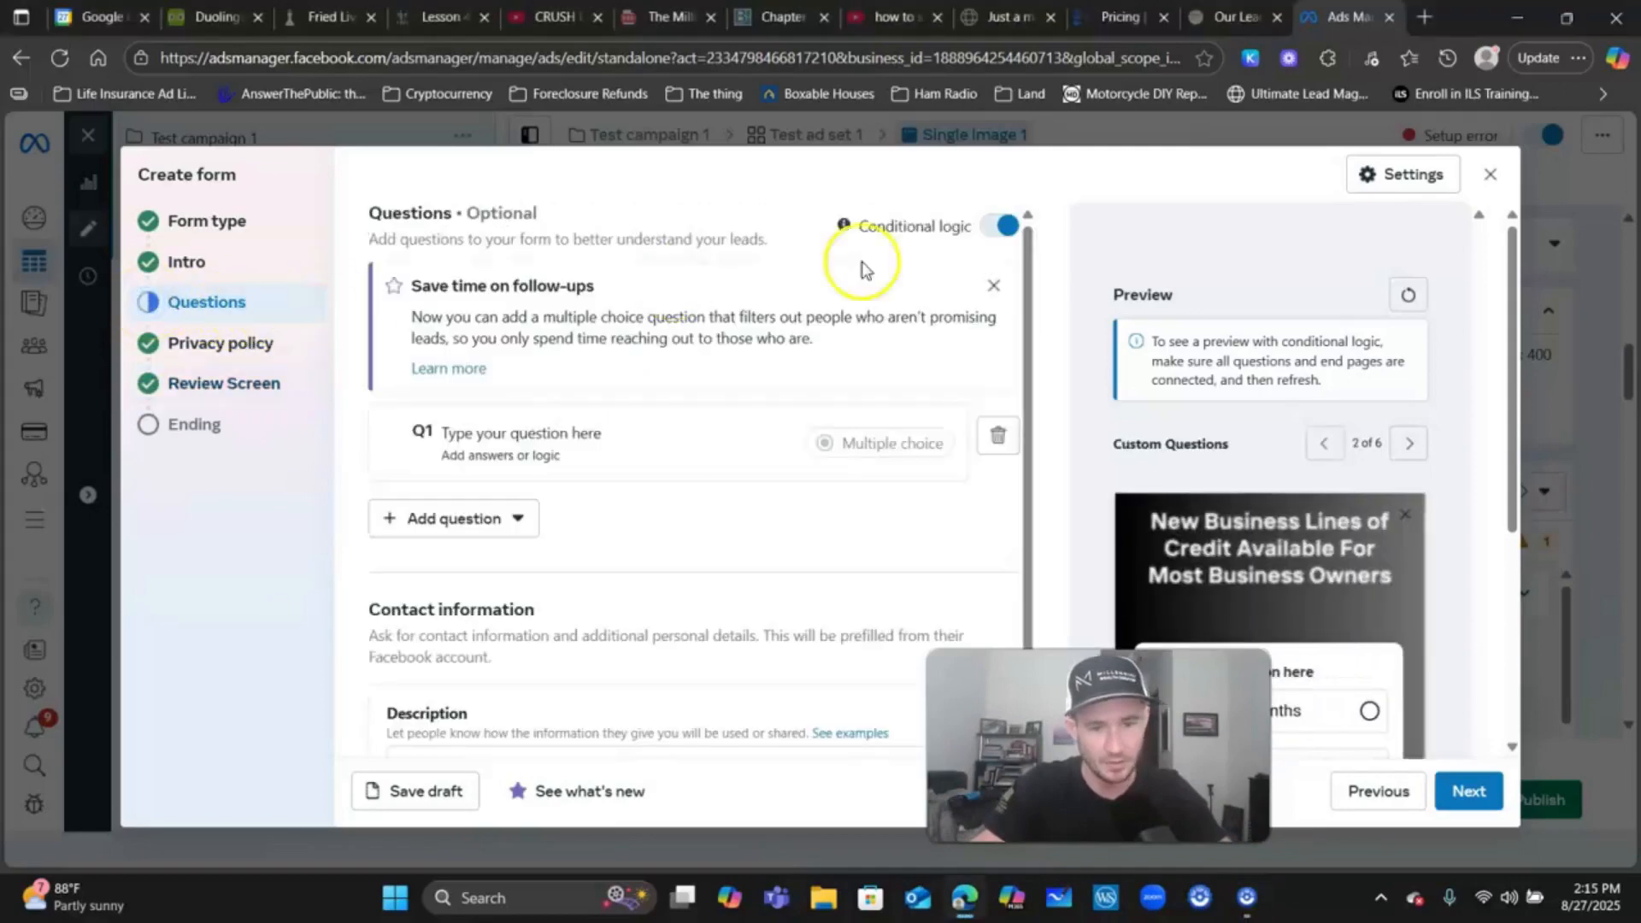
click(1001, 225)
click(1025, 452)
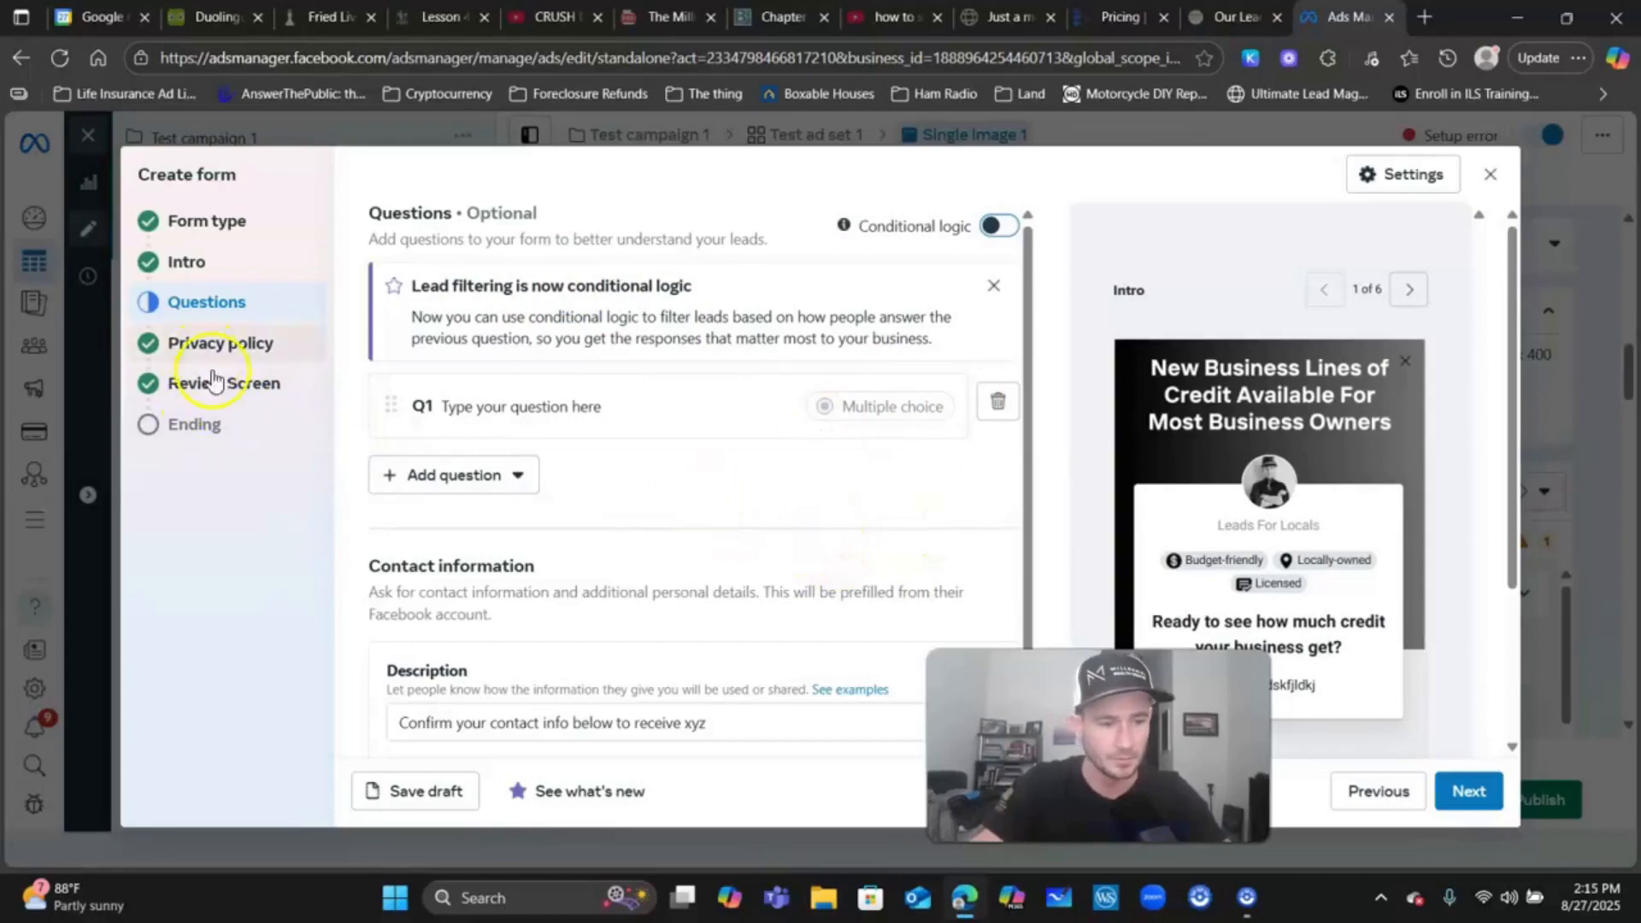
click(190, 424)
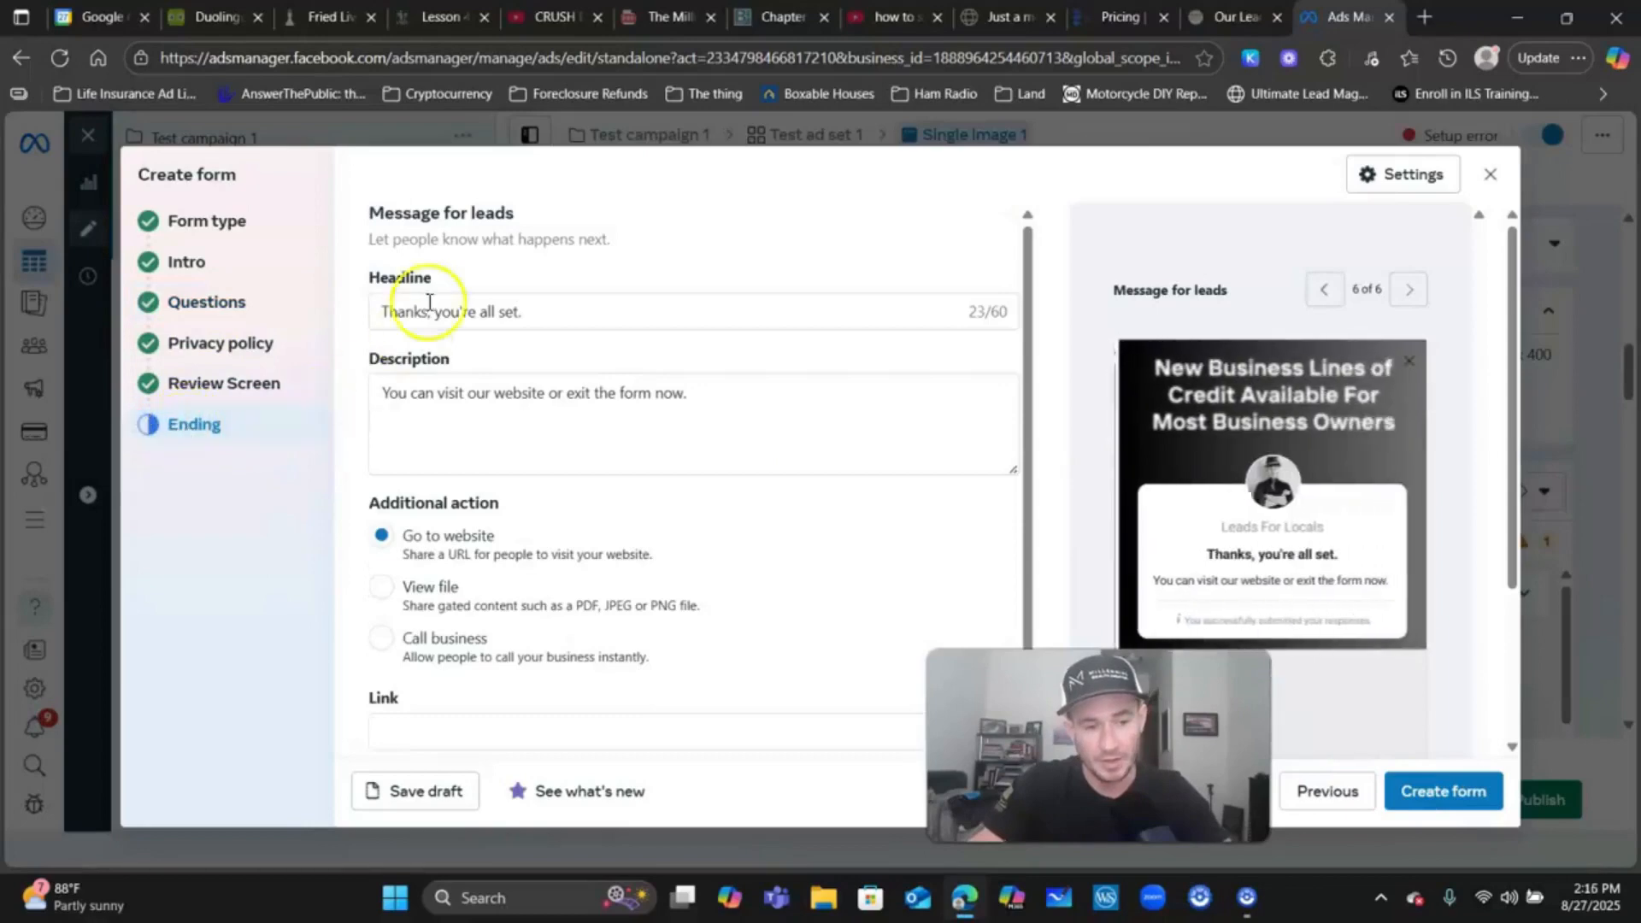
- Set the headline of the form's ending message to "Success! IMPORTANT NEXT STEP - PLEASE READ"
triple_click(518, 309)
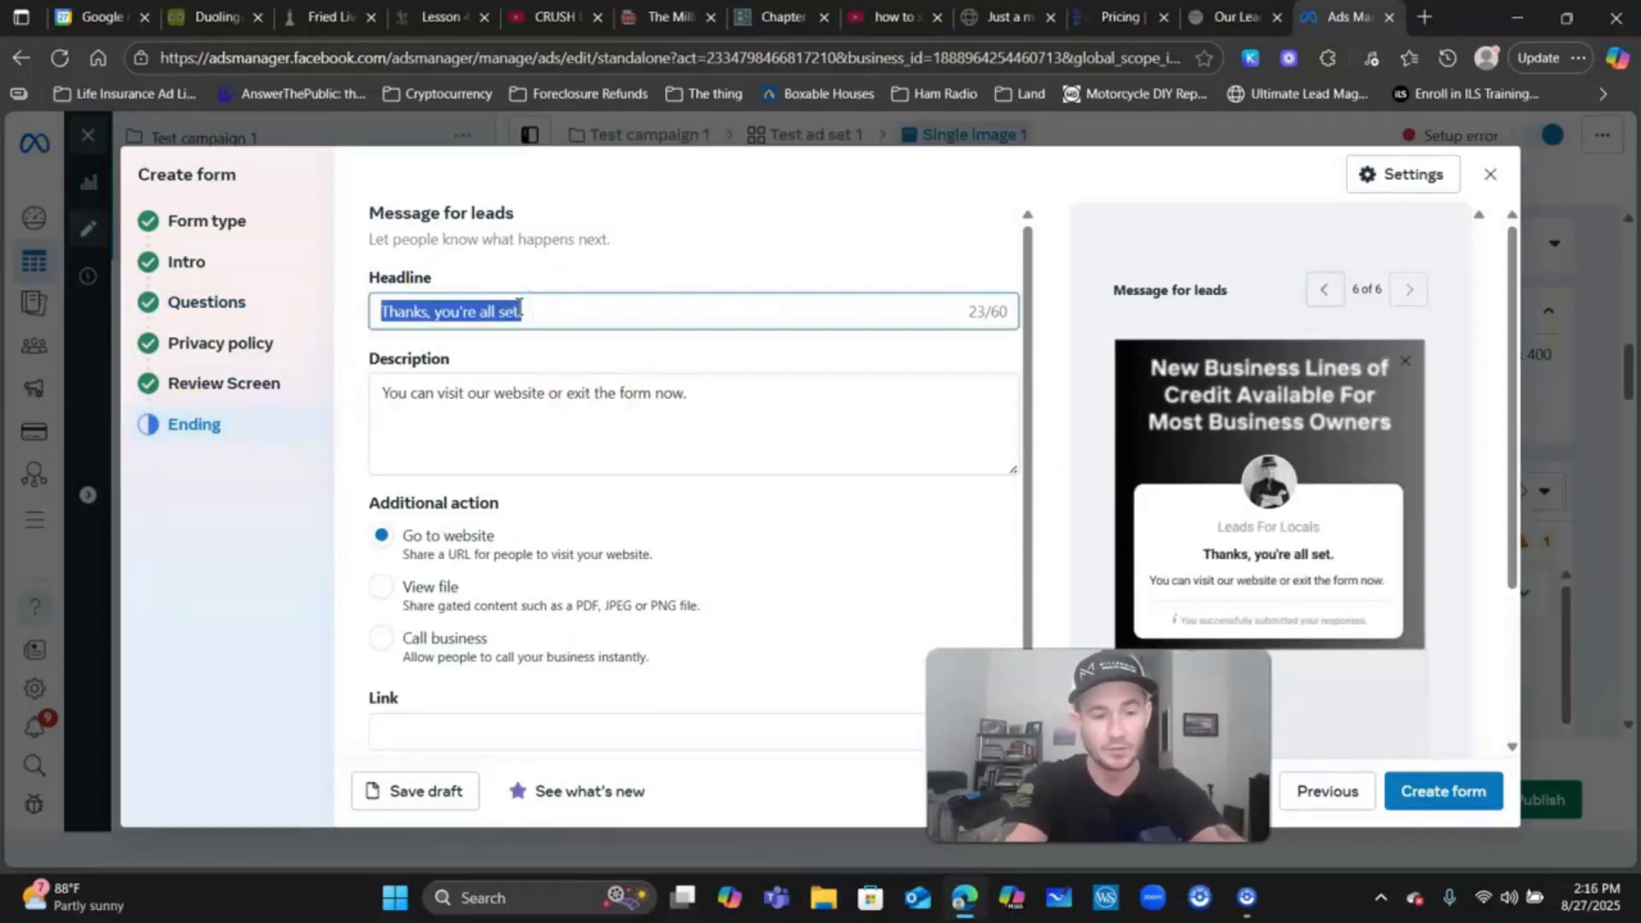
text(Success)
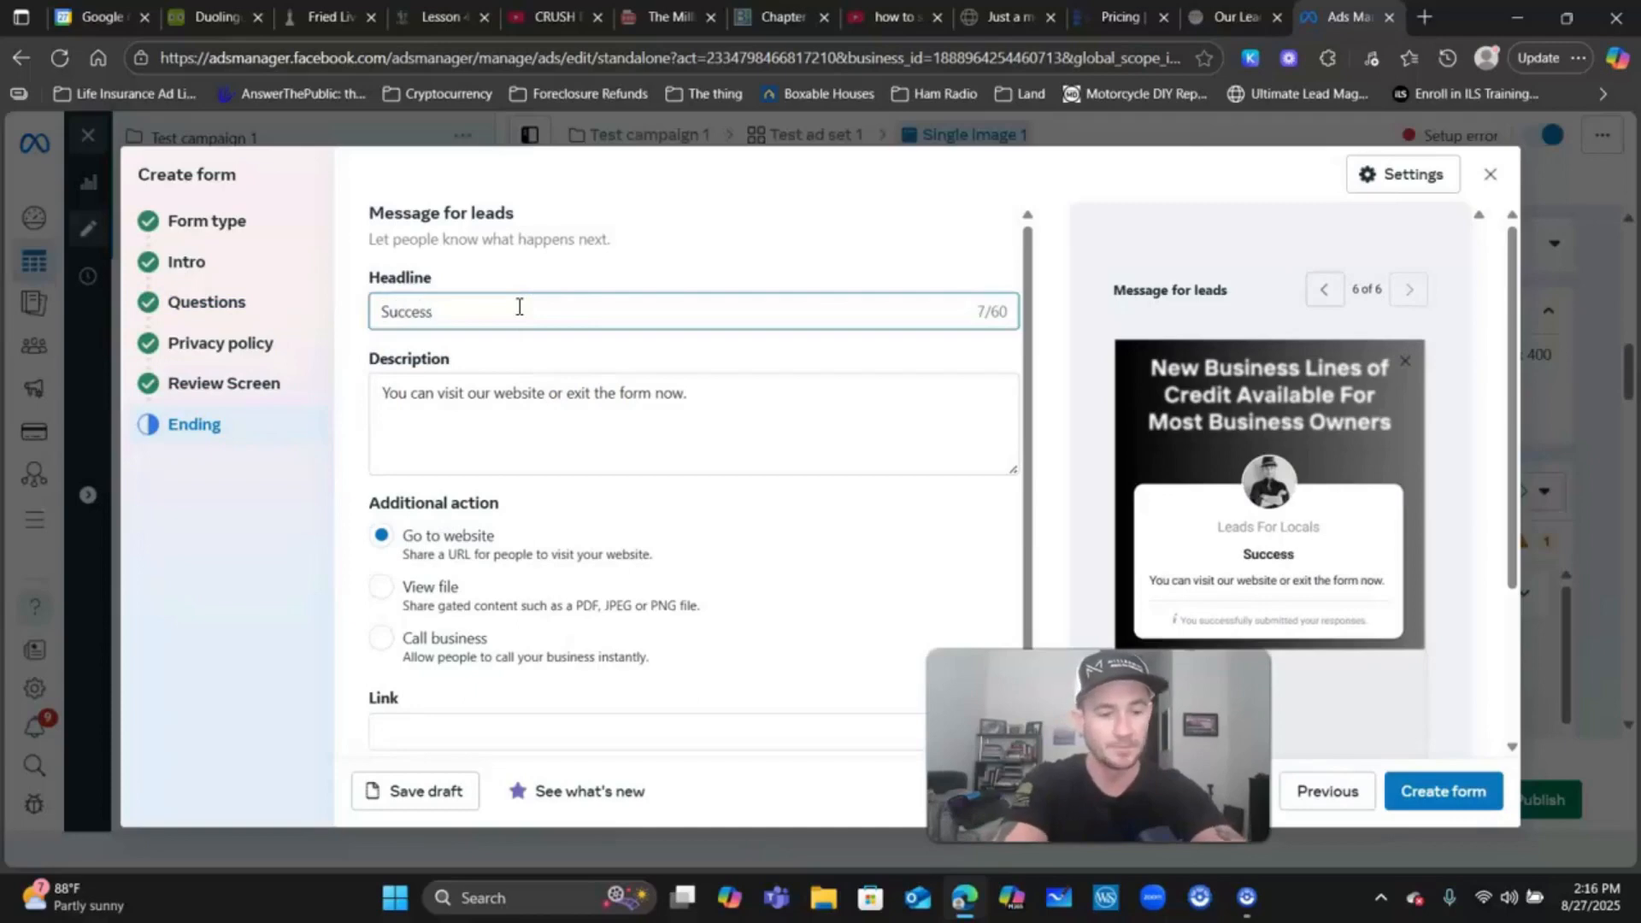
text(!)
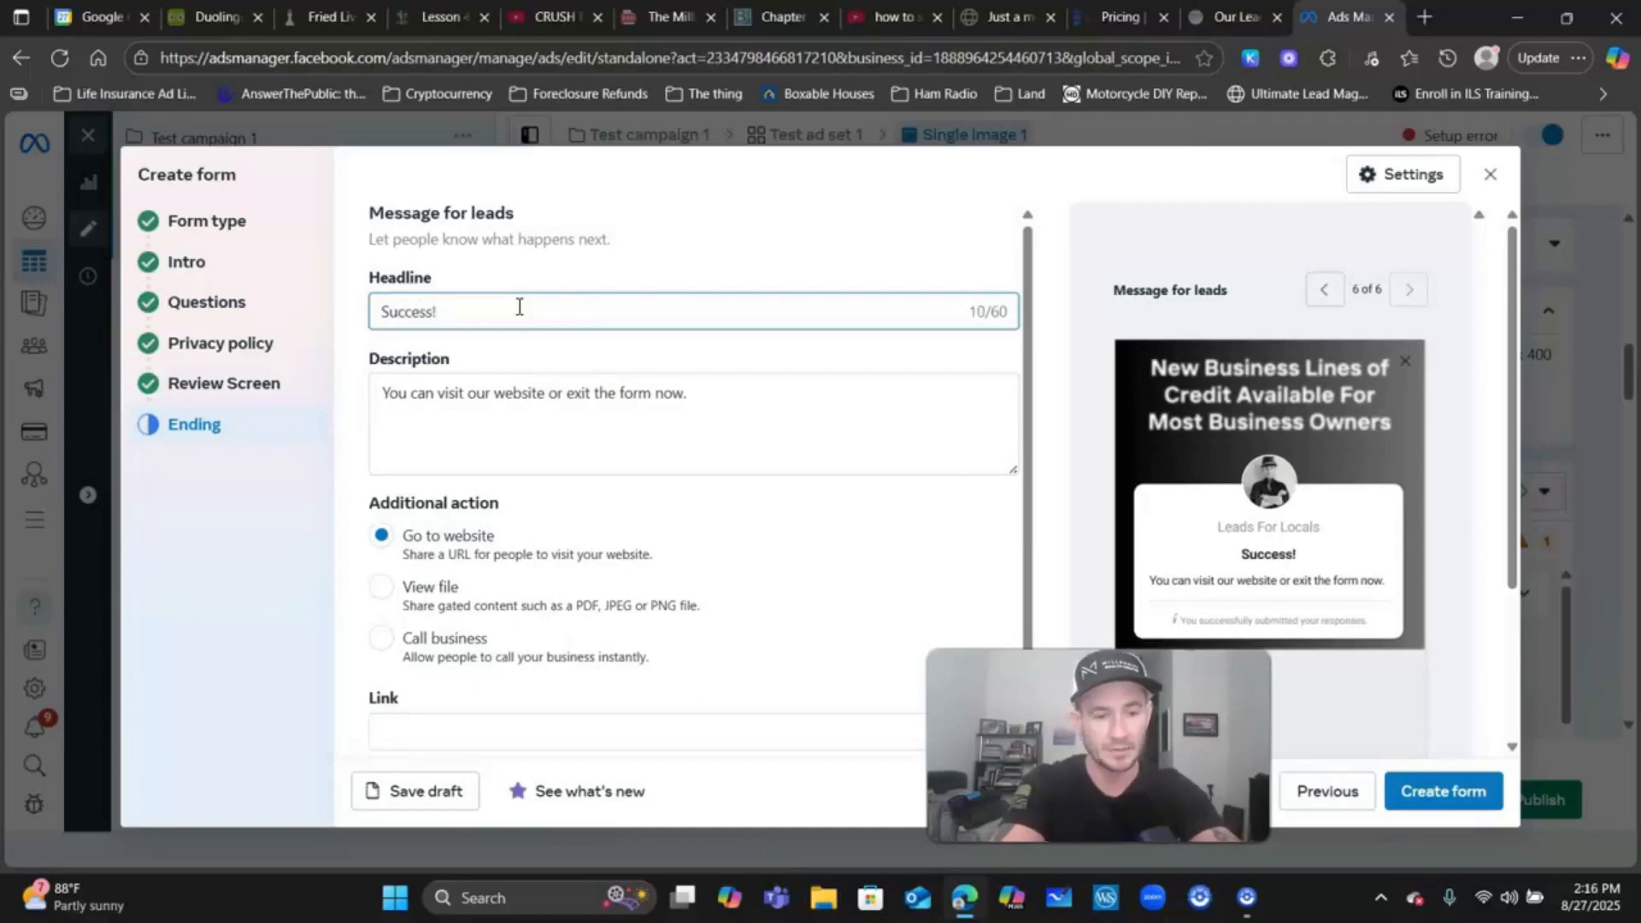
text( IMPORTNAT)
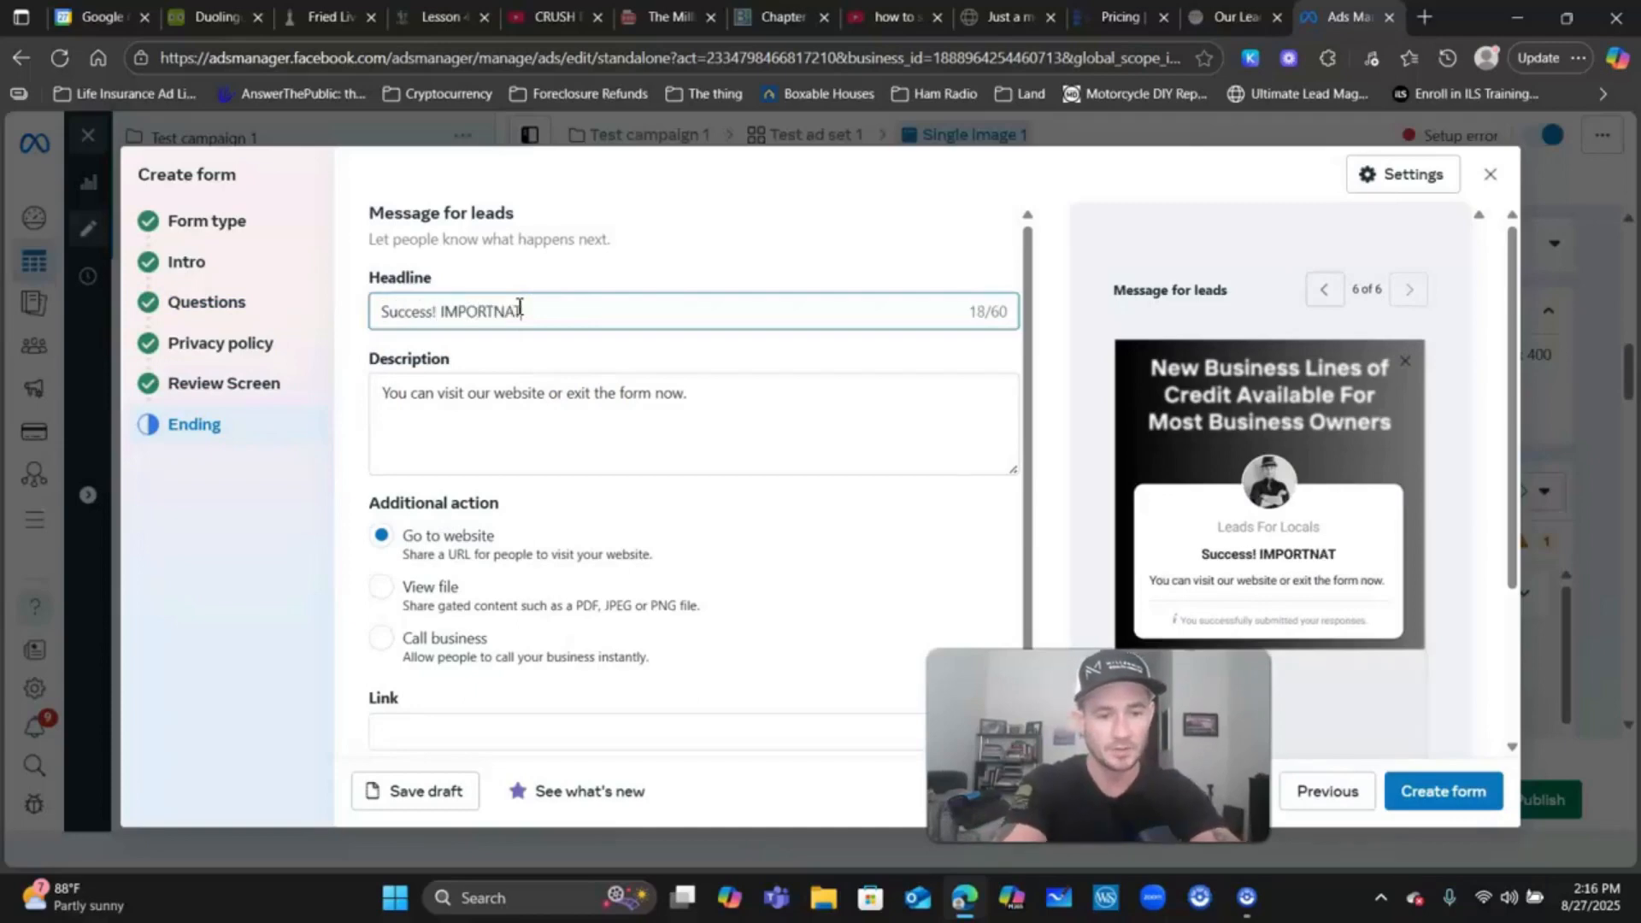
key(BackSpace)
key(BackSpace)
key(BackSpace)
text(ANT NEXT STE)
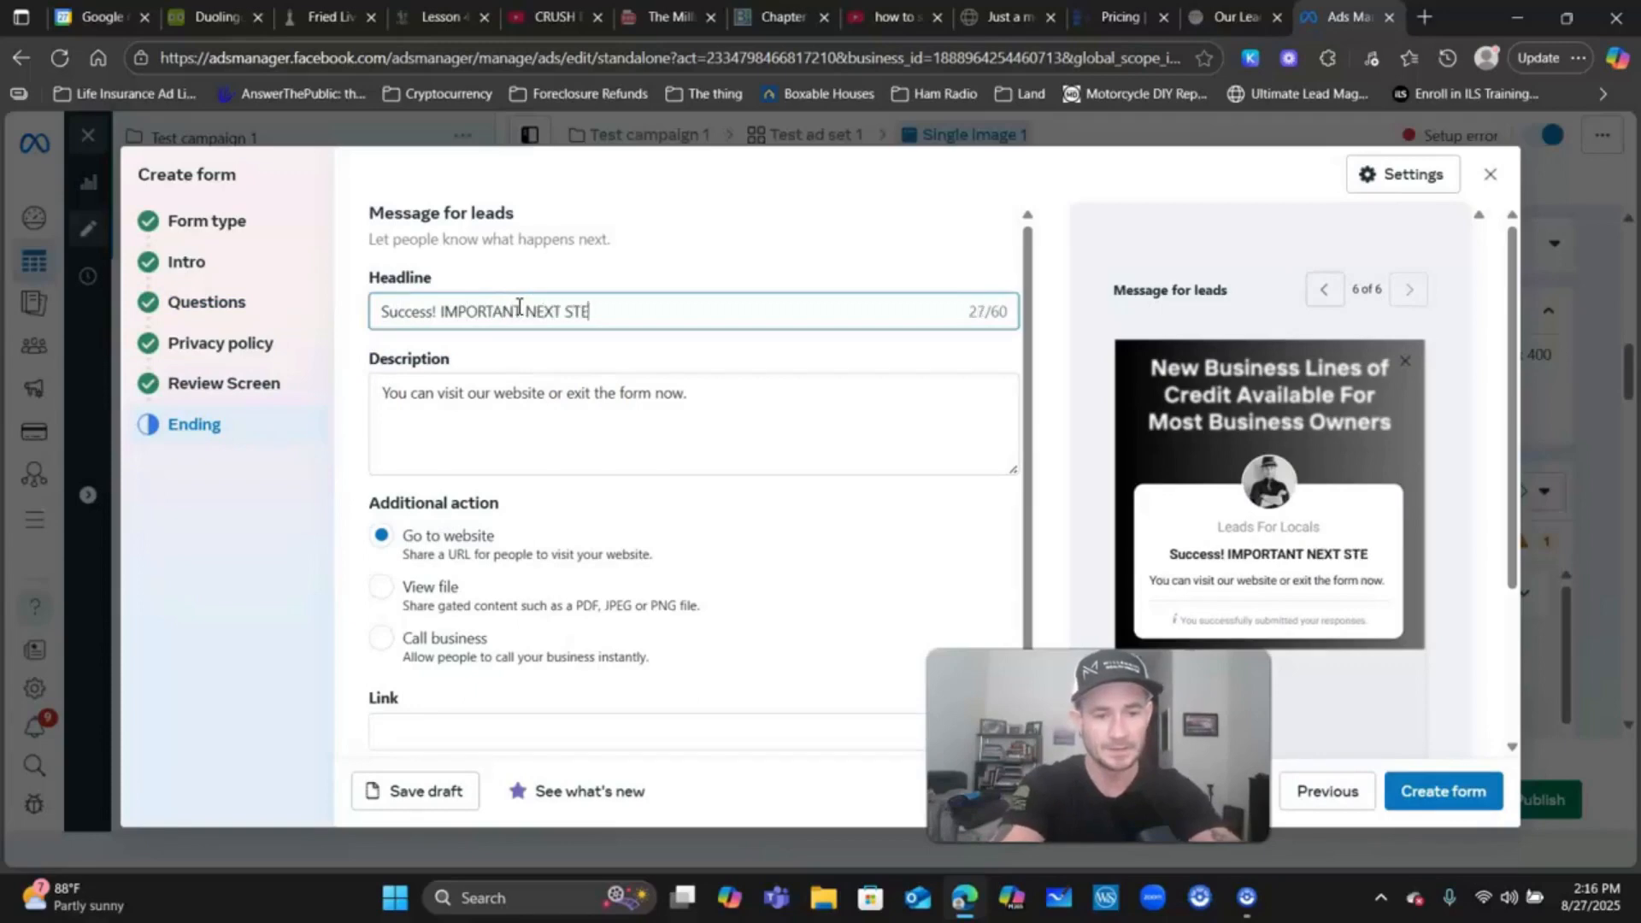
text(P - PLEASE READ)
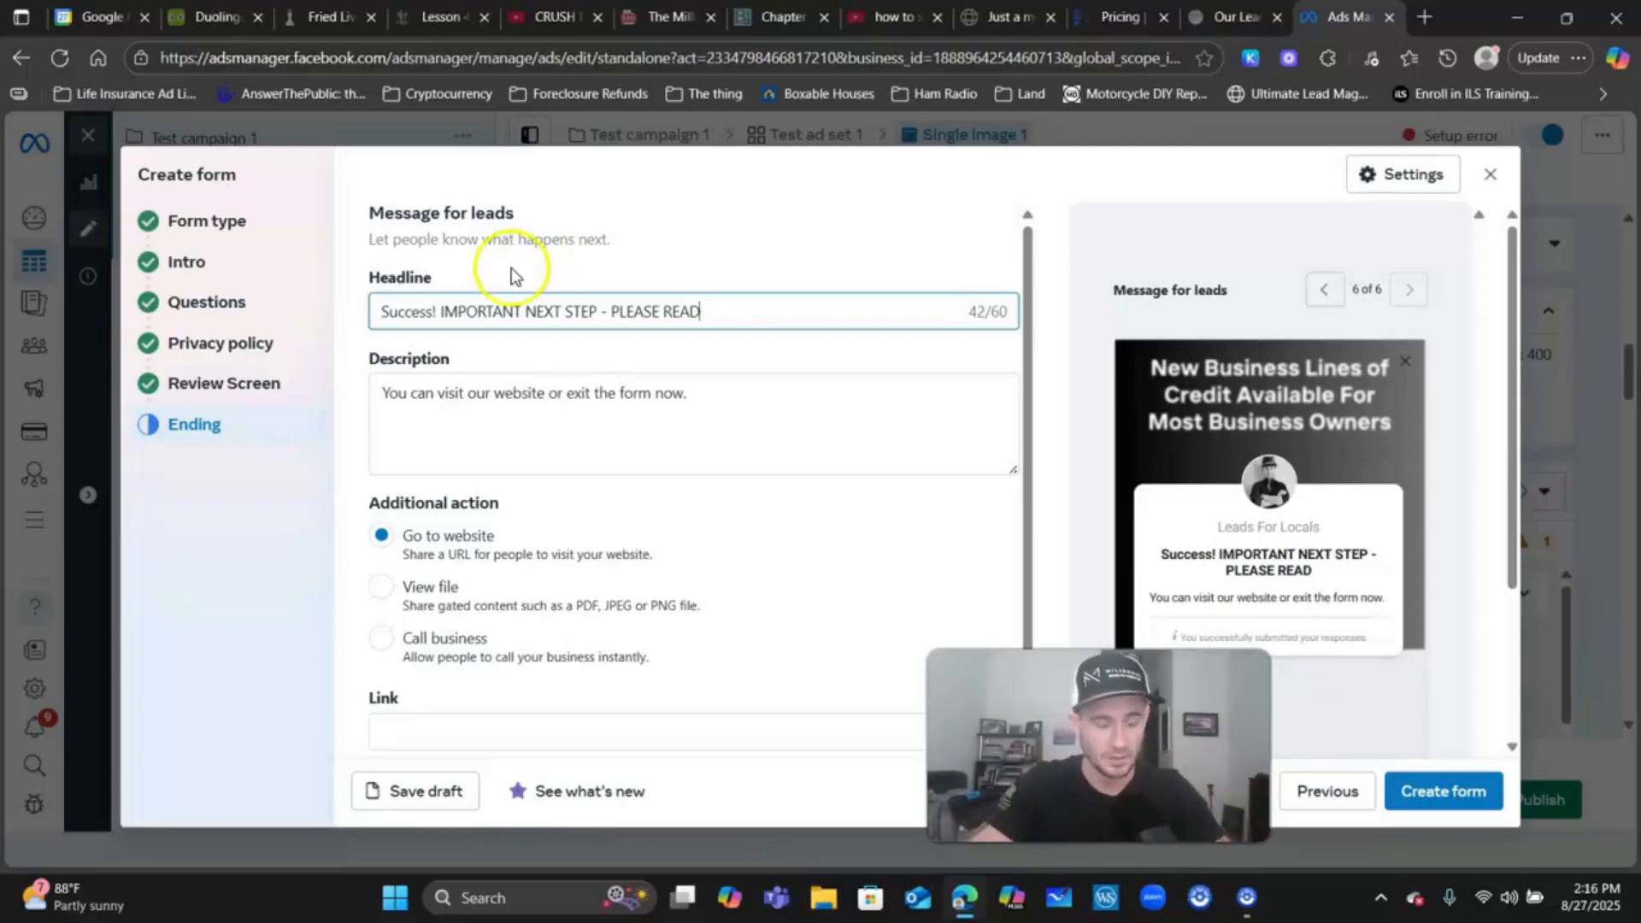
triple_click(455, 392)
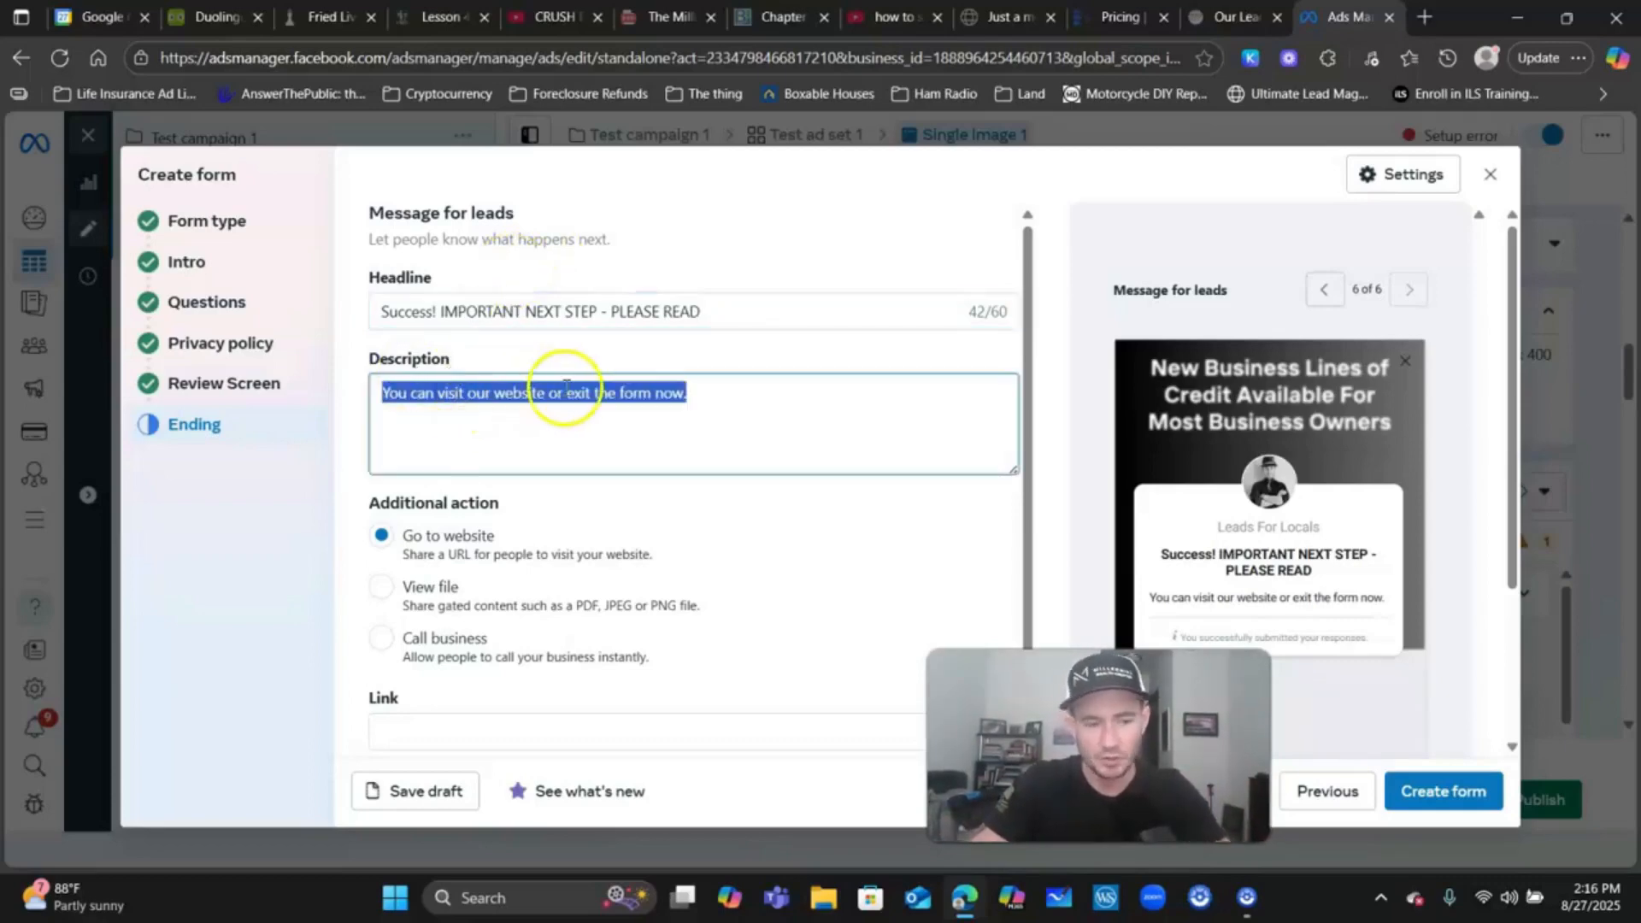
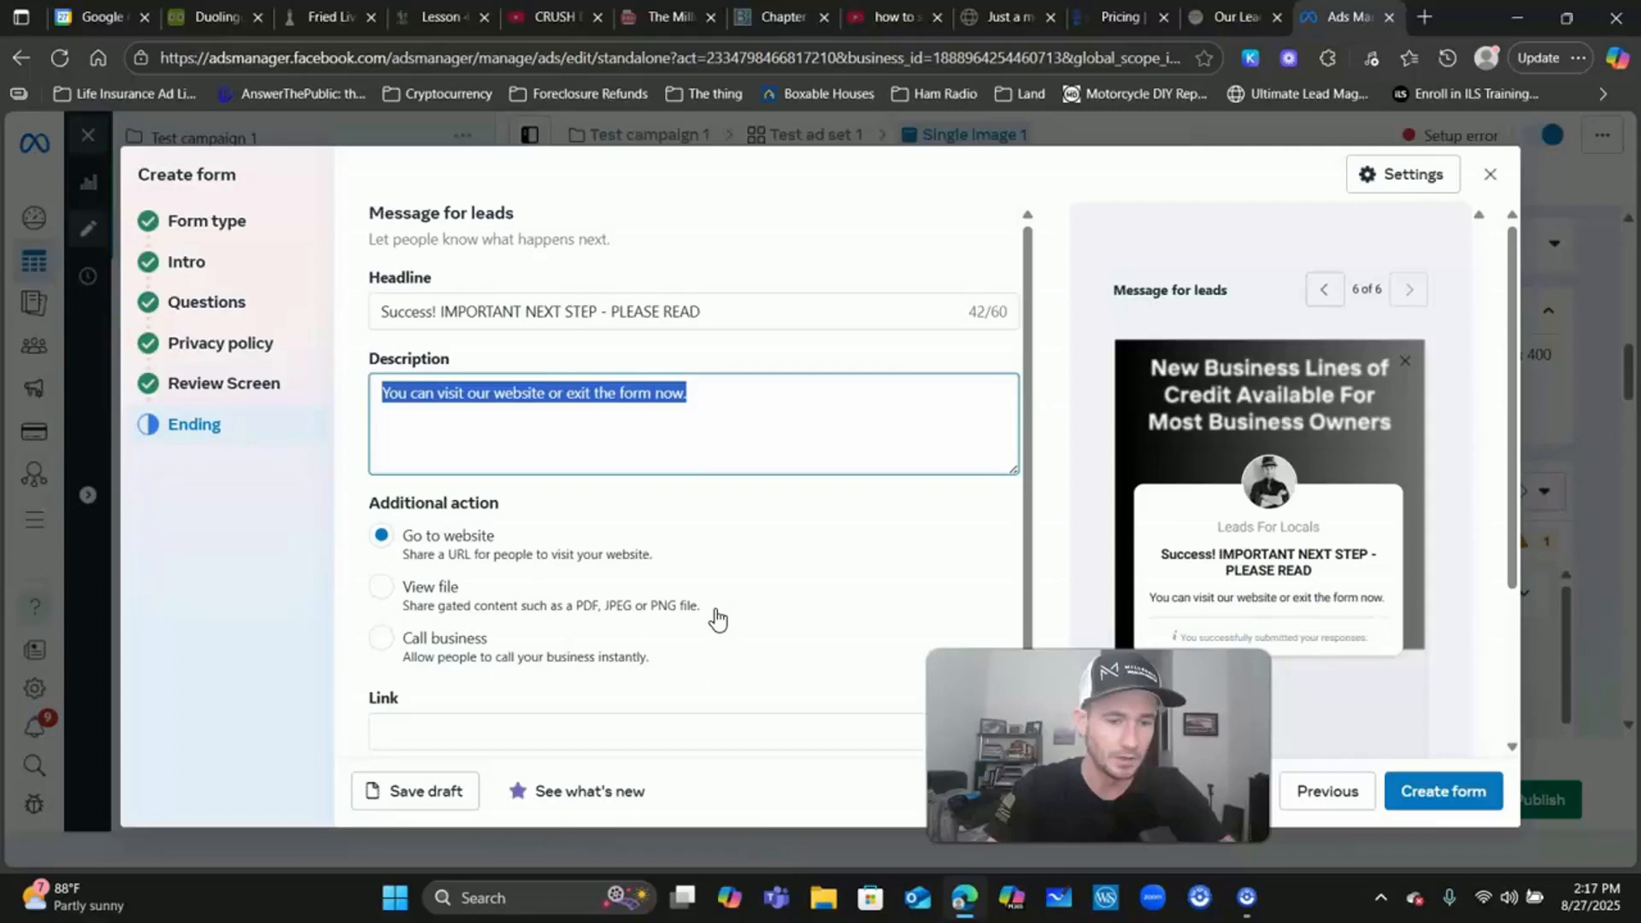
scroll(478, 453, down, 1)
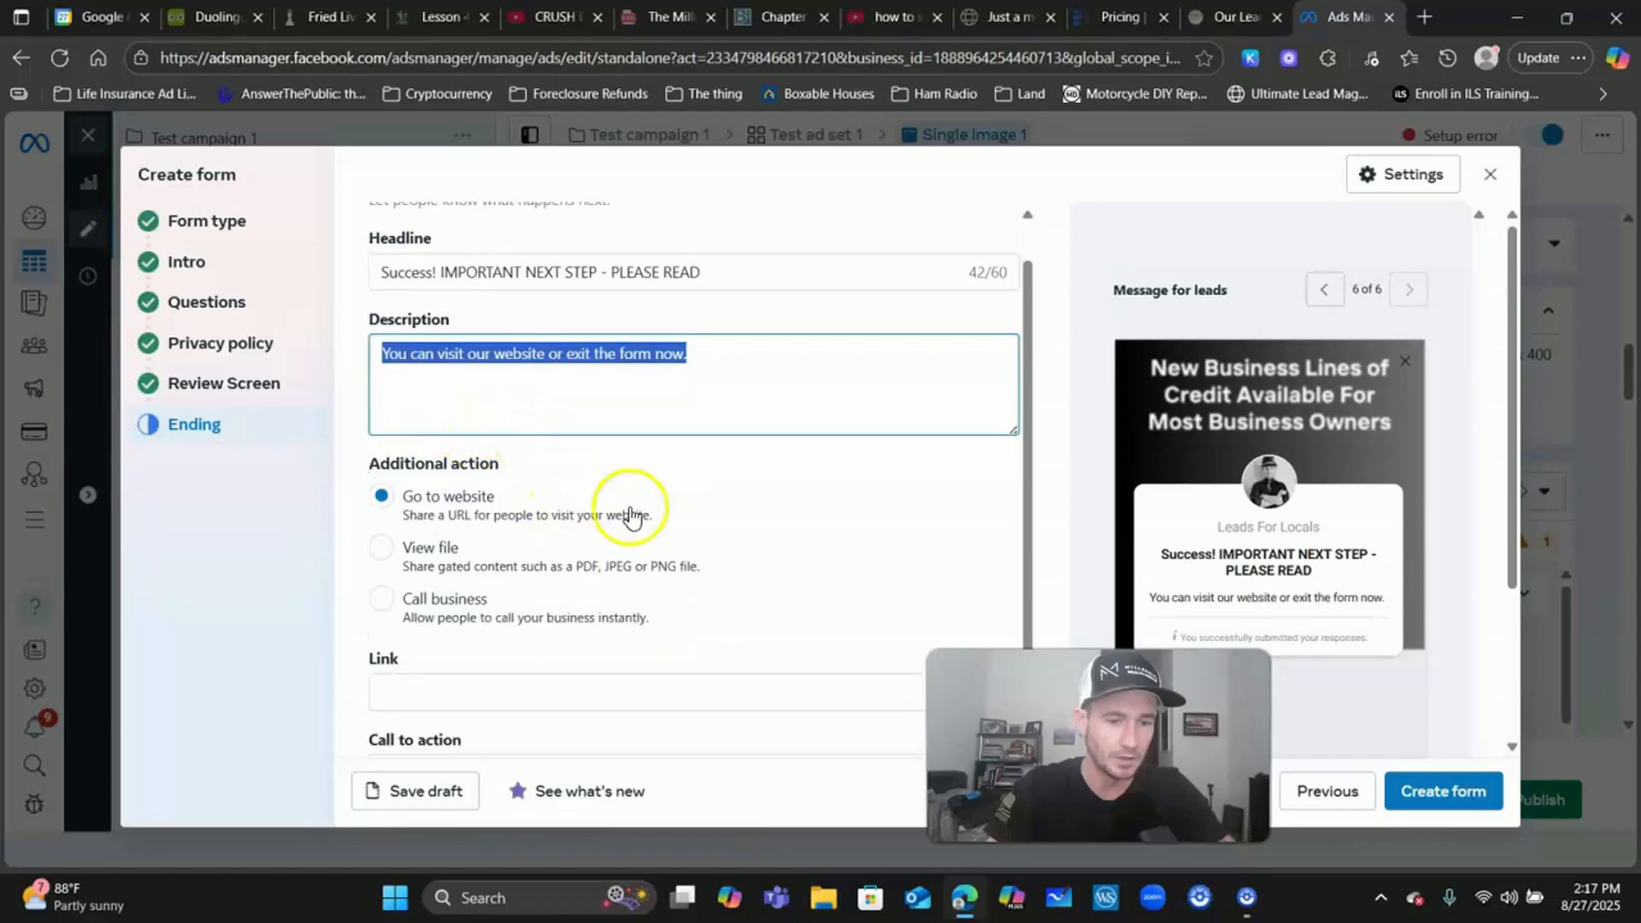
click(489, 355)
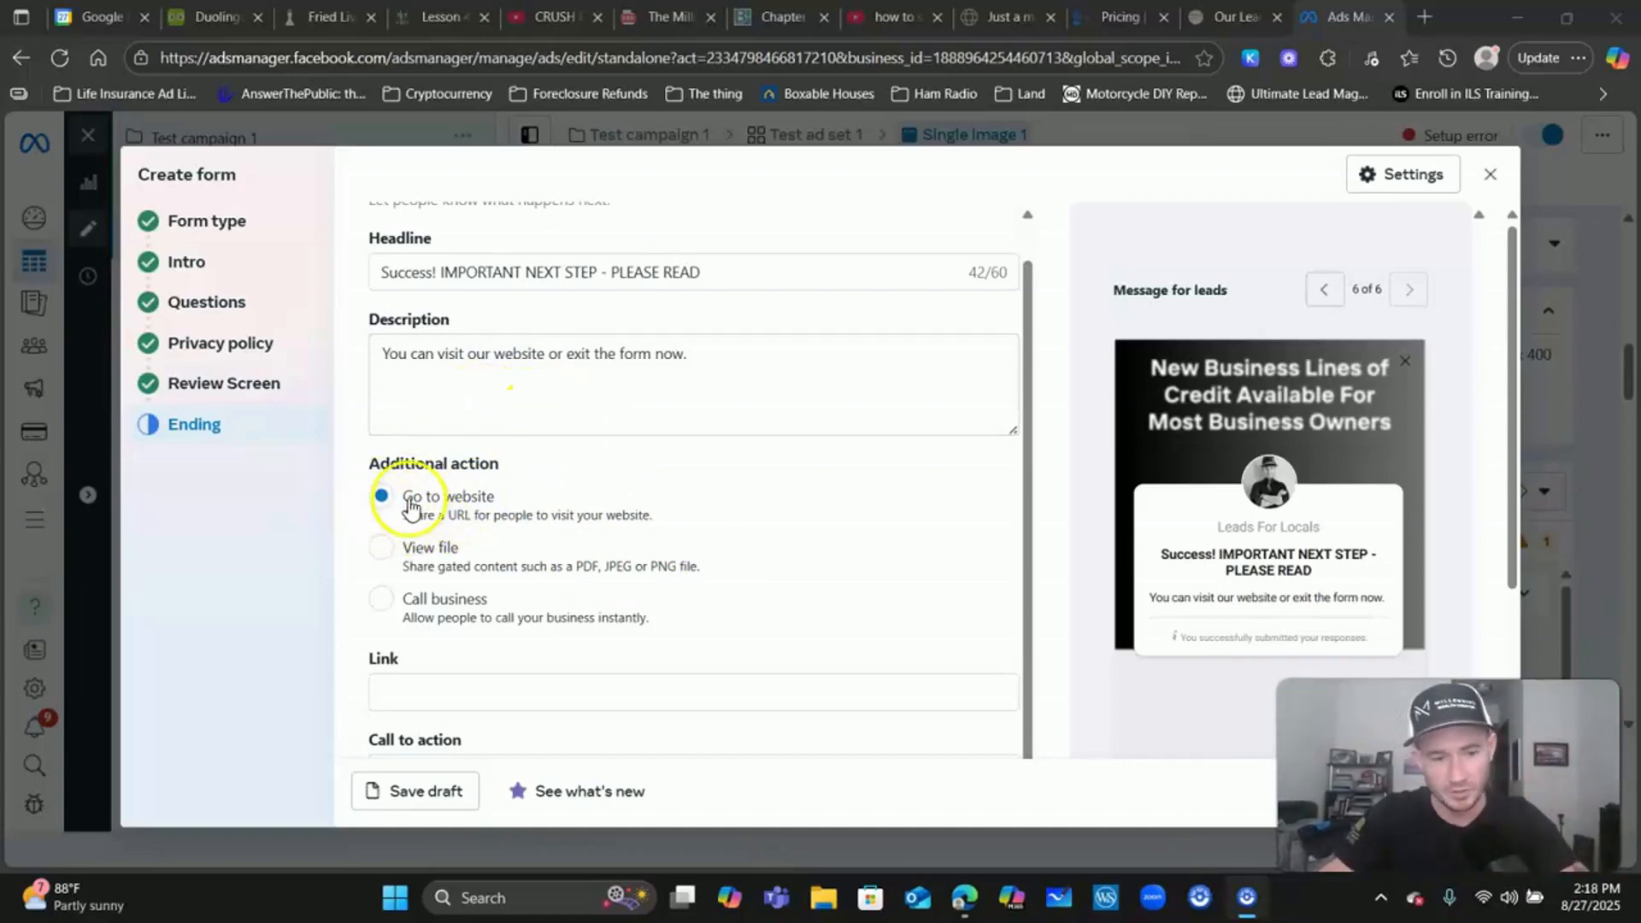
click(441, 688)
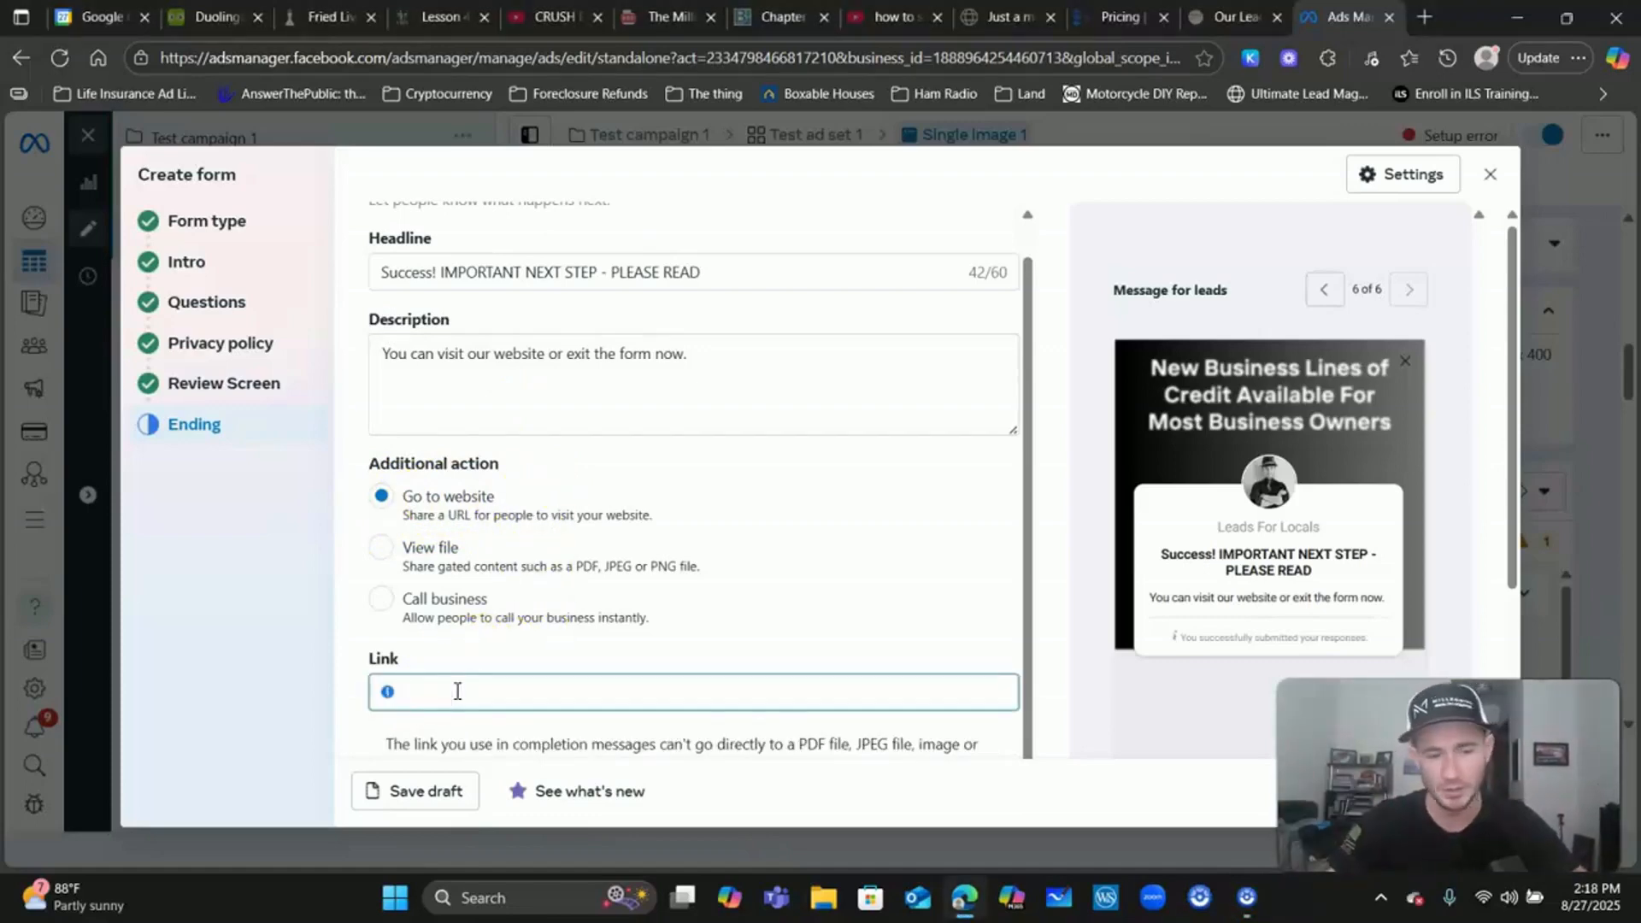
- Set the ending's call to action text to "Join The FREE Facebook Group"
scroll(641, 641, down, 3)
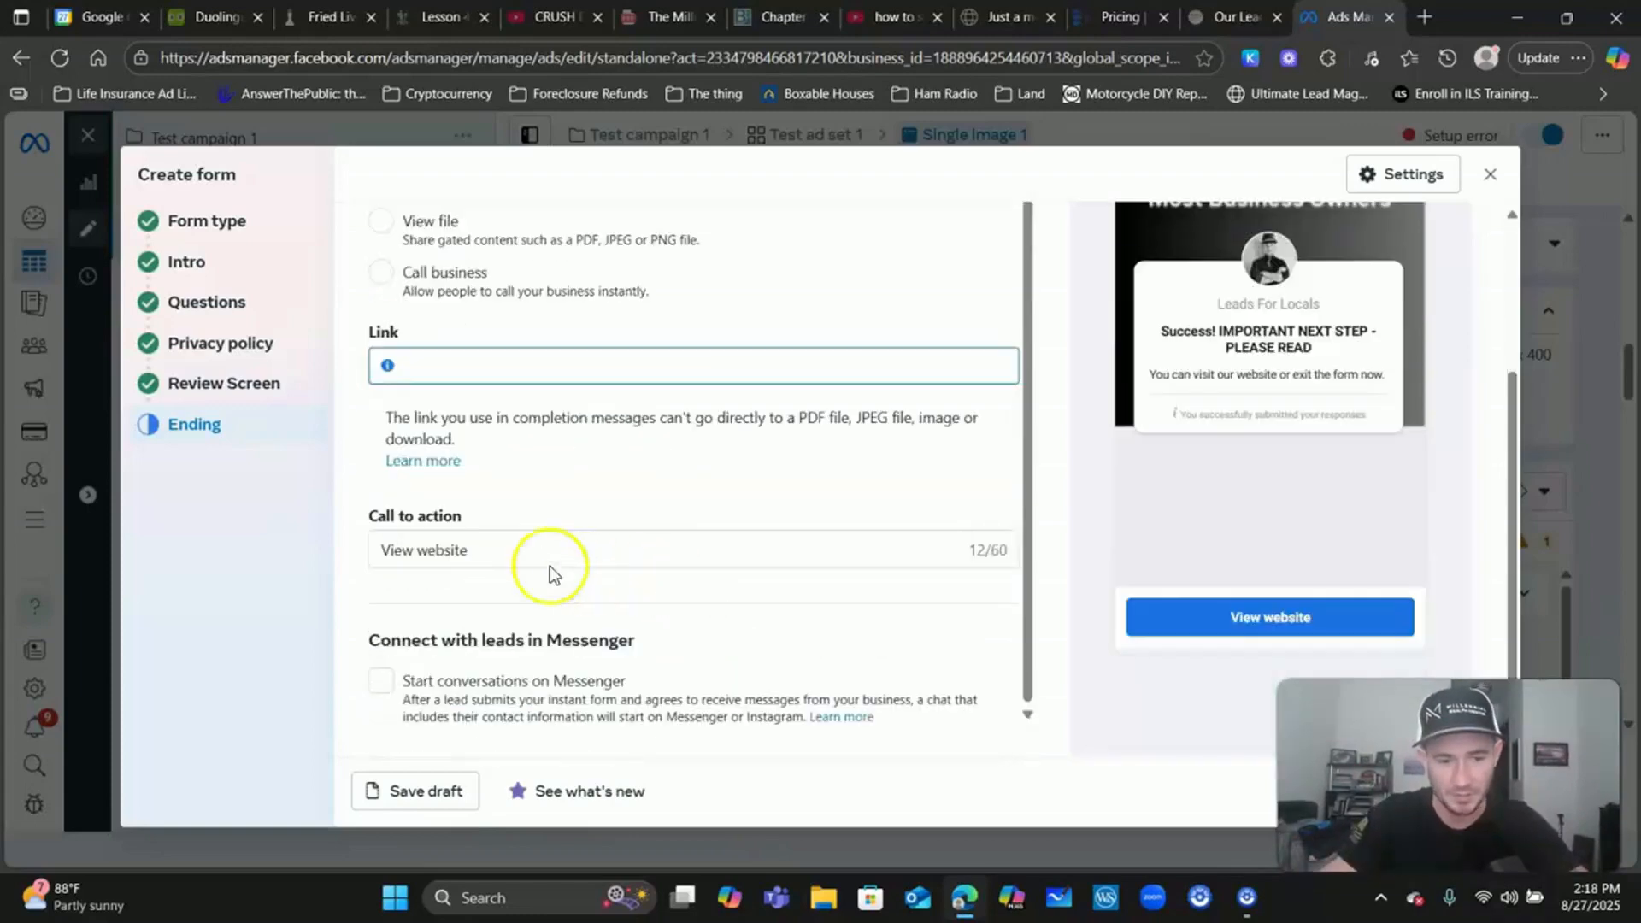
triple_click(513, 548)
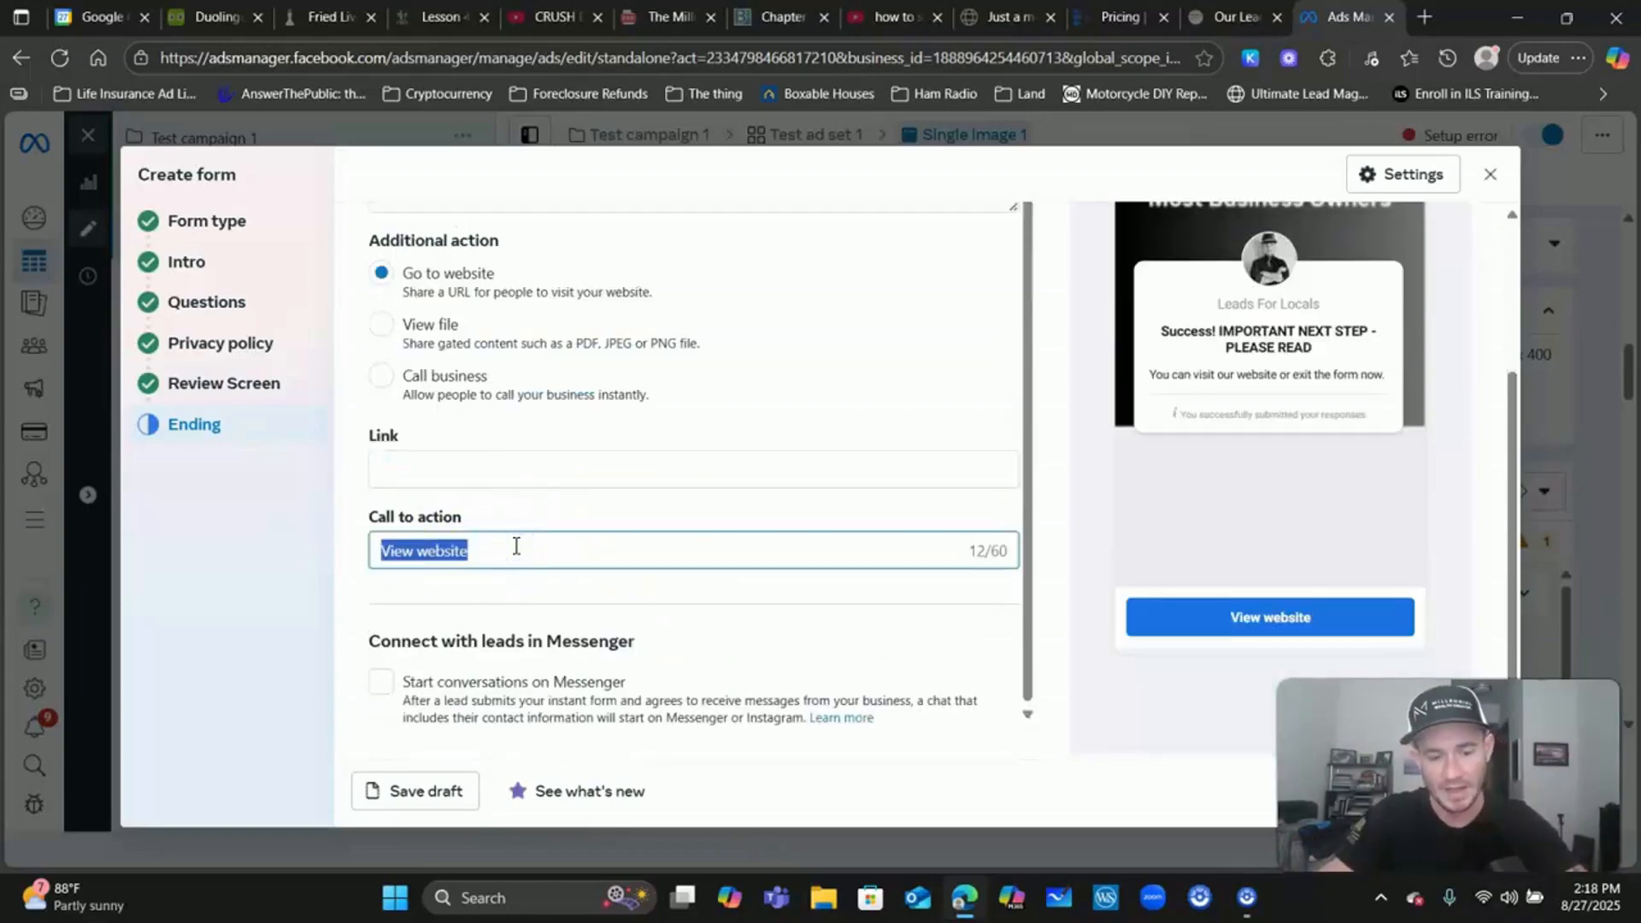
text(Join The )
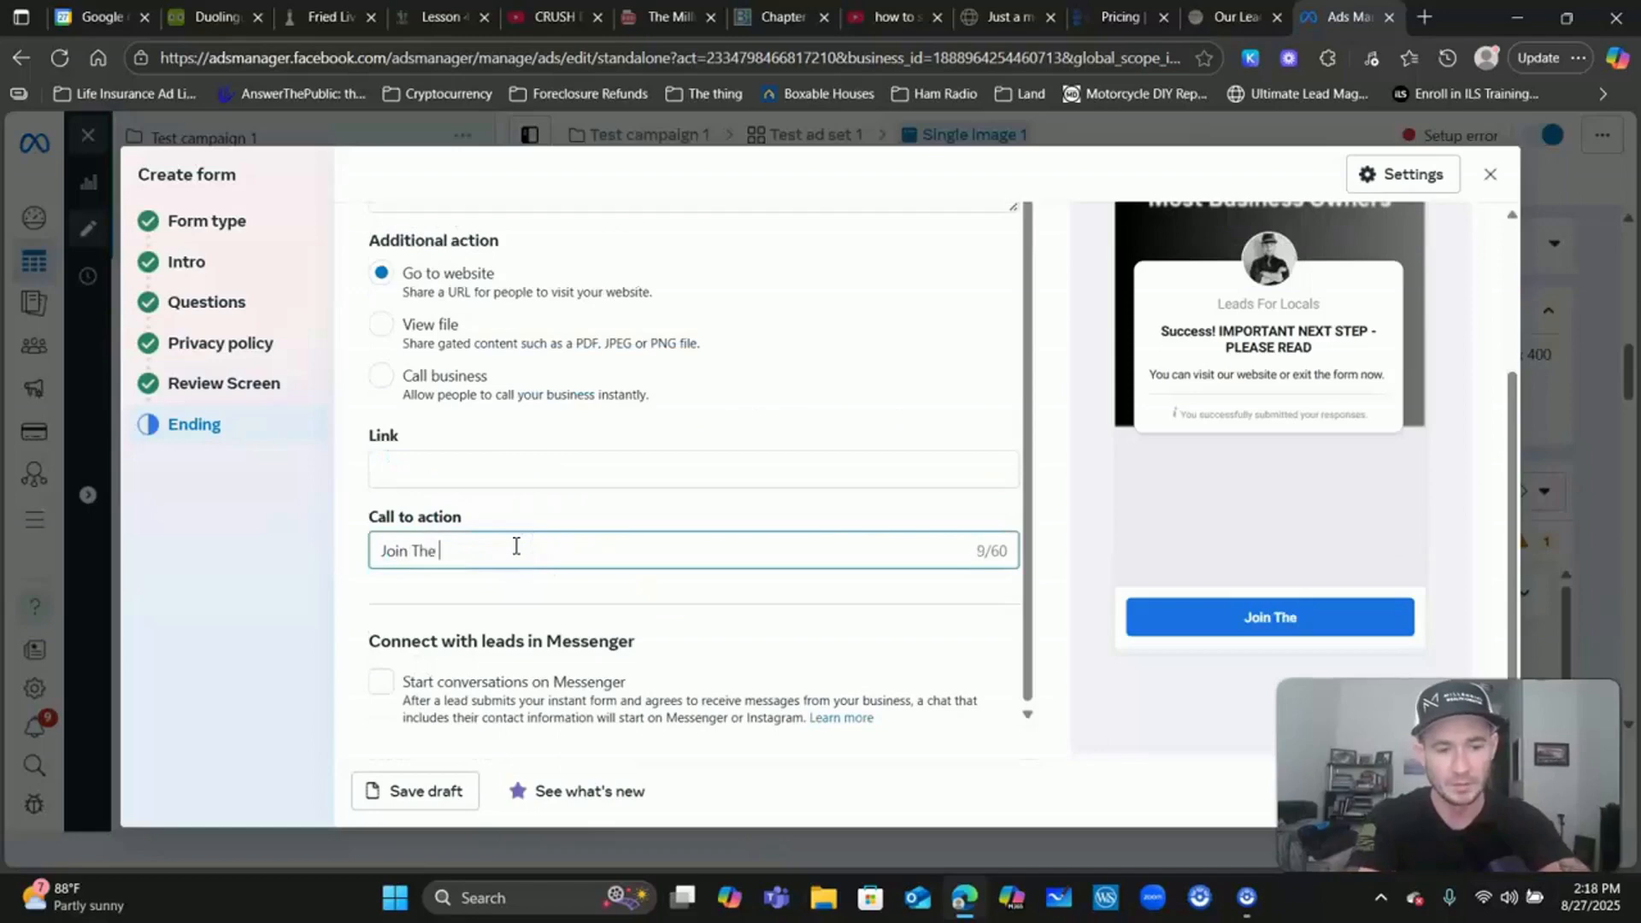
text(FREE Face)
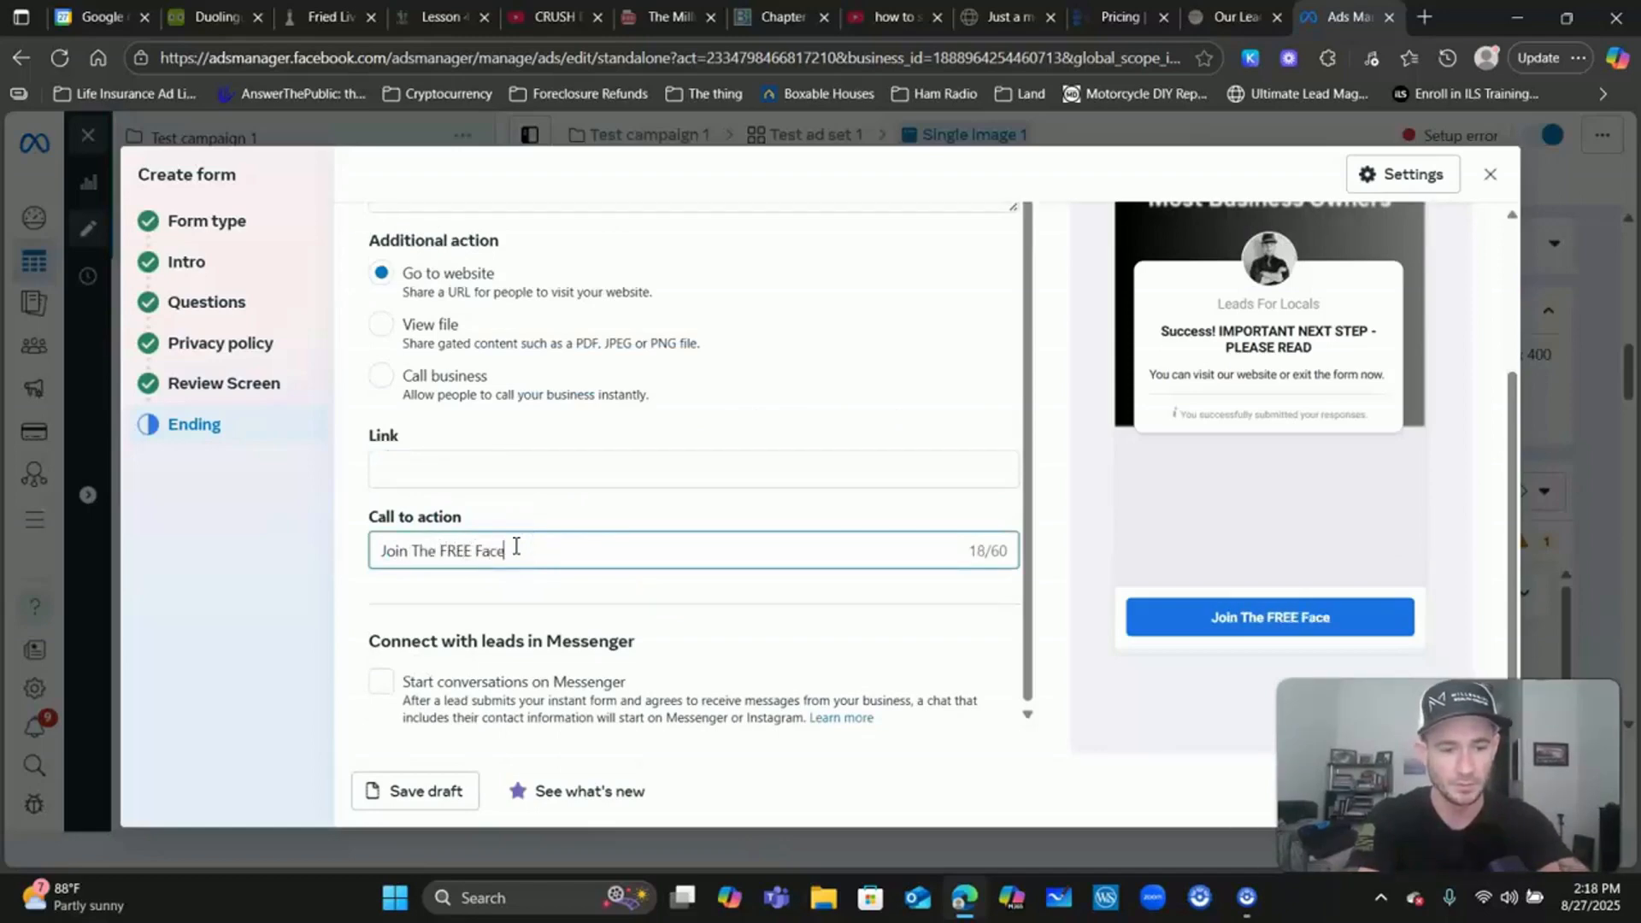
text(book Group)
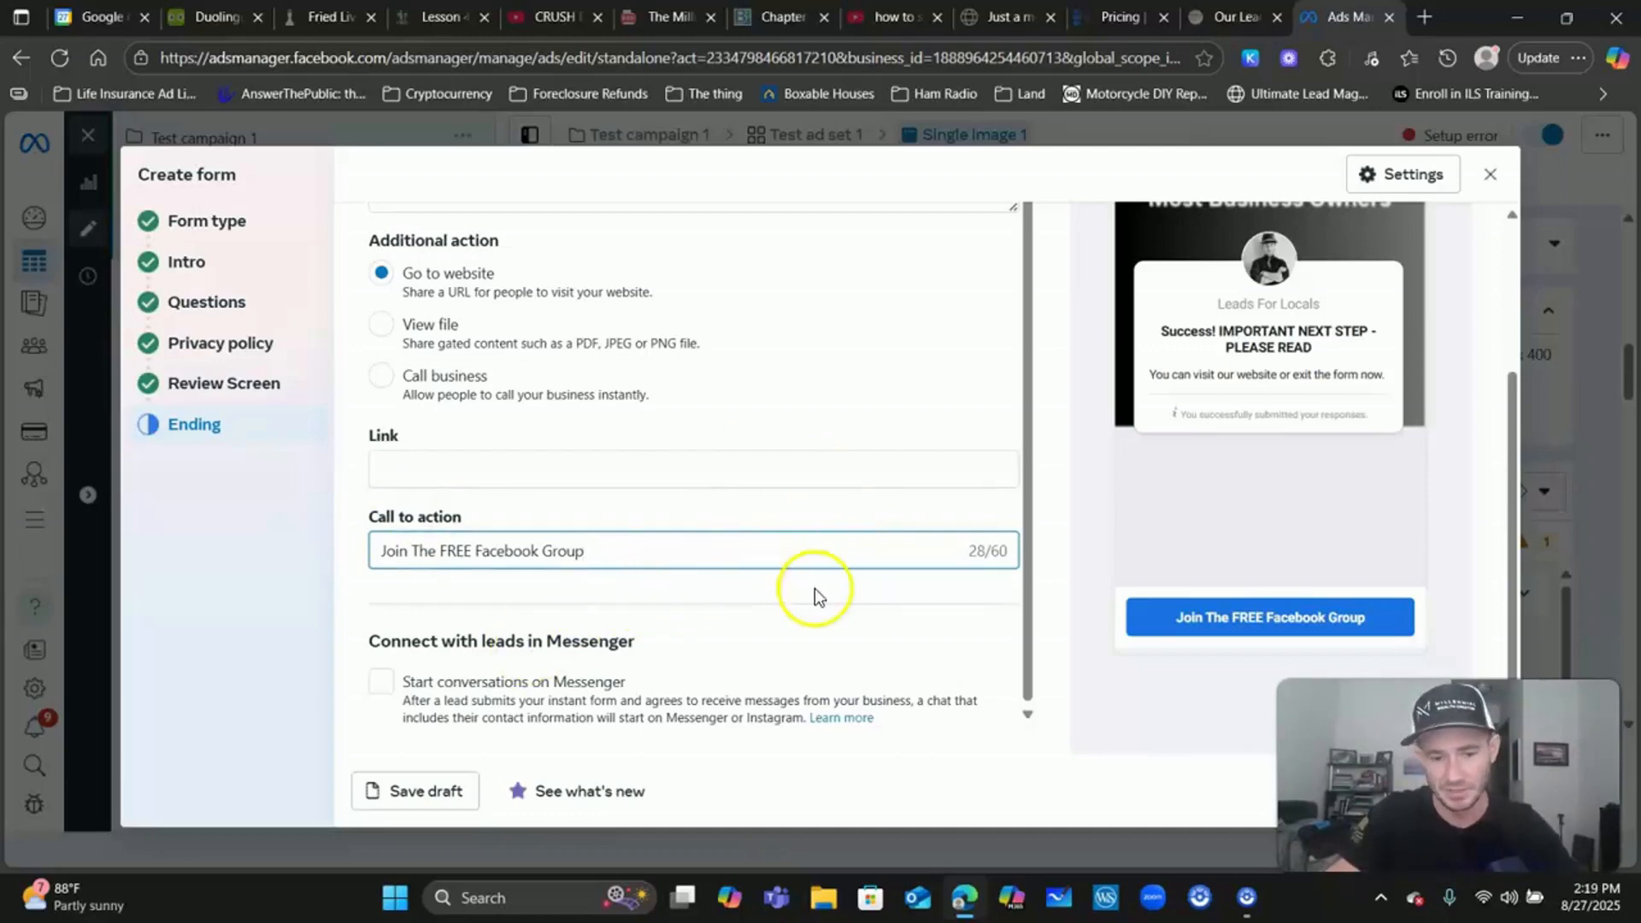
drag(1448, 775, 1145, 767)
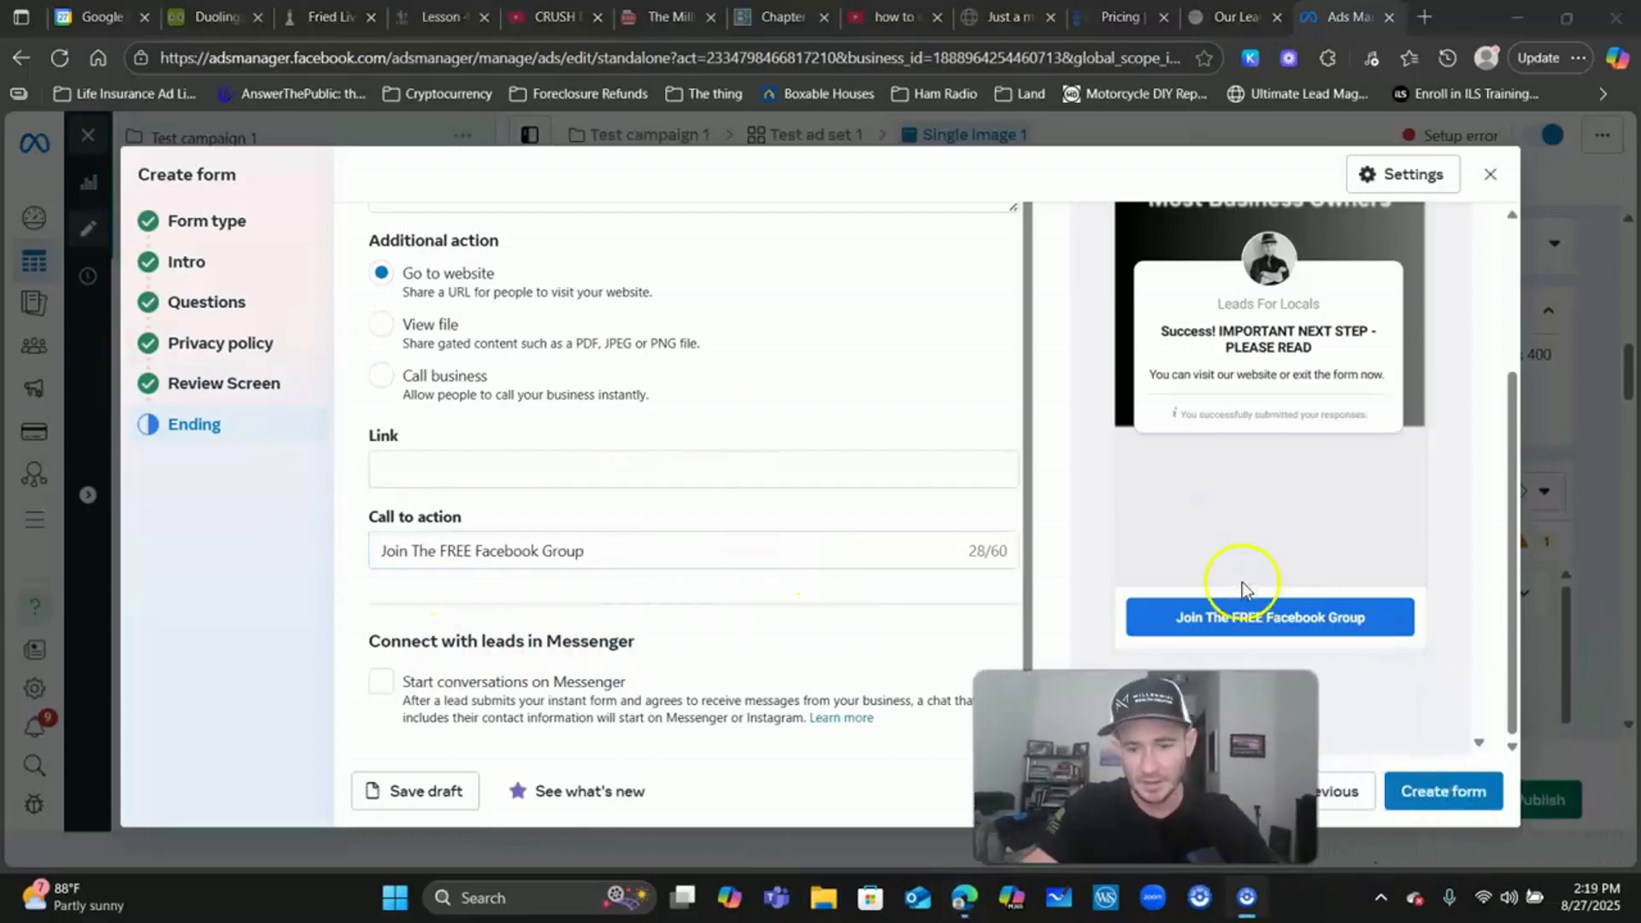
click(1438, 799)
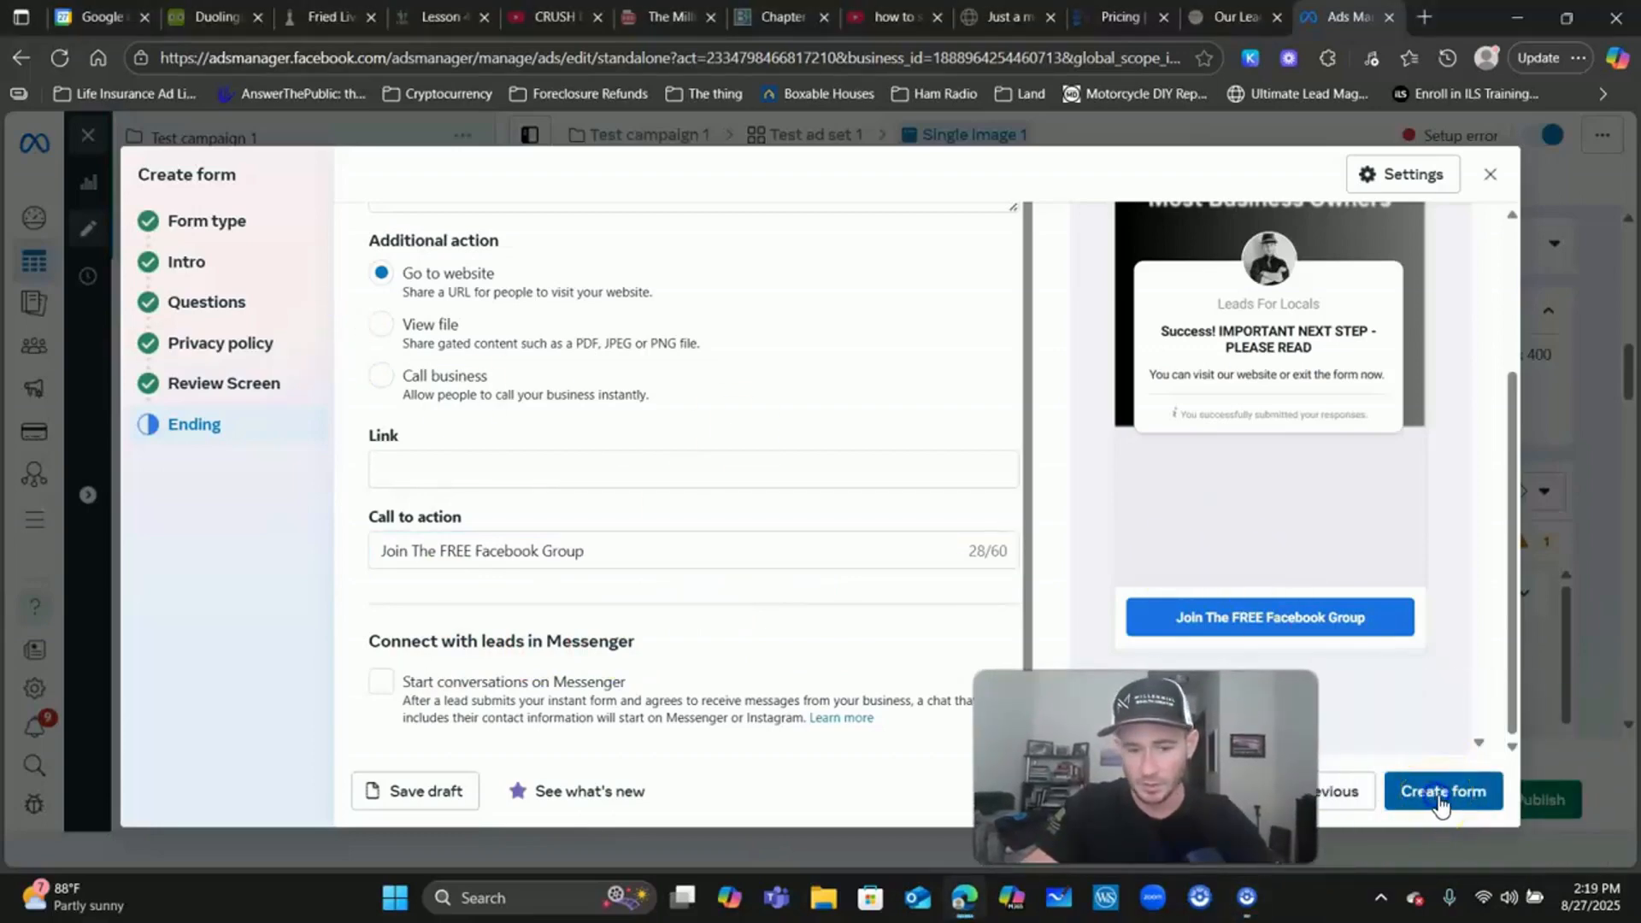
click(547, 468)
text(http)
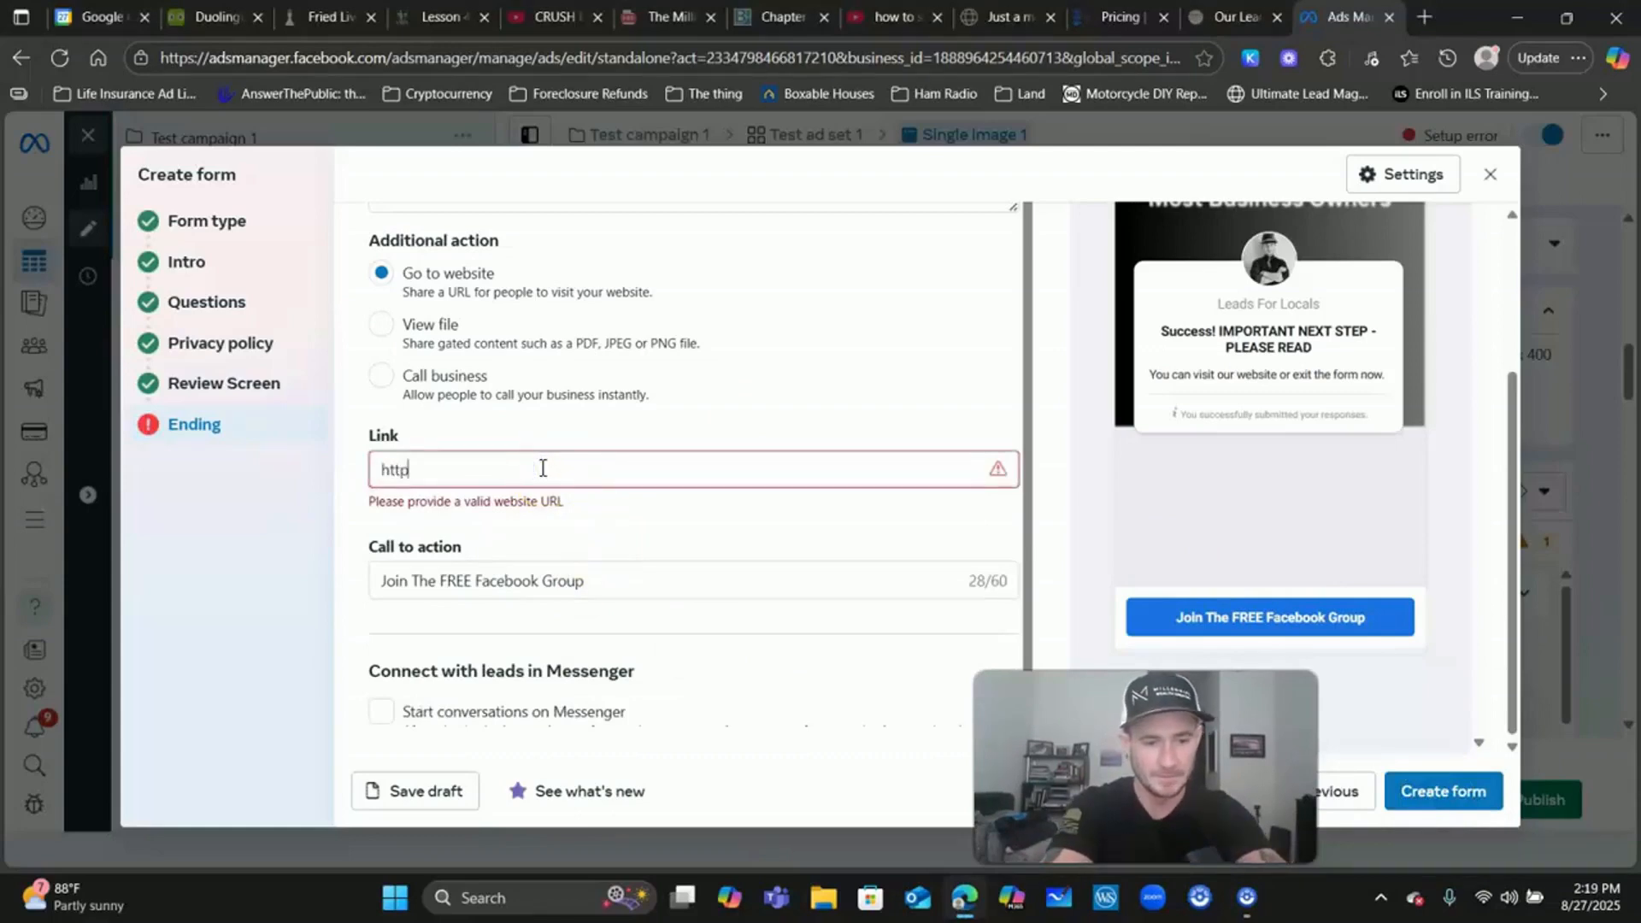
text(s://google)
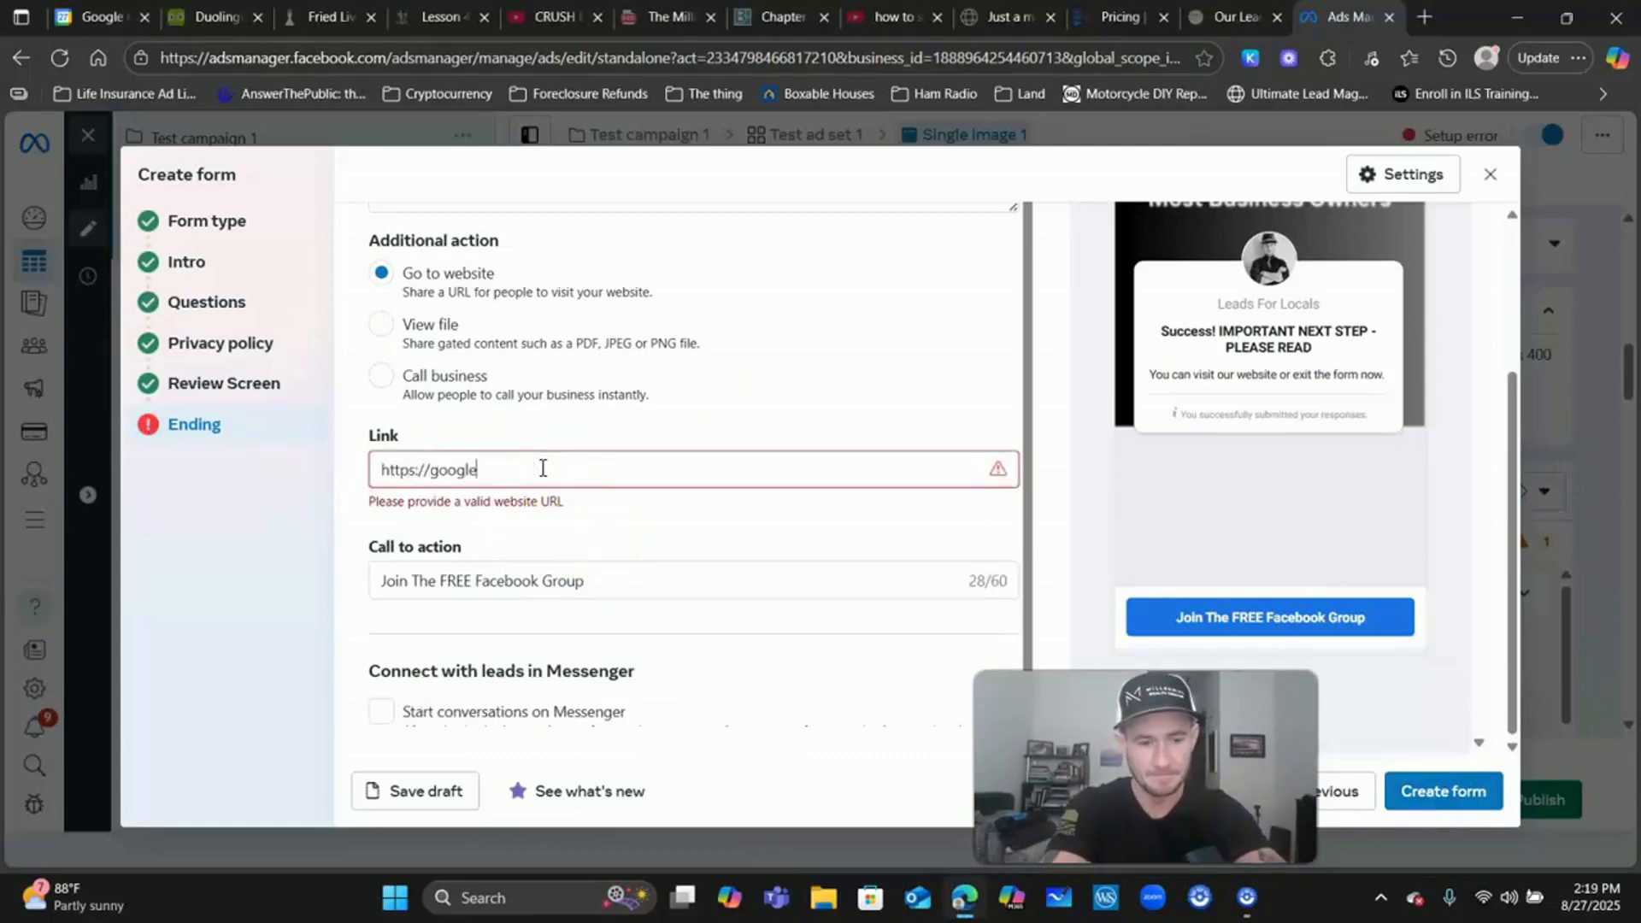
text(.com)
click(1436, 799)
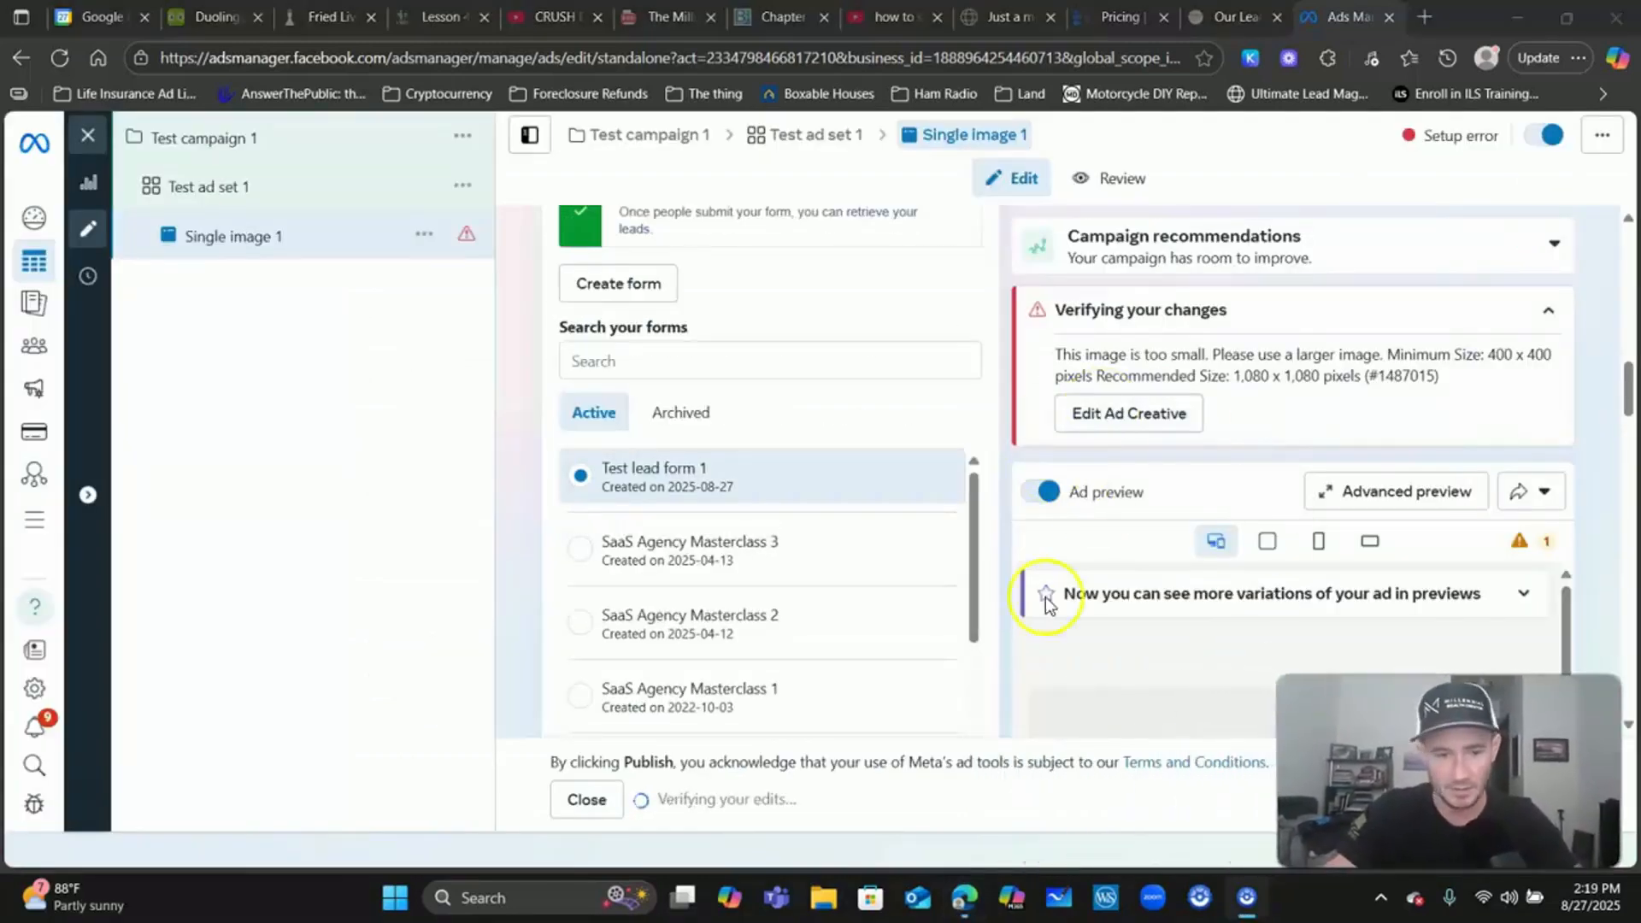
- Remove the existing media from the ad creative and start setting up a new image ad
scroll(597, 280, down, 1)
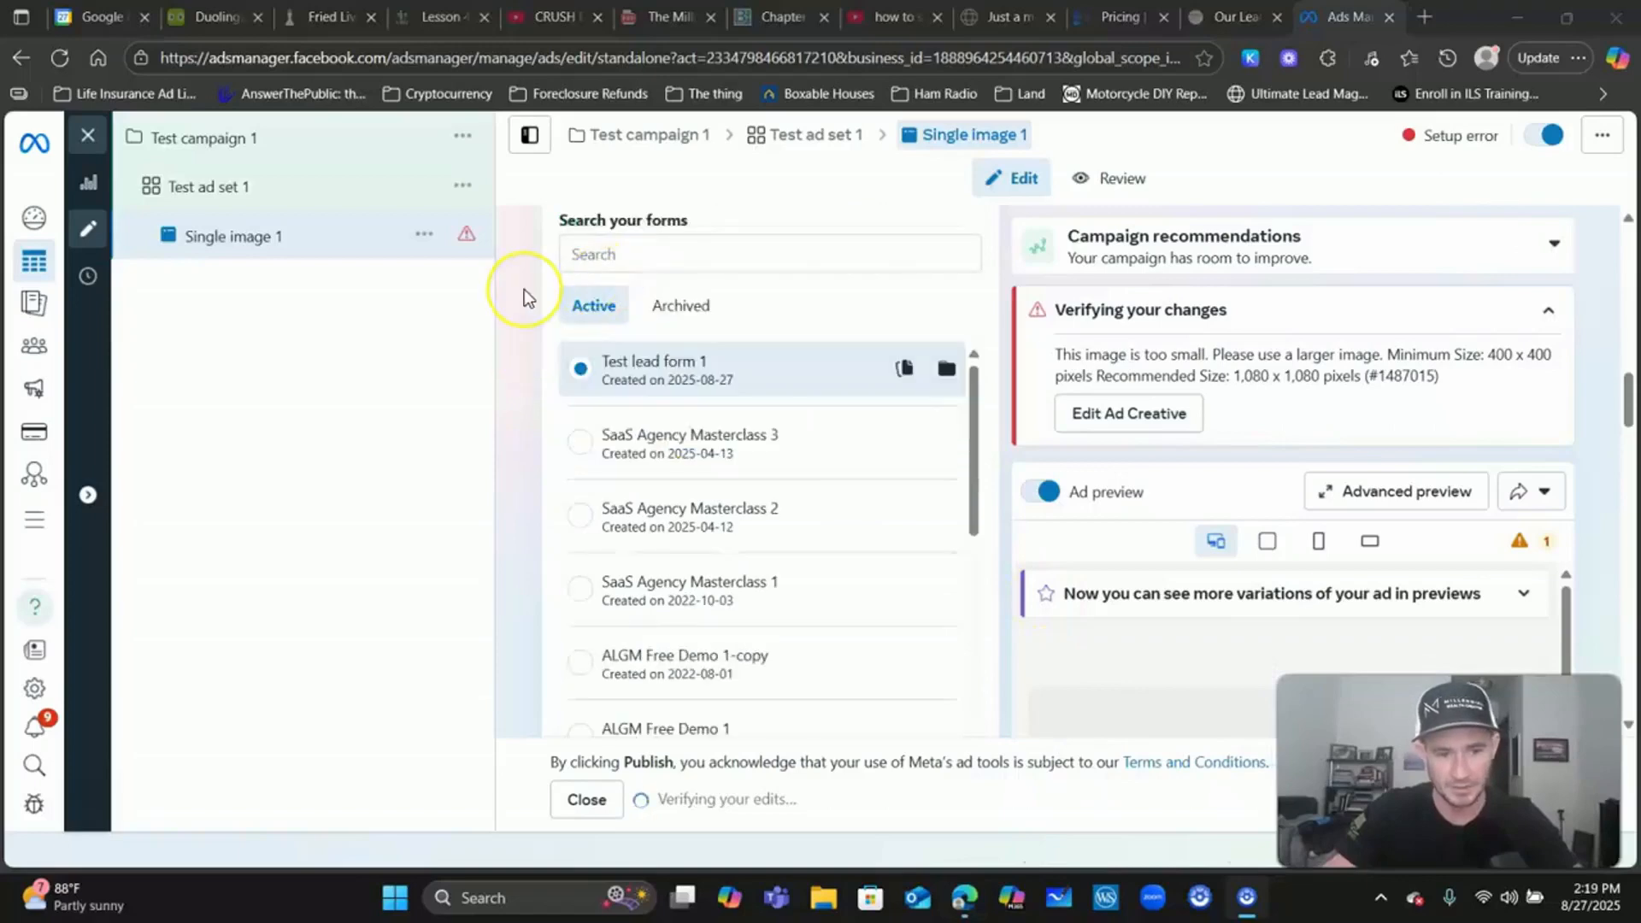
scroll(524, 289, down, 7)
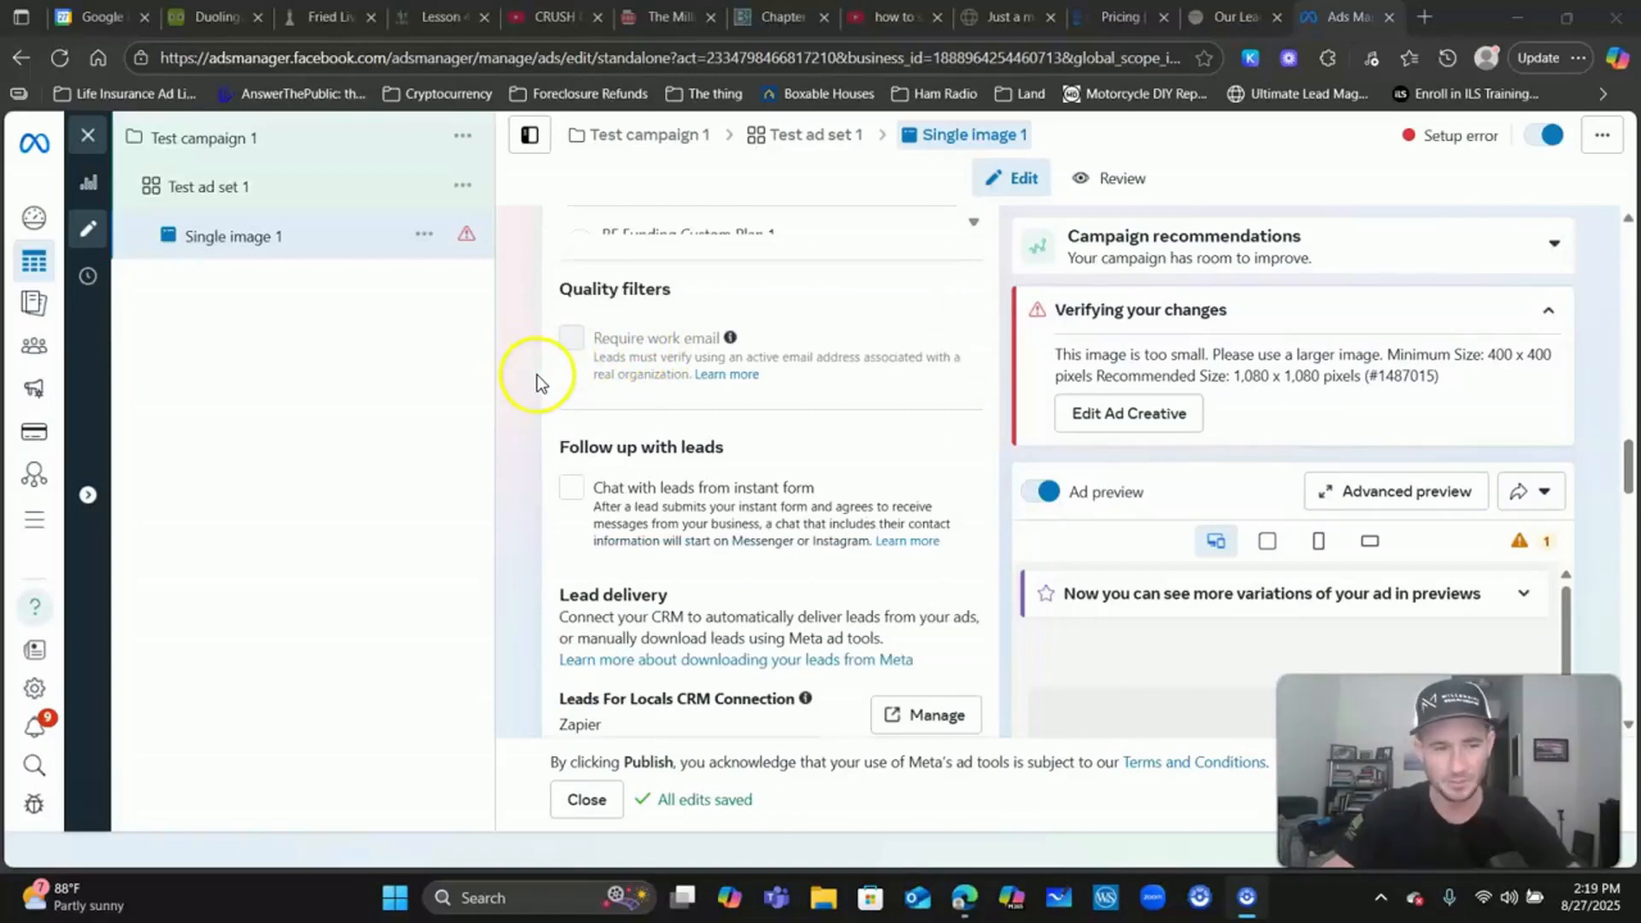
scroll(545, 364, down, 3)
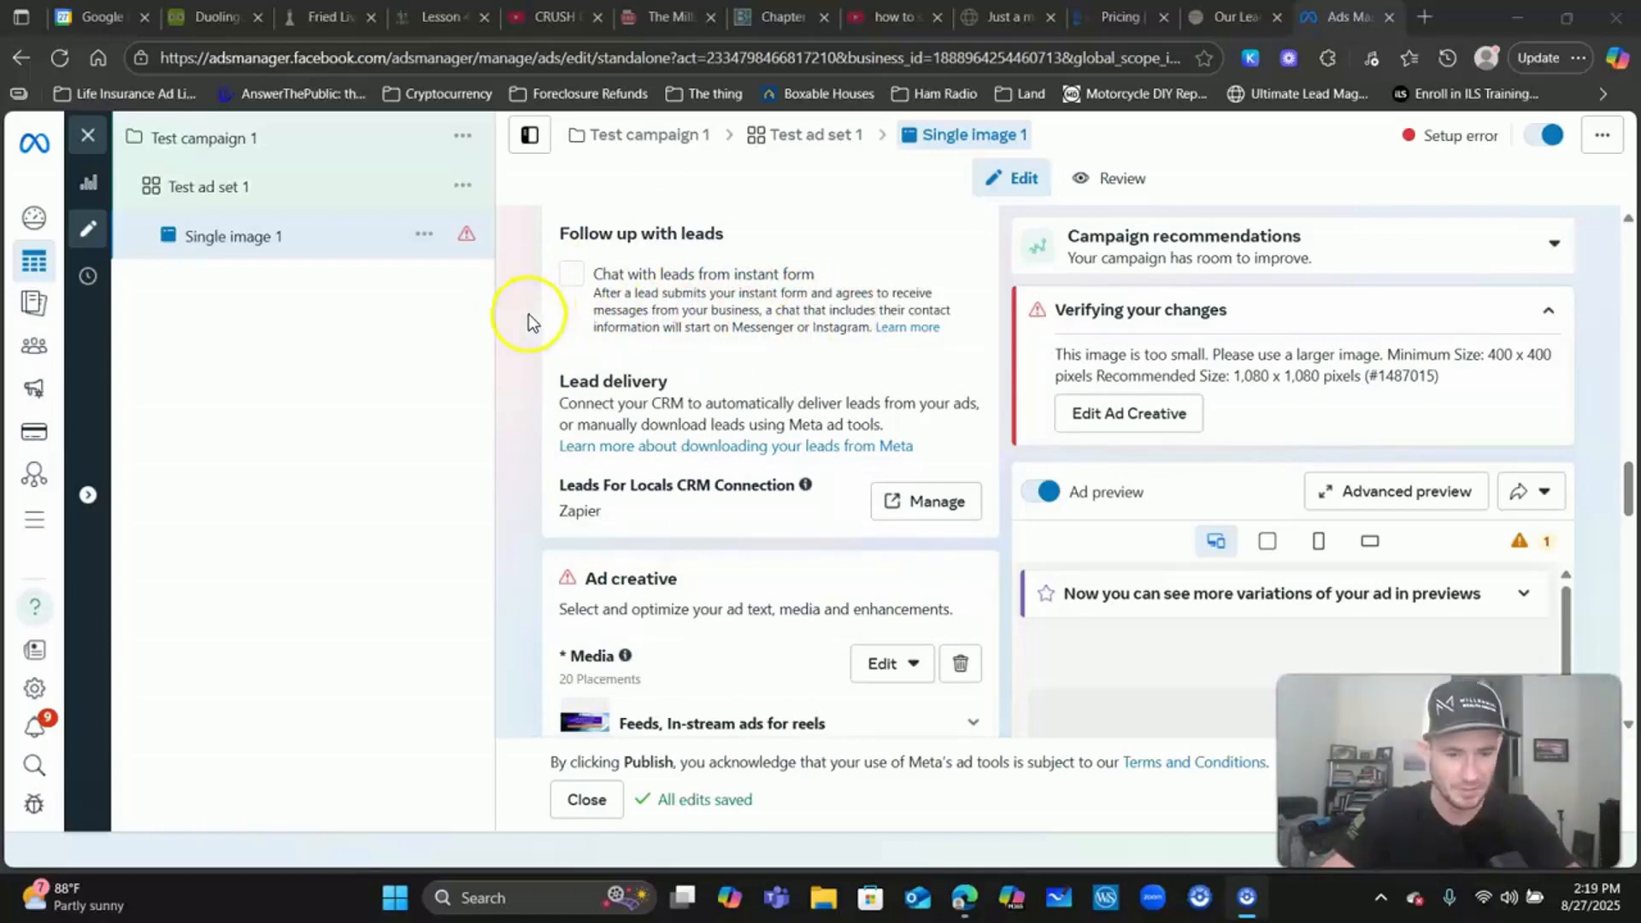
scroll(541, 319, down, 1)
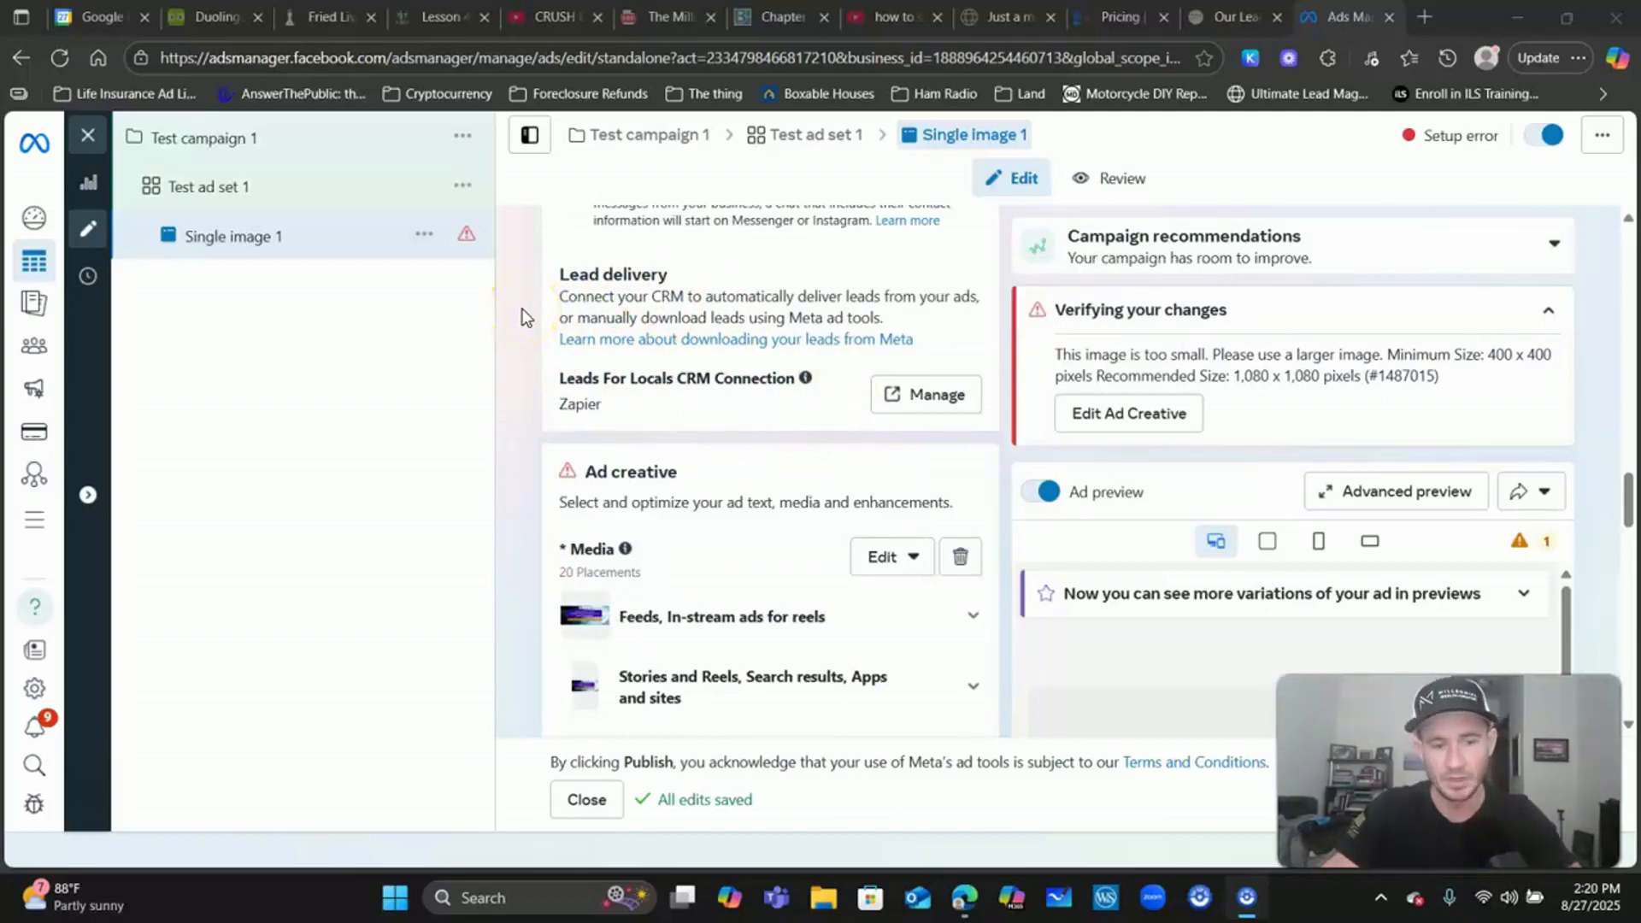
scroll(524, 316, down, 2)
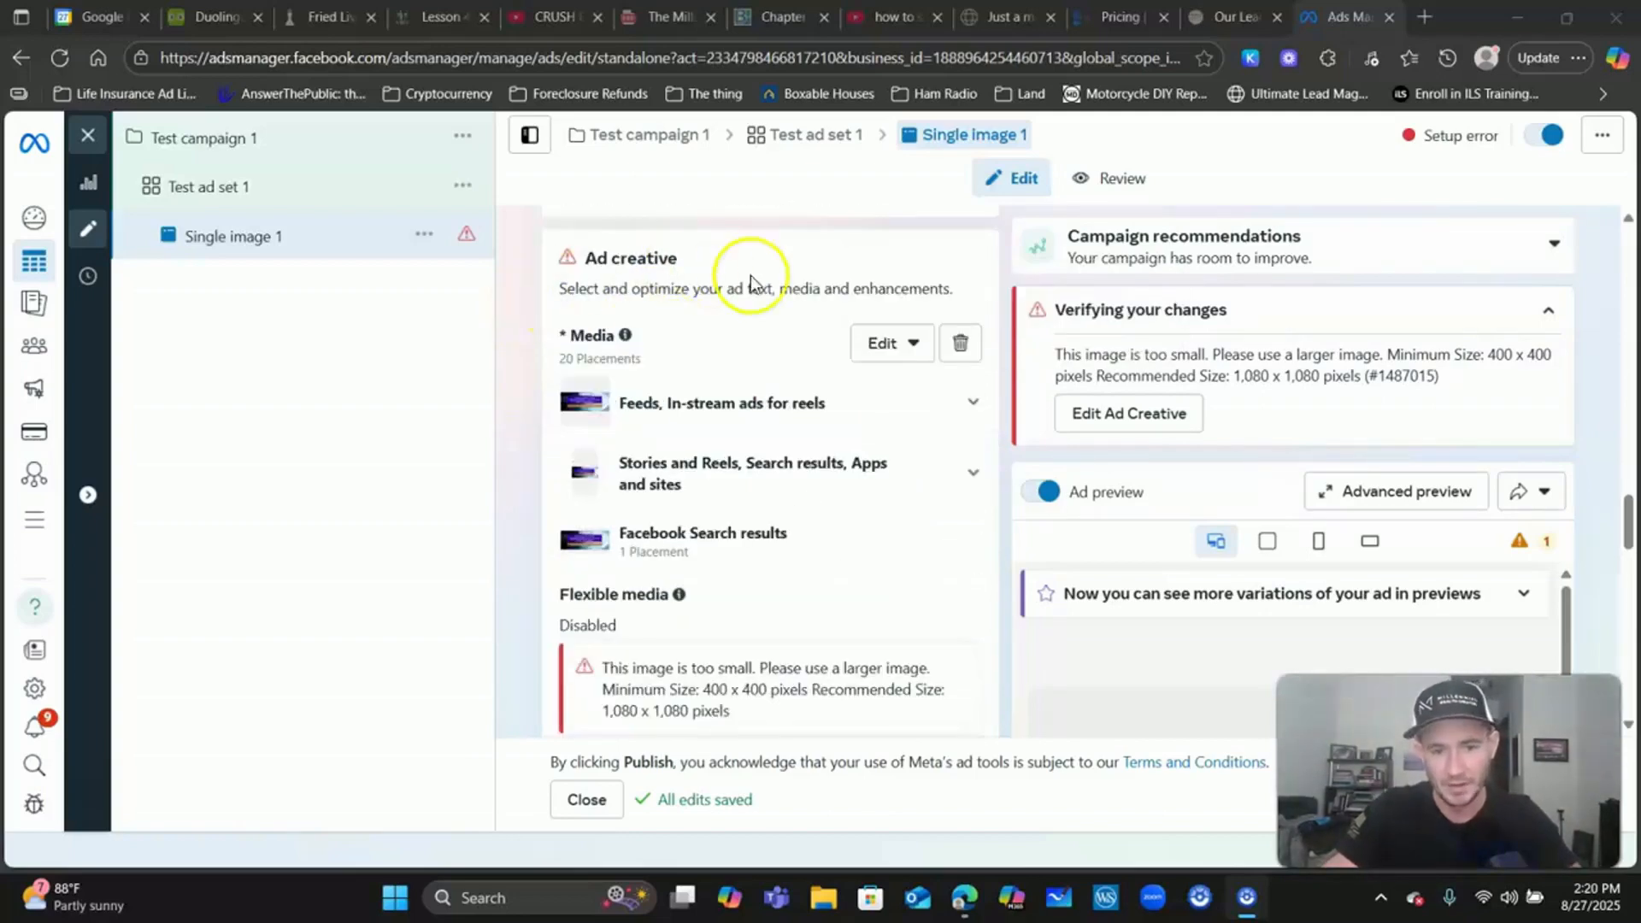
click(958, 342)
click(692, 345)
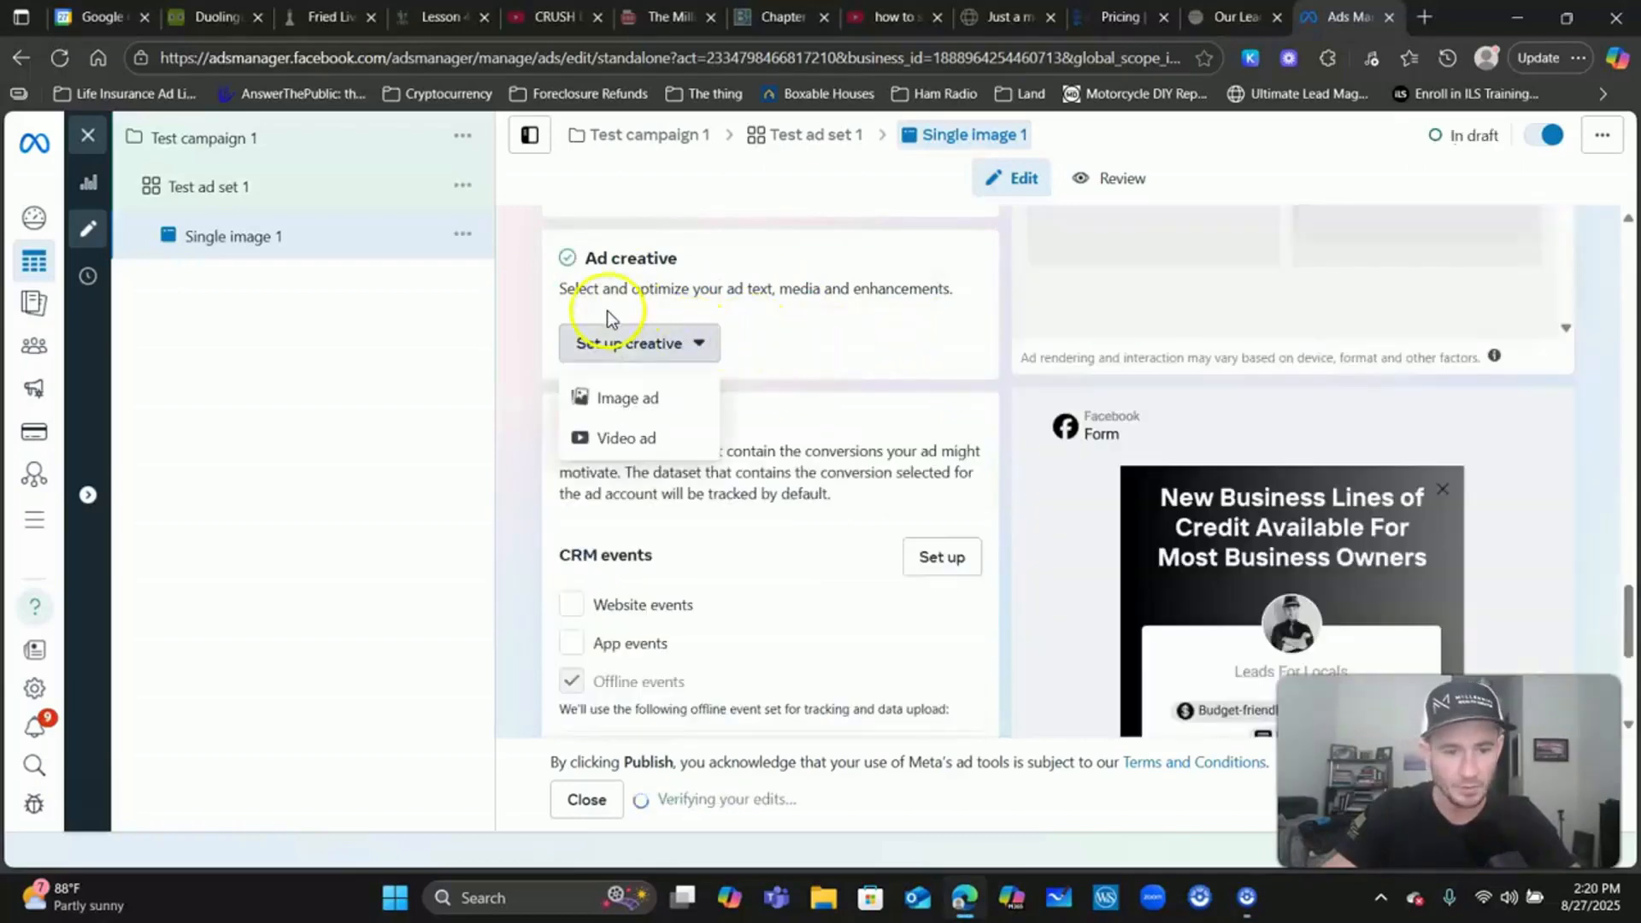
click(631, 398)
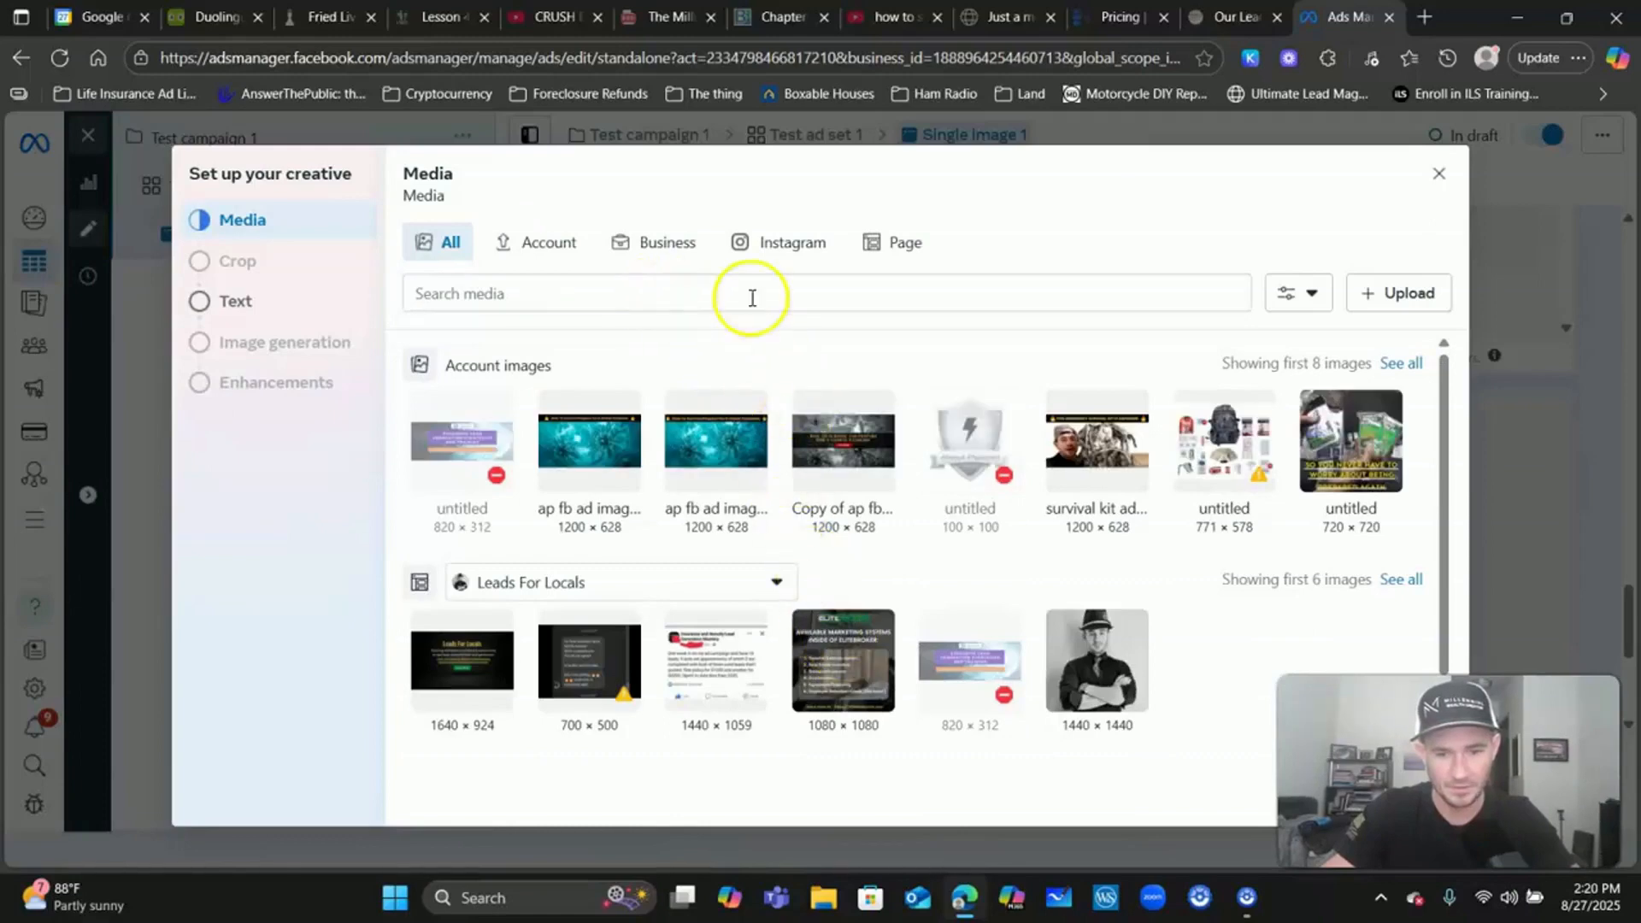
- Choose the 1080 × 1080 EliteBroker image from the Leads For Locals page images and continue past the crop settings to the ad text
click(848, 656)
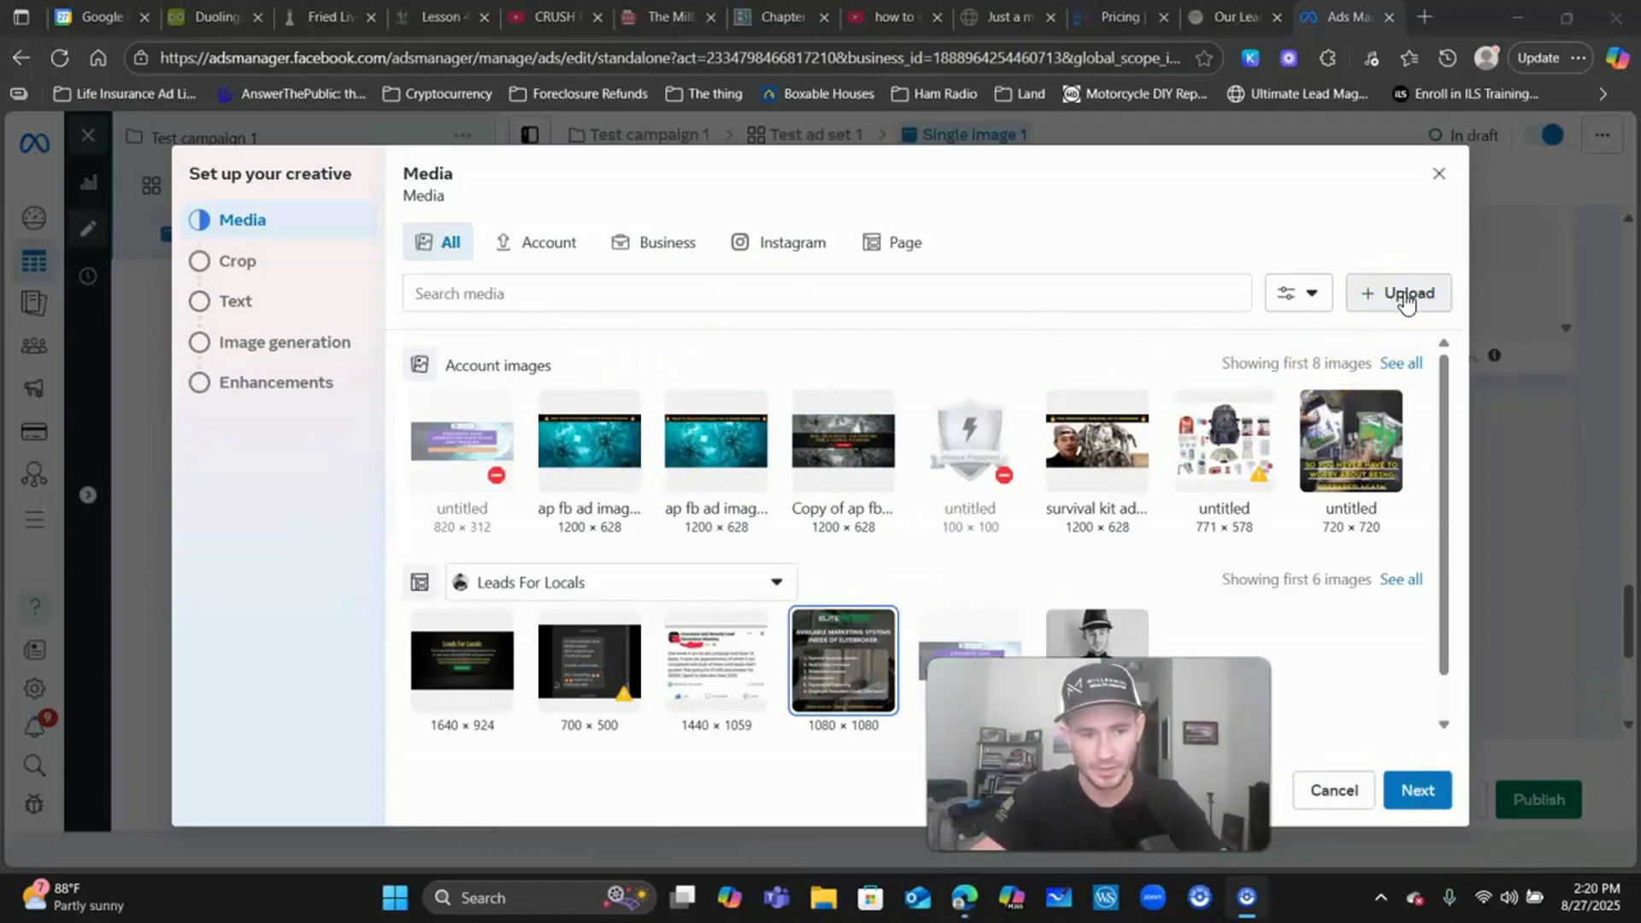
click(1418, 790)
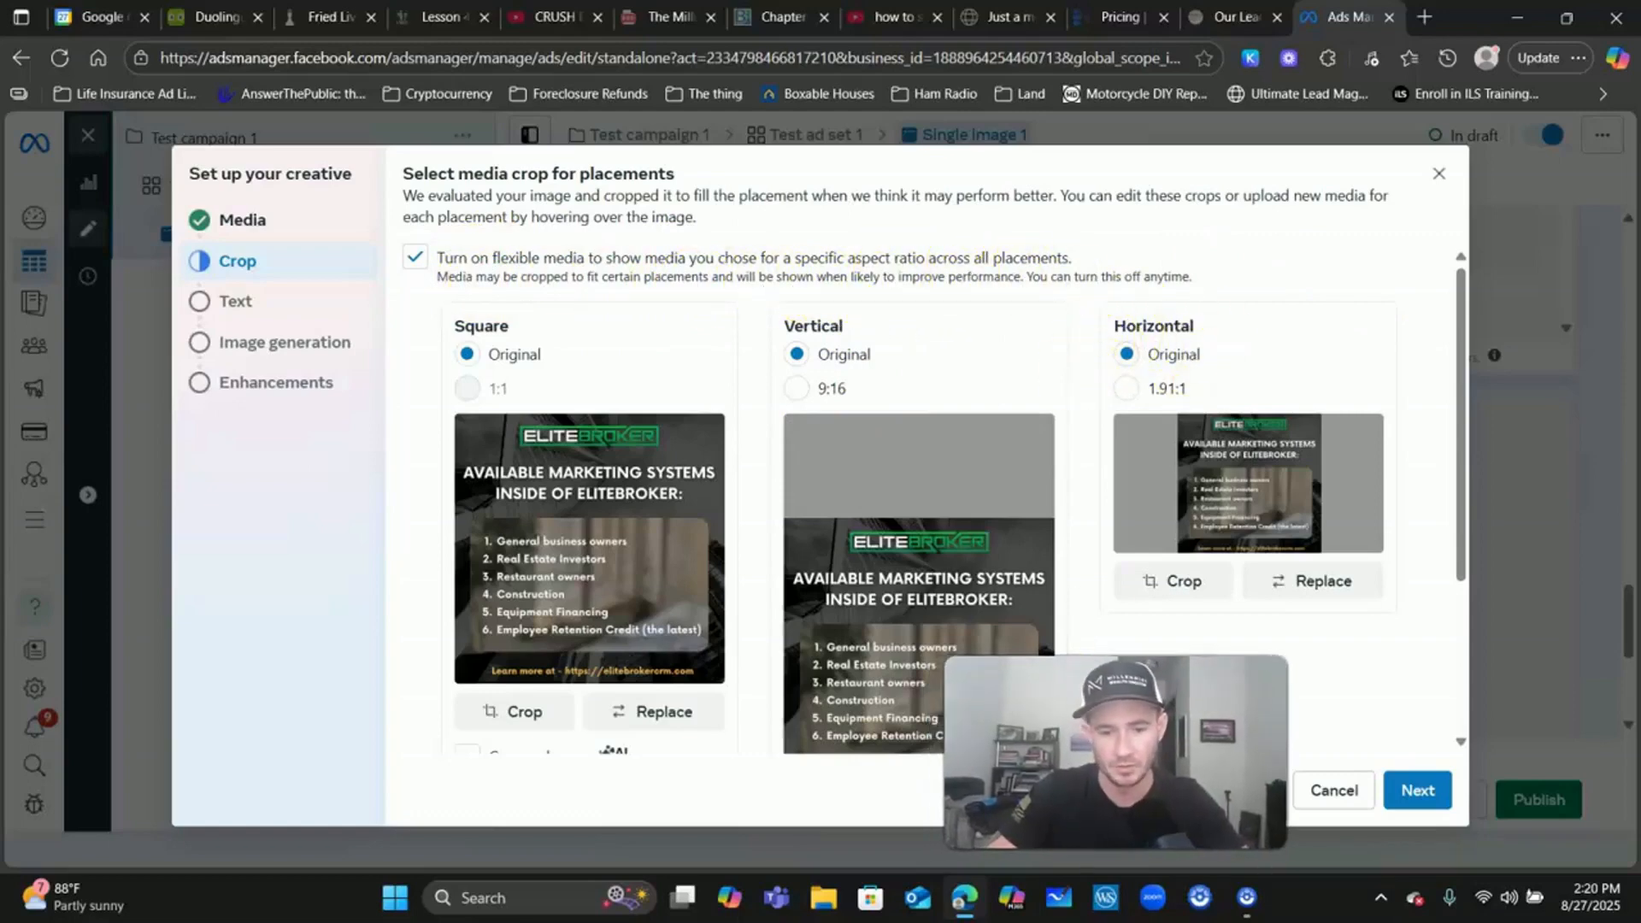
scroll(884, 518, down, 3)
click(1418, 787)
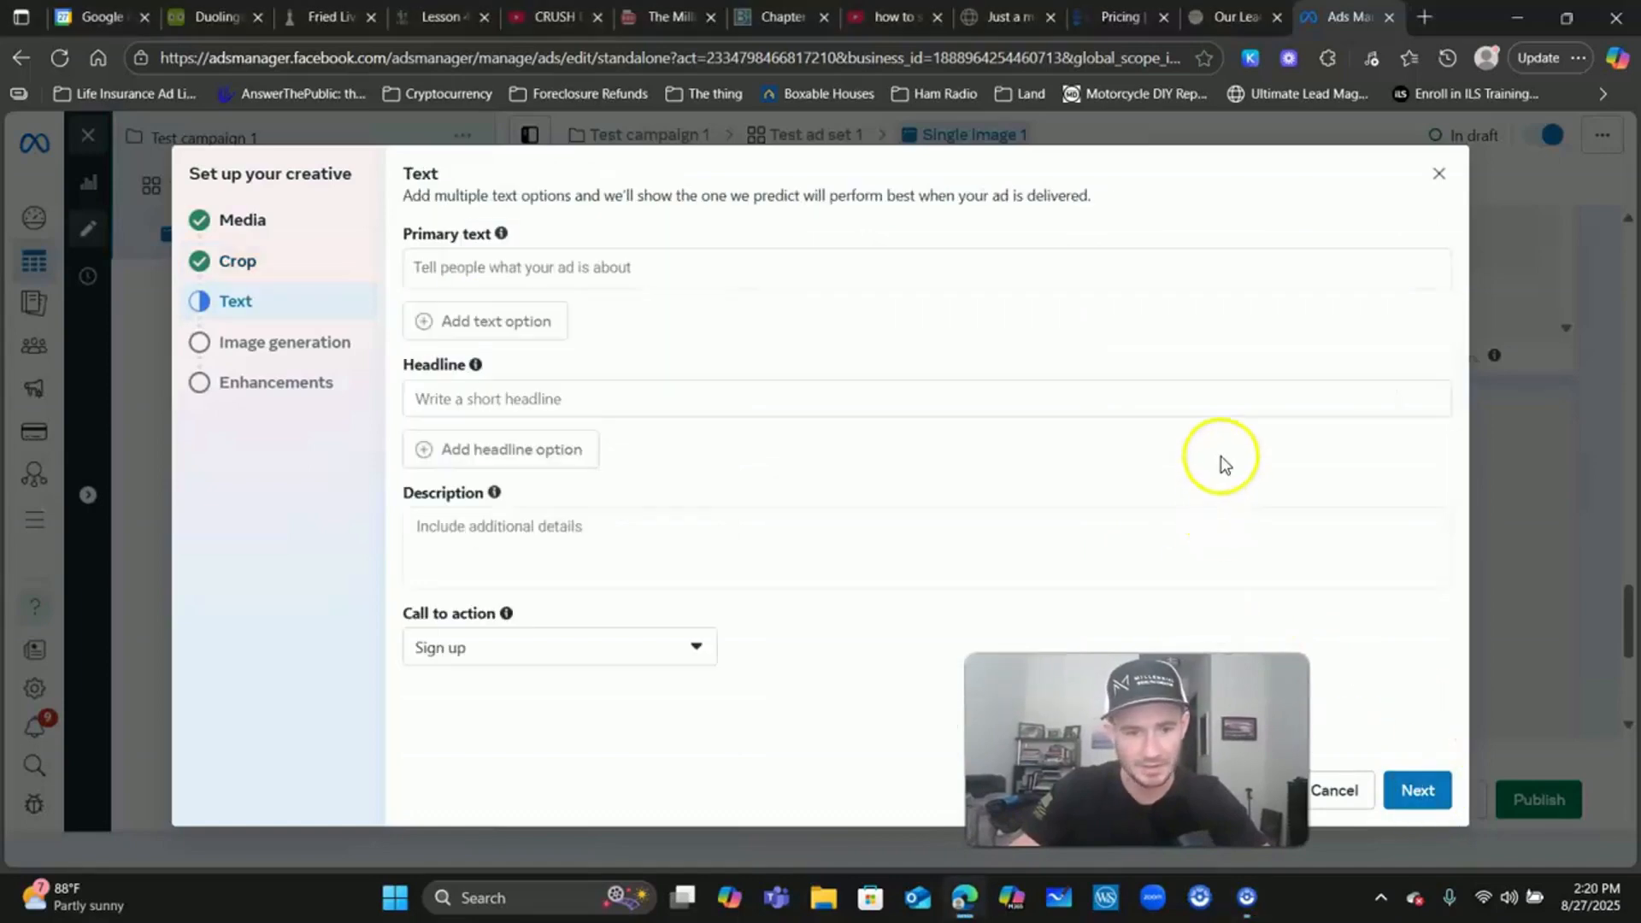
- Set the ad's primary text to "Ad copy" and its headline to "Headline"
click(531, 267)
text(Ad copy)
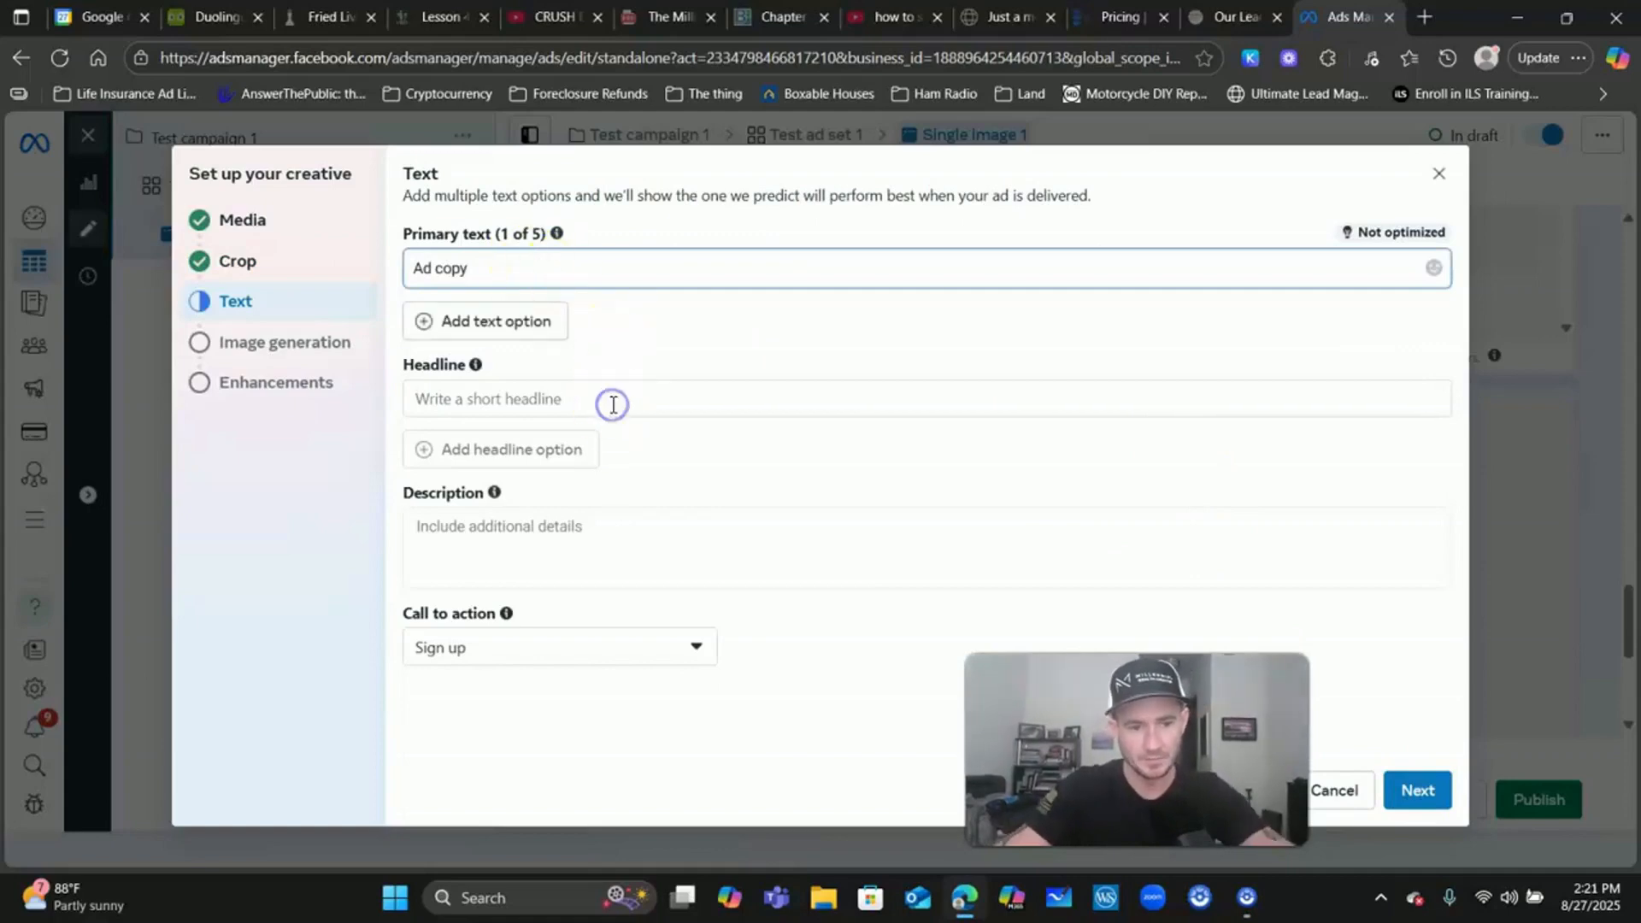
click(613, 404)
text(Headline)
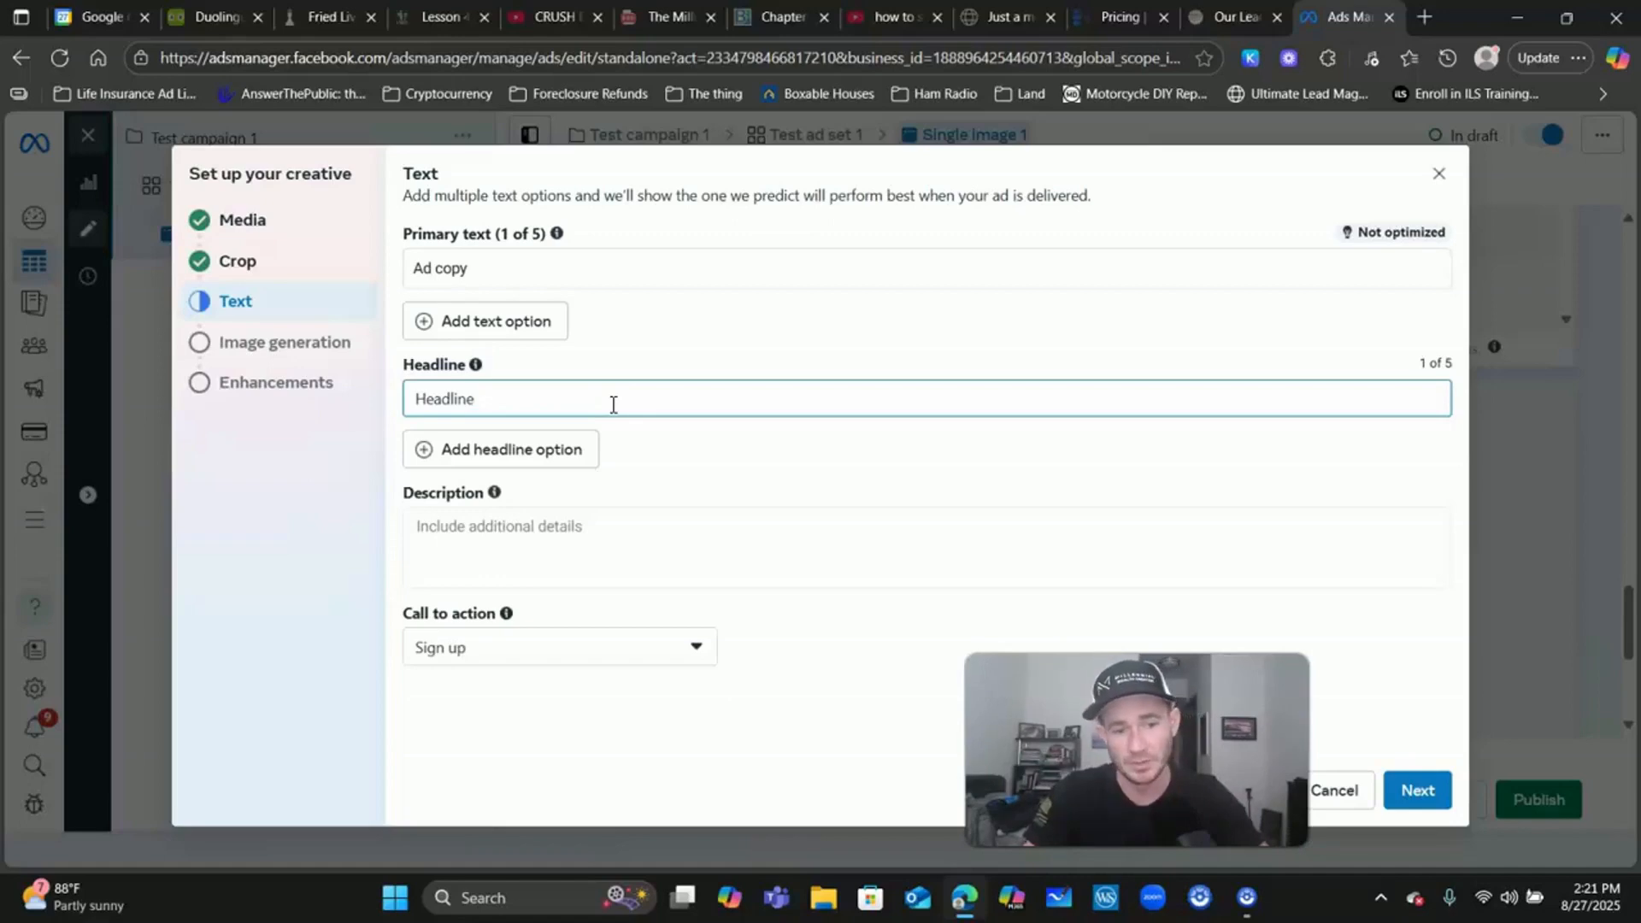
click(542, 394)
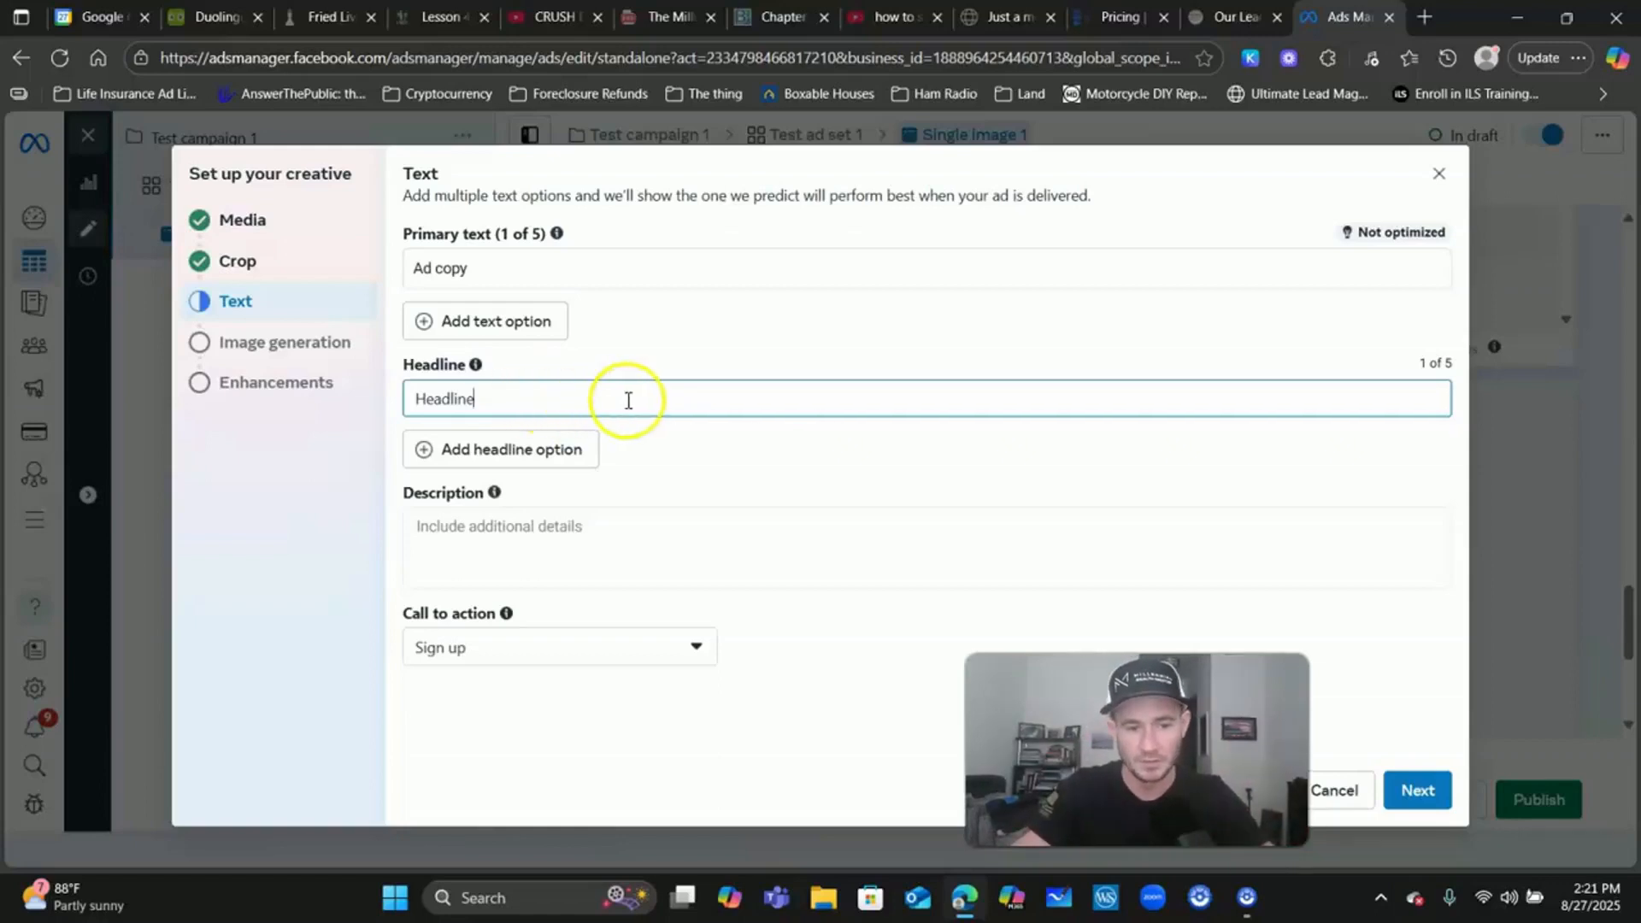
- Set the ad's description to "test" and its call to action to Learn more
click(483, 545)
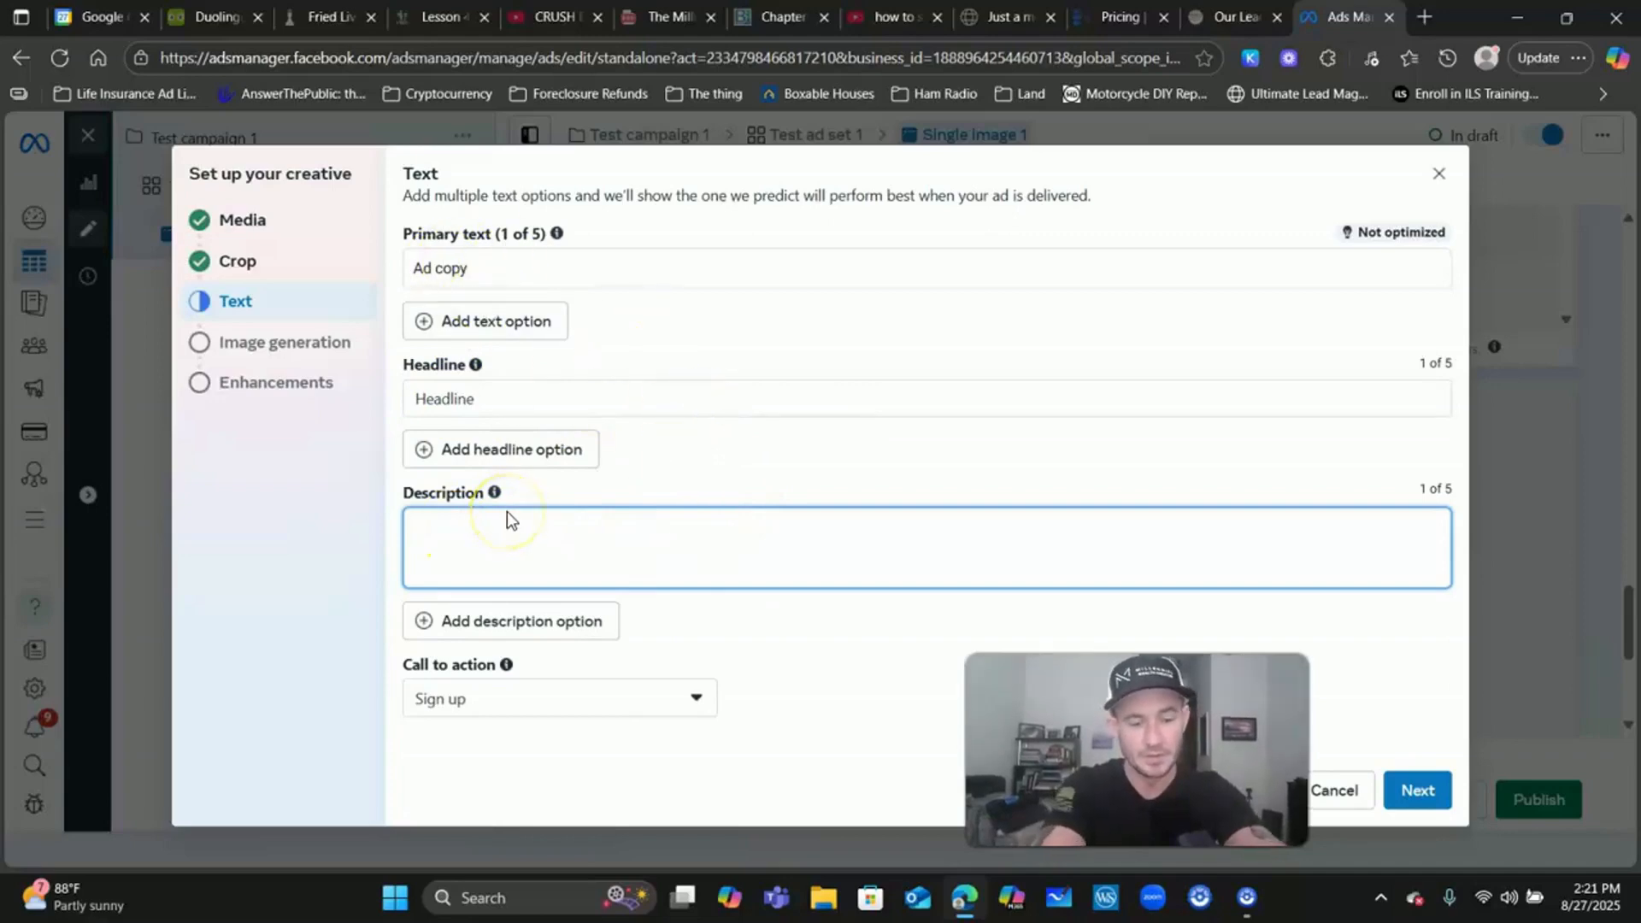
text(test)
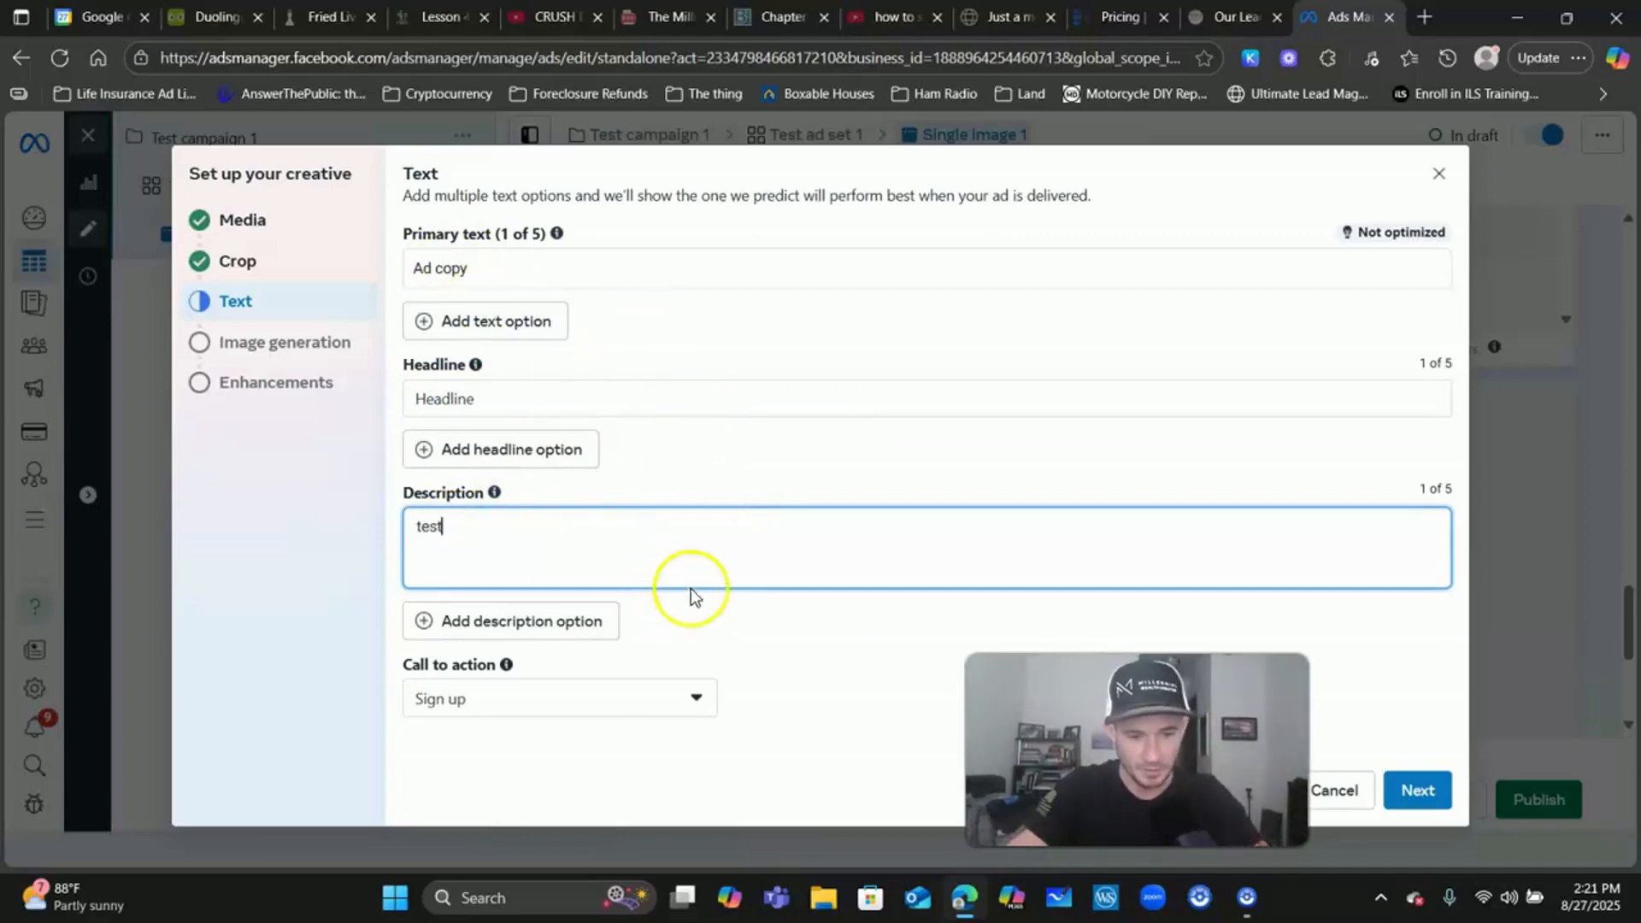
click(645, 693)
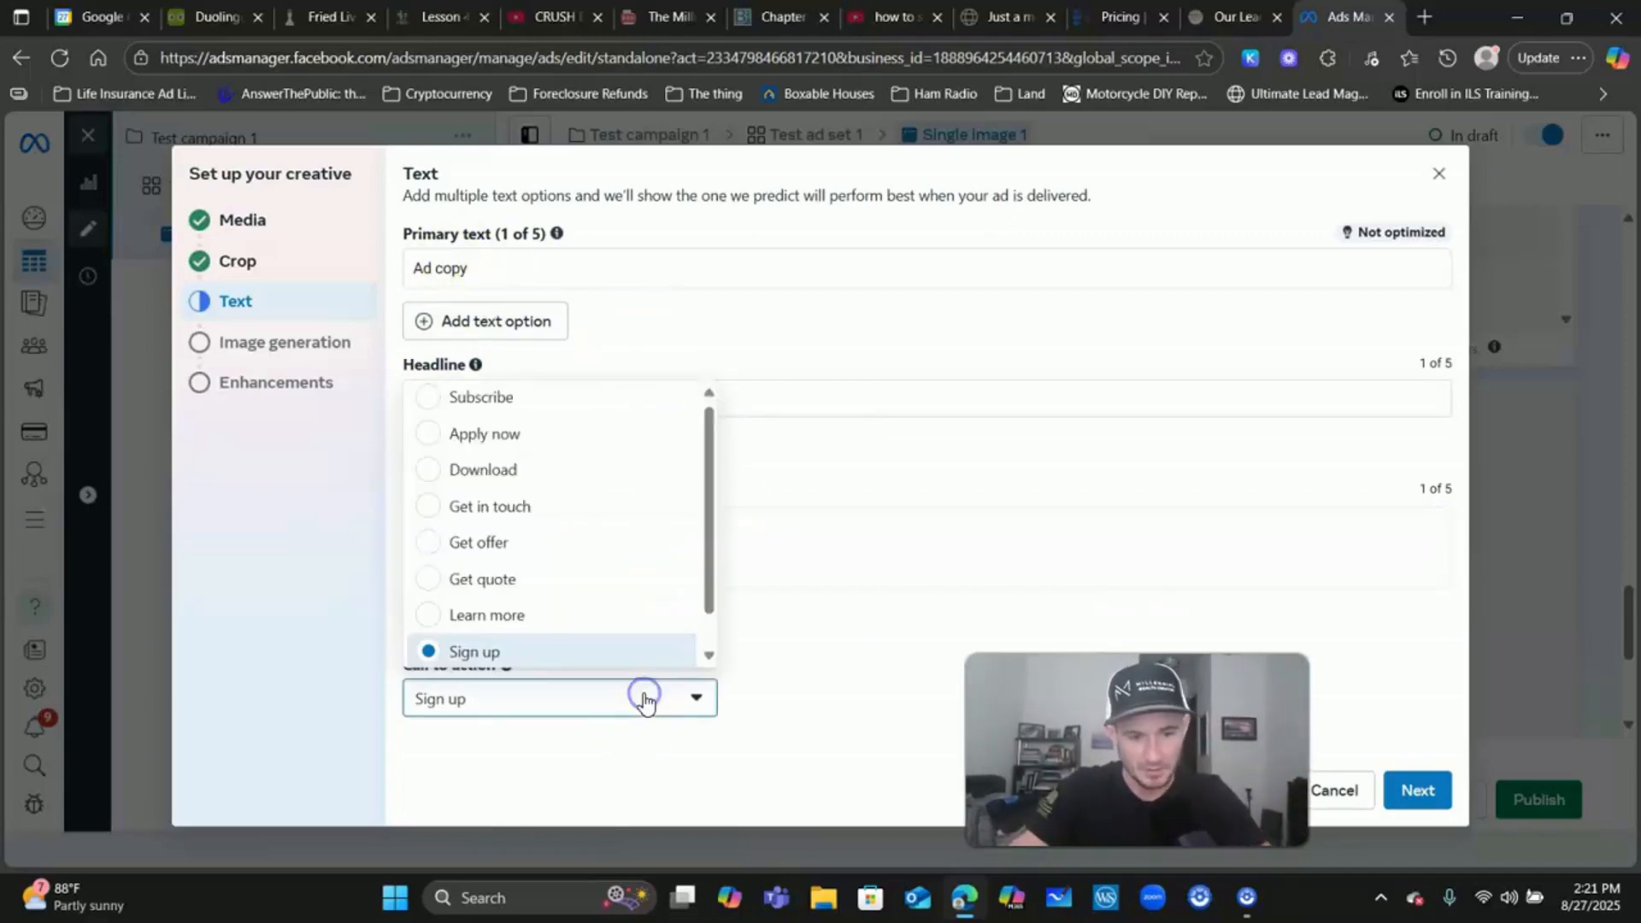
click(425, 615)
click(709, 706)
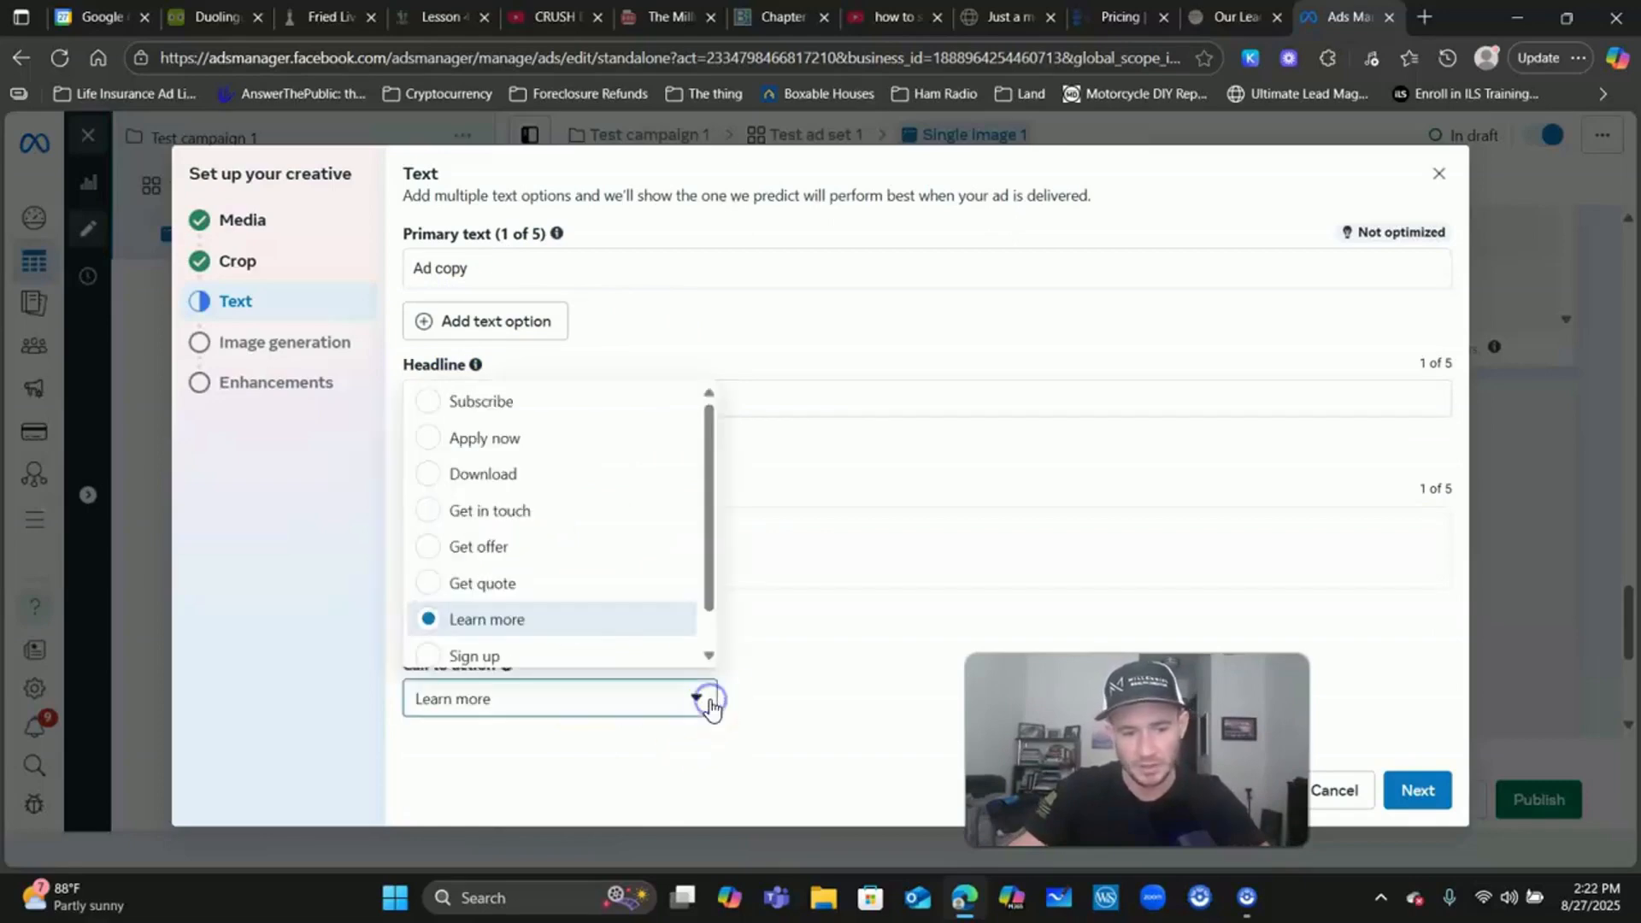
click(883, 567)
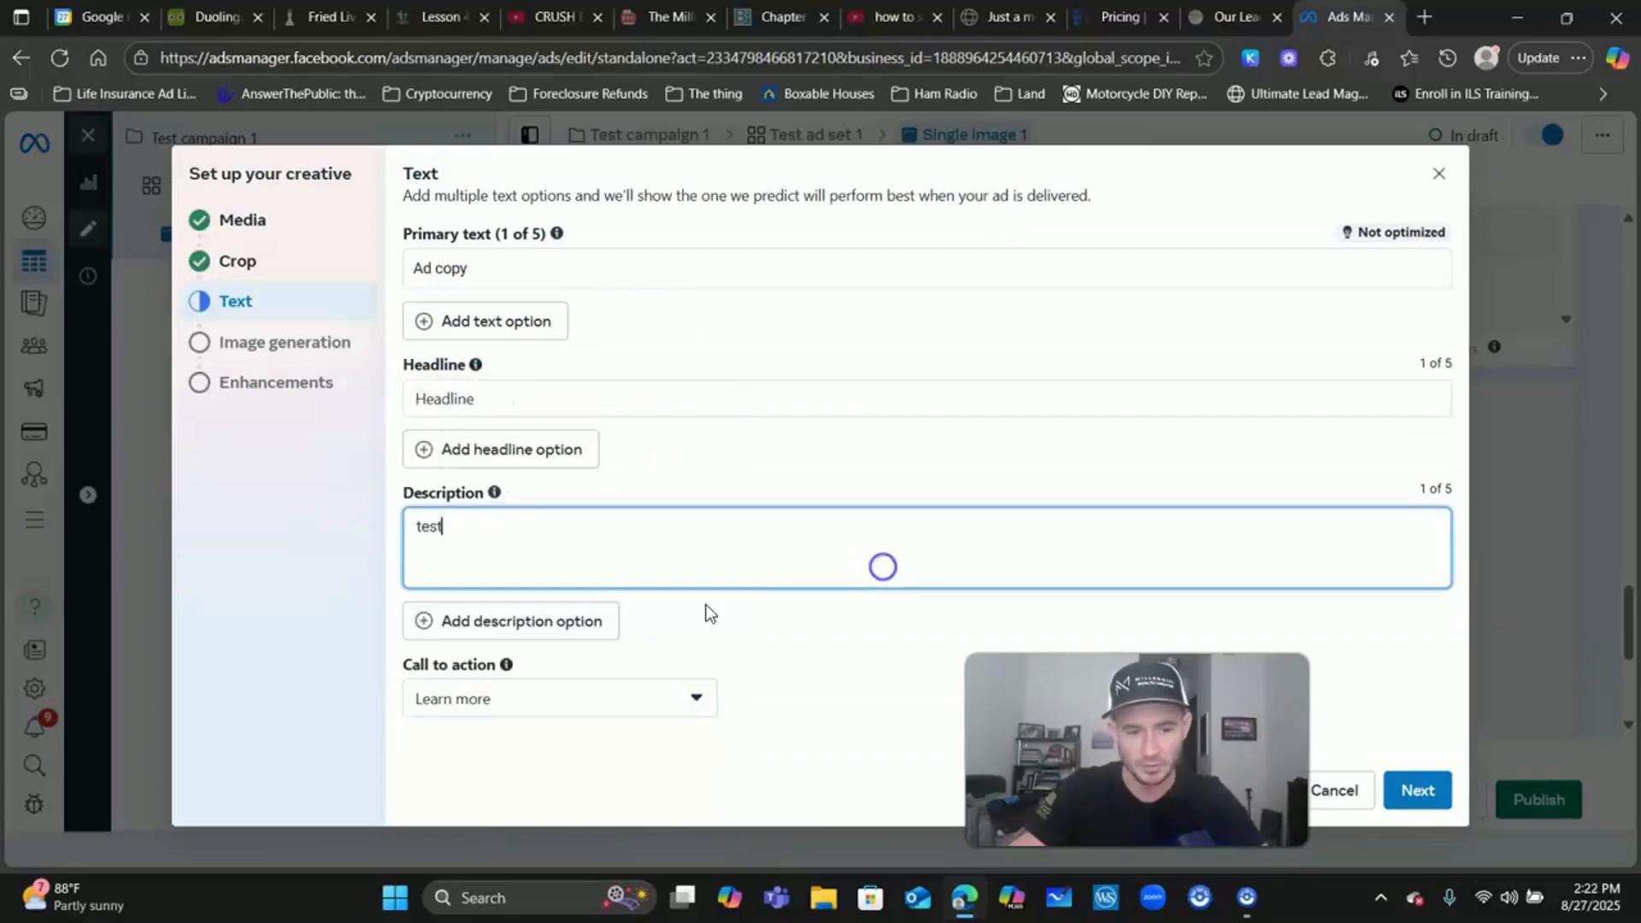
click(795, 672)
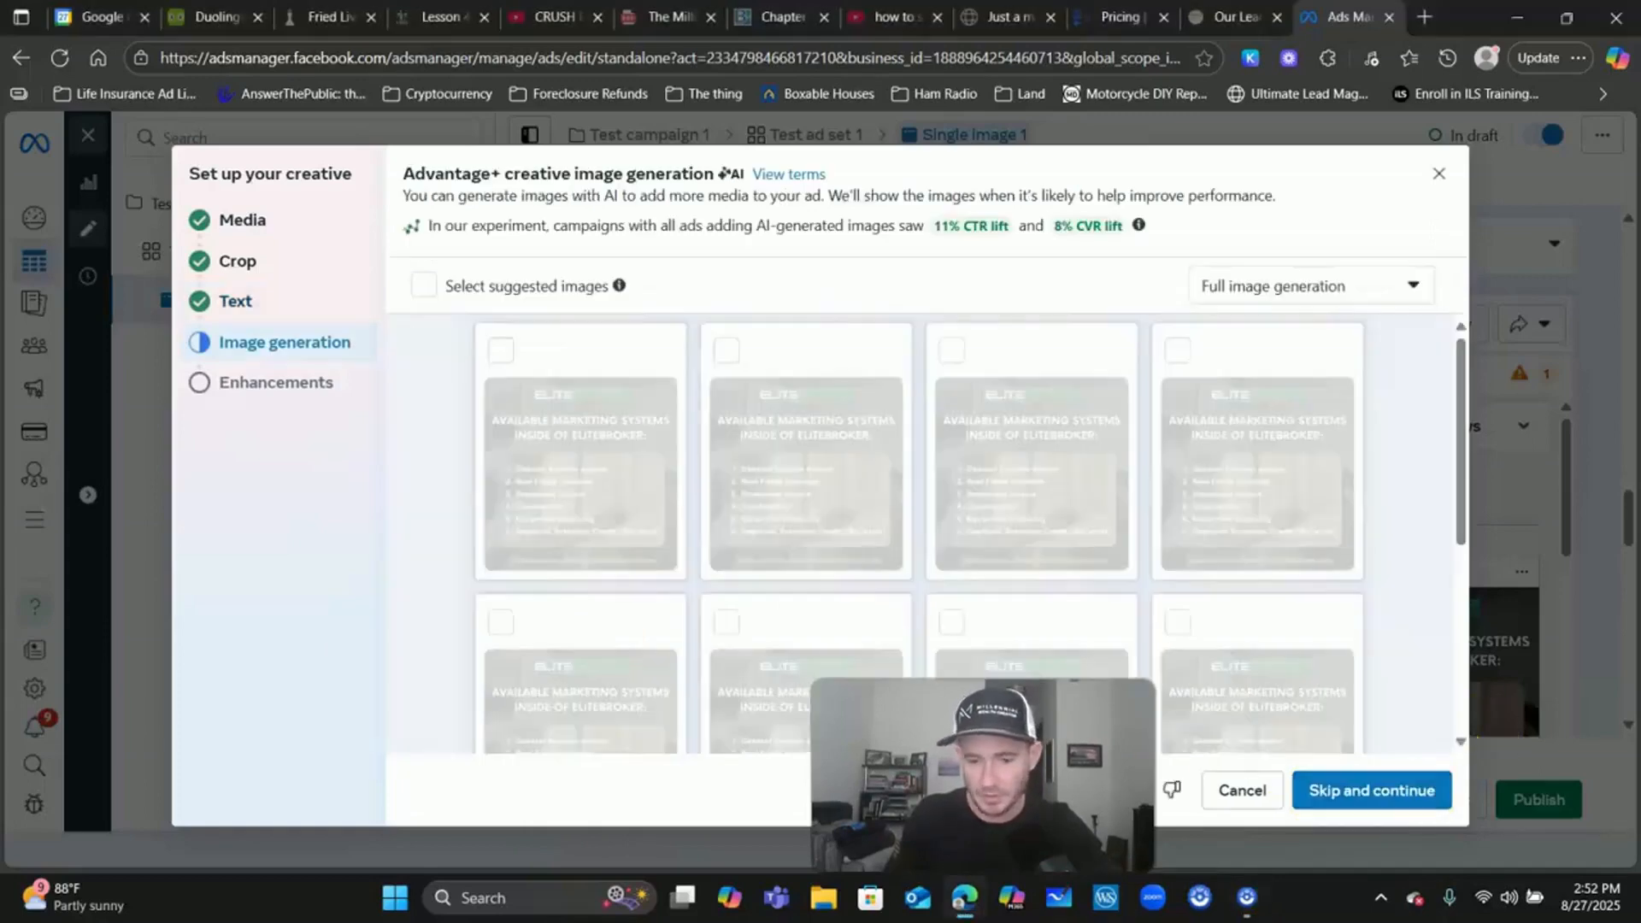
drag(1081, 773, 1205, 773)
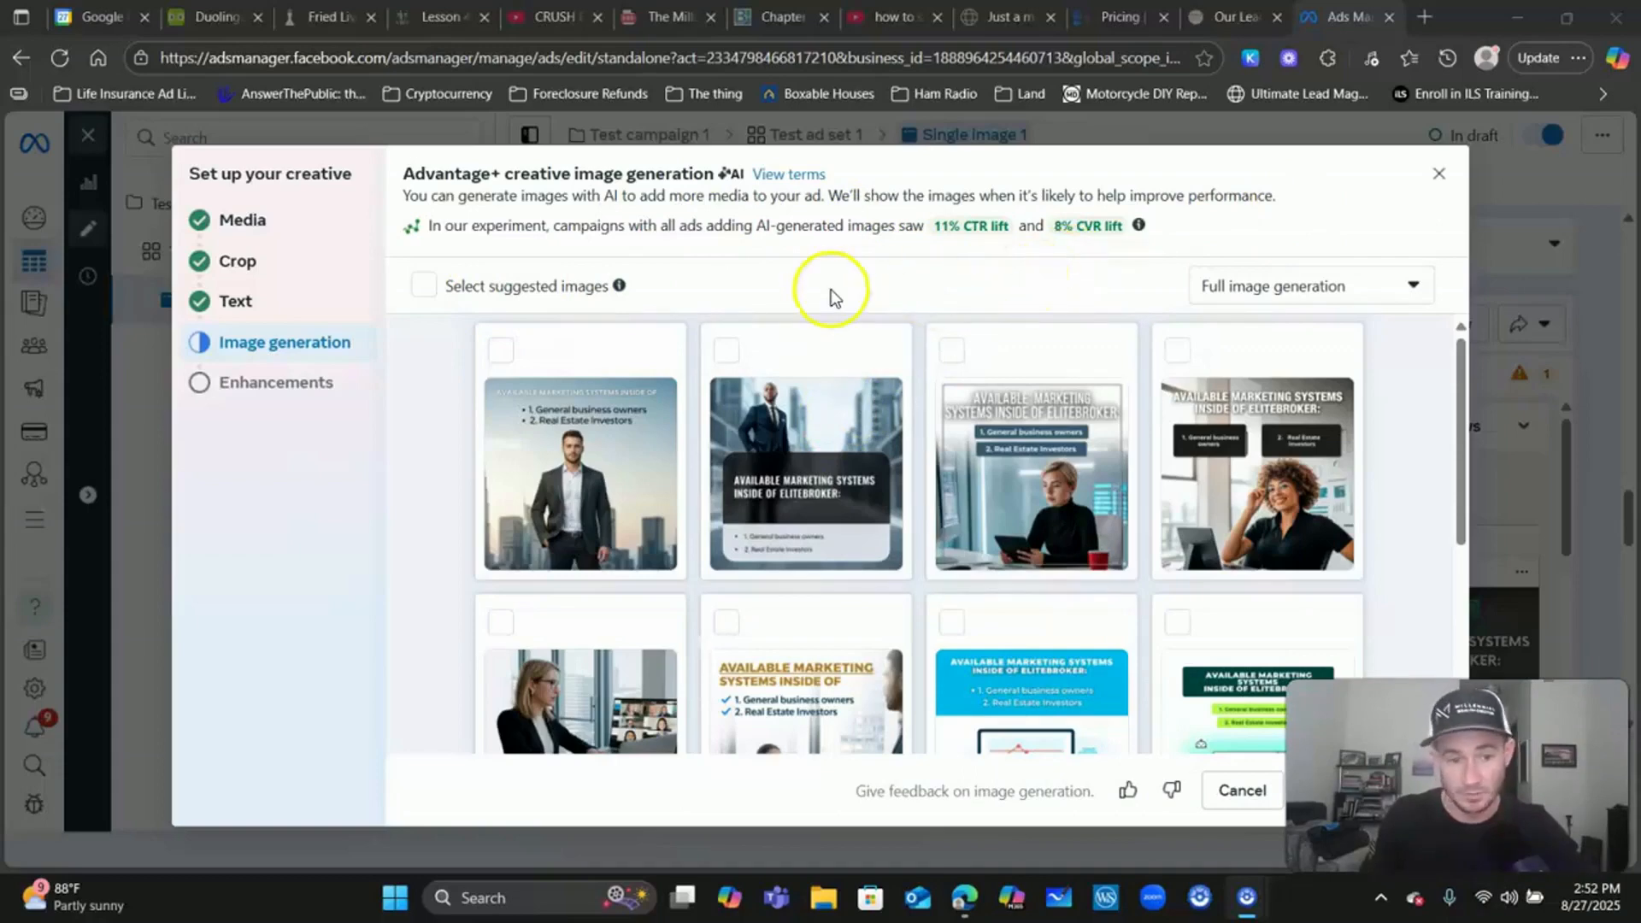
scroll(872, 367, down, 3)
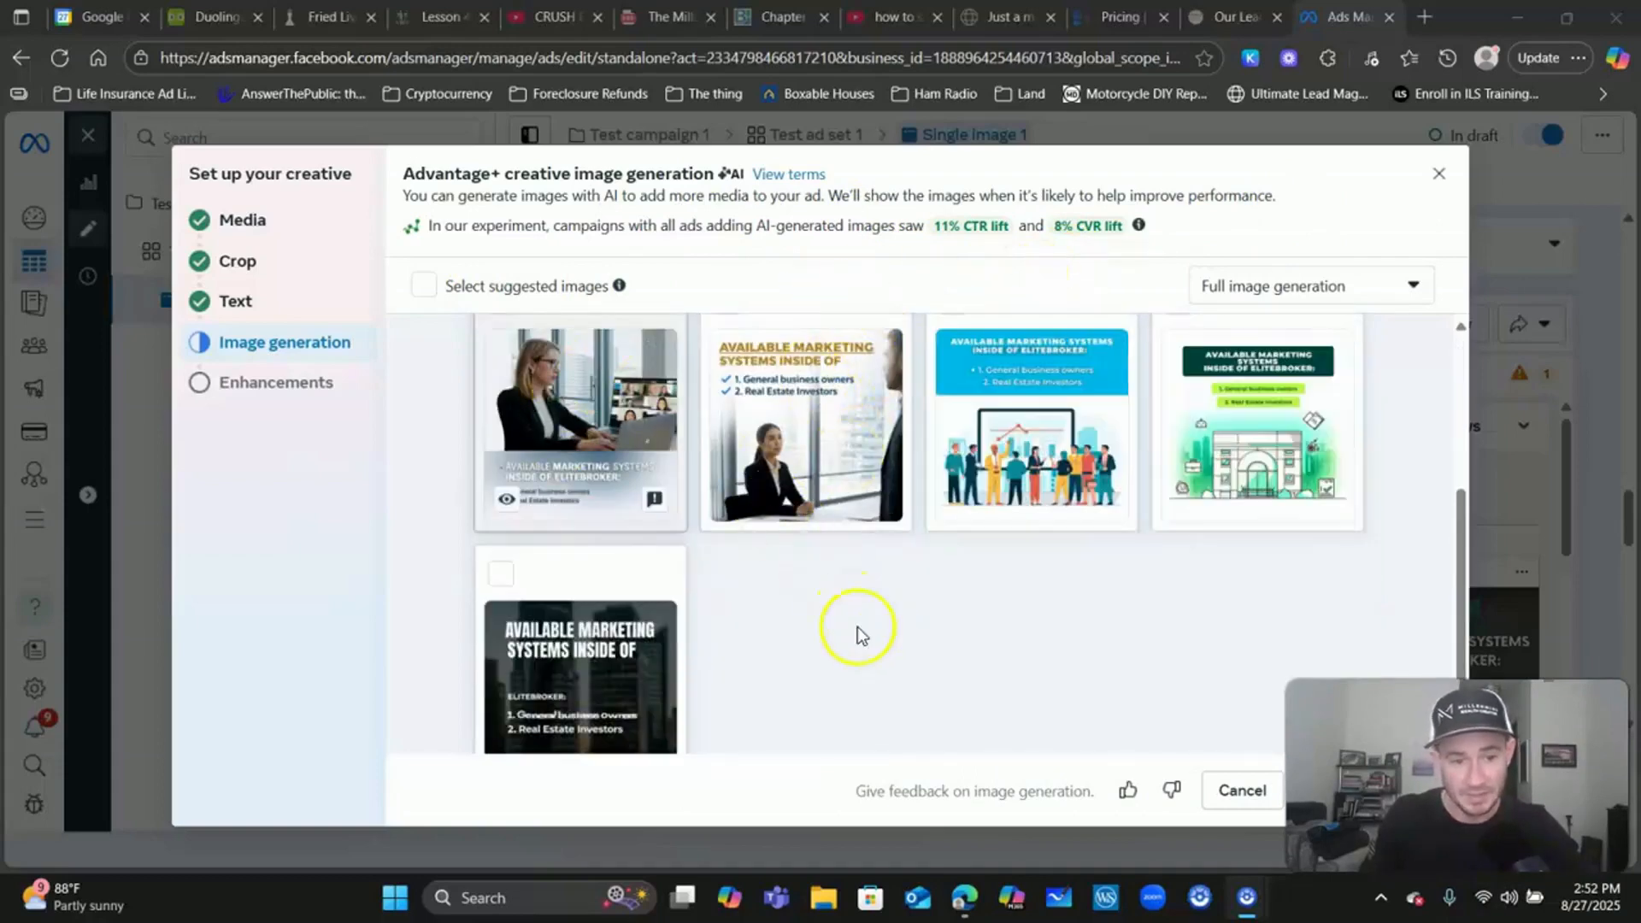
scroll(862, 624, up, 1)
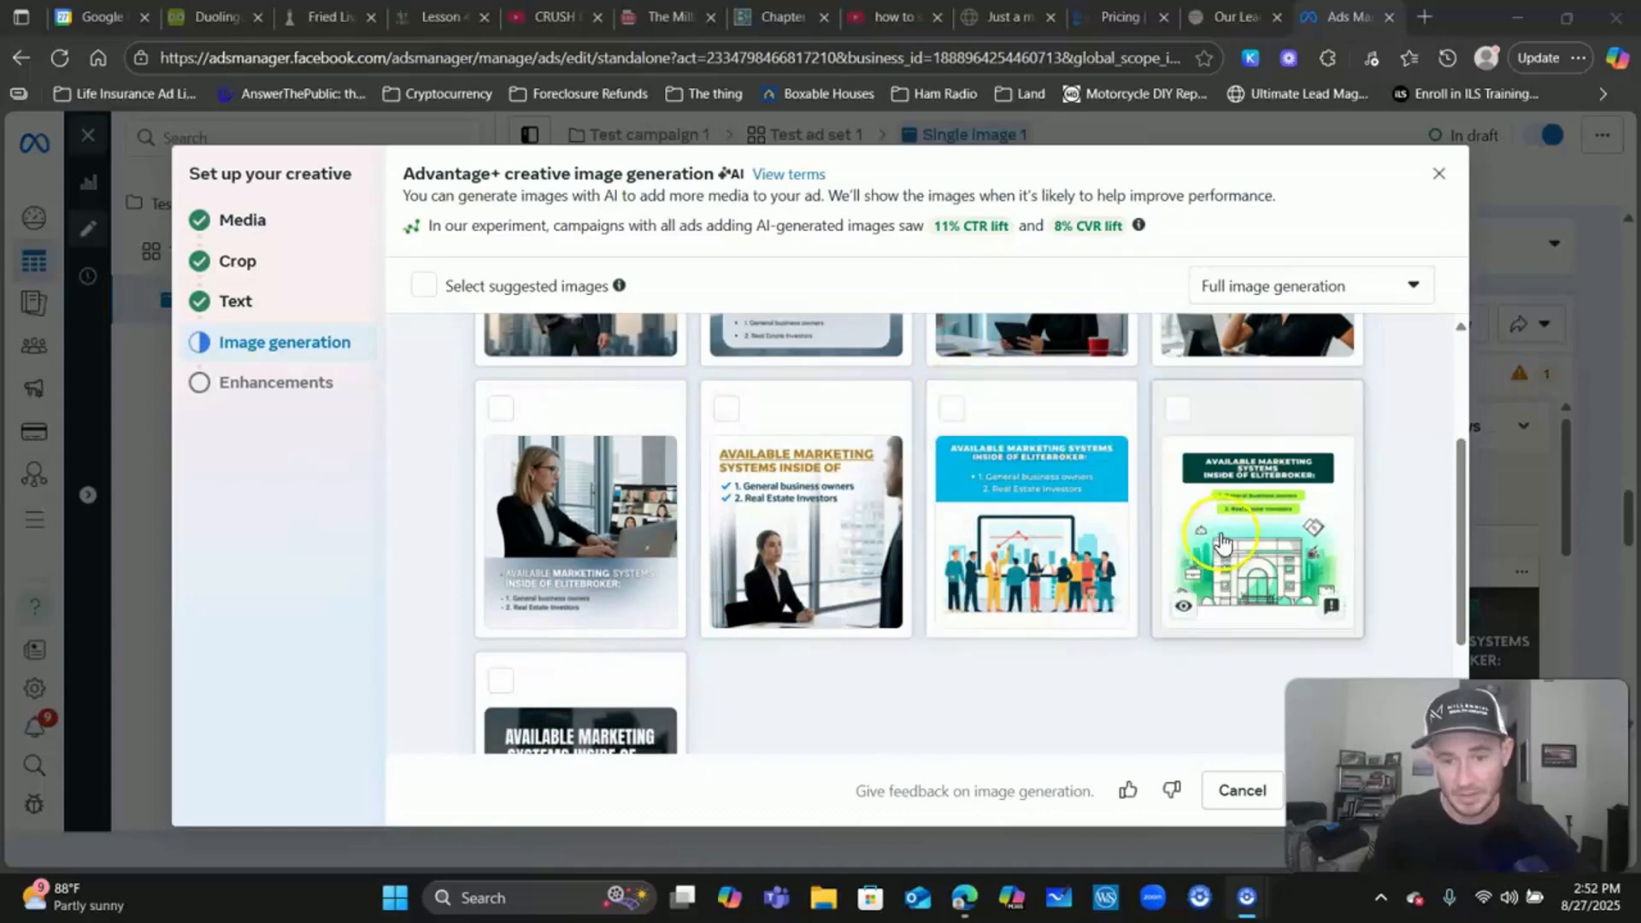
scroll(1222, 541, up, 2)
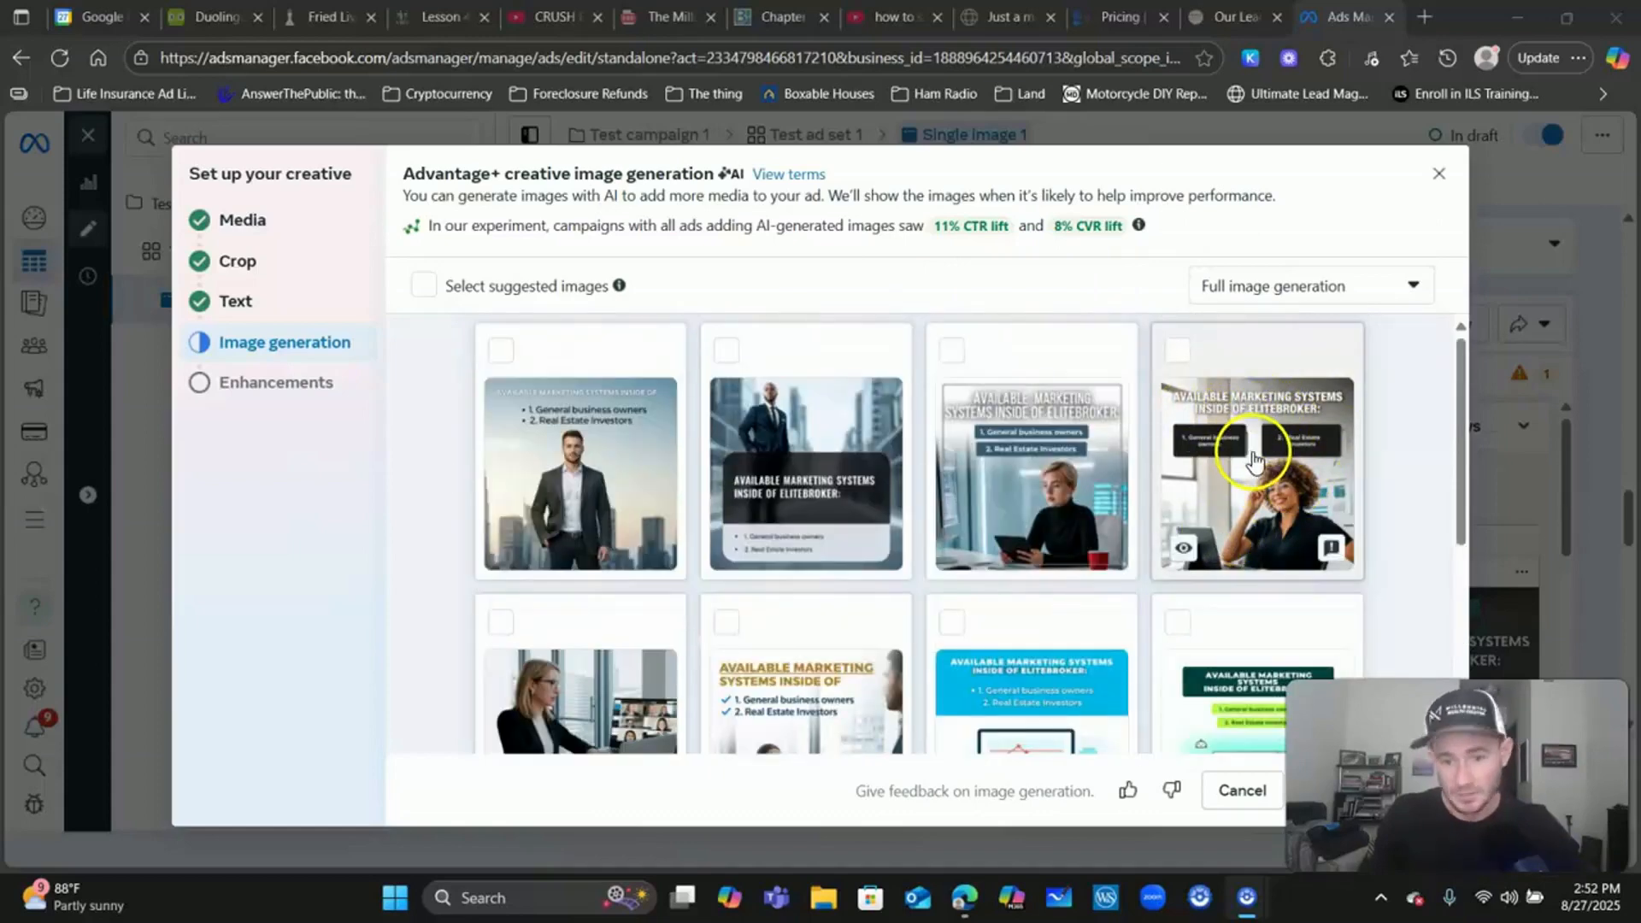
mouse_move(1185, 554)
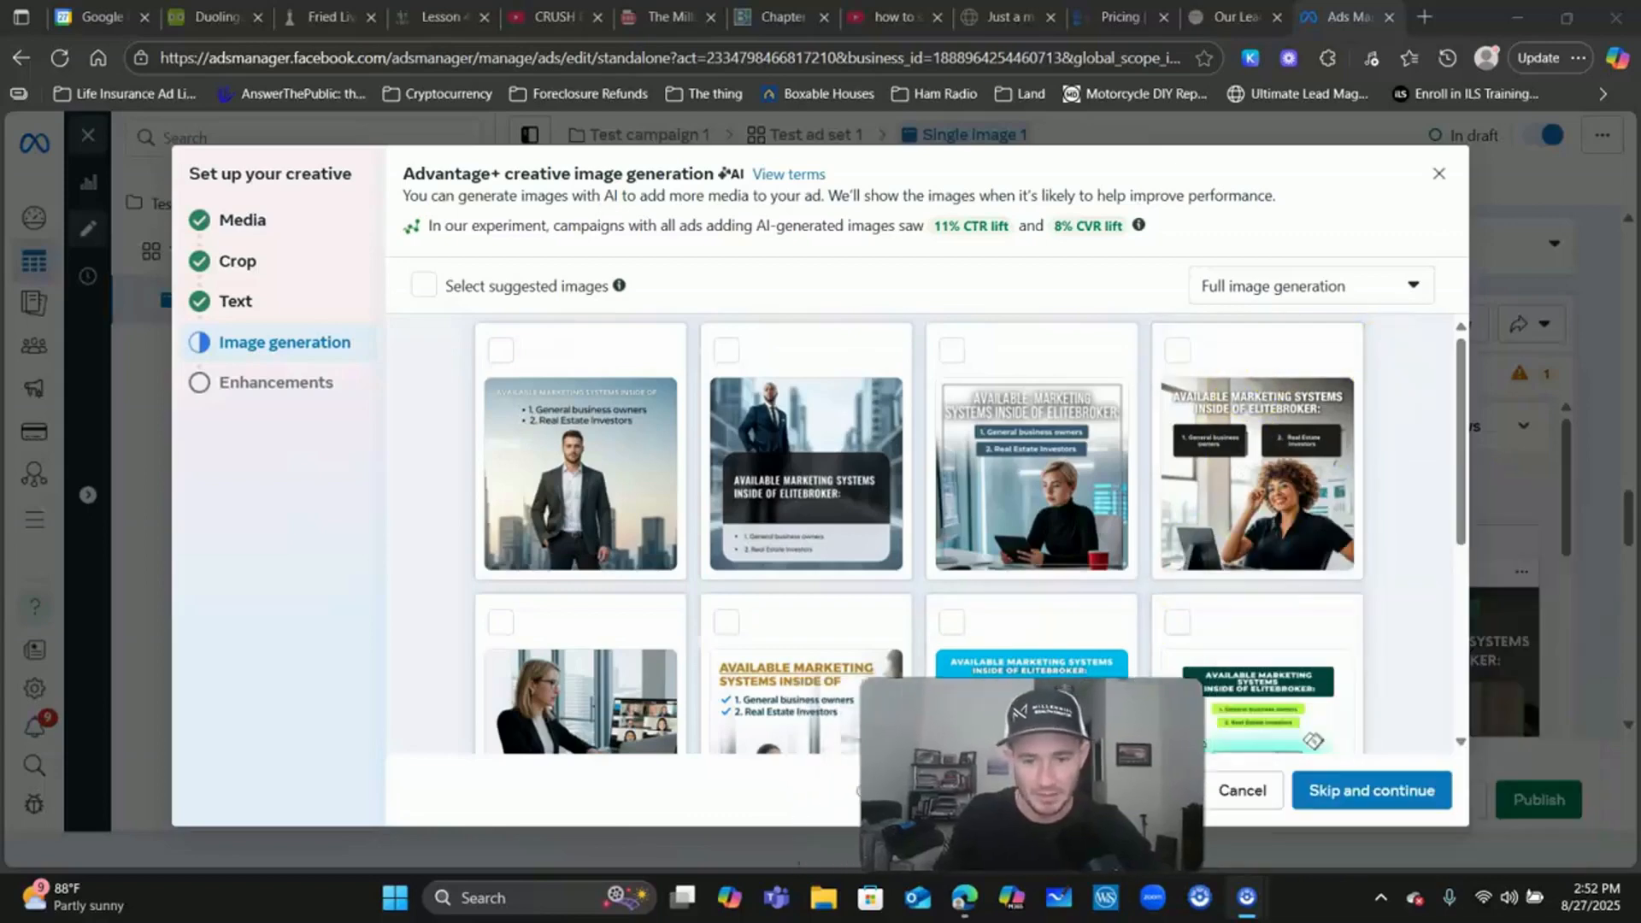
click(1177, 351)
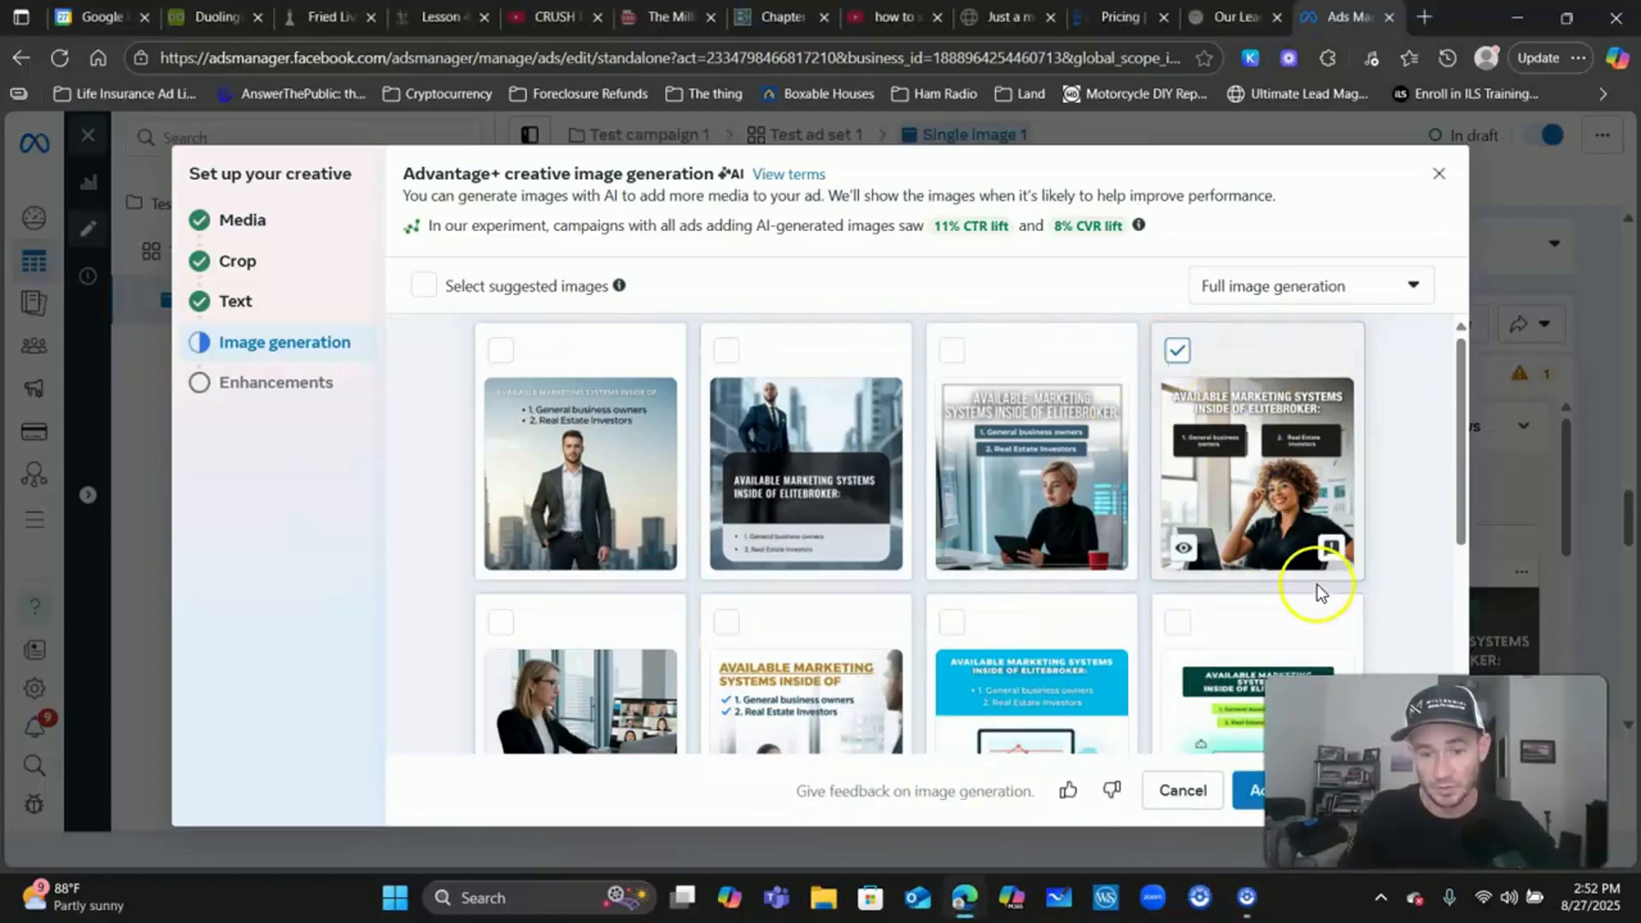
click(500, 350)
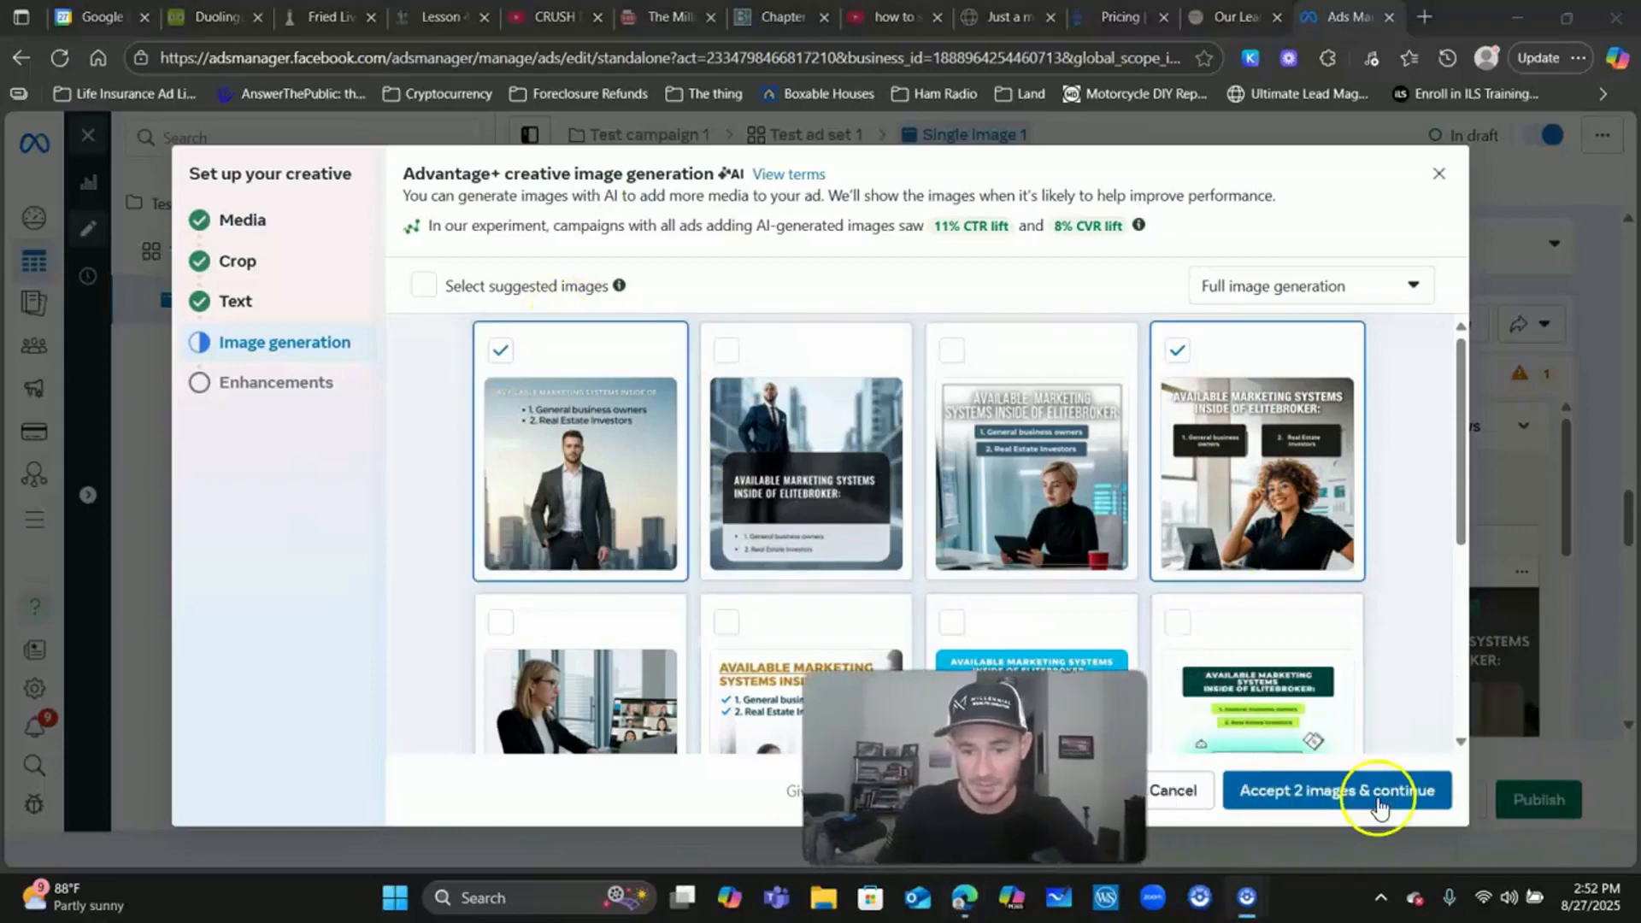
click(1177, 350)
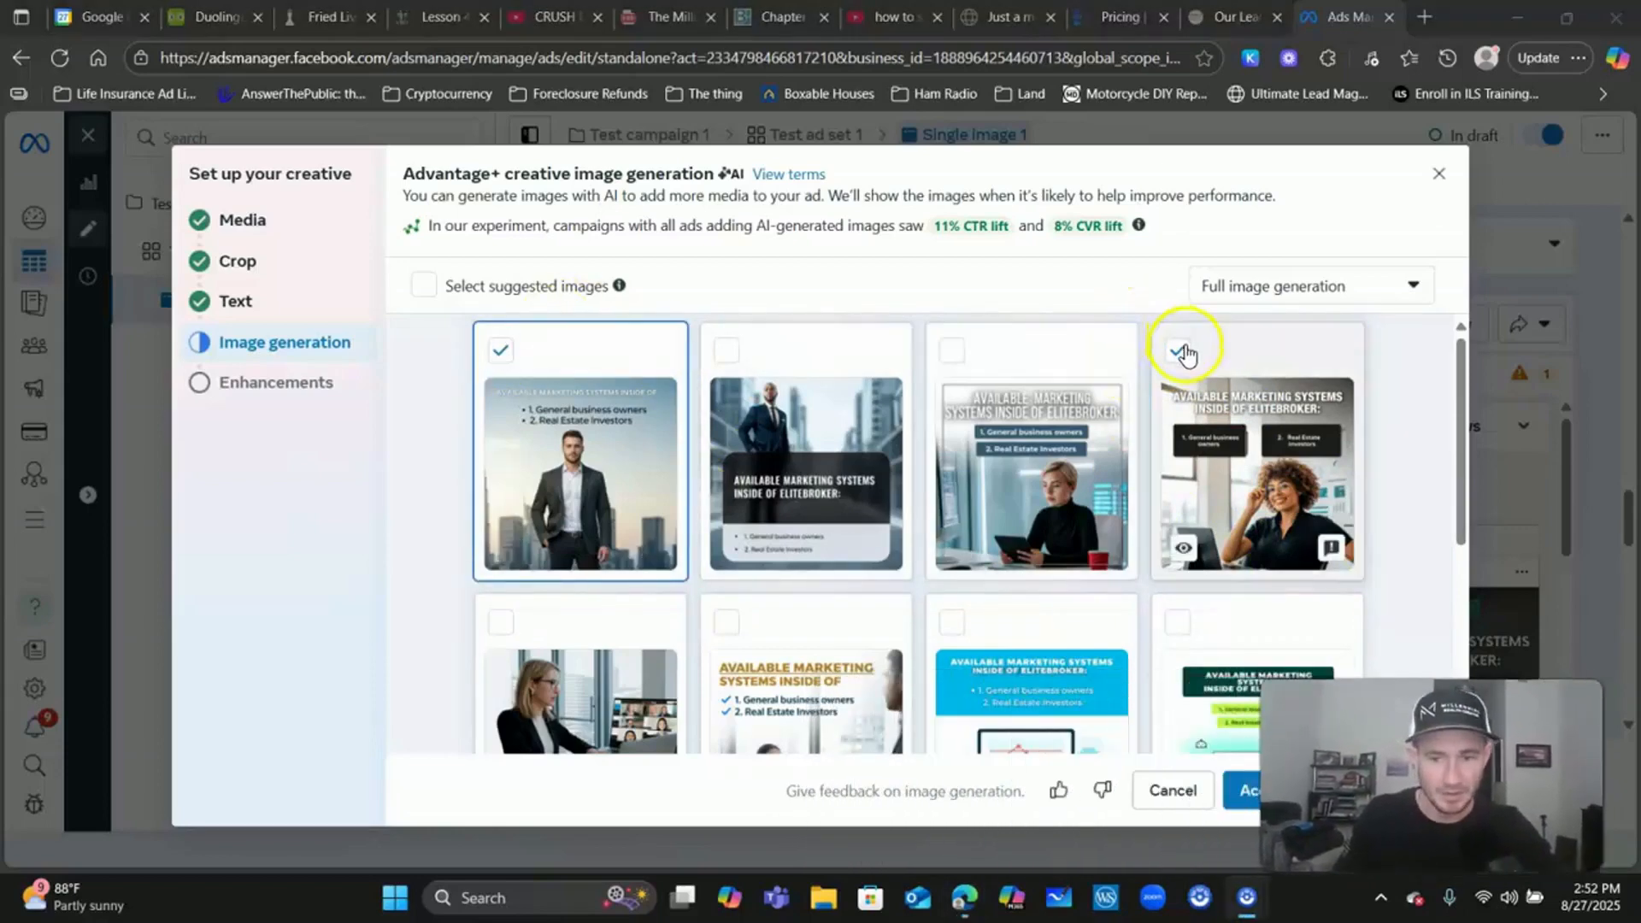
click(500, 351)
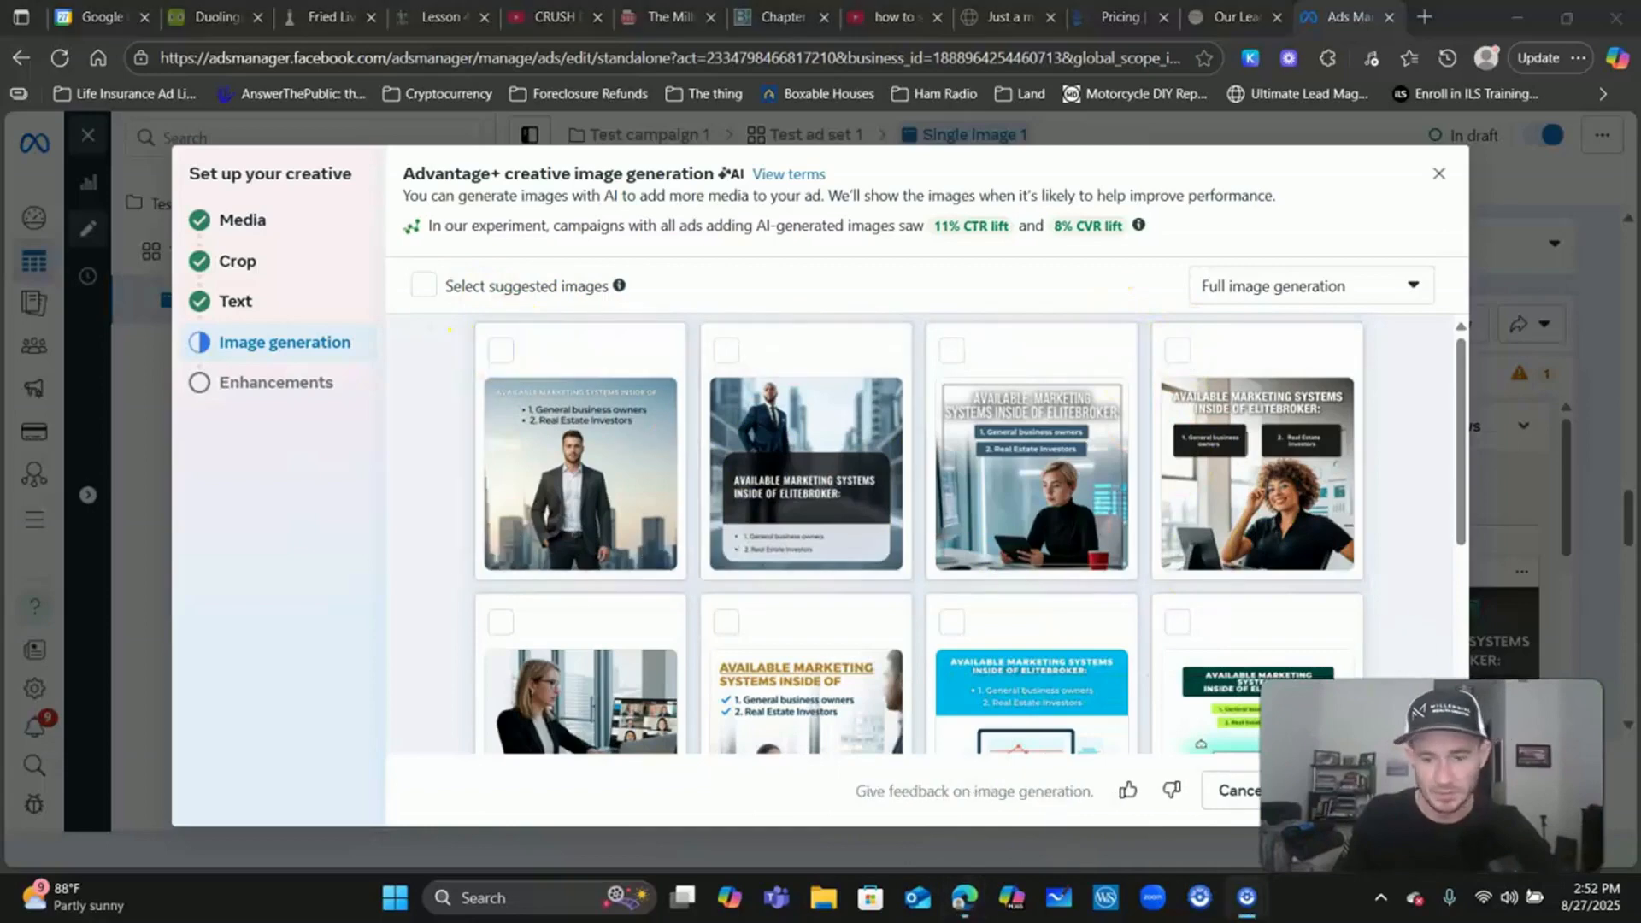
- Skip the AI image generation and finish the creative setup without turning on any of the enhancements for review
click(1364, 787)
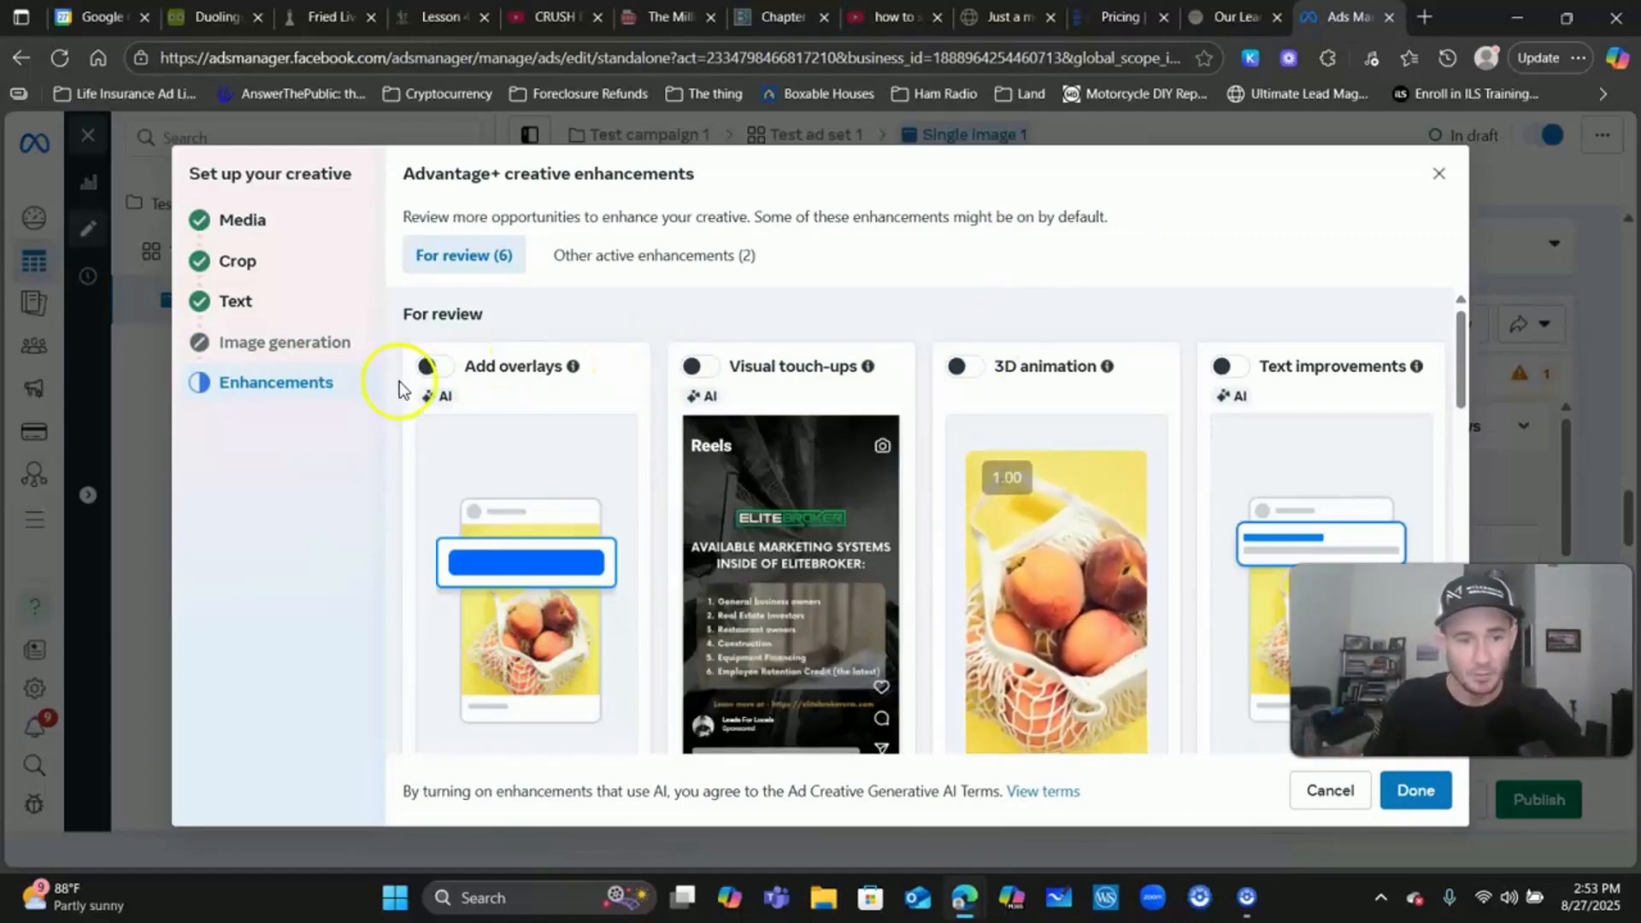
mouse_move(457, 374)
drag(1444, 641, 1406, 617)
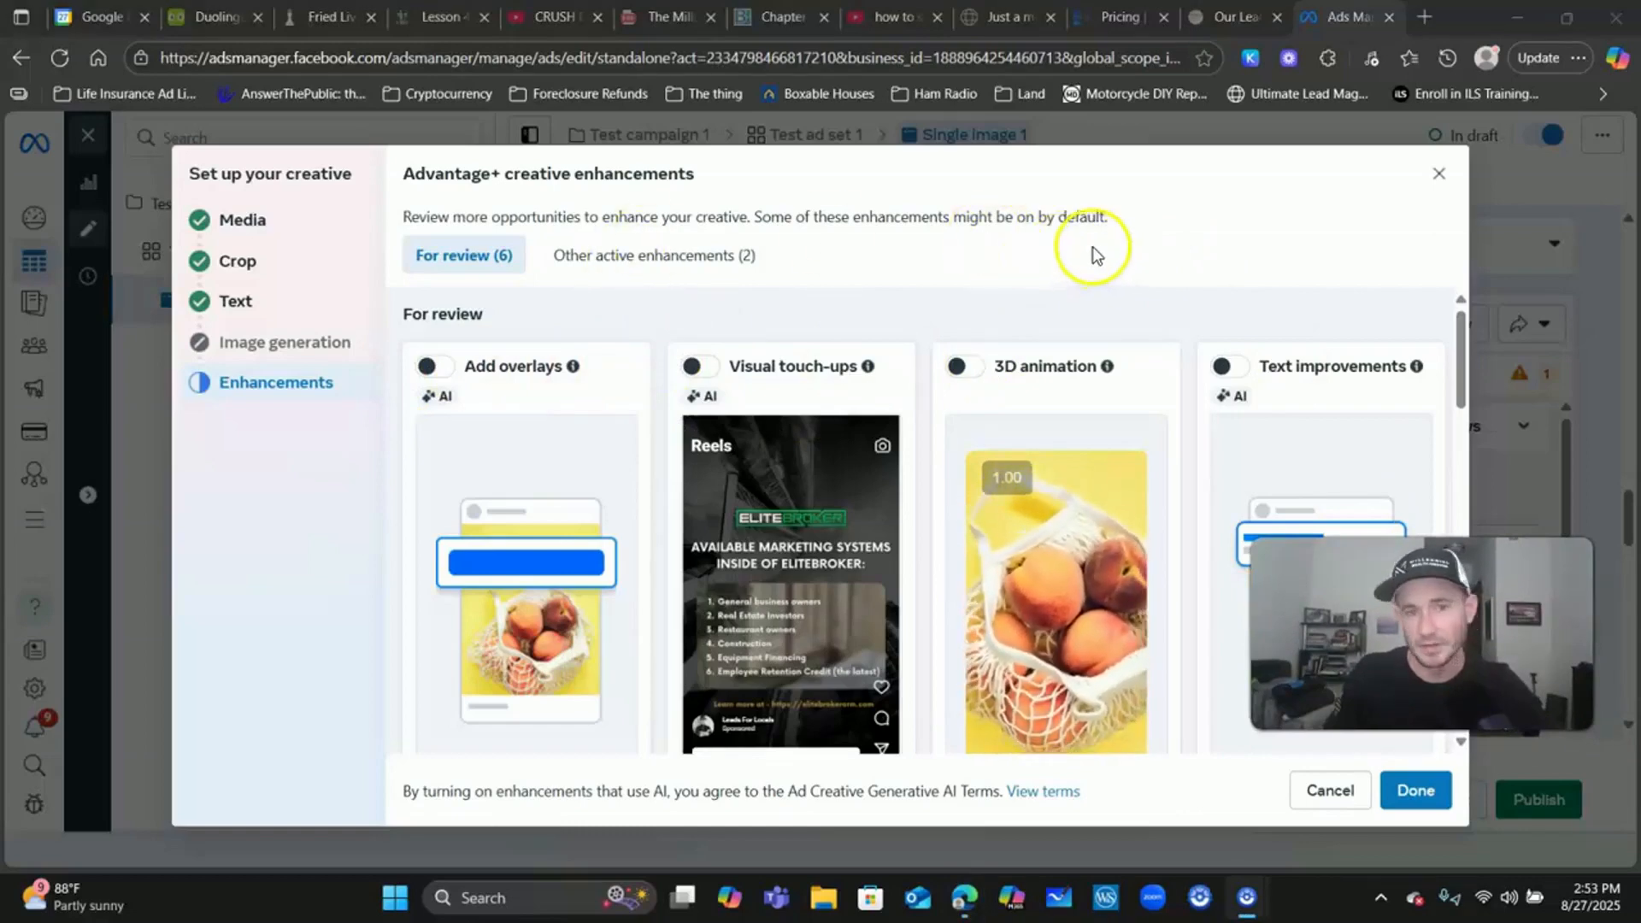
click(1416, 795)
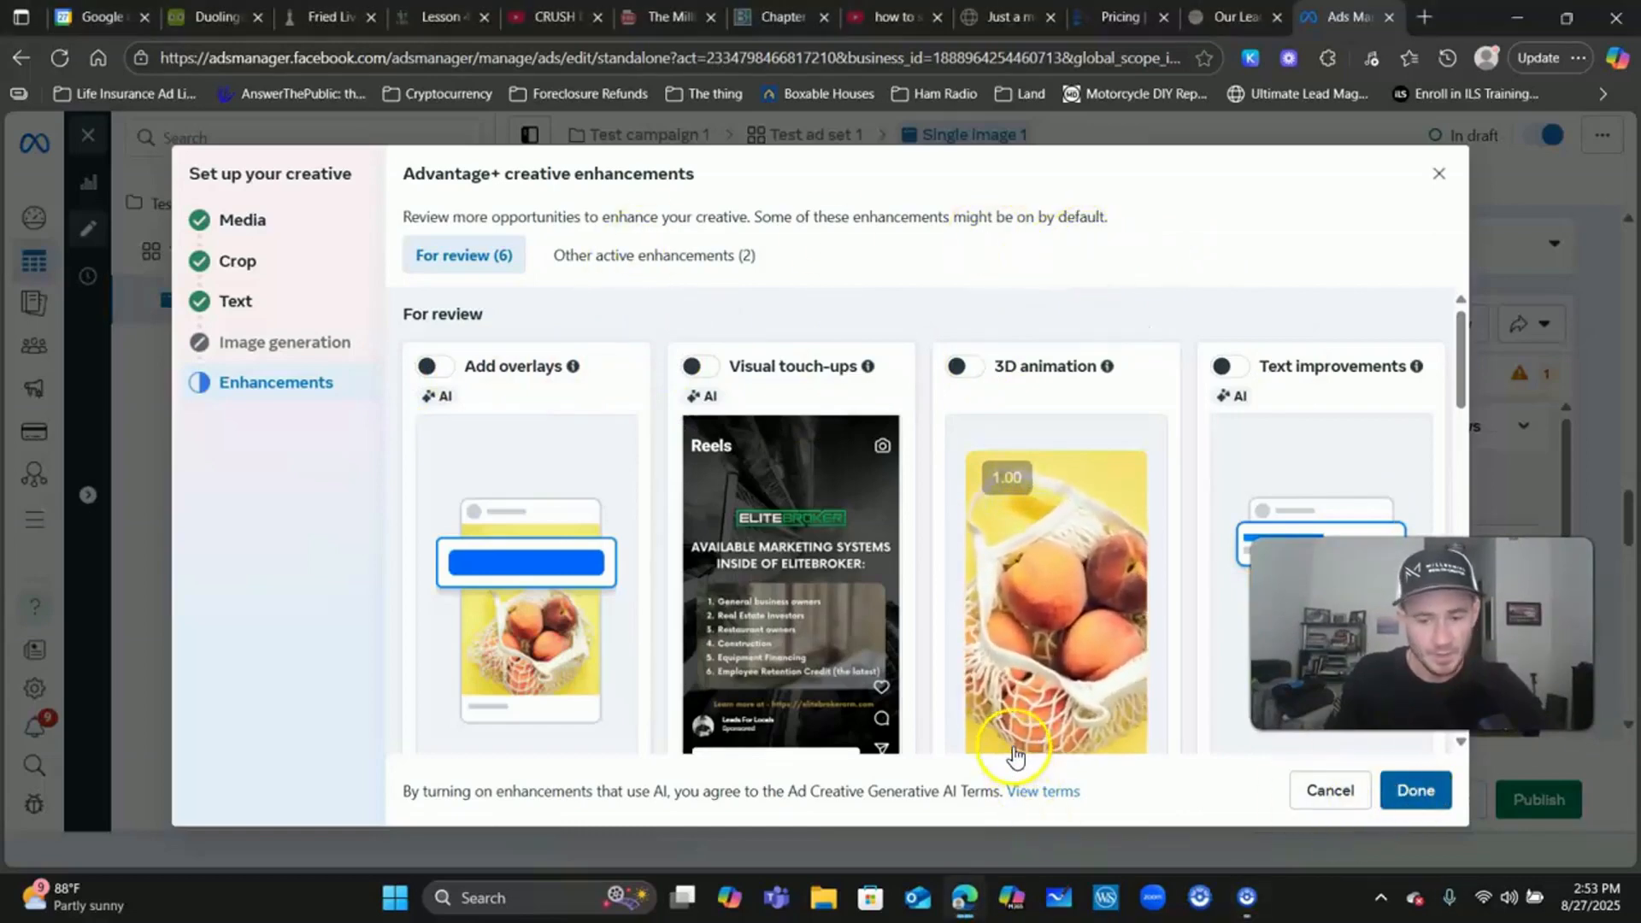
click(1412, 790)
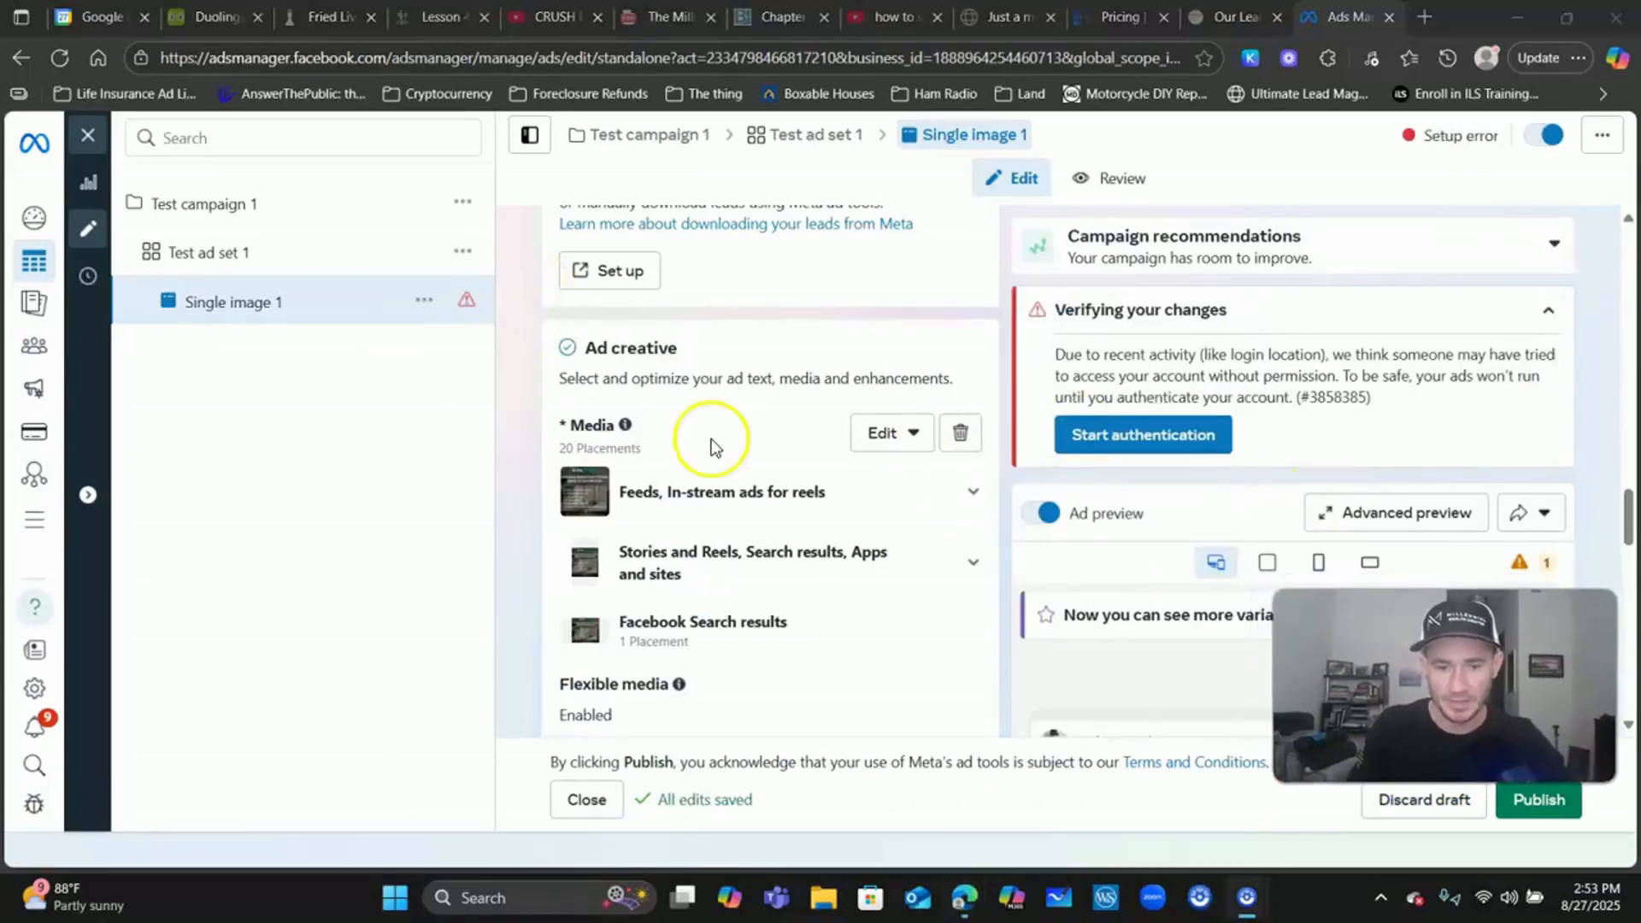
scroll(506, 320, down, 10)
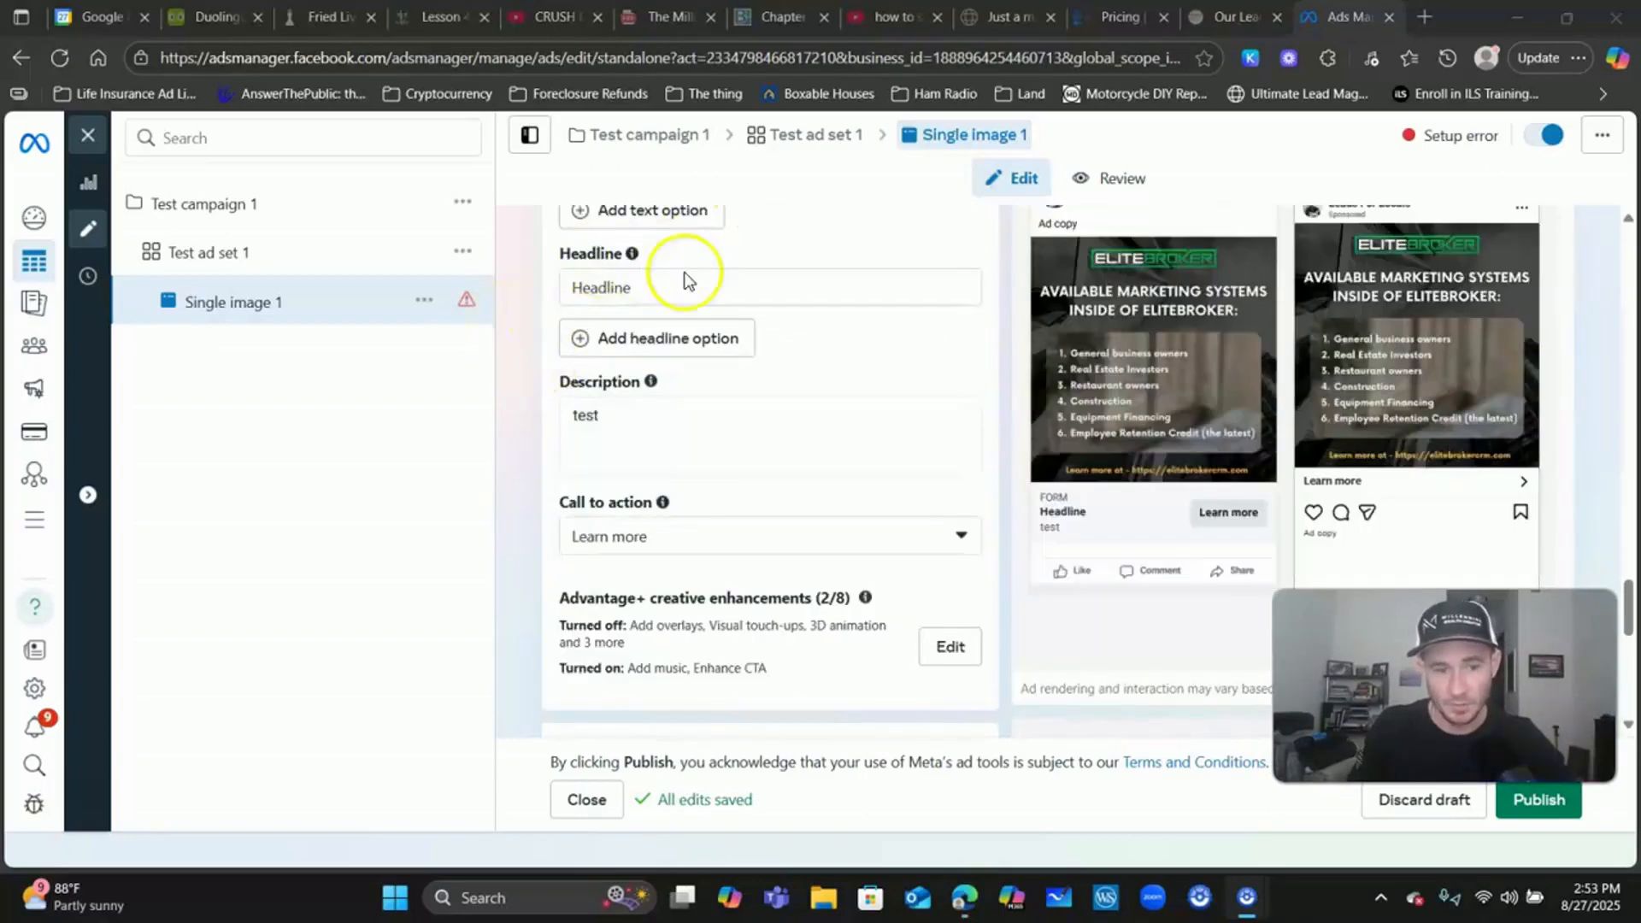
scroll(681, 403, up, 3)
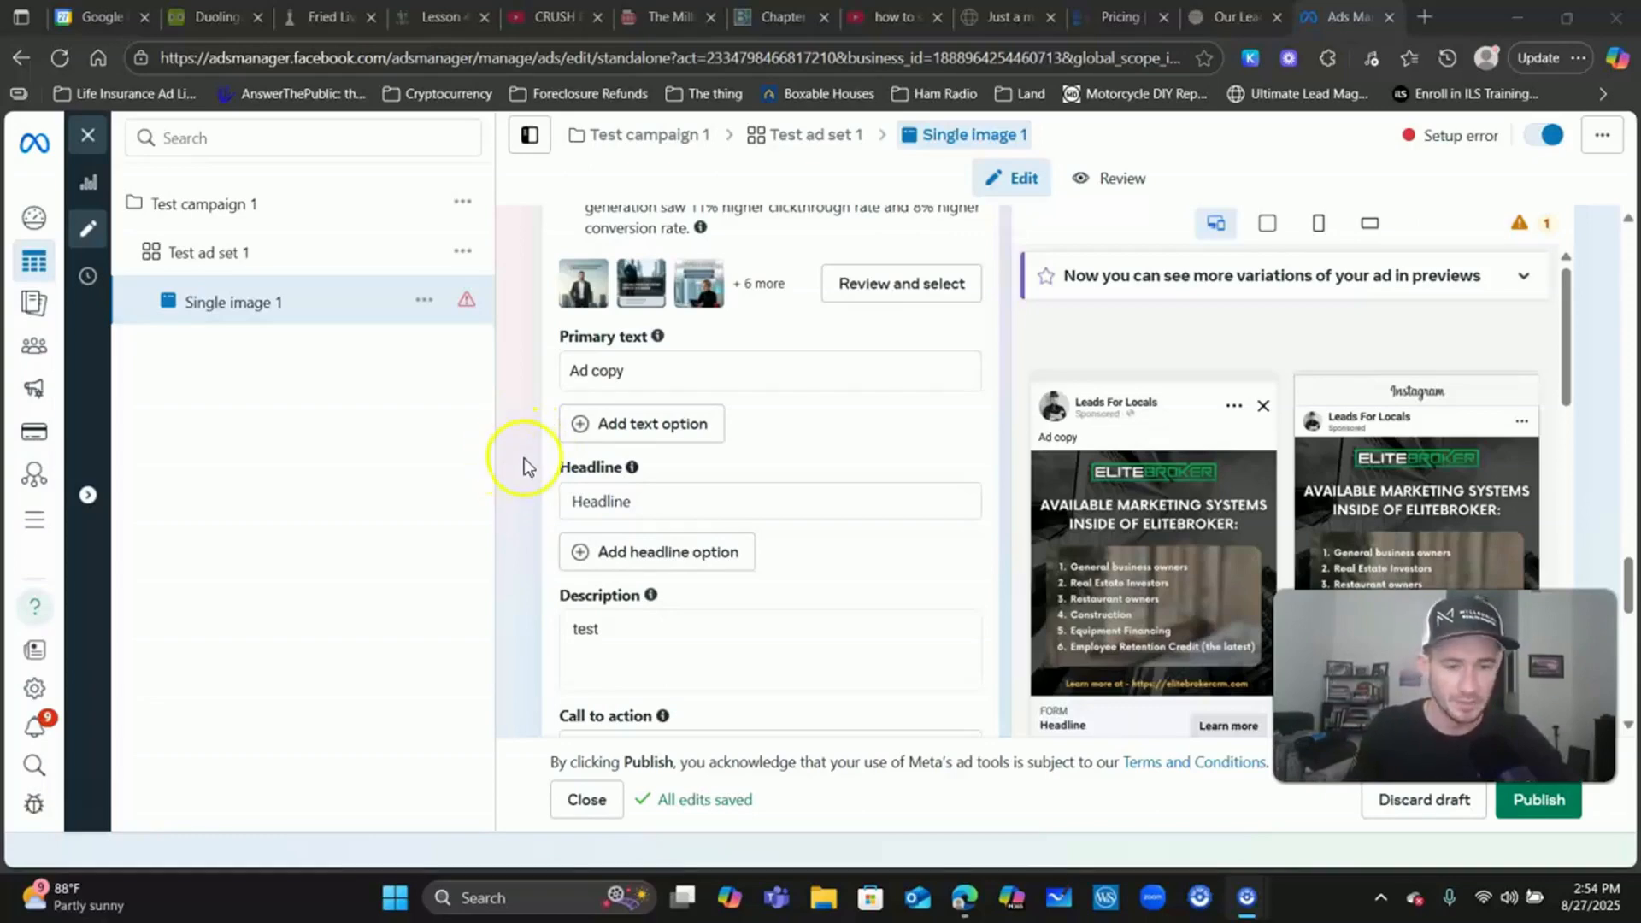
scroll(506, 453, down, 1)
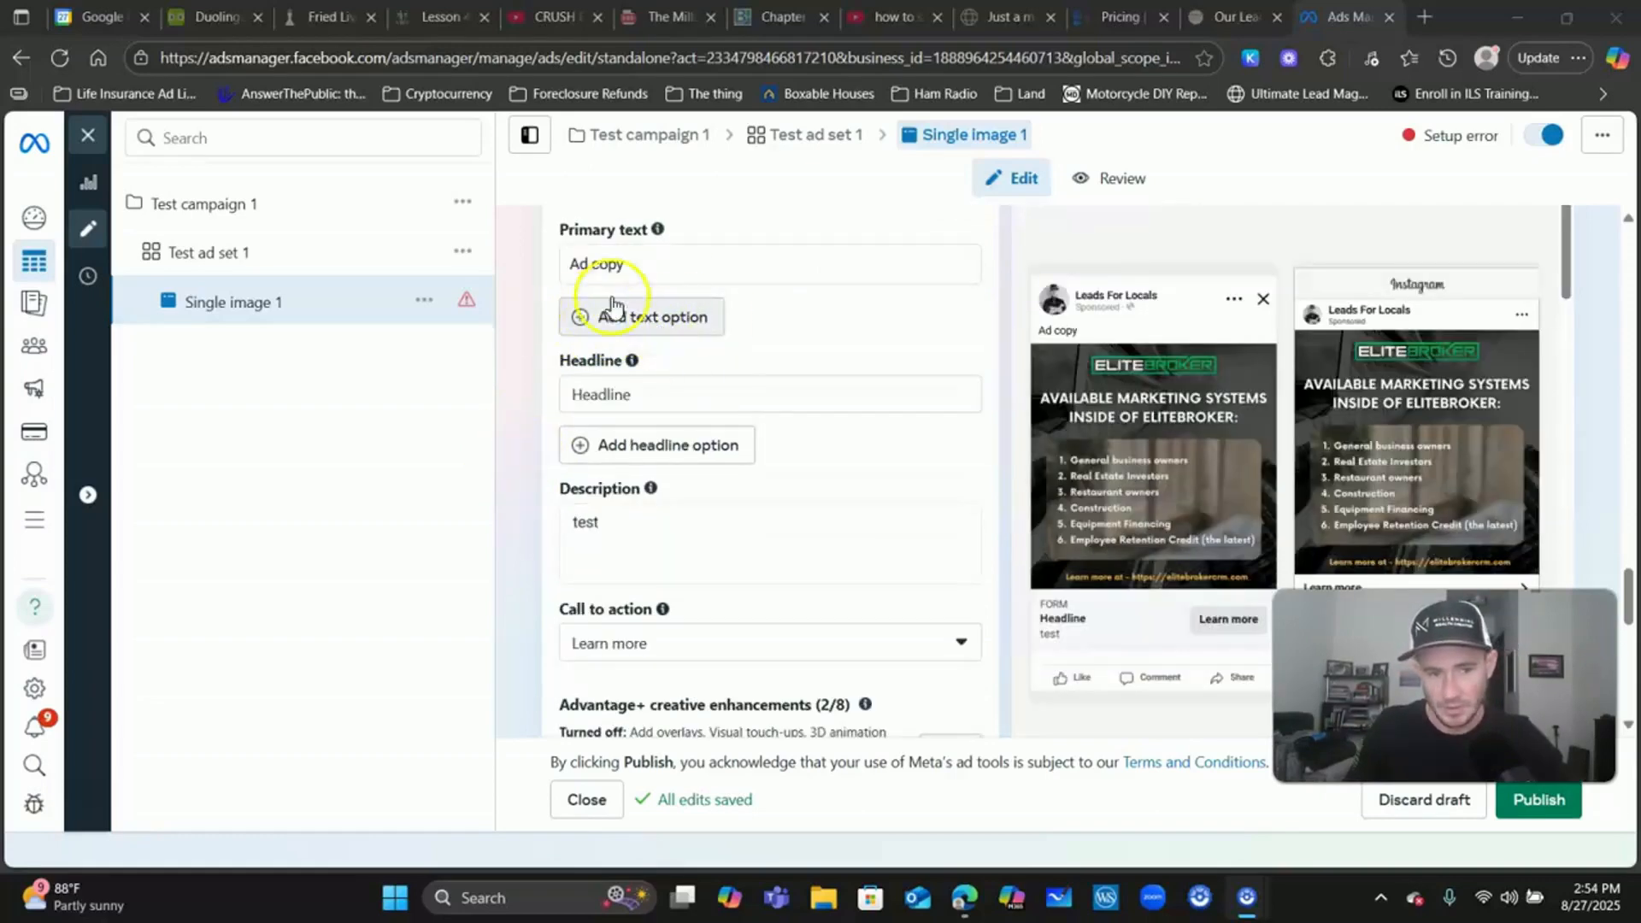
click(666, 324)
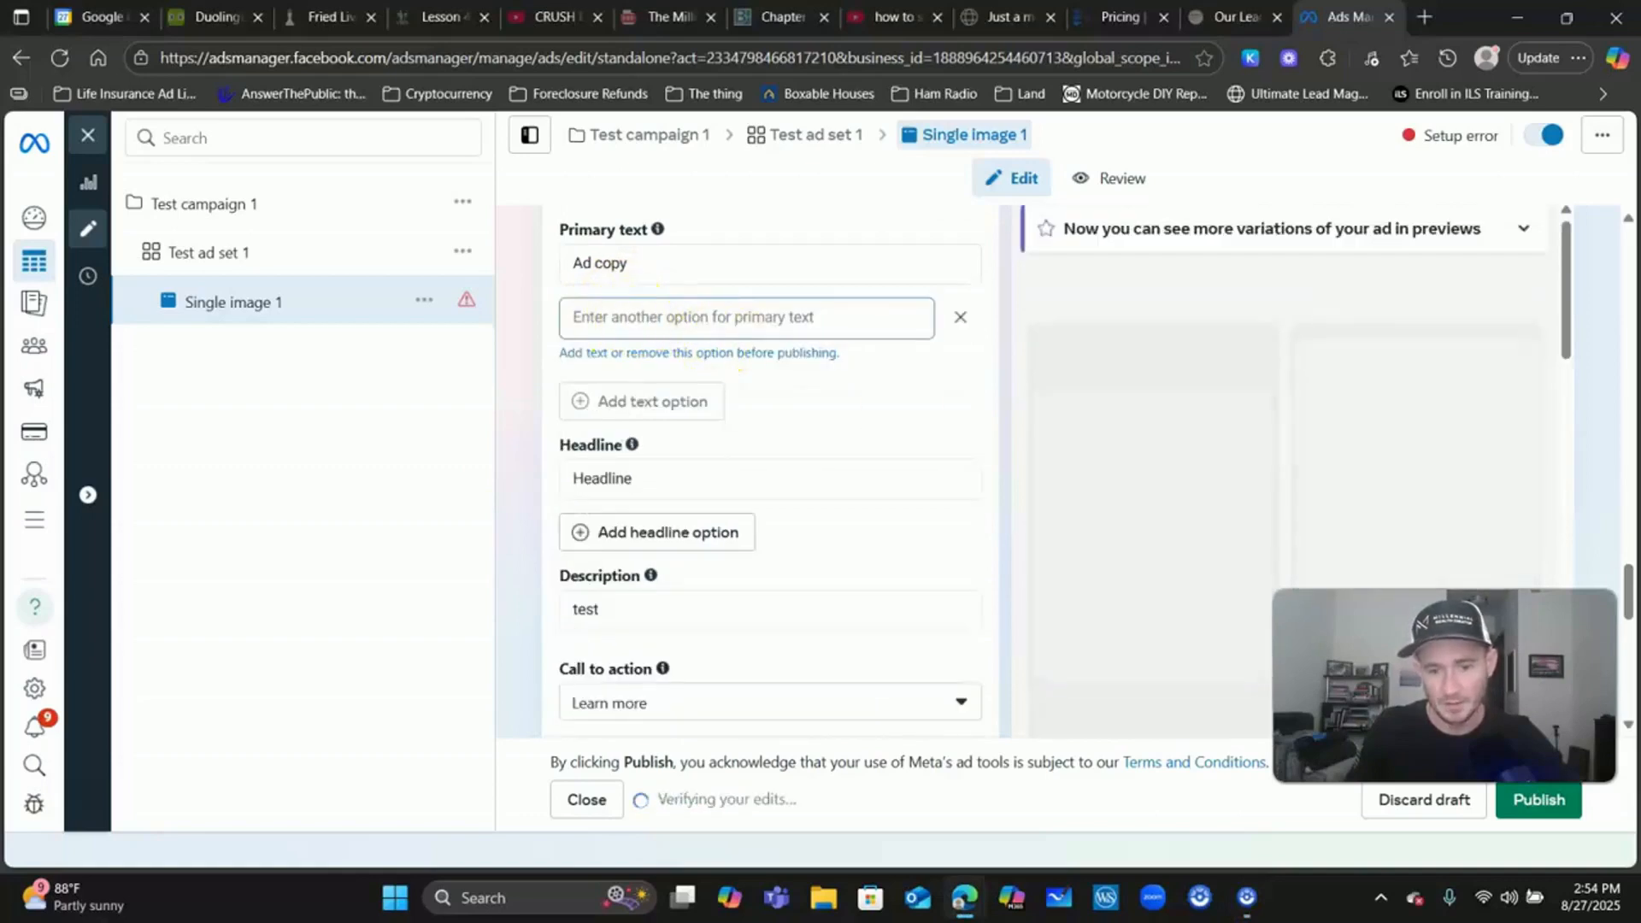
click(964, 321)
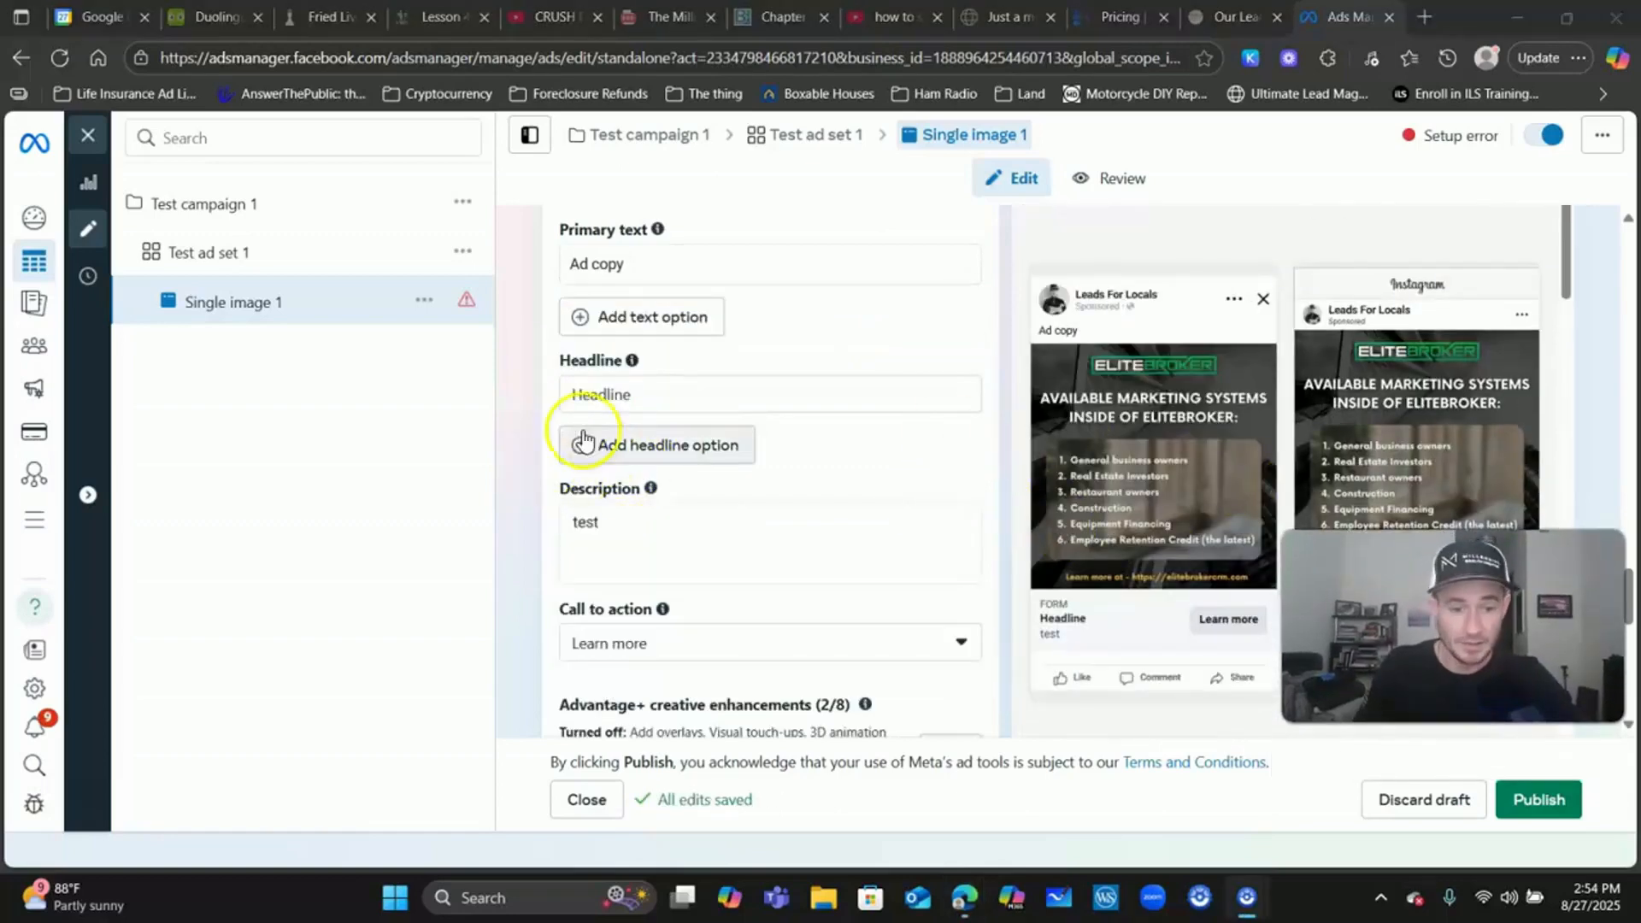
- Publish the ad, setting the preselected card under Business payment method as the ad account's default payment method
scroll(564, 487, down, 10)
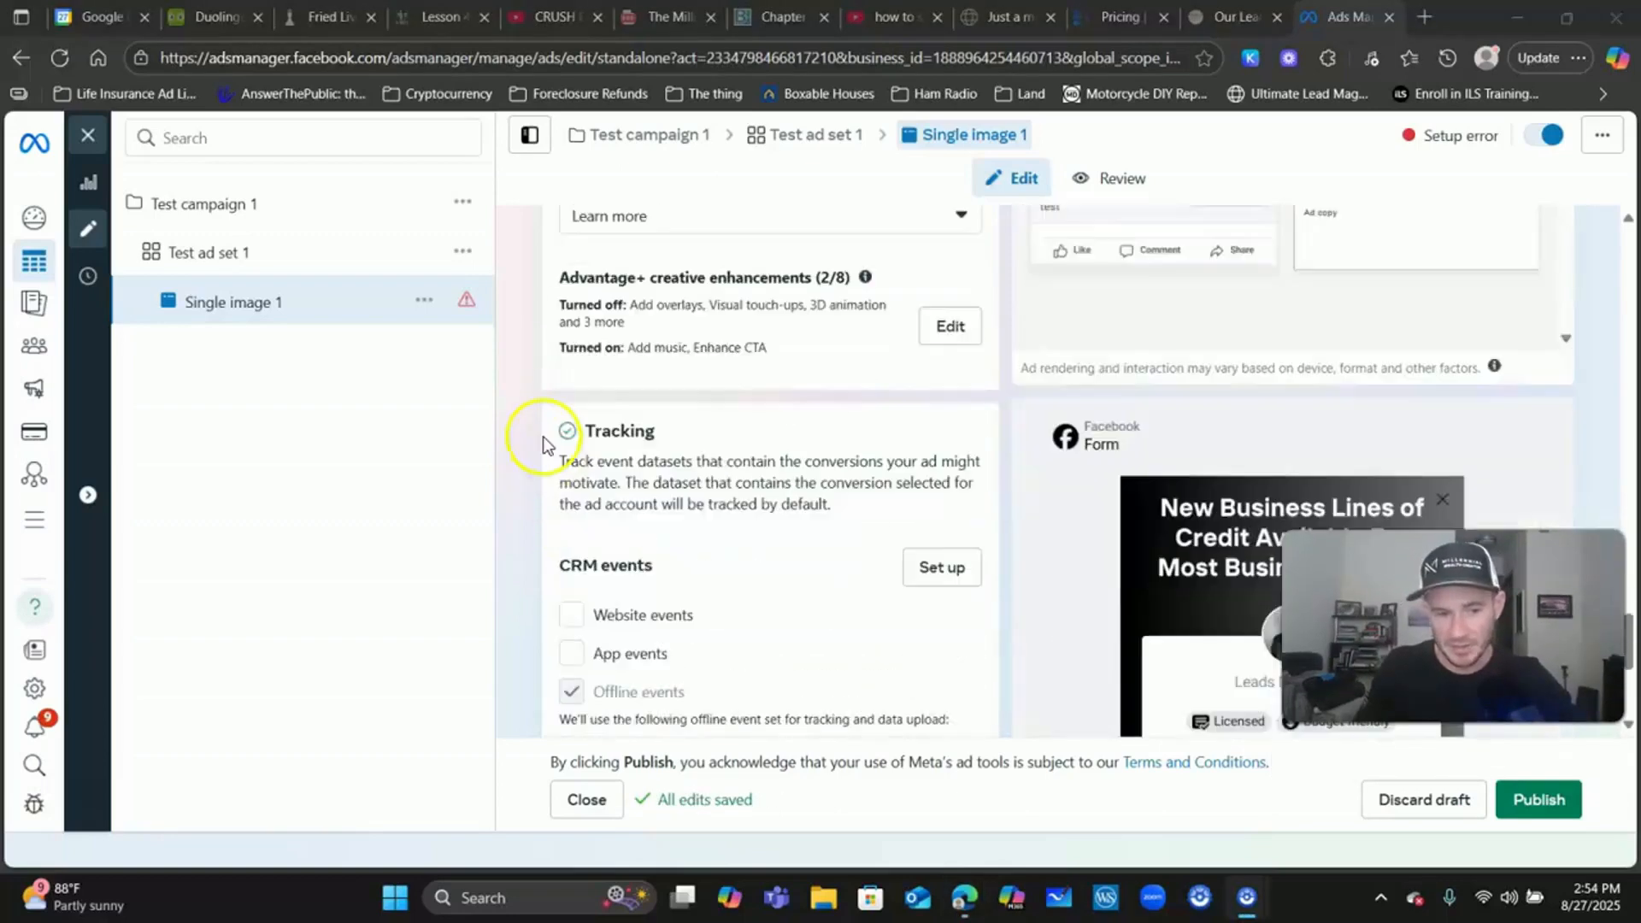
click(1538, 799)
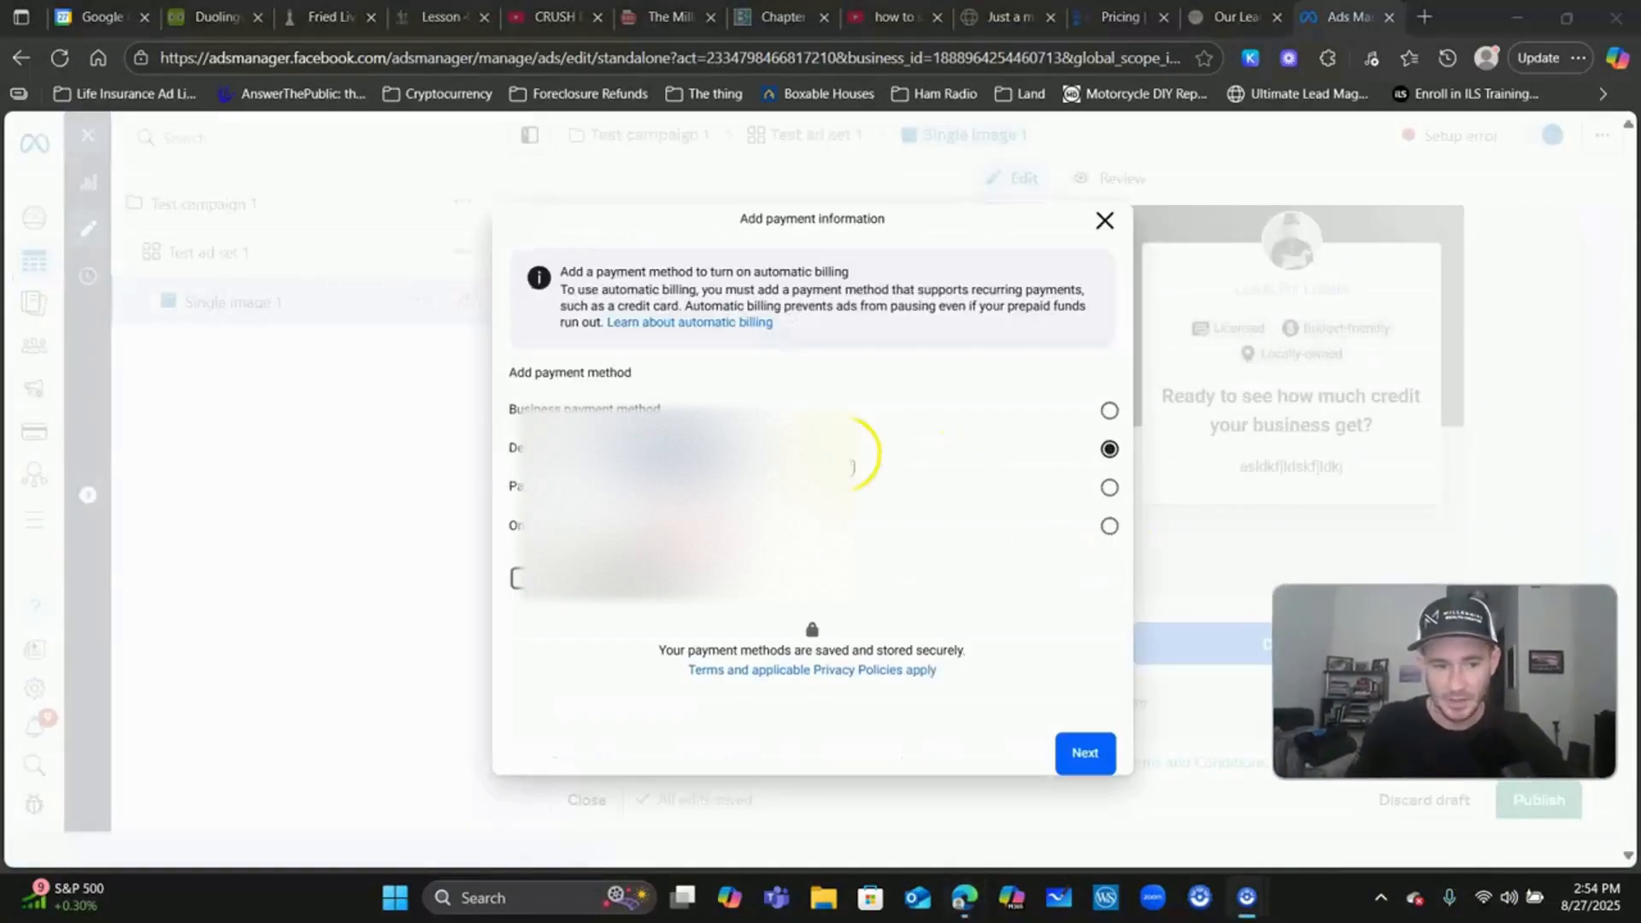
click(1110, 410)
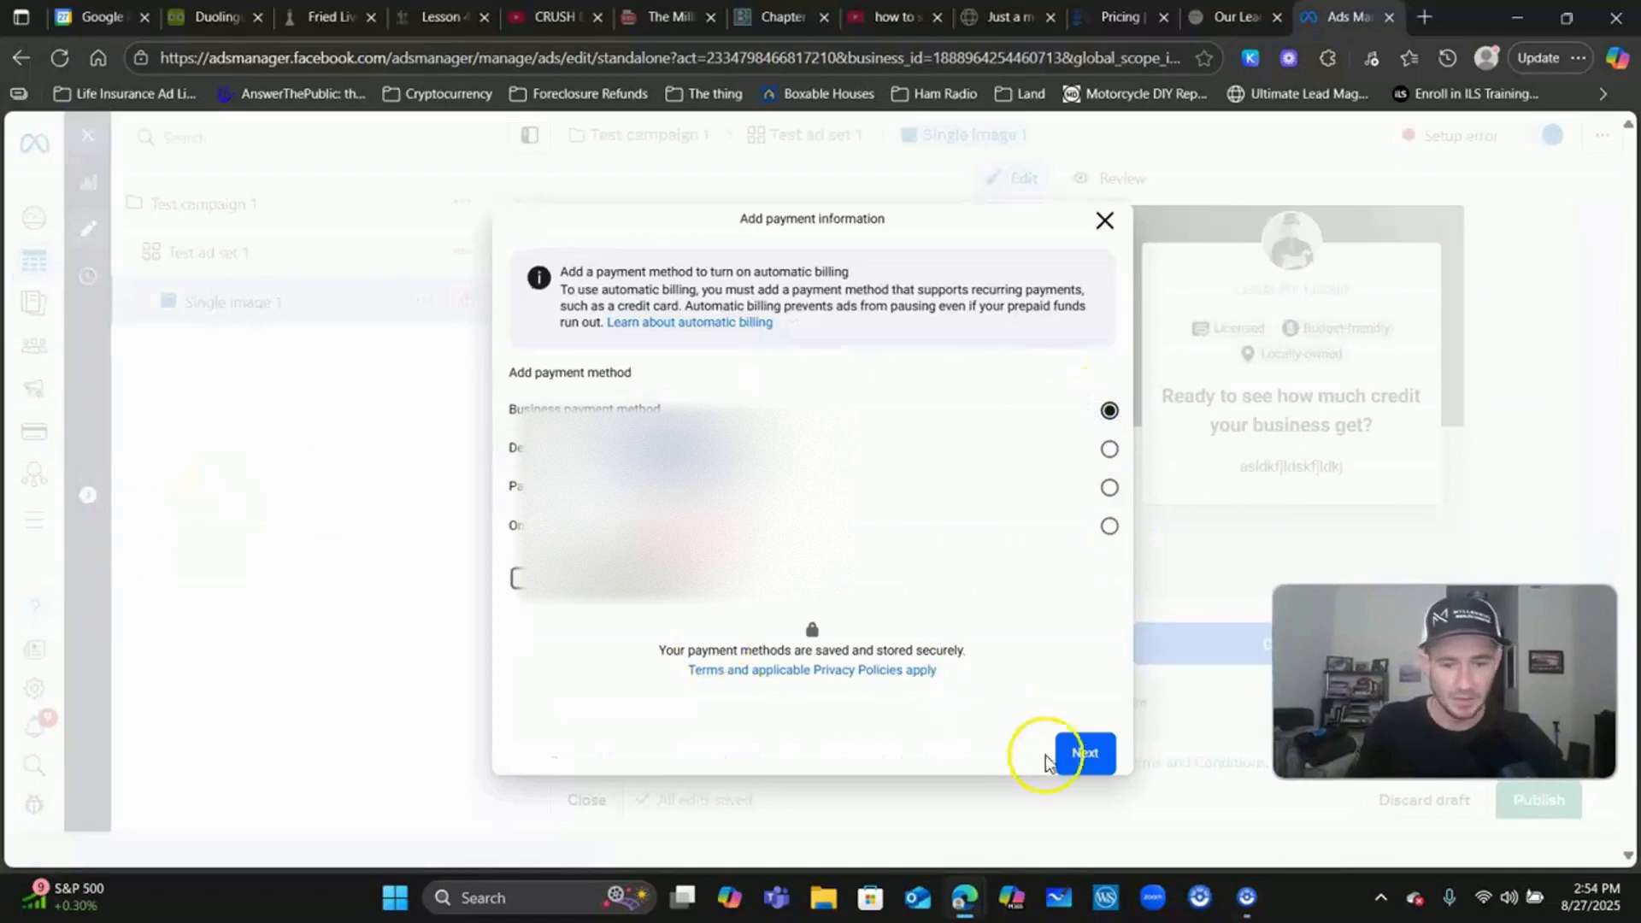
click(1088, 765)
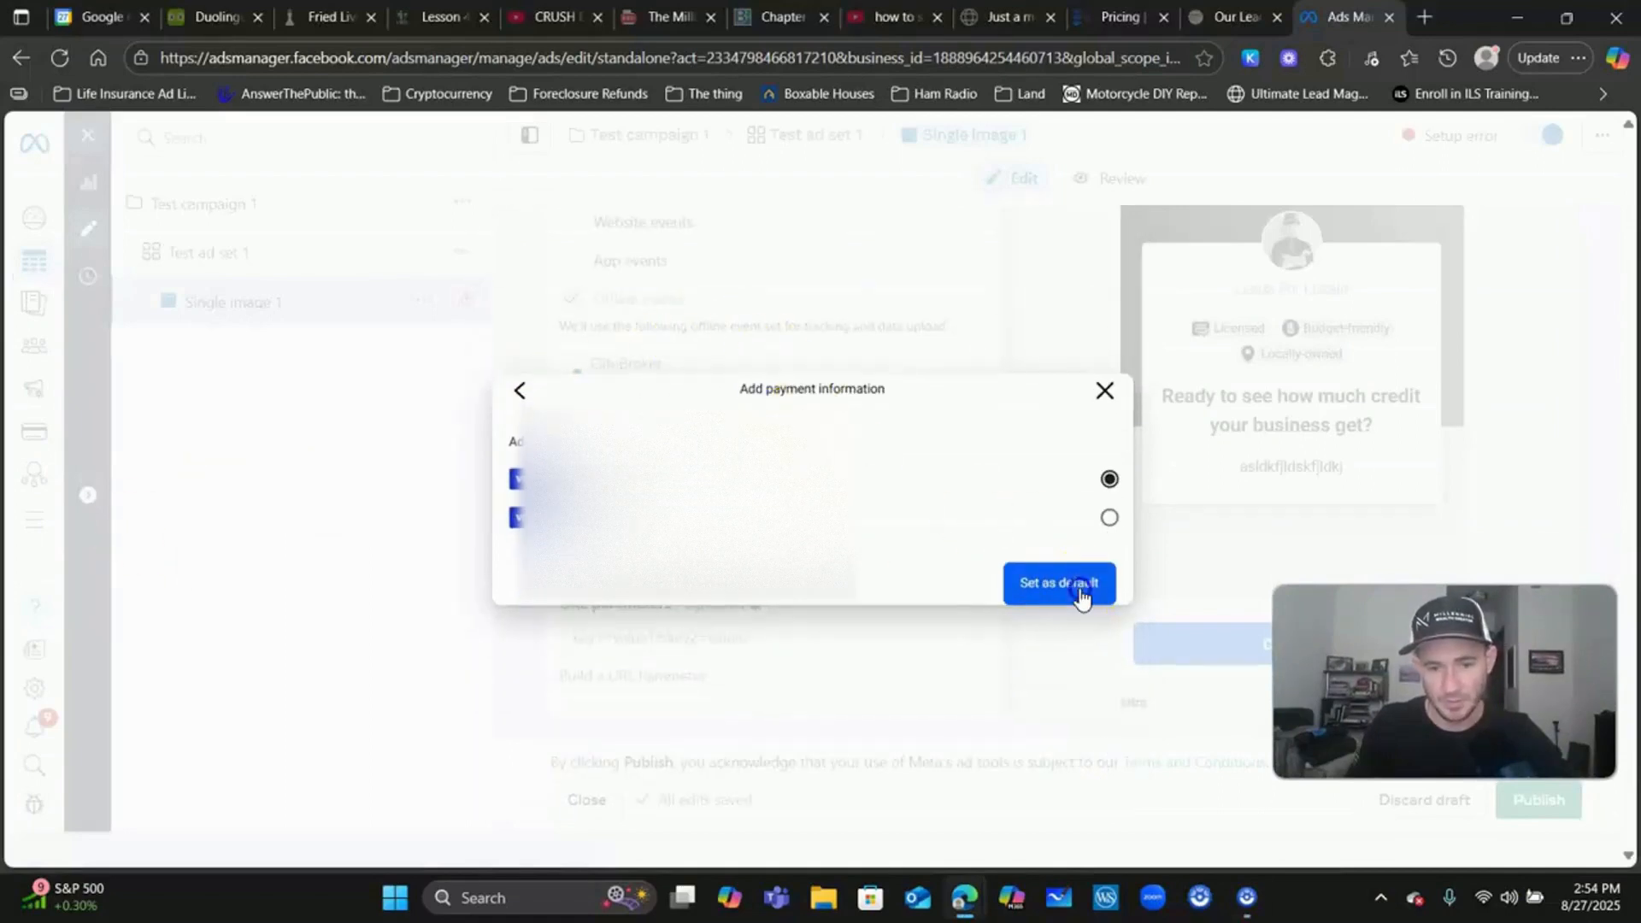
click(1078, 588)
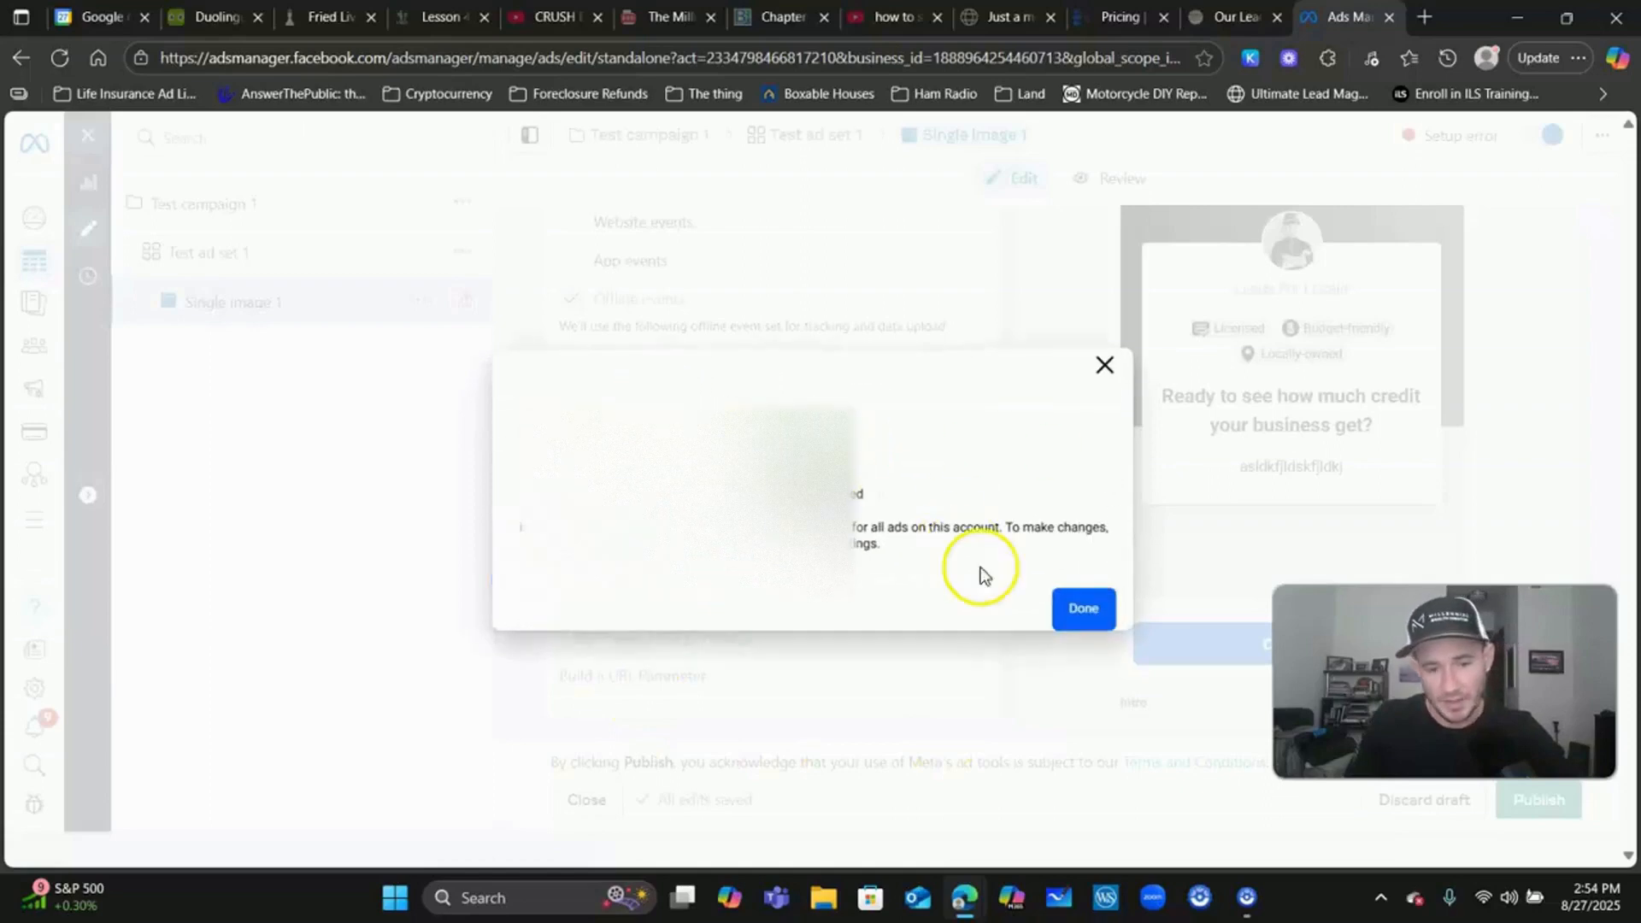
click(1078, 607)
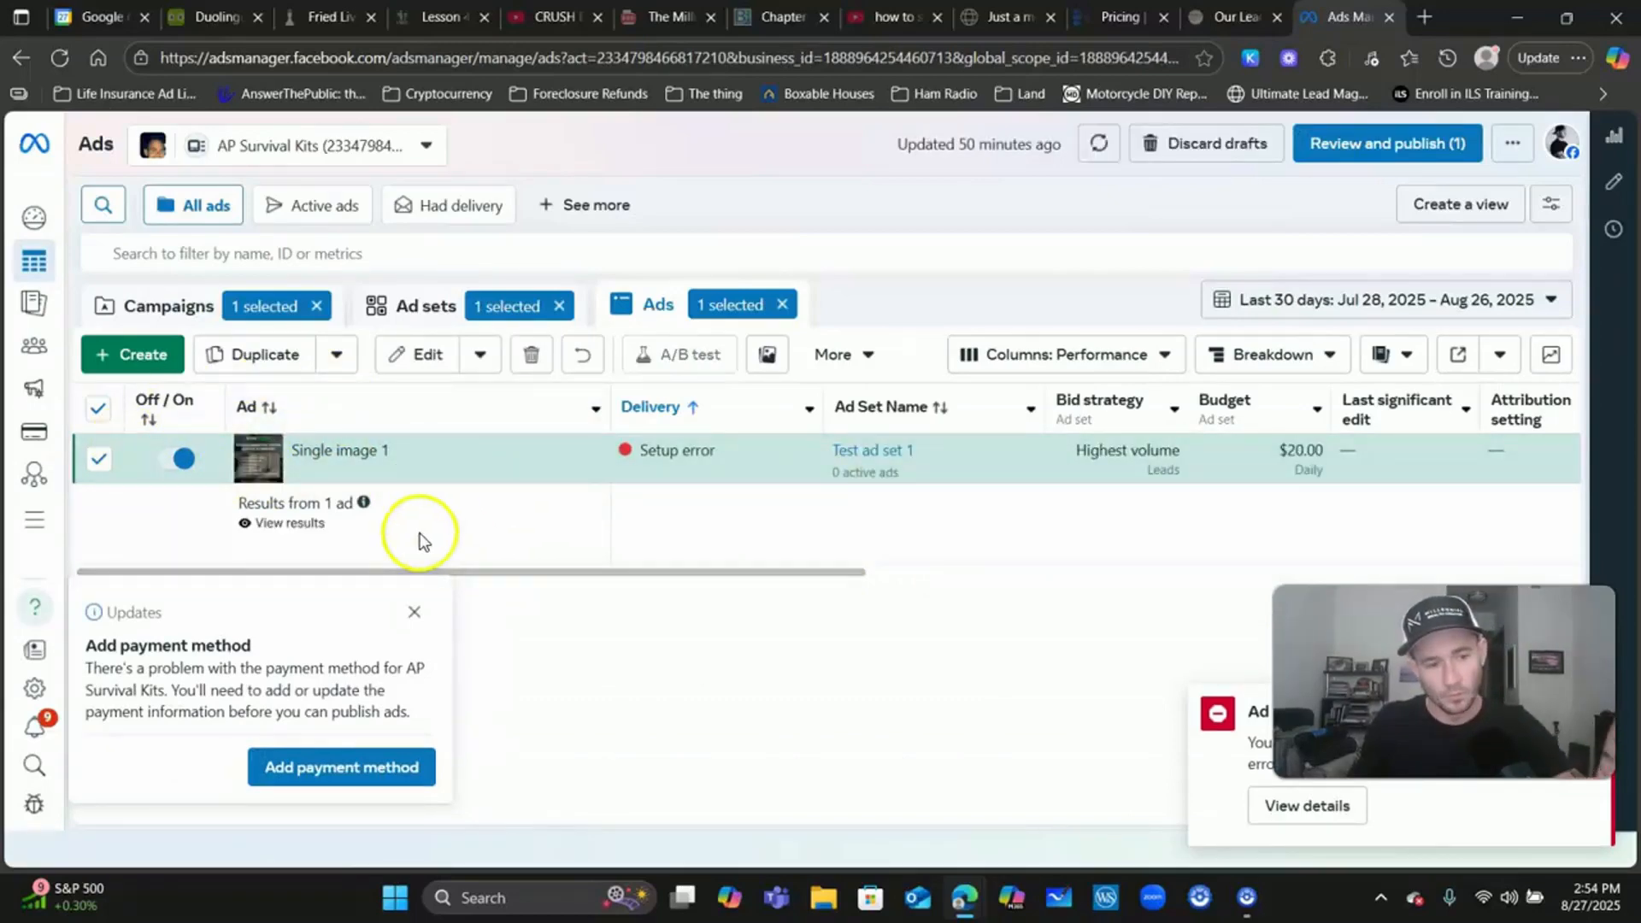
- Dismiss the payment method notice and duplicate the Single image 1 ad once within its original campaign and ad set
click(413, 612)
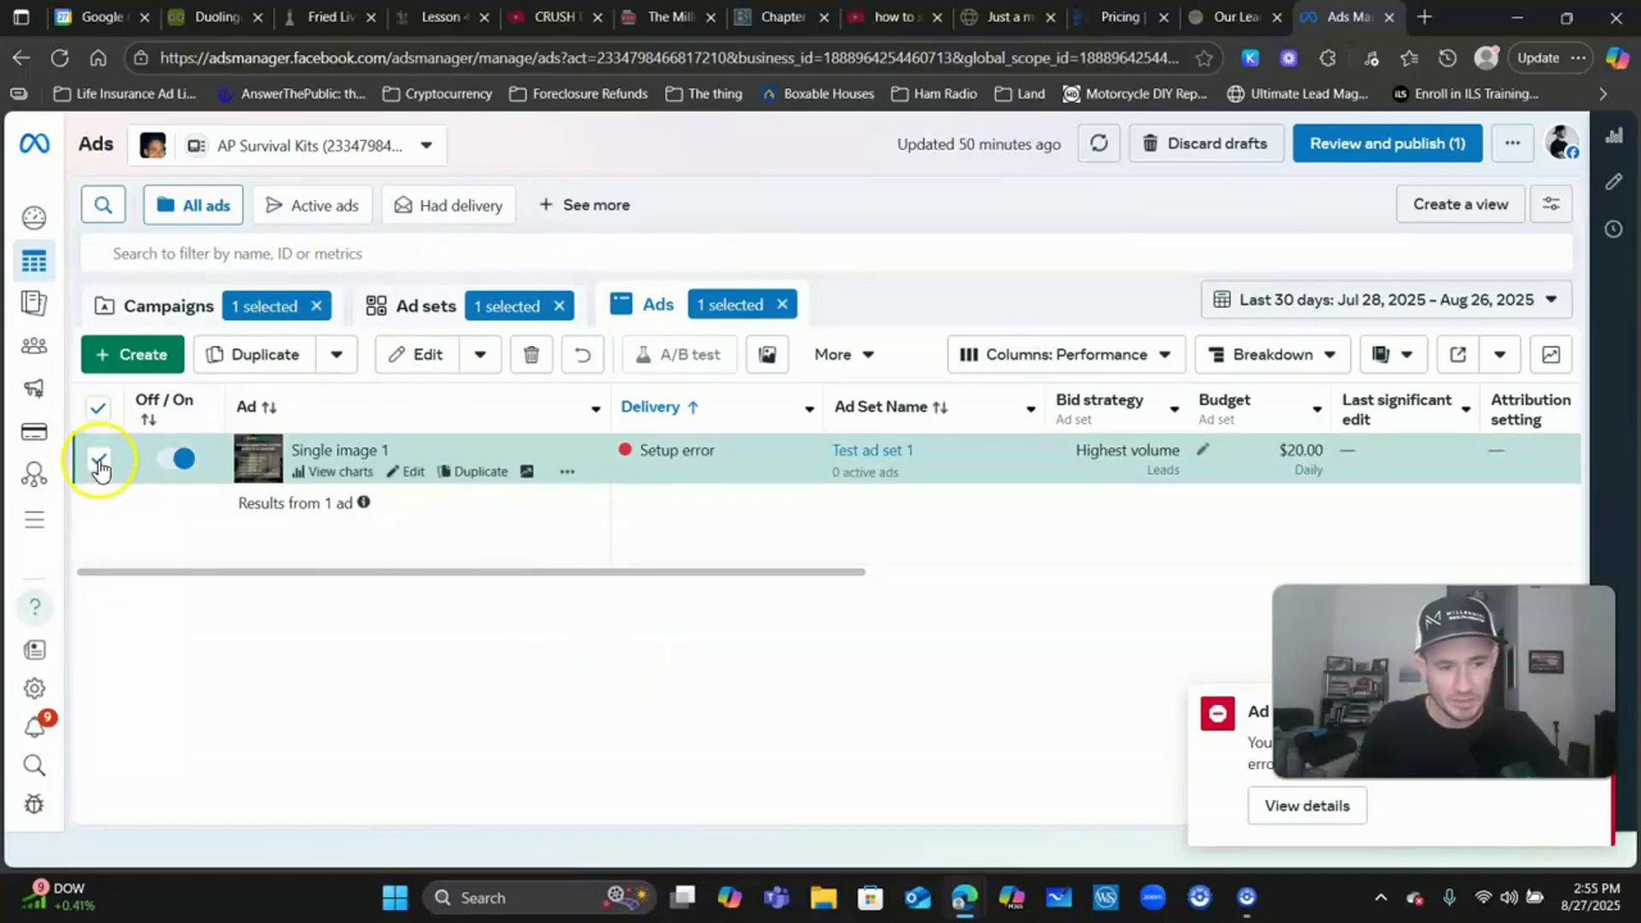
click(252, 354)
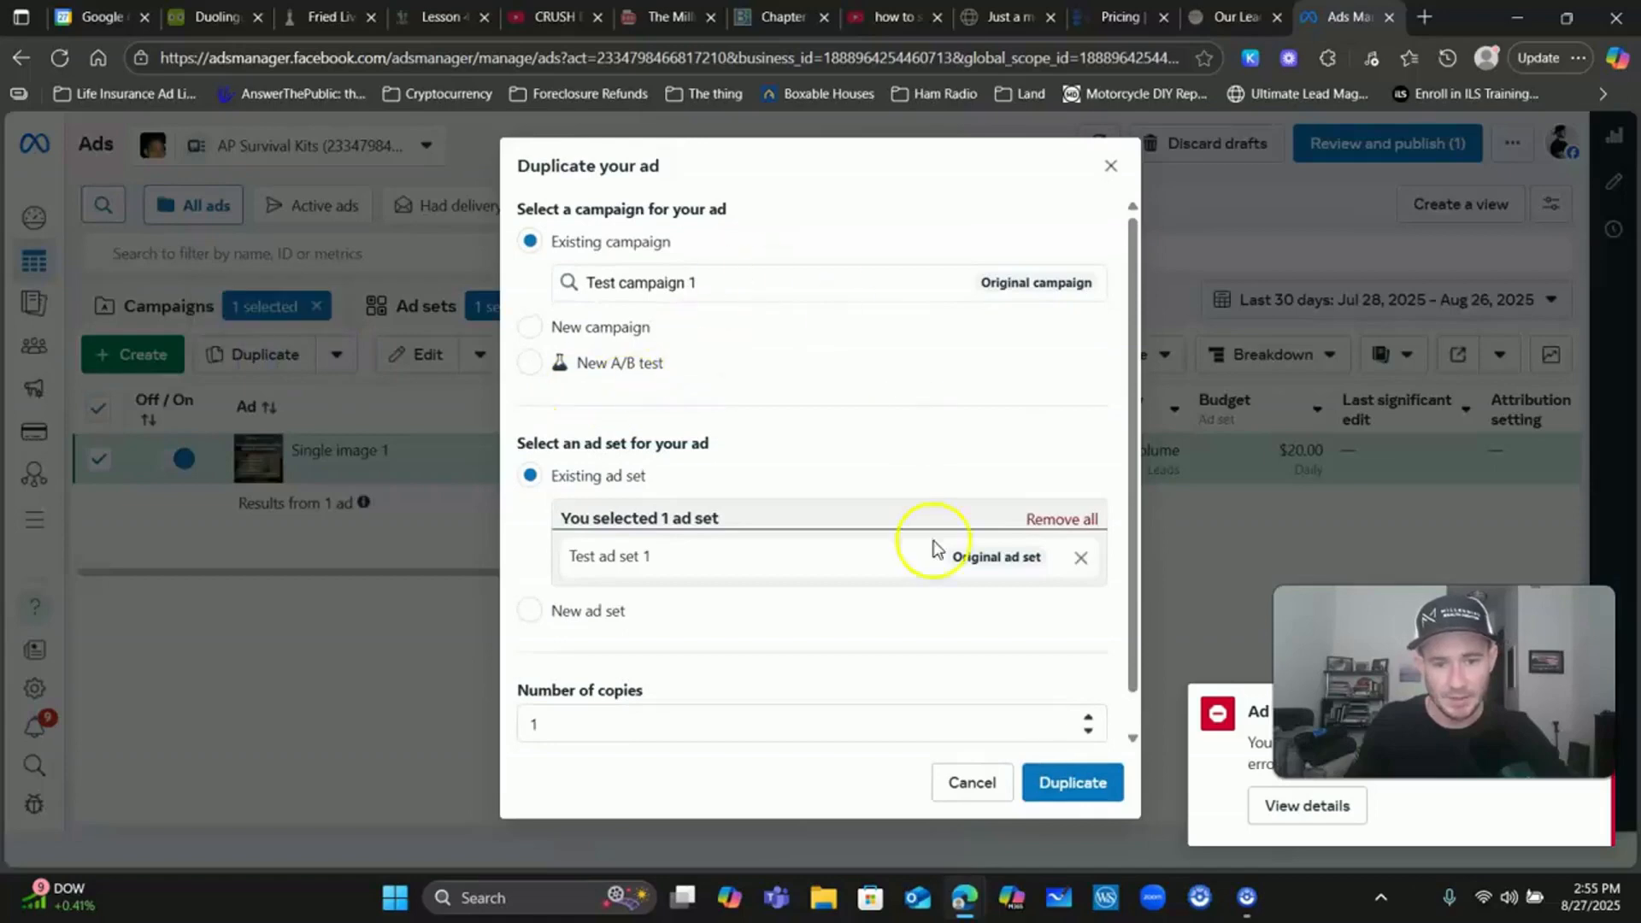
click(1070, 783)
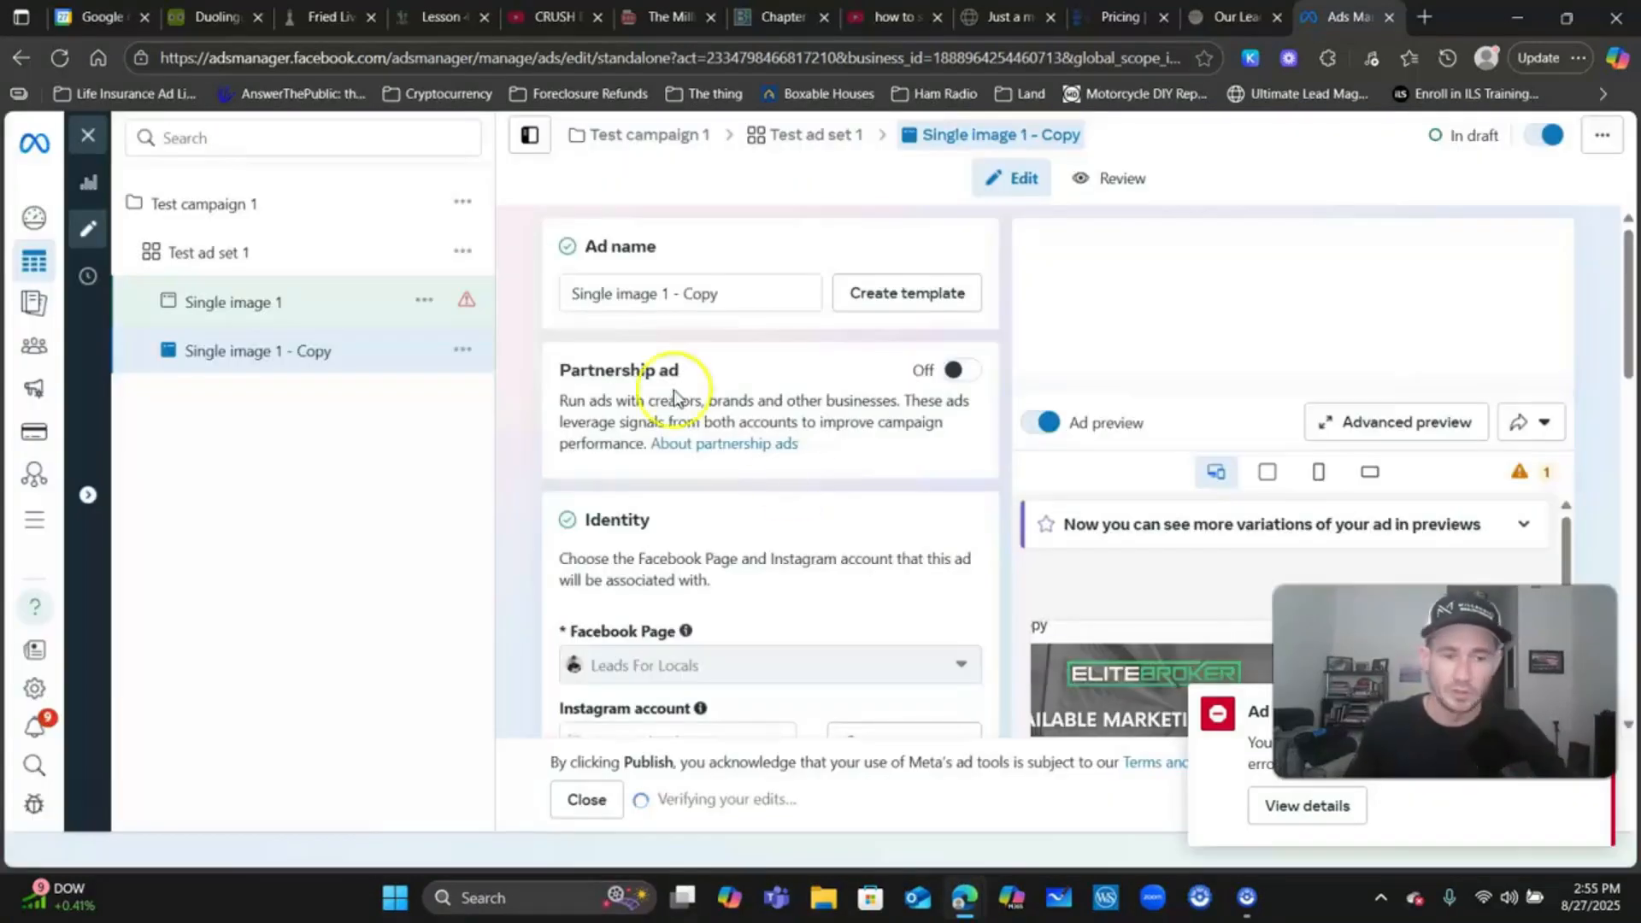
- Replace the duplicated ad's media with the 1640 × 924 image from the Leads For Locals page
scroll(812, 351, down, 10)
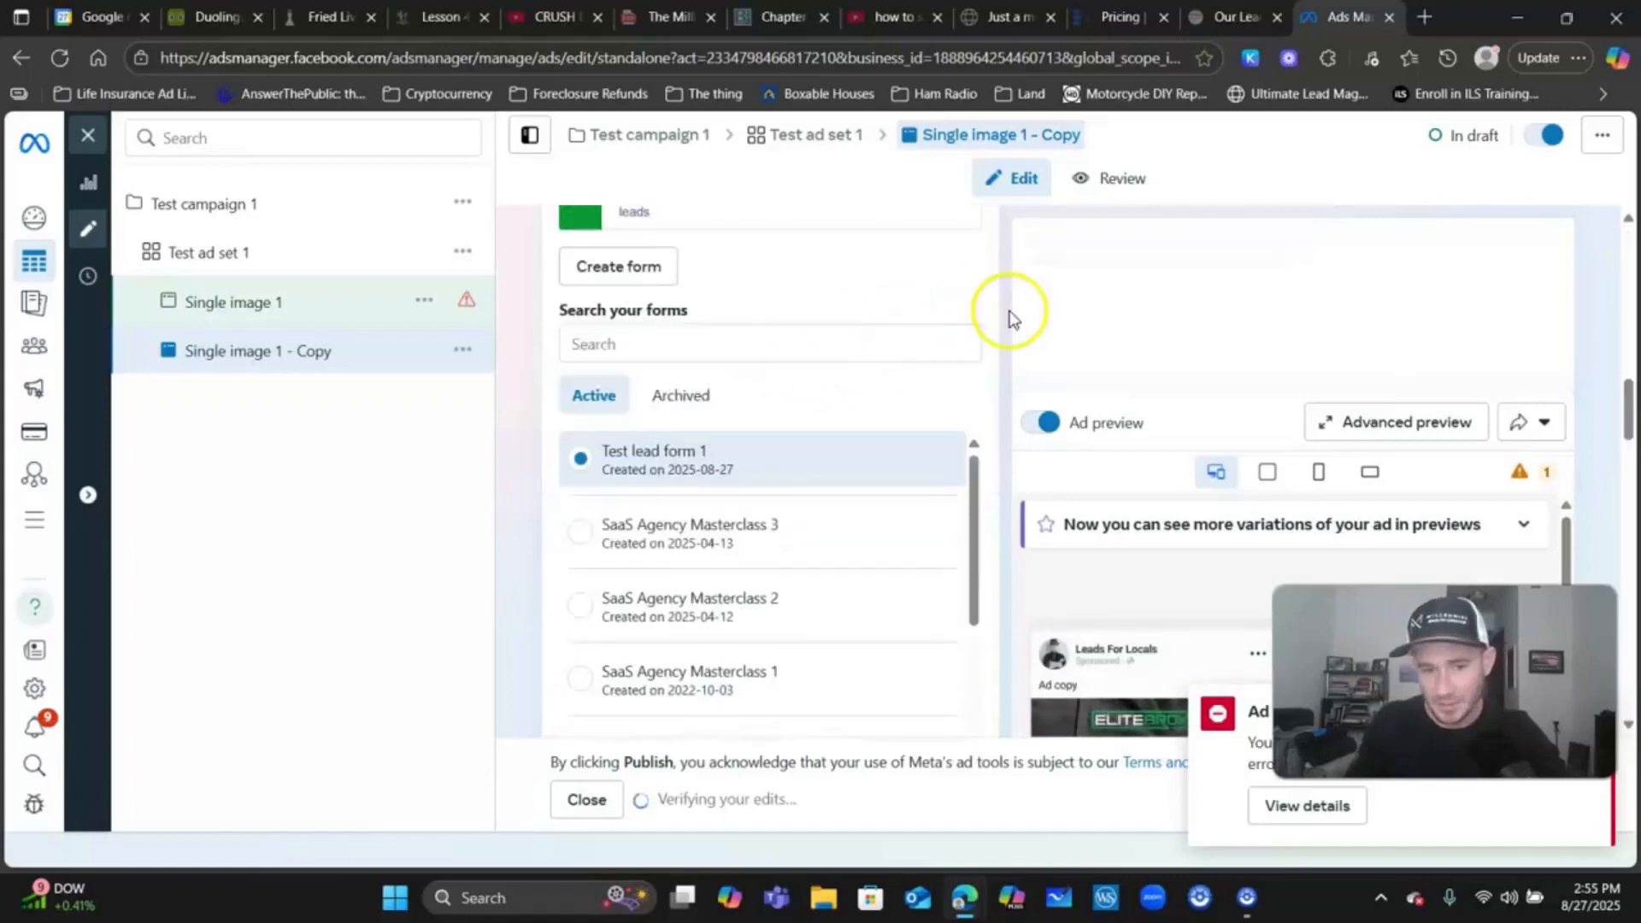
click(963, 335)
scroll(966, 342, down, 10)
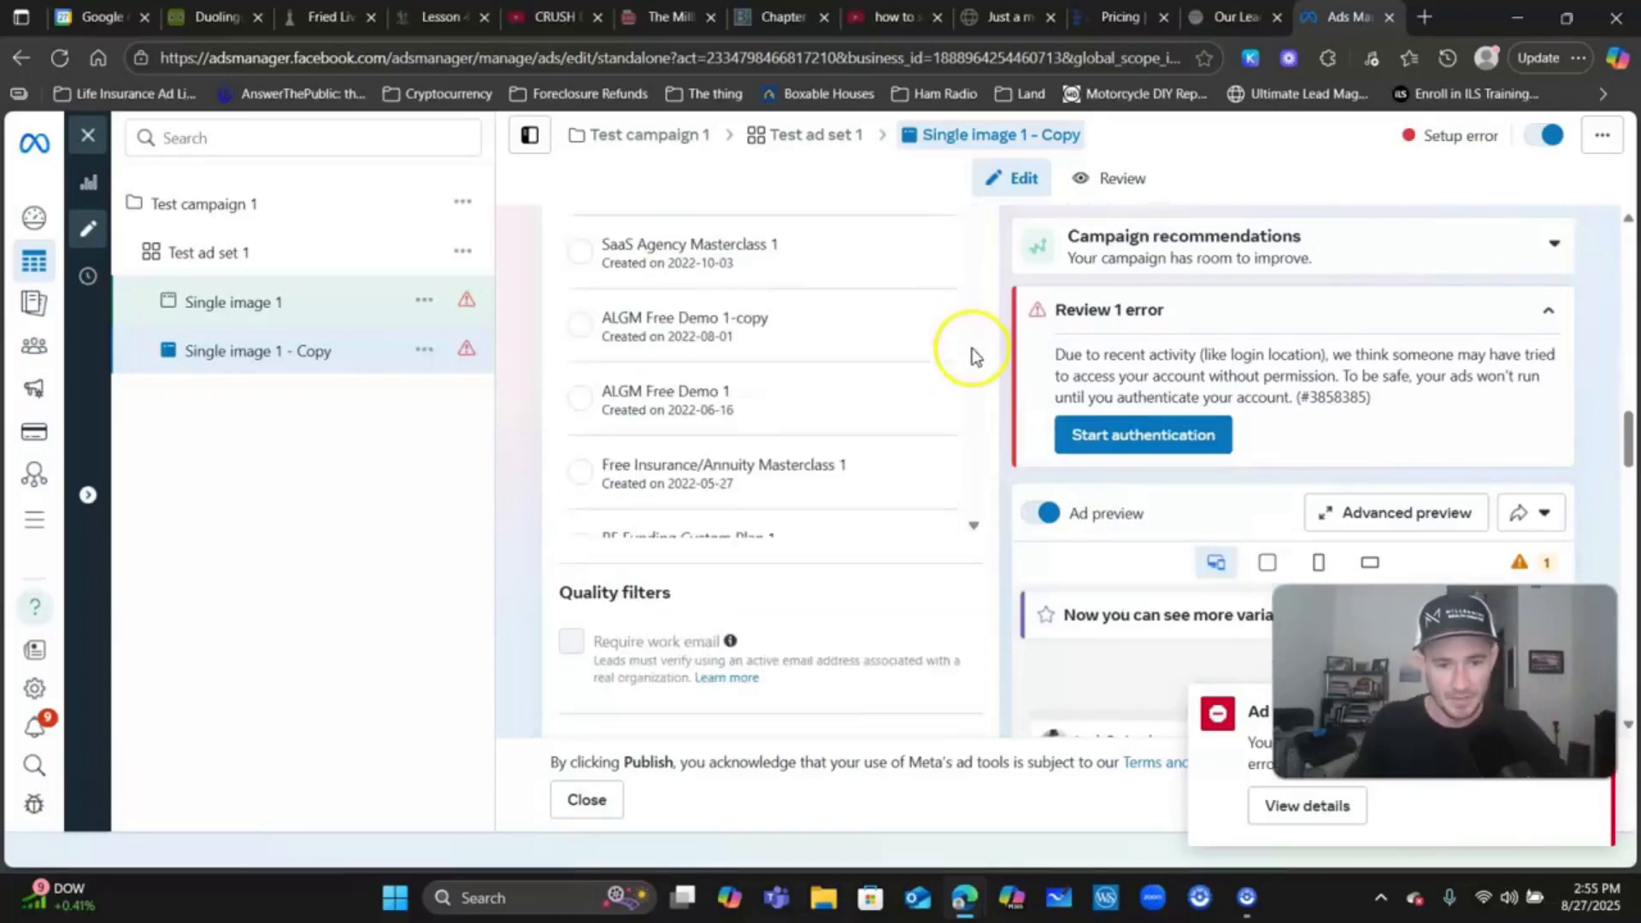
scroll(1017, 401, down, 5)
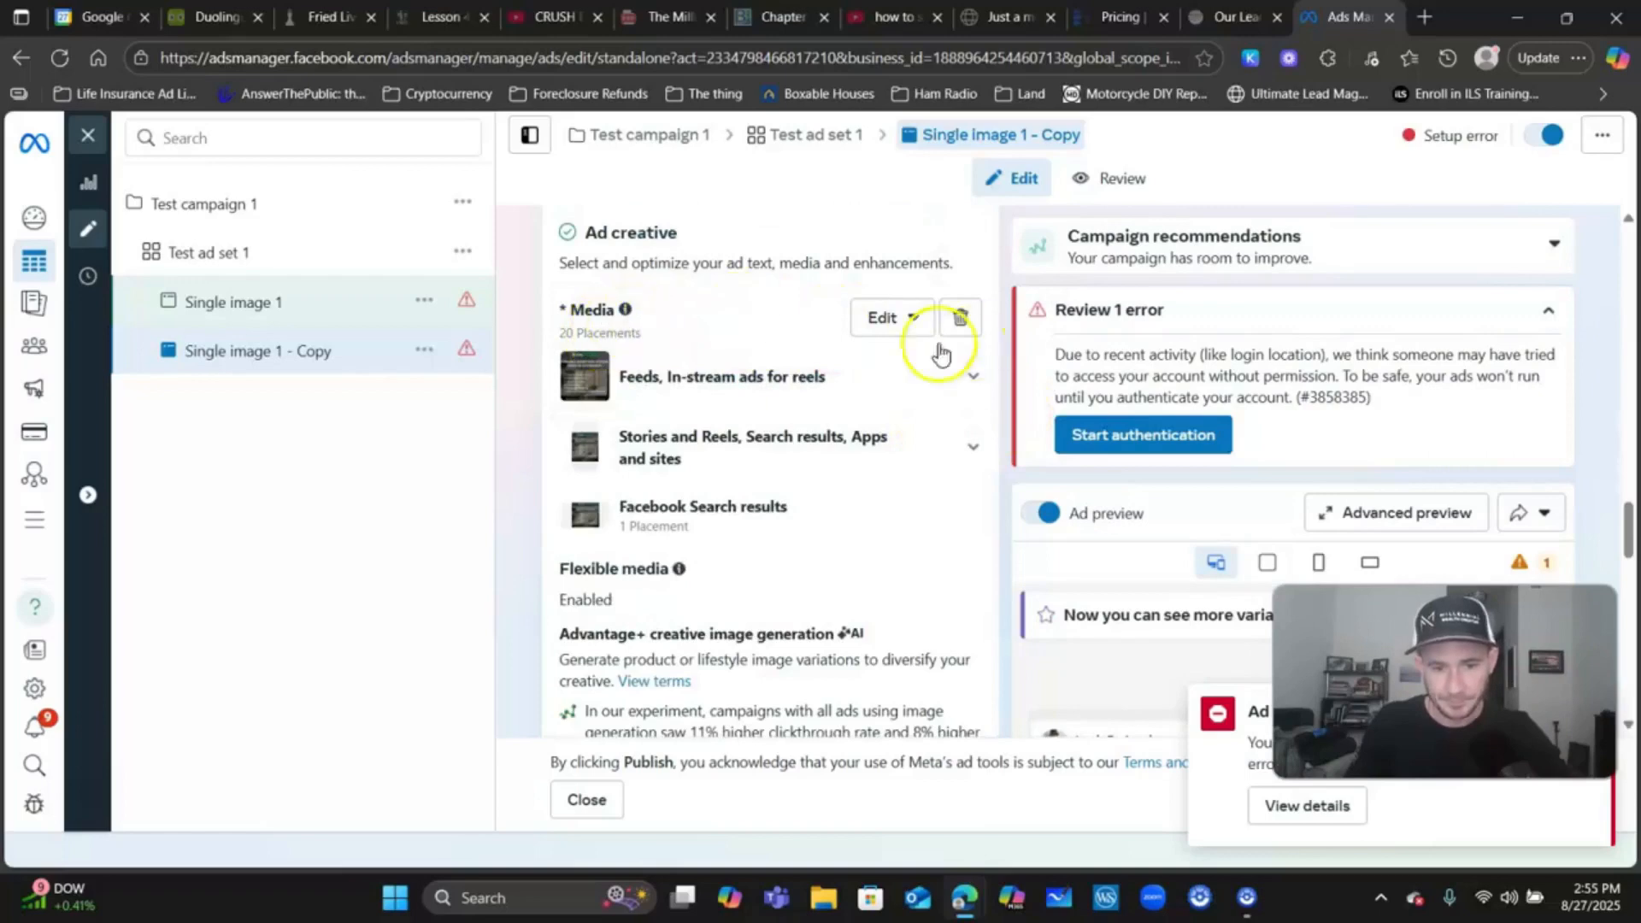
click(911, 319)
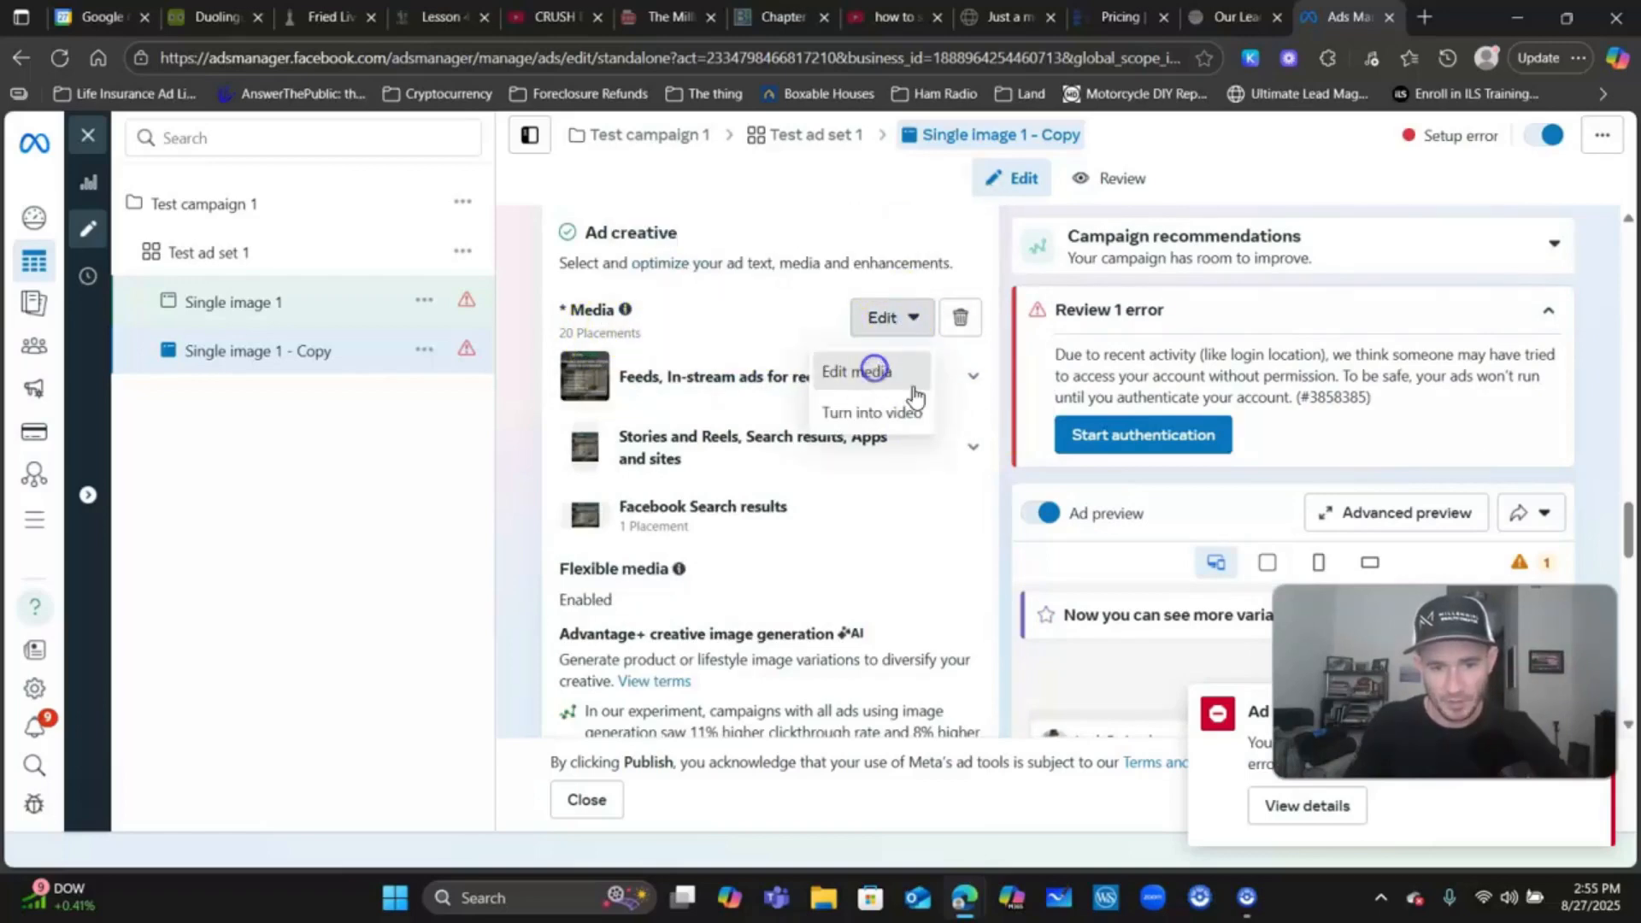
click(854, 371)
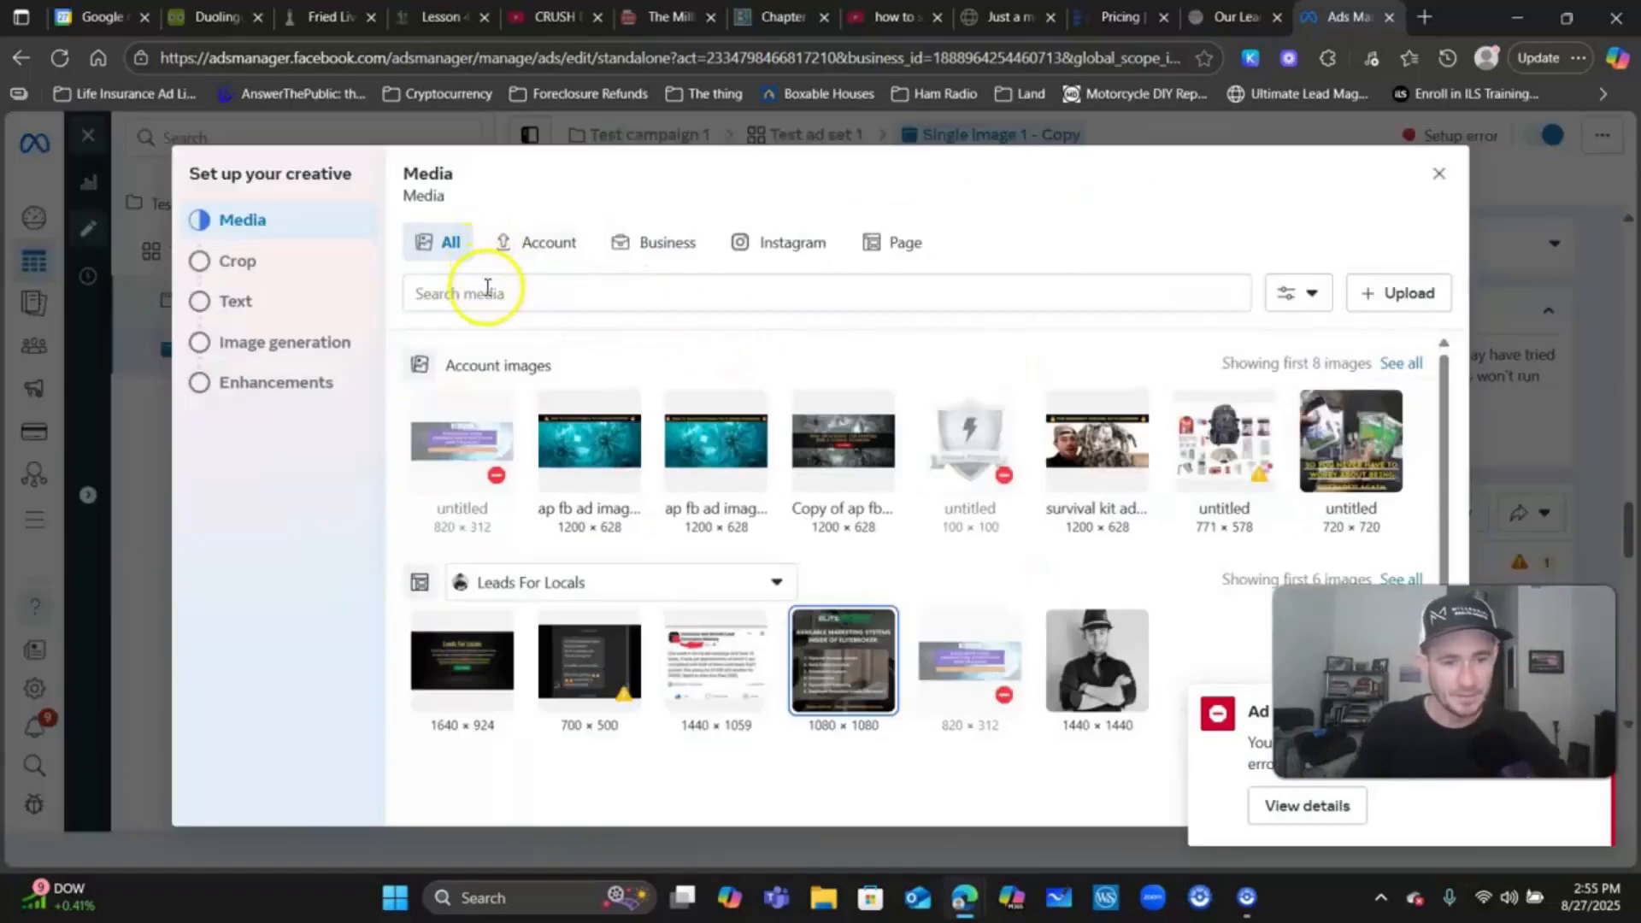
click(454, 658)
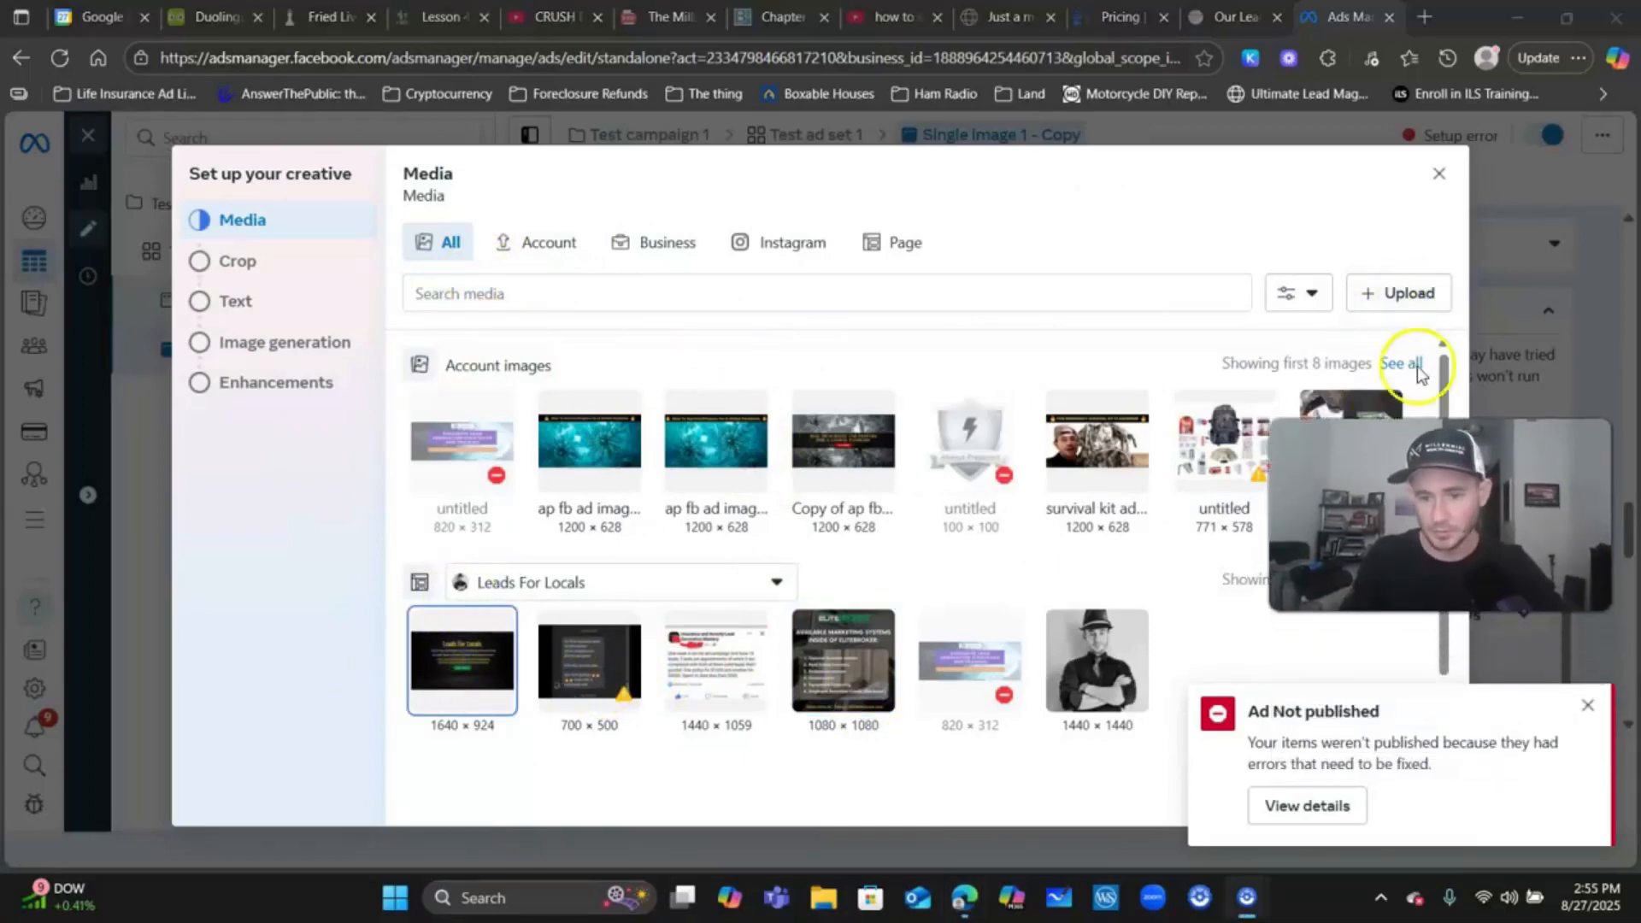
click(1582, 707)
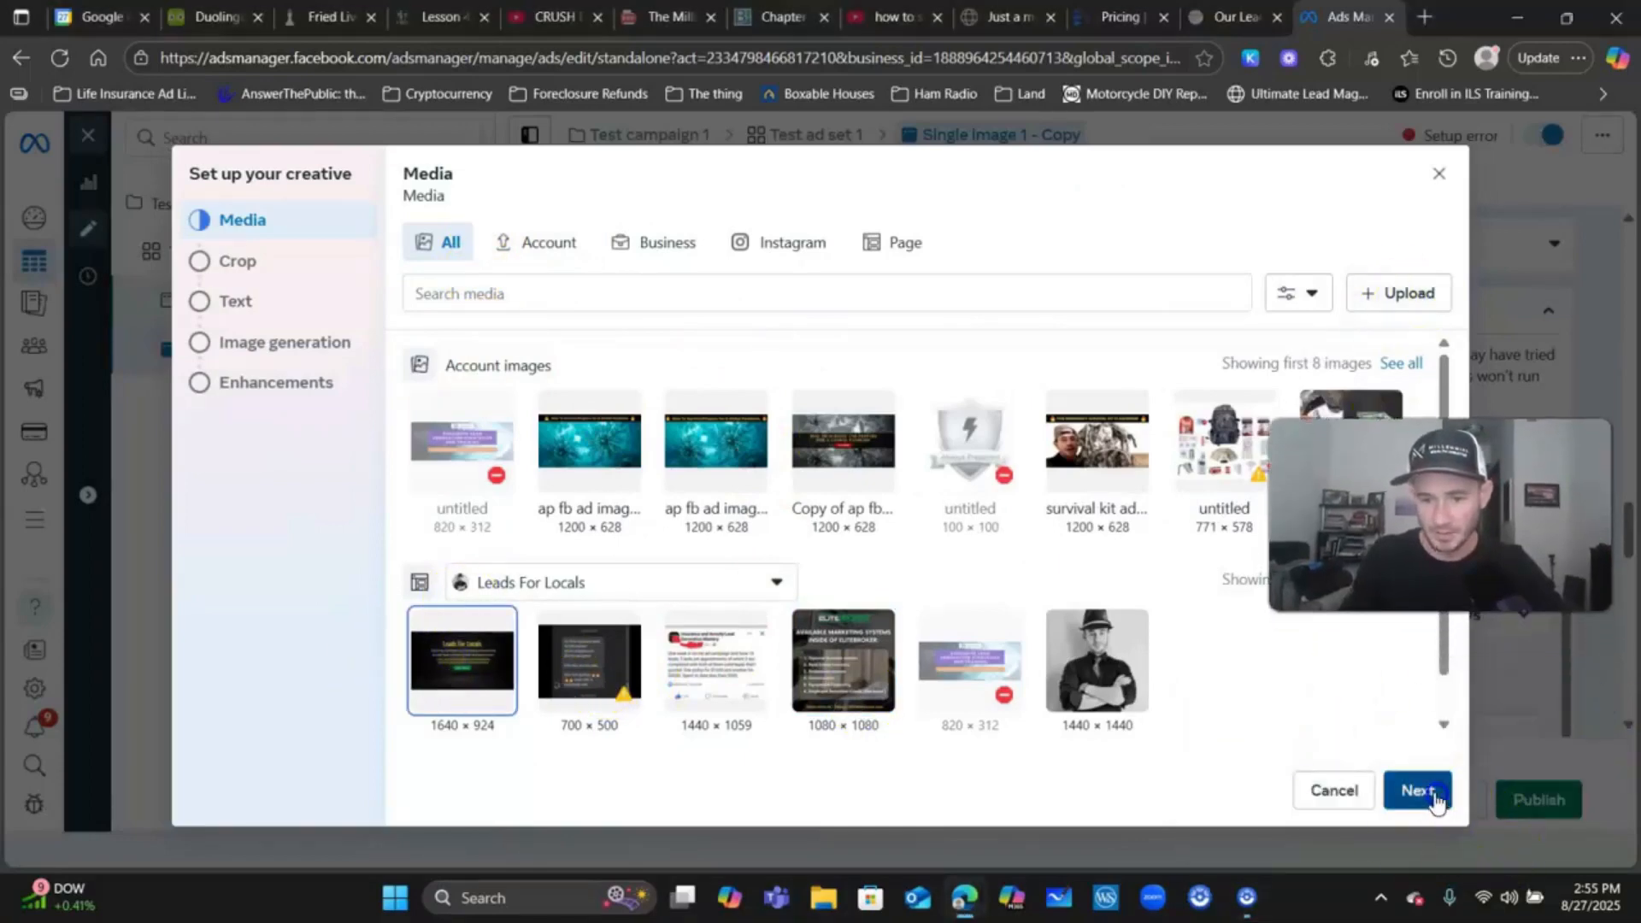
click(1418, 790)
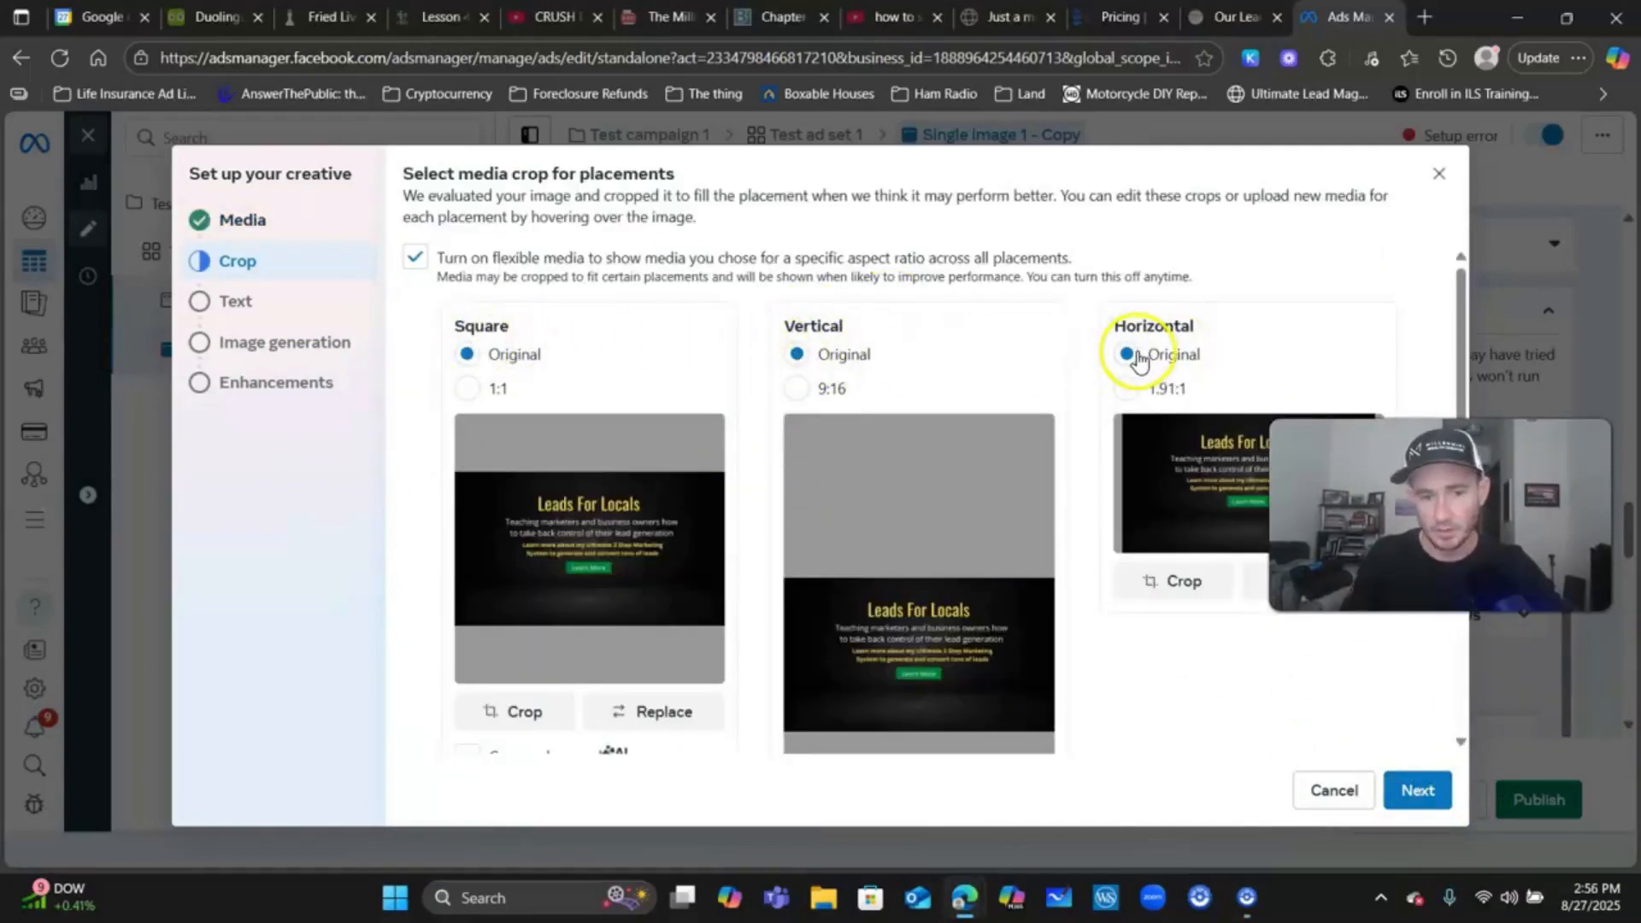
- Finish the creative setup with the original crops and existing text, skipping AI image generation and leaving the enhancements for review off
click(1421, 789)
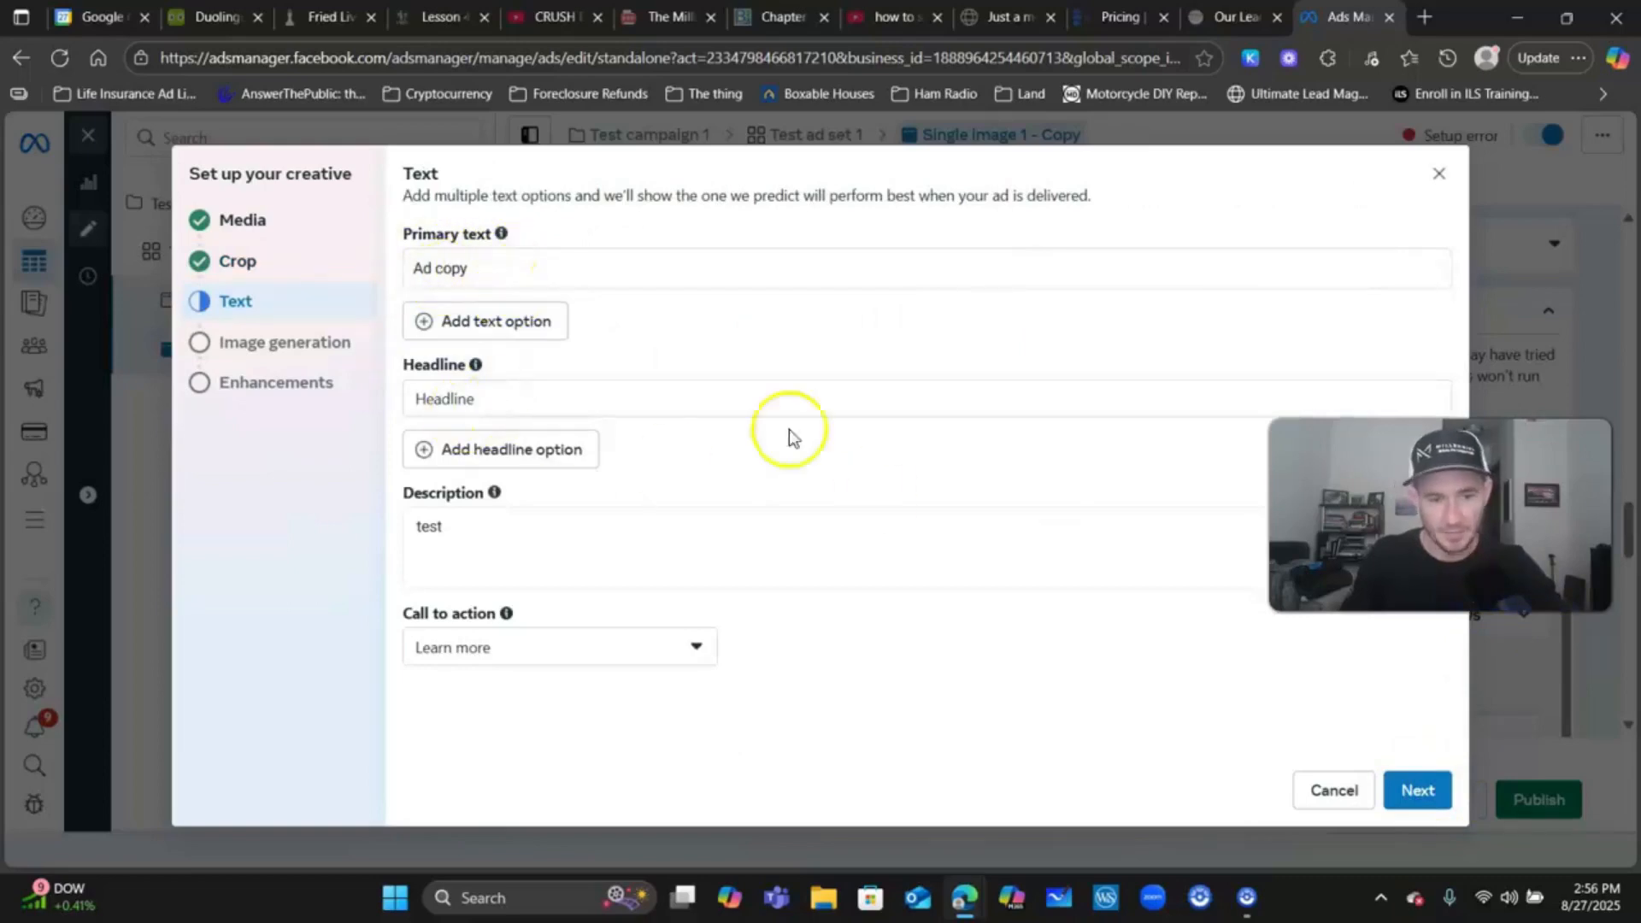
click(1417, 790)
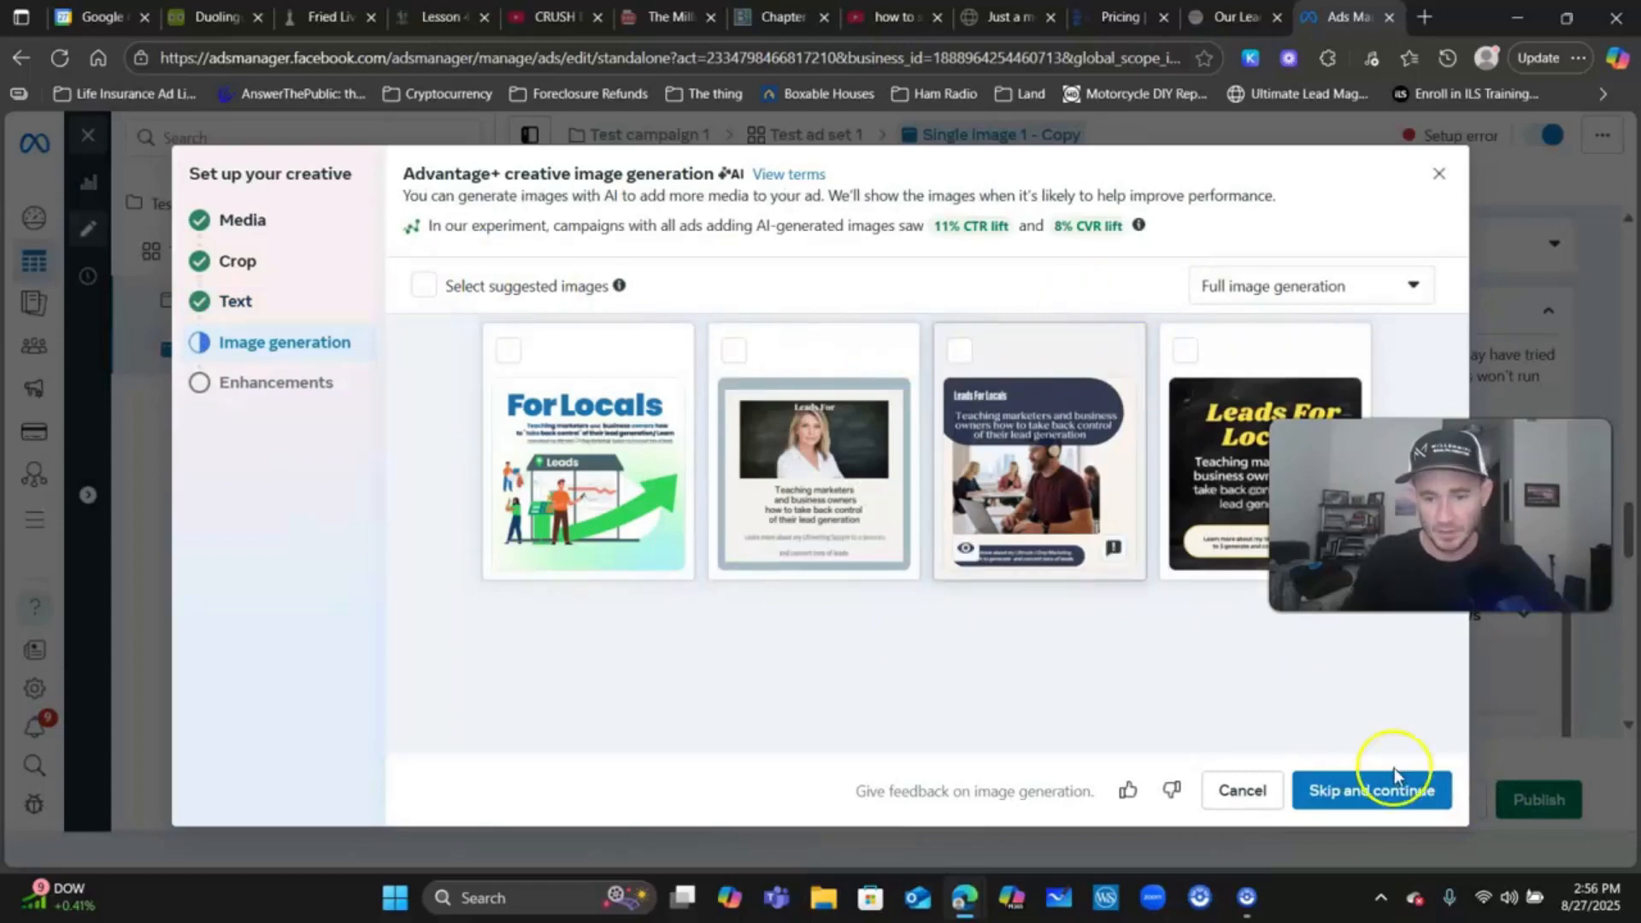
click(1416, 788)
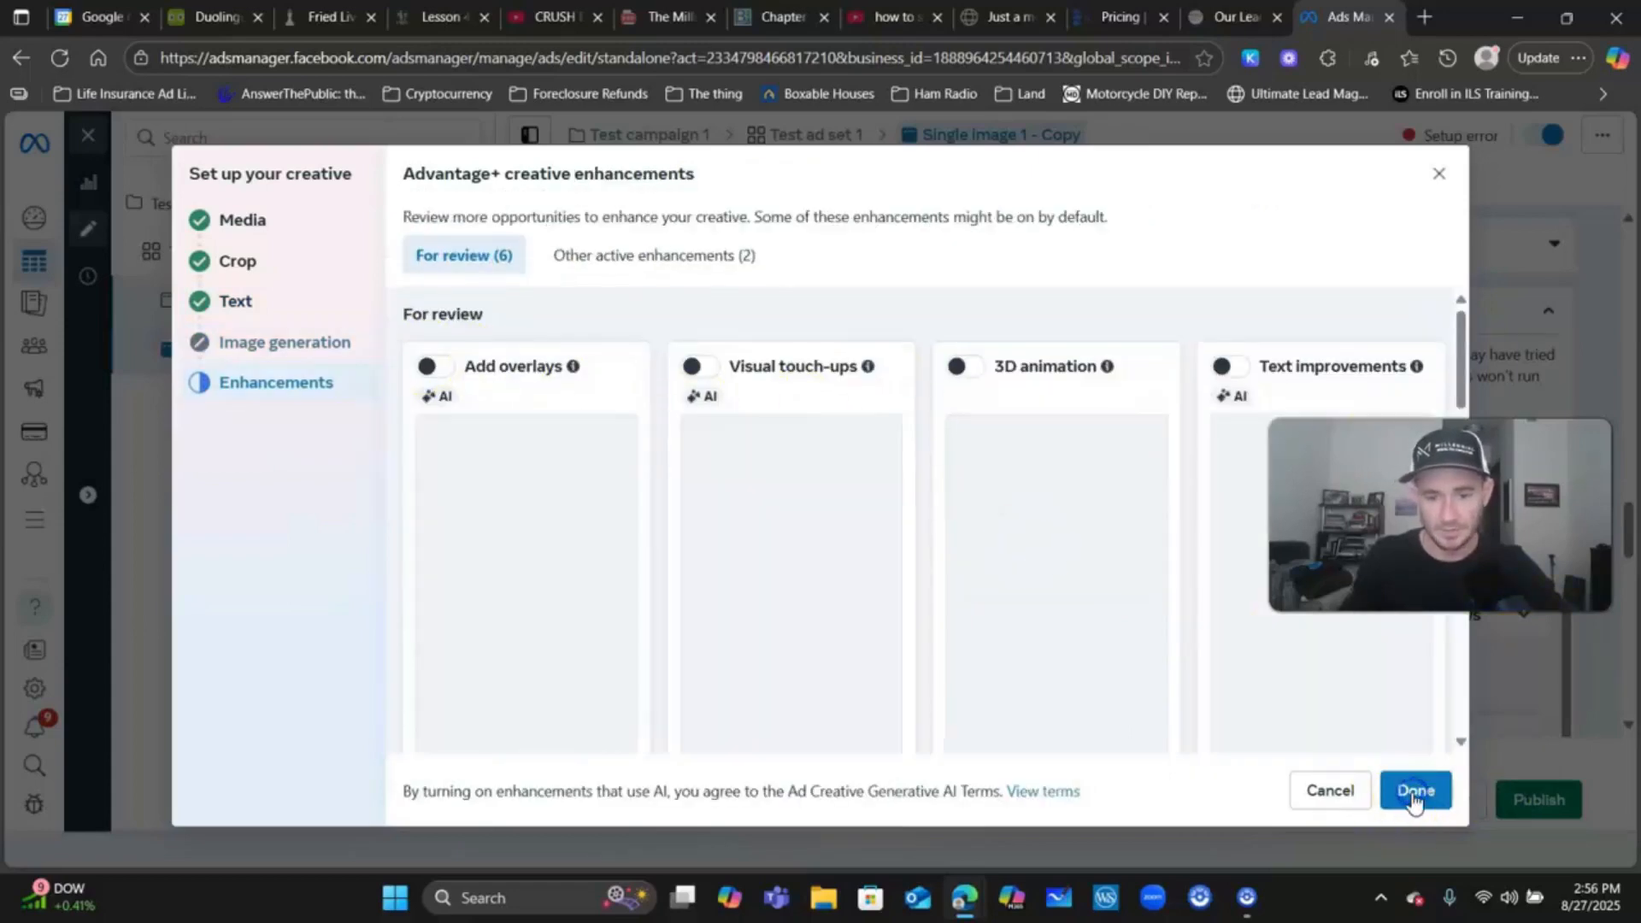
click(1411, 790)
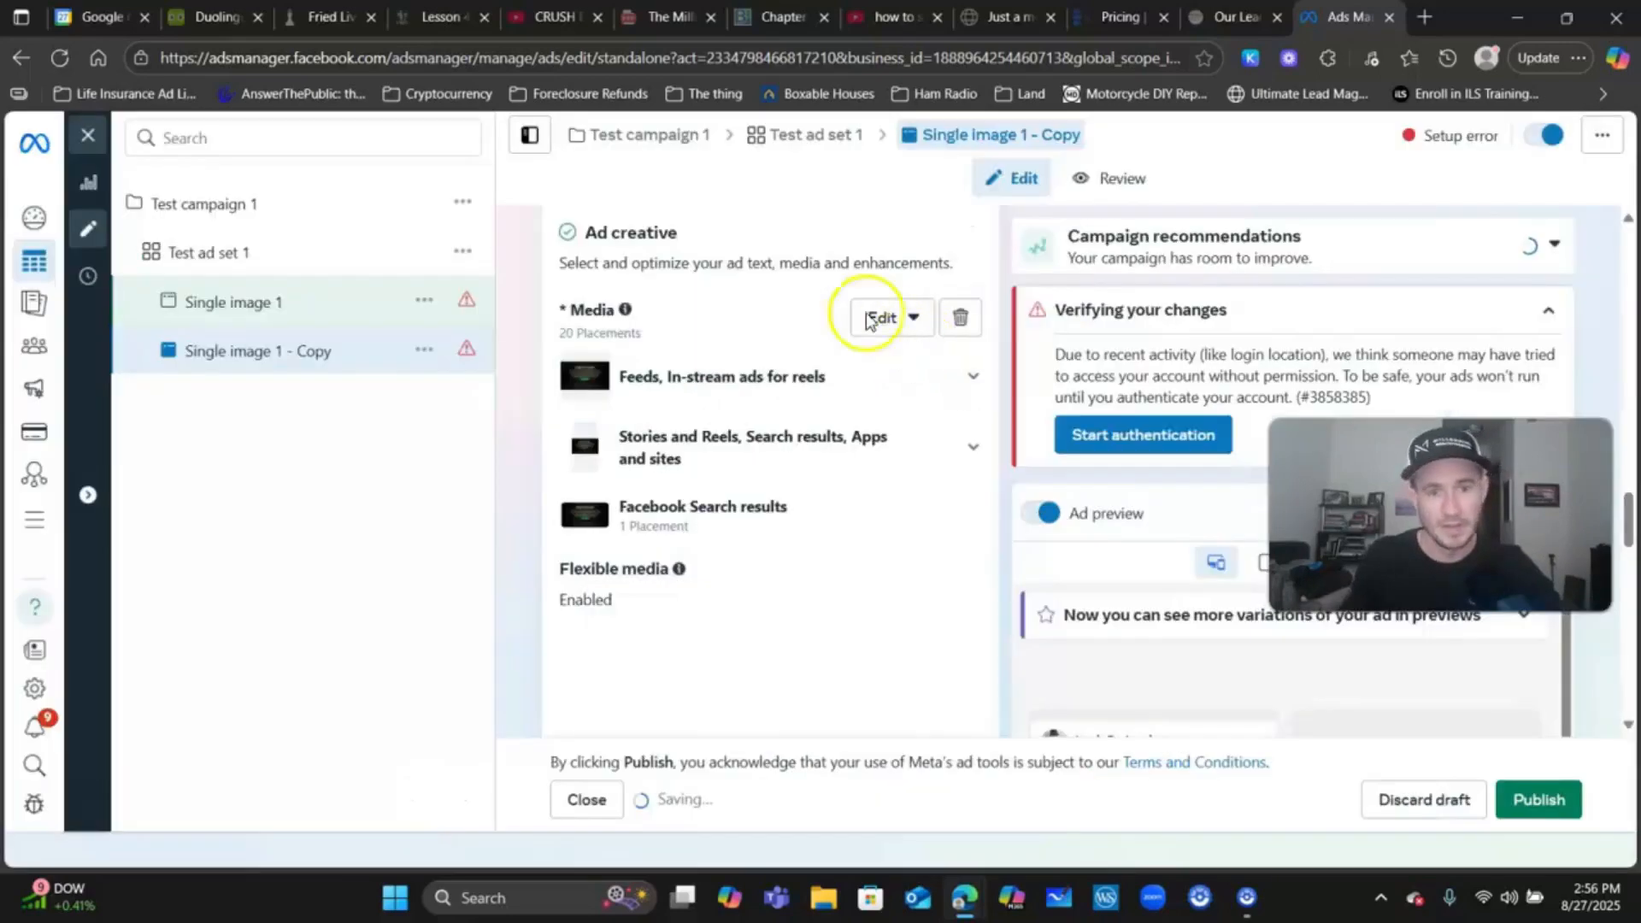
- Rename the duplicated ad as Single image 2
scroll(798, 389, down, 10)
scroll(798, 388, up, 10)
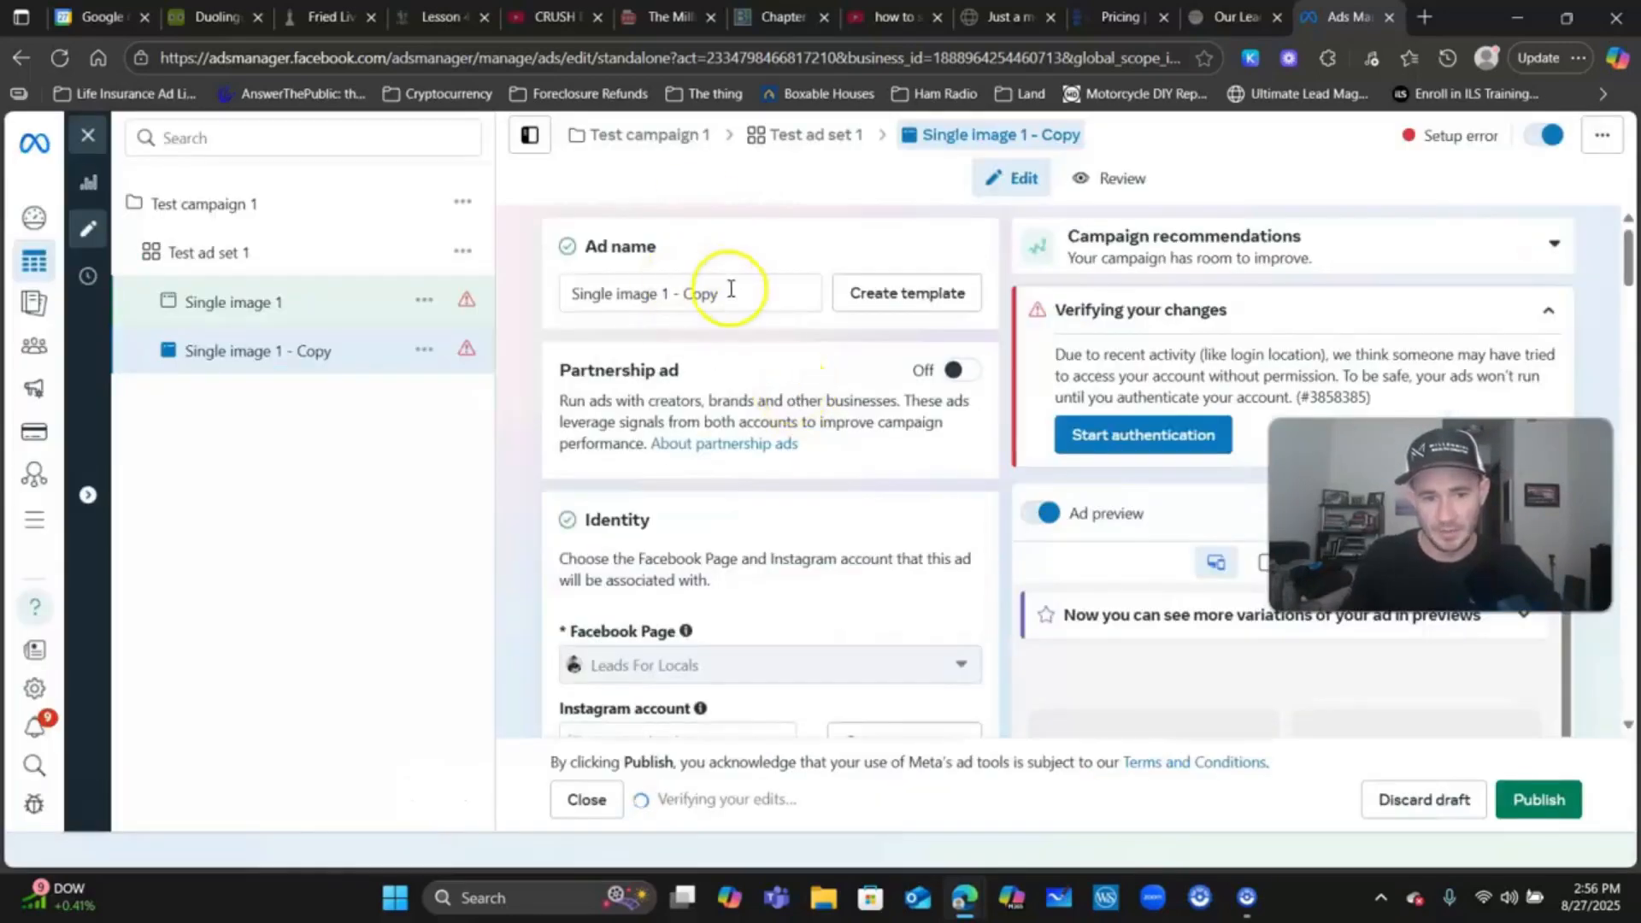
drag(731, 294, 661, 293)
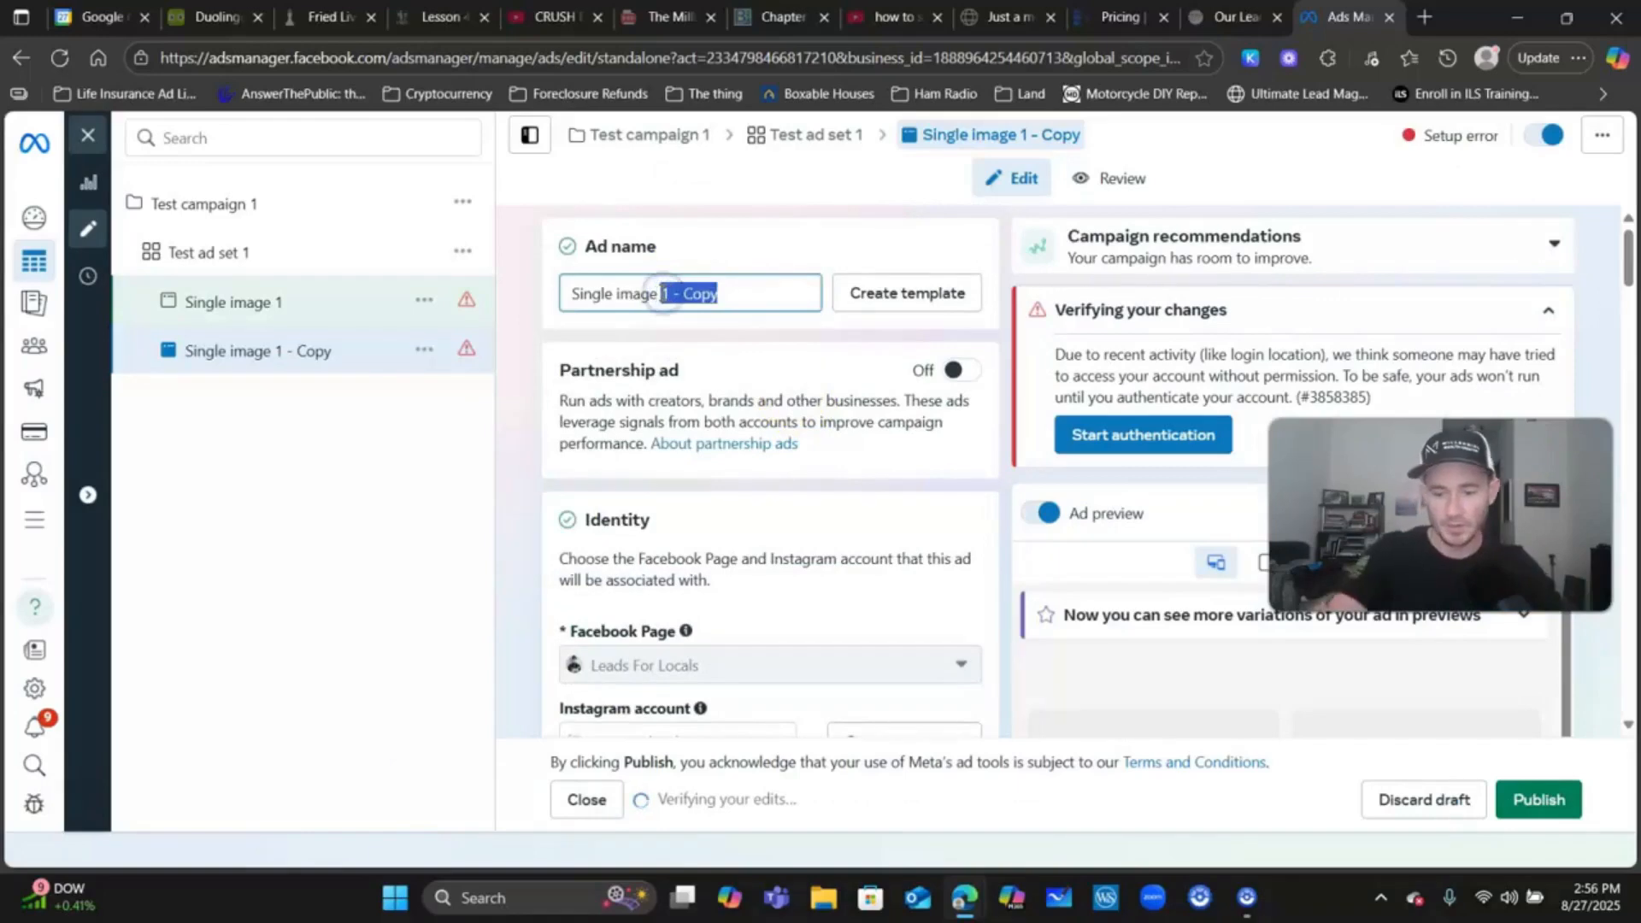
text(2)
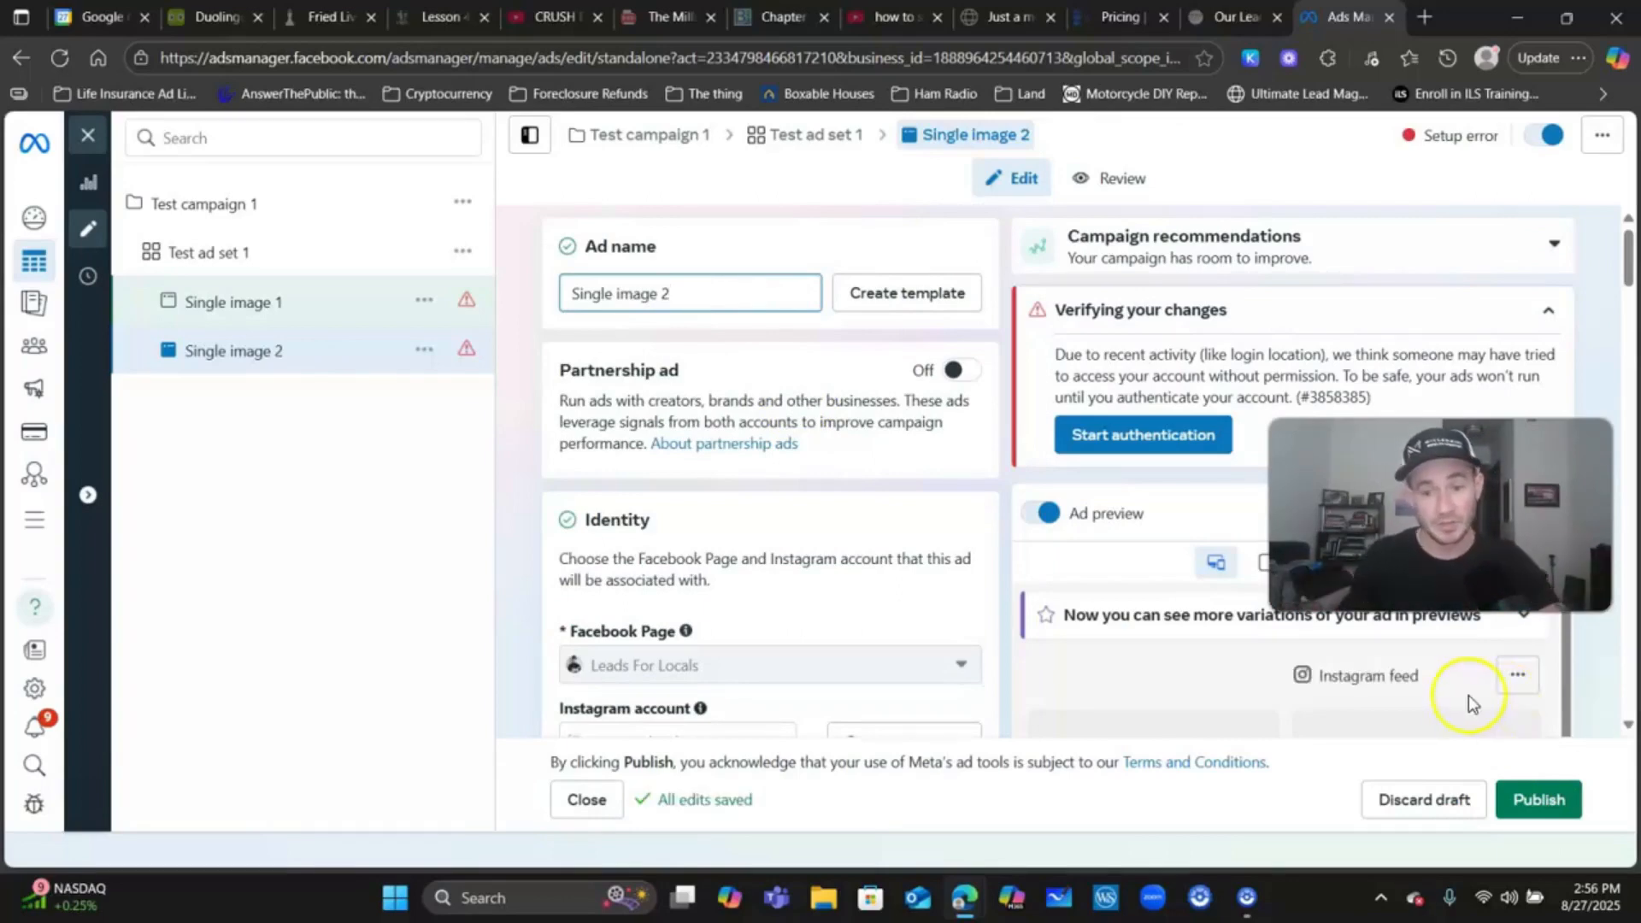
drag(1440, 514, 1462, 770)
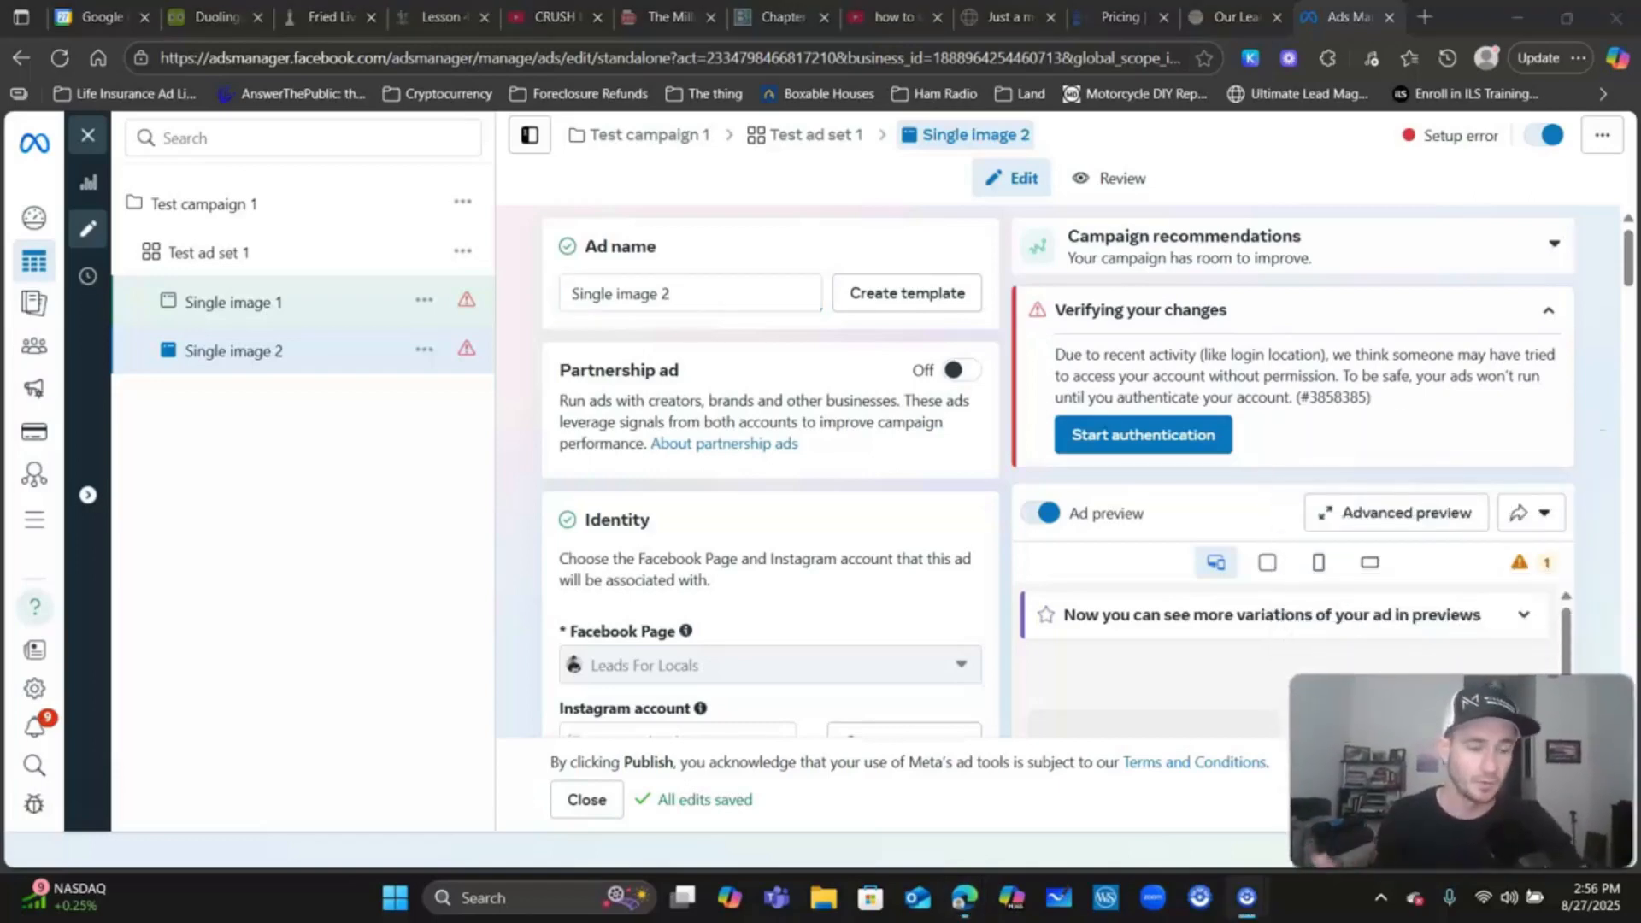